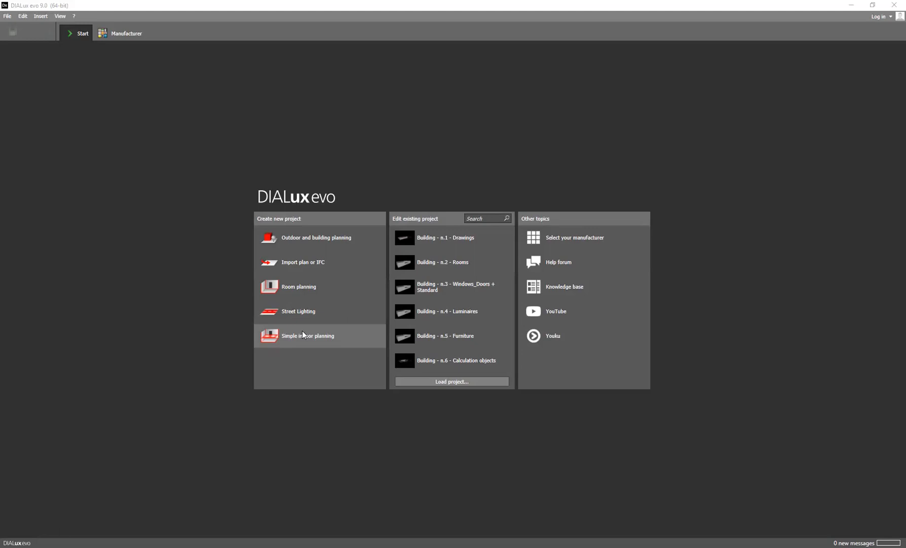
Create a new project by importing the HALLA_1NP drawing as its plan
{"action": "left_click", "coordinate": [309, 263]}
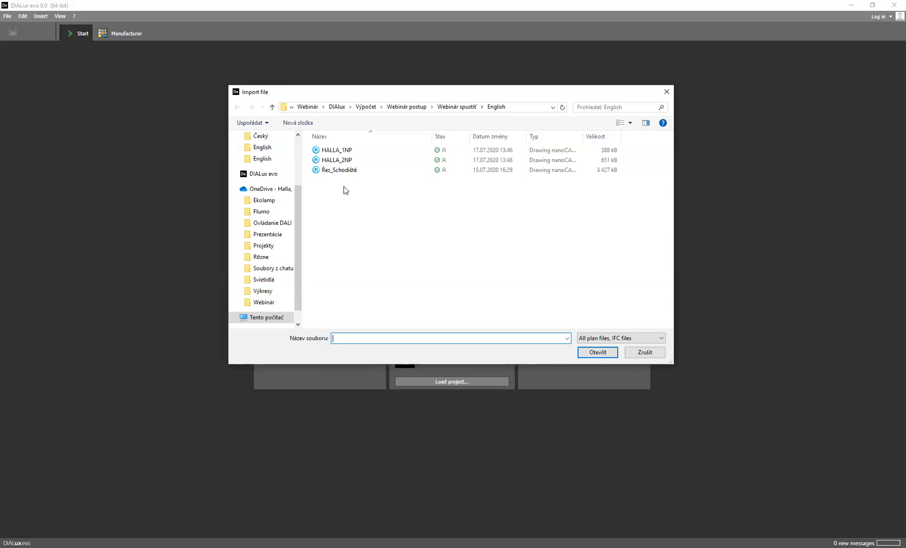
{"action": "left_click", "coordinate": [349, 150]}
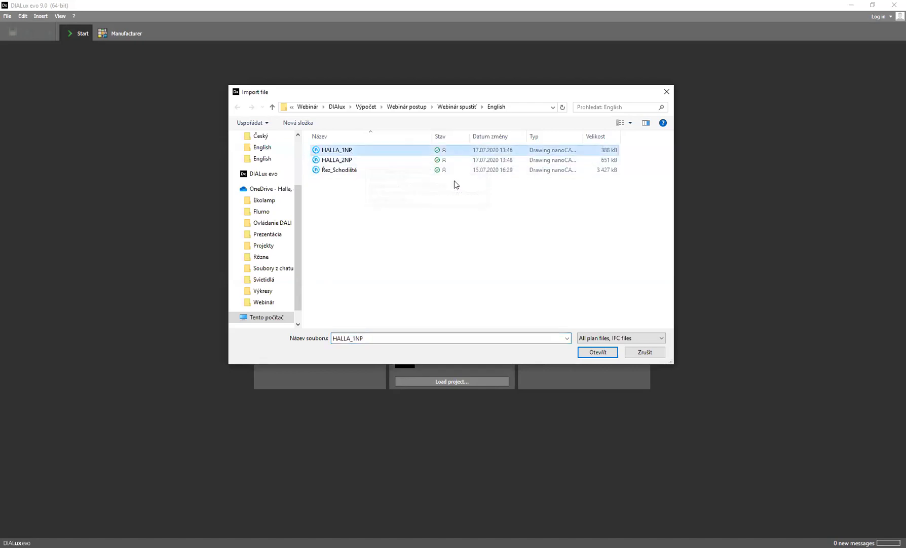
{"action": "left_click", "coordinate": [597, 353]}
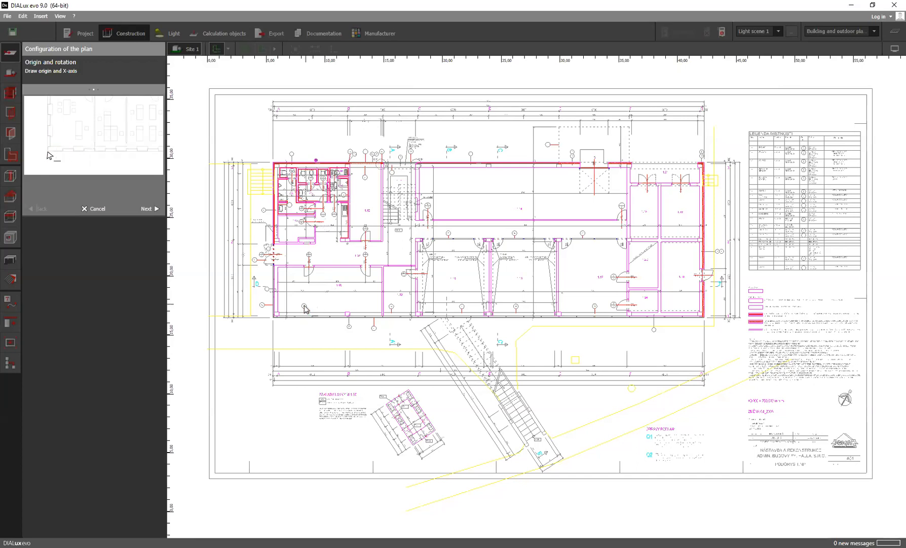
{"action": "scroll", "coordinate": [303, 310], "scroll_direction": "up", "scroll_amount": 1}
{"action": "scroll", "coordinate": [296, 320], "scroll_direction": "up", "scroll_amount": 5}
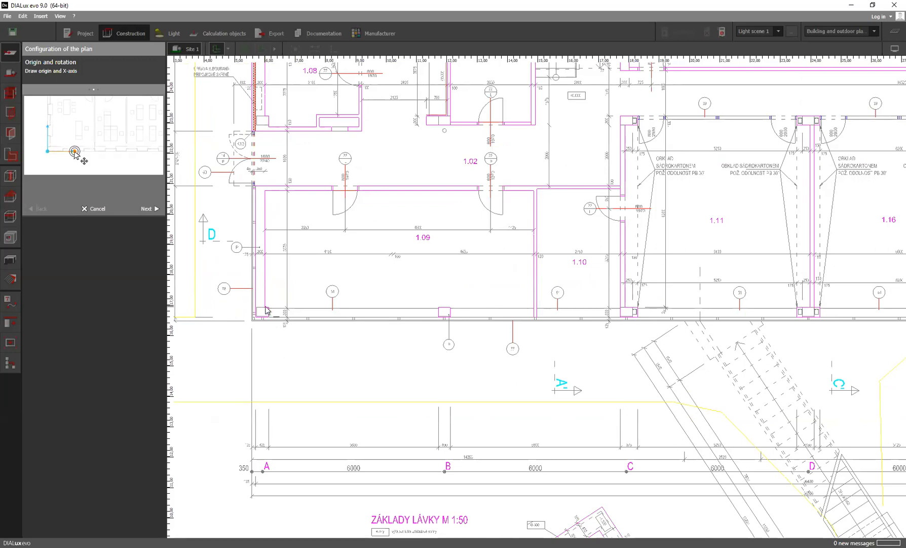
{"action": "left_click", "coordinate": [252, 319]}
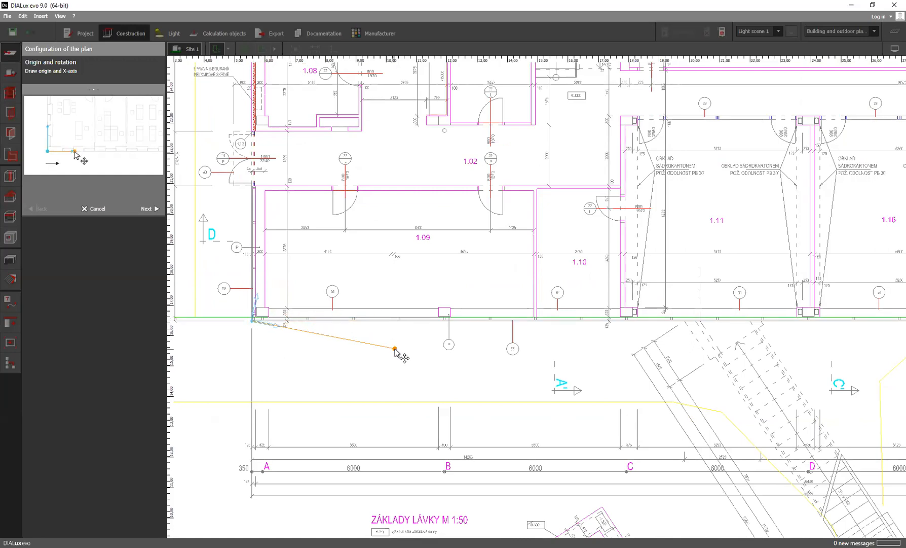
{"action": "left_click", "coordinate": [396, 349]}
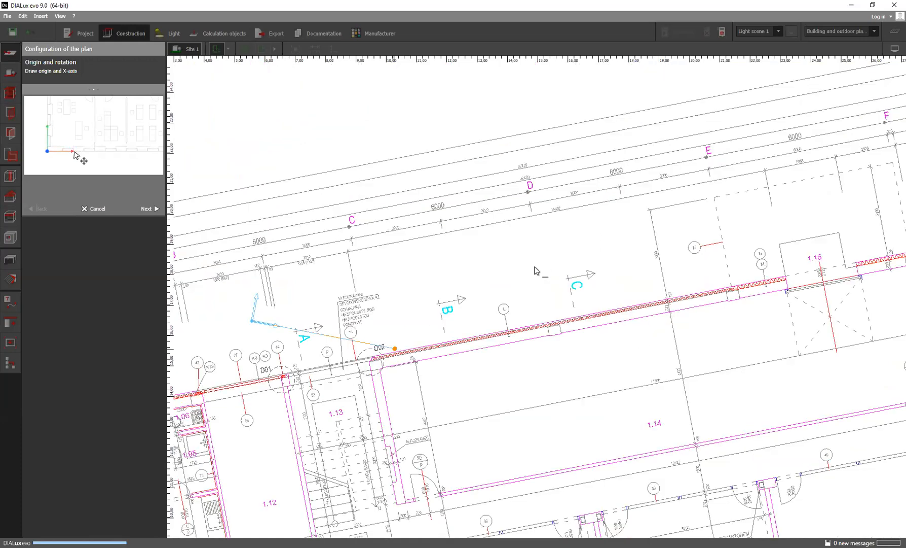
{"action": "scroll", "coordinate": [515, 290], "scroll_direction": "down", "scroll_amount": 5}
{"action": "scroll", "coordinate": [388, 355], "scroll_direction": "down", "scroll_amount": 5}
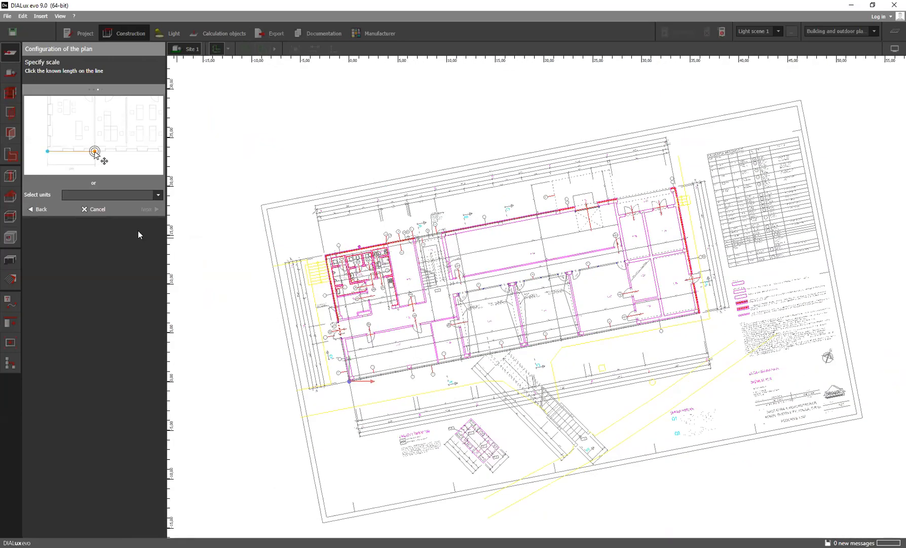
{"action": "left_click", "coordinate": [40, 210]}
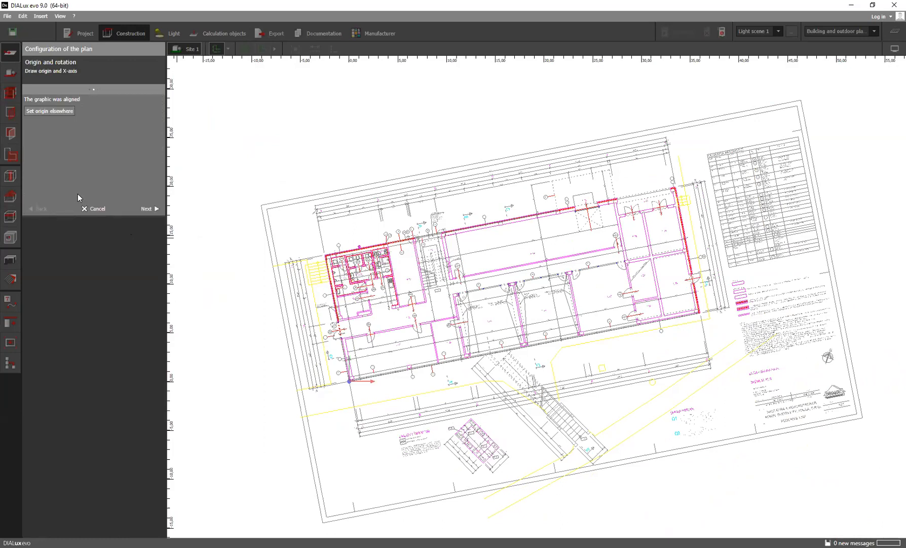
{"action": "left_click", "coordinate": [100, 207]}
Load the HALLA_1NP plan again and keep its default origin and rotation
{"action": "left_click", "coordinate": [62, 65]}
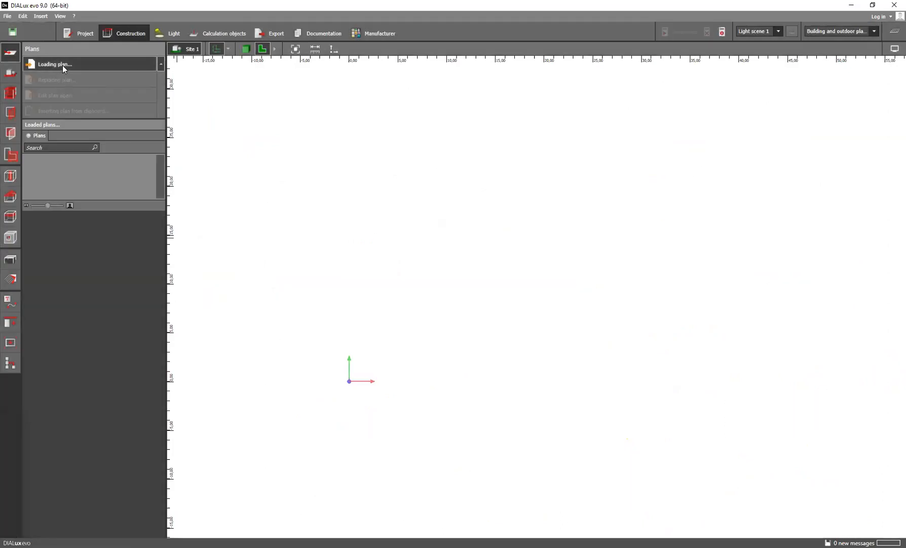
{"action": "double_click", "coordinate": [337, 150]}
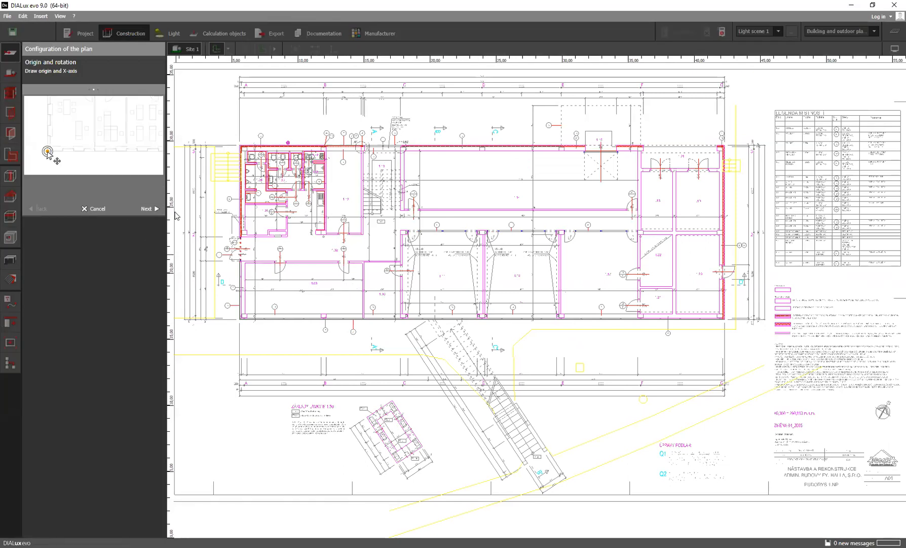
{"action": "scroll", "coordinate": [401, 269], "scroll_direction": "down", "scroll_amount": 1}
{"action": "scroll", "coordinate": [269, 248], "scroll_direction": "up", "scroll_amount": 4}
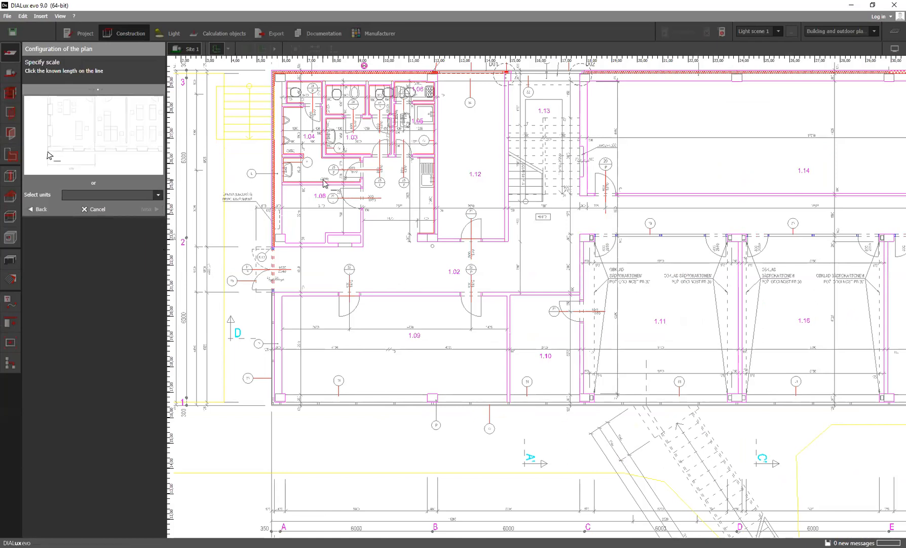
Set the unit of the imported plan to metres
{"action": "scroll", "coordinate": [386, 262], "scroll_direction": "down", "scroll_amount": 5}
{"action": "middle_click_drag", "start_coordinate": [435, 249], "coordinate": [326, 307]}
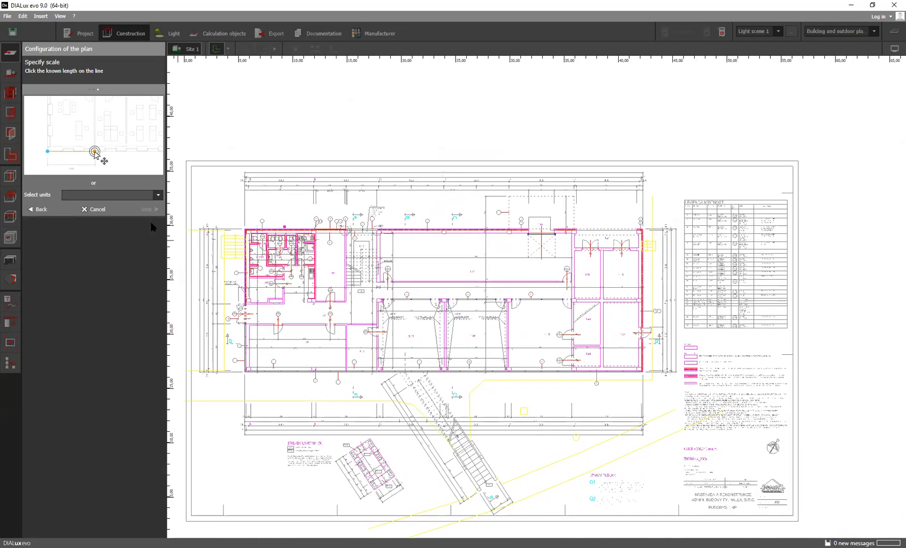
{"action": "left_click", "coordinate": [159, 196]}
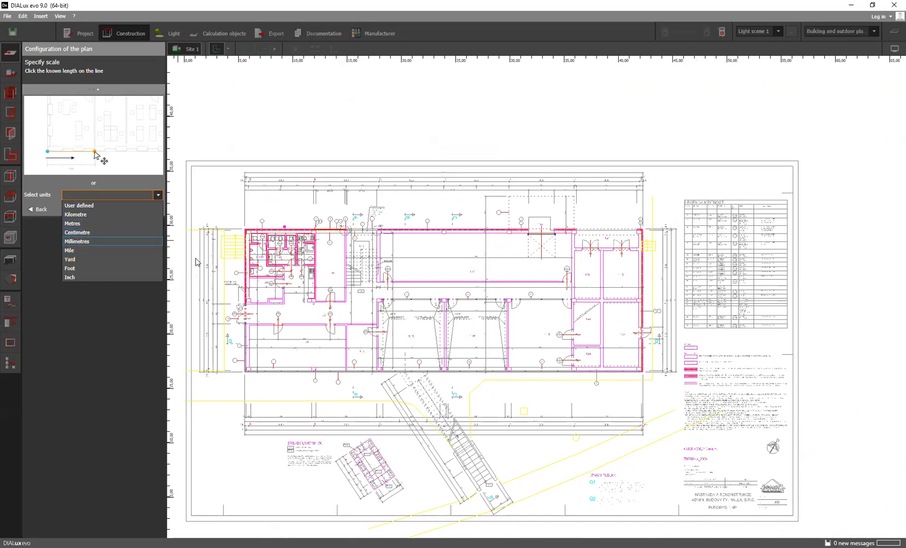
{"action": "left_click", "coordinate": [89, 223]}
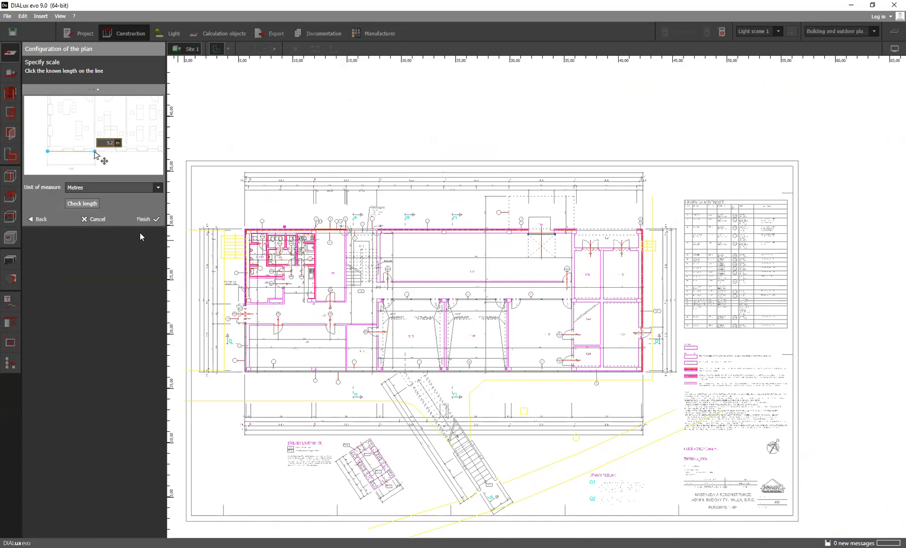
Check the plan's scale along the horizontal dimension of room 1.14 and finish the plan configuration in metres
{"action": "left_click", "coordinate": [81, 203]}
{"action": "scroll", "coordinate": [400, 274], "scroll_direction": "up", "scroll_amount": 5}
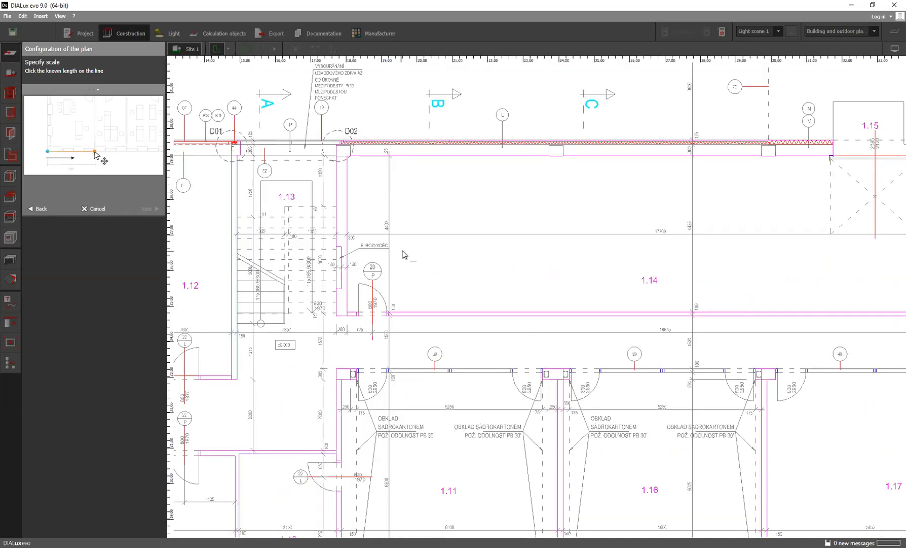
{"action": "scroll", "coordinate": [364, 277], "scroll_direction": "up", "scroll_amount": 2}
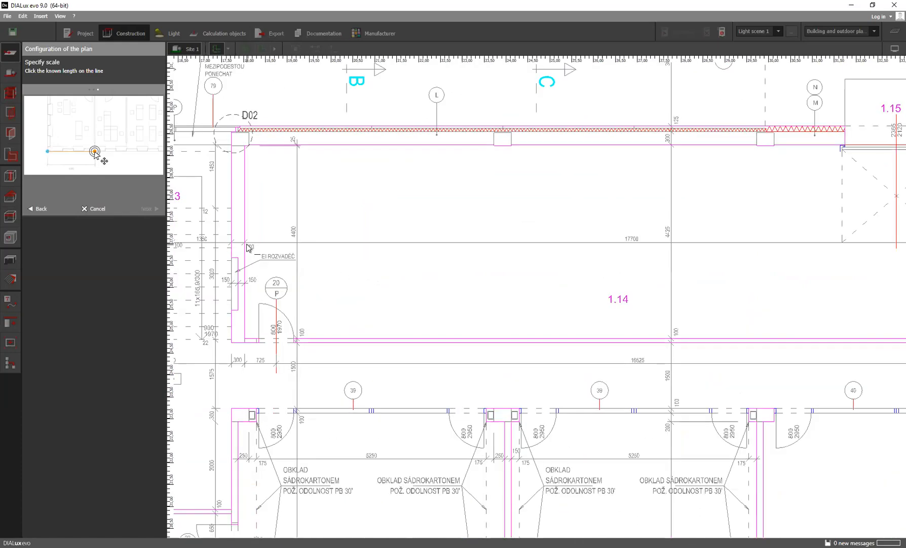
{"action": "left_click", "coordinate": [245, 242]}
{"action": "scroll", "coordinate": [406, 261], "scroll_direction": "down", "scroll_amount": 2}
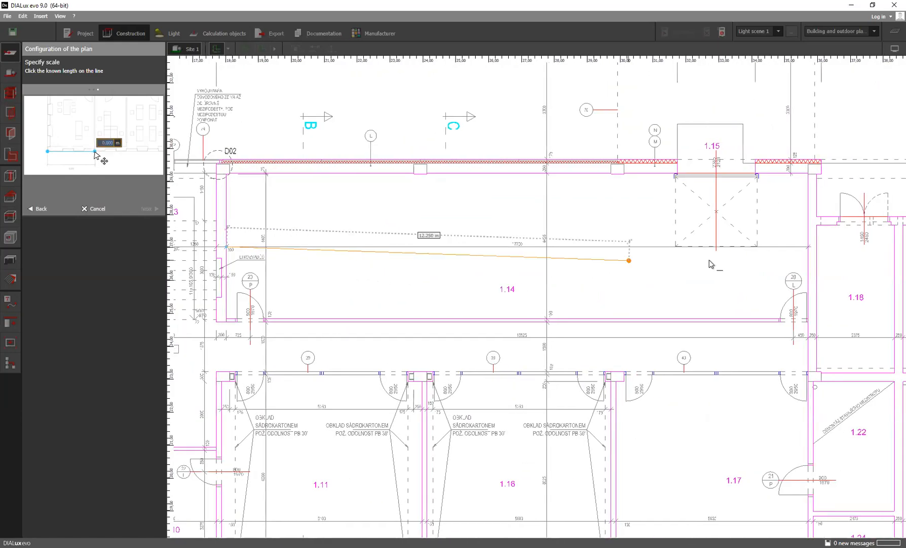
{"action": "left_click", "coordinate": [809, 246]}
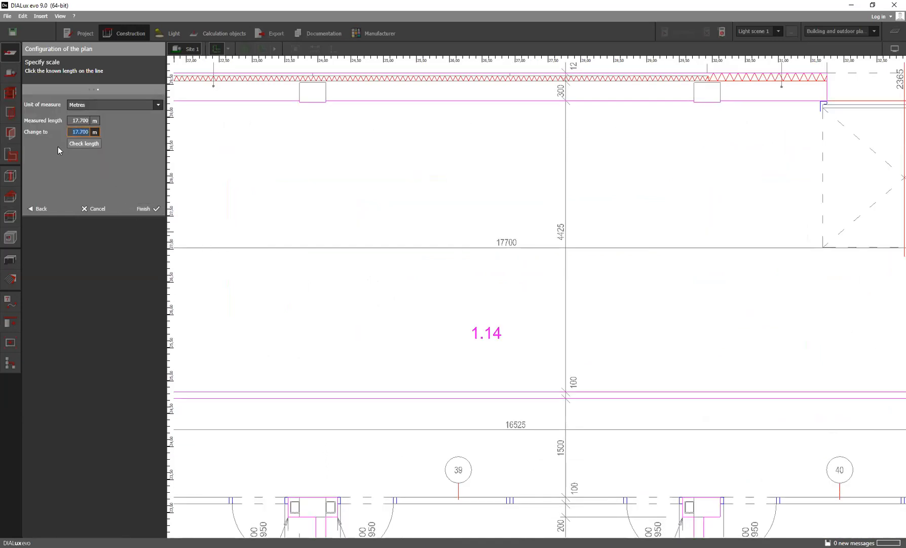
{"action": "left_click", "coordinate": [147, 209]}
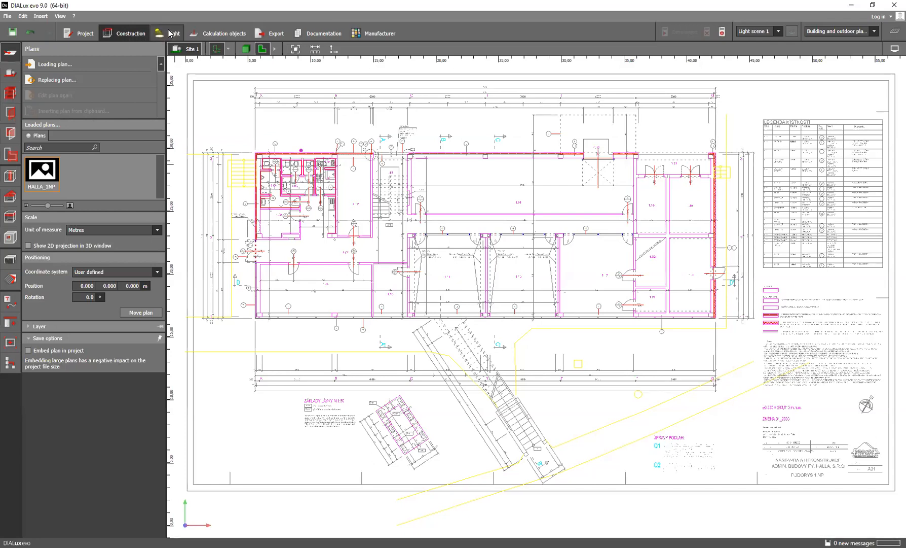
Fill in the project's contact card by looking up the contact's name and choosing the saved Halla, a.s. entry
{"action": "left_click", "coordinate": [79, 33]}
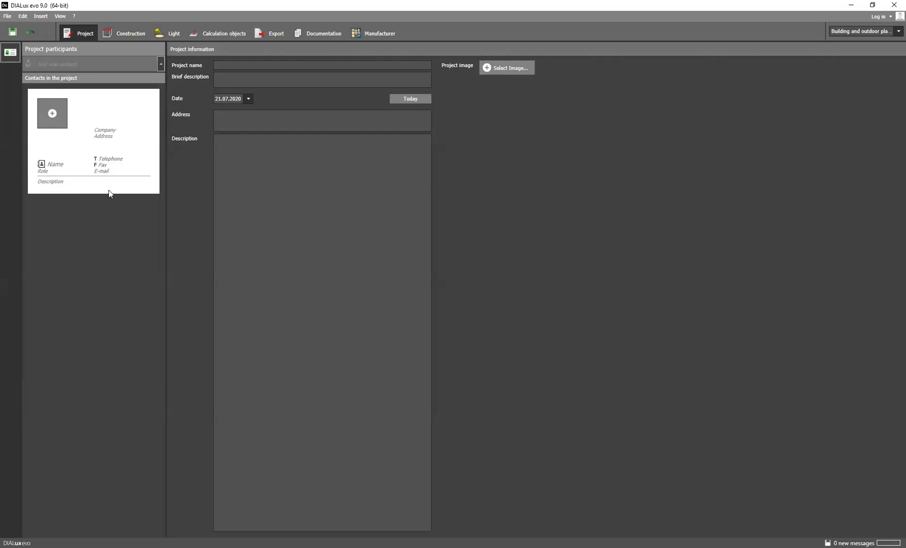
{"action": "left_click", "coordinate": [224, 65]}
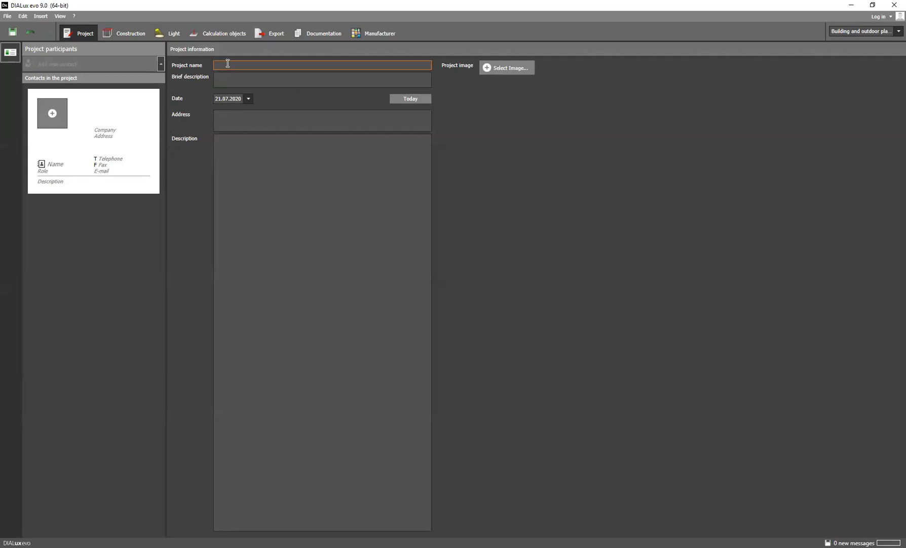
{"action": "left_click", "coordinate": [71, 163]}
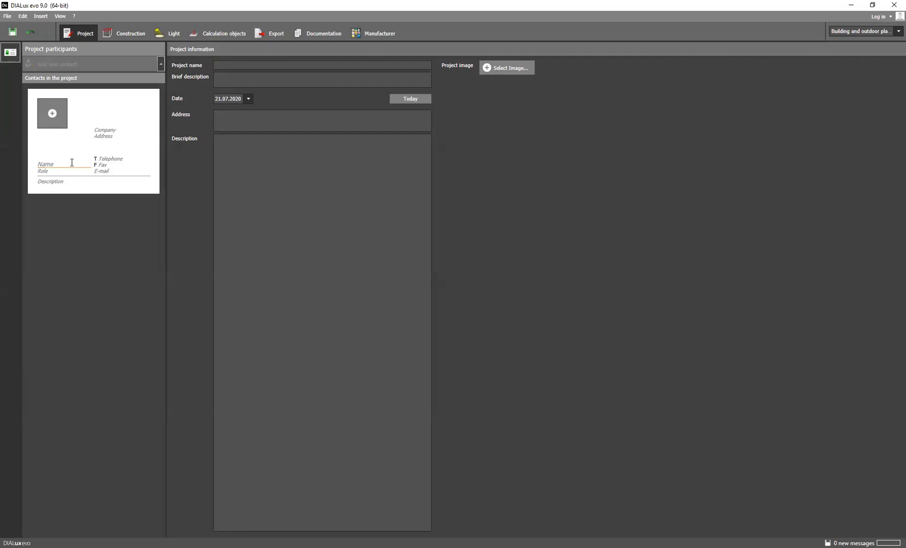
{"action": "type", "text": "Gu"}
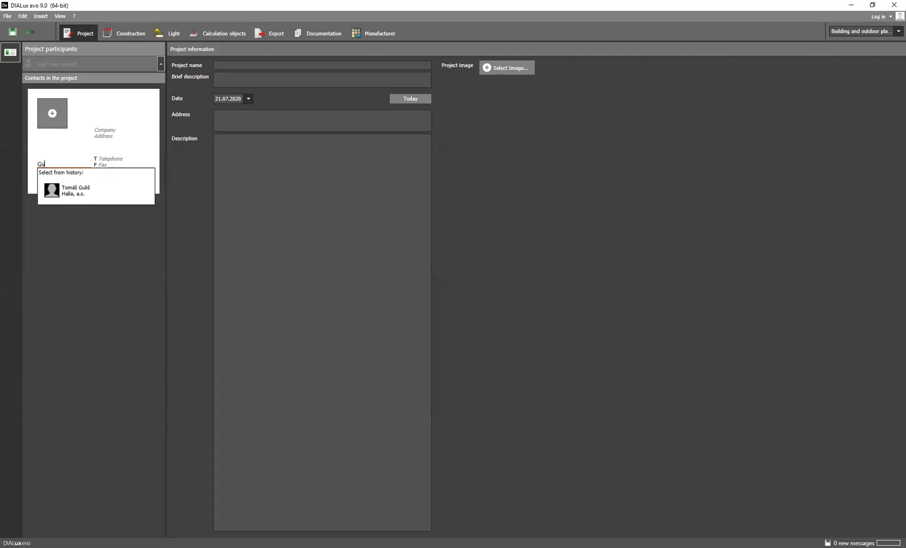
{"action": "left_click", "coordinate": [115, 188]}
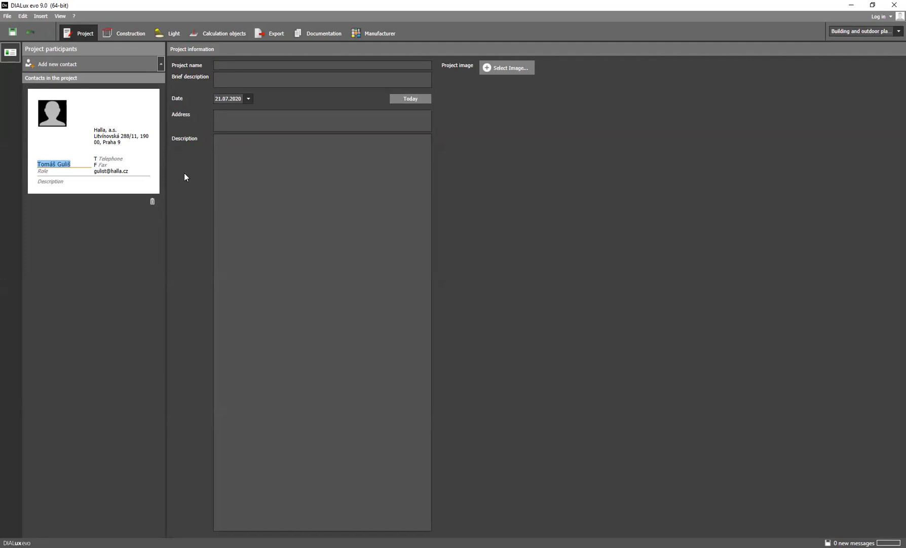
Name the project Halla and give it the brief description Office
{"action": "left_click", "coordinate": [234, 65]}
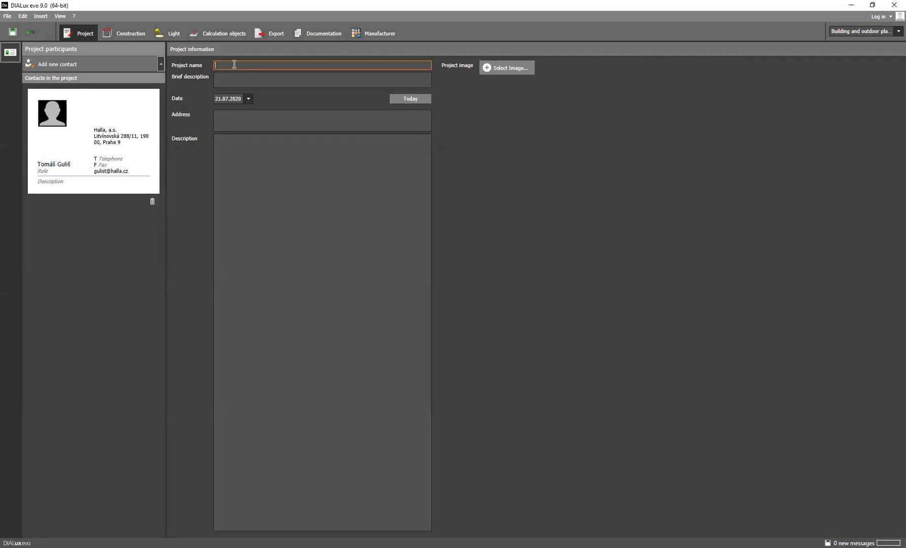
{"action": "type", "text": "Halla"}
{"action": "left_click", "coordinate": [239, 77]}
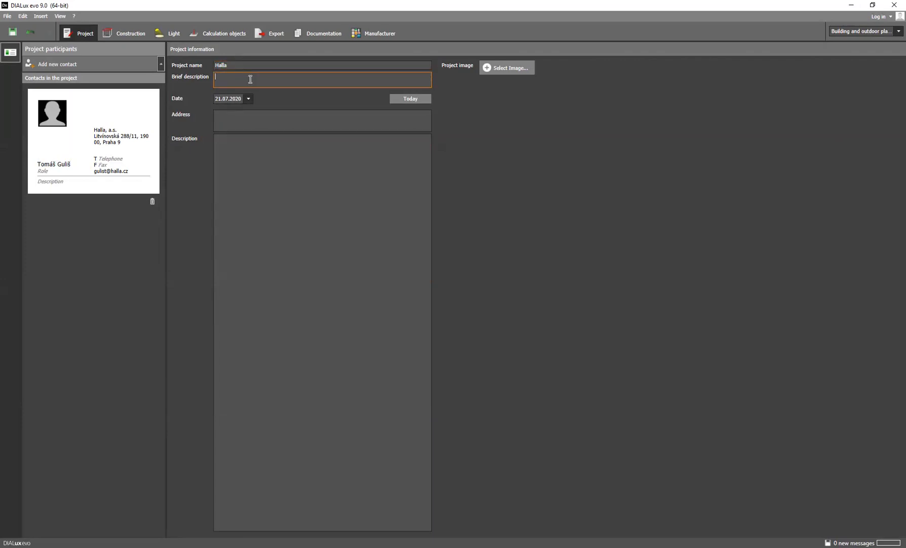
{"action": "type", "text": "Office"}
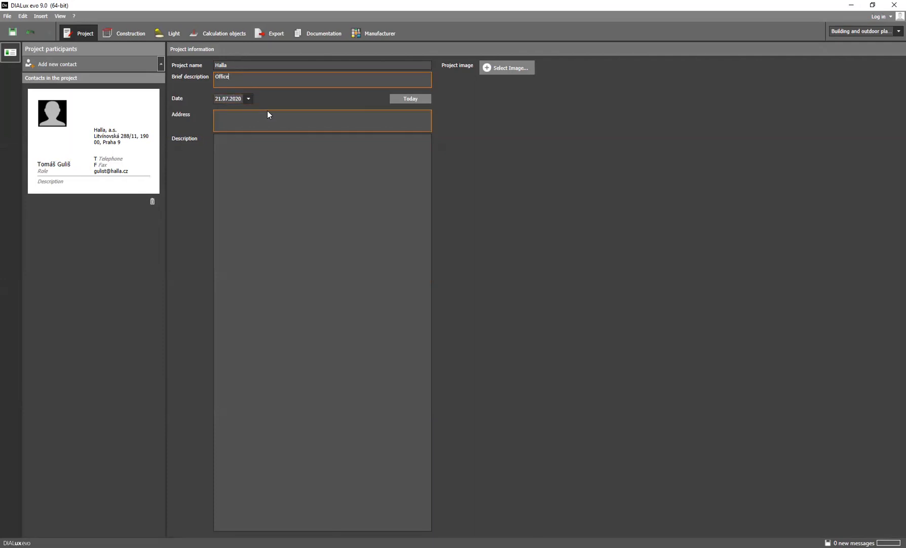
Copy the contact's postal address into the project address and enter 123 as the project description
{"action": "left_click", "coordinate": [242, 124]}
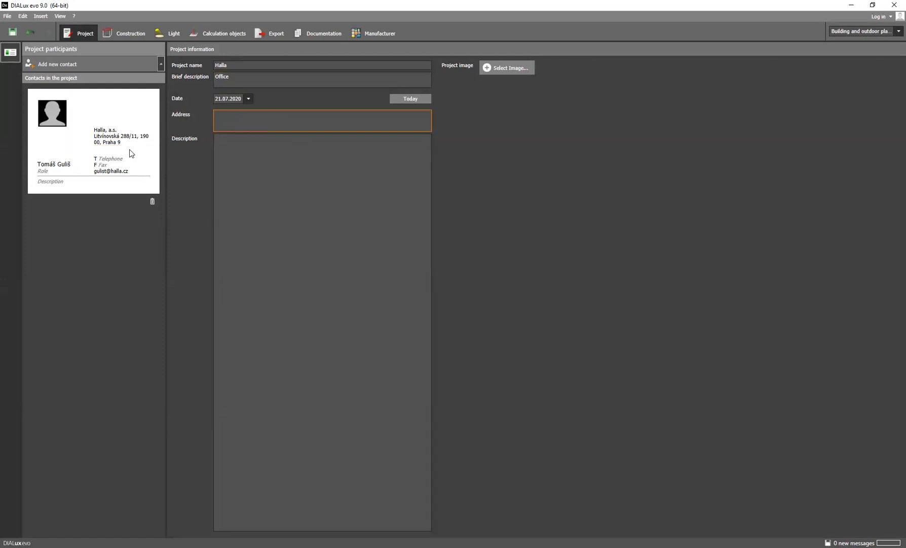
{"action": "left_click_drag", "start_coordinate": [124, 142], "coordinate": [88, 128]}
{"action": "key", "text": "ctrl+c"}
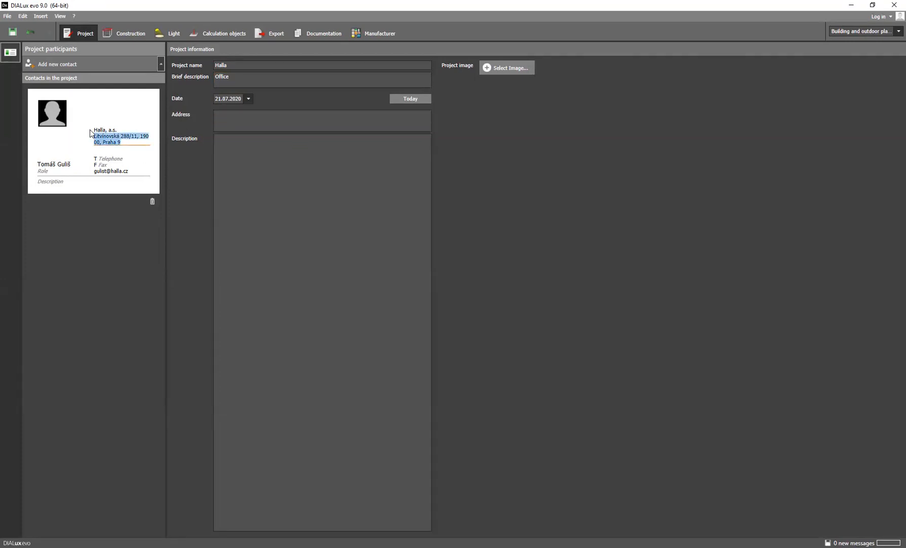
{"action": "left_click", "coordinate": [240, 123]}
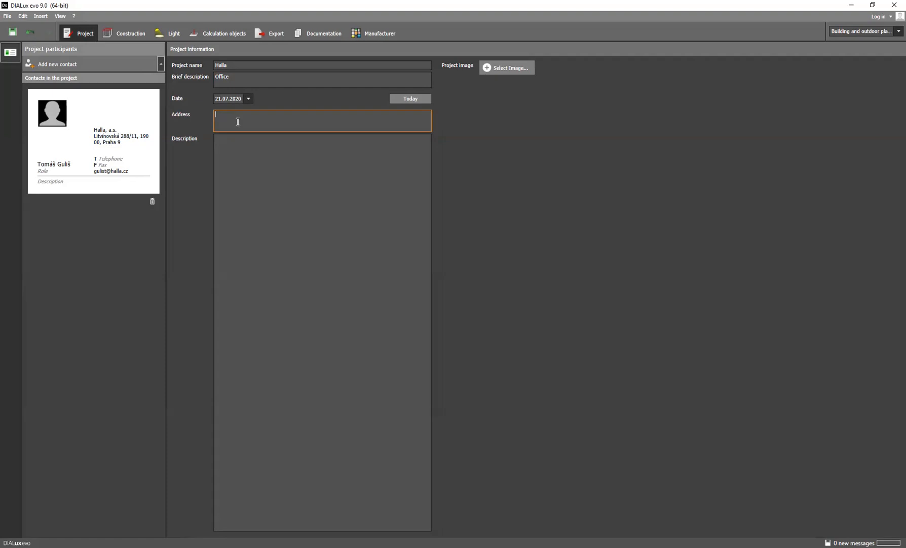
{"action": "key", "text": "ctrl+v"}
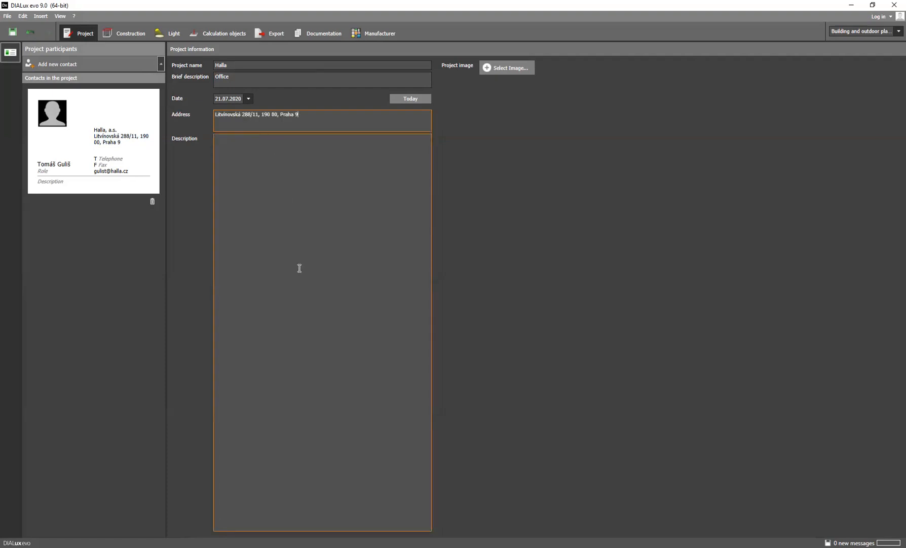
{"action": "left_click", "coordinate": [243, 148]}
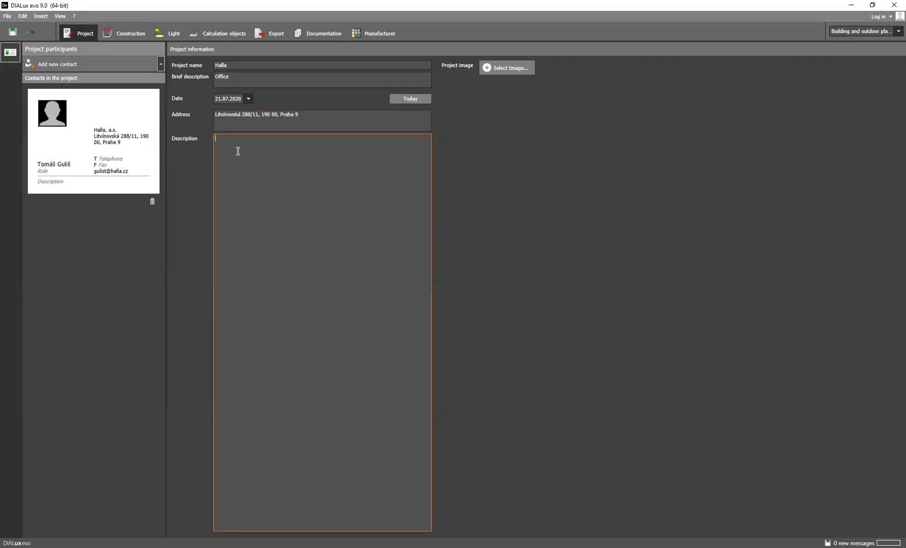
{"action": "type", "text": "123"}
Go through the Construction, Light, Calculation objects, Export and Documentation modes in turn to see what each offers
{"action": "left_click", "coordinate": [123, 32]}
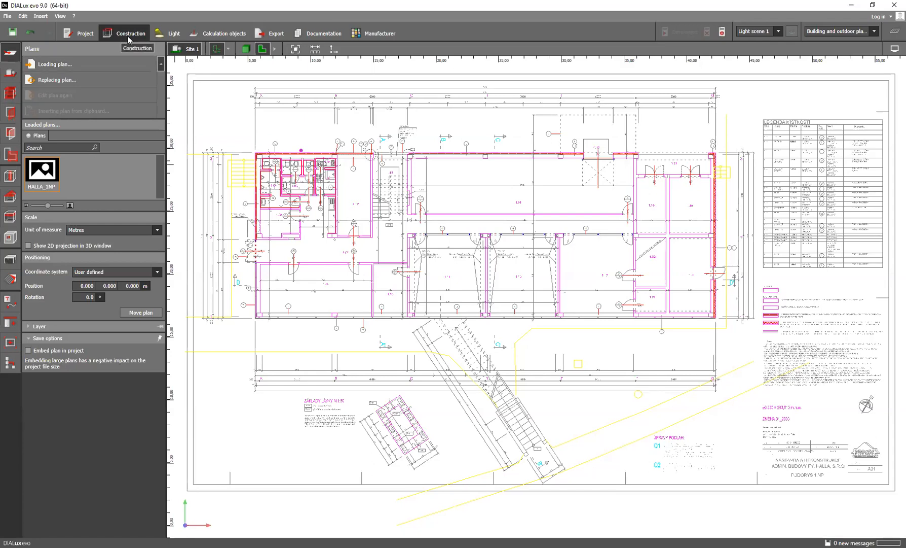
{"action": "left_click", "coordinate": [169, 35]}
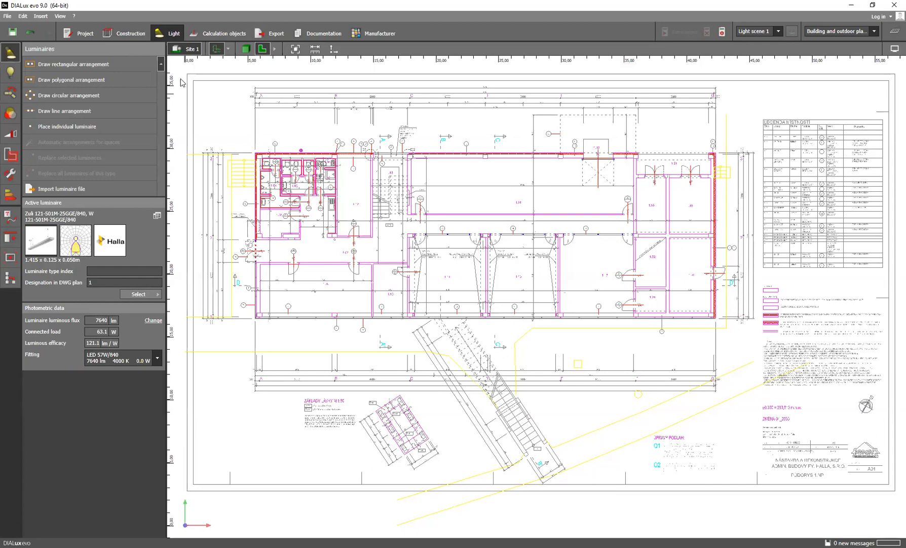
{"action": "left_click", "coordinate": [209, 30]}
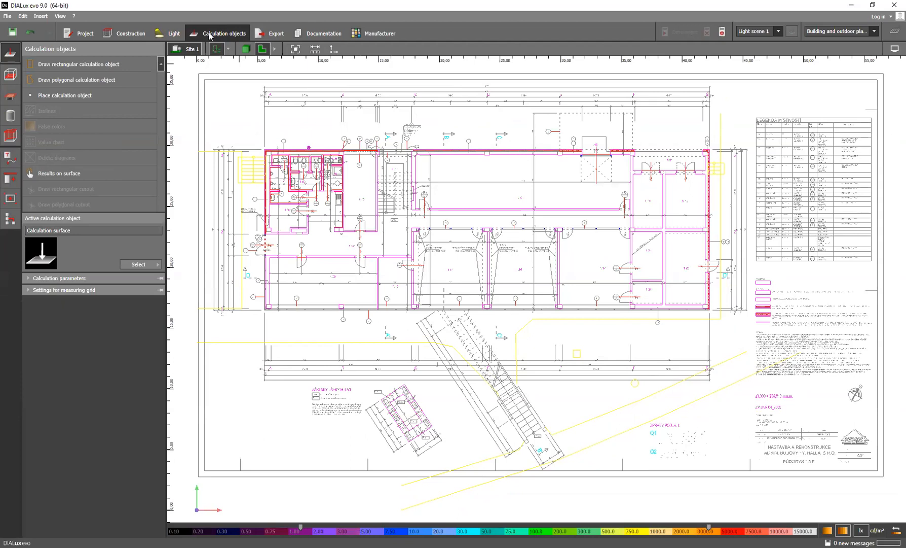
{"action": "left_click", "coordinate": [271, 34]}
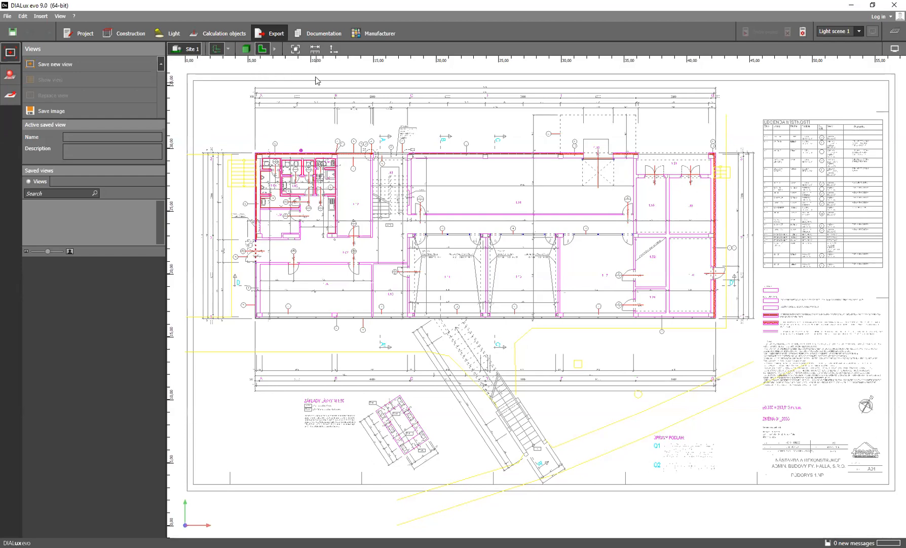
{"action": "left_click", "coordinate": [314, 38]}
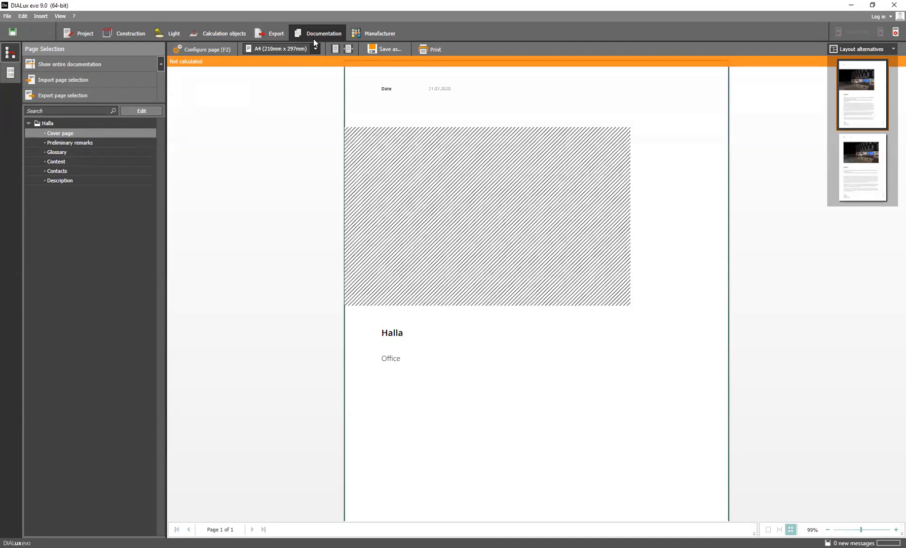
Browse the lighting manufacturers and display the information page of Halla, a.s
{"action": "left_click", "coordinate": [369, 34]}
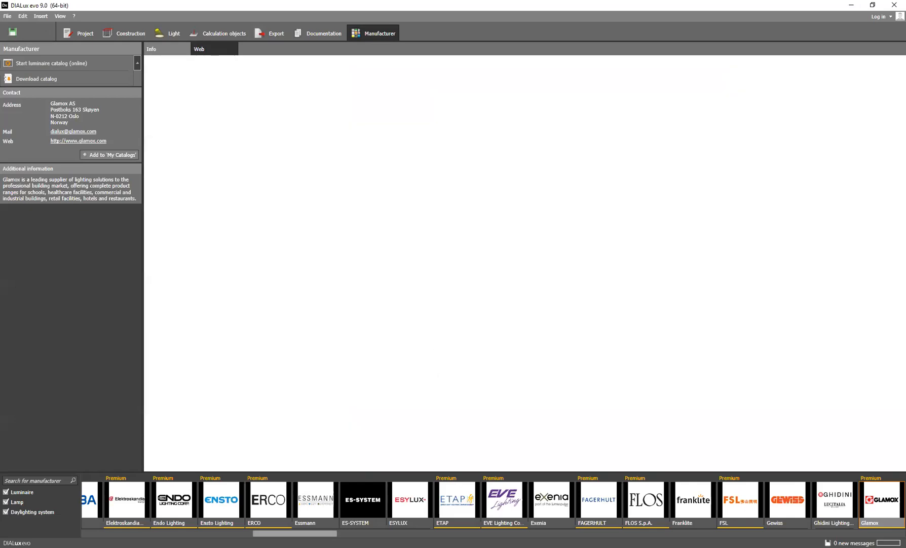
{"action": "left_click_drag", "start_coordinate": [300, 534], "coordinate": [357, 533]}
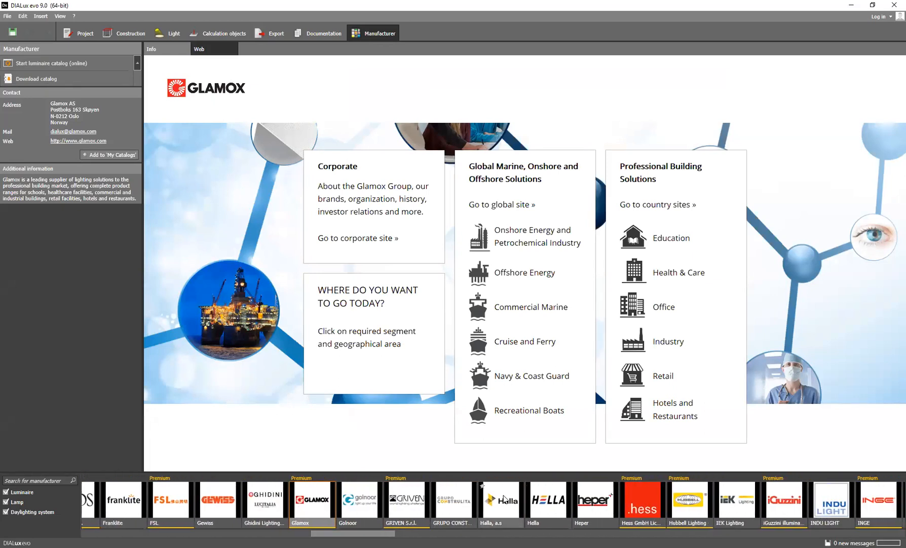
{"action": "left_click", "coordinate": [504, 499]}
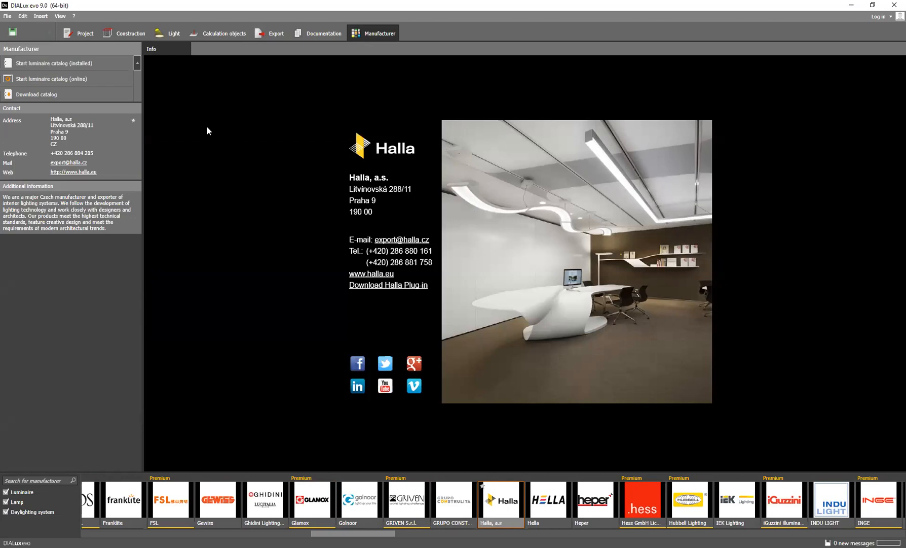
Start a new building on the site with its first contour point at the floor plan's upper-left outer corner
{"action": "left_click", "coordinate": [128, 34]}
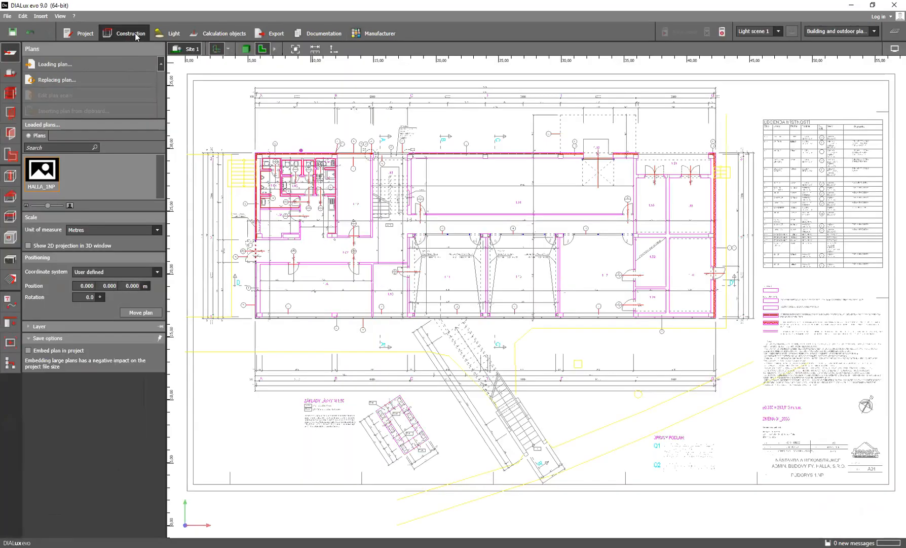
{"action": "left_click", "coordinate": [8, 76]}
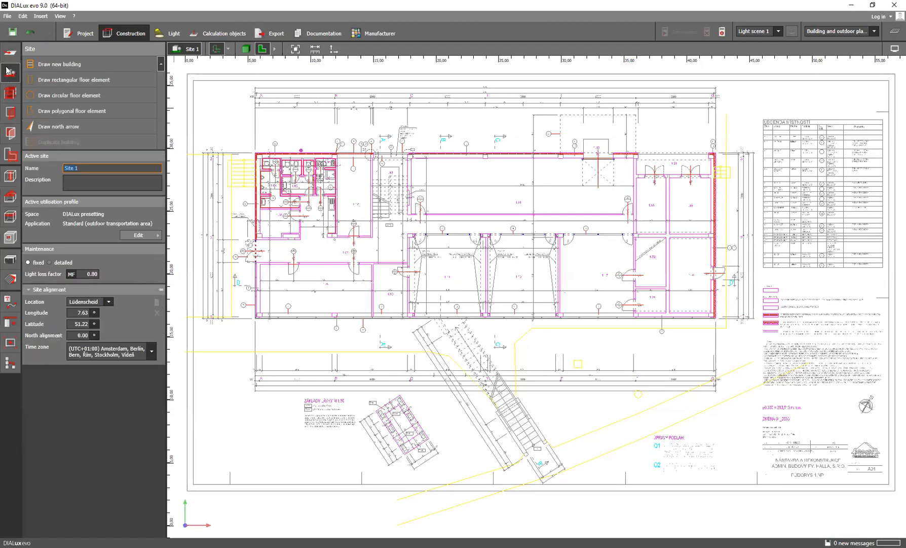
{"action": "left_click", "coordinate": [69, 65]}
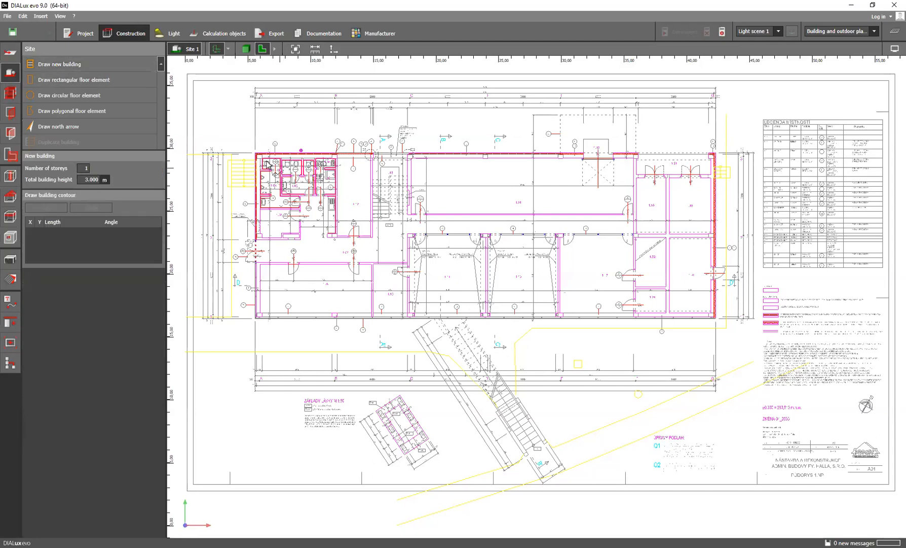
{"action": "scroll", "coordinate": [265, 162], "scroll_direction": "up", "scroll_amount": 3}
{"action": "scroll", "coordinate": [266, 165], "scroll_direction": "down", "scroll_amount": 3}
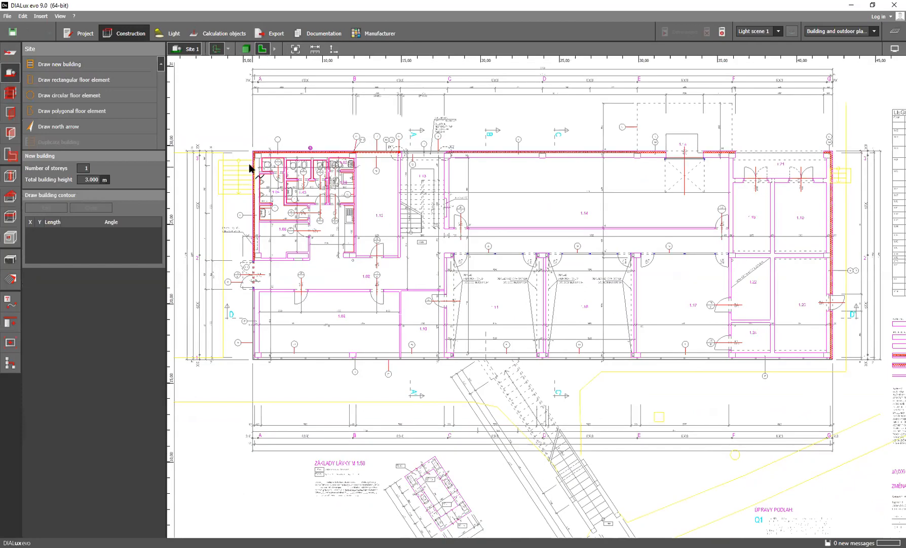
{"action": "scroll", "coordinate": [263, 153], "scroll_direction": "up", "scroll_amount": 4}
{"action": "scroll", "coordinate": [261, 153], "scroll_direction": "up", "scroll_amount": 2}
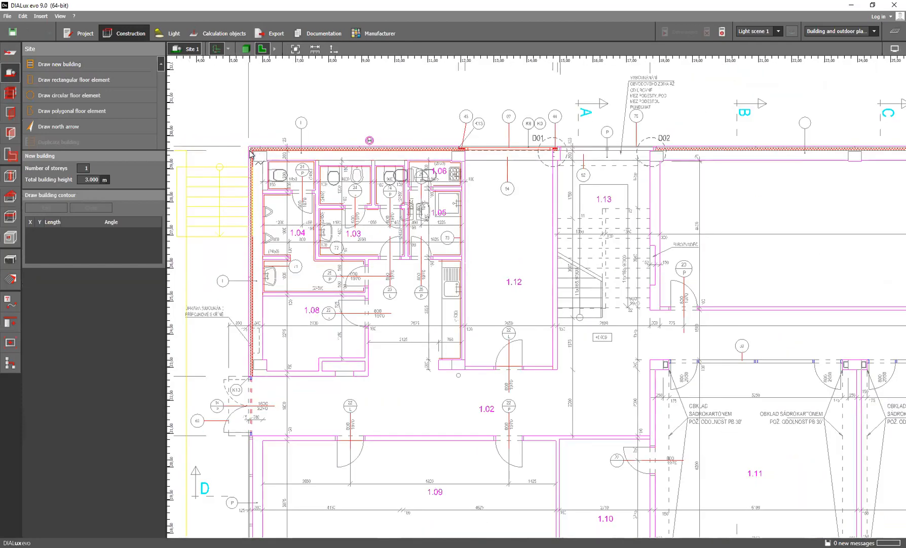
{"action": "scroll", "coordinate": [251, 150], "scroll_direction": "up", "scroll_amount": 3}
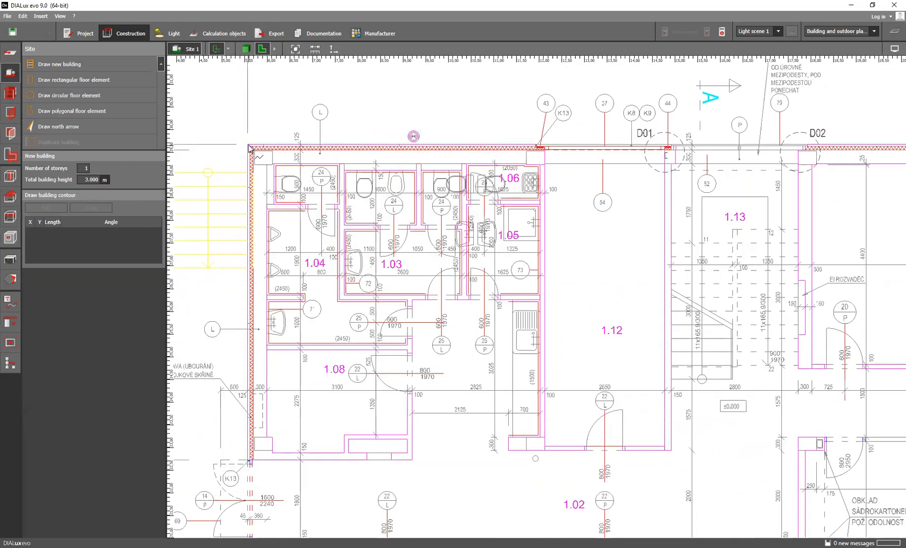
{"action": "left_click", "coordinate": [250, 148]}
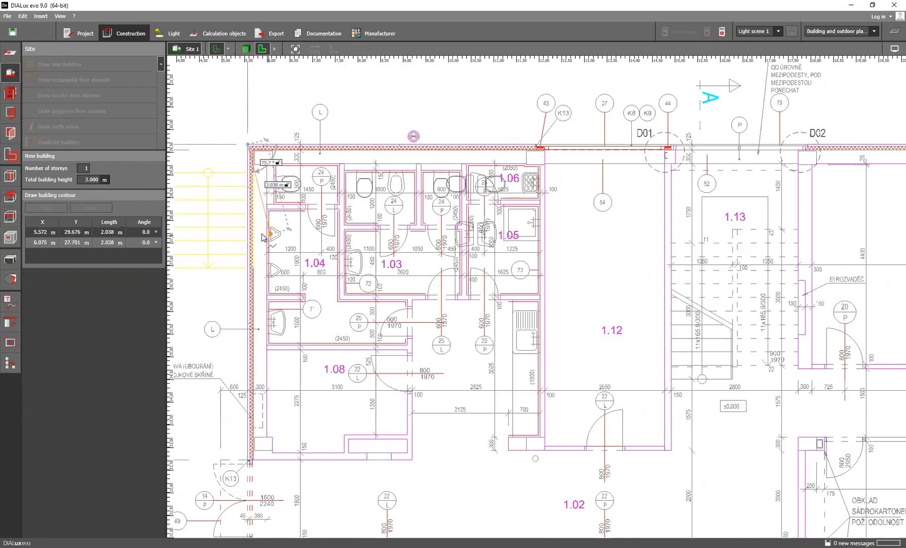
Draw the building contour's left edge 13.2 m straight down to the plan's lower-left outer corner
{"action": "scroll", "coordinate": [249, 257], "scroll_direction": "down", "scroll_amount": 2}
{"action": "scroll", "coordinate": [258, 286], "scroll_direction": "down", "scroll_amount": 1}
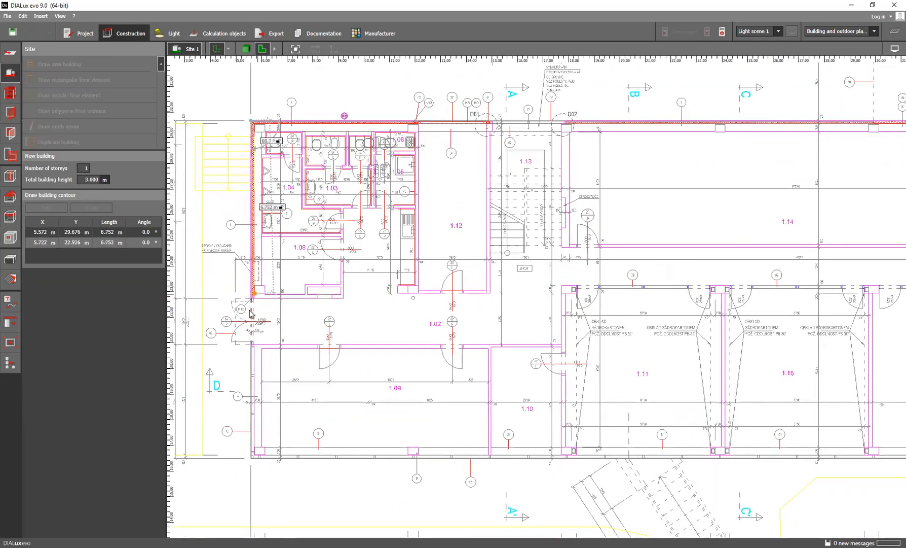
{"action": "scroll", "coordinate": [253, 460], "scroll_direction": "up", "scroll_amount": 2}
{"action": "scroll", "coordinate": [253, 461], "scroll_direction": "up", "scroll_amount": 2}
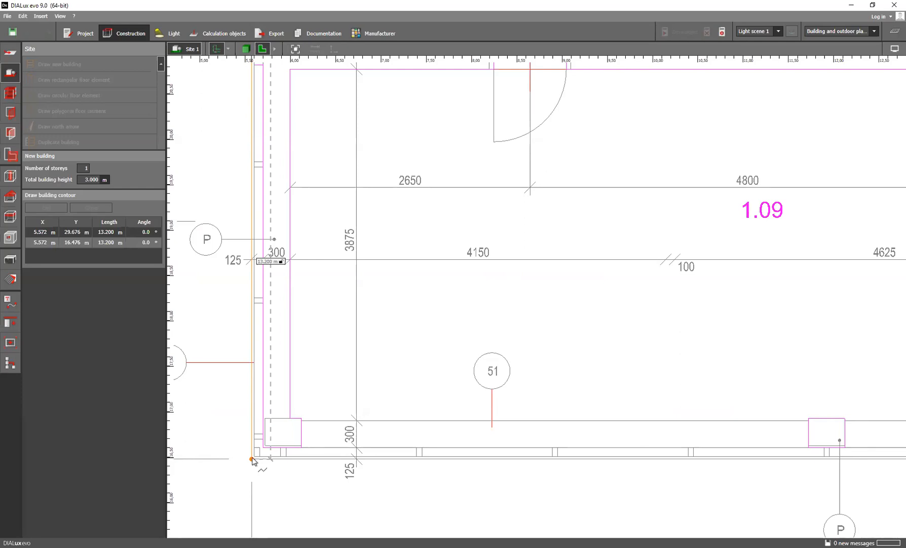
{"action": "left_click", "coordinate": [252, 459]}
Continue the building contour 36.7 m along the bottom wall to the plan's lower-right outer corner
{"action": "scroll", "coordinate": [588, 344], "scroll_direction": "down", "scroll_amount": 3}
{"action": "scroll", "coordinate": [587, 343], "scroll_direction": "down", "scroll_amount": 8}
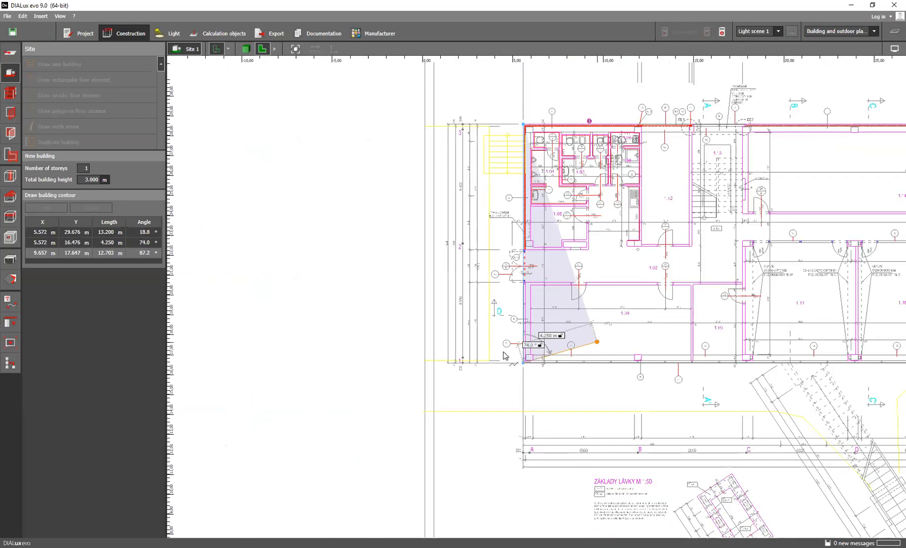
{"action": "scroll", "coordinate": [659, 378], "scroll_direction": "up", "scroll_amount": 6}
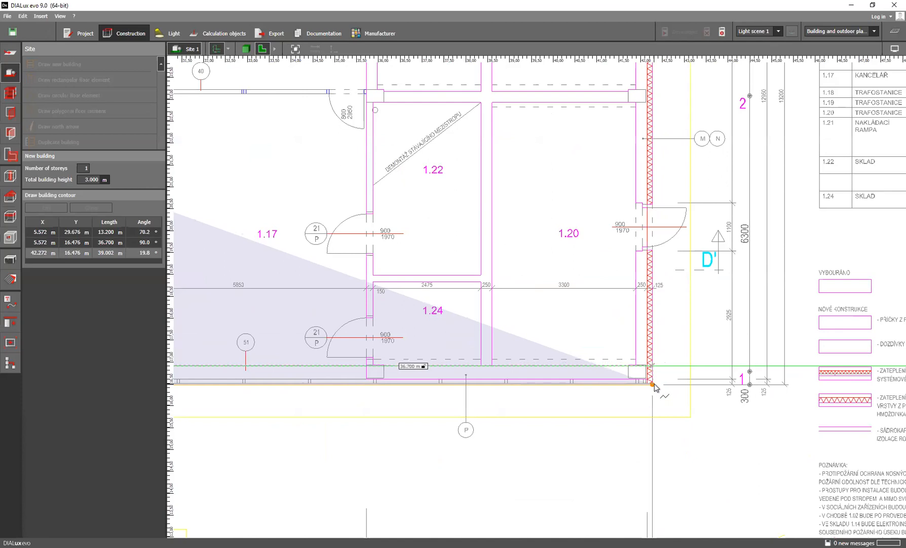
{"action": "left_click", "coordinate": [653, 384]}
Add the contour's 13.2 m right edge up to the upper-right outer corner and close the building polygon
{"action": "scroll", "coordinate": [659, 289], "scroll_direction": "down", "scroll_amount": 3}
{"action": "middle_click_drag", "start_coordinate": [658, 154], "coordinate": [660, 205]}
{"action": "left_click", "coordinate": [661, 130]}
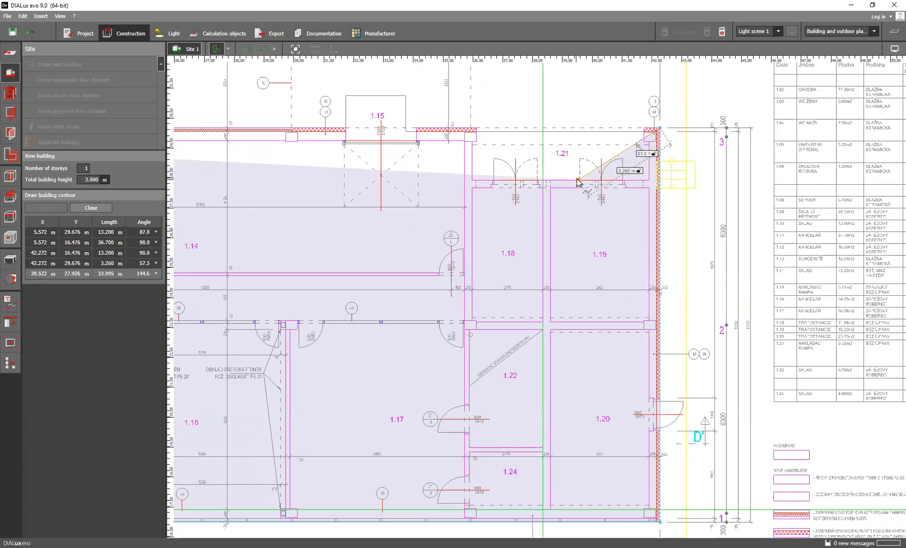
{"action": "scroll", "coordinate": [553, 172], "scroll_direction": "down", "scroll_amount": 3}
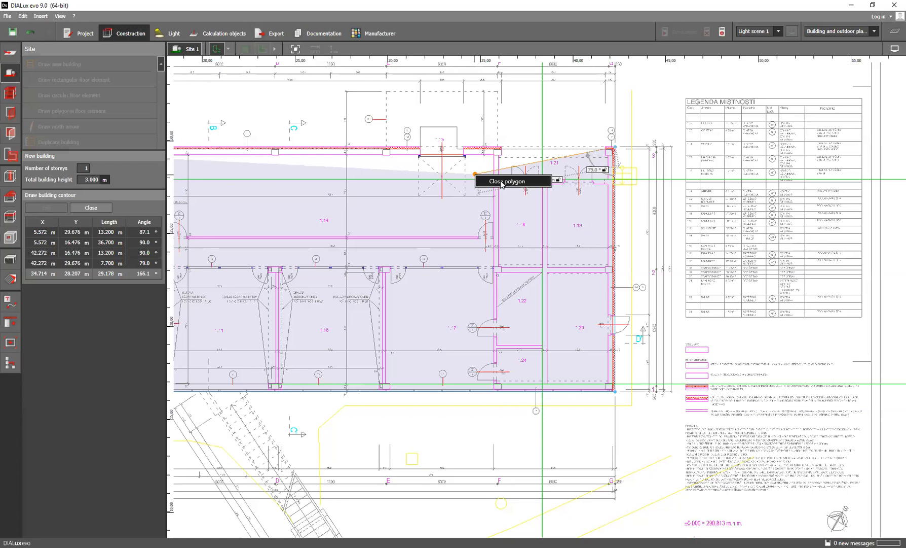
{"action": "left_click", "coordinate": [502, 184]}
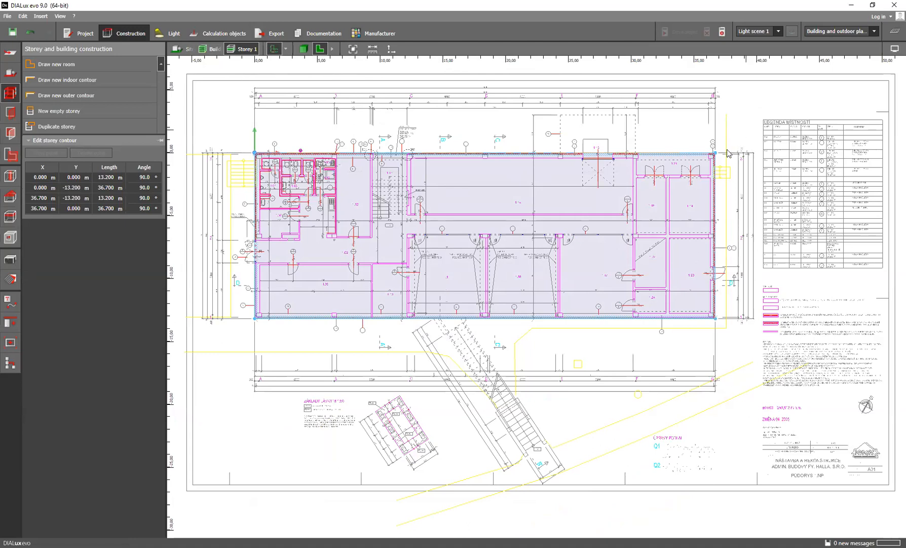
Add a point to the storey contour on the right edge, about 1.4 m below the upper-right corner
{"action": "scroll", "coordinate": [722, 155], "scroll_direction": "up", "scroll_amount": 2}
{"action": "scroll", "coordinate": [723, 155], "scroll_direction": "up", "scroll_amount": 3}
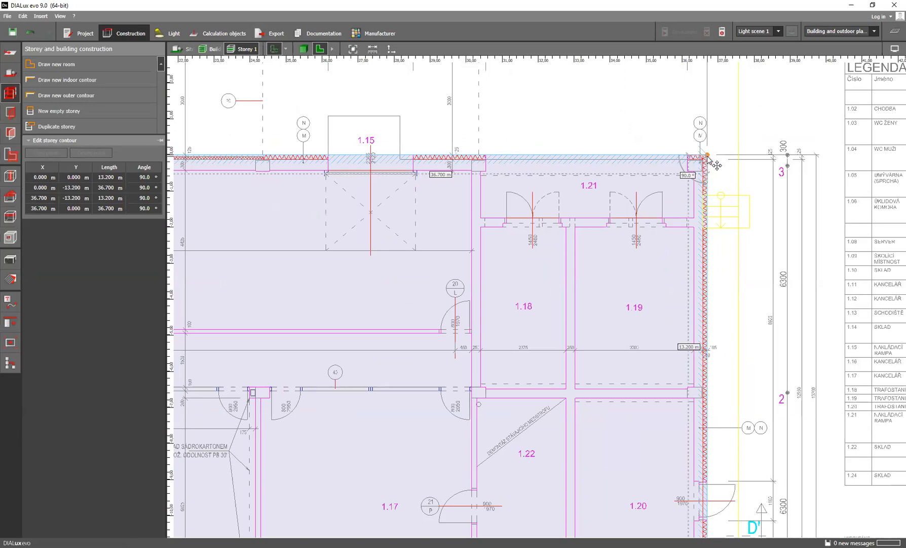
{"action": "mouse_move", "coordinate": [707, 155]}
{"action": "left_mouse_down"}
{"action": "mouse_move", "coordinate": [682, 193]}
{"action": "mouse_move", "coordinate": [709, 158]}
{"action": "left_mouse_up"}
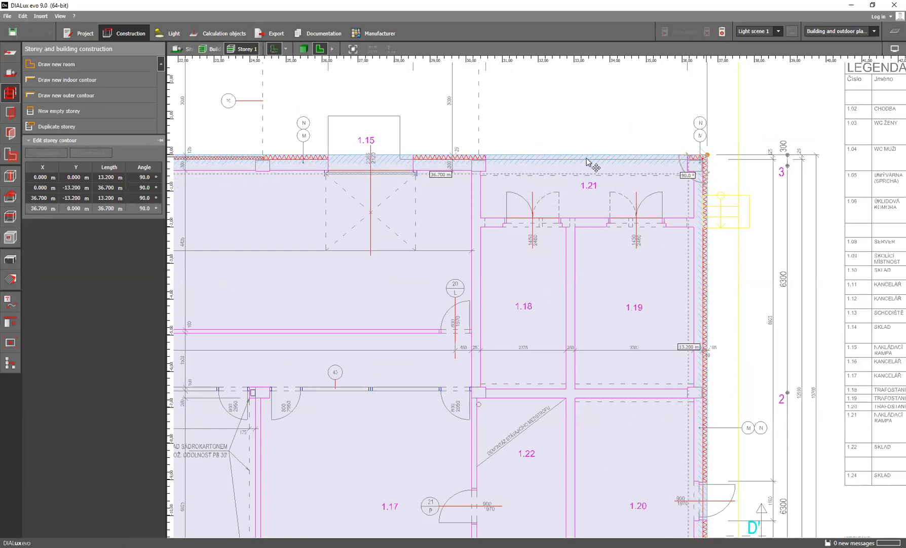
{"action": "right_click", "coordinate": [708, 158]}
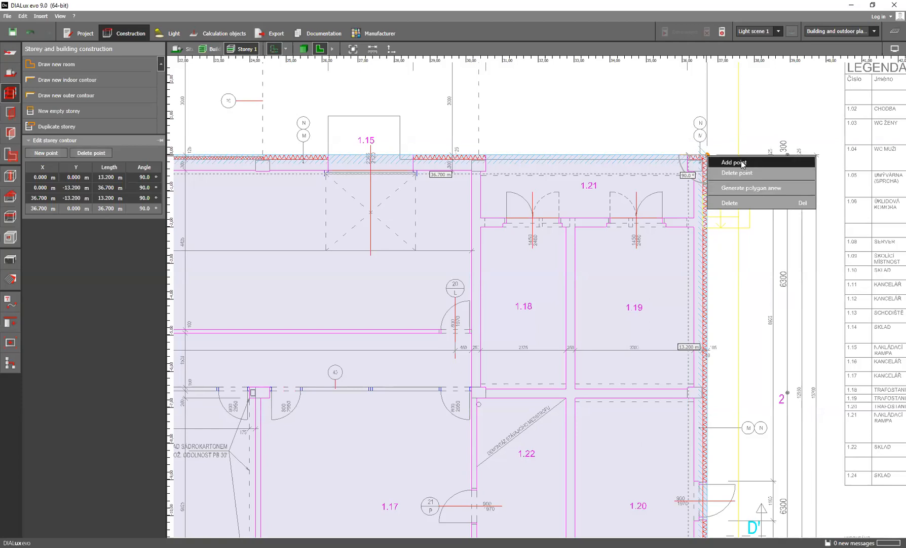
{"action": "left_click", "coordinate": [743, 162]}
{"action": "left_click_drag", "start_coordinate": [710, 189], "coordinate": [708, 208]}
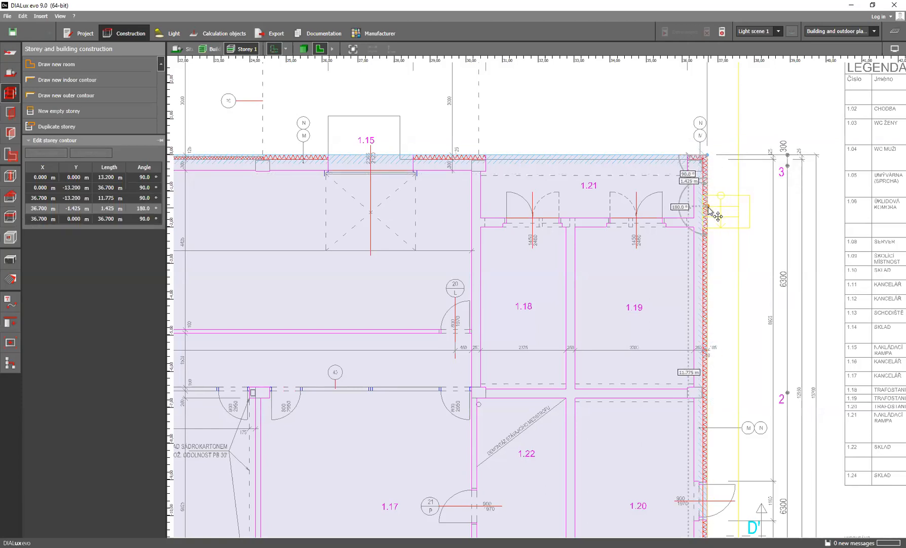
Delete the extra point from the storey contour's right edge and stop editing the contour
{"action": "right_click", "coordinate": [709, 210]}
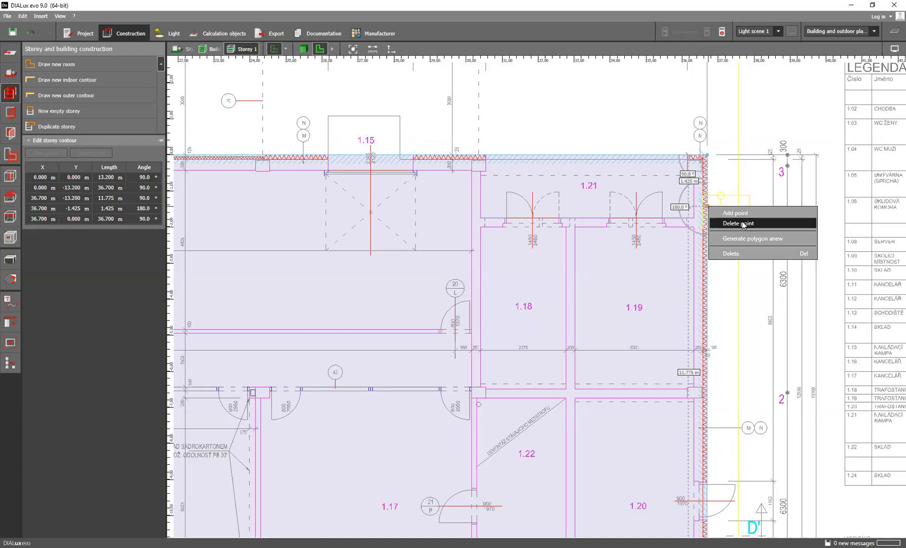
{"action": "left_click", "coordinate": [743, 224]}
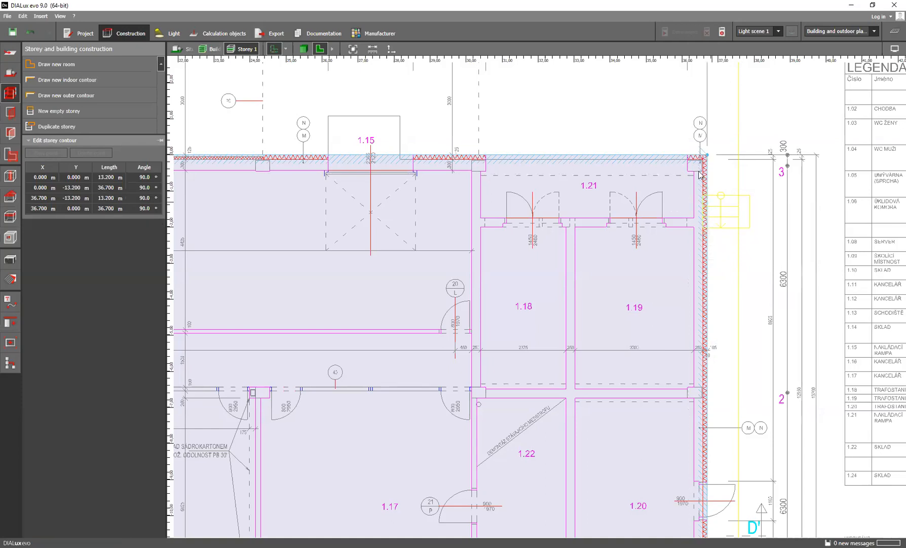
{"action": "scroll", "coordinate": [577, 199], "scroll_direction": "down", "scroll_amount": 5}
{"action": "middle_click_drag", "start_coordinate": [577, 199], "coordinate": [684, 199]}
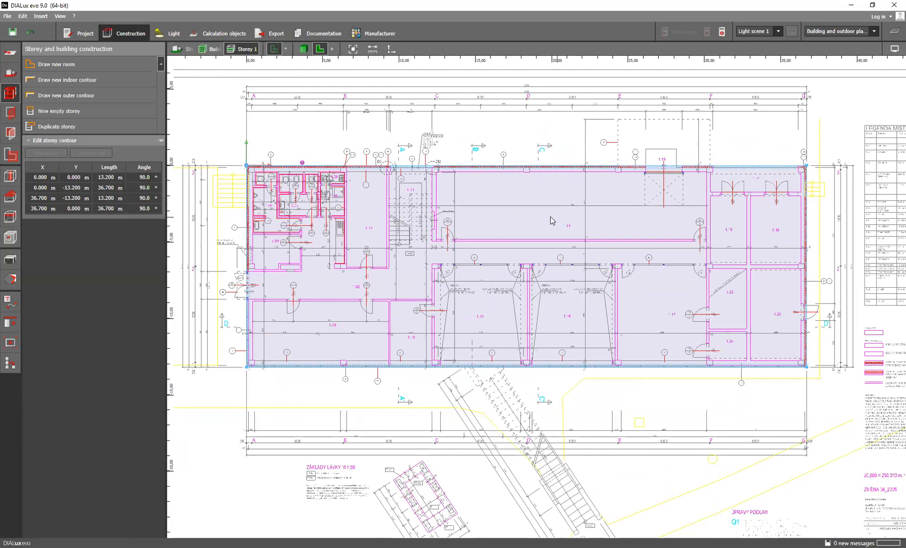
{"action": "key", "text": "Escape"}
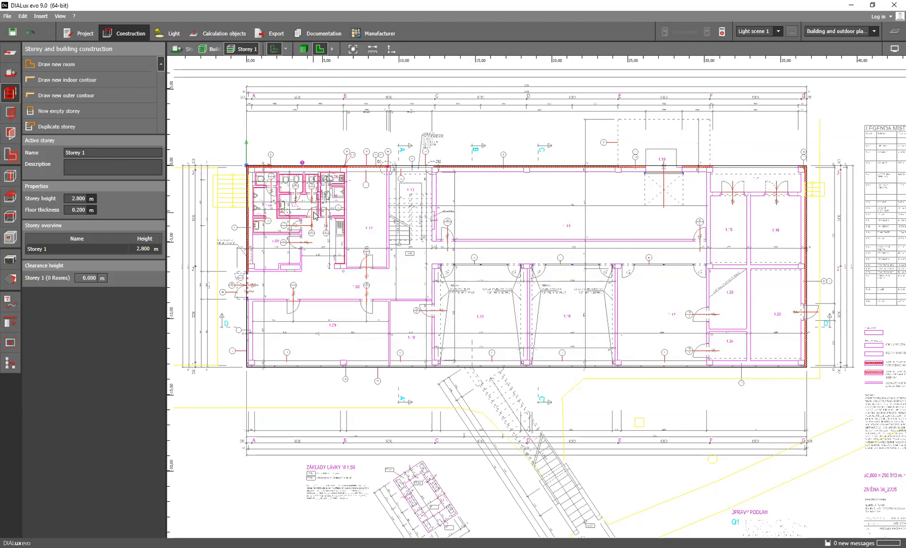
Load the HALLA_2NP plan file into the project
{"action": "left_click", "coordinate": [11, 53]}
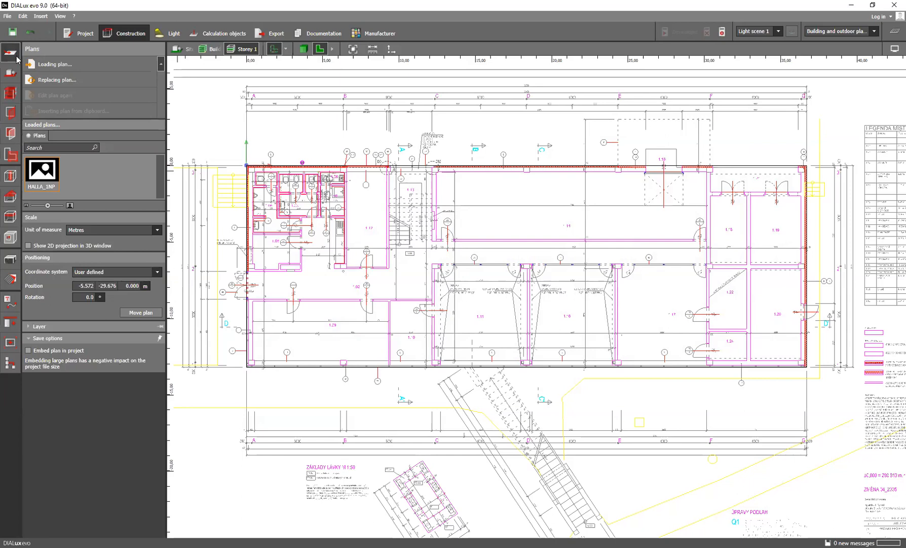
{"action": "left_click", "coordinate": [63, 64]}
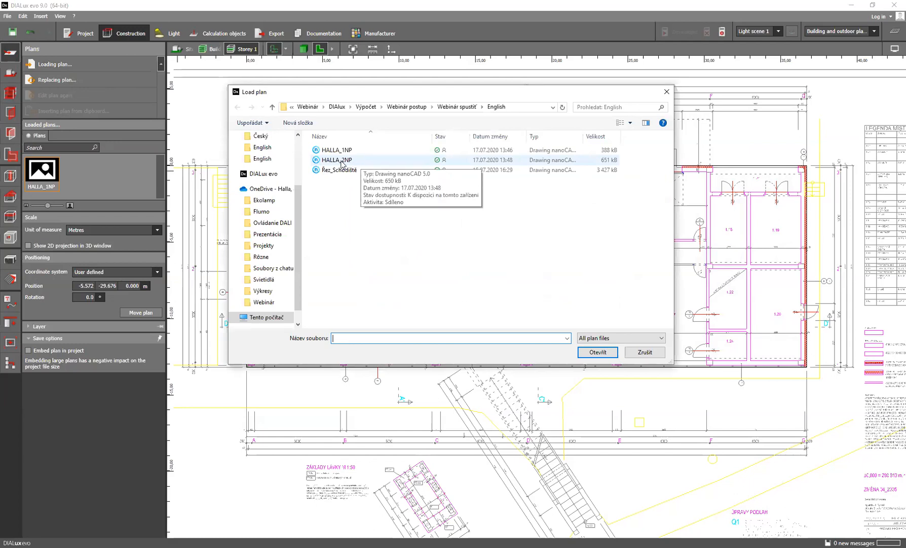
{"action": "left_click", "coordinate": [342, 163]}
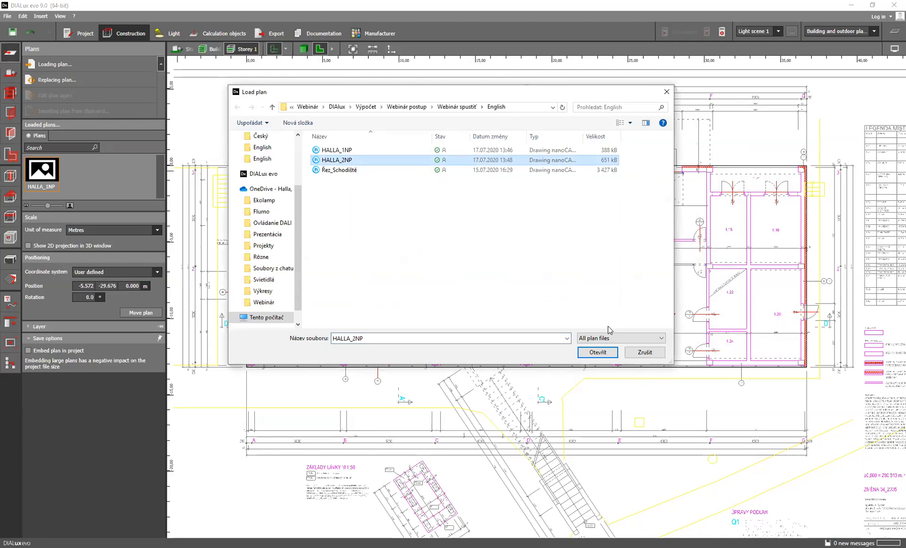
{"action": "left_click", "coordinate": [596, 352]}
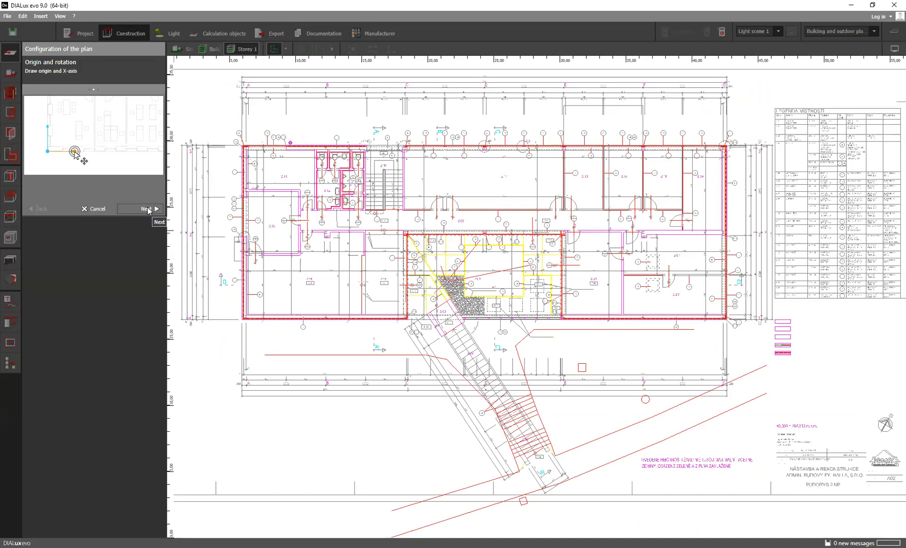
Keep the HALLA_2NP plan's default origin and rotation and set its unit of measure to metres
{"action": "left_click", "coordinate": [147, 210]}
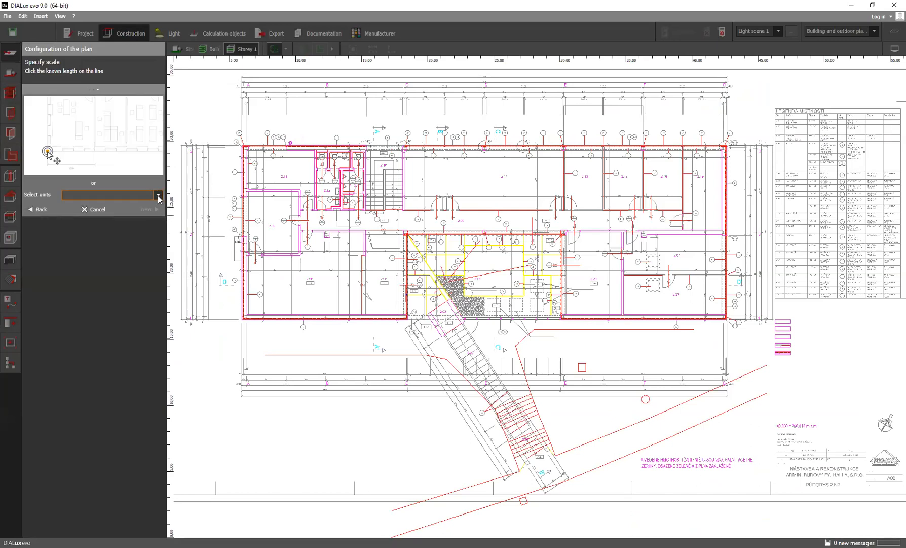
{"action": "left_click", "coordinate": [159, 196]}
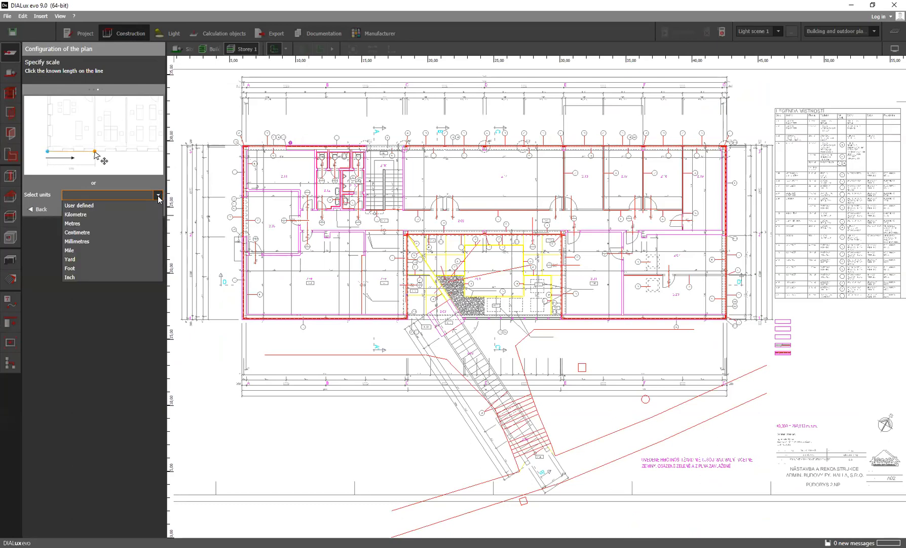
{"action": "left_click", "coordinate": [99, 240]}
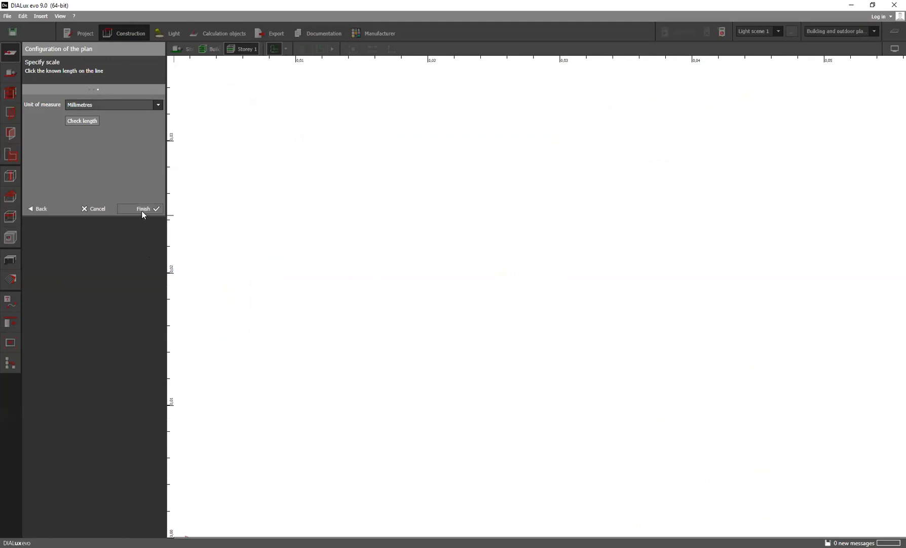
{"action": "left_click", "coordinate": [158, 105]}
{"action": "left_click", "coordinate": [93, 133]}
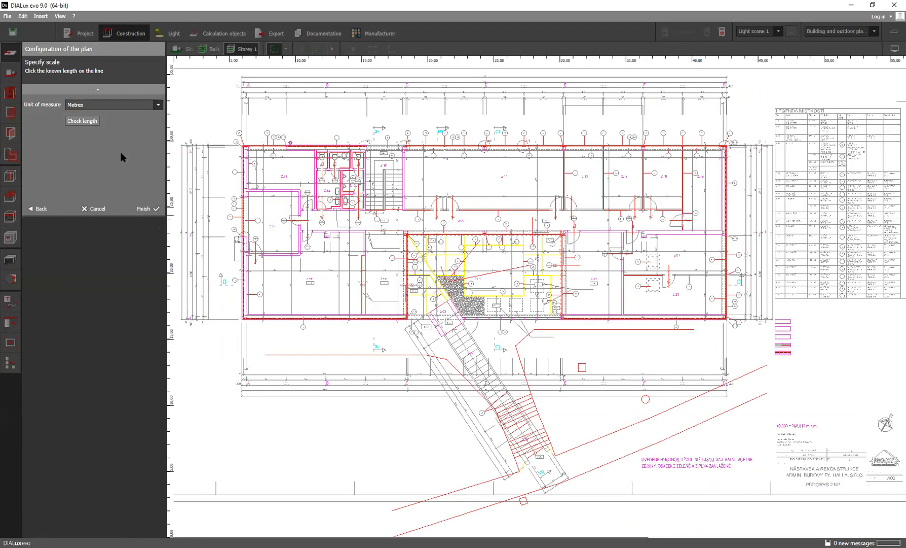
Try to check the plan scale by measuring along the upper dimension line of room 2.14
{"action": "left_click", "coordinate": [82, 121]}
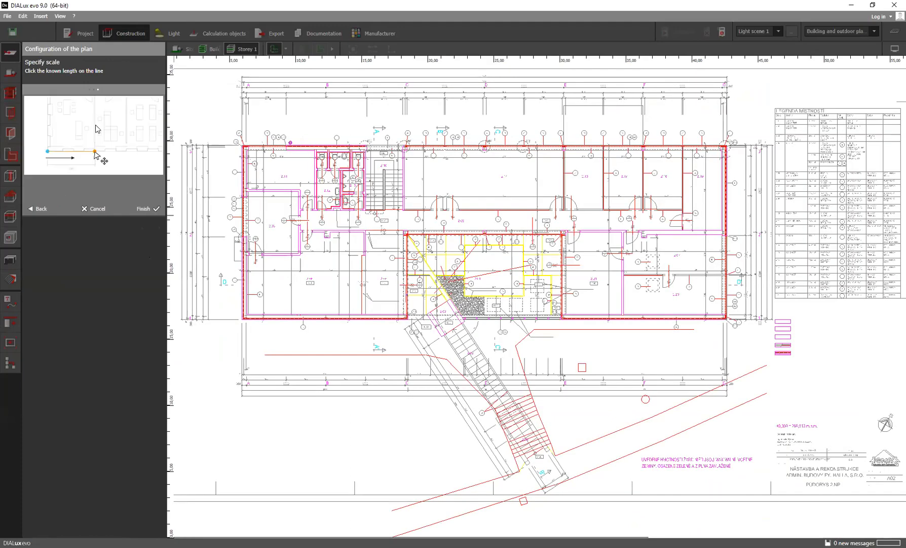
{"action": "scroll", "coordinate": [457, 175], "scroll_direction": "up", "scroll_amount": 4}
{"action": "scroll", "coordinate": [304, 144], "scroll_direction": "up", "scroll_amount": 3}
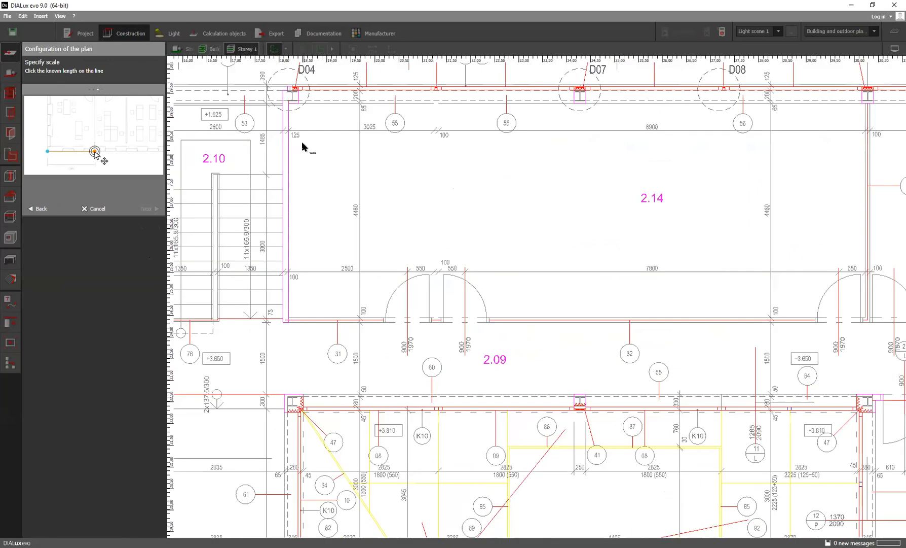
{"action": "left_click", "coordinate": [286, 127]}
{"action": "scroll", "coordinate": [499, 144], "scroll_direction": "down", "scroll_amount": 3}
{"action": "middle_click_drag", "start_coordinate": [447, 156], "coordinate": [425, 157]}
{"action": "scroll", "coordinate": [426, 157], "scroll_direction": "down", "scroll_amount": 1}
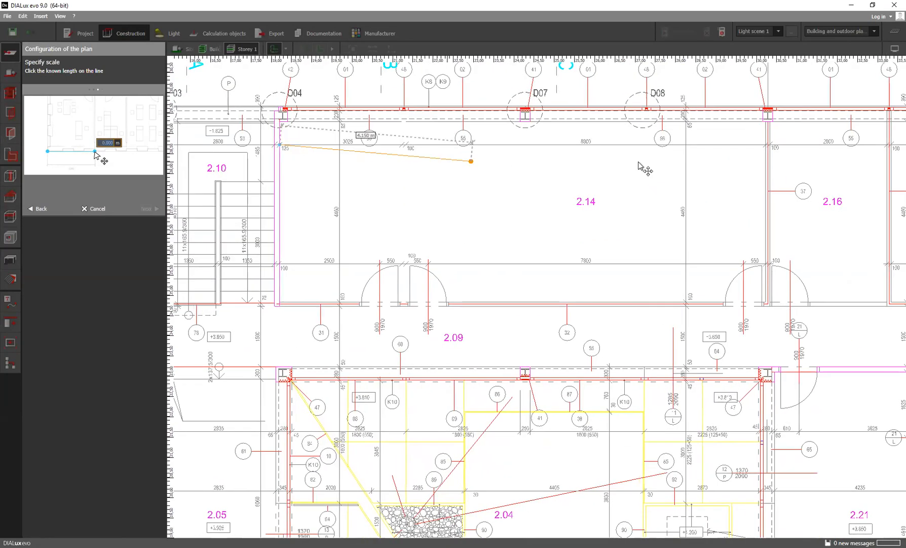
{"action": "left_click", "coordinate": [766, 145]}
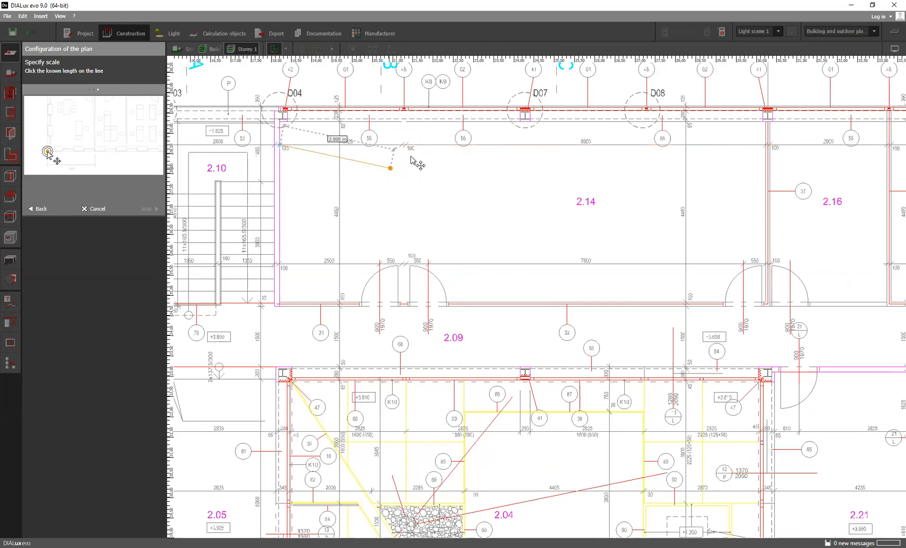
{"action": "key", "text": "Escape"}
{"action": "scroll", "coordinate": [541, 175], "scroll_direction": "down", "scroll_amount": 1}
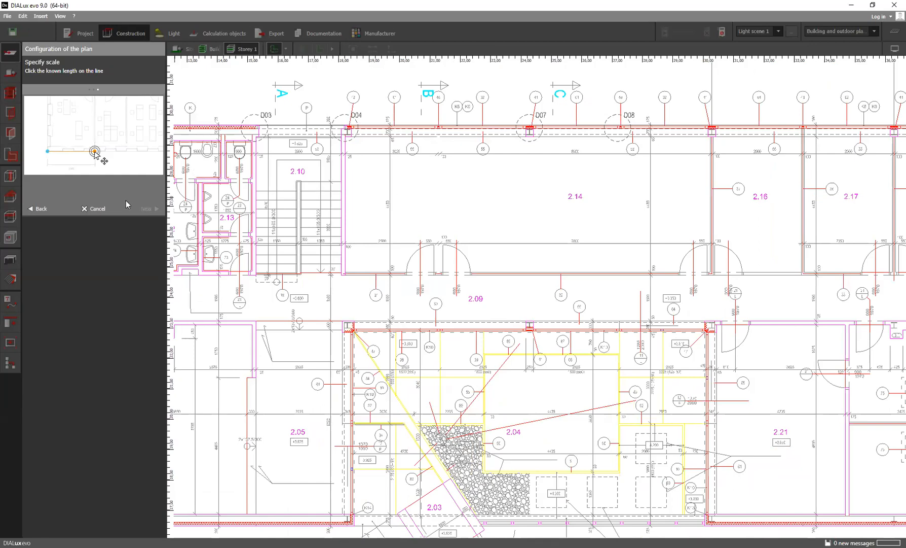
Check the scale against the 2500 dimension near room 2.14's lower wall and finish configuring the plan
{"action": "scroll", "coordinate": [415, 282], "scroll_direction": "up", "scroll_amount": 3}
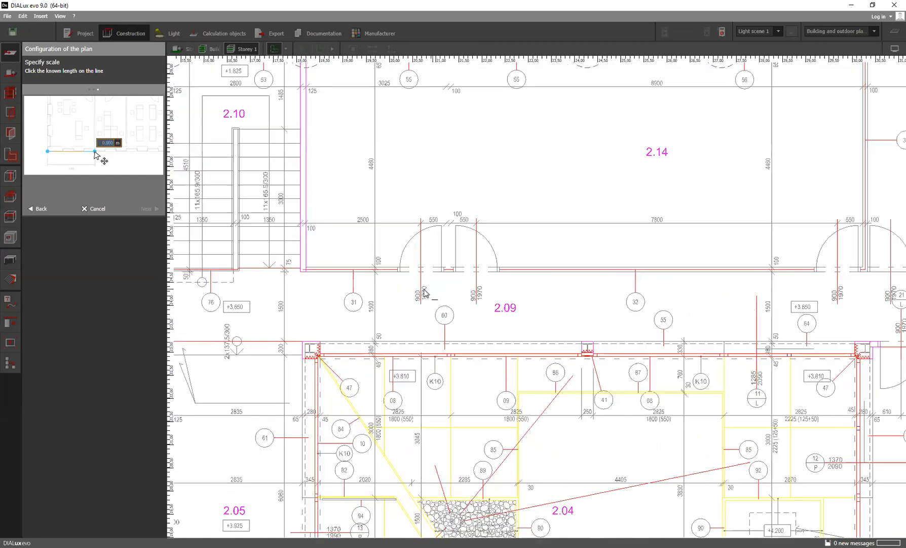
{"action": "left_click", "coordinate": [279, 207]}
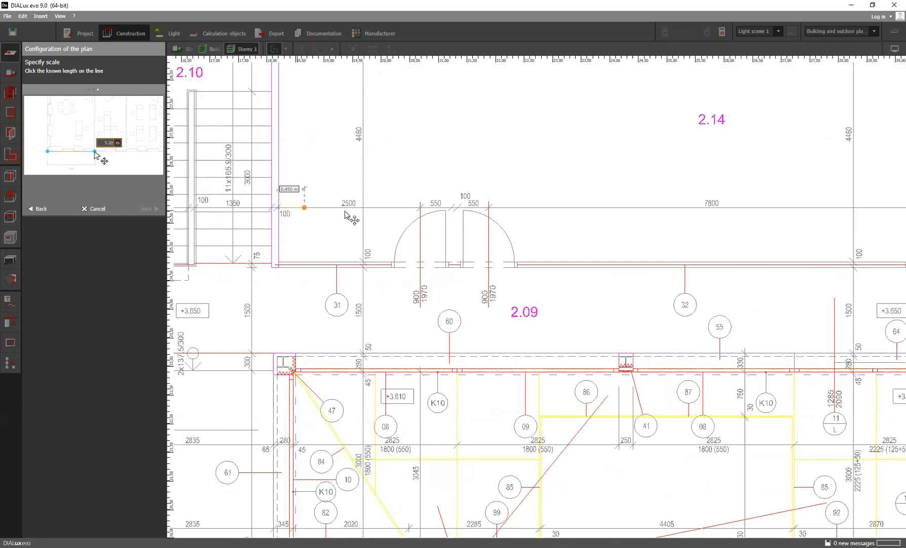
{"action": "left_click", "coordinate": [420, 208]}
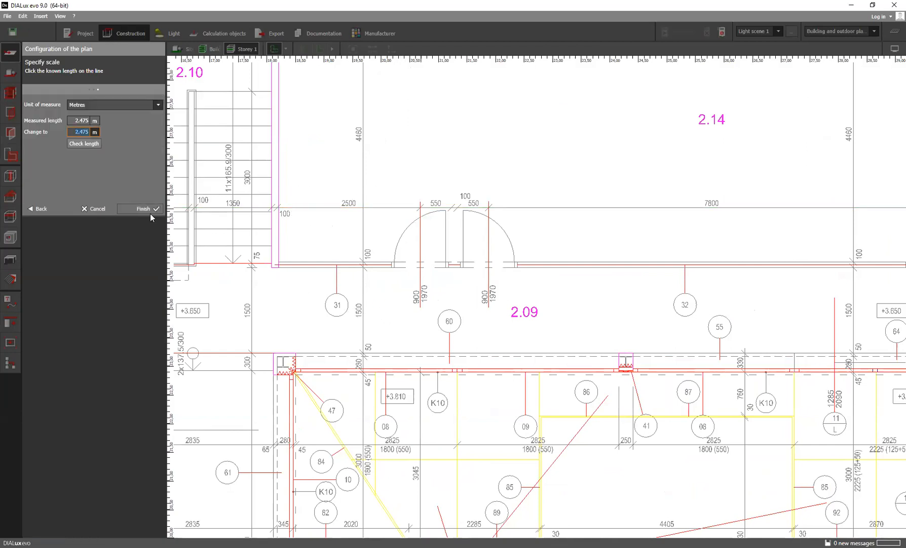
{"action": "left_click", "coordinate": [147, 210]}
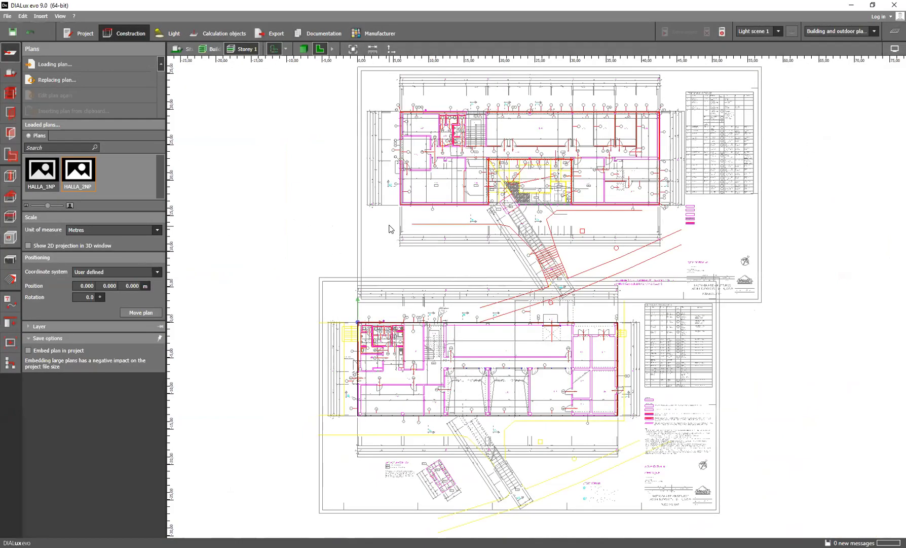
Move the HALLA_2NP plan so its lower-left outer building corner lies on the matching corner of the HALLA_1NP plan
{"action": "scroll", "coordinate": [380, 231], "scroll_direction": "down", "scroll_amount": 1}
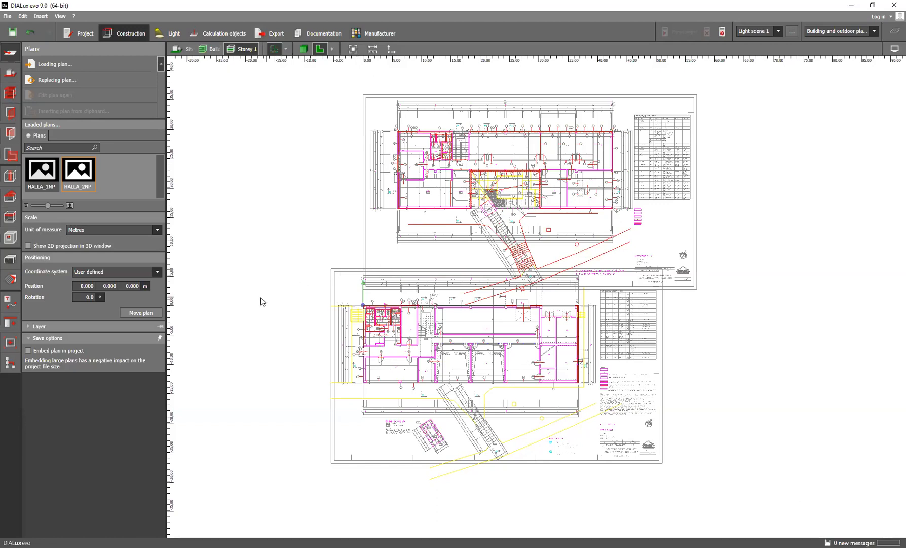
{"action": "left_click", "coordinate": [145, 312]}
{"action": "scroll", "coordinate": [398, 216], "scroll_direction": "up", "scroll_amount": 10}
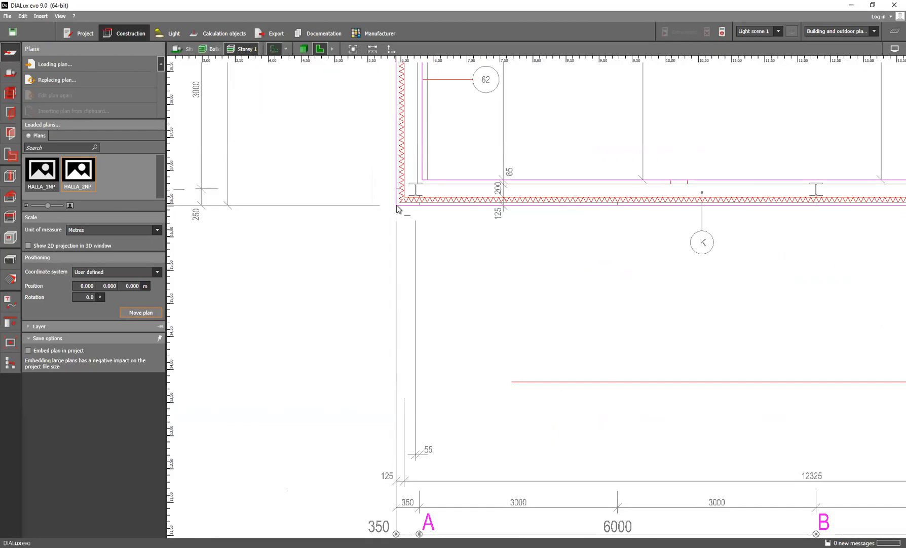
{"action": "left_click", "coordinate": [398, 205]}
{"action": "scroll", "coordinate": [358, 279], "scroll_direction": "down", "scroll_amount": 4}
{"action": "scroll", "coordinate": [359, 282], "scroll_direction": "down", "scroll_amount": 6}
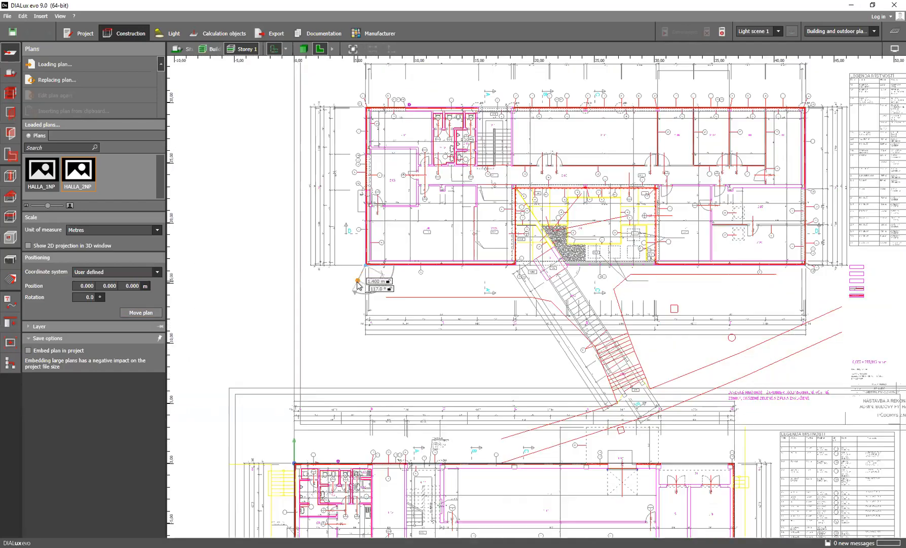
{"action": "scroll", "coordinate": [325, 373], "scroll_direction": "up", "scroll_amount": 10}
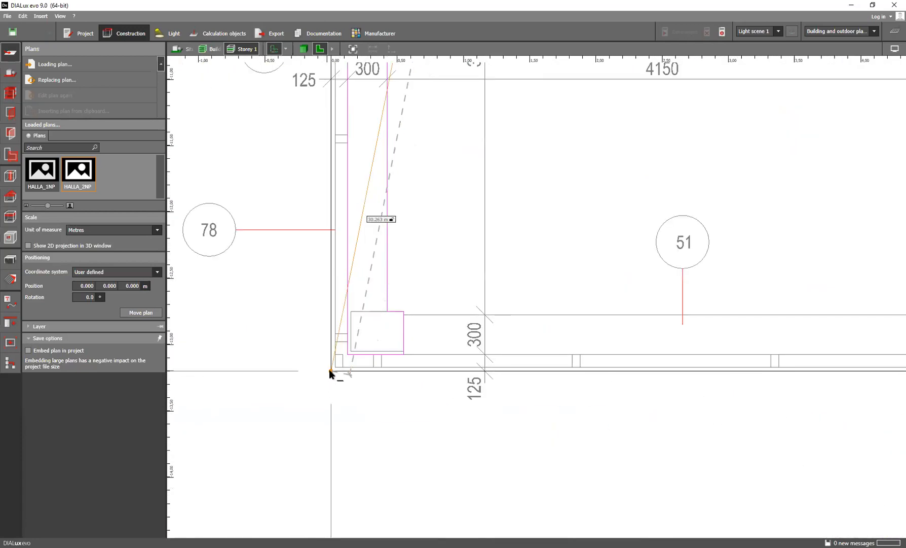
{"action": "left_click", "coordinate": [330, 369]}
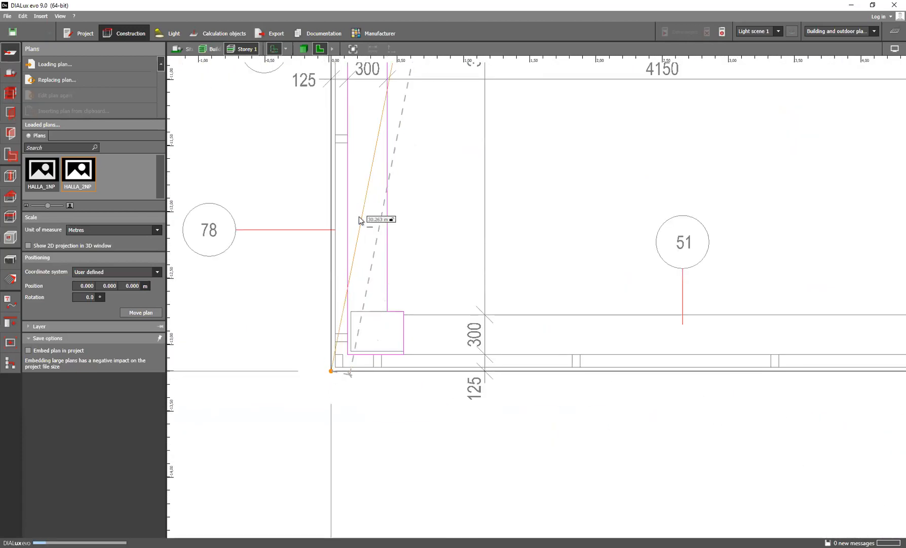
{"action": "scroll", "coordinate": [413, 220], "scroll_direction": "down", "scroll_amount": 1}
{"action": "scroll", "coordinate": [414, 223], "scroll_direction": "down", "scroll_amount": 5}
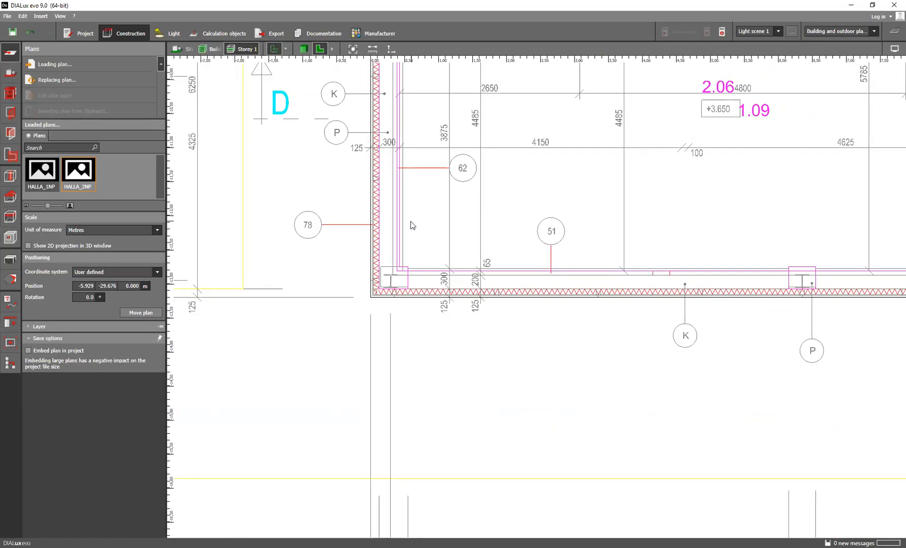
{"action": "middle_click_drag", "start_coordinate": [470, 221], "coordinate": [371, 281]}
{"action": "middle_click_drag", "start_coordinate": [436, 245], "coordinate": [386, 253]}
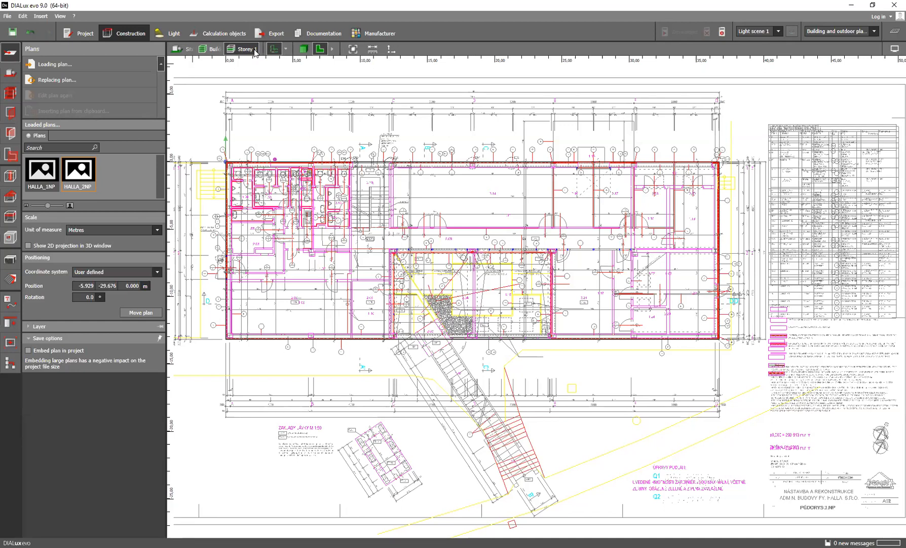
Toggle the HALLA_2NP plan's visibility to compare the overlay, leaving only HALLA_1NP displayed
{"action": "left_click", "coordinate": [286, 50]}
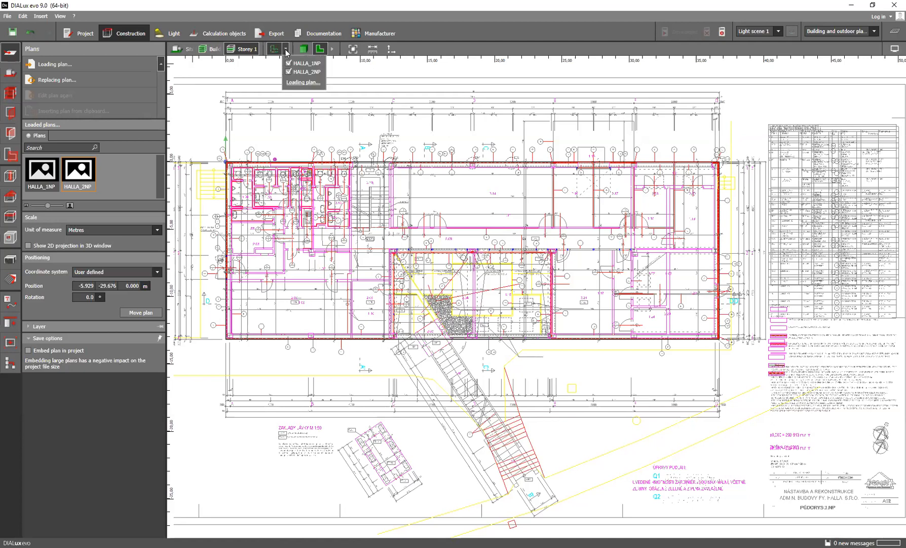
{"action": "left_click", "coordinate": [289, 72]}
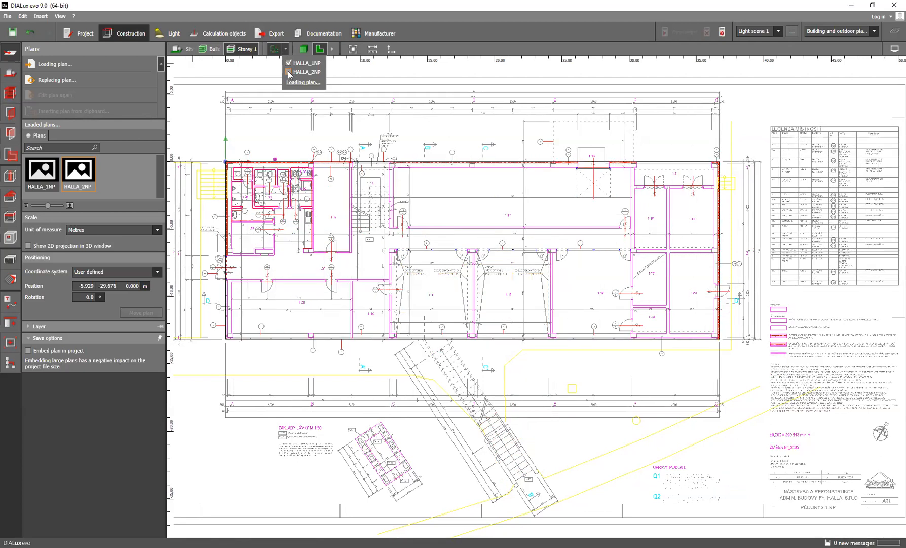
{"action": "left_click", "coordinate": [289, 73]}
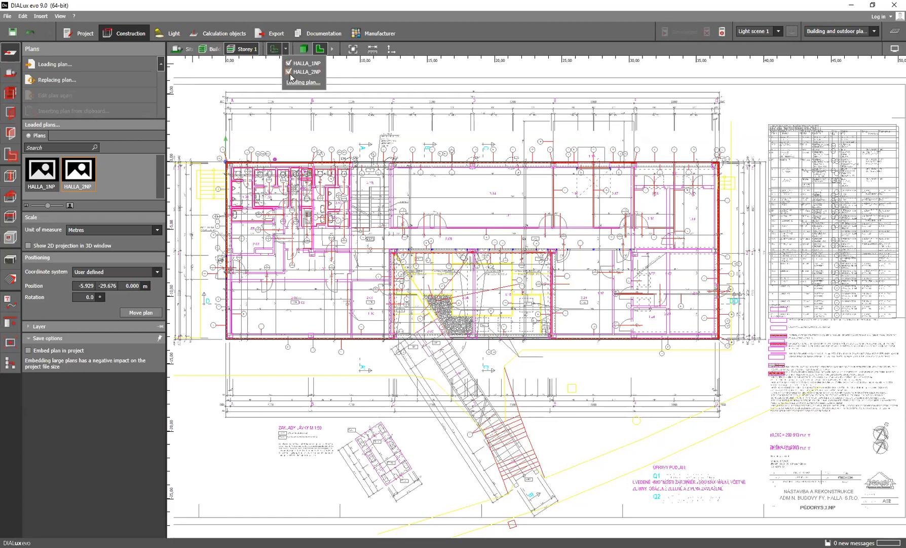
{"action": "left_click", "coordinate": [288, 73]}
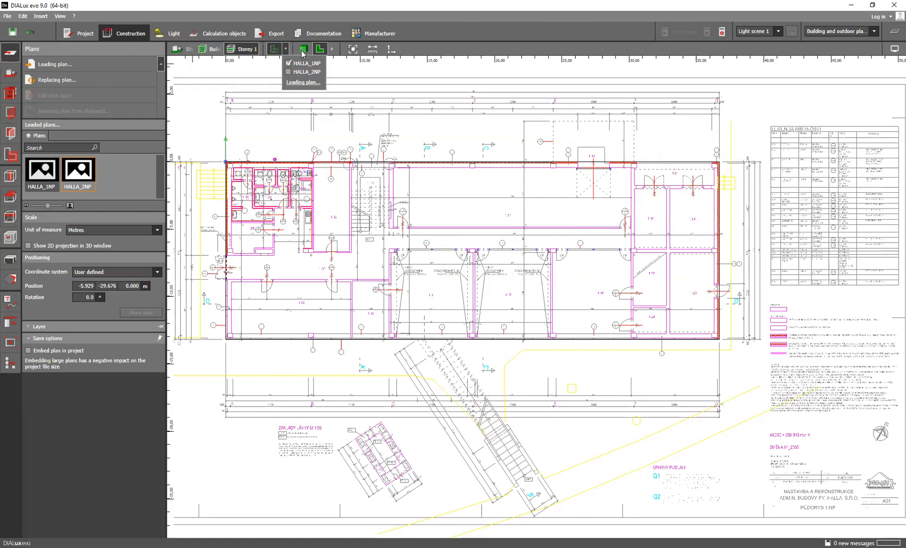
Inspect the building volume in 3D, return to the floor plan view and reveal the additional view options
{"action": "left_click", "coordinate": [303, 50]}
{"action": "mouse_move", "coordinate": [355, 283]}
{"action": "right_mouse_down"}
{"action": "mouse_move", "coordinate": [404, 298]}
{"action": "mouse_move", "coordinate": [400, 309]}
{"action": "mouse_move", "coordinate": [364, 288]}
{"action": "right_mouse_up"}
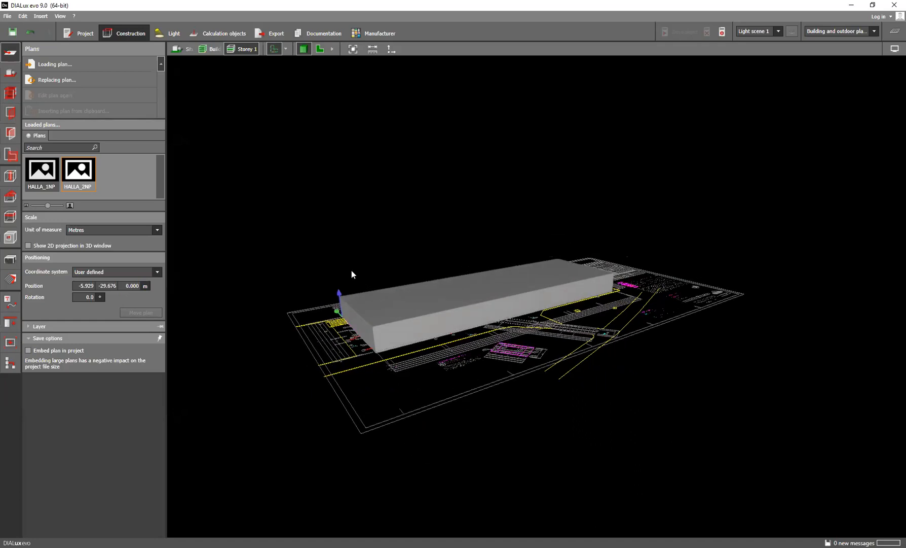
{"action": "left_click", "coordinate": [320, 49]}
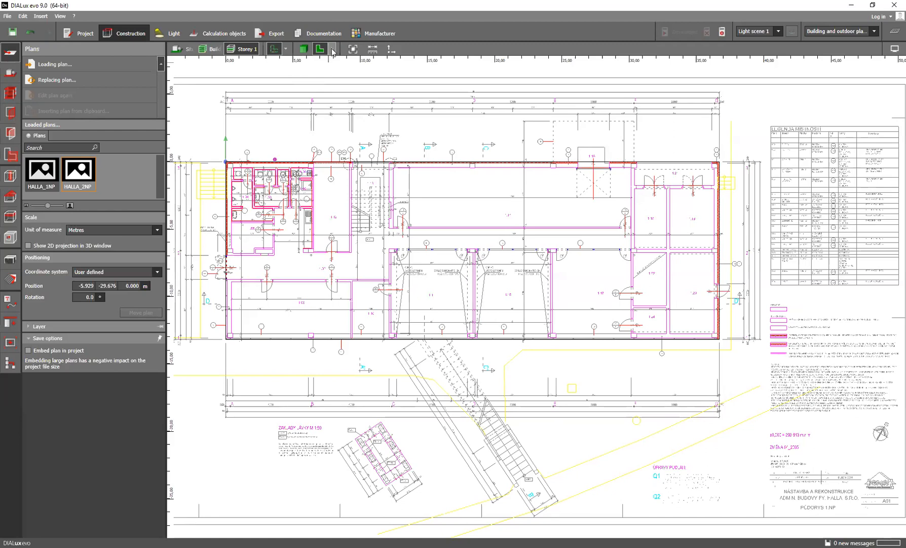
{"action": "left_click", "coordinate": [332, 49]}
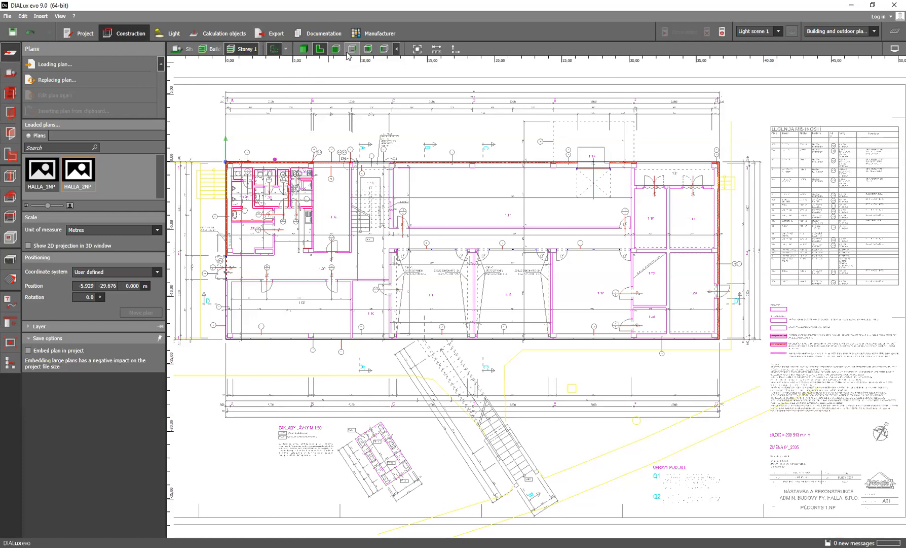
Set the storey height of Storey 1 to 3.3 m in the storey and building construction settings
{"action": "left_click", "coordinate": [10, 93]}
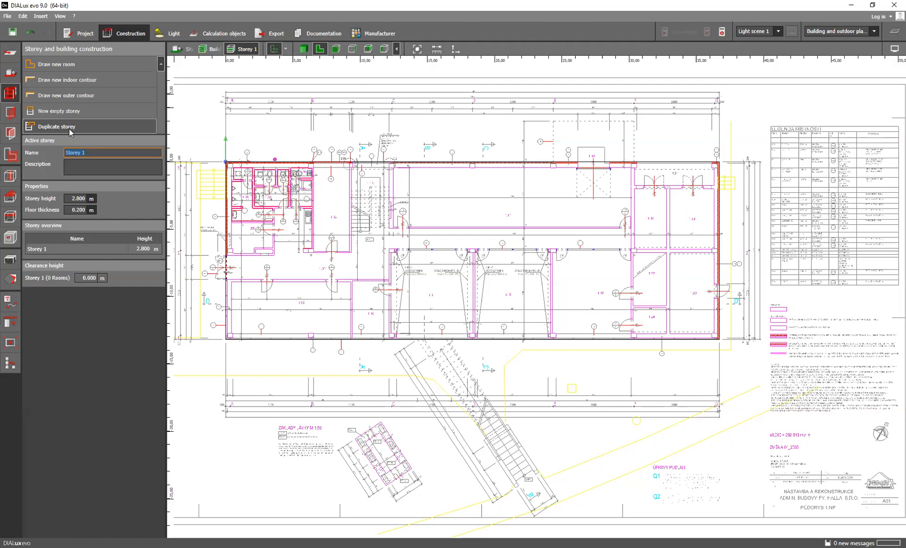
{"action": "left_click", "coordinate": [71, 197]}
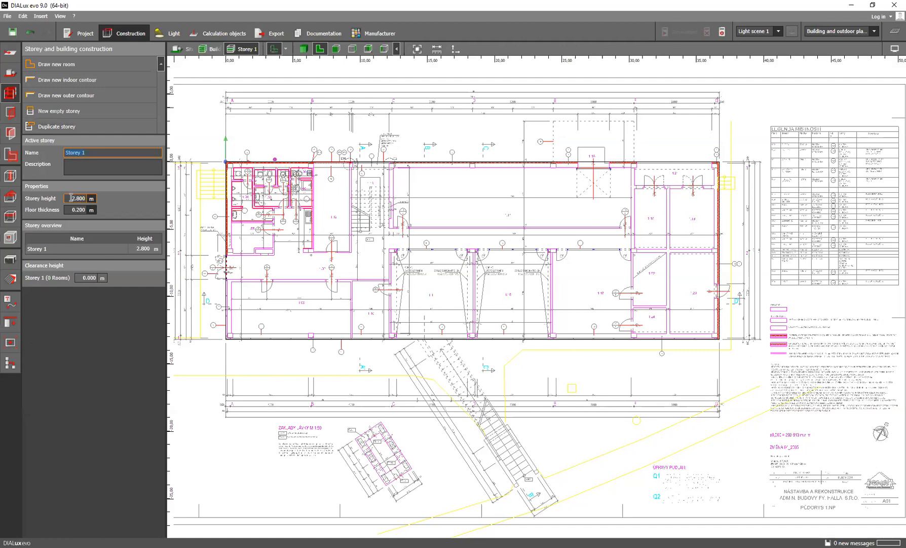
{"action": "double_click", "coordinate": [71, 198]}
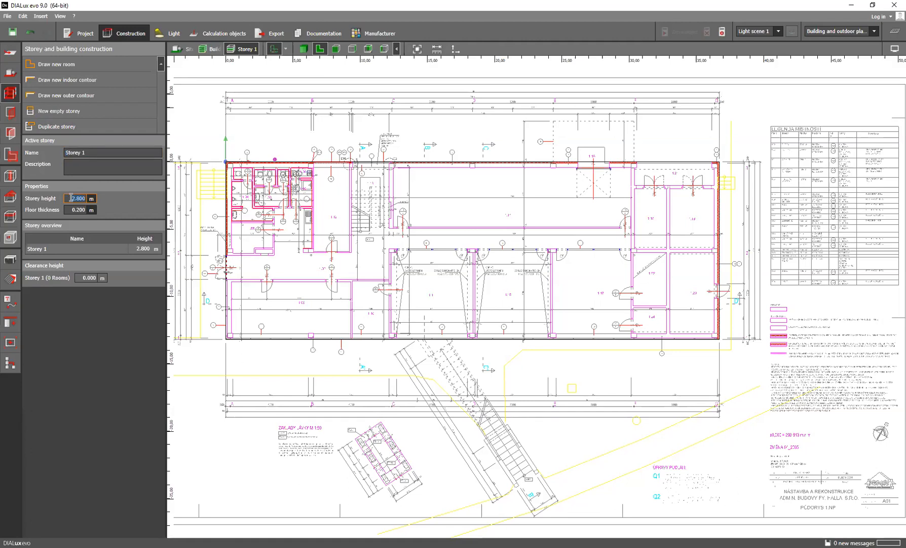
{"action": "type", "text": "3.3"}
{"action": "key", "text": "Return"}
Duplicate Storey 1 once with all its elements and set the new storey's height to 3.5 m
{"action": "left_click", "coordinate": [91, 127]}
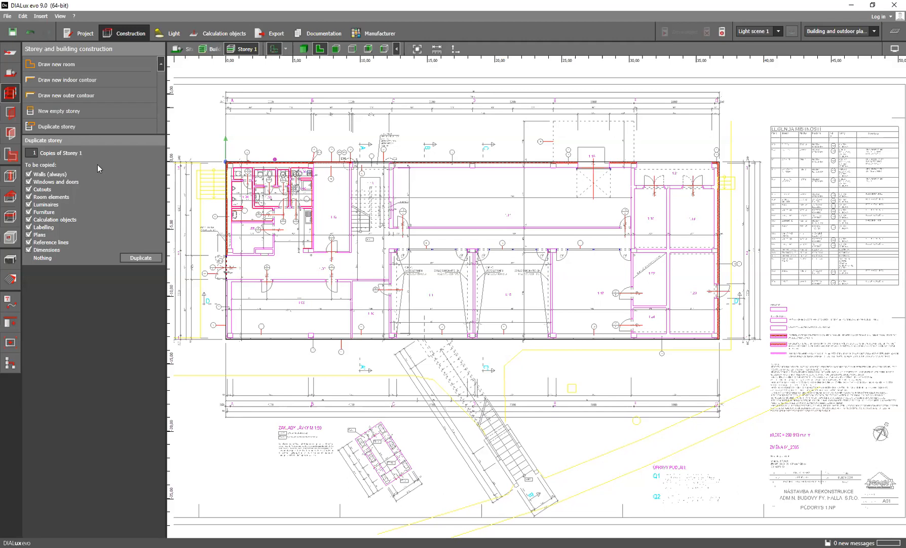
{"action": "left_click", "coordinate": [136, 258]}
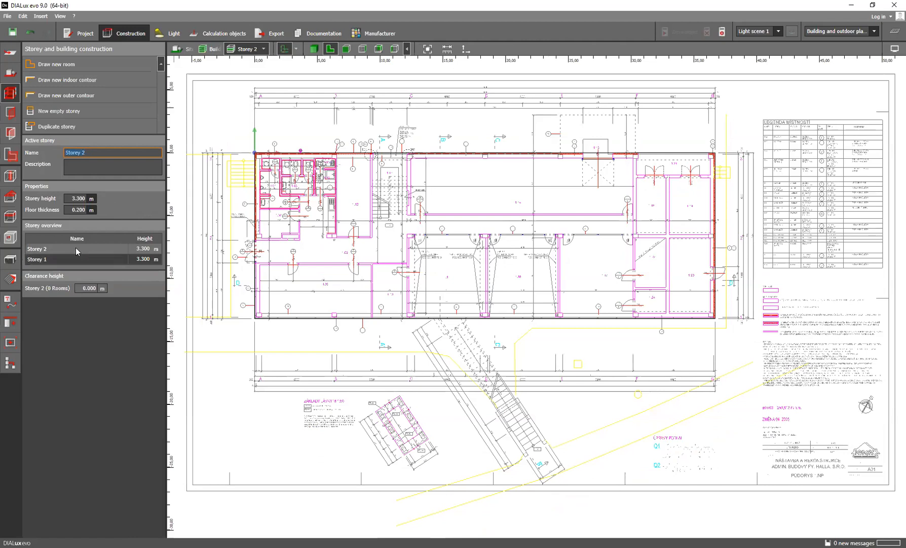
{"action": "left_click", "coordinate": [71, 199]}
{"action": "type", "text": "3.5"}
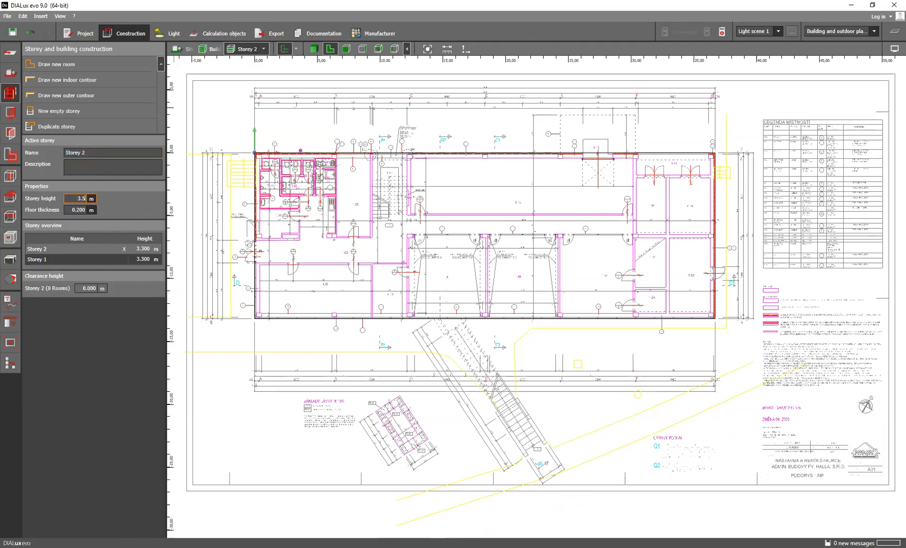
{"action": "key", "text": "Return"}
{"action": "scroll", "coordinate": [413, 204], "scroll_direction": "down", "scroll_amount": 1}
{"action": "middle_click_drag", "start_coordinate": [413, 204], "coordinate": [381, 267]}
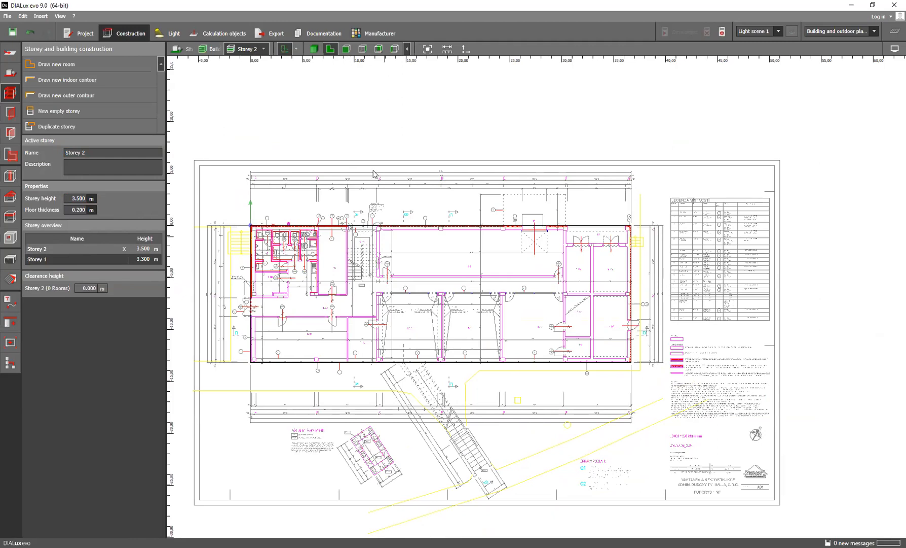
Open the project "Building - n.1 - Drawings" from the English folder inside Webinár spustiť
{"action": "left_click", "coordinate": [9, 16]}
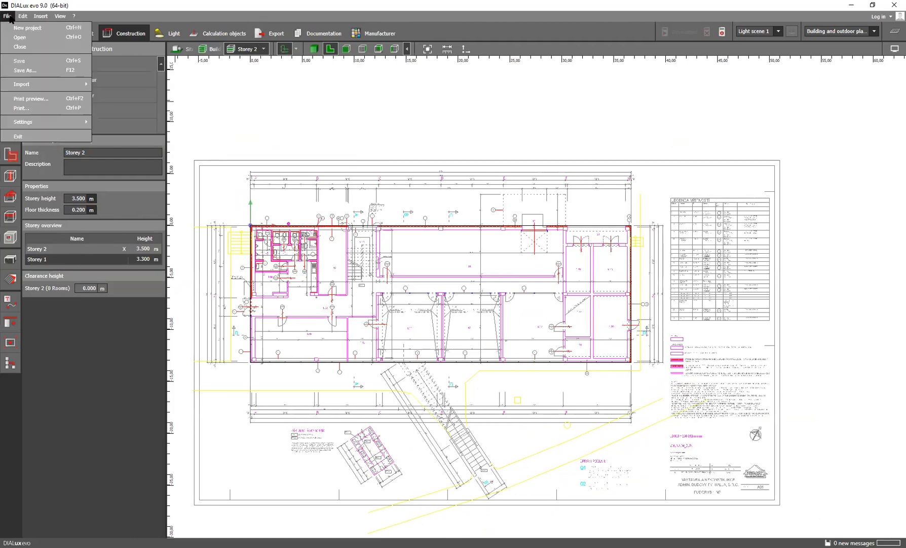
{"action": "left_click", "coordinate": [31, 38]}
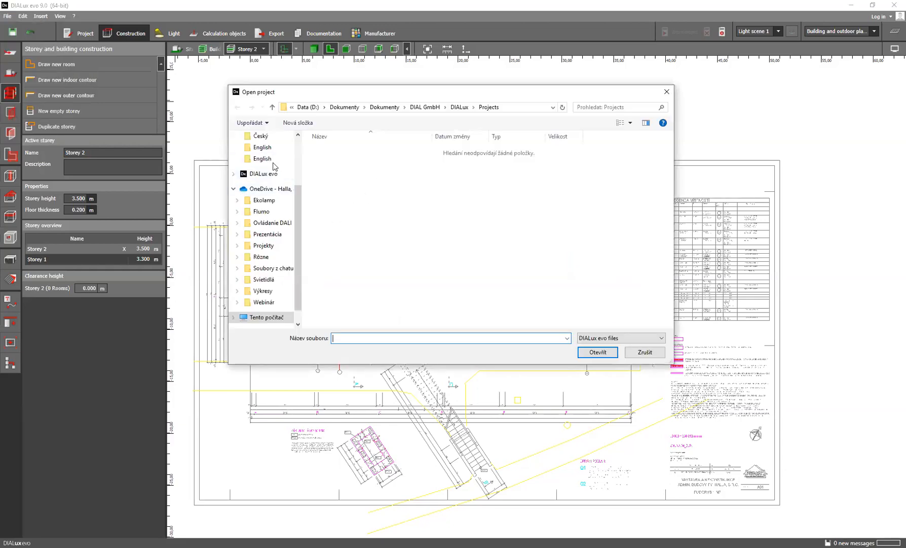
{"action": "left_click", "coordinate": [271, 159]}
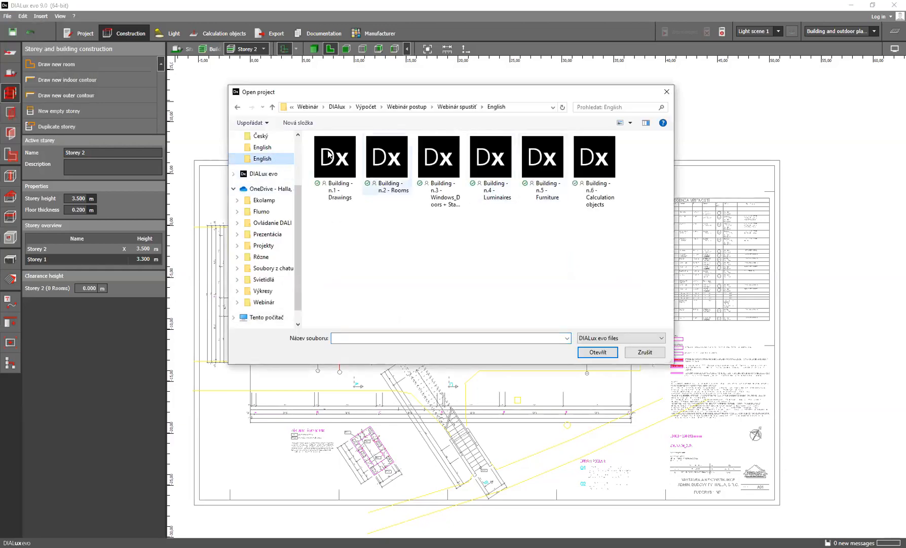
{"action": "left_click", "coordinate": [332, 156]}
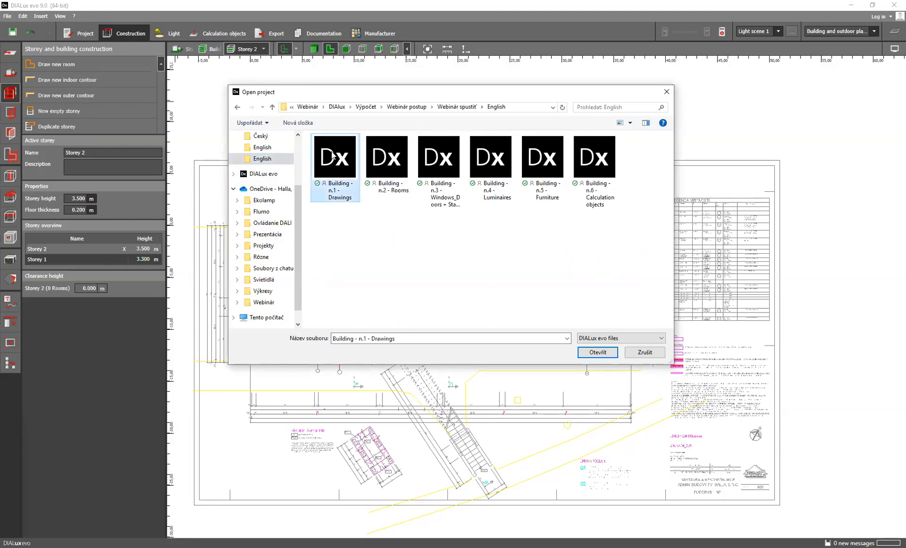
{"action": "double_click", "coordinate": [332, 157]}
{"action": "left_click", "coordinate": [455, 293]}
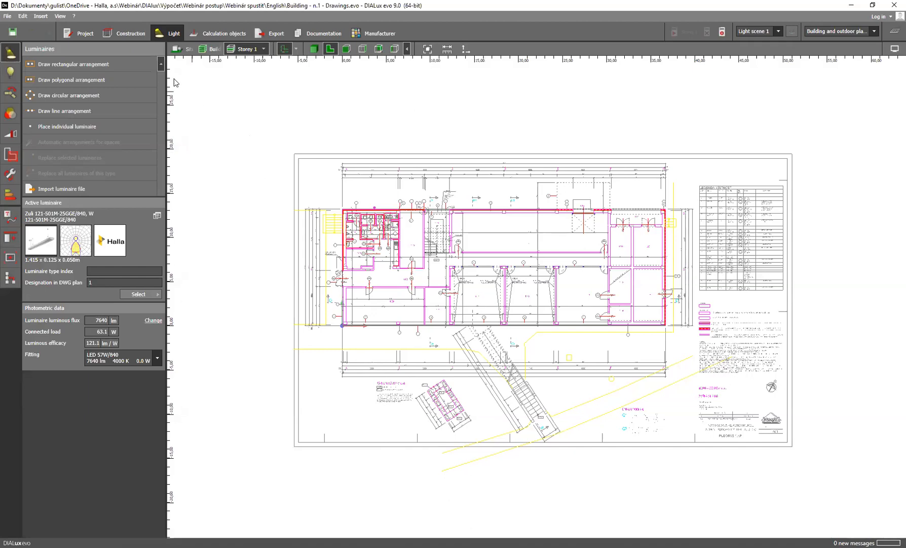
Return to construction mode and examine the storeys in side view and the whole building in side and front views
{"action": "left_click", "coordinate": [132, 34]}
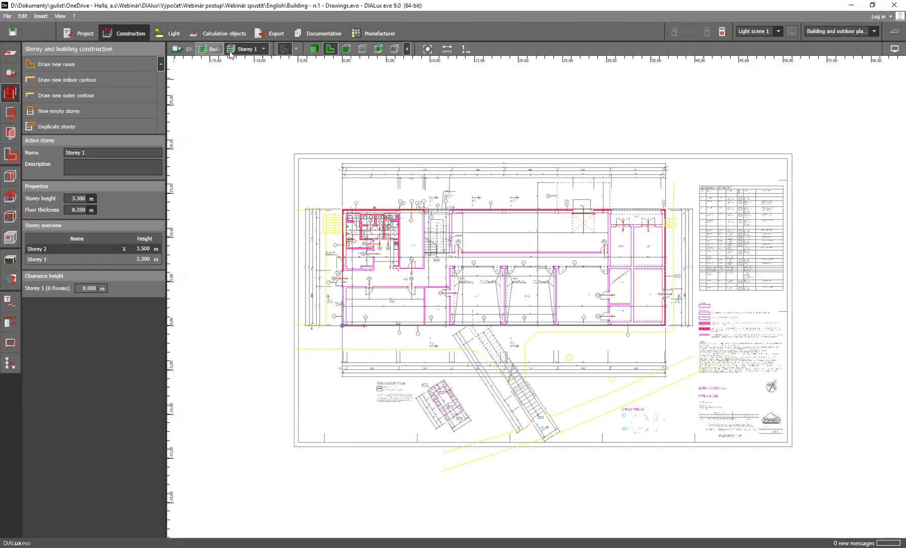
{"action": "left_click", "coordinate": [362, 49]}
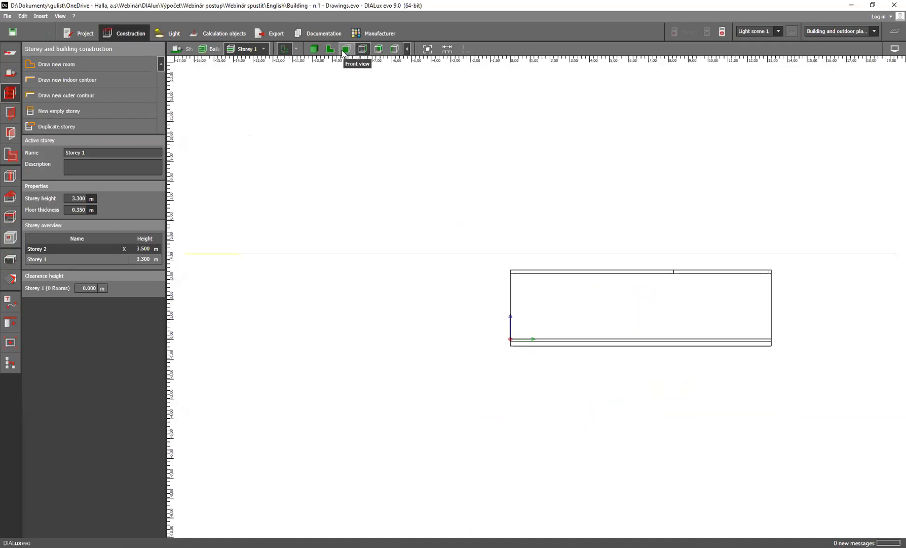
{"action": "left_click", "coordinate": [330, 49]}
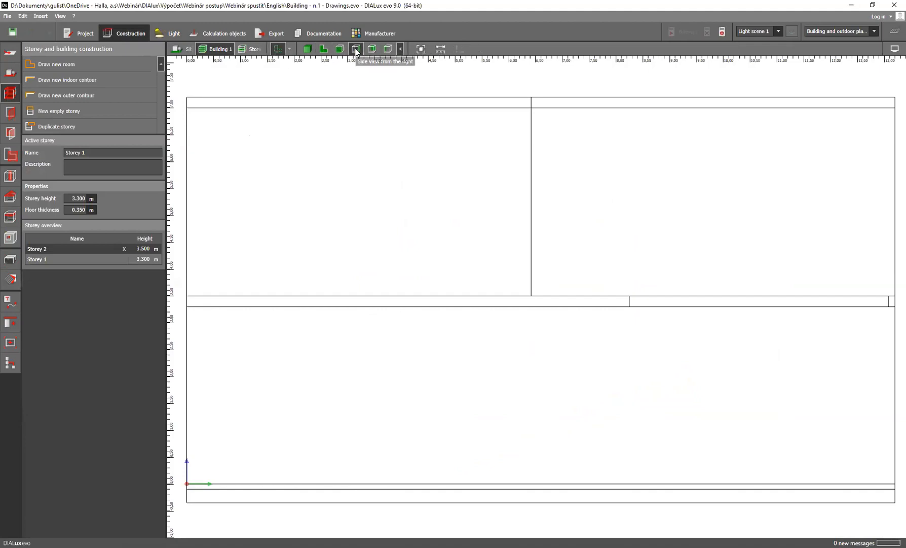
{"action": "left_click", "coordinate": [340, 49]}
{"action": "scroll", "coordinate": [432, 244], "scroll_direction": "up", "scroll_amount": 2}
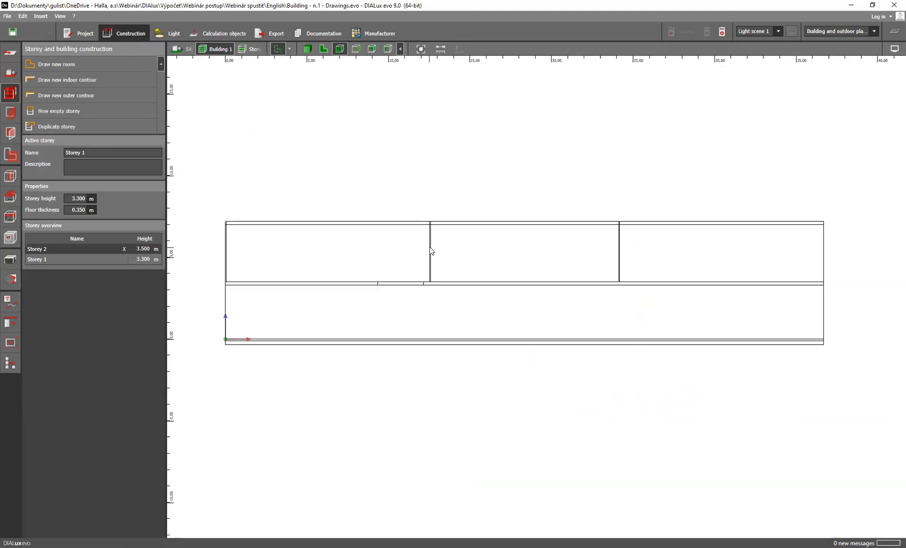
Display the Řez_Schodiště section plan for the building and examine it in floor plan view
{"action": "left_click", "coordinate": [289, 49]}
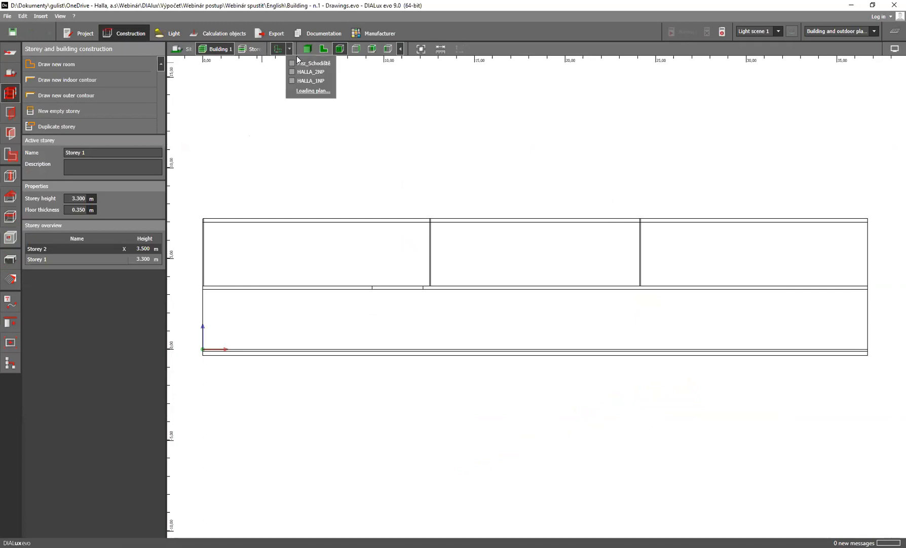
{"action": "left_click", "coordinate": [324, 49]}
{"action": "scroll", "coordinate": [468, 375], "scroll_direction": "up", "scroll_amount": 5}
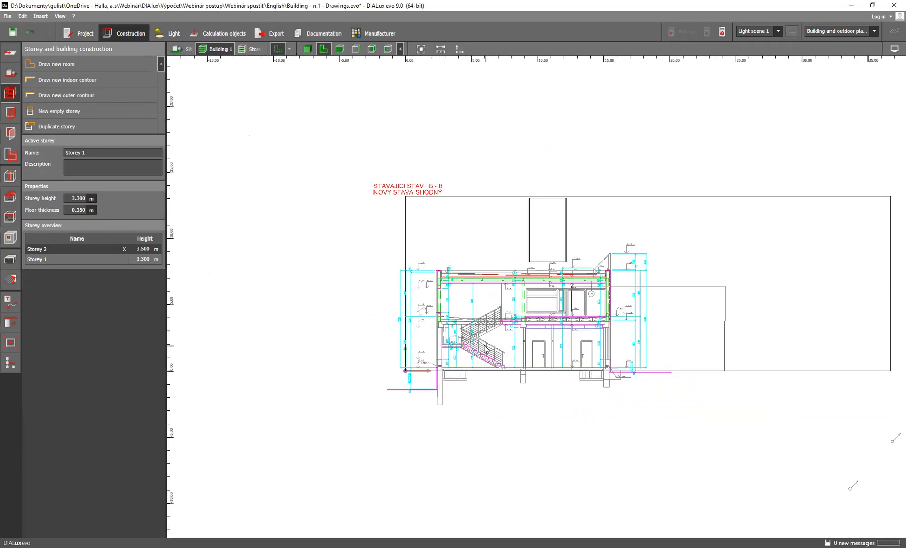
{"action": "scroll", "coordinate": [383, 316], "scroll_direction": "up", "scroll_amount": 1}
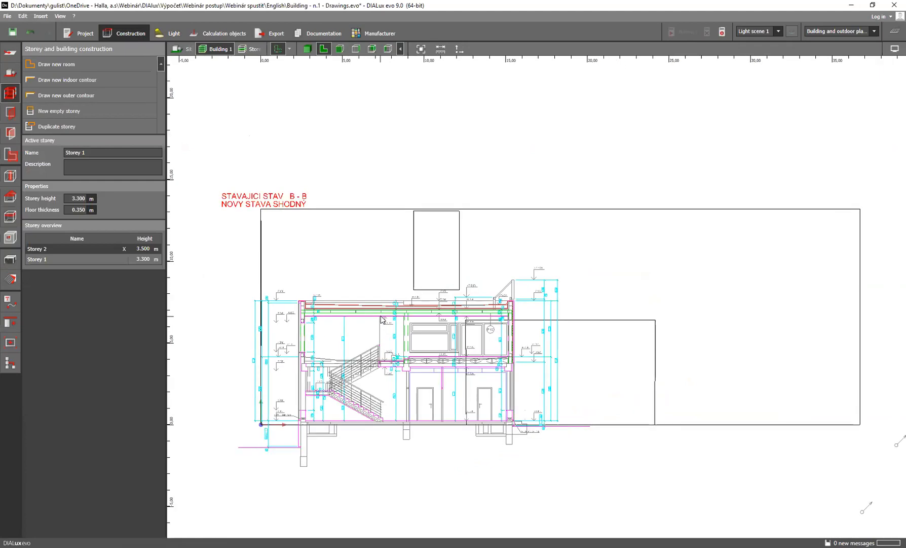
Go to the Storey 1 floor plan, show only the Řez_Schodiště plan and examine the section's height dimensions
{"action": "left_click", "coordinate": [274, 48]}
{"action": "left_click", "coordinate": [296, 72]}
{"action": "scroll", "coordinate": [453, 263], "scroll_direction": "up", "scroll_amount": 1}
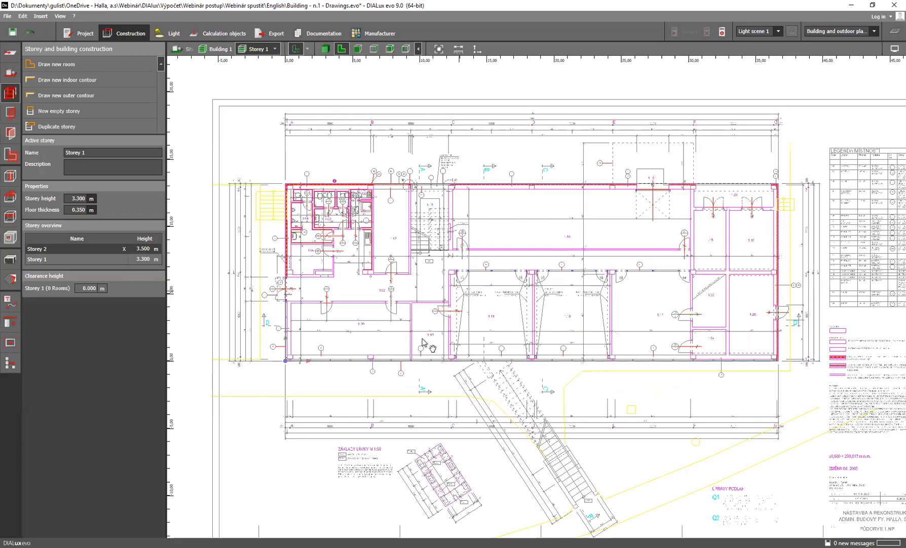
{"action": "middle_click_drag", "start_coordinate": [424, 345], "coordinate": [383, 409]}
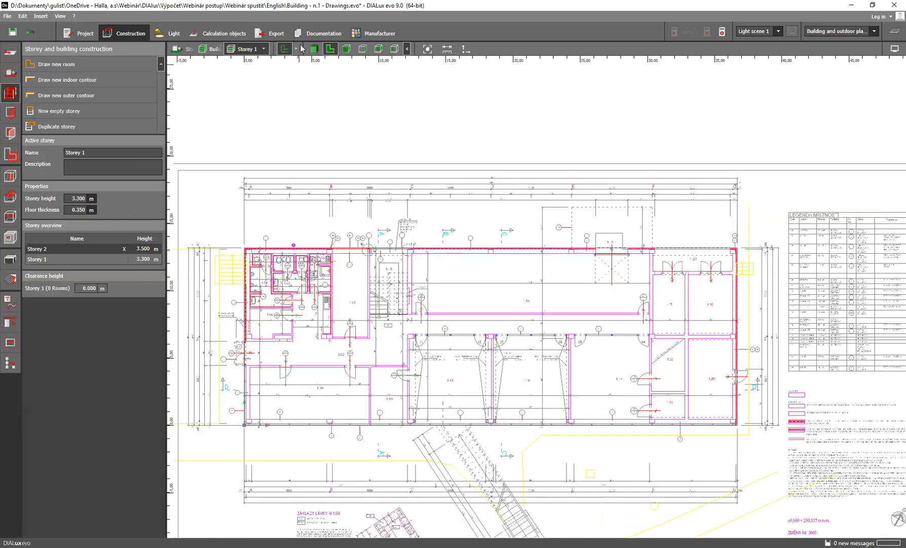
{"action": "left_click", "coordinate": [296, 48]}
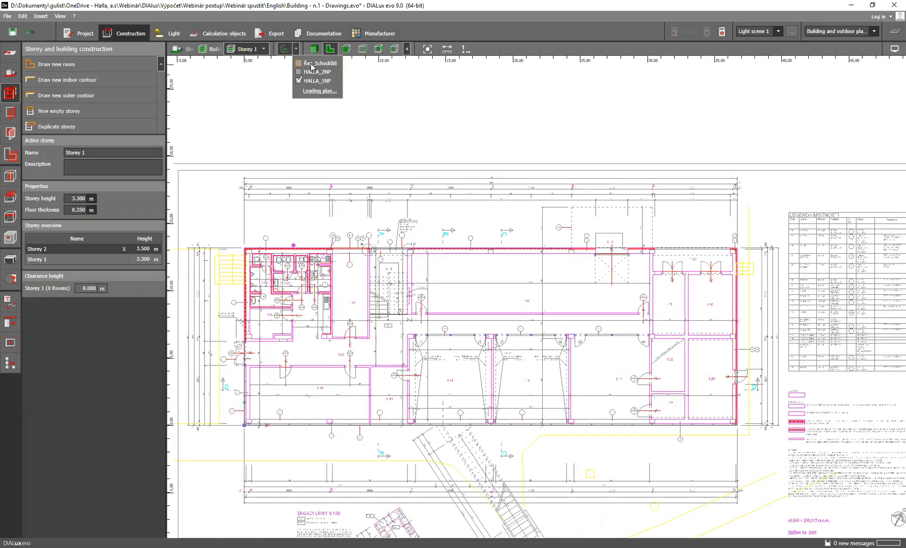
{"action": "left_click", "coordinate": [311, 64]}
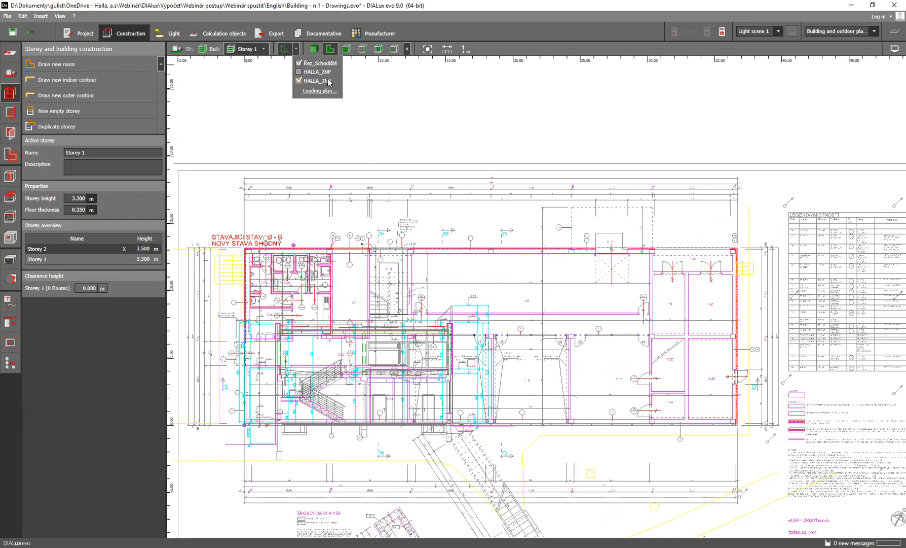
{"action": "left_click", "coordinate": [299, 81]}
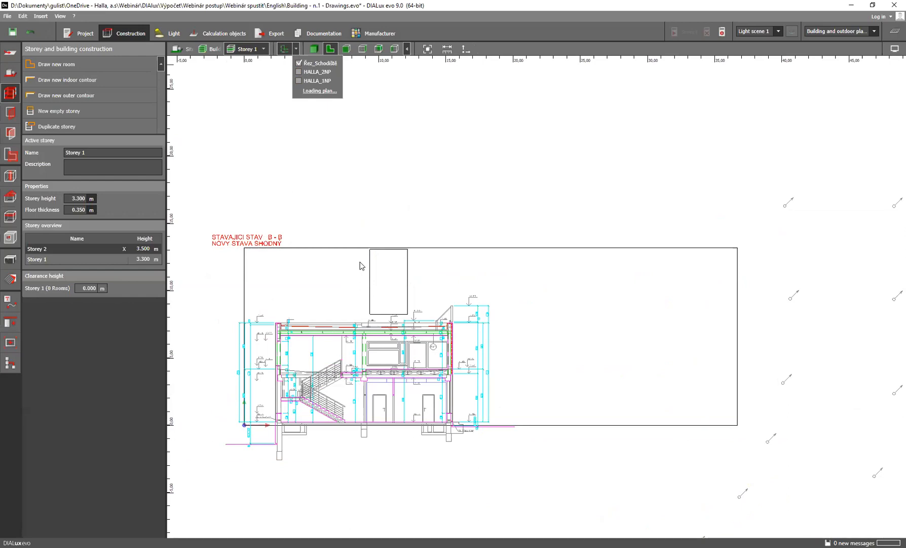
{"action": "left_click", "coordinate": [422, 308]}
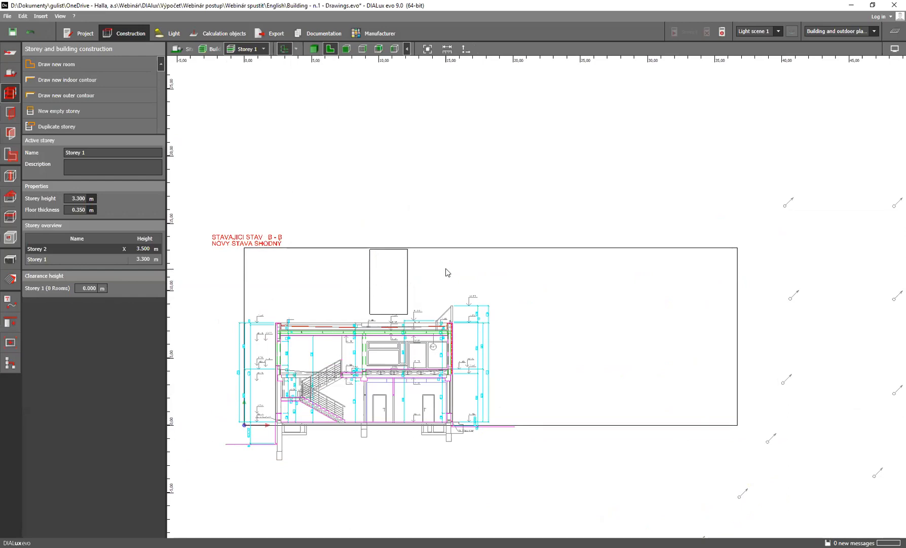
{"action": "scroll", "coordinate": [424, 314], "scroll_direction": "up", "scroll_amount": 3}
{"action": "scroll", "coordinate": [424, 315], "scroll_direction": "up", "scroll_amount": 2}
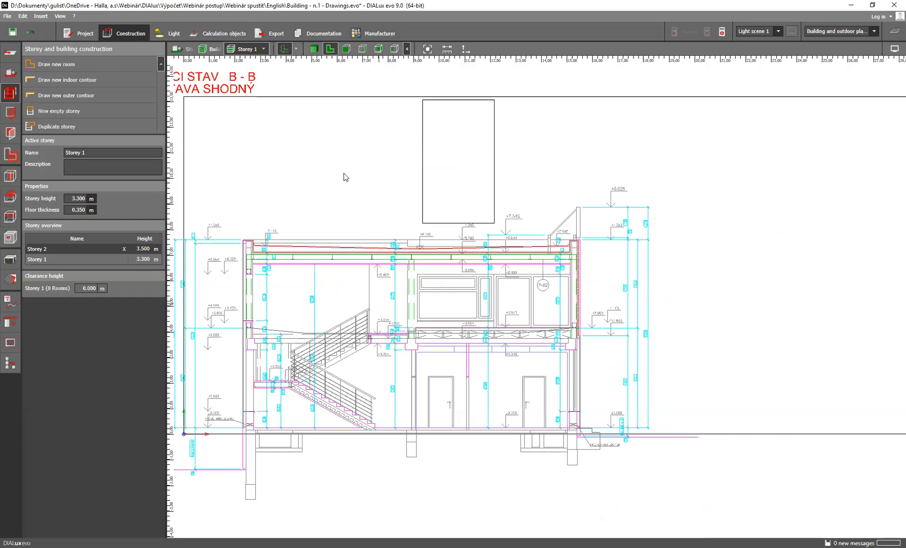
Hide the Řez_Schodiště plan and display the HALLA_1NP plan on Storey 1
{"action": "left_click", "coordinate": [296, 49]}
{"action": "left_click", "coordinate": [309, 64]}
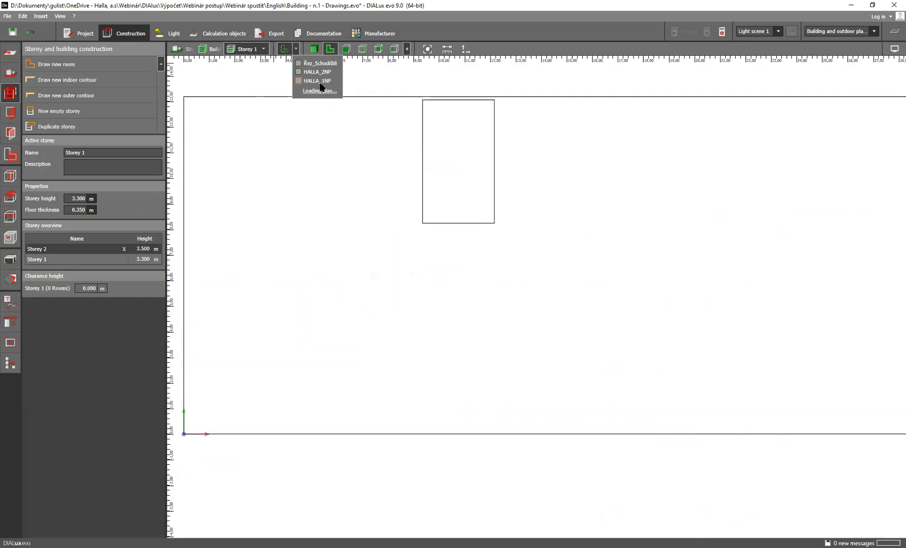
{"action": "left_click", "coordinate": [313, 82]}
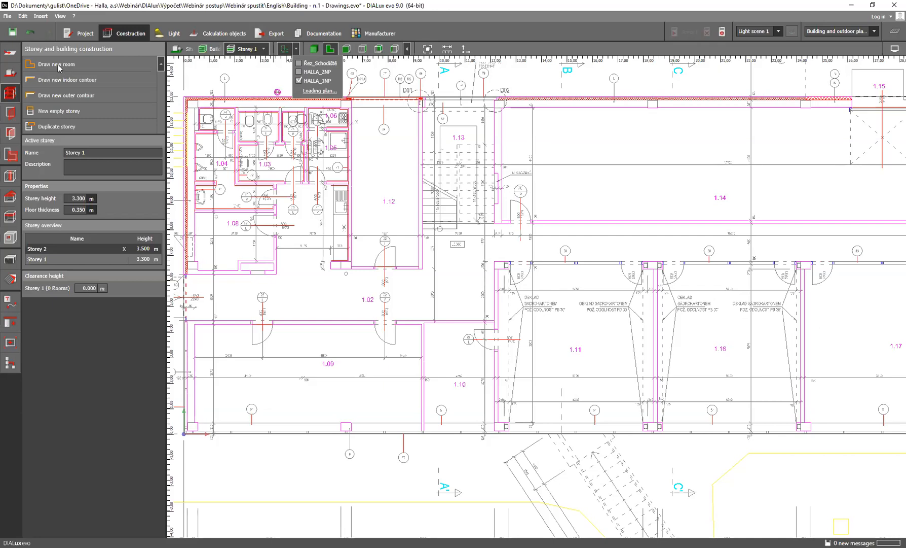
Start a new room contour for corridor 1.02, tracing its 1.8 m entrance edge from the upper corner down to the lower corner
{"action": "left_click", "coordinate": [56, 64]}
{"action": "middle_click_drag", "start_coordinate": [220, 287], "coordinate": [273, 264]}
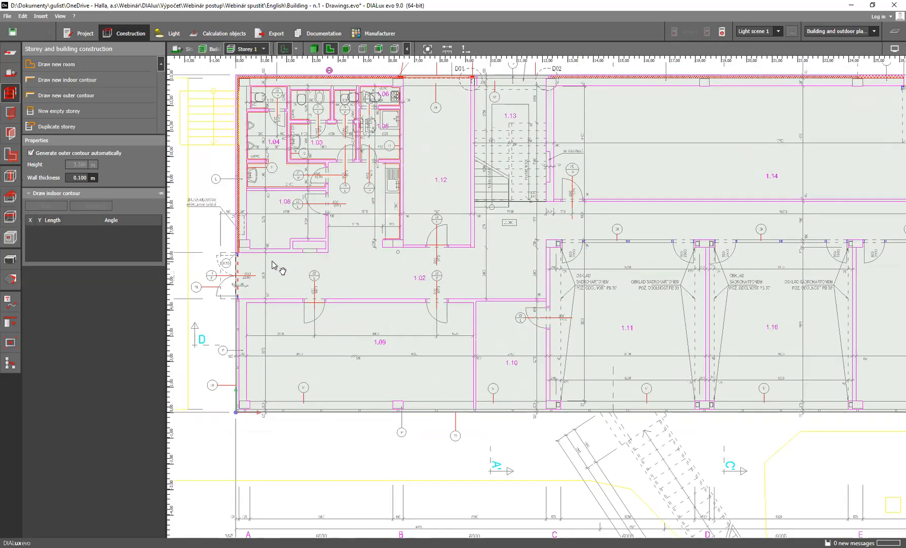
{"action": "scroll", "coordinate": [244, 265], "scroll_direction": "up", "scroll_amount": 1}
{"action": "scroll", "coordinate": [244, 267], "scroll_direction": "up", "scroll_amount": 1}
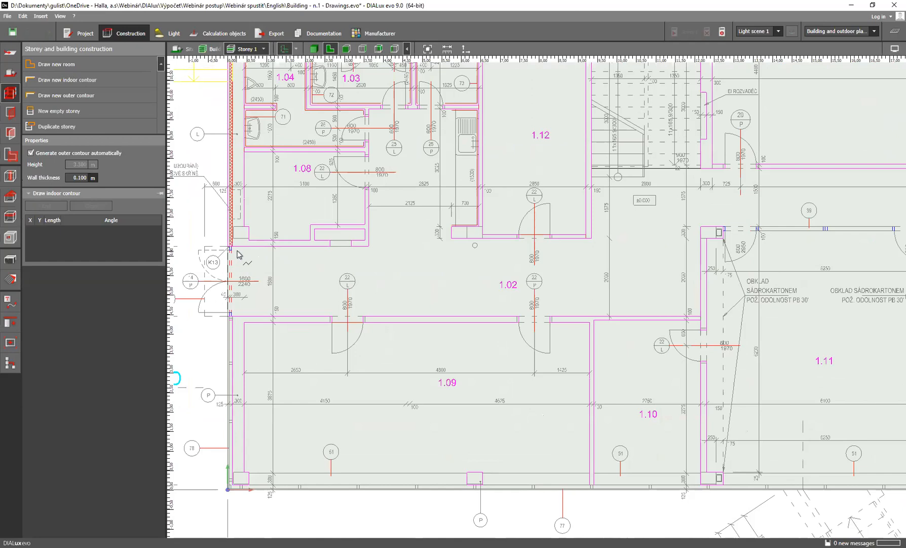
{"action": "scroll", "coordinate": [237, 253], "scroll_direction": "up", "scroll_amount": 5}
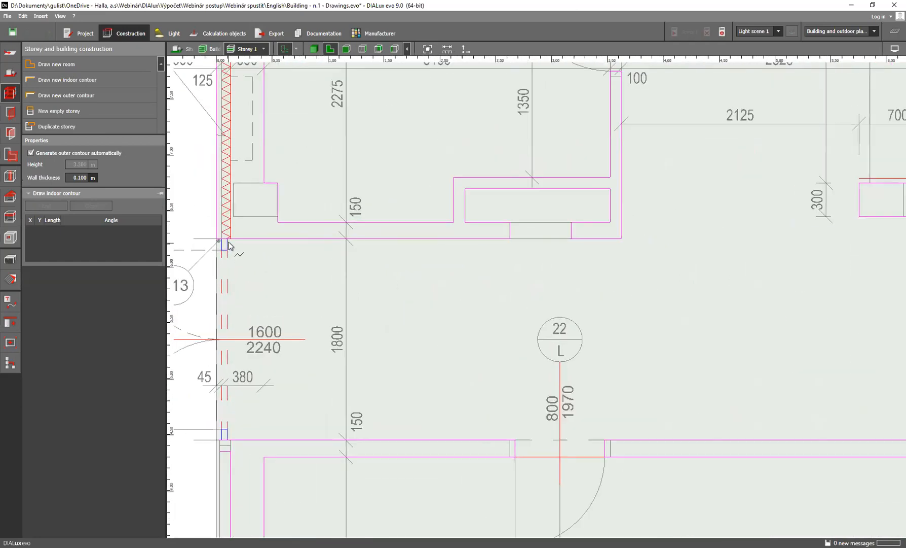
{"action": "left_click", "coordinate": [229, 246]}
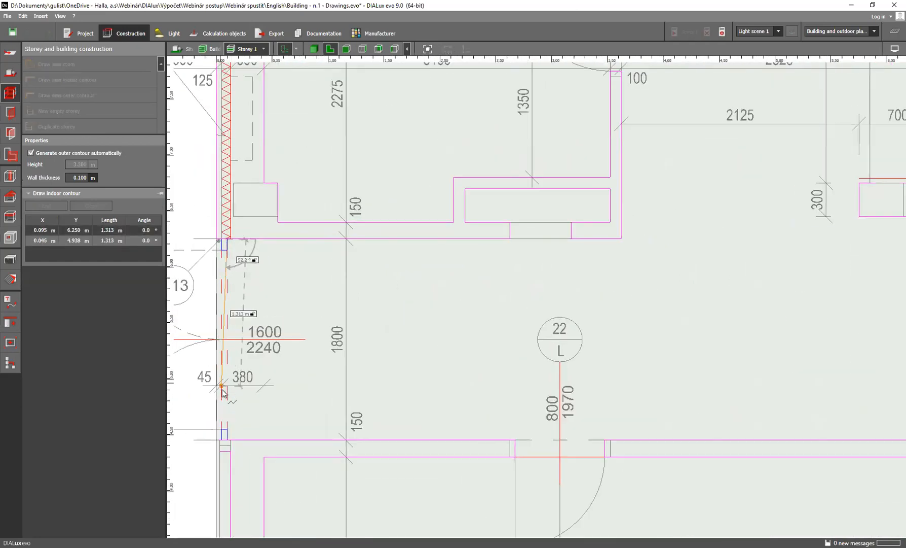
{"action": "left_click", "coordinate": [227, 438]}
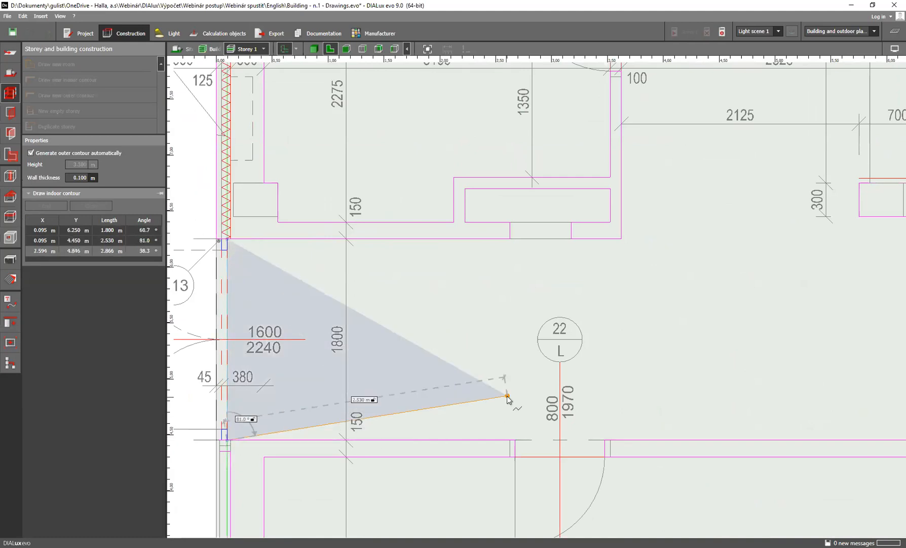
Extend the corridor contour 12.055 m along the lower wall of room 1.02 and 2.3 m up to the column corner by room 1.11
{"action": "scroll", "coordinate": [507, 396], "scroll_direction": "down", "scroll_amount": 5}
{"action": "middle_click_drag", "start_coordinate": [577, 409], "coordinate": [383, 399]}
{"action": "scroll", "coordinate": [729, 405], "scroll_direction": "up", "scroll_amount": 2}
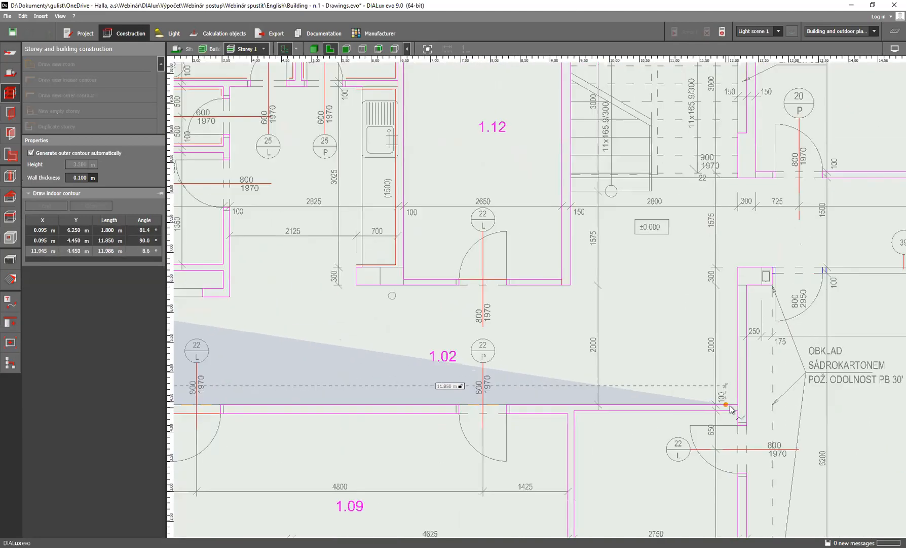
{"action": "scroll", "coordinate": [730, 409], "scroll_direction": "up", "scroll_amount": 1}
{"action": "left_click", "coordinate": [741, 406]}
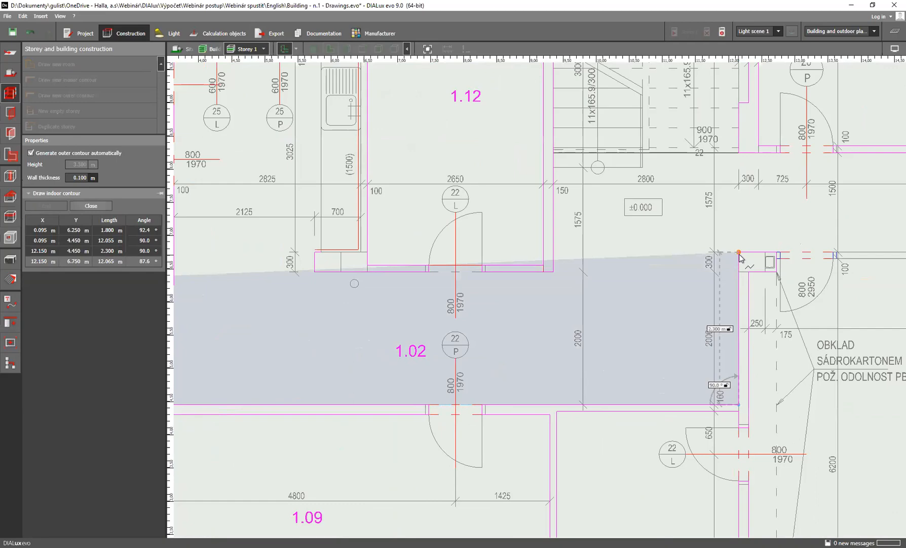
{"action": "left_click", "coordinate": [740, 252]}
Extend the corridor contour 18 m along the upper wall of rooms 1.11, 1.16 and 1.17, then 1.5 m up the end wall
{"action": "scroll", "coordinate": [659, 268], "scroll_direction": "down", "scroll_amount": 4}
{"action": "scroll", "coordinate": [533, 284], "scroll_direction": "up", "scroll_amount": 2}
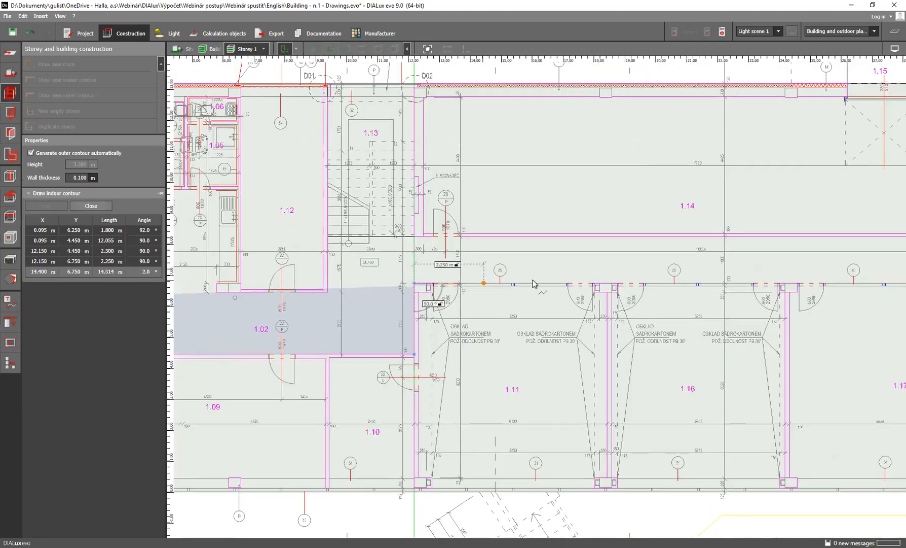
{"action": "scroll", "coordinate": [547, 282], "scroll_direction": "down", "scroll_amount": 3}
{"action": "scroll", "coordinate": [715, 284], "scroll_direction": "up", "scroll_amount": 6}
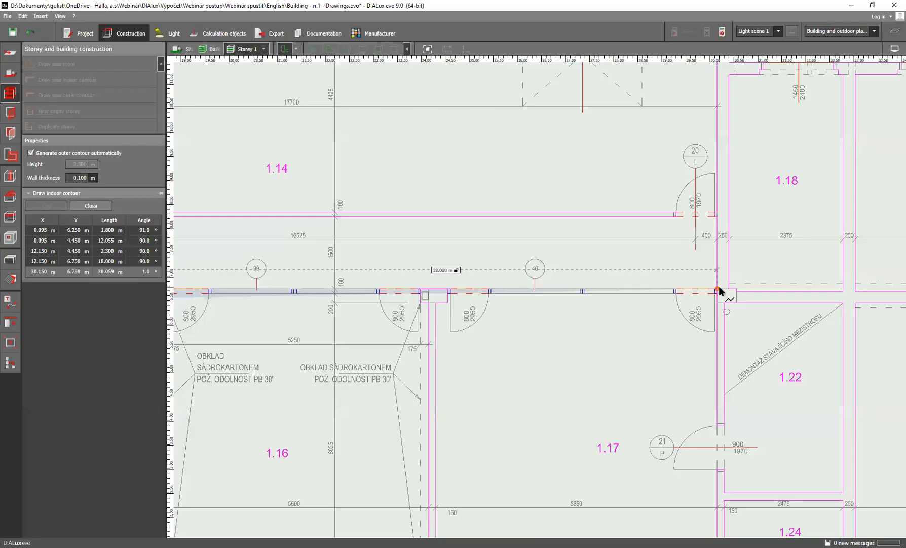
{"action": "left_click", "coordinate": [718, 289]}
{"action": "left_click", "coordinate": [717, 215]}
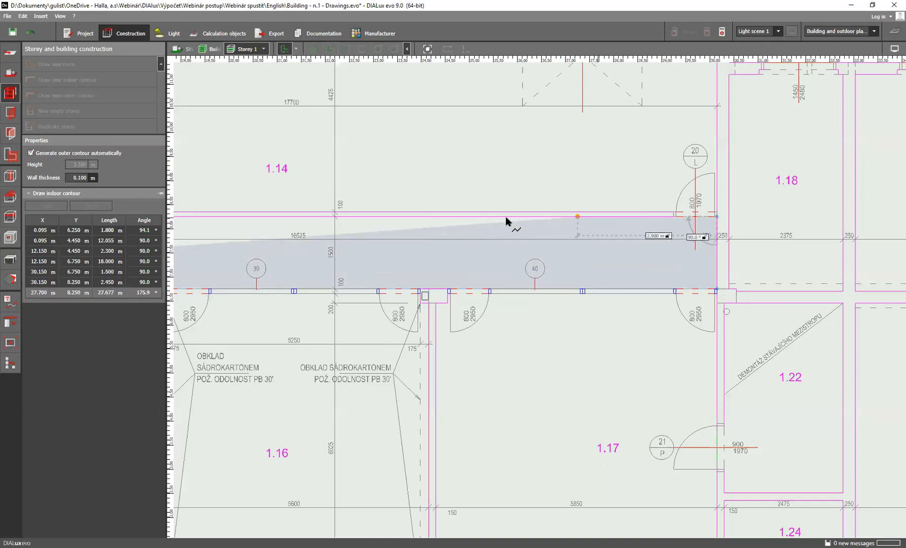
Run the corridor contour 18 m back along the lower wall of room 1.14 and 4.825 m up the stairwell wall to D02
{"action": "scroll", "coordinate": [502, 218], "scroll_direction": "down", "scroll_amount": 3}
{"action": "middle_click_drag", "start_coordinate": [500, 218], "coordinate": [749, 218]}
{"action": "scroll", "coordinate": [351, 219], "scroll_direction": "down", "scroll_amount": 1}
{"action": "middle_click_drag", "start_coordinate": [351, 219], "coordinate": [547, 220]}
{"action": "scroll", "coordinate": [509, 221], "scroll_direction": "up", "scroll_amount": 5}
{"action": "left_click", "coordinate": [462, 216]}
{"action": "middle_click_drag", "start_coordinate": [461, 163], "coordinate": [473, 393]}
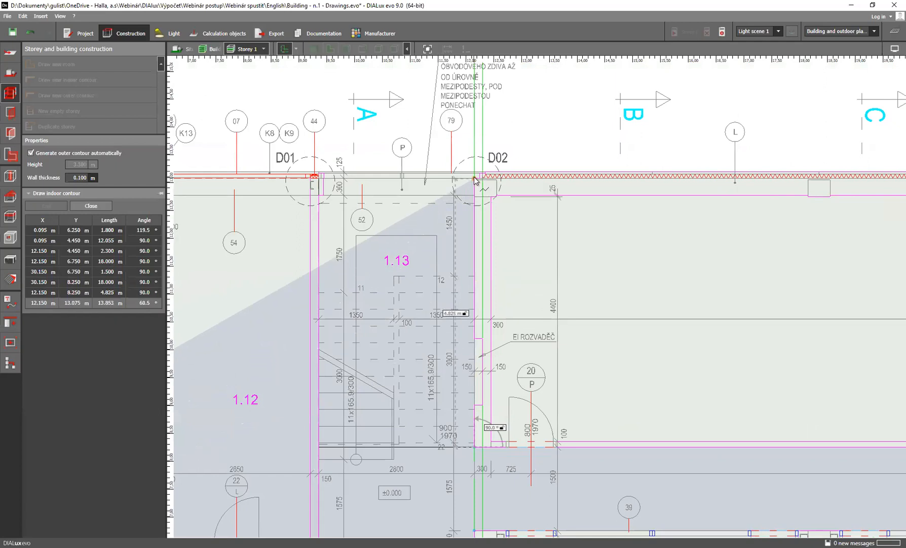
{"action": "left_click", "coordinate": [476, 181]}
Trace the contour 2.708 m along the stairwell's outer wall and around the 0.3 m by 0.092 m corner projection at D01
{"action": "scroll", "coordinate": [322, 182], "scroll_direction": "up", "scroll_amount": 3}
{"action": "left_click", "coordinate": [326, 177]}
{"action": "left_click", "coordinate": [327, 217]}
{"action": "left_click", "coordinate": [315, 217]}
Run the contour 6.325 m down the wall between stairwell 1.13 and room 1.12 to the lower corner of room 1.12
{"action": "scroll", "coordinate": [330, 243], "scroll_direction": "down", "scroll_amount": 2}
{"action": "scroll", "coordinate": [330, 299], "scroll_direction": "down", "scroll_amount": 6}
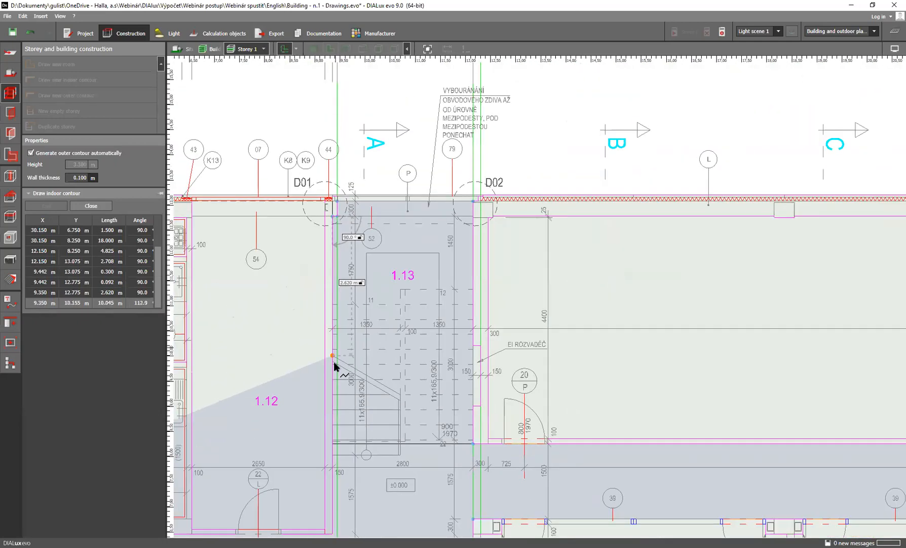
{"action": "middle_click_drag", "start_coordinate": [332, 408], "coordinate": [346, 286]}
{"action": "scroll", "coordinate": [346, 344], "scroll_direction": "down", "scroll_amount": 1}
{"action": "middle_click_drag", "start_coordinate": [350, 368], "coordinate": [394, 289]}
{"action": "scroll", "coordinate": [395, 310], "scroll_direction": "up", "scroll_amount": 4}
{"action": "left_click", "coordinate": [387, 316]}
Trace the contour 3.6 m along the lower wall of room 1.12, then 0.3 m up and 0.7 m across the column below the kitchenette
{"action": "middle_click_drag", "start_coordinate": [202, 324], "coordinate": [395, 323]}
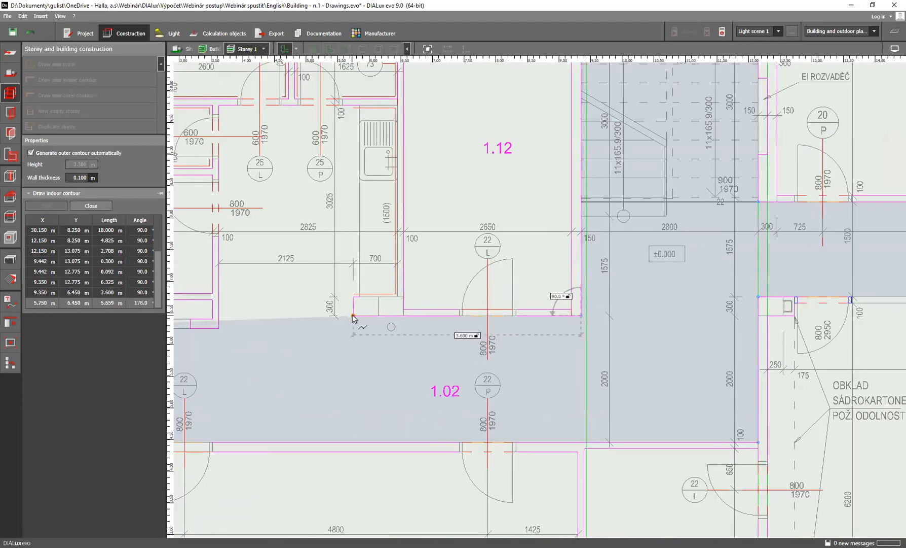
{"action": "left_click", "coordinate": [353, 317]}
{"action": "left_click", "coordinate": [353, 296]}
{"action": "left_click", "coordinate": [398, 296]}
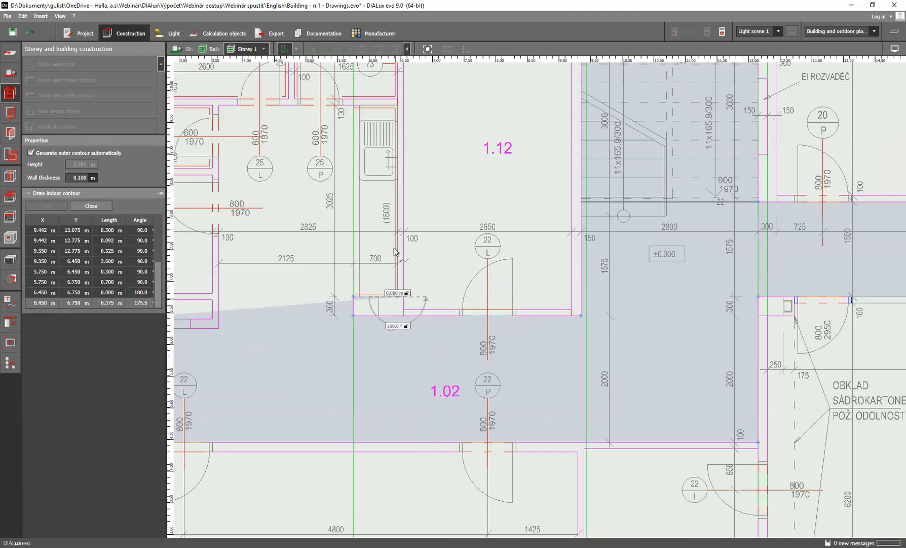
Trace the kitchenette niche with edges of 3.025 m, 2.825 m and 3.525 m down to corridor 1.02, and close the room contour
{"action": "left_click", "coordinate": [397, 105]}
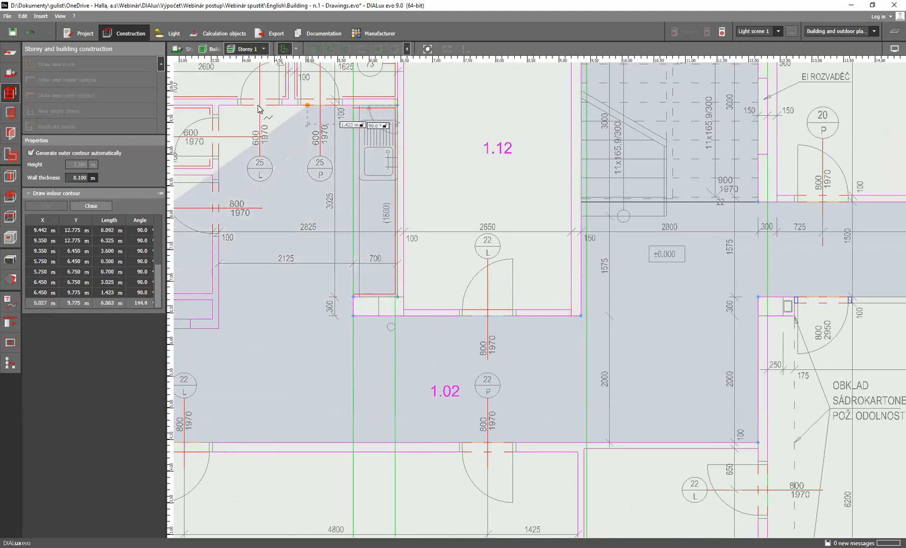
{"action": "left_click", "coordinate": [218, 106]}
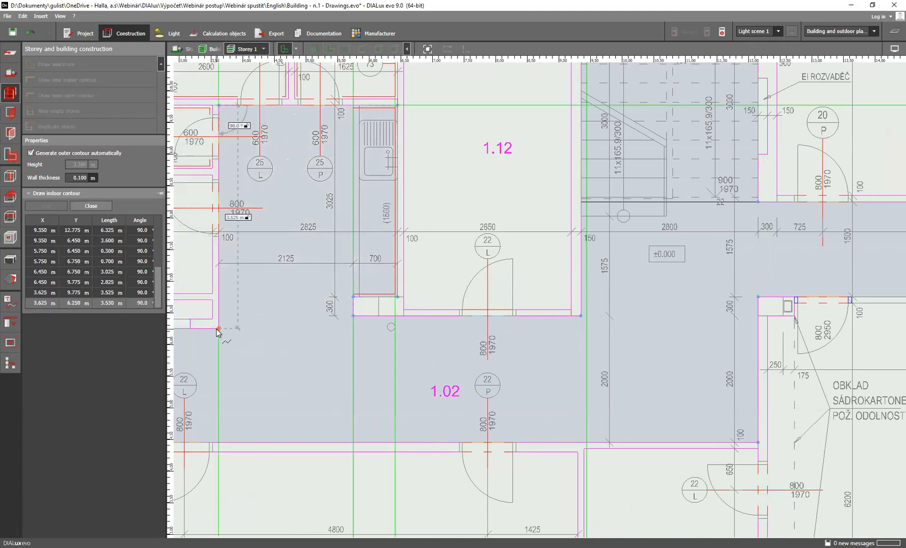
{"action": "left_click", "coordinate": [219, 330]}
{"action": "scroll", "coordinate": [227, 331], "scroll_direction": "down", "scroll_amount": 1}
{"action": "middle_click_drag", "start_coordinate": [228, 332], "coordinate": [380, 326]}
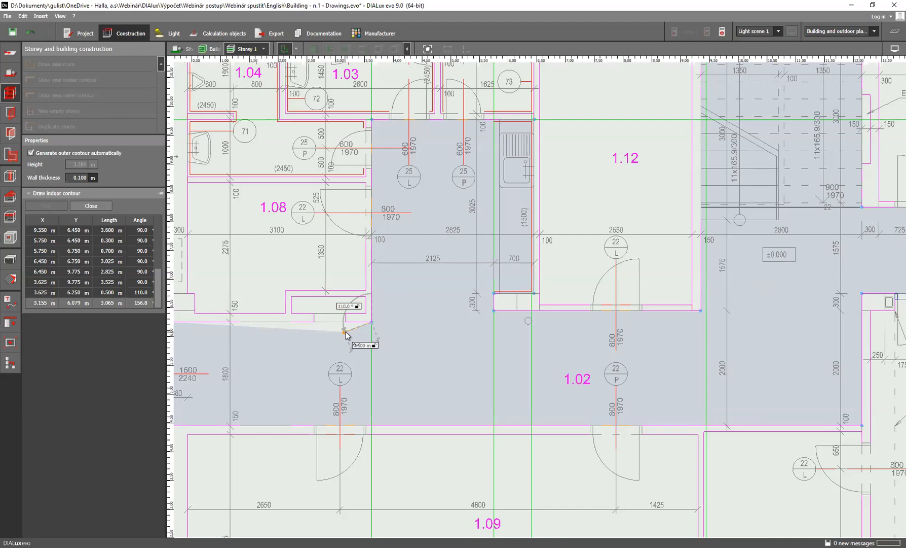
{"action": "right_click", "coordinate": [295, 346]}
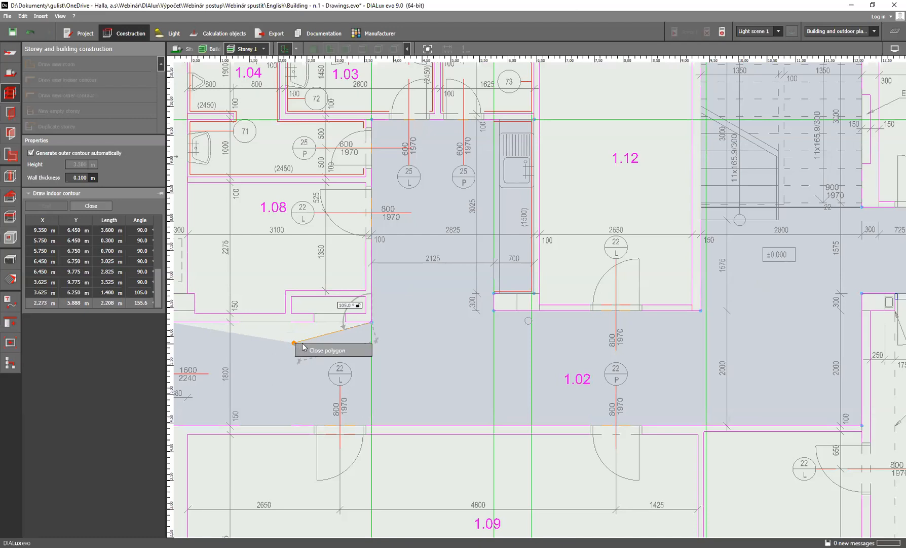
{"action": "left_click", "coordinate": [339, 351]}
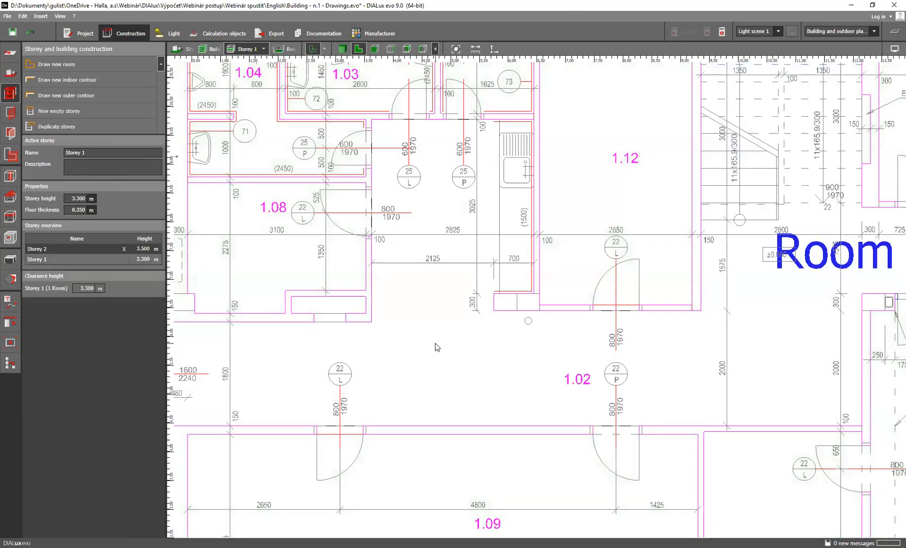
Insert an extra point in the corridor contour's edge below room 1.12 and place it at X 7.200 m, Y 6.000 m
{"action": "scroll", "coordinate": [523, 331], "scroll_direction": "down", "scroll_amount": 4}
{"action": "scroll", "coordinate": [435, 336], "scroll_direction": "up", "scroll_amount": 3}
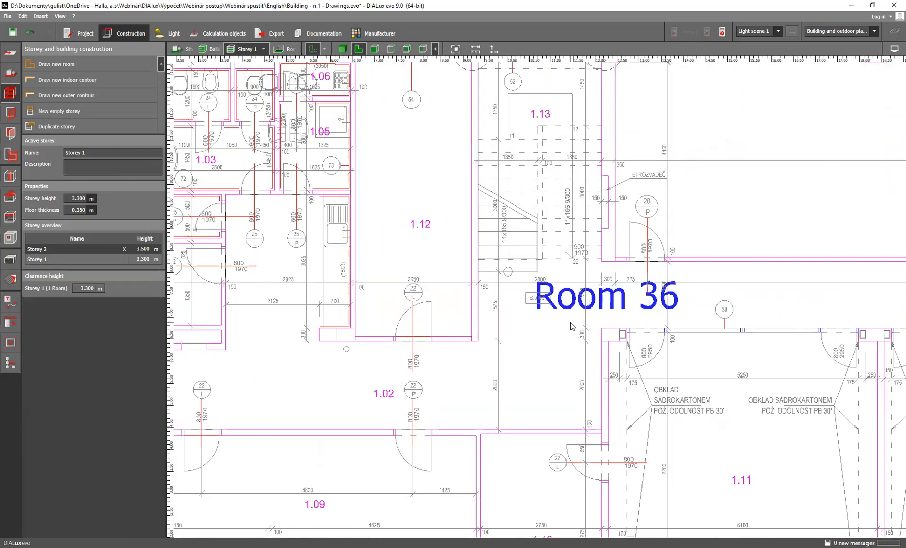
{"action": "left_click", "coordinate": [482, 325]}
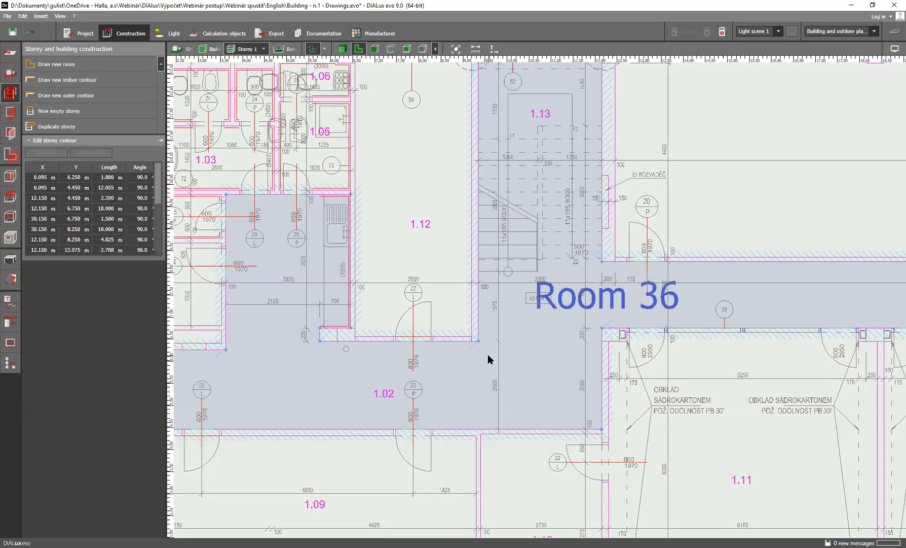
{"action": "left_click_drag", "start_coordinate": [483, 351], "coordinate": [478, 345]}
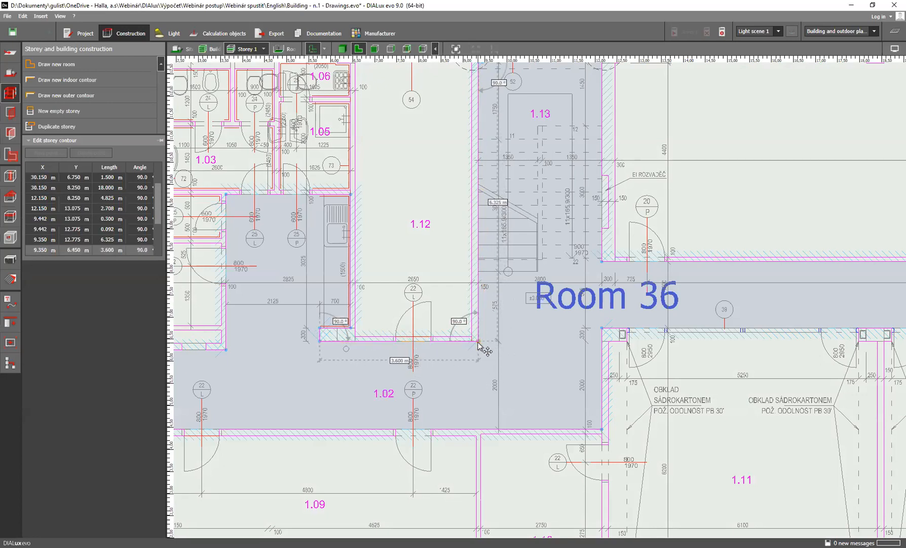
{"action": "right_click", "coordinate": [402, 346]}
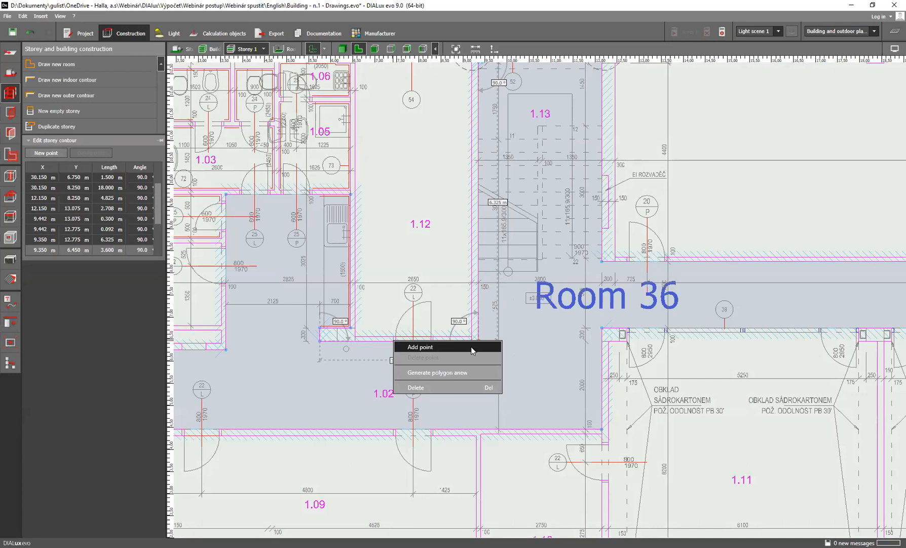
{"action": "left_click", "coordinate": [446, 322]}
{"action": "right_click", "coordinate": [391, 340]}
{"action": "left_click", "coordinate": [404, 348]}
{"action": "left_click", "coordinate": [383, 361]}
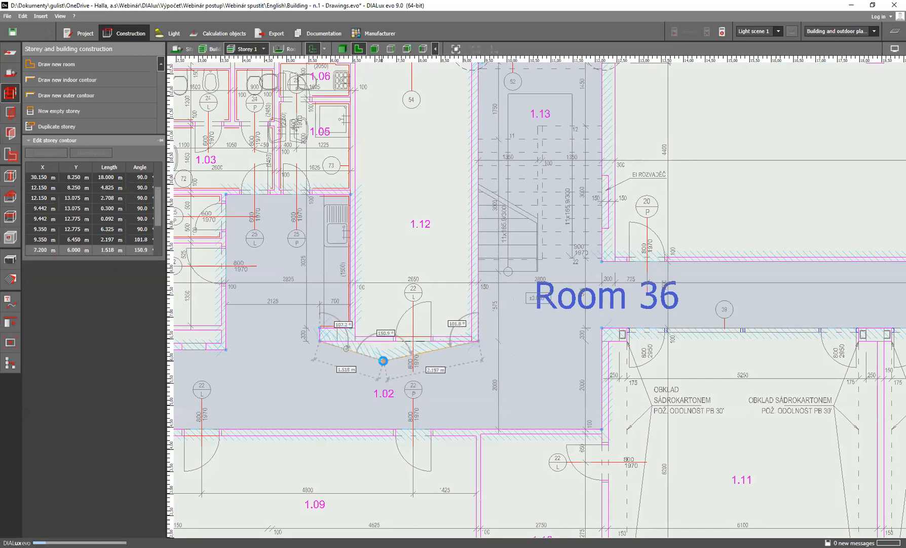
Delete the extra point from the corridor contour's edge below room 1.12 and deselect the contour
{"action": "right_click", "coordinate": [384, 361]}
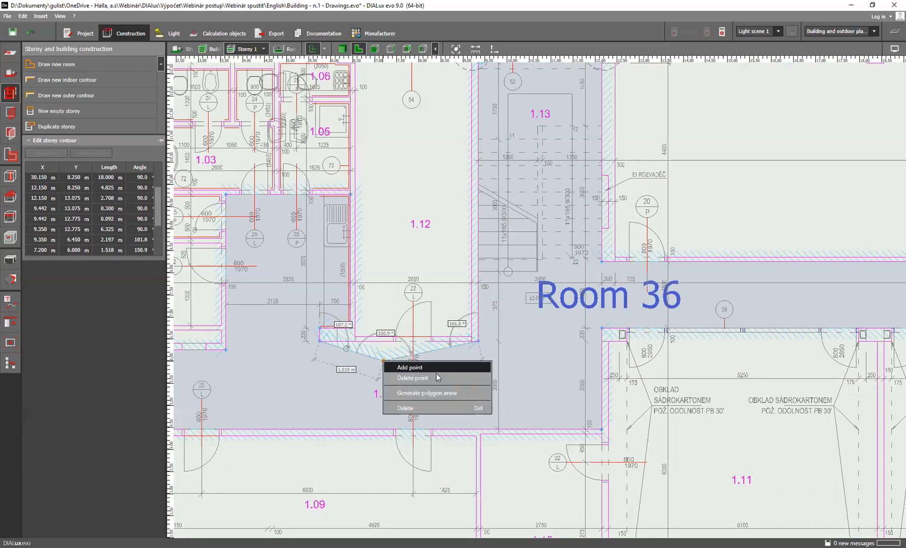
{"action": "left_click", "coordinate": [407, 377]}
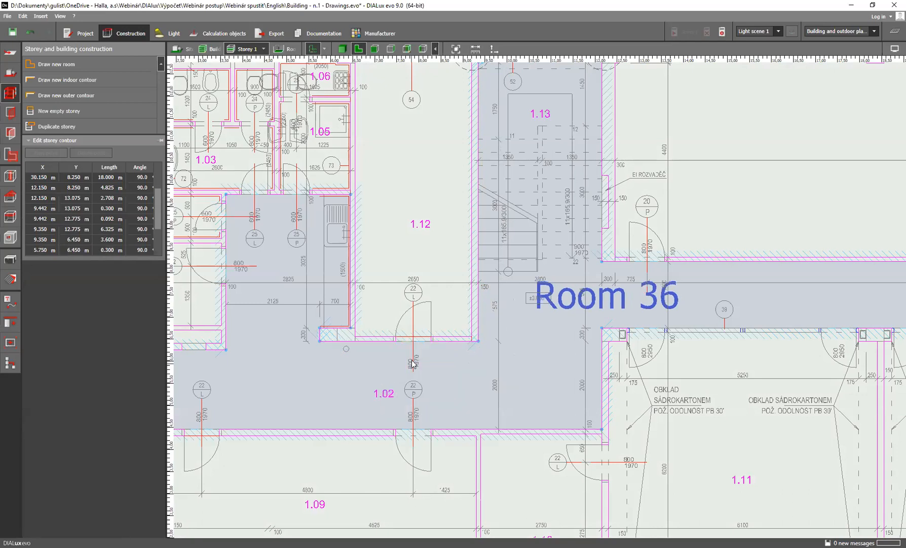
{"action": "scroll", "coordinate": [405, 355], "scroll_direction": "down", "scroll_amount": 3}
{"action": "scroll", "coordinate": [386, 360], "scroll_direction": "up", "scroll_amount": 4}
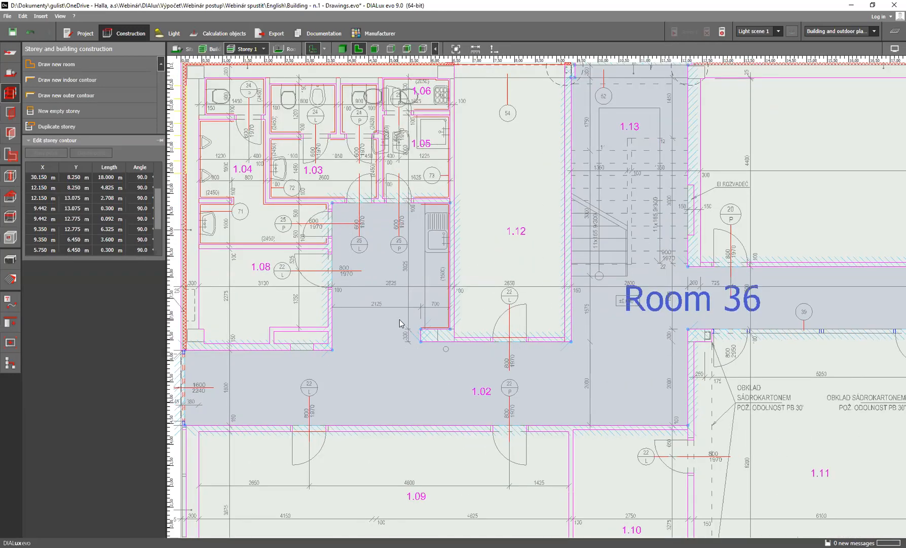
{"action": "left_click", "coordinate": [480, 281]}
Draw a new 2.825 m by 3.025 m suspended ceiling over the kitchenette niche above corridor 1.02 and close its polygon
{"action": "scroll", "coordinate": [602, 317], "scroll_direction": "down", "scroll_amount": 3}
{"action": "scroll", "coordinate": [593, 316], "scroll_direction": "up", "scroll_amount": 2}
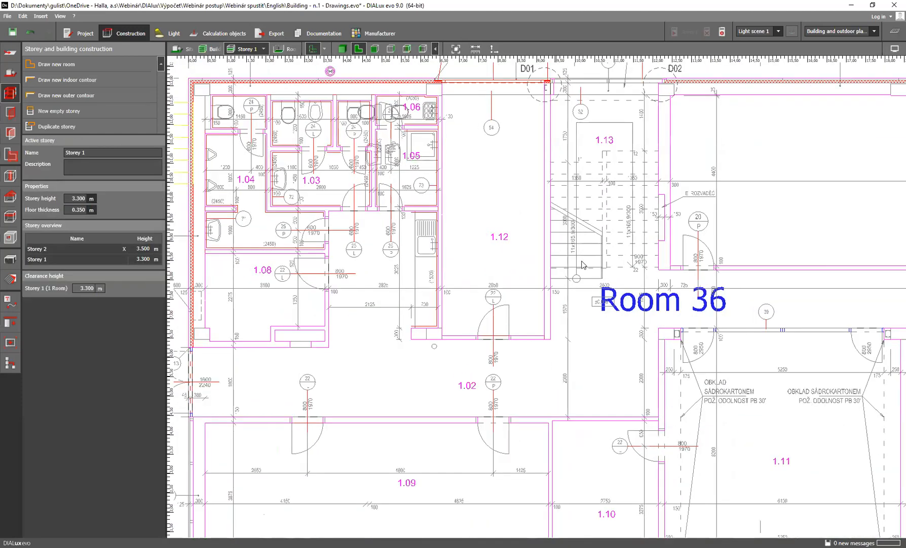
{"action": "right_click_drag", "start_coordinate": [549, 243], "coordinate": [500, 252]}
{"action": "scroll", "coordinate": [486, 299], "scroll_direction": "down", "scroll_amount": 3}
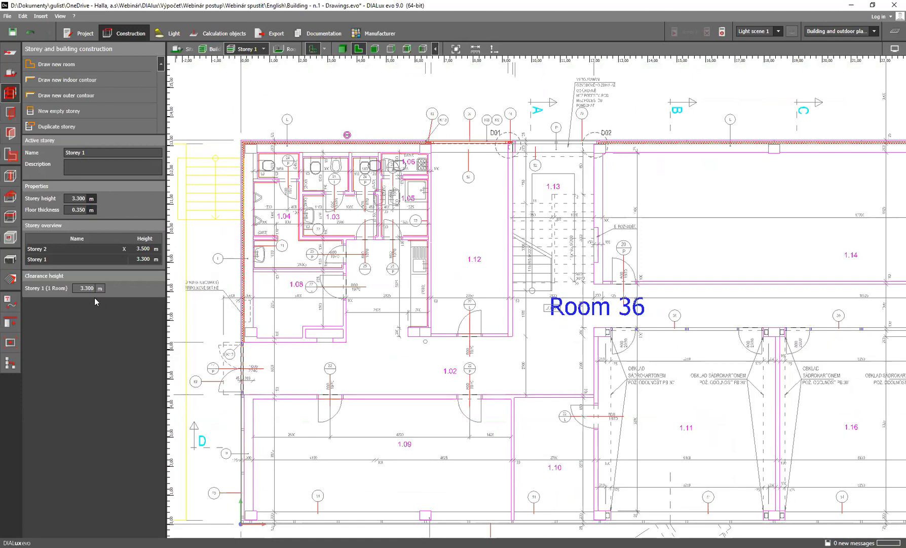
{"action": "left_click", "coordinate": [10, 218]}
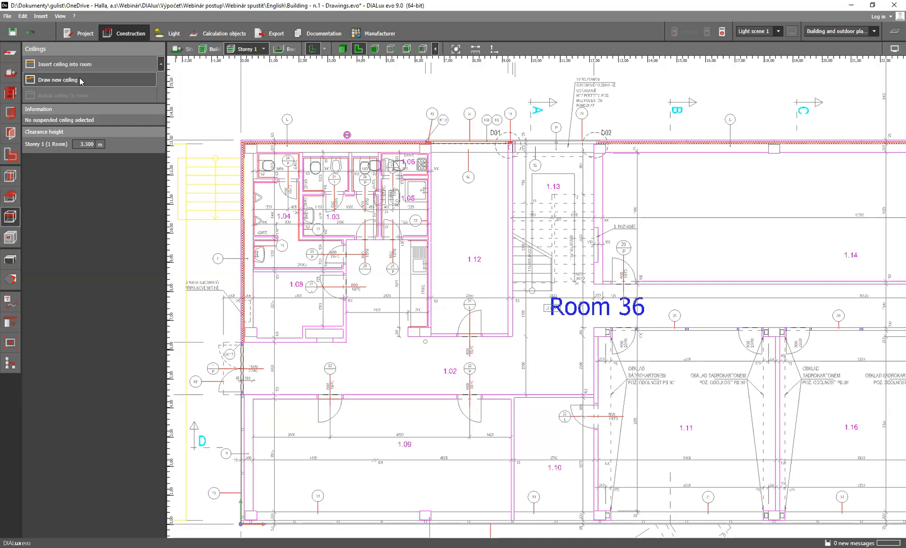
{"action": "left_click", "coordinate": [80, 81]}
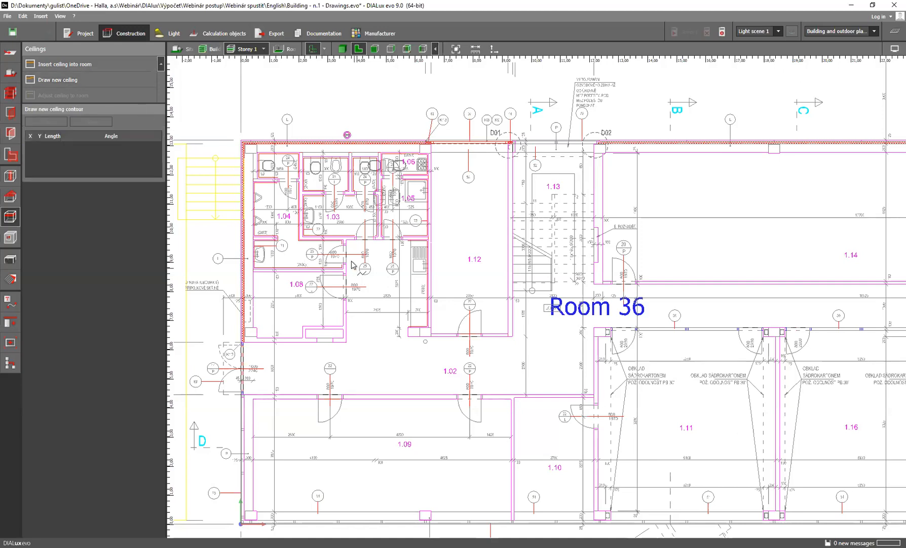
{"action": "scroll", "coordinate": [353, 264], "scroll_direction": "up", "scroll_amount": 4}
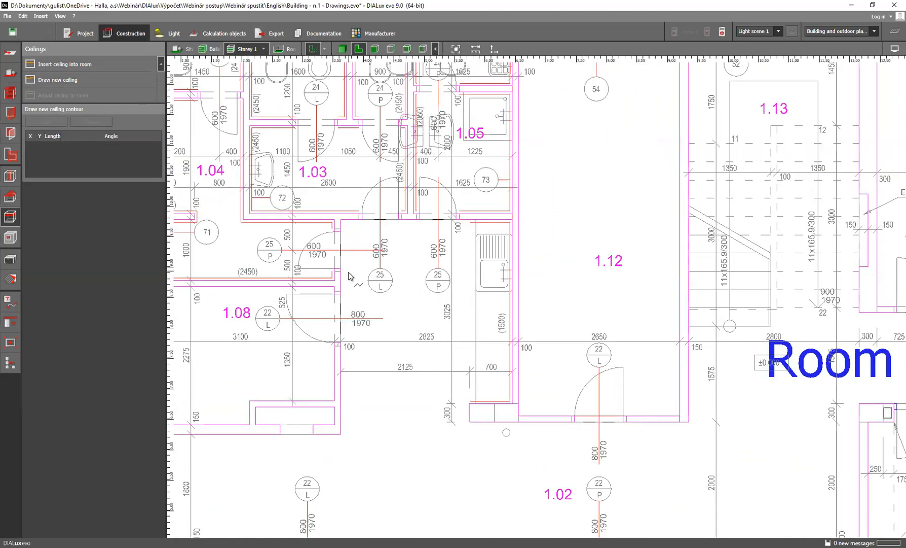
{"action": "left_click", "coordinate": [341, 220]}
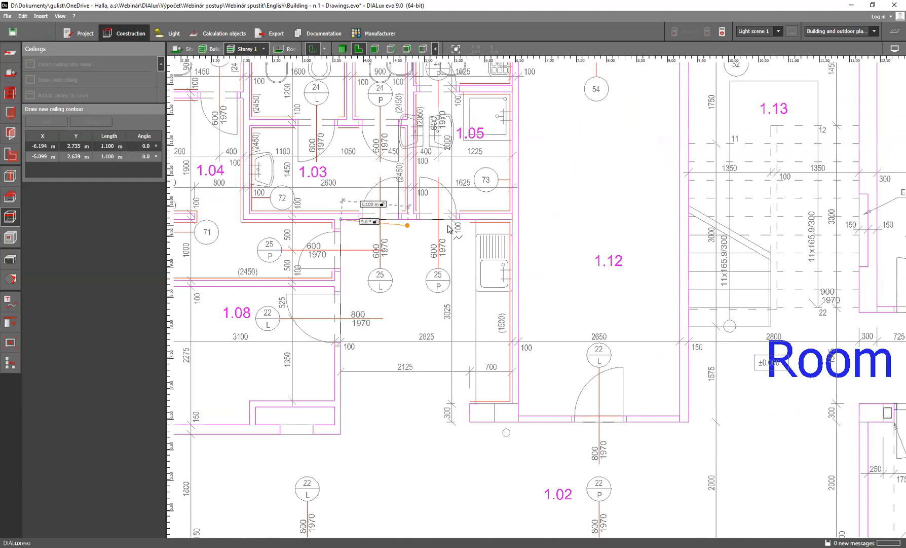
{"action": "left_click", "coordinate": [512, 220]}
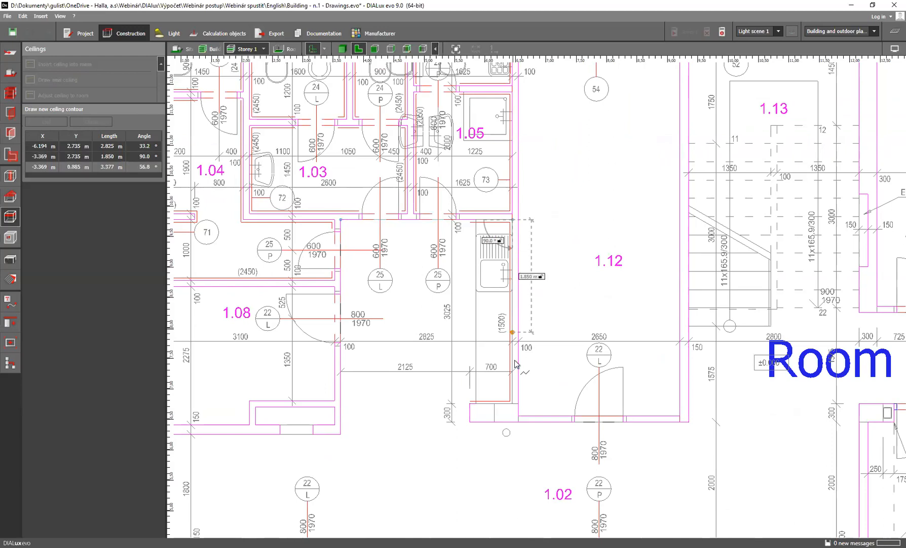
{"action": "left_click", "coordinate": [513, 405]}
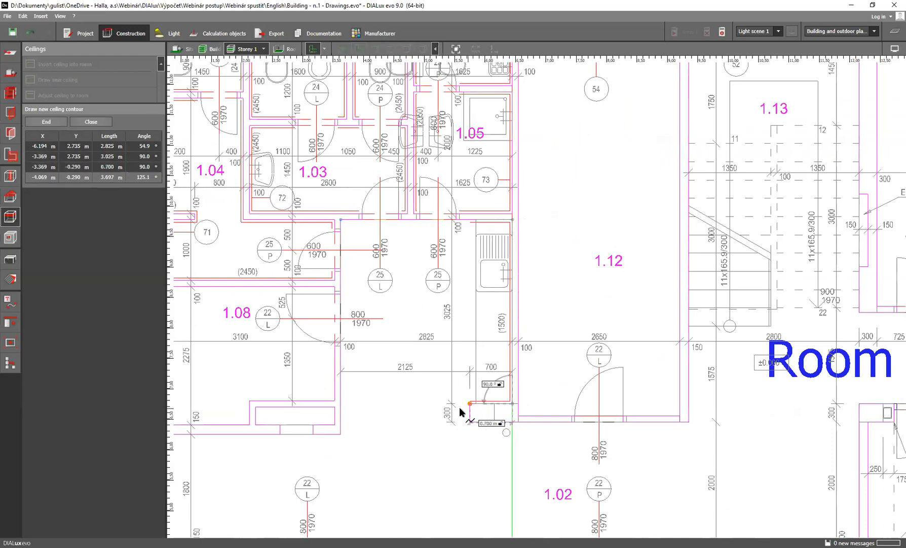
{"action": "left_click", "coordinate": [341, 404]}
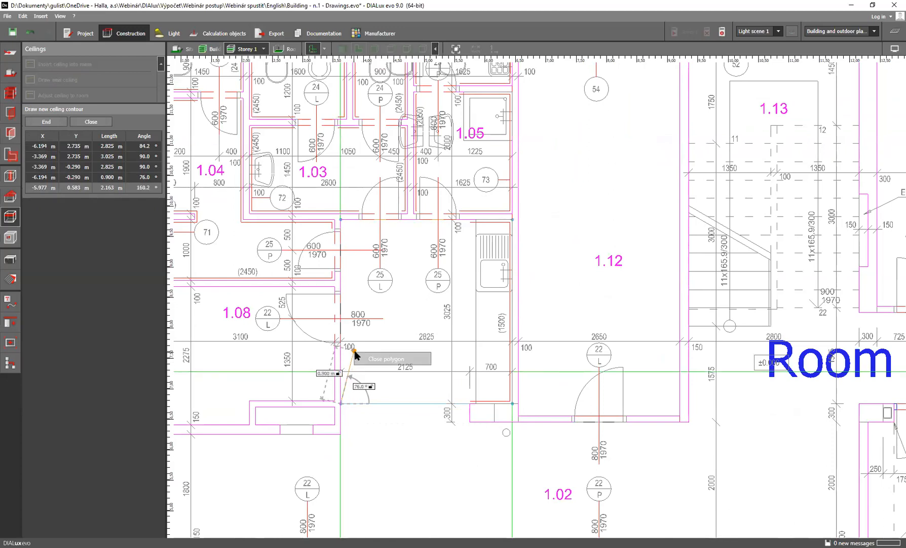
{"action": "left_click", "coordinate": [384, 359]}
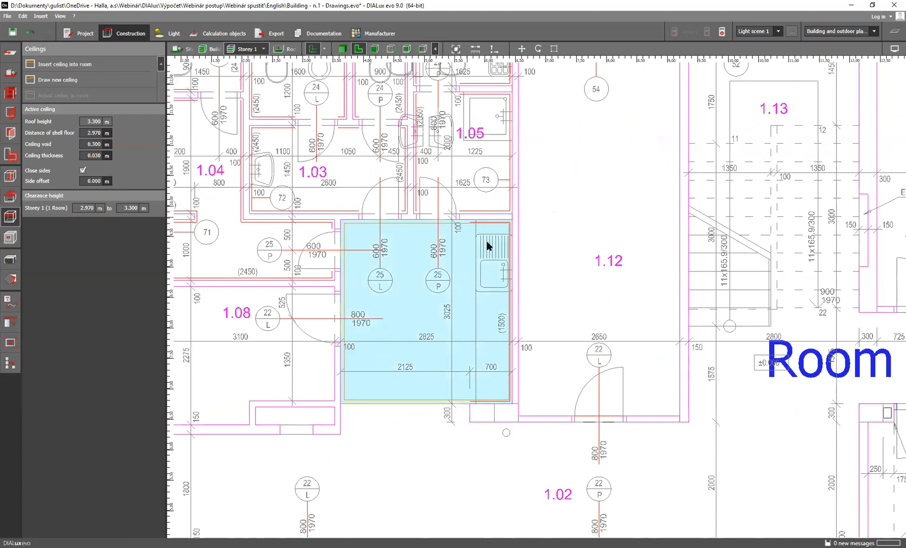
Show Storey 1 in the 3D view and examine the new ceiling over the kitchenette niche
{"action": "scroll", "coordinate": [474, 261], "scroll_direction": "down", "scroll_amount": 3}
{"action": "scroll", "coordinate": [491, 303], "scroll_direction": "up", "scroll_amount": 3}
{"action": "scroll", "coordinate": [490, 303], "scroll_direction": "up", "scroll_amount": 1}
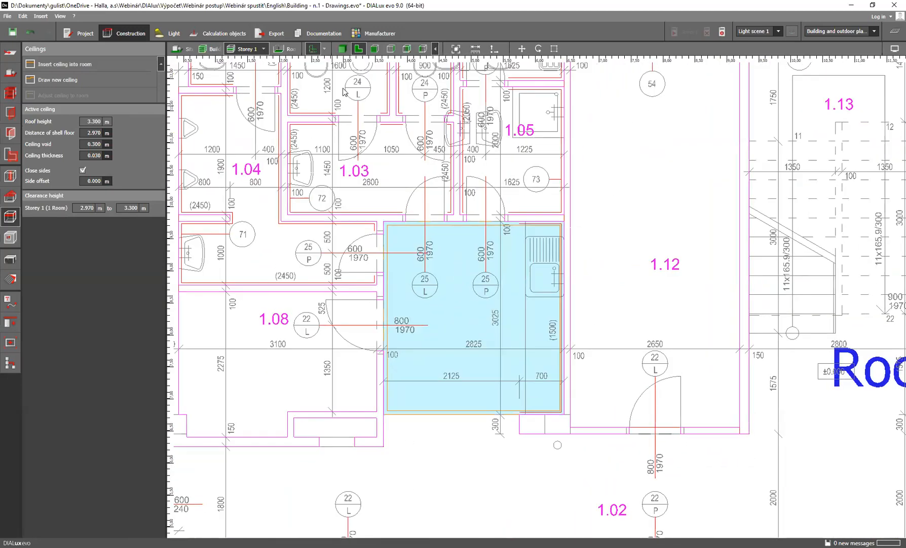
{"action": "left_click", "coordinate": [342, 50]}
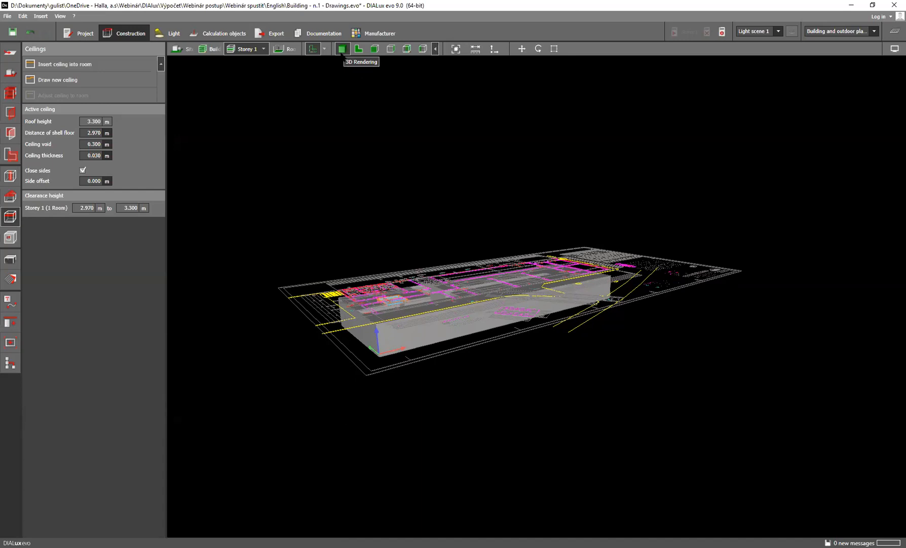
{"action": "scroll", "coordinate": [421, 319], "scroll_direction": "up", "scroll_amount": 2}
{"action": "right_click_drag", "start_coordinate": [403, 300], "coordinate": [438, 318]}
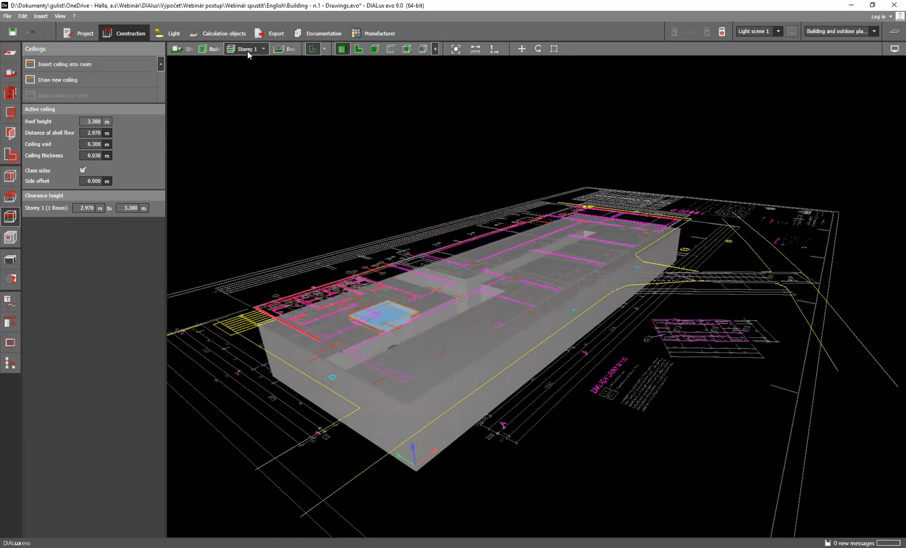
{"action": "scroll", "coordinate": [440, 343], "scroll_direction": "up", "scroll_amount": 3}
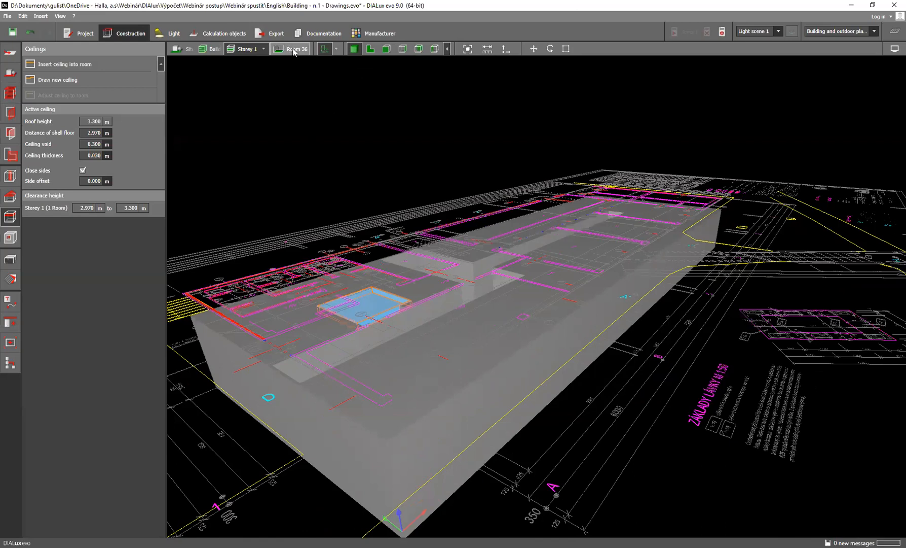
Isolate the corridor room in the 3D view and inspect its suspended ceiling from the side
{"action": "left_click", "coordinate": [294, 49]}
{"action": "middle_click_drag", "start_coordinate": [411, 357], "coordinate": [399, 327]}
{"action": "right_click_drag", "start_coordinate": [398, 325], "coordinate": [389, 330]}
{"action": "scroll", "coordinate": [389, 330], "scroll_direction": "up", "scroll_amount": 2}
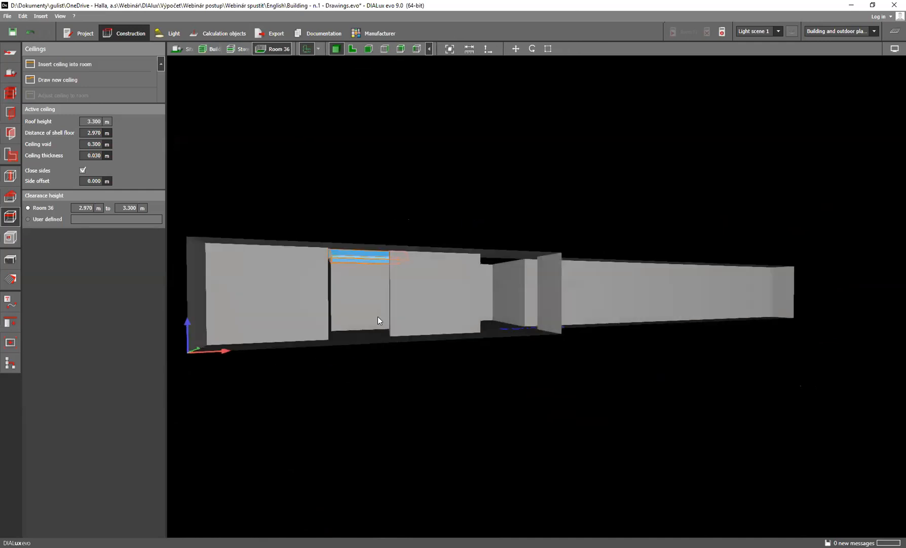
Select the suspended ceiling over the kitchenette niche and turn its closed sides off and back on to compare the effect
{"action": "middle_click_drag", "start_coordinate": [367, 305], "coordinate": [413, 312]}
{"action": "scroll", "coordinate": [414, 312], "scroll_direction": "up", "scroll_amount": 4}
{"action": "right_click_drag", "start_coordinate": [385, 294], "coordinate": [385, 265]}
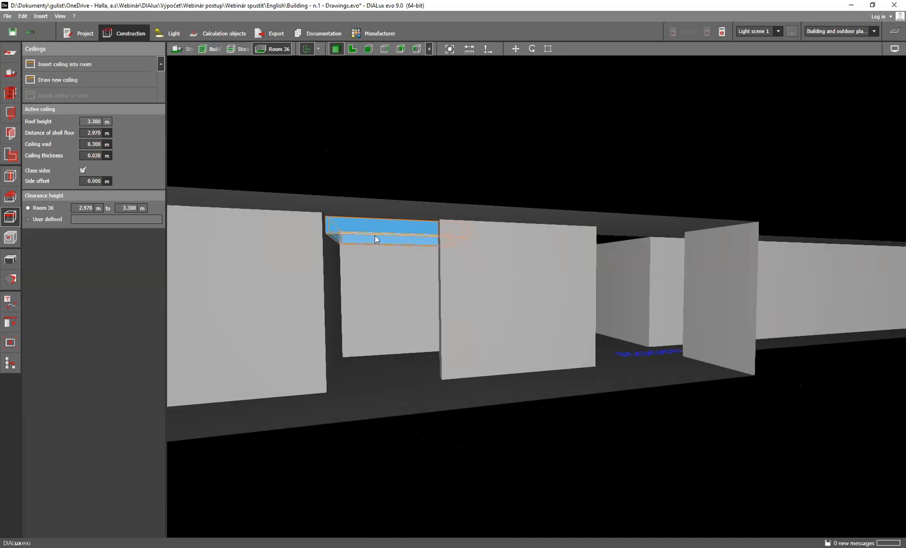
{"action": "left_click", "coordinate": [413, 240]}
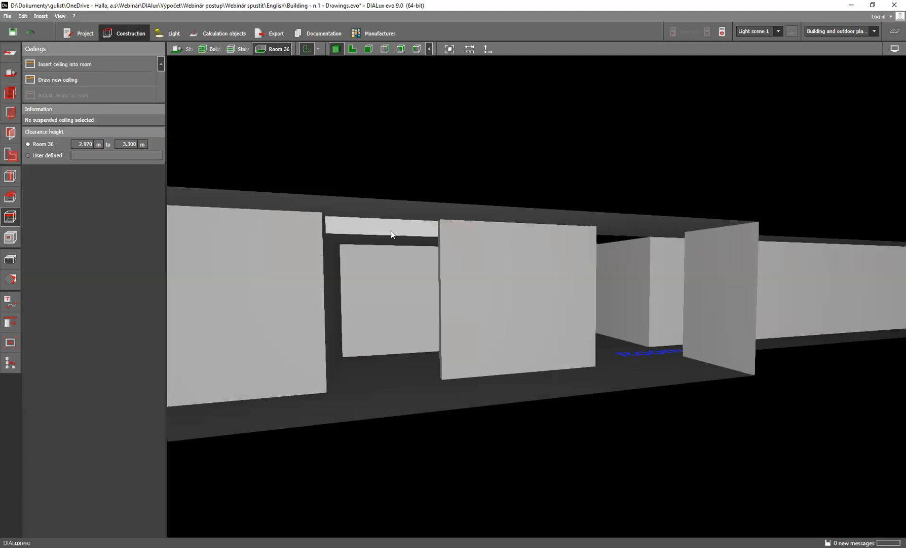
{"action": "left_click", "coordinate": [391, 234]}
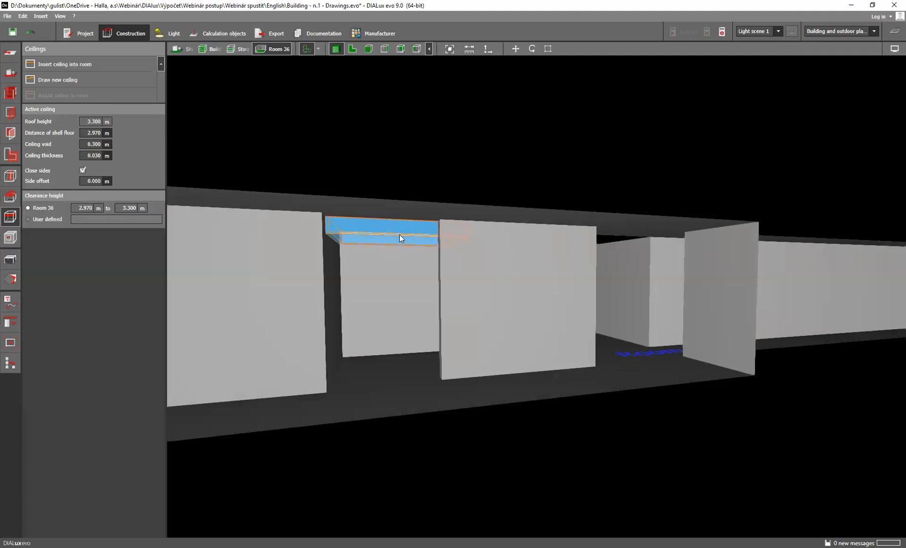
{"action": "left_click", "coordinate": [83, 170]}
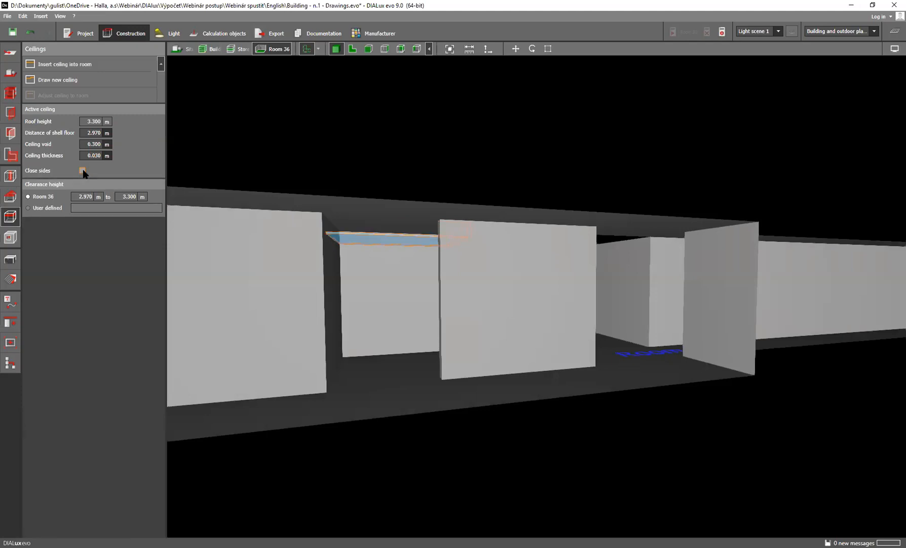
{"action": "left_click", "coordinate": [83, 170]}
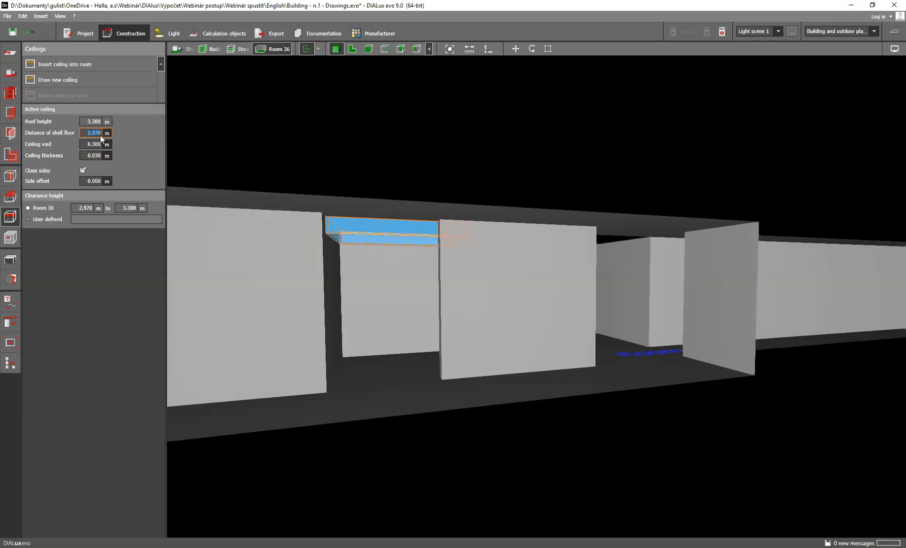
Set the niche ceiling's distance of shell floor to 2.8 m, deselect it and inspect the lowered ceiling from several angles
{"action": "type", "text": "2.8"}
{"action": "key", "text": "Return"}
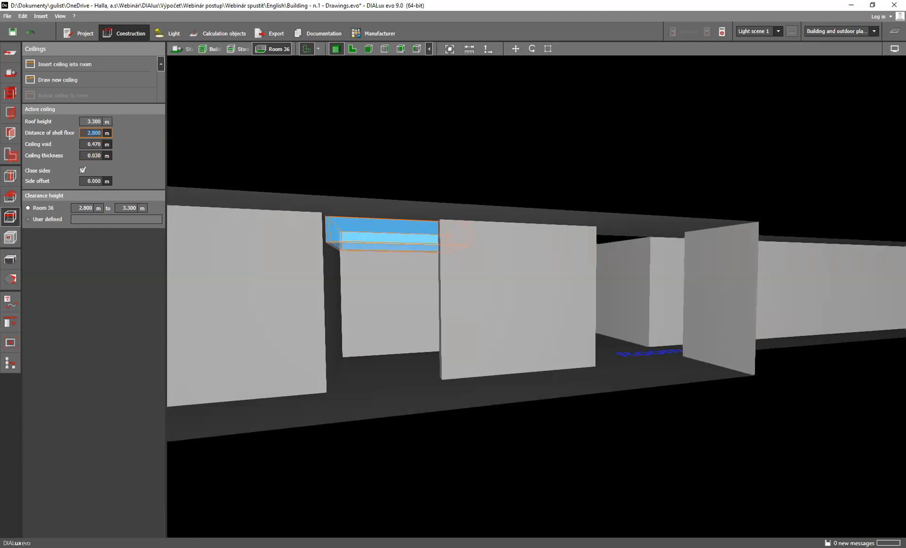
{"action": "left_click", "coordinate": [427, 247]}
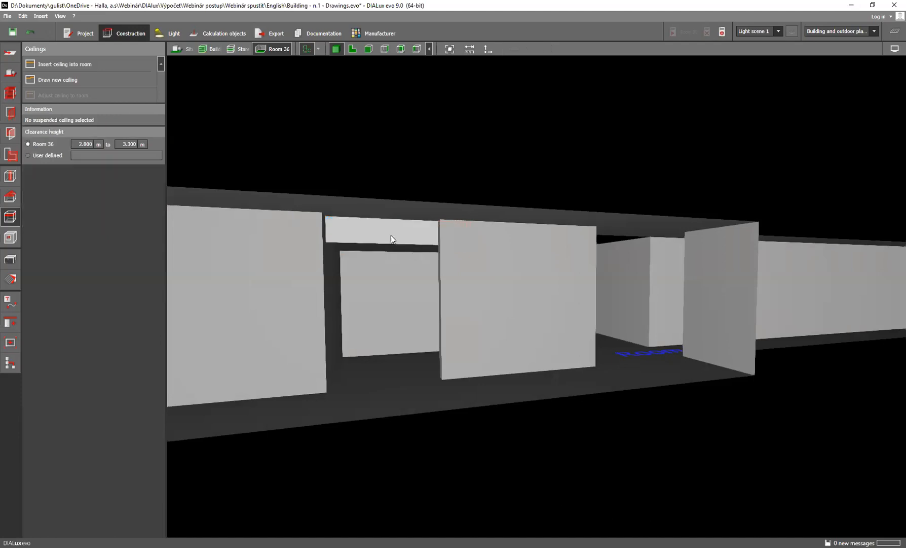
{"action": "mouse_move", "coordinate": [405, 258]}
{"action": "right_mouse_down"}
{"action": "mouse_move", "coordinate": [413, 271]}
{"action": "mouse_move", "coordinate": [395, 269]}
{"action": "right_mouse_up"}
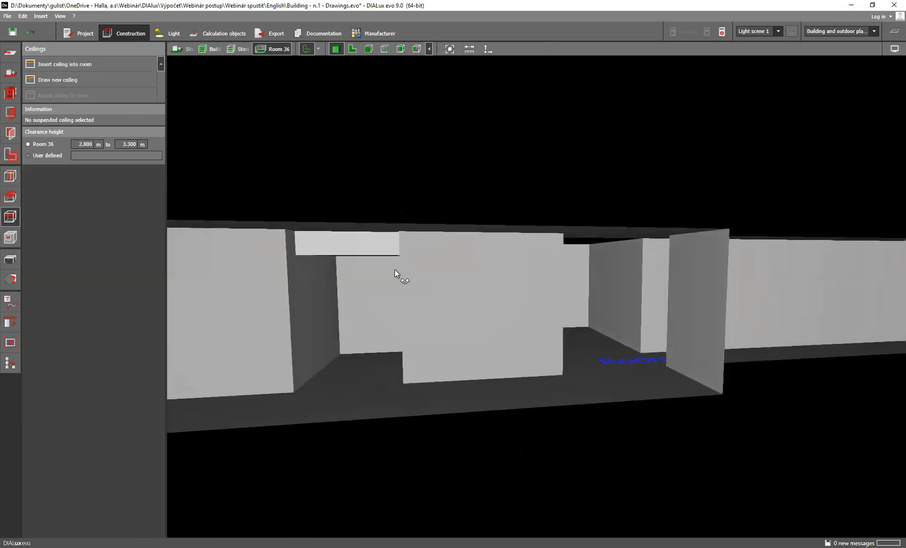
{"action": "mouse_move", "coordinate": [384, 310]}
{"action": "right_mouse_down"}
{"action": "mouse_move", "coordinate": [370, 306]}
{"action": "mouse_move", "coordinate": [365, 291]}
{"action": "mouse_move", "coordinate": [370, 303]}
{"action": "right_mouse_up"}
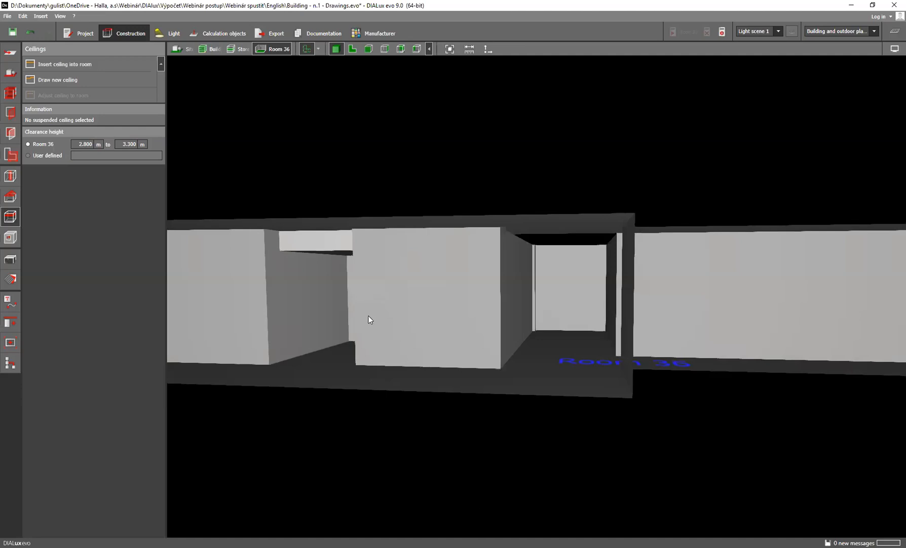
{"action": "right_click_drag", "start_coordinate": [365, 315], "coordinate": [378, 320]}
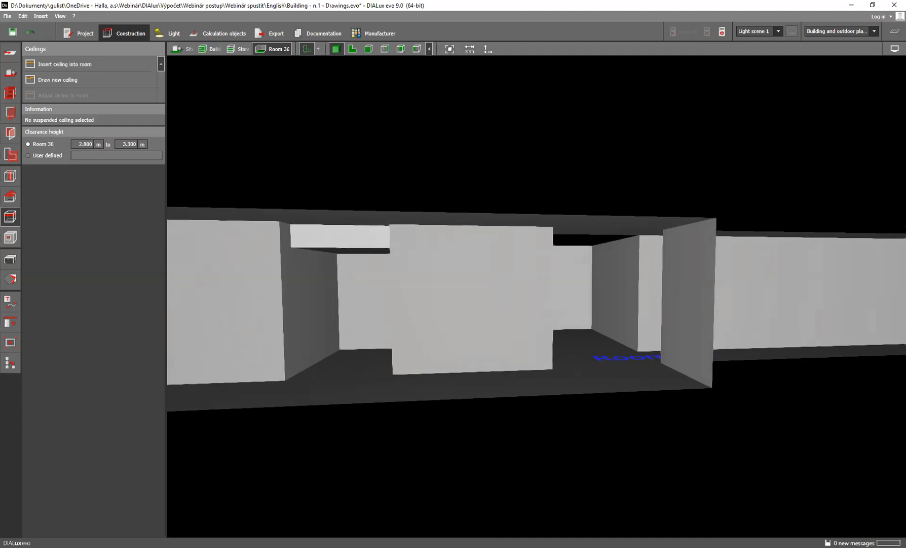
Return from the single room to the storey level, switch to Storey 2 and show it in plan view
{"action": "left_click", "coordinate": [251, 51]}
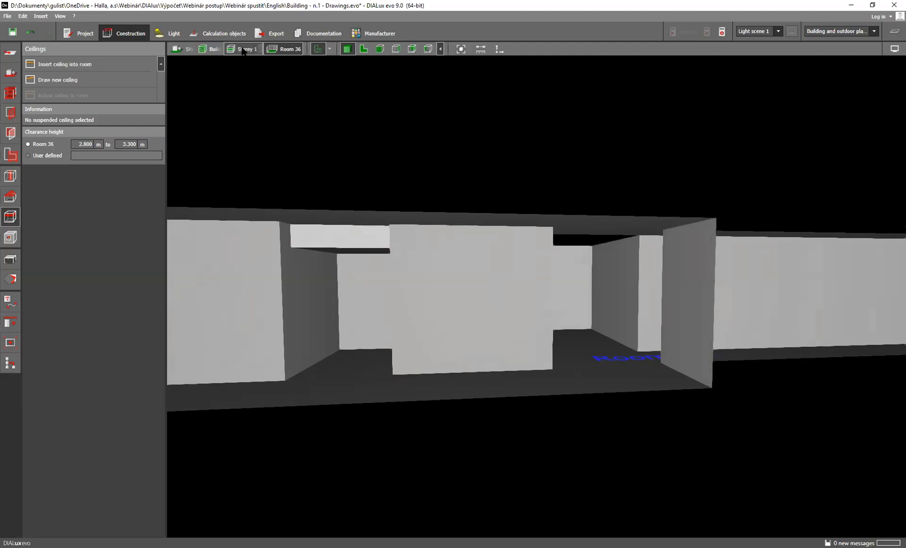
{"action": "left_click_drag", "start_coordinate": [356, 341], "coordinate": [313, 356]}
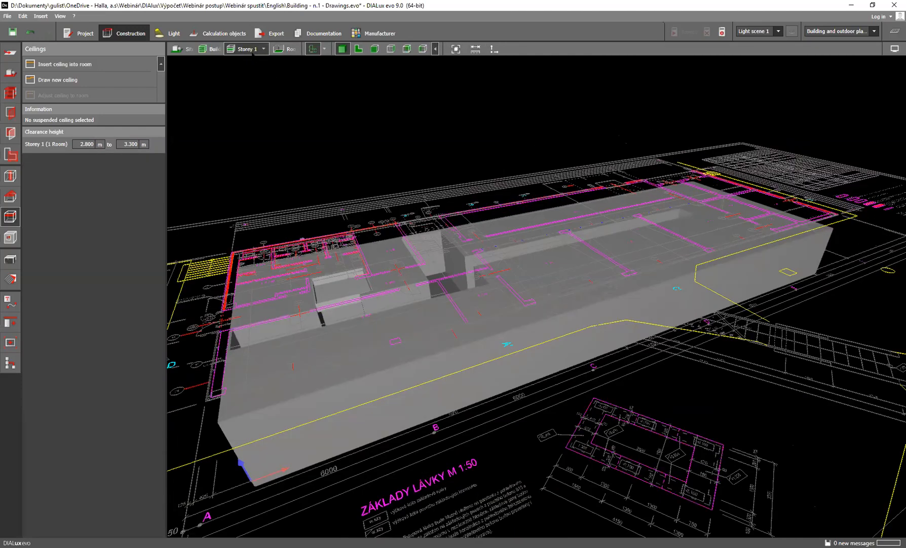
{"action": "left_click", "coordinate": [265, 49]}
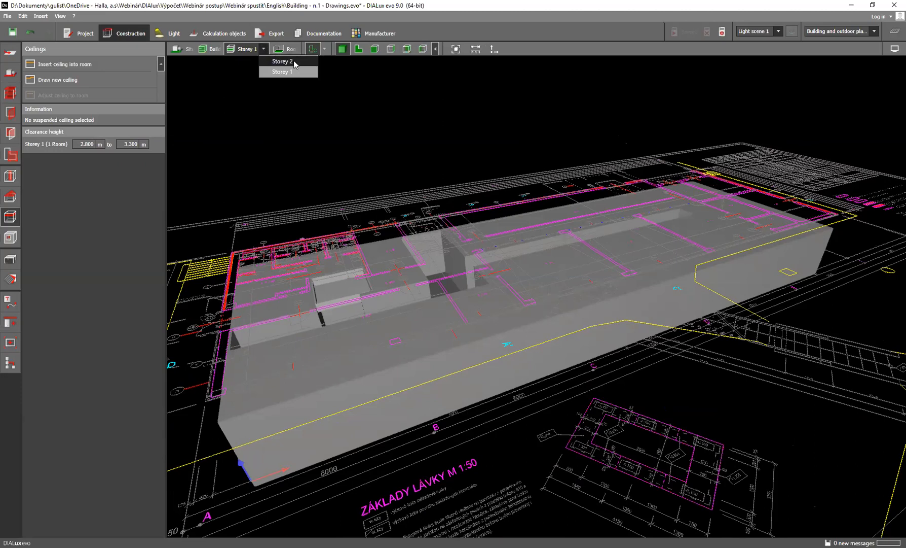
{"action": "left_click", "coordinate": [293, 60]}
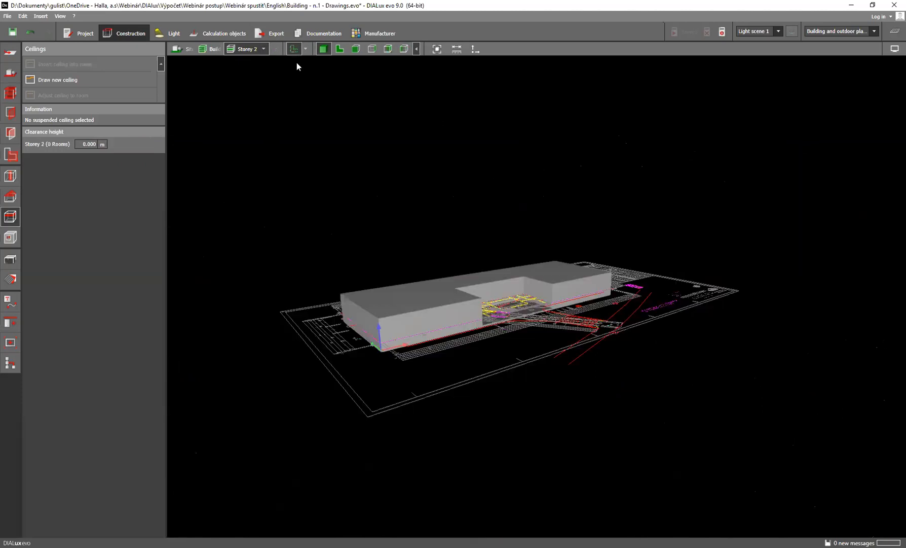
{"action": "left_click", "coordinate": [330, 49]}
{"action": "scroll", "coordinate": [370, 115], "scroll_direction": "up", "scroll_amount": 6}
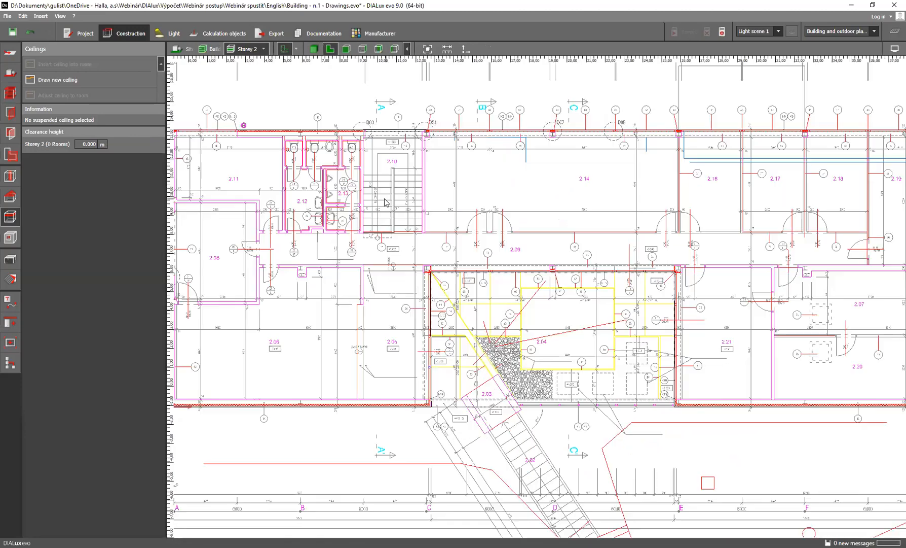
Start a new Storey 2 room at corridor 2.09's end near 2.12, drawing its 1.5 m end edge and 4.95 m edge beside 2.06
{"action": "middle_click_drag", "start_coordinate": [383, 224], "coordinate": [374, 287]}
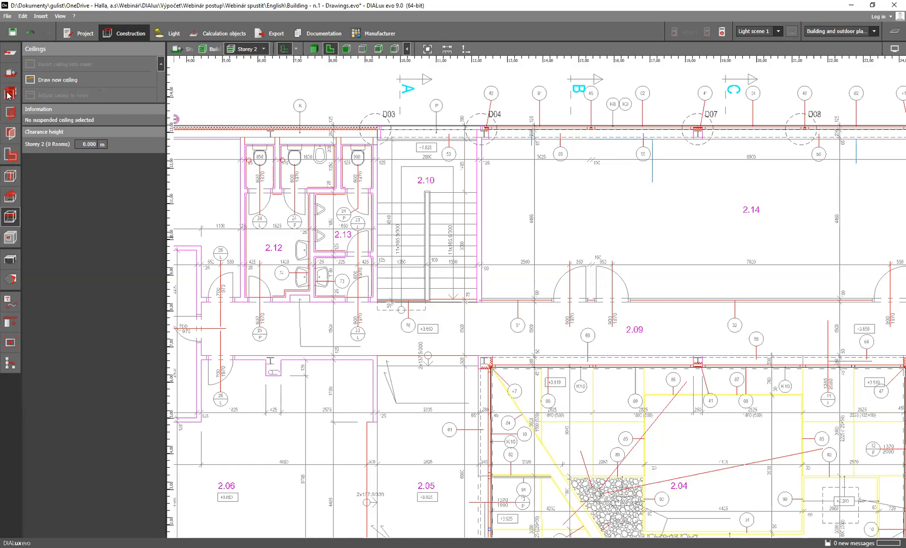
{"action": "left_click", "coordinate": [9, 94]}
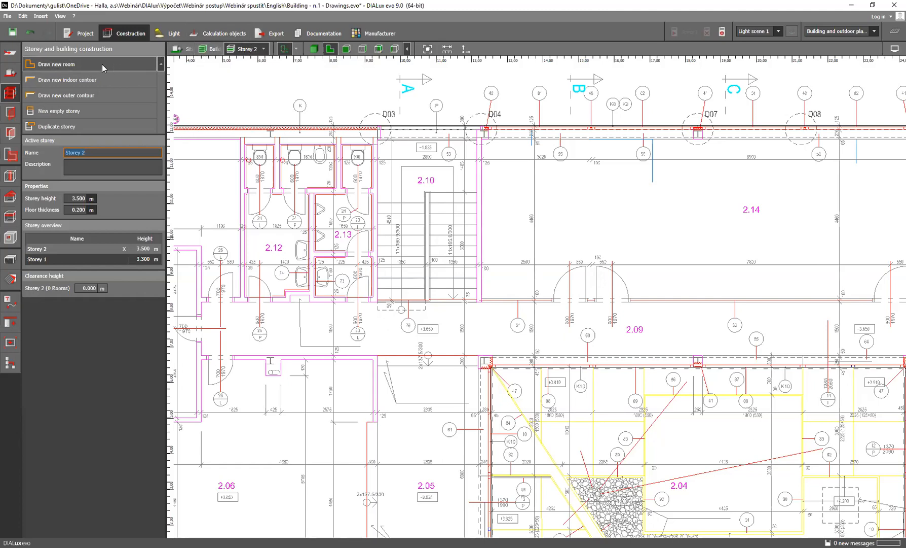
{"action": "left_click", "coordinate": [77, 64]}
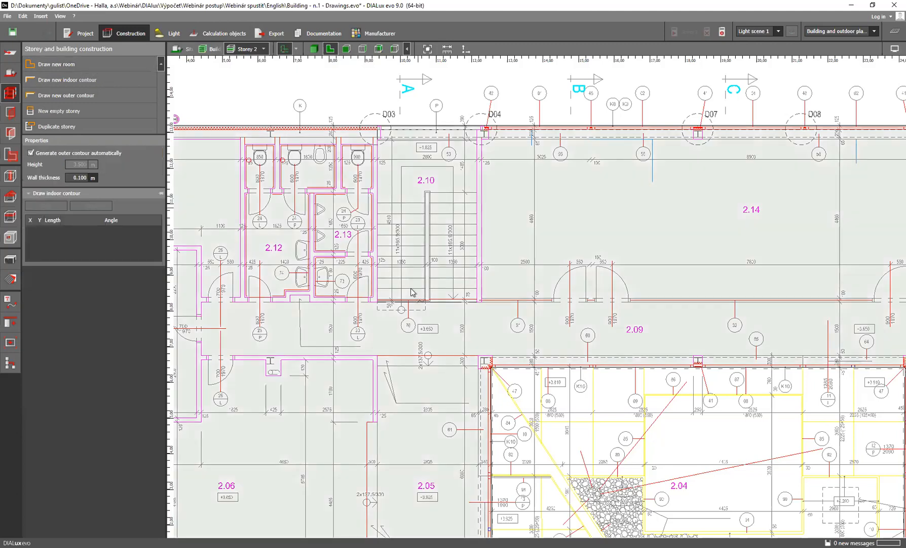
{"action": "scroll", "coordinate": [284, 303], "scroll_direction": "up", "scroll_amount": 2}
{"action": "scroll", "coordinate": [283, 302], "scroll_direction": "up", "scroll_amount": 1}
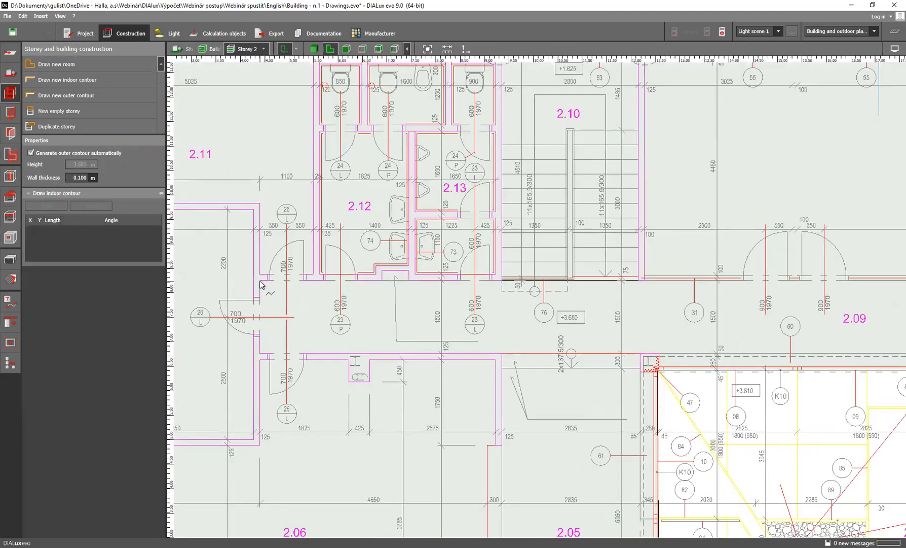
{"action": "left_click", "coordinate": [260, 281]}
{"action": "left_click", "coordinate": [261, 354]}
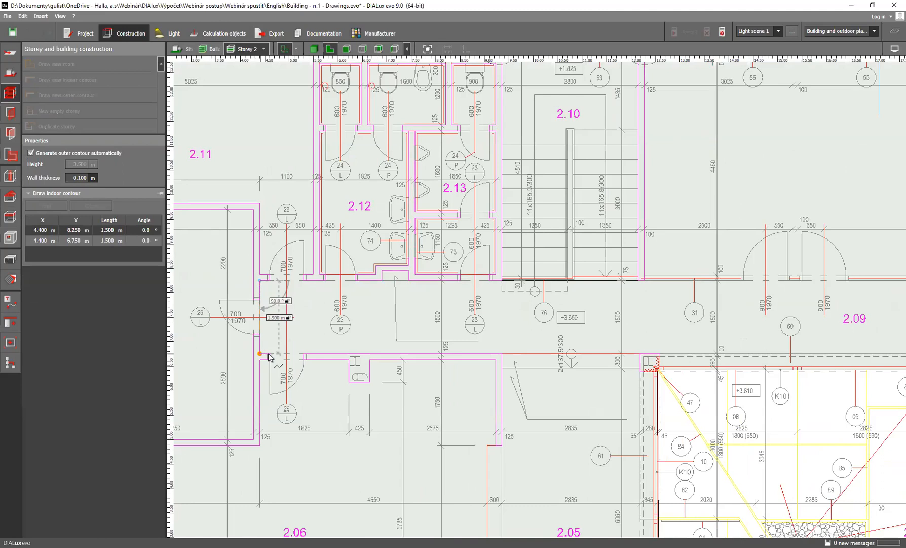
{"action": "left_click", "coordinate": [502, 353]}
Continue the room contour around area 2.05 with edges of 6.36 m, 2.9 m and 6.36 m back to the corridor
{"action": "middle_click_drag", "start_coordinate": [507, 463], "coordinate": [456, 286]}
{"action": "scroll", "coordinate": [458, 317], "scroll_direction": "down", "scroll_amount": 2}
{"action": "left_click", "coordinate": [452, 458]}
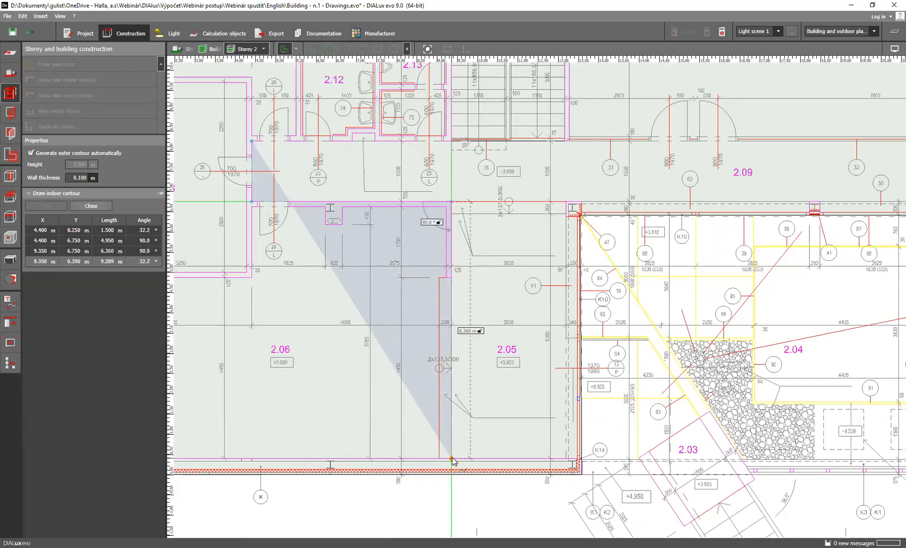
{"action": "left_click", "coordinate": [568, 458]}
{"action": "left_click", "coordinate": [569, 202]}
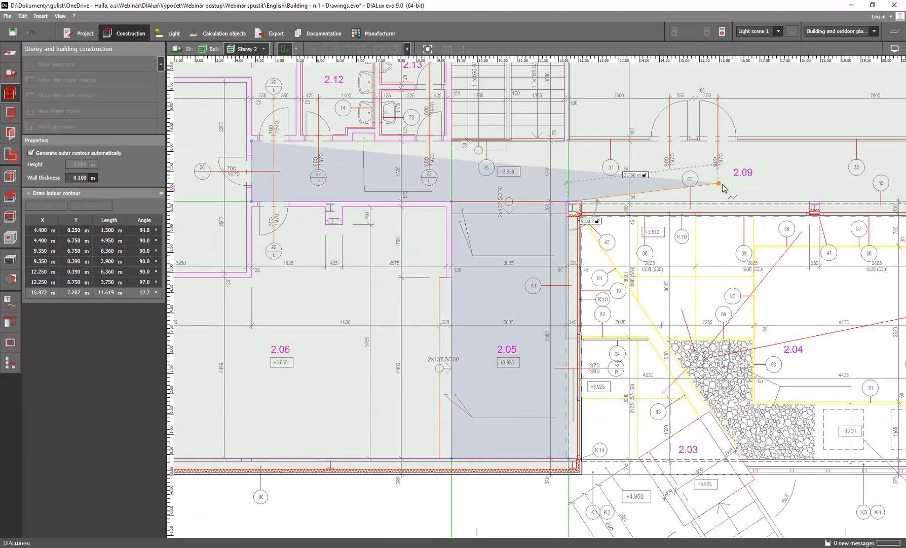
Extend the contour 21.05 m along corridor 2.09, 1.5 m across its end by 2.19, and 21.15 m back to stairwell 2.10
{"action": "scroll", "coordinate": [467, 234], "scroll_direction": "down", "scroll_amount": 3}
{"action": "scroll", "coordinate": [654, 238], "scroll_direction": "up", "scroll_amount": 3}
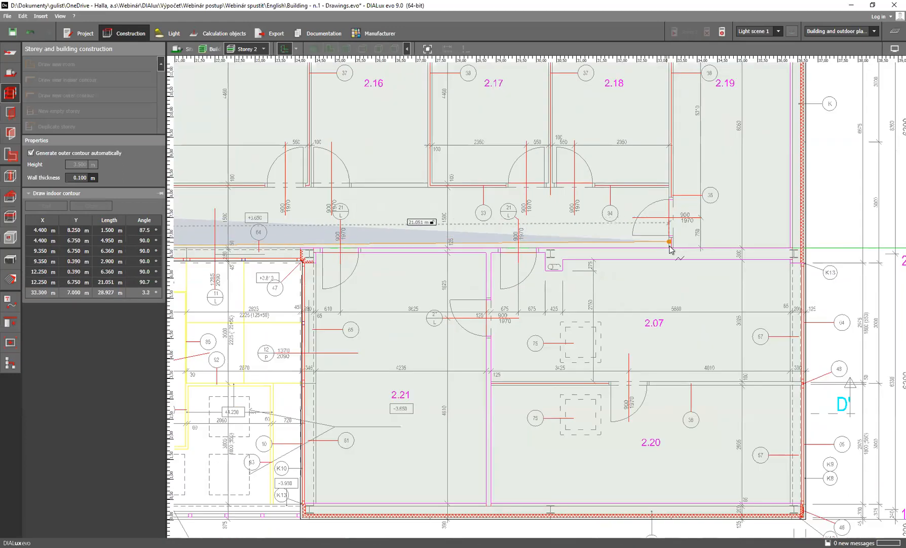
{"action": "left_click", "coordinate": [670, 248]}
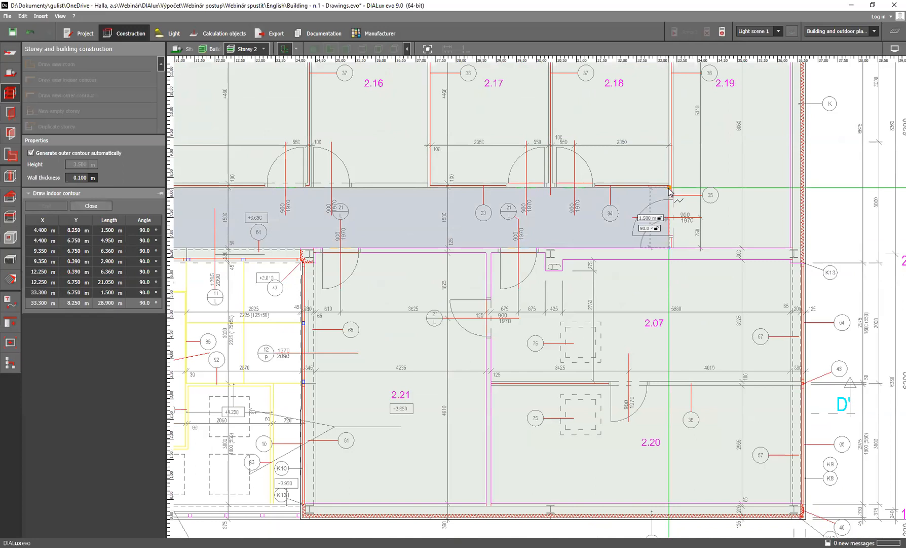
{"action": "left_click", "coordinate": [638, 192]}
{"action": "scroll", "coordinate": [633, 191], "scroll_direction": "down", "scroll_amount": 2}
{"action": "middle_click_drag", "start_coordinate": [472, 194], "coordinate": [839, 196]}
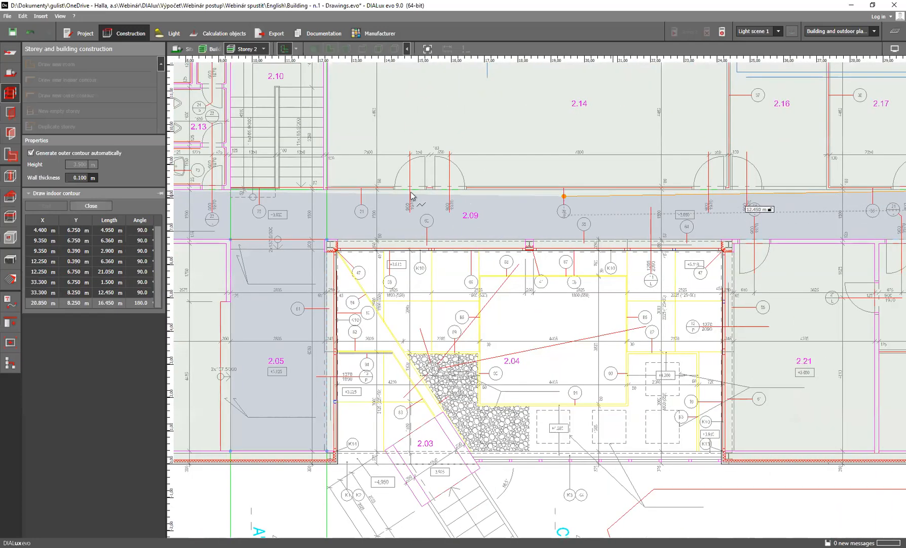
{"action": "scroll", "coordinate": [324, 193], "scroll_direction": "up", "scroll_amount": 3}
{"action": "left_click", "coordinate": [324, 191]}
Trace stairwell 2.10 with edges of 4.825 m and 2.71 m, plus the 0.265 m by 0.09 m corner notch at D03
{"action": "middle_click_drag", "start_coordinate": [326, 134], "coordinate": [413, 417]}
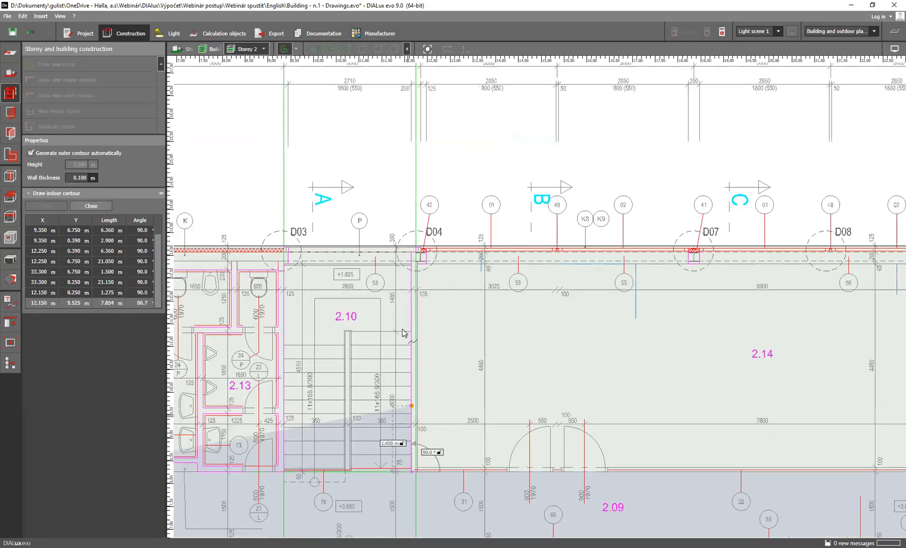
{"action": "scroll", "coordinate": [409, 260], "scroll_direction": "up", "scroll_amount": 2}
{"action": "left_click", "coordinate": [411, 248]}
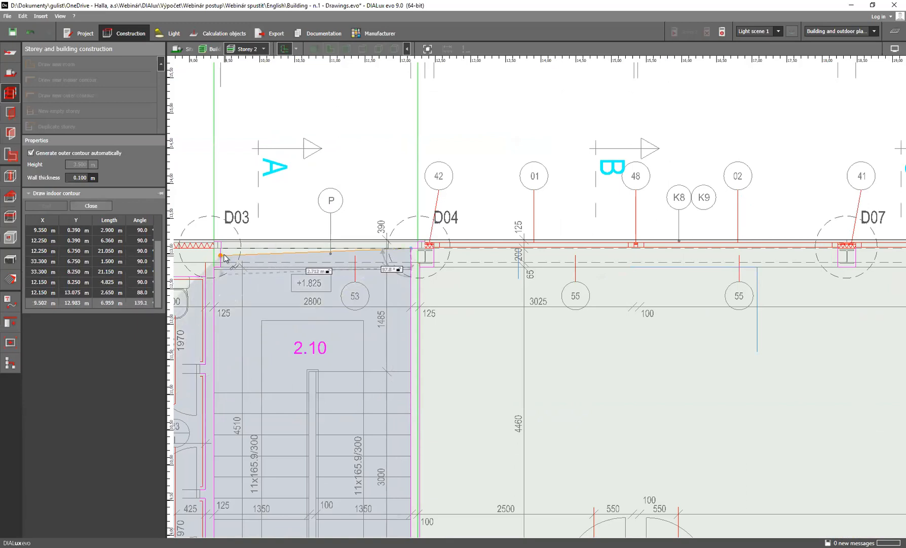
{"action": "left_click", "coordinate": [221, 249]}
{"action": "left_click", "coordinate": [221, 267]}
{"action": "left_click", "coordinate": [215, 267]}
{"action": "scroll", "coordinate": [218, 406], "scroll_direction": "down", "scroll_amount": 1}
Draw the stairwell's 4.56 m side back down to corridor 2.09 and close the room polygon
{"action": "middle_click_drag", "start_coordinate": [219, 407], "coordinate": [261, 252]}
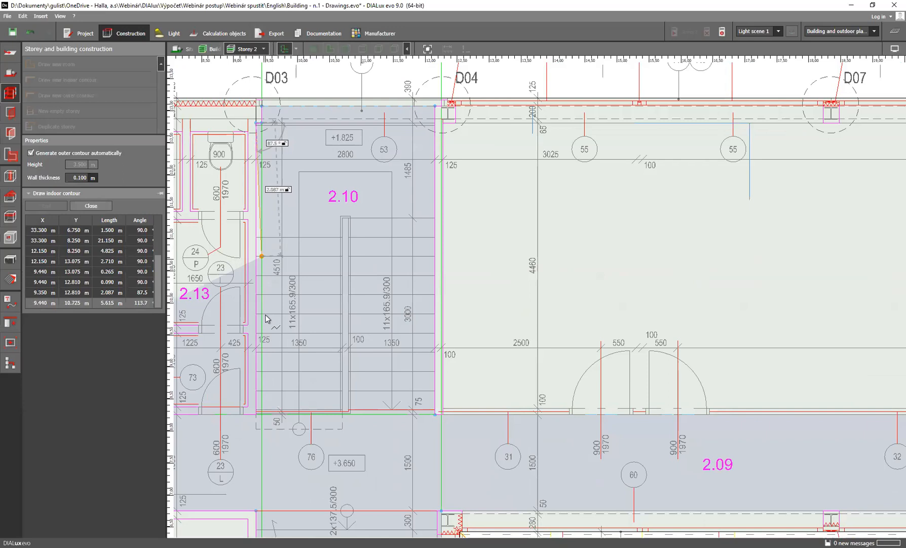
{"action": "scroll", "coordinate": [260, 248], "scroll_direction": "down", "scroll_amount": 2}
{"action": "scroll", "coordinate": [257, 377], "scroll_direction": "up", "scroll_amount": 2}
{"action": "left_click", "coordinate": [257, 391]}
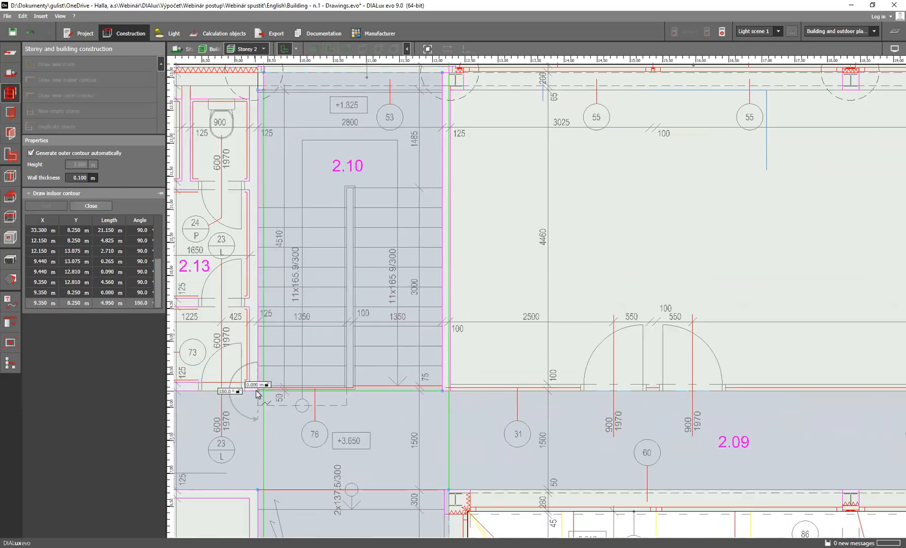
{"action": "right_click", "coordinate": [243, 418]}
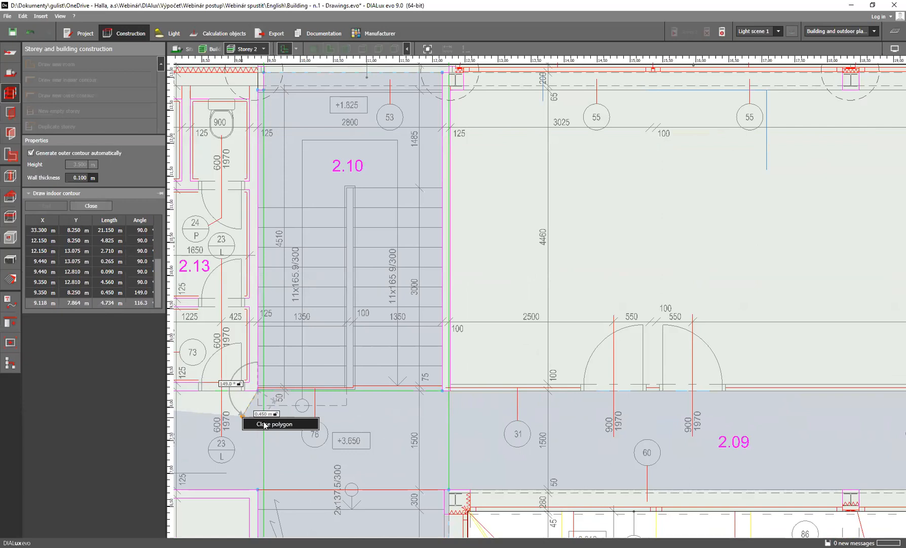
{"action": "left_click", "coordinate": [269, 425]}
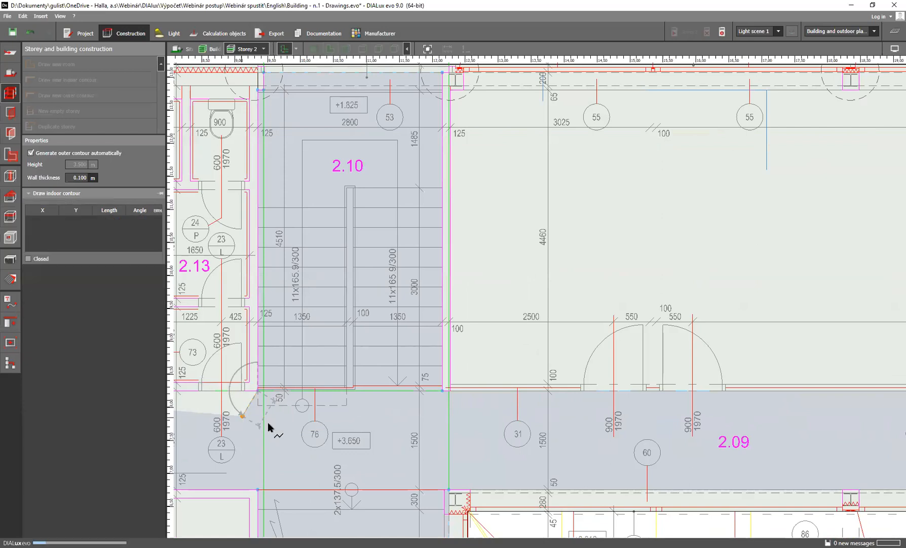
{"action": "scroll", "coordinate": [385, 345], "scroll_direction": "down", "scroll_amount": 2}
{"action": "scroll", "coordinate": [385, 345], "scroll_direction": "down", "scroll_amount": 1}
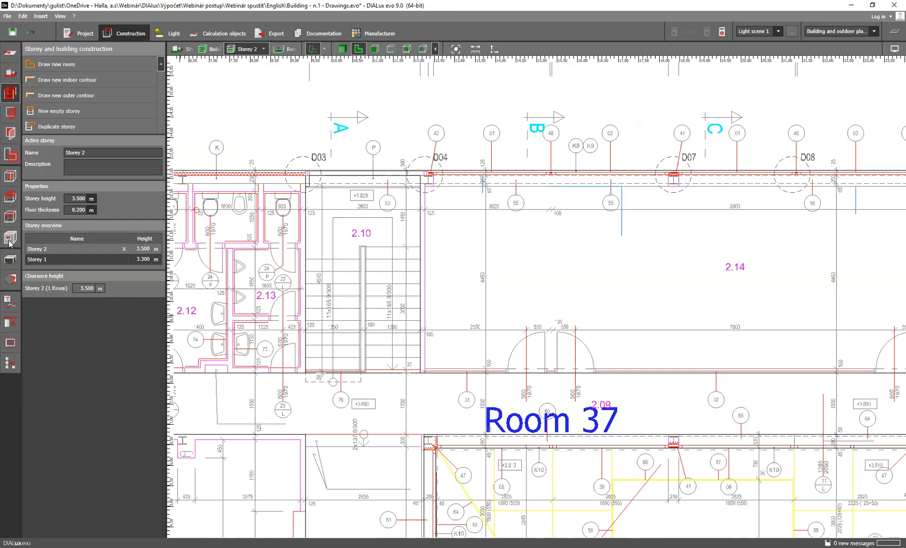
Switch the construction tools for Storey 2 to cutouts
{"action": "left_click", "coordinate": [10, 241]}
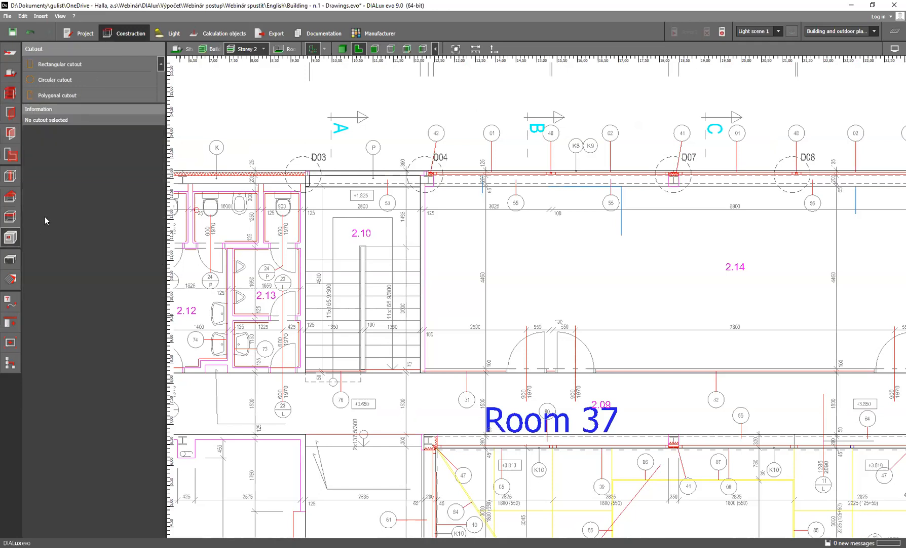
{"action": "left_click", "coordinate": [80, 95]}
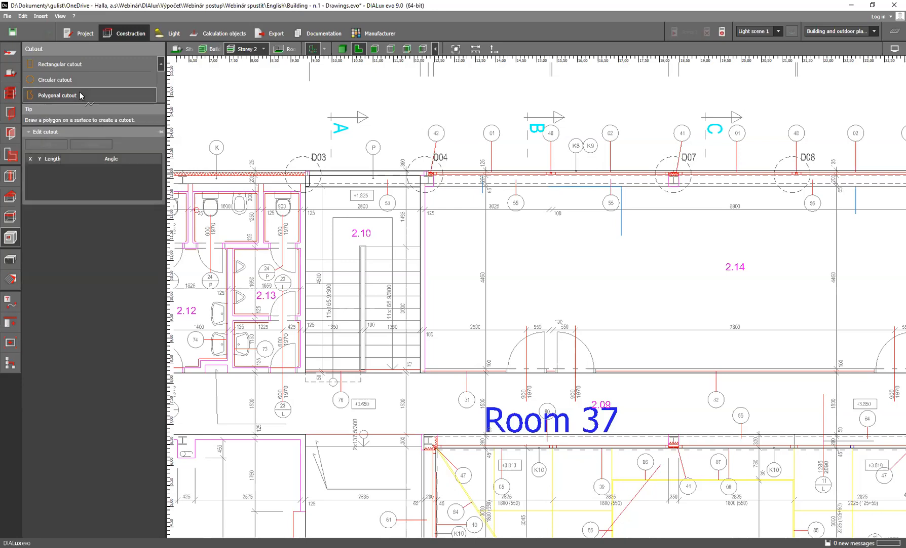
{"action": "scroll", "coordinate": [422, 374], "scroll_direction": "up", "scroll_amount": 2}
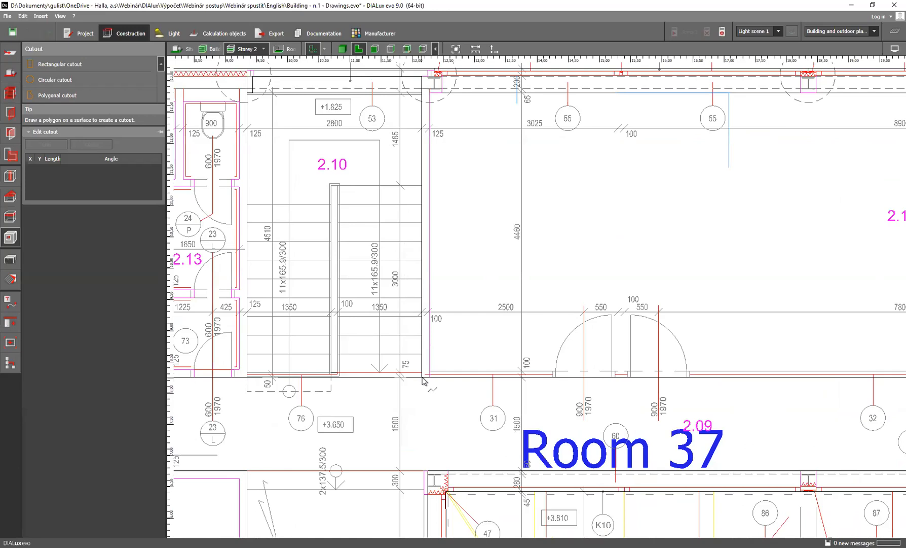
{"action": "left_click", "coordinate": [423, 378]}
{"action": "key", "text": "Escape"}
{"action": "left_click", "coordinate": [422, 347]}
{"action": "key", "text": "Delete"}
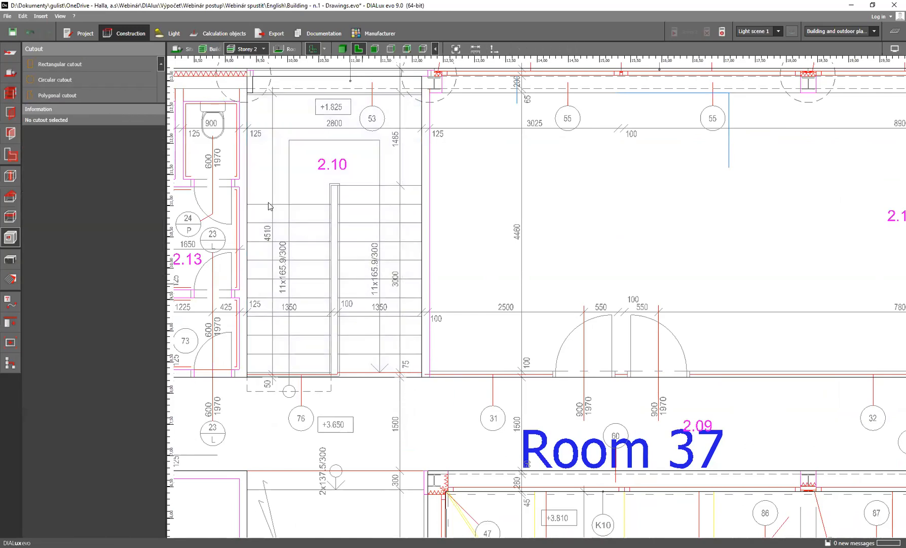
{"action": "left_click", "coordinate": [71, 96]}
{"action": "scroll", "coordinate": [425, 381], "scroll_direction": "up", "scroll_amount": 2}
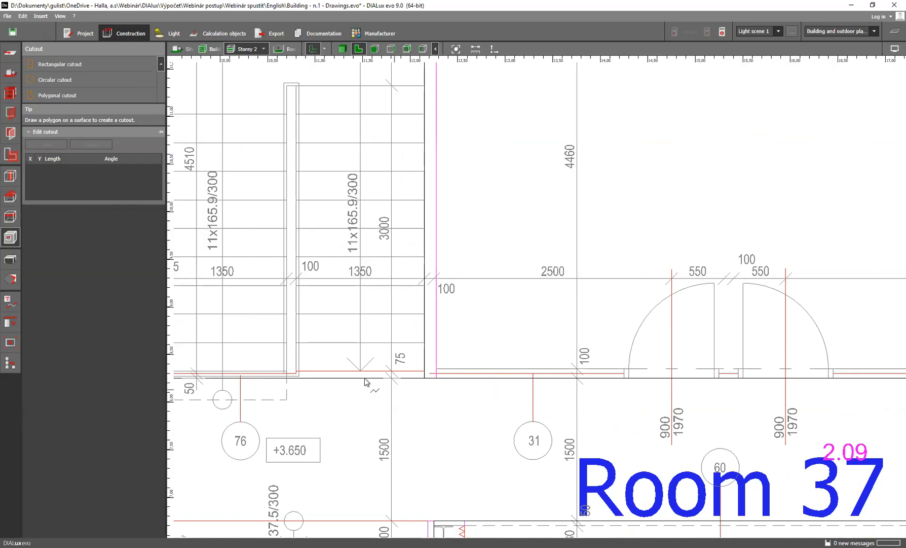
{"action": "key", "text": "Escape"}
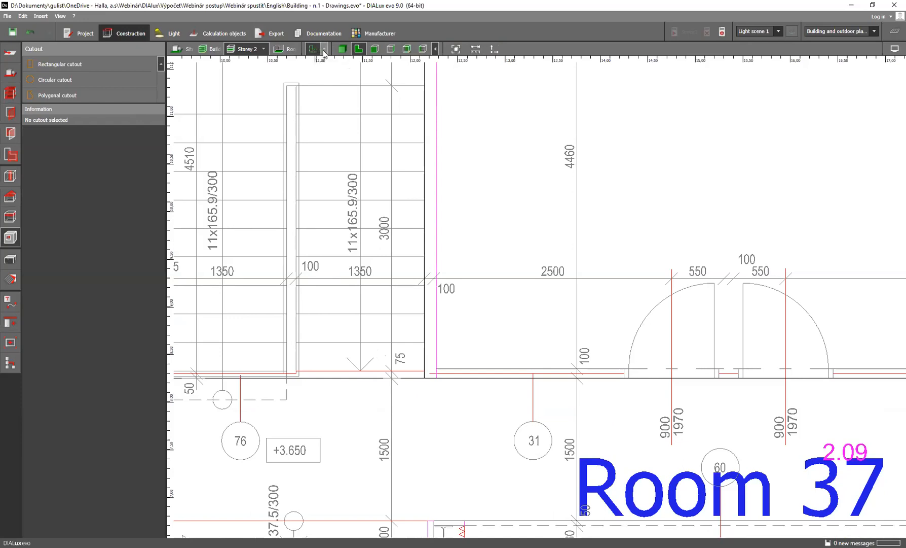
Overlay the HALLA_1NP plan on HALLA_2NP around stairwell 2.10 to compare the two floors, and hide it again
{"action": "left_click", "coordinate": [325, 49]}
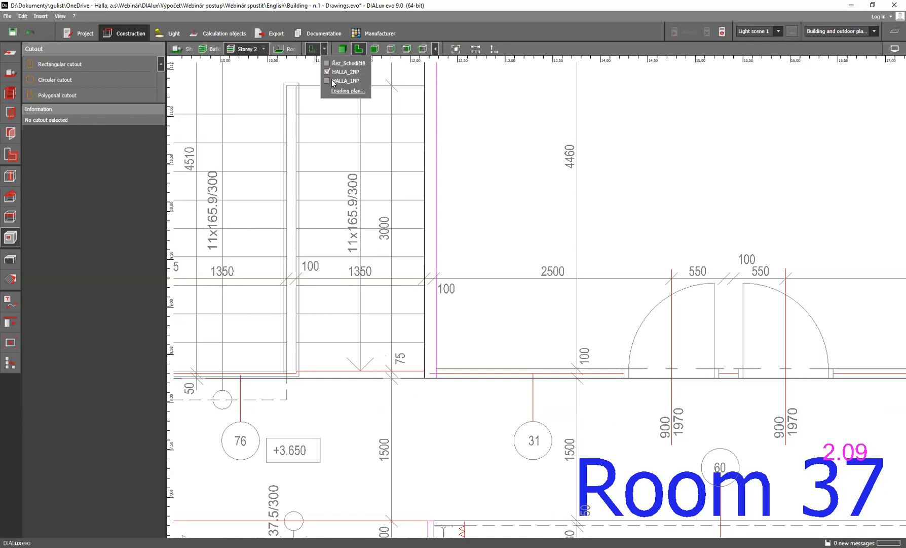
{"action": "left_click", "coordinate": [328, 72]}
{"action": "left_click", "coordinate": [314, 48]}
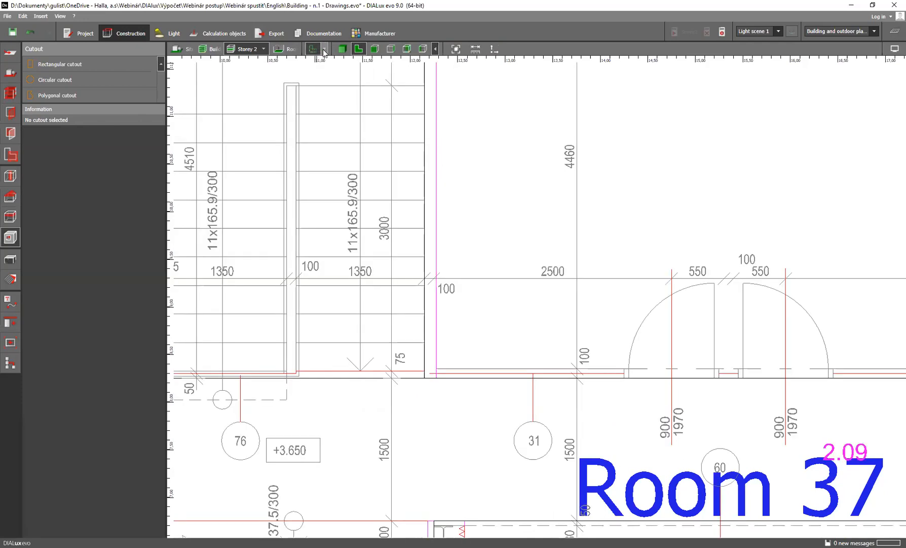
{"action": "left_click", "coordinate": [325, 49]}
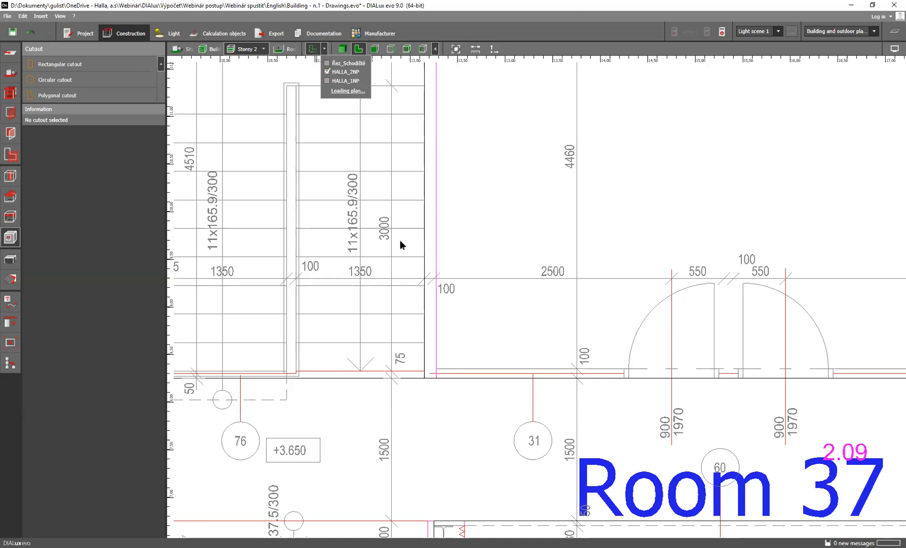
{"action": "left_click", "coordinate": [421, 163]}
{"action": "scroll", "coordinate": [390, 170], "scroll_direction": "down", "scroll_amount": 3}
{"action": "middle_click_drag", "start_coordinate": [390, 170], "coordinate": [393, 247]}
{"action": "scroll", "coordinate": [398, 219], "scroll_direction": "down", "scroll_amount": 1}
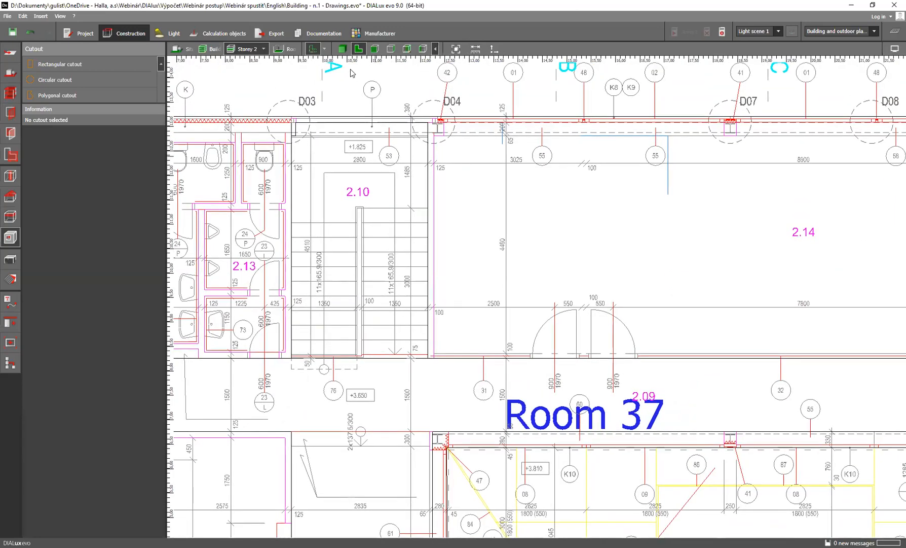
{"action": "left_click", "coordinate": [325, 49]}
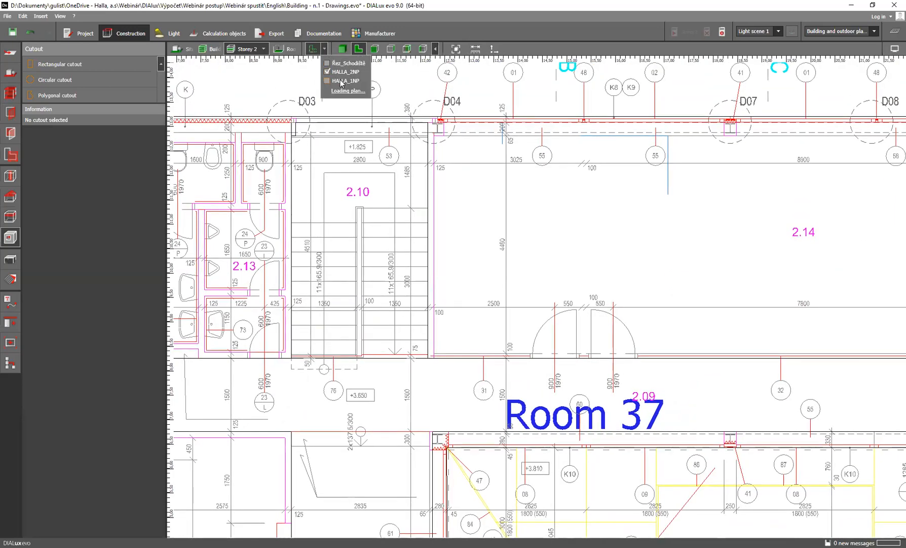
{"action": "left_click", "coordinate": [327, 80]}
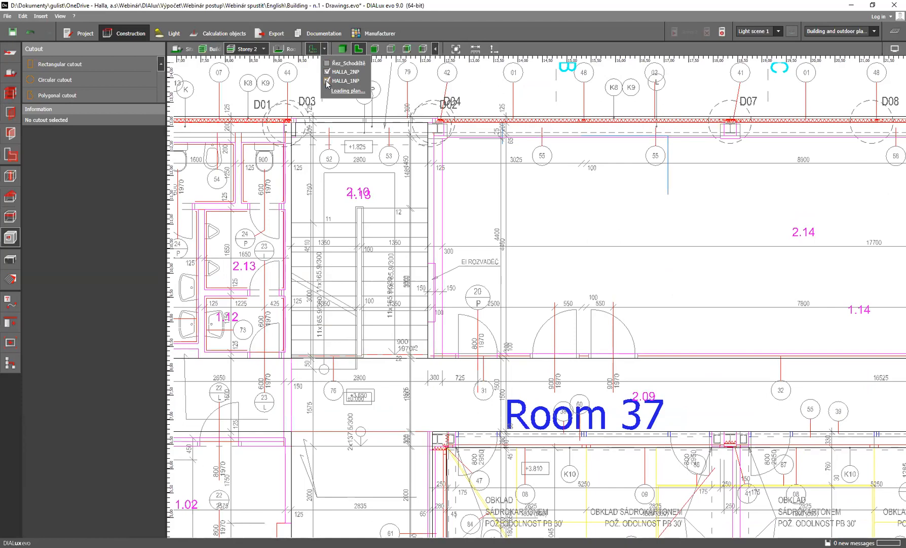
{"action": "left_click", "coordinate": [327, 81]}
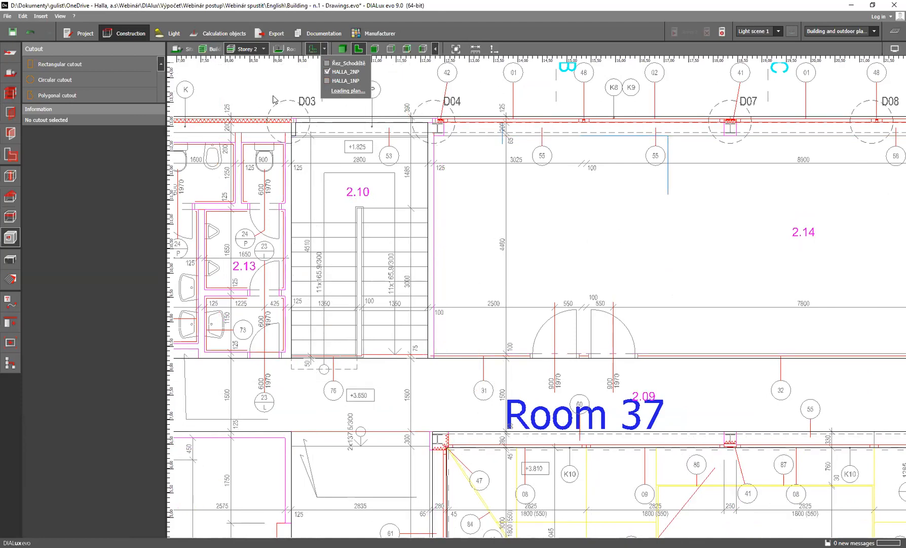
{"action": "left_click", "coordinate": [293, 81]}
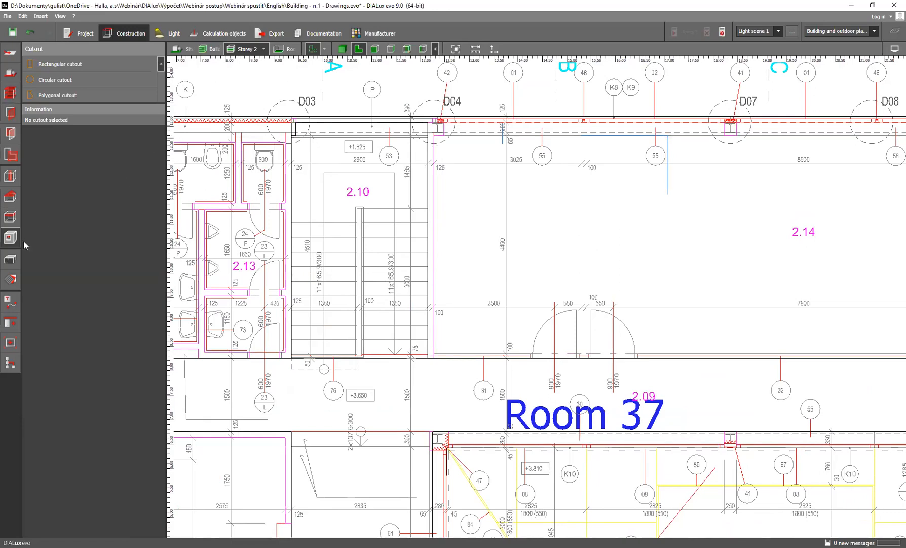
Draw a triangular polygonal cutout where stairwell 2.10 meets corridor 2.09, with a 2.8 m base and a 1.25 m side
{"action": "left_click", "coordinate": [68, 95]}
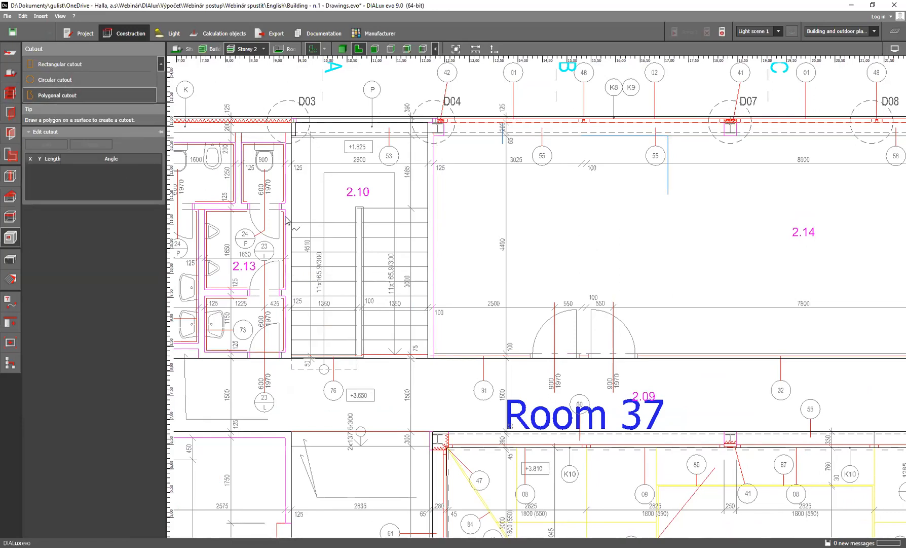
{"action": "scroll", "coordinate": [430, 361], "scroll_direction": "up", "scroll_amount": 2}
{"action": "scroll", "coordinate": [430, 361], "scroll_direction": "up", "scroll_amount": 1}
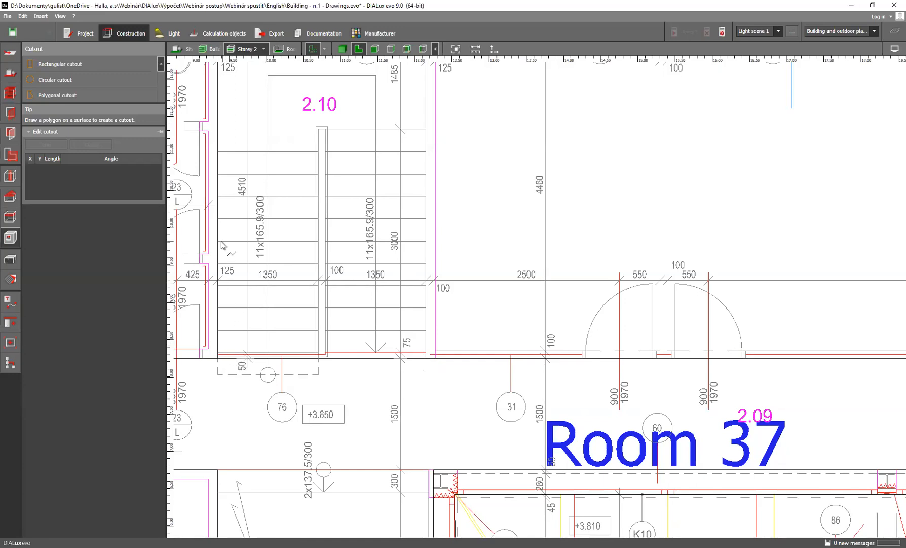
{"action": "left_click", "coordinate": [218, 358]}
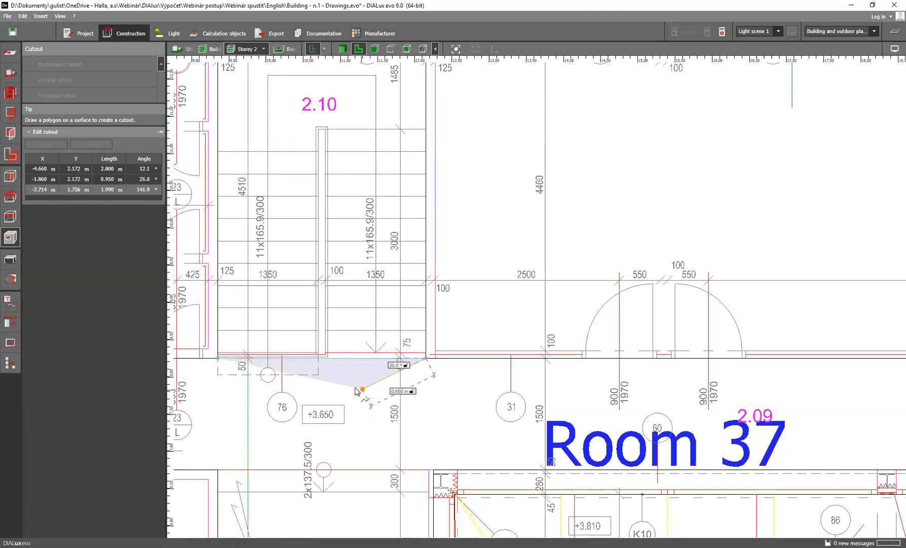
{"action": "left_click", "coordinate": [337, 385]}
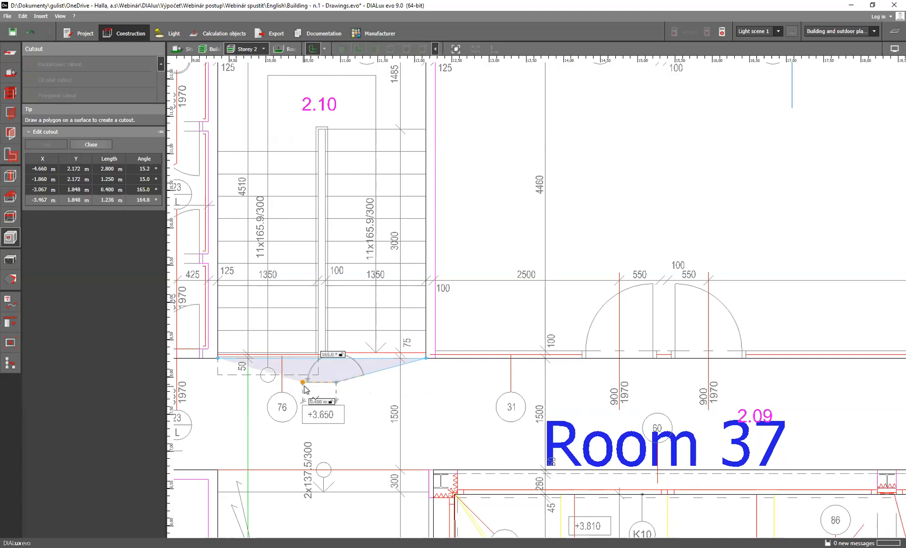
{"action": "left_click", "coordinate": [343, 392]}
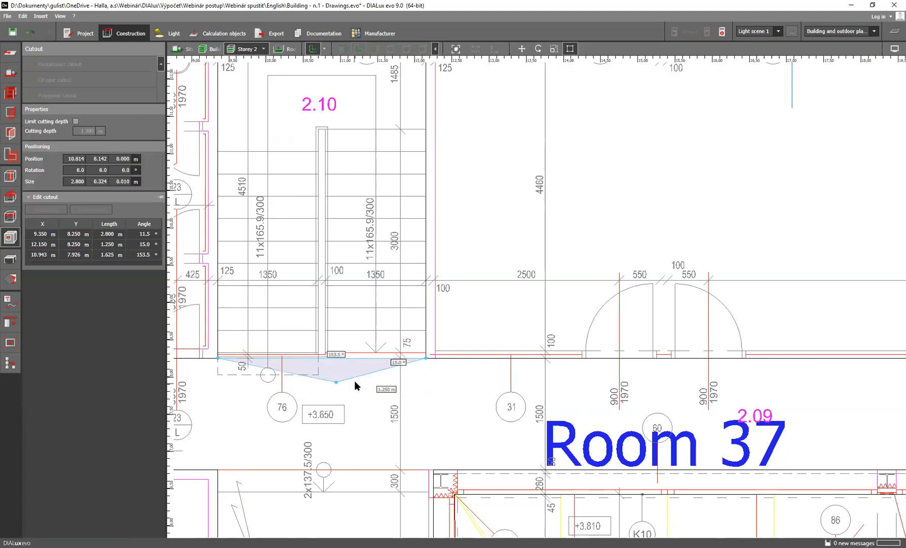
Stretch the cutout 4.825 m up to the stairwell corner at D04 and add a point 2.7 m across at D03
{"action": "left_click_drag", "start_coordinate": [379, 241], "coordinate": [420, 97]}
{"action": "scroll", "coordinate": [420, 98], "scroll_direction": "down", "scroll_amount": 1}
{"action": "middle_click_drag", "start_coordinate": [419, 99], "coordinate": [439, 283]}
{"action": "scroll", "coordinate": [439, 283], "scroll_direction": "up", "scroll_amount": 2}
{"action": "scroll", "coordinate": [440, 287], "scroll_direction": "up", "scroll_amount": 1}
{"action": "left_click_drag", "start_coordinate": [453, 274], "coordinate": [459, 155]}
{"action": "right_click", "coordinate": [390, 285]}
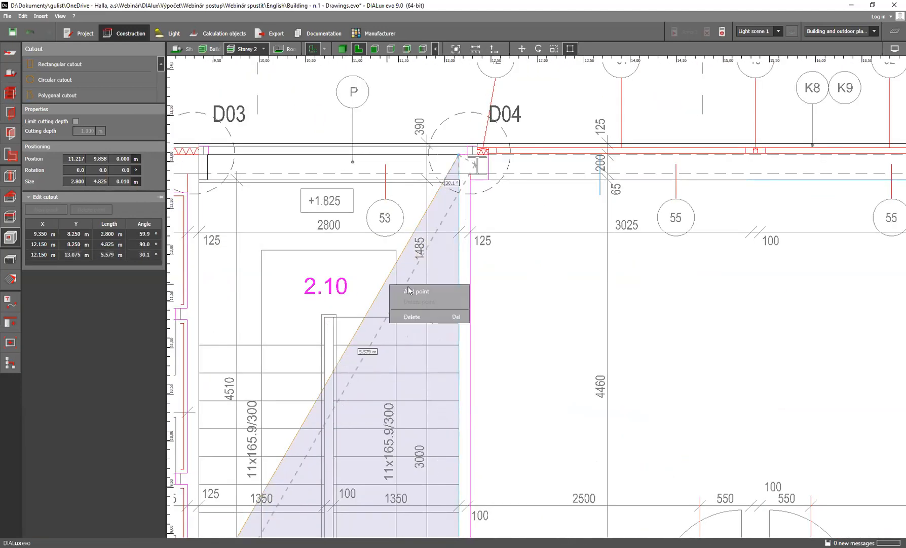
{"action": "left_click", "coordinate": [417, 291]}
{"action": "left_click_drag", "start_coordinate": [387, 284], "coordinate": [209, 155]}
Add two more cutout points to form the 0.265 m by 0.09 m notch at D03 and a 4.56 m stairwell side
{"action": "right_click", "coordinate": [210, 211]}
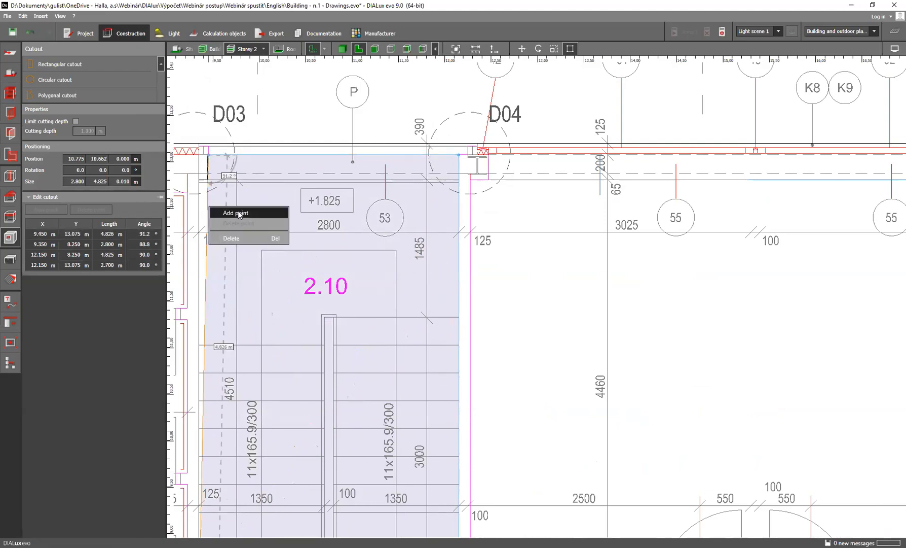
{"action": "left_click", "coordinate": [230, 209]}
{"action": "left_click_drag", "start_coordinate": [208, 210], "coordinate": [205, 170]}
{"action": "right_click", "coordinate": [202, 170]}
{"action": "left_click", "coordinate": [230, 176]}
{"action": "scroll", "coordinate": [209, 156], "scroll_direction": "up", "scroll_amount": 3}
{"action": "scroll", "coordinate": [208, 165], "scroll_direction": "up", "scroll_amount": 3}
{"action": "scroll", "coordinate": [305, 219], "scroll_direction": "down", "scroll_amount": 5}
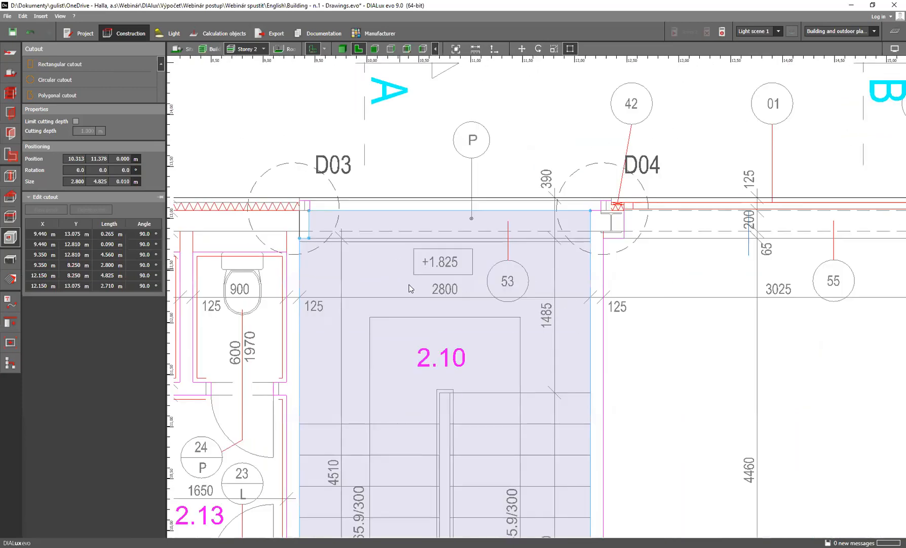
{"action": "middle_click_drag", "start_coordinate": [426, 283], "coordinate": [415, 242]}
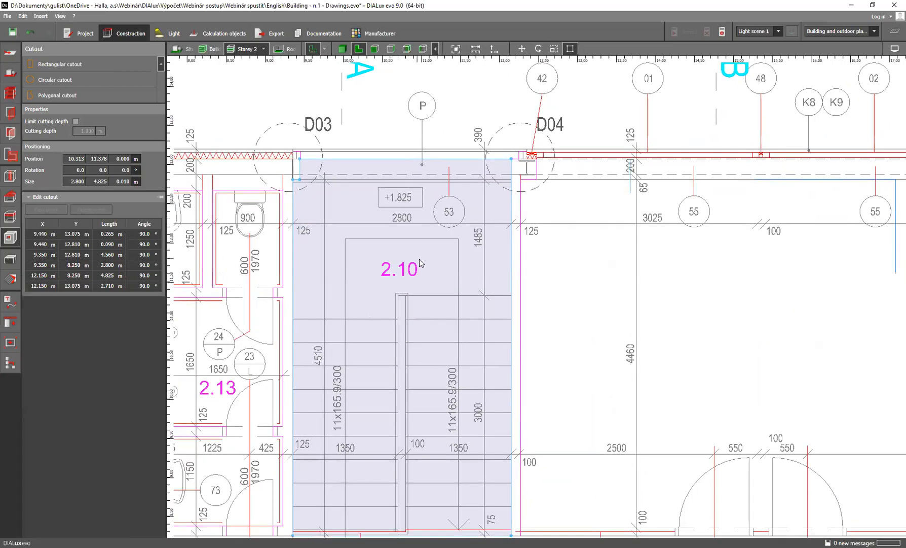
{"action": "scroll", "coordinate": [419, 258], "scroll_direction": "down", "scroll_amount": 2}
{"action": "key", "text": "Escape"}
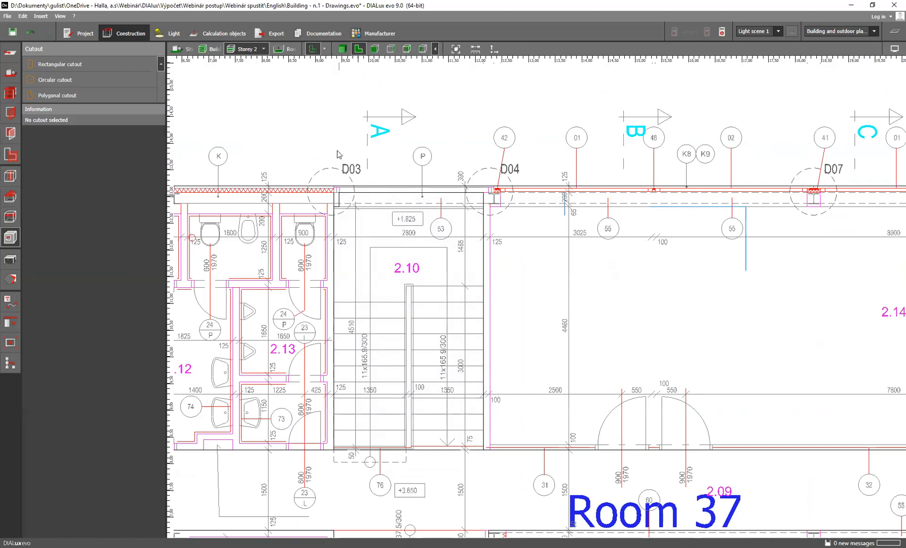
Show the building in 3D, isolate Room 37 and inspect the stairwell floor cutout
{"action": "left_click", "coordinate": [342, 49]}
{"action": "right_click_drag", "start_coordinate": [425, 299], "coordinate": [404, 360]}
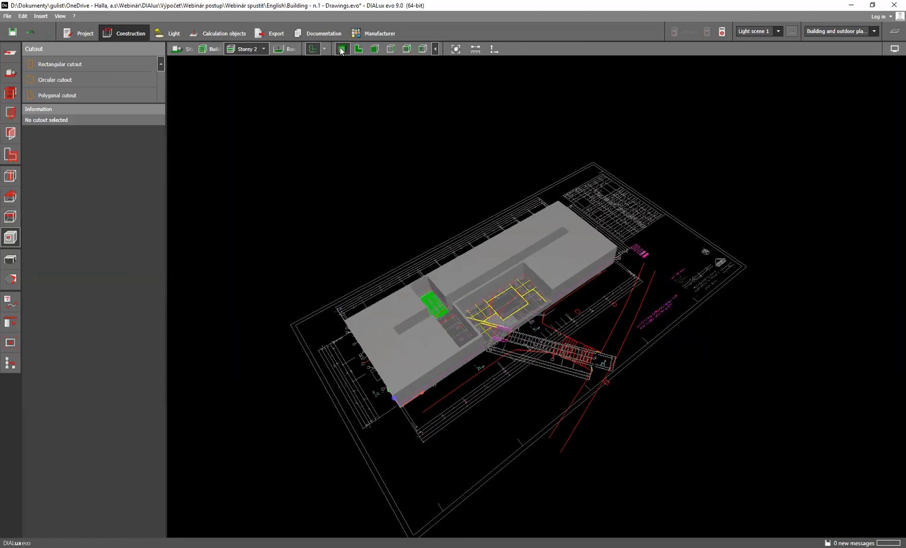
{"action": "left_click", "coordinate": [291, 49]}
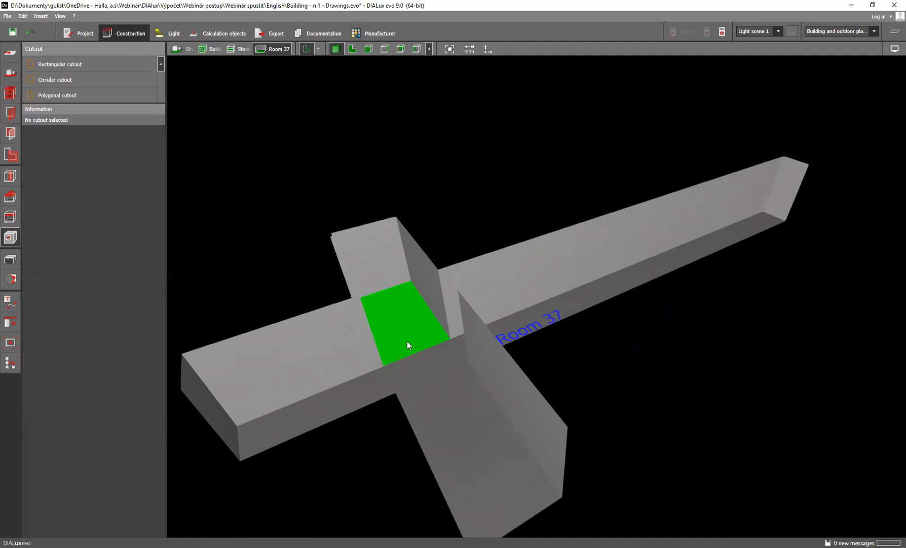
{"action": "left_click", "coordinate": [409, 339]}
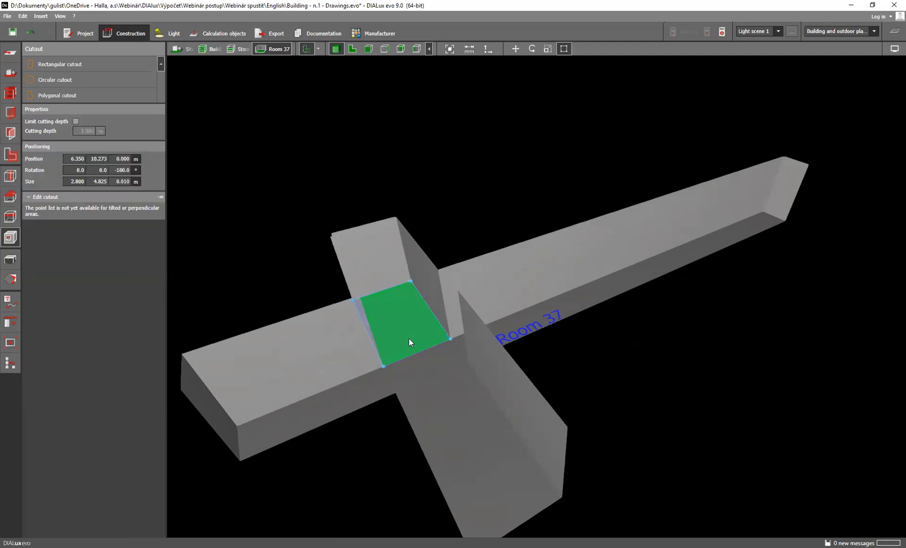
{"action": "left_click", "coordinate": [415, 373]}
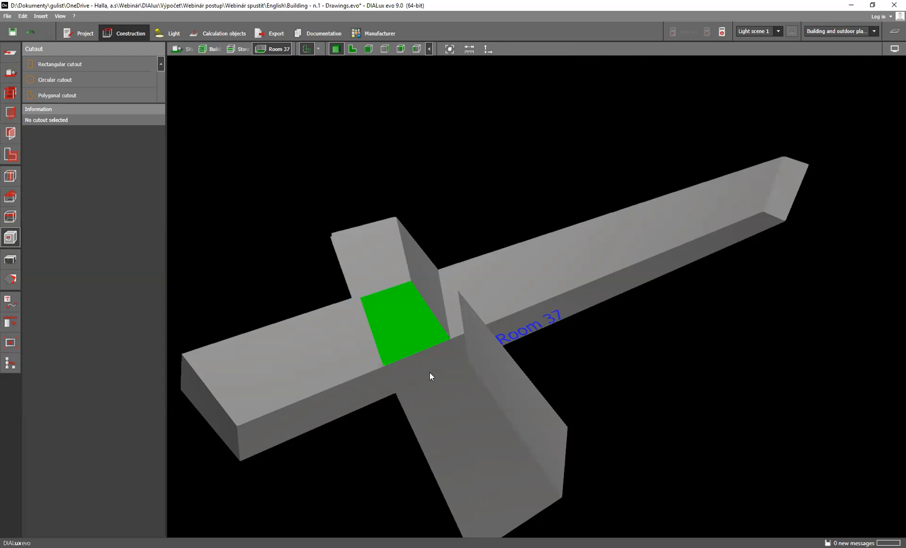
Open the project Building - n.2 - Rooms from the English folder without saving the current project, and show its Storey 2
{"action": "left_click", "coordinate": [7, 16]}
{"action": "mouse_move", "coordinate": [22, 16]}
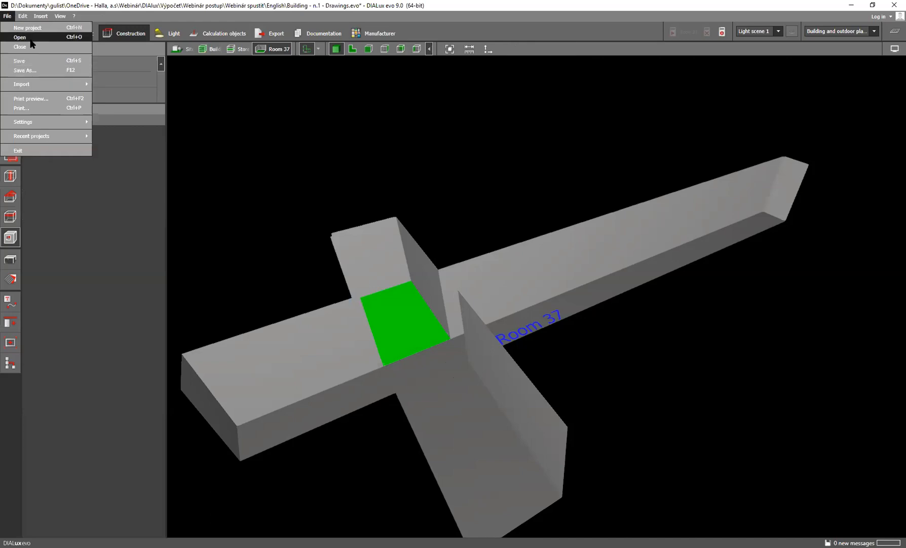
{"action": "left_click", "coordinate": [30, 40]}
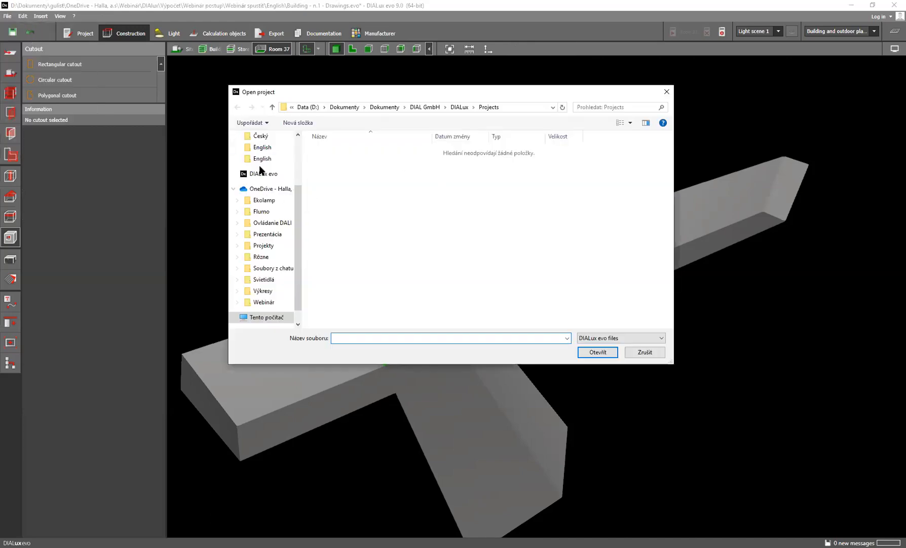
{"action": "left_click", "coordinate": [257, 158]}
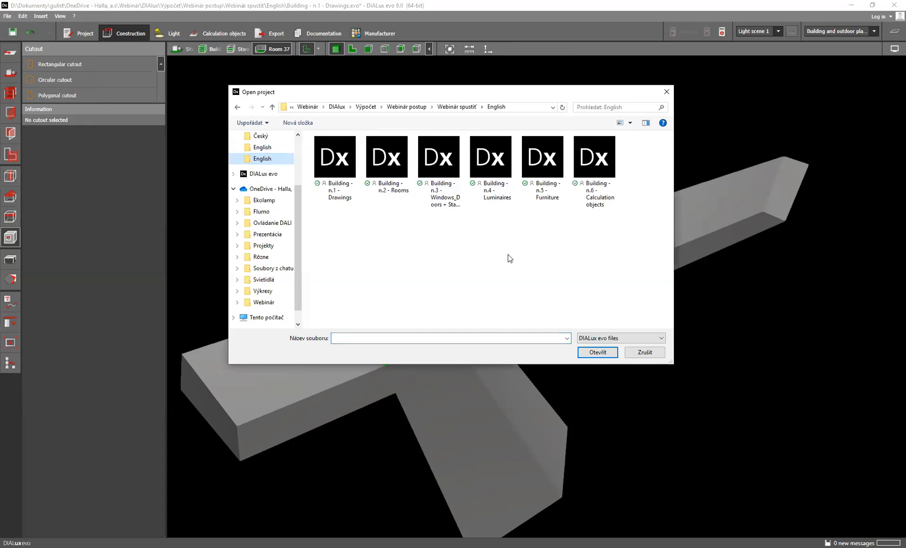
{"action": "left_click", "coordinate": [393, 160]}
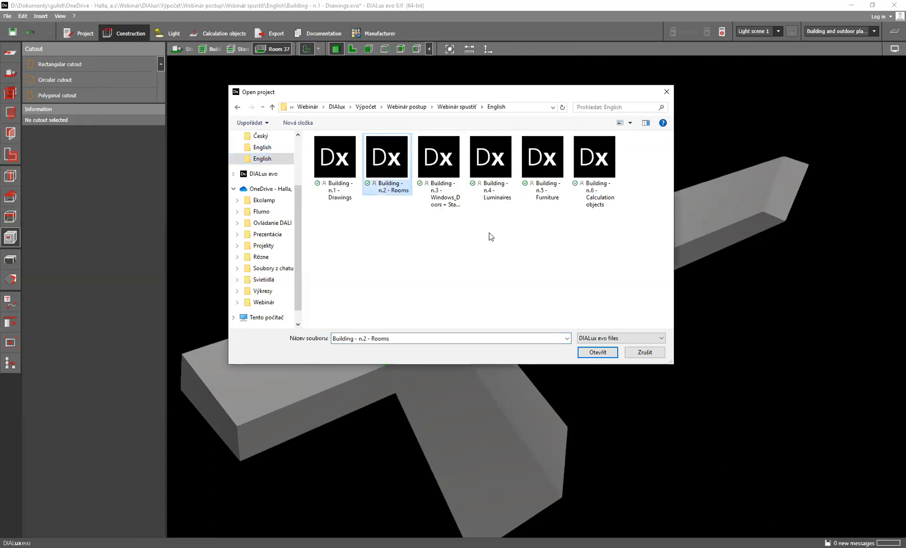
{"action": "left_click", "coordinate": [589, 354]}
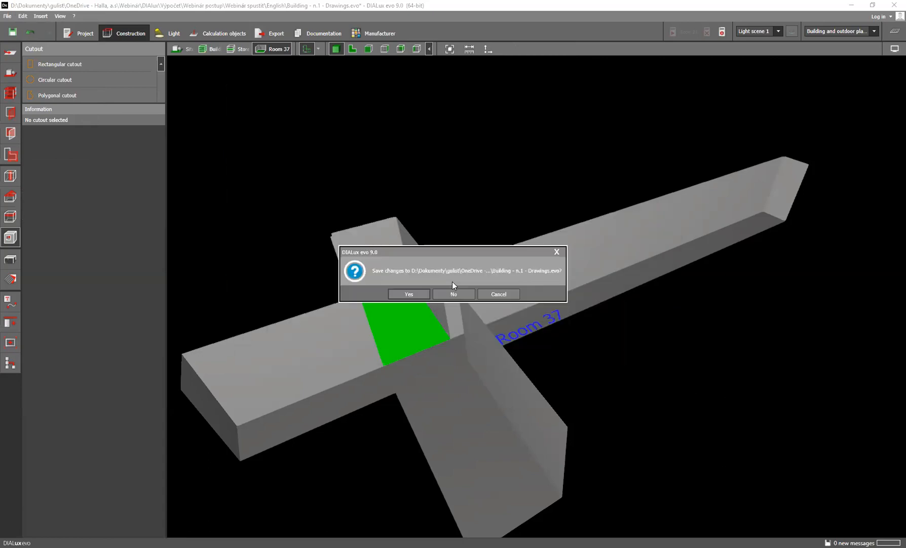
{"action": "left_click", "coordinate": [454, 289]}
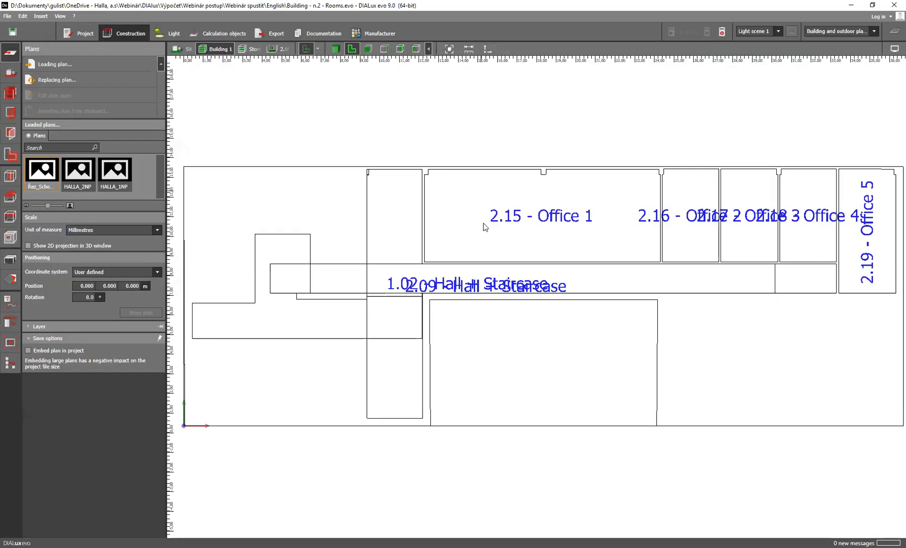
{"action": "left_click", "coordinate": [254, 49]}
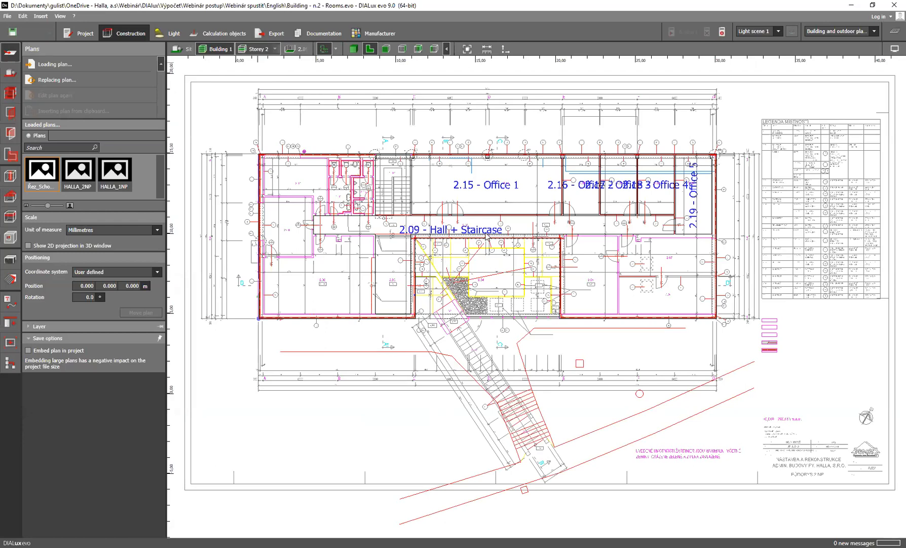
Show Storey 2 in 3D and examine its interior rooms and the area around the staircase opening
{"action": "scroll", "coordinate": [487, 173], "scroll_direction": "up", "scroll_amount": 10}
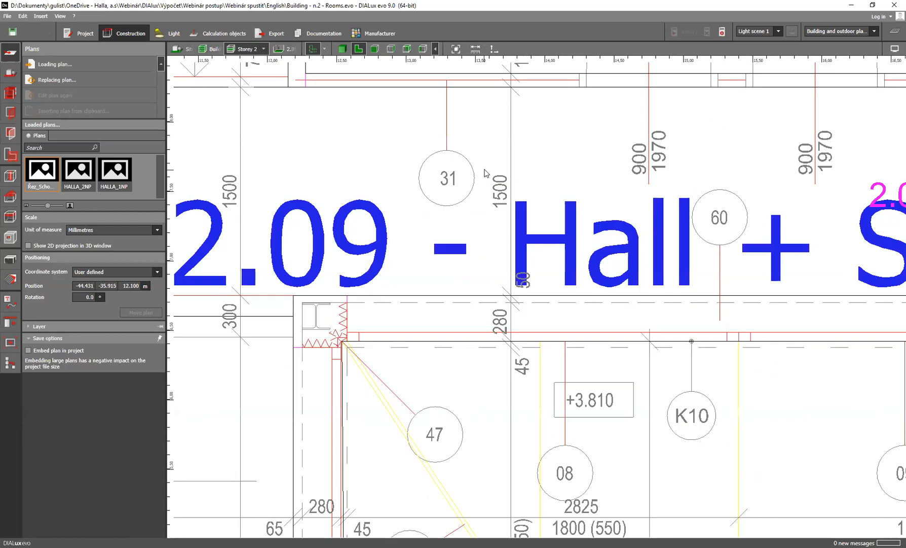
{"action": "scroll", "coordinate": [491, 212], "scroll_direction": "down", "scroll_amount": 10}
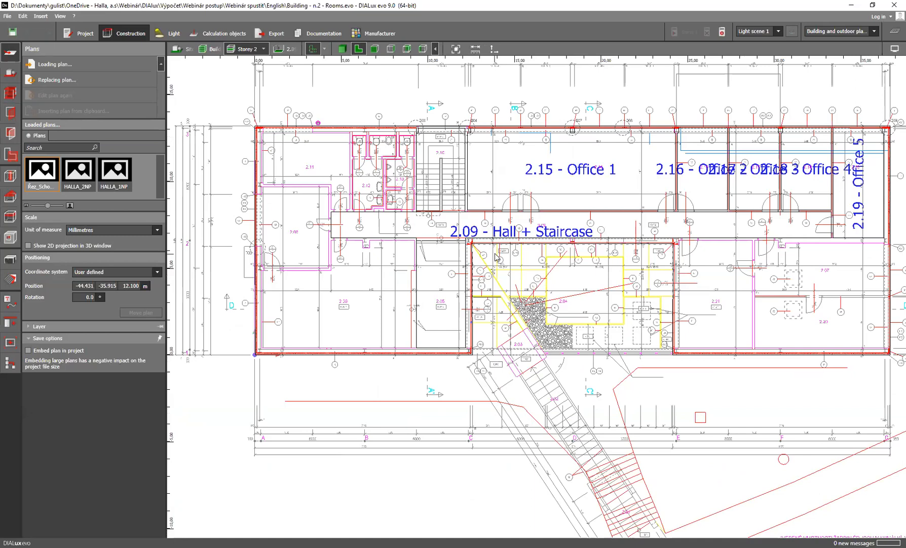
{"action": "left_click", "coordinate": [342, 49]}
{"action": "right_click_drag", "start_coordinate": [450, 299], "coordinate": [519, 363]}
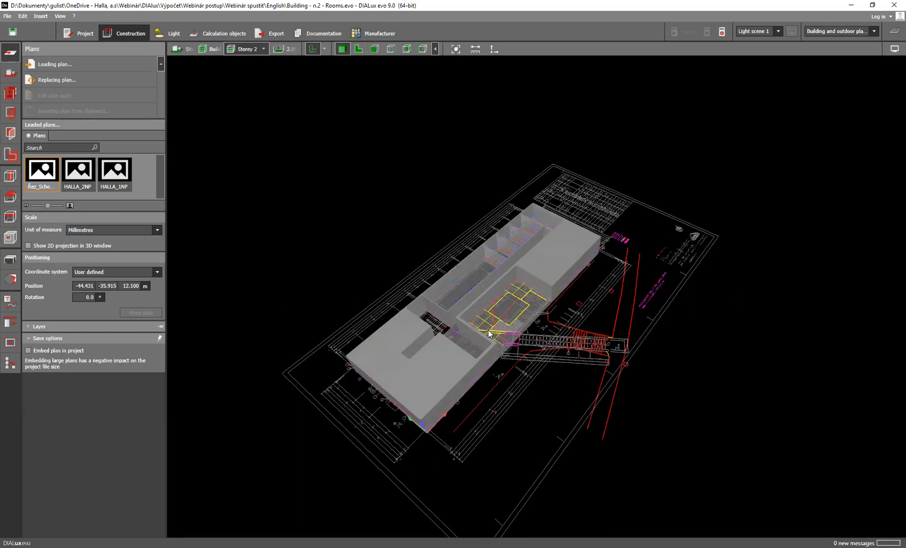
{"action": "scroll", "coordinate": [479, 293], "scroll_direction": "up", "scroll_amount": 4}
{"action": "scroll", "coordinate": [460, 320], "scroll_direction": "up", "scroll_amount": 2}
{"action": "right_click_drag", "start_coordinate": [460, 320], "coordinate": [433, 302]}
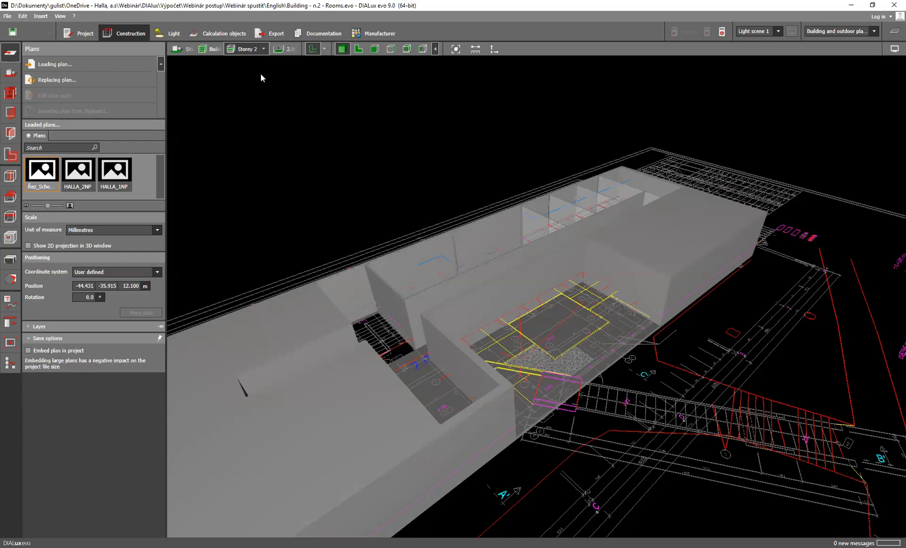
Switch the active level to Storey 1 and show its floor plan around 1.02 - Hall + Staircase
{"action": "left_click", "coordinate": [263, 50]}
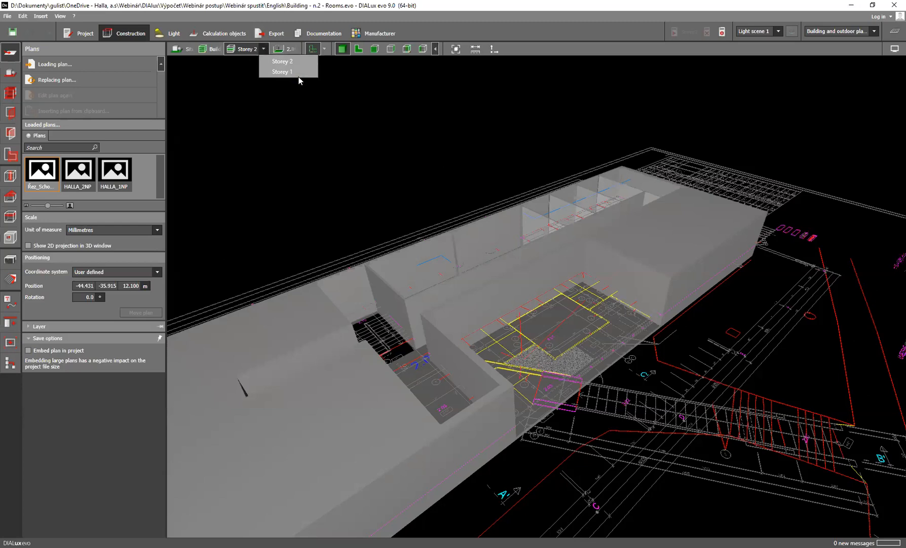
{"action": "left_click", "coordinate": [298, 72]}
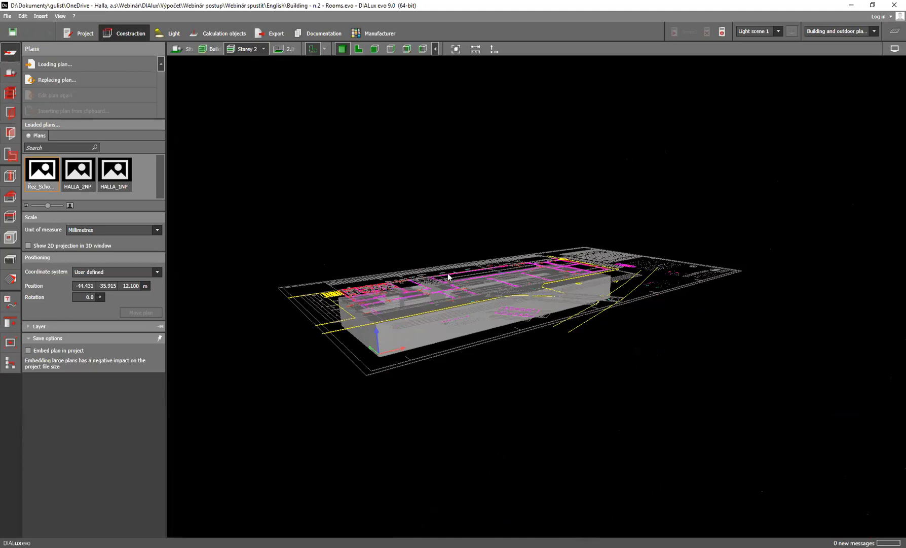
{"action": "scroll", "coordinate": [358, 162], "scroll_direction": "up", "scroll_amount": 3}
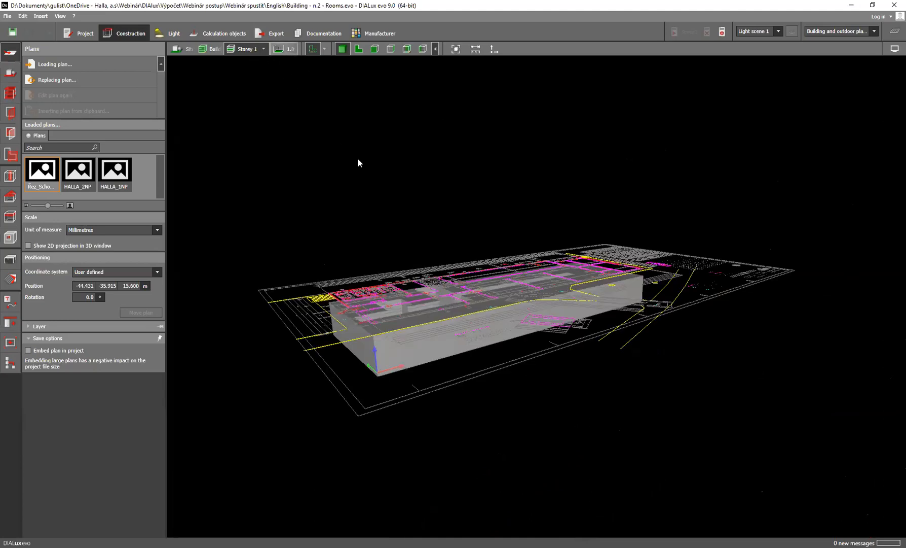
{"action": "scroll", "coordinate": [465, 311], "scroll_direction": "up", "scroll_amount": 4}
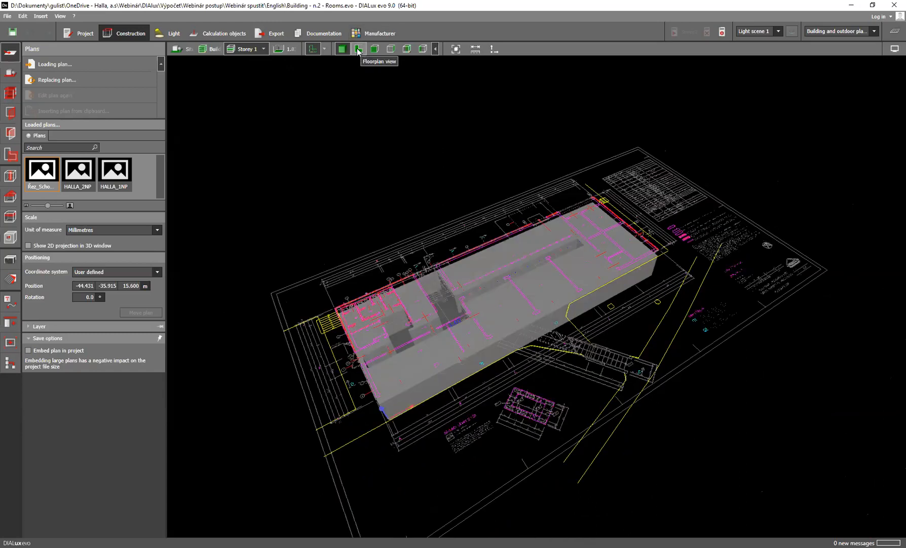
{"action": "left_click", "coordinate": [358, 50]}
{"action": "scroll", "coordinate": [451, 278], "scroll_direction": "up", "scroll_amount": 4}
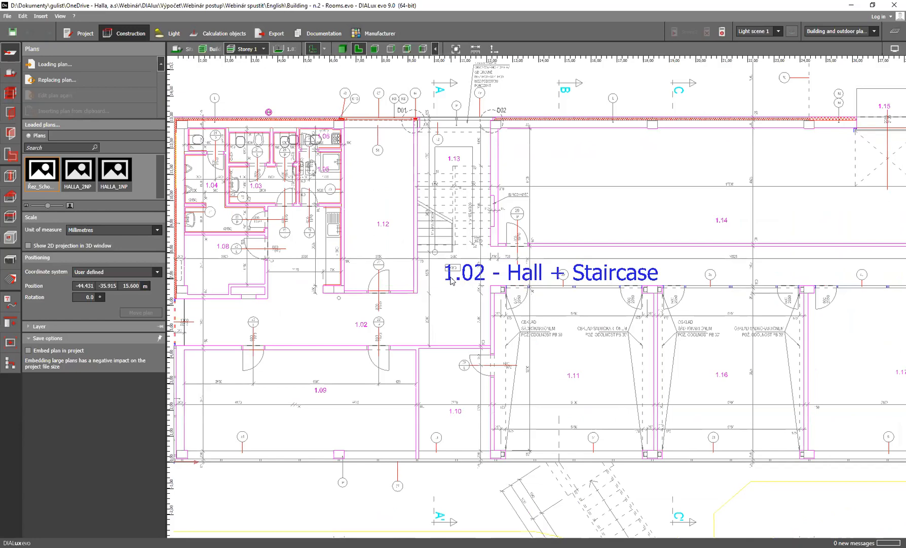
{"action": "scroll", "coordinate": [450, 278], "scroll_direction": "up", "scroll_amount": 1}
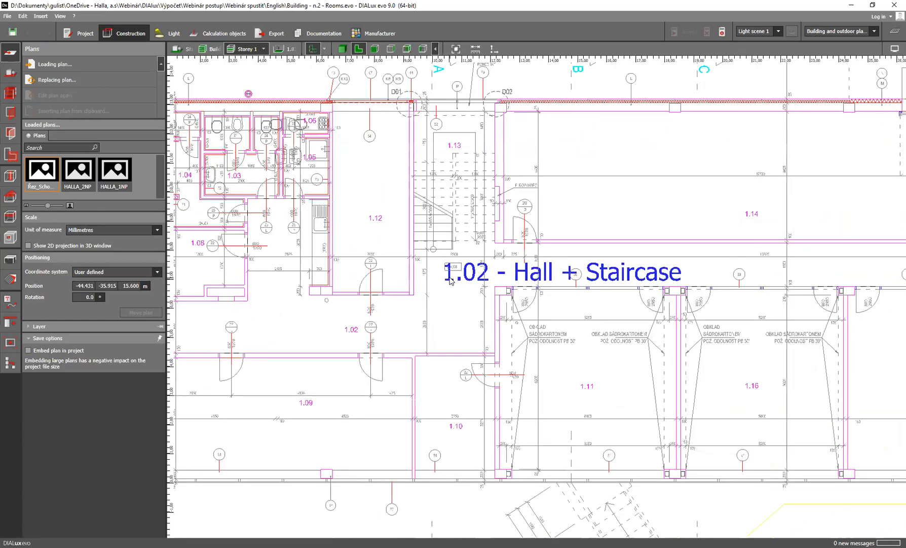
Display the staircase section plan Řez_Schodiště and hide the HALLA_1NP plan, leaving only the section drawing visible
{"action": "left_click", "coordinate": [325, 49]}
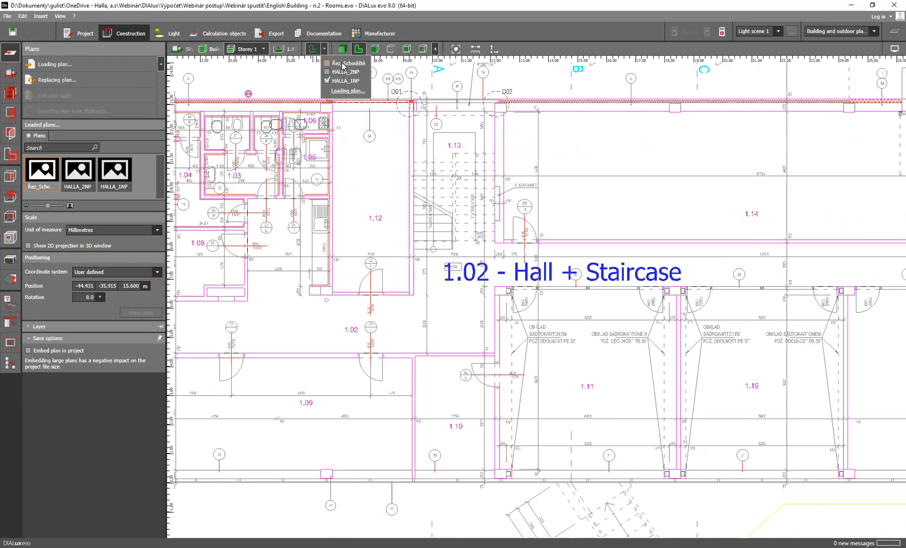
{"action": "left_click", "coordinate": [342, 63]}
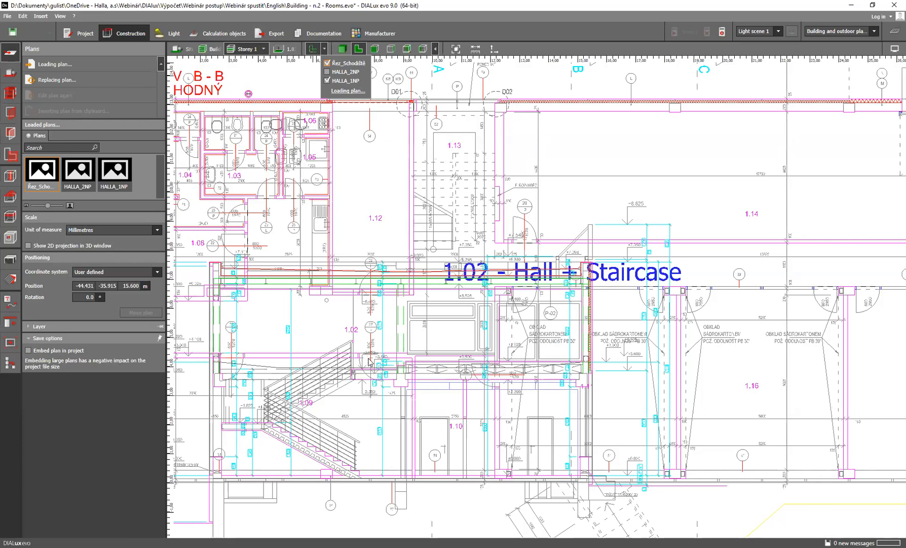
{"action": "left_click", "coordinate": [327, 62]}
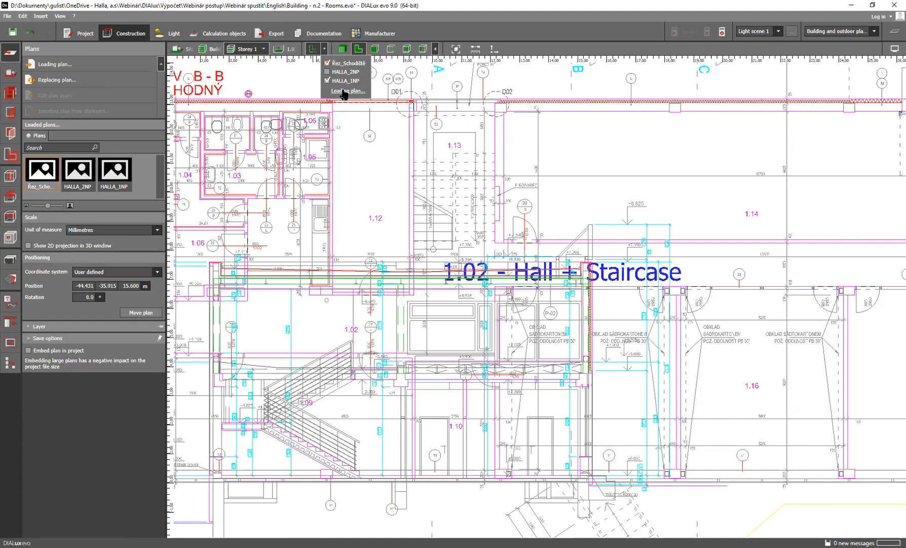
{"action": "left_click", "coordinate": [328, 81]}
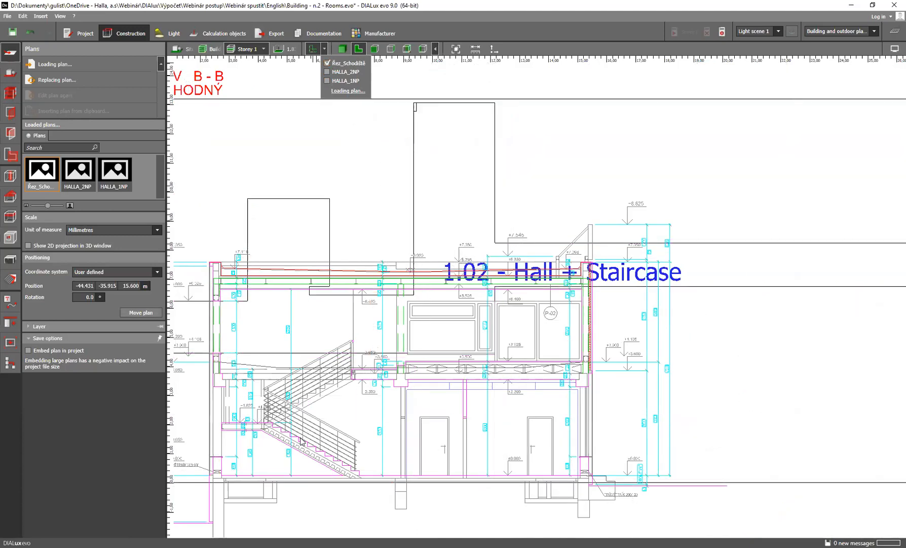
{"action": "scroll", "coordinate": [356, 380], "scroll_direction": "up", "scroll_amount": 3}
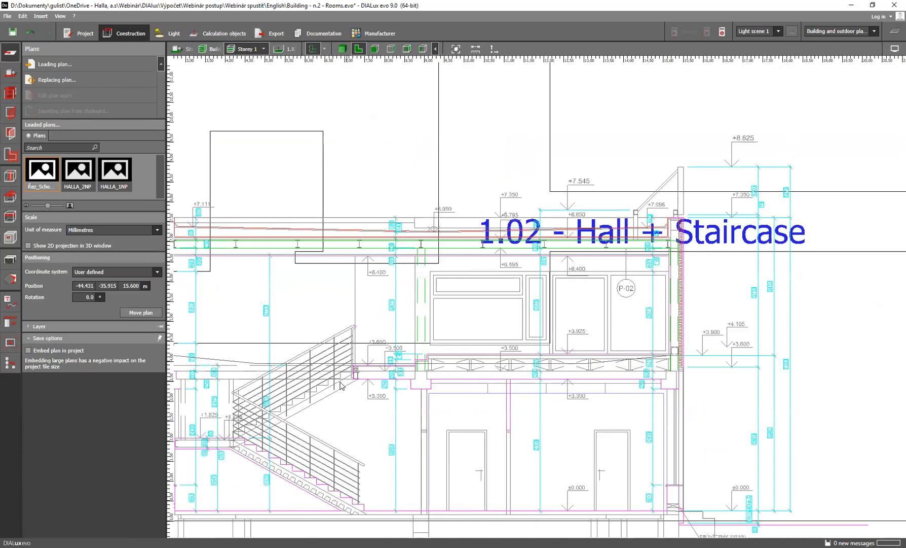
{"action": "middle_click_drag", "start_coordinate": [375, 357], "coordinate": [408, 311]}
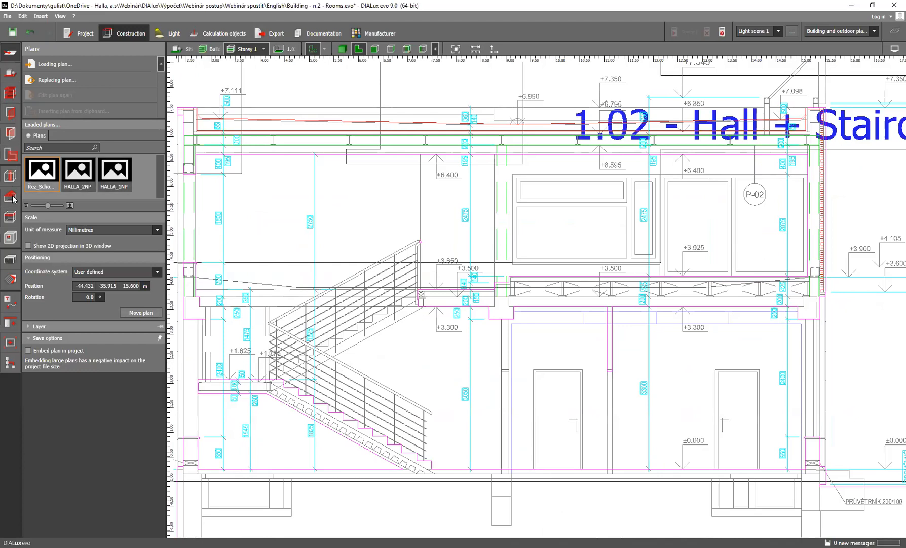
Start an extrusion body at the foot of the lower stair flight and trace the first three risers and two treads on the section drawing
{"action": "left_click", "coordinate": [10, 262]}
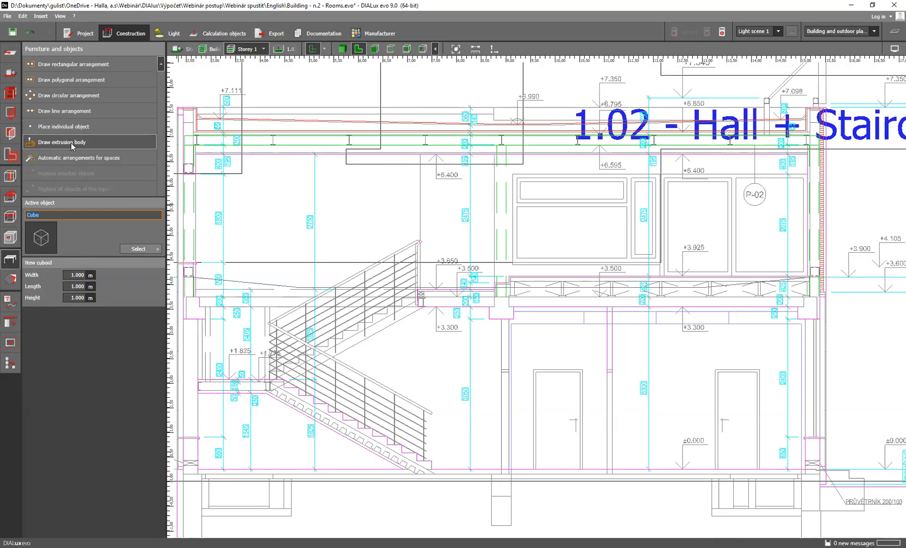
{"action": "left_click", "coordinate": [83, 145]}
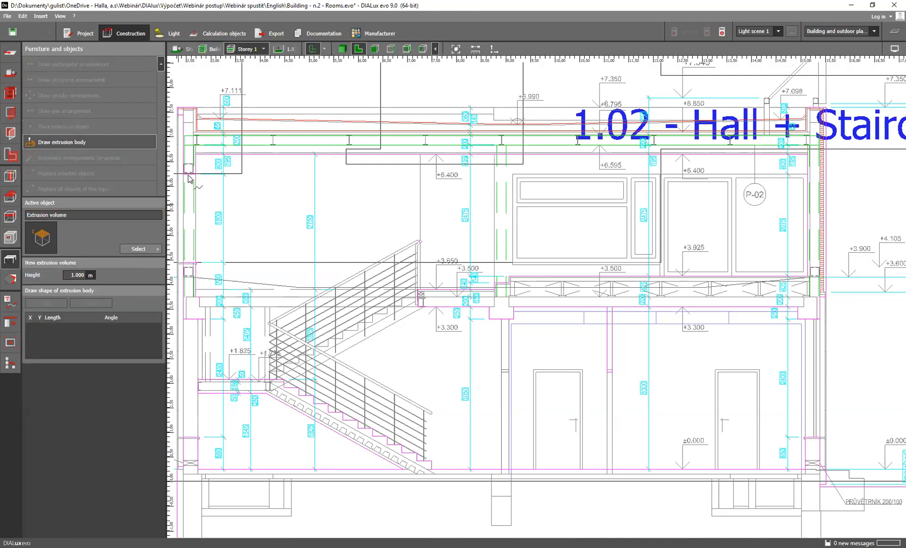
{"action": "scroll", "coordinate": [437, 474], "scroll_direction": "up", "scroll_amount": 3}
{"action": "scroll", "coordinate": [436, 474], "scroll_direction": "up", "scroll_amount": 2}
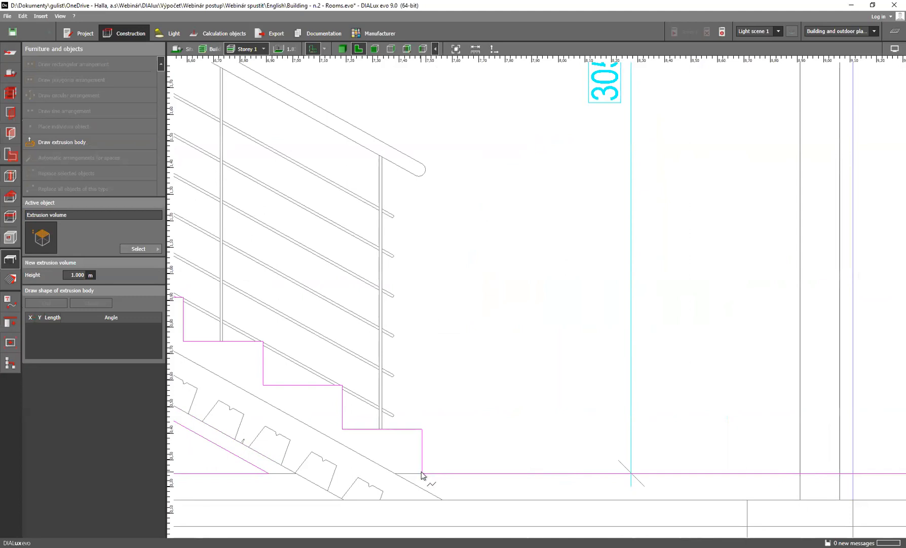
{"action": "left_click", "coordinate": [422, 473]}
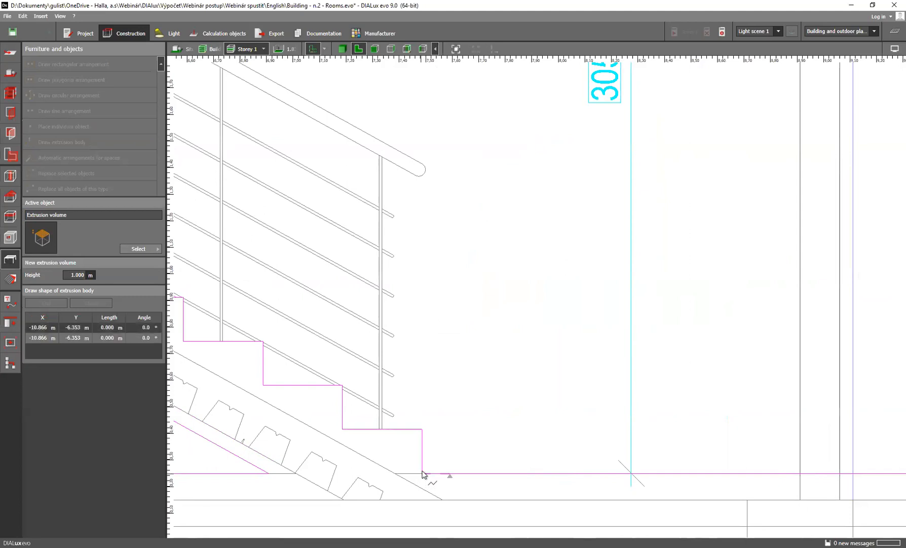
{"action": "left_click", "coordinate": [422, 429]}
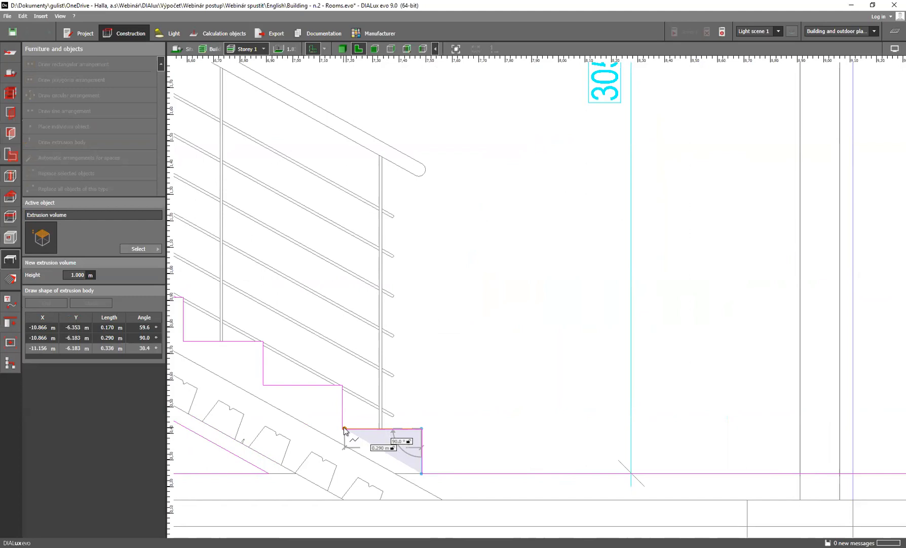
{"action": "left_click", "coordinate": [342, 429]}
{"action": "left_click", "coordinate": [343, 385]}
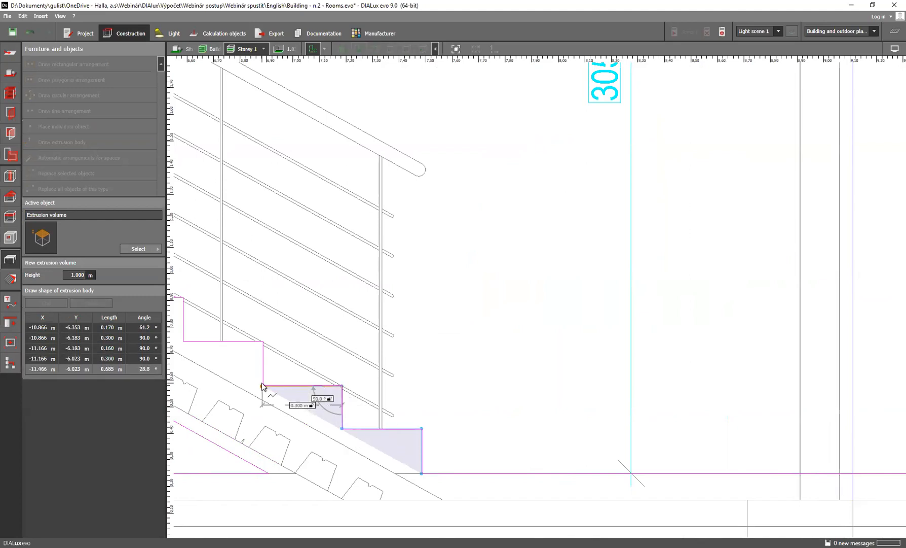
{"action": "left_click", "coordinate": [262, 386]}
{"action": "left_click", "coordinate": [256, 341]}
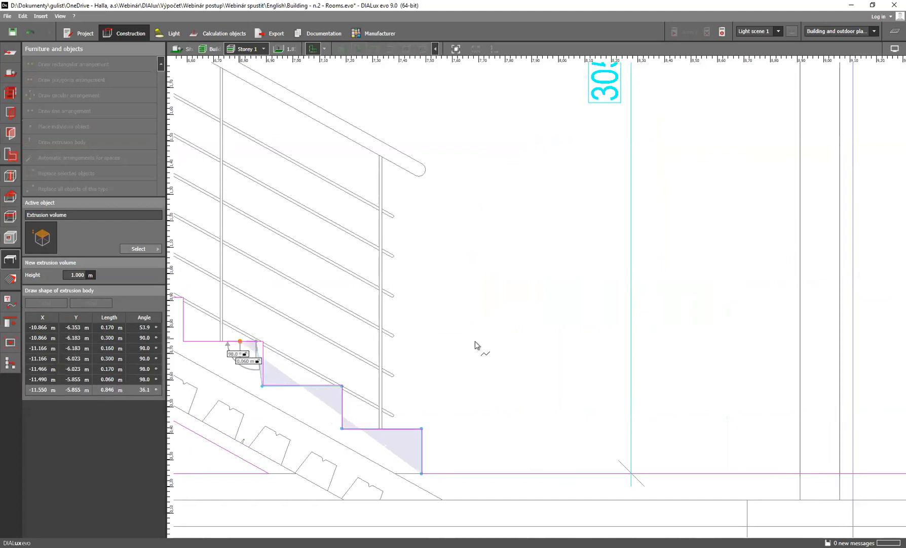
Continue the stair outline upwards from the third tread to the inner corner of the sixth tread, with treads about 0.3 m deep
{"action": "scroll", "coordinate": [476, 345], "scroll_direction": "down", "scroll_amount": 2}
{"action": "left_click", "coordinate": [183, 341]}
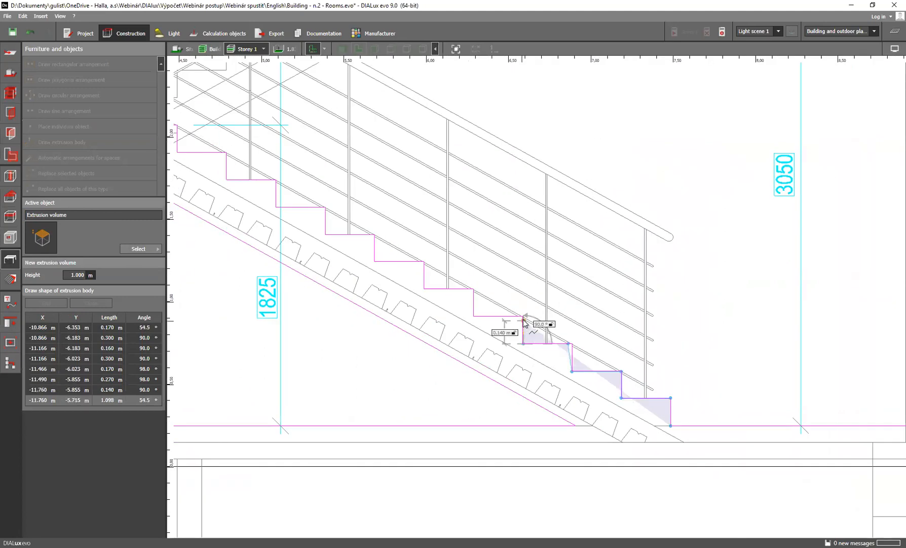
{"action": "left_click", "coordinate": [524, 315]}
{"action": "left_click", "coordinate": [474, 316]}
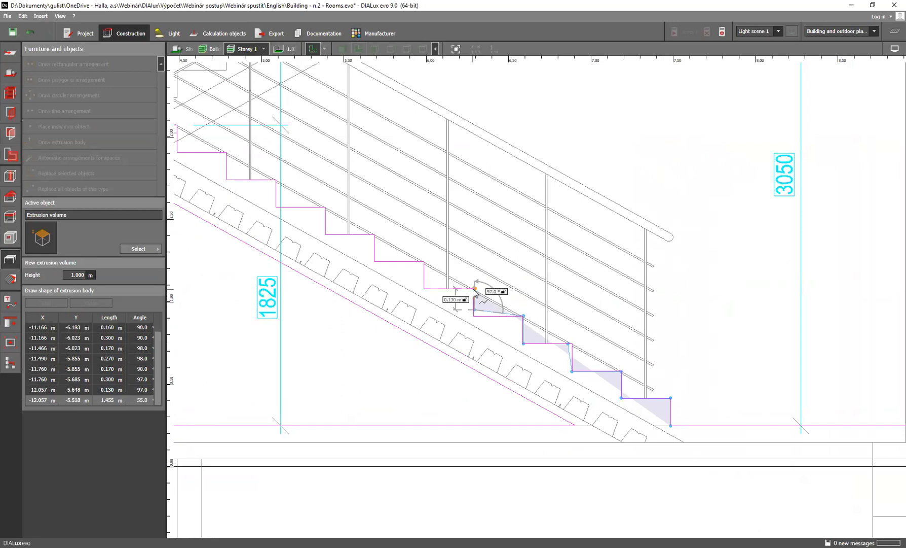
{"action": "left_click", "coordinate": [474, 289]}
{"action": "left_click", "coordinate": [424, 289]}
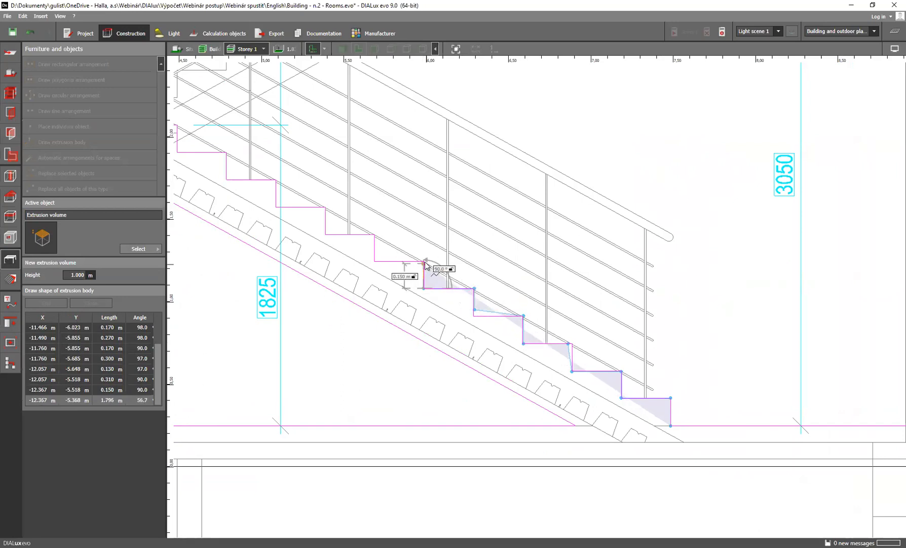
{"action": "left_click", "coordinate": [424, 261]}
{"action": "left_click", "coordinate": [376, 261]}
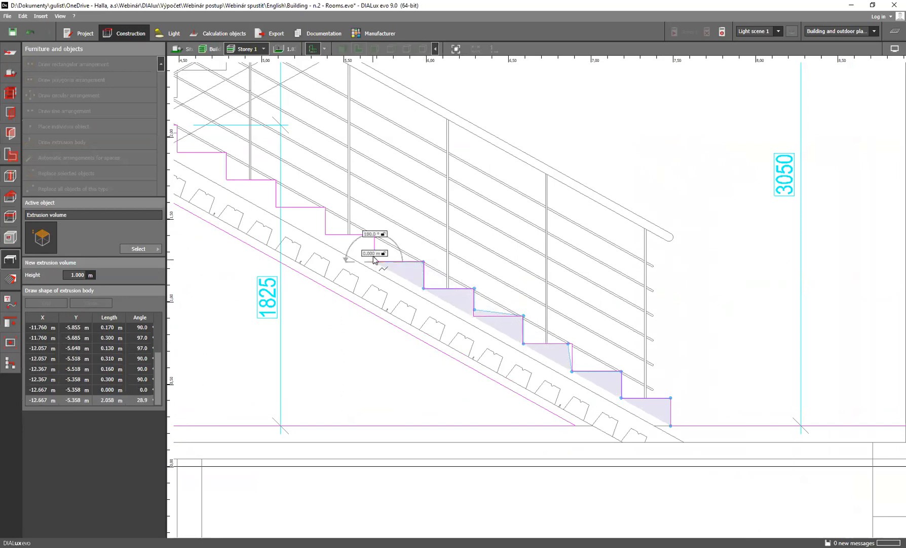
Trace the seventh to ninth steps of the lower flight, with risers about 0.17 m high and treads about 0.3 m deep
{"action": "left_click", "coordinate": [375, 233]}
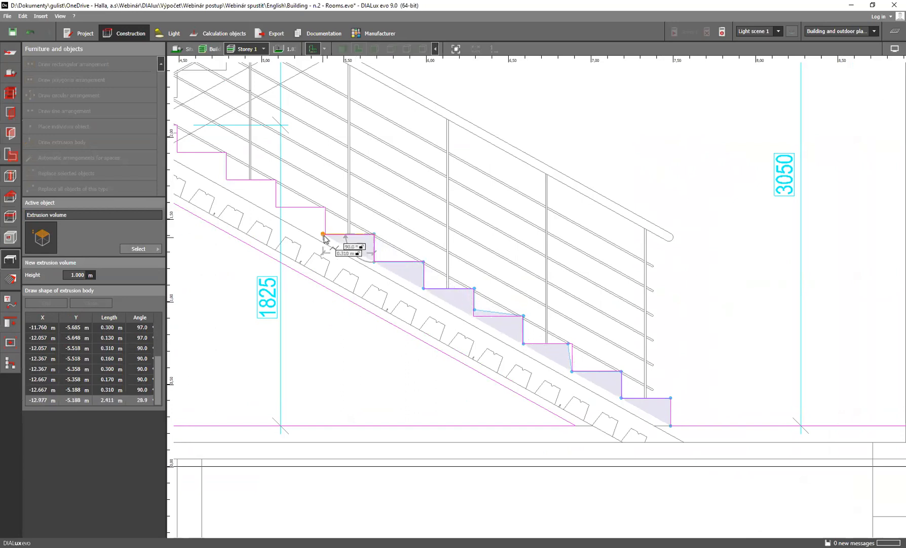
{"action": "left_click", "coordinate": [325, 234]}
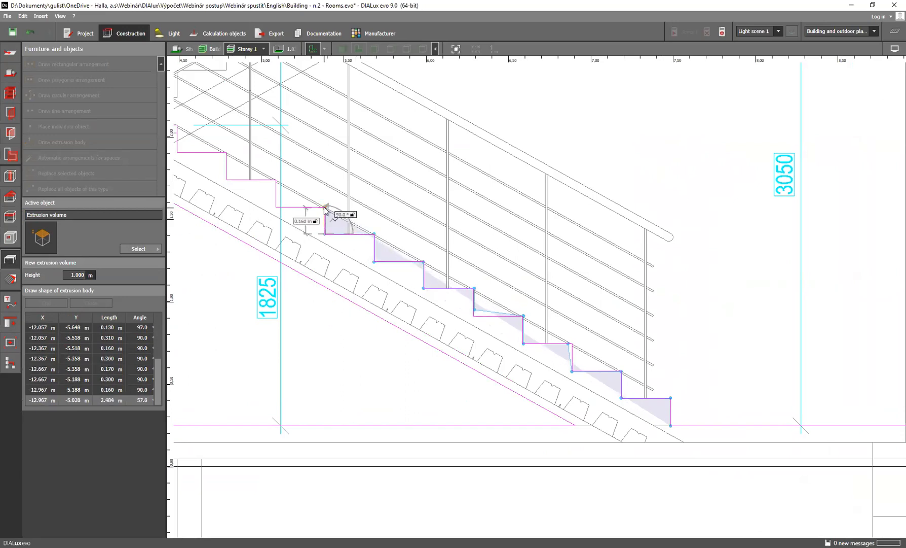
{"action": "left_click", "coordinate": [324, 206]}
{"action": "left_click", "coordinate": [276, 206]}
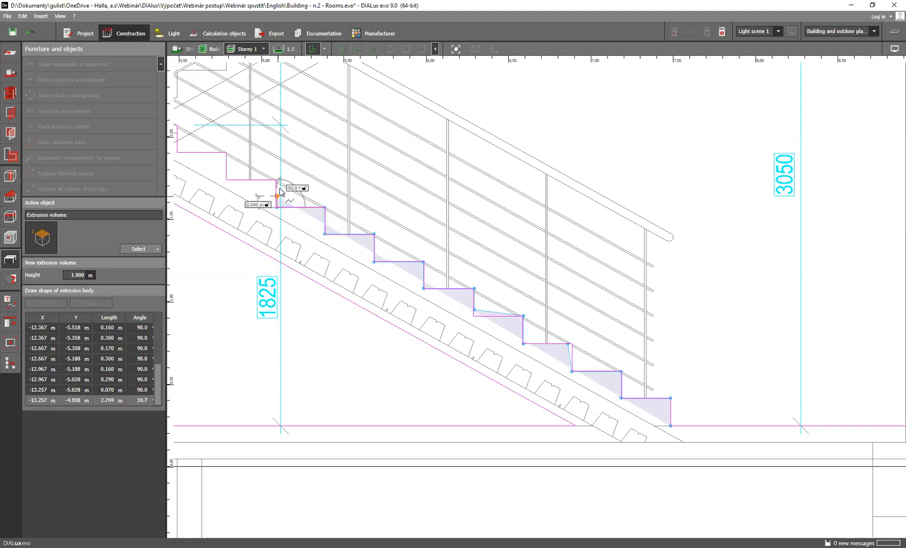
{"action": "left_click", "coordinate": [278, 180]}
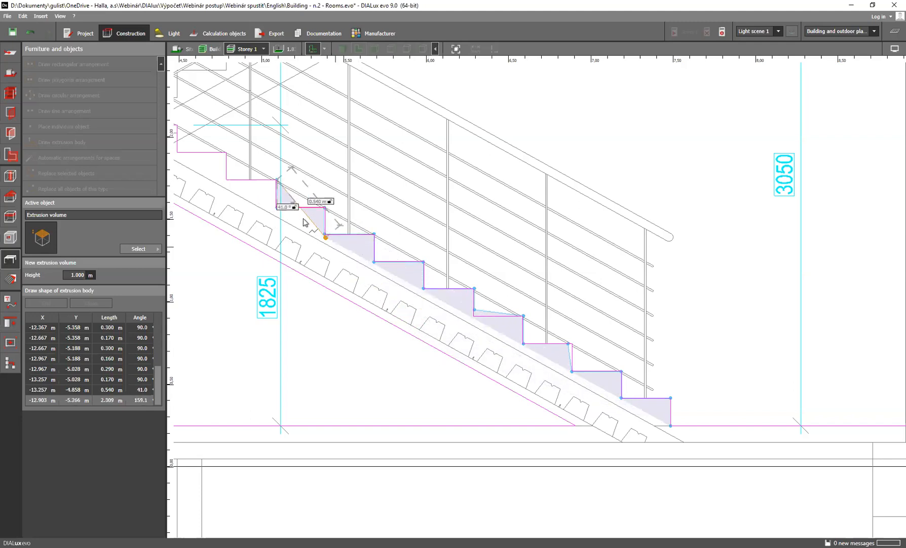
{"action": "scroll", "coordinate": [284, 224], "scroll_direction": "down", "scroll_amount": 2}
{"action": "scroll", "coordinate": [385, 339], "scroll_direction": "up", "scroll_amount": 4}
{"action": "left_click", "coordinate": [379, 330]}
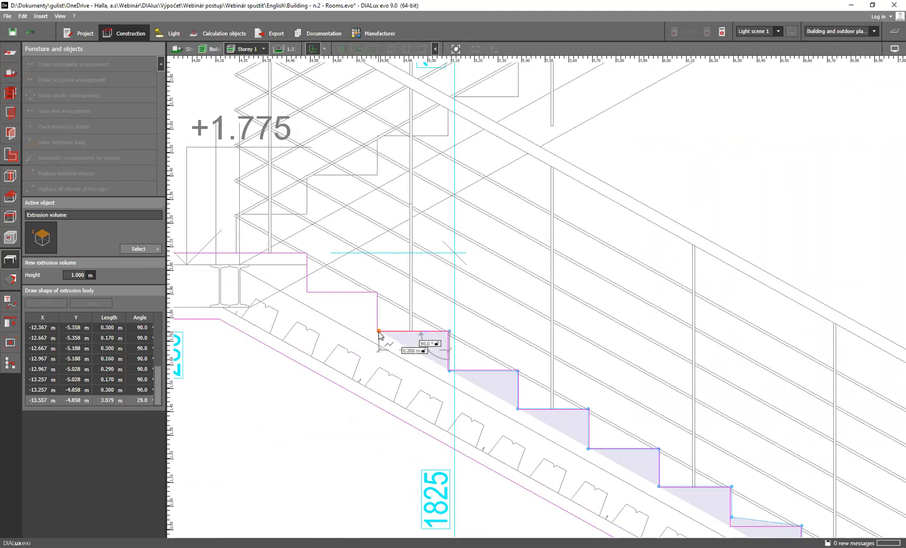
Trace the last two steps of the lower flight, the landing edge about 0.39 m long, and its end face about 0.28 m down
{"action": "left_click", "coordinate": [379, 292]}
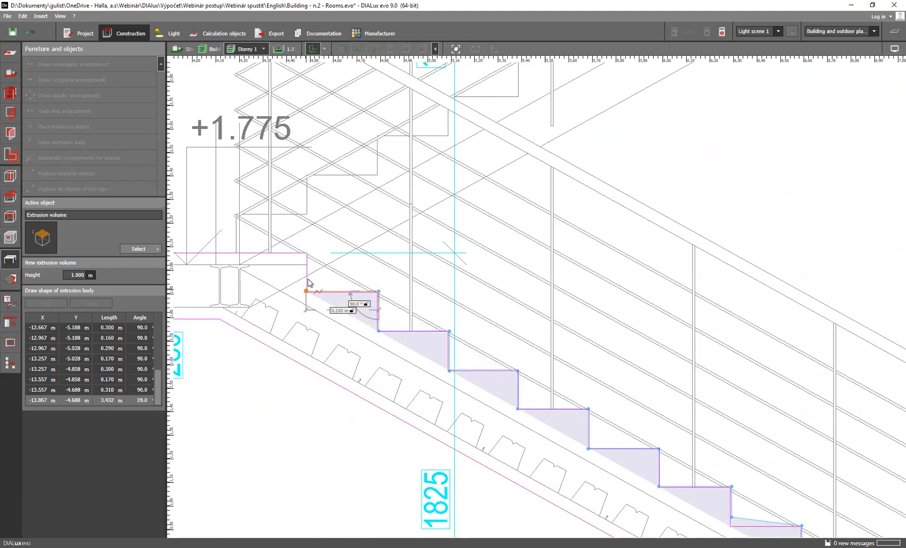
{"action": "left_click", "coordinate": [306, 292]}
{"action": "left_click", "coordinate": [307, 254]}
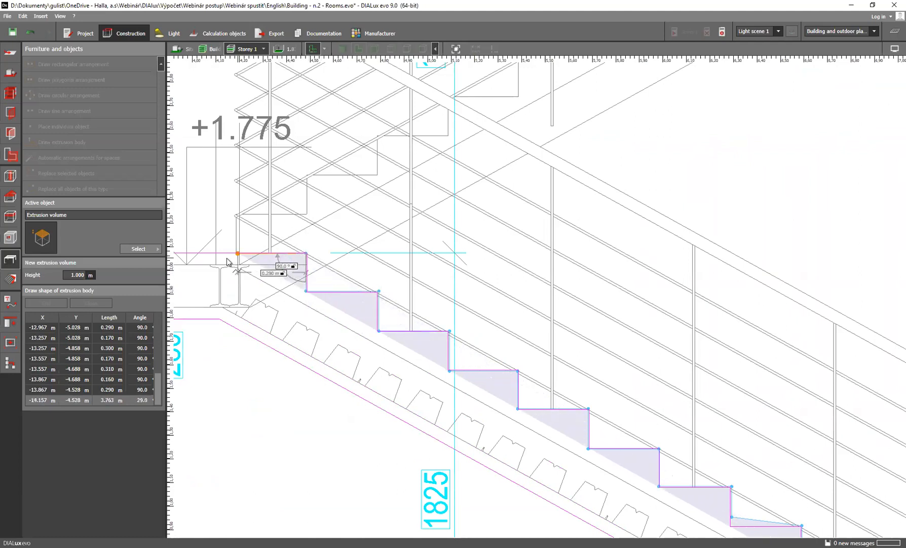
{"action": "left_click", "coordinate": [214, 254]}
{"action": "left_click", "coordinate": [218, 318]}
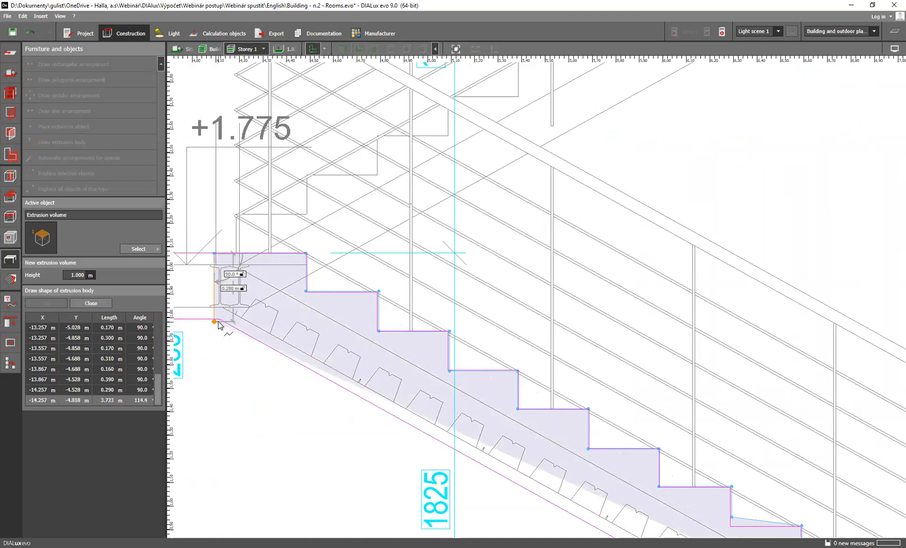
{"action": "left_click", "coordinate": [221, 319]}
Draw the sloping underside of the flight, about 3.19 m long, down to the floor line and close the polygon
{"action": "scroll", "coordinate": [538, 490], "scroll_direction": "down", "scroll_amount": 1}
{"action": "middle_click_drag", "start_coordinate": [531, 484], "coordinate": [437, 375]}
{"action": "scroll", "coordinate": [437, 375], "scroll_direction": "down", "scroll_amount": 2}
{"action": "scroll", "coordinate": [611, 474], "scroll_direction": "up", "scroll_amount": 2}
{"action": "scroll", "coordinate": [612, 475], "scroll_direction": "up", "scroll_amount": 1}
{"action": "left_click", "coordinate": [592, 470]}
{"action": "right_click", "coordinate": [589, 470]}
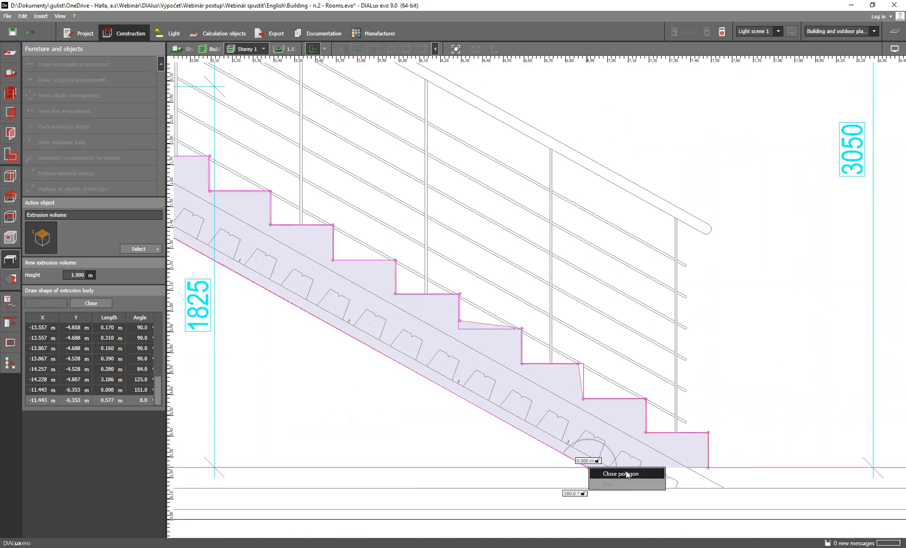
{"action": "left_click", "coordinate": [621, 474]}
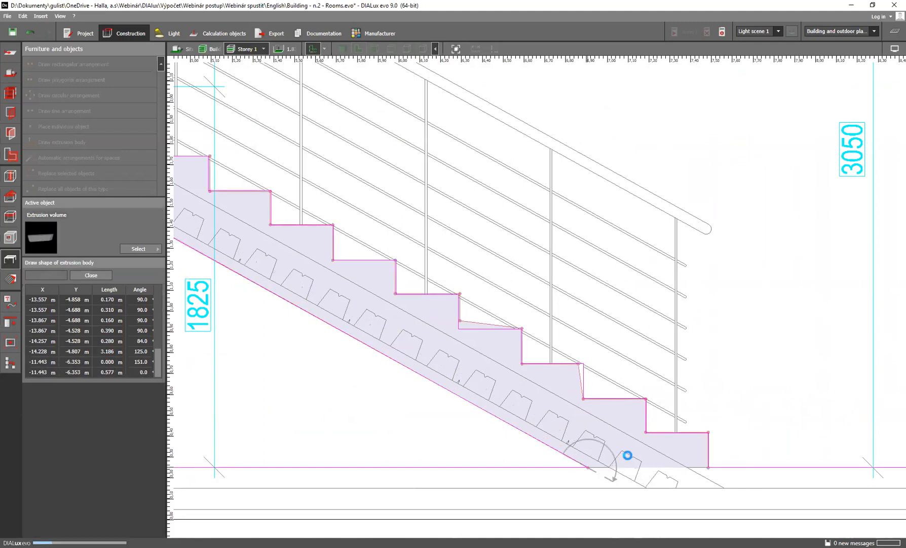
Move the stair extrusion body from the section drawing into room 1.02 Hall + Staircase, at about X 11.5 m, Y 8.4 m
{"action": "scroll", "coordinate": [532, 310], "scroll_direction": "down", "scroll_amount": 6}
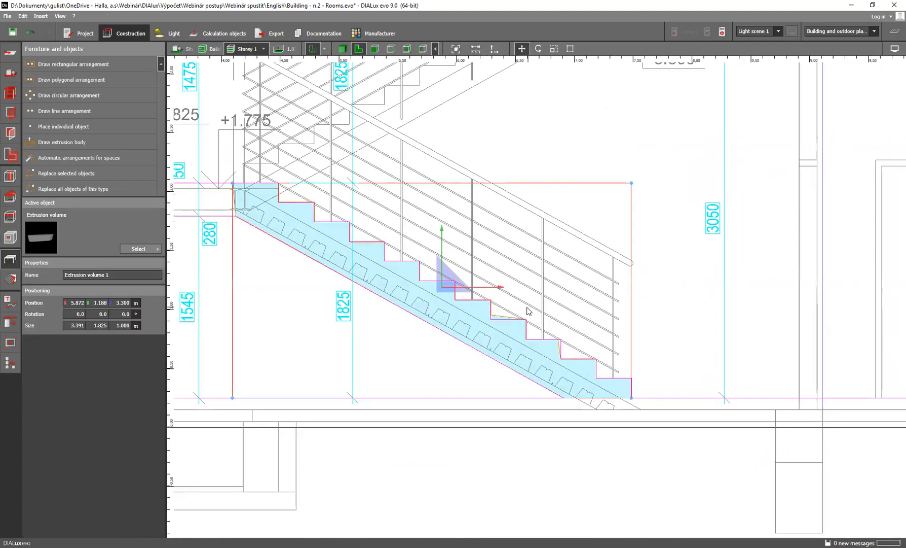
{"action": "scroll", "coordinate": [556, 266], "scroll_direction": "up", "scroll_amount": 3}
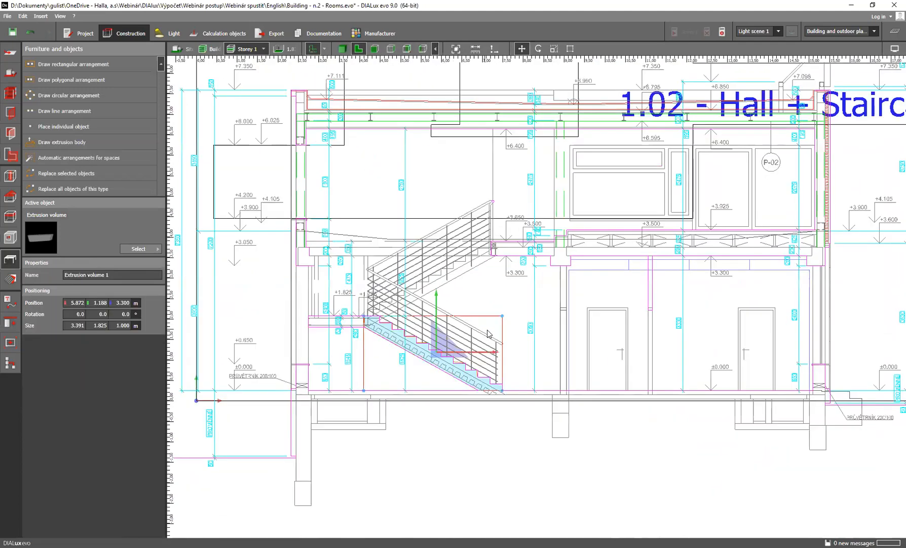
{"action": "scroll", "coordinate": [490, 334], "scroll_direction": "up", "scroll_amount": 2}
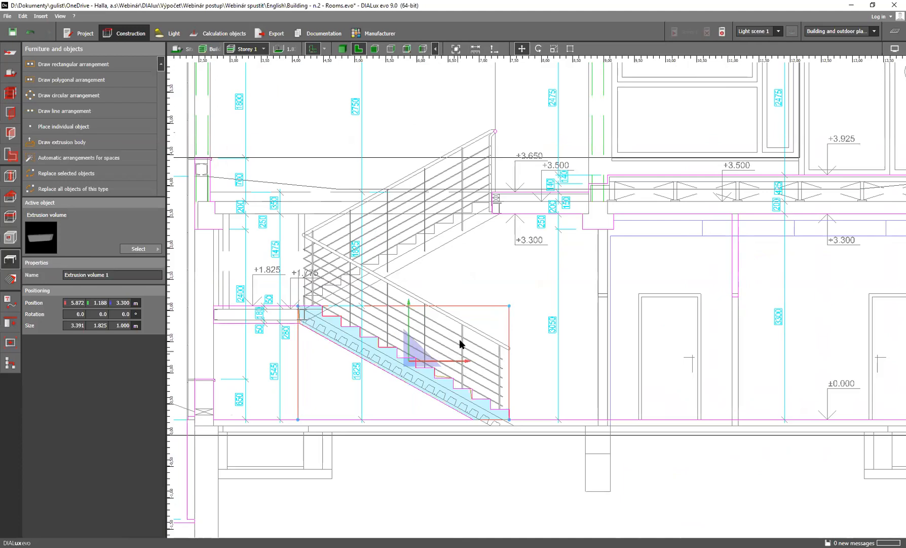
{"action": "left_click", "coordinate": [431, 372]}
{"action": "left_click", "coordinate": [411, 368]}
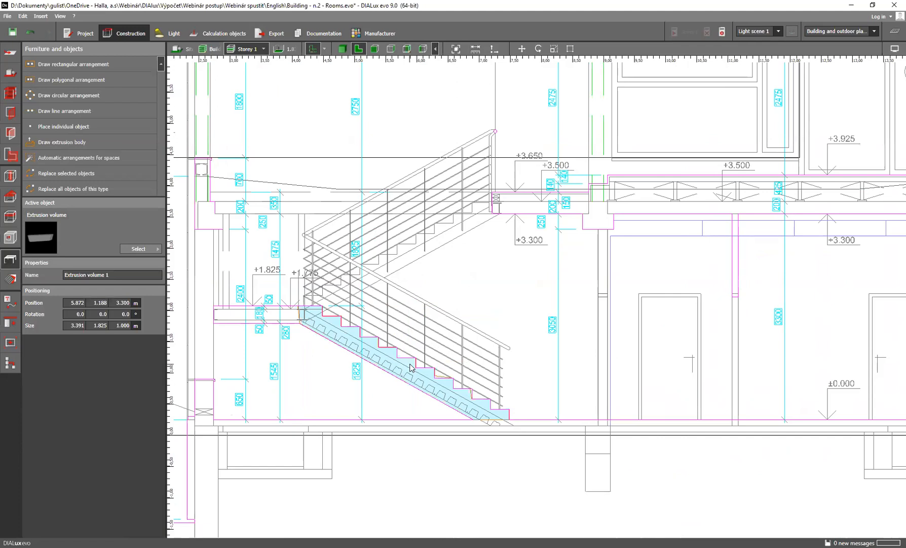
{"action": "right_click", "coordinate": [410, 367]}
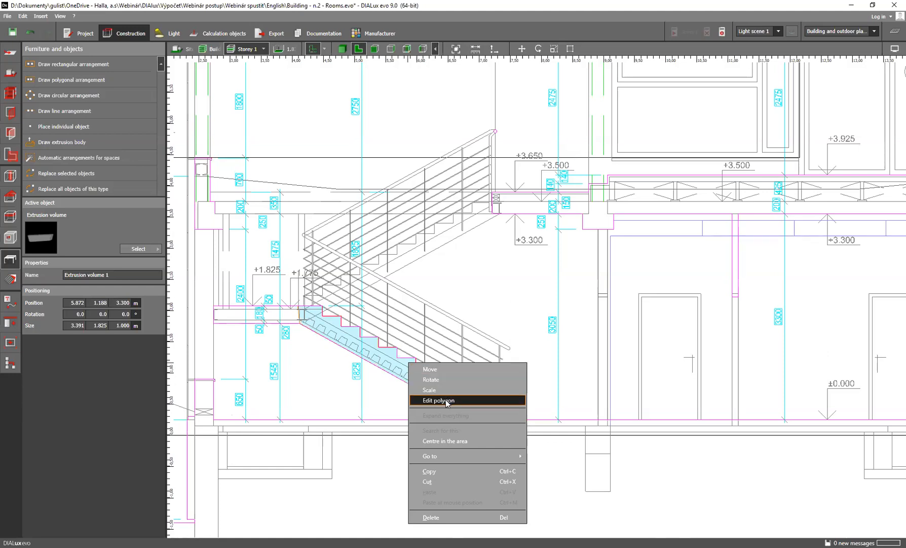
{"action": "left_click", "coordinate": [449, 373]}
{"action": "scroll", "coordinate": [431, 380], "scroll_direction": "down", "scroll_amount": 4}
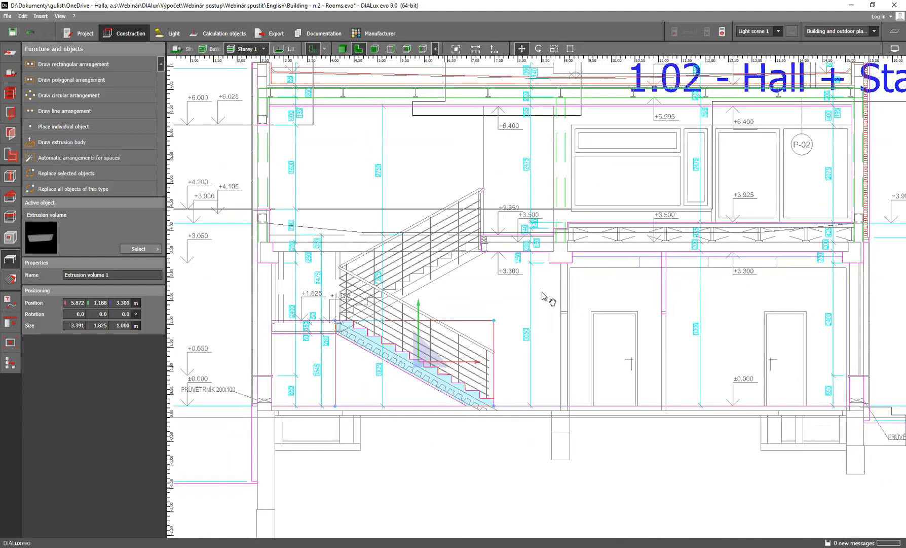
{"action": "scroll", "coordinate": [426, 382], "scroll_direction": "up", "scroll_amount": 1}
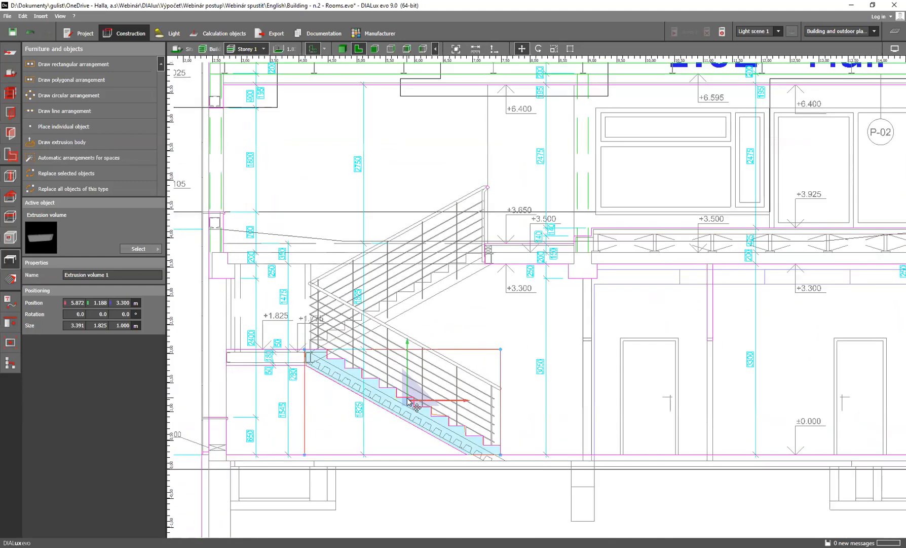
{"action": "scroll", "coordinate": [409, 401], "scroll_direction": "down", "scroll_amount": 3}
{"action": "scroll", "coordinate": [435, 387], "scroll_direction": "up", "scroll_amount": 2}
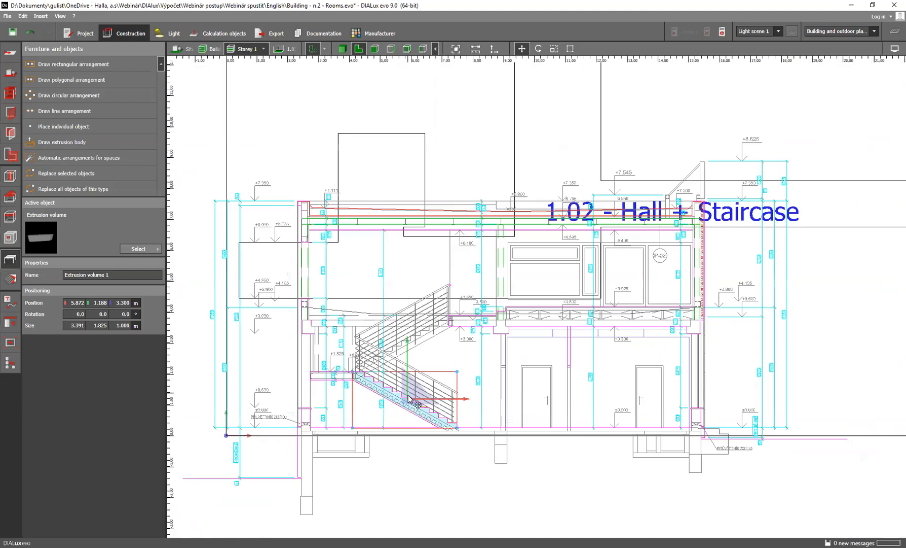
{"action": "scroll", "coordinate": [435, 386], "scroll_direction": "down", "scroll_amount": 3}
{"action": "left_click_drag", "start_coordinate": [419, 419], "coordinate": [546, 214]}
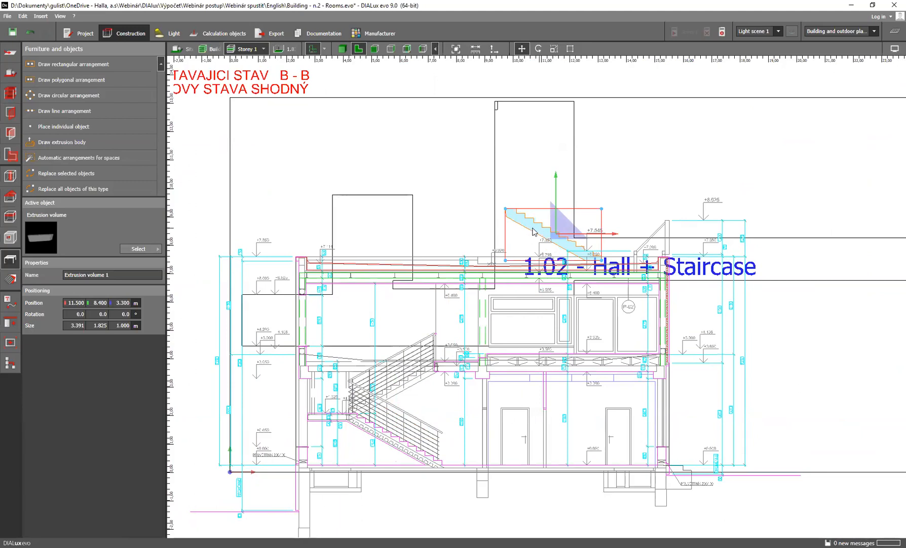
Activate rotation for the stair body and display it in 3D within room 1.02 Hall + Staircase
{"action": "scroll", "coordinate": [533, 231], "scroll_direction": "up", "scroll_amount": 2}
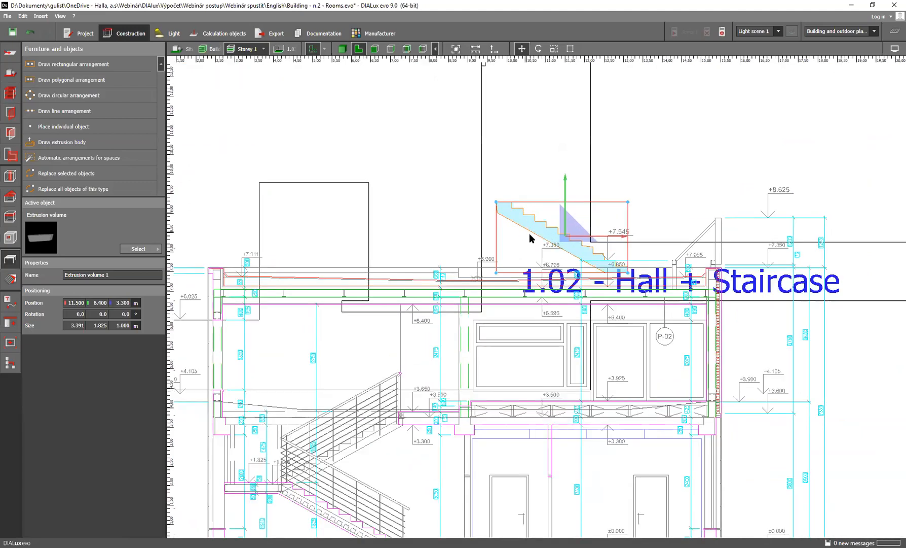
{"action": "scroll", "coordinate": [536, 237], "scroll_direction": "up", "scroll_amount": 1}
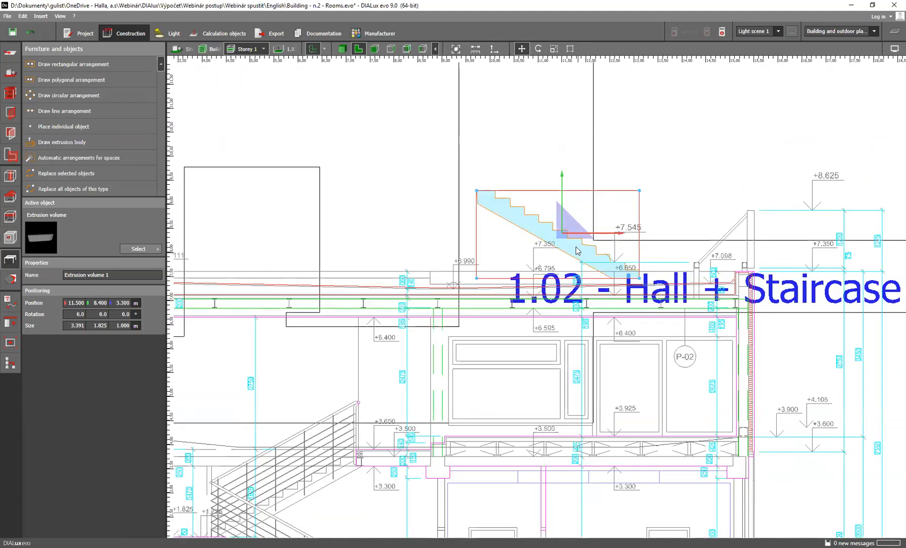
{"action": "right_click", "coordinate": [540, 235]}
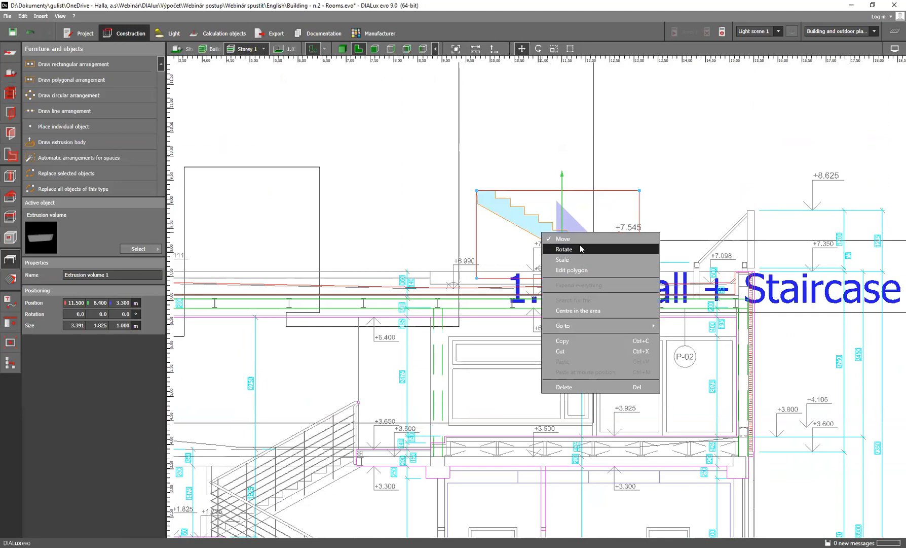
{"action": "left_click", "coordinate": [581, 248]}
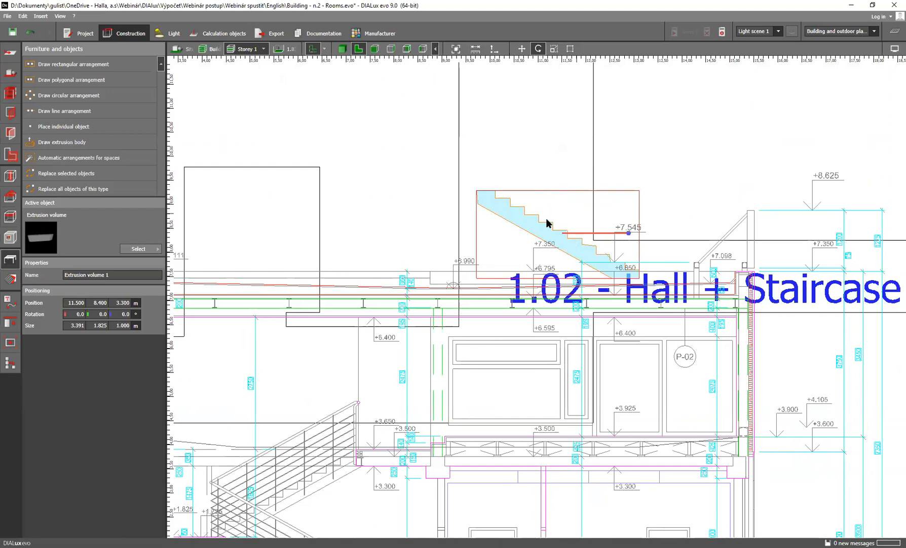
{"action": "left_click", "coordinate": [341, 49]}
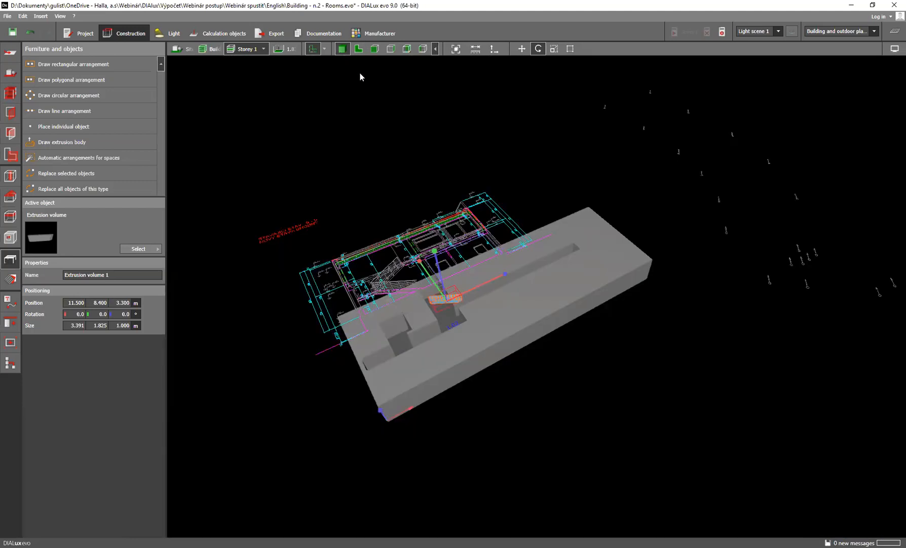
{"action": "scroll", "coordinate": [448, 310], "scroll_direction": "up", "scroll_amount": 6}
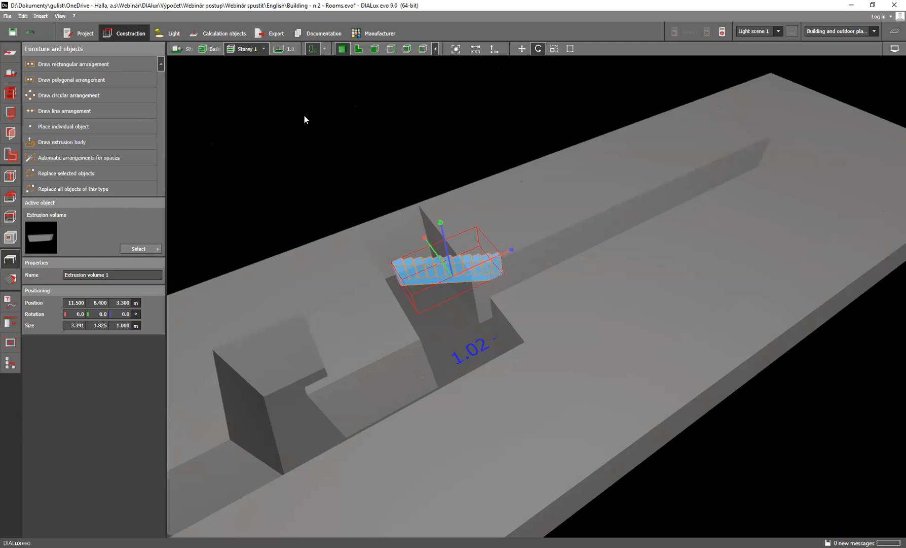
{"action": "left_click", "coordinate": [291, 48]}
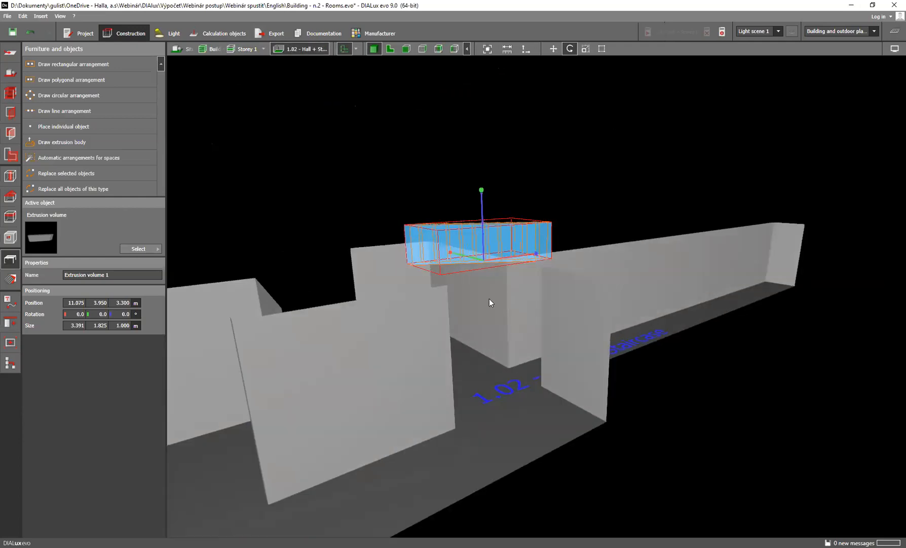
{"action": "scroll", "coordinate": [490, 298], "scroll_direction": "down", "scroll_amount": 3}
{"action": "scroll", "coordinate": [500, 259], "scroll_direction": "up", "scroll_amount": 1}
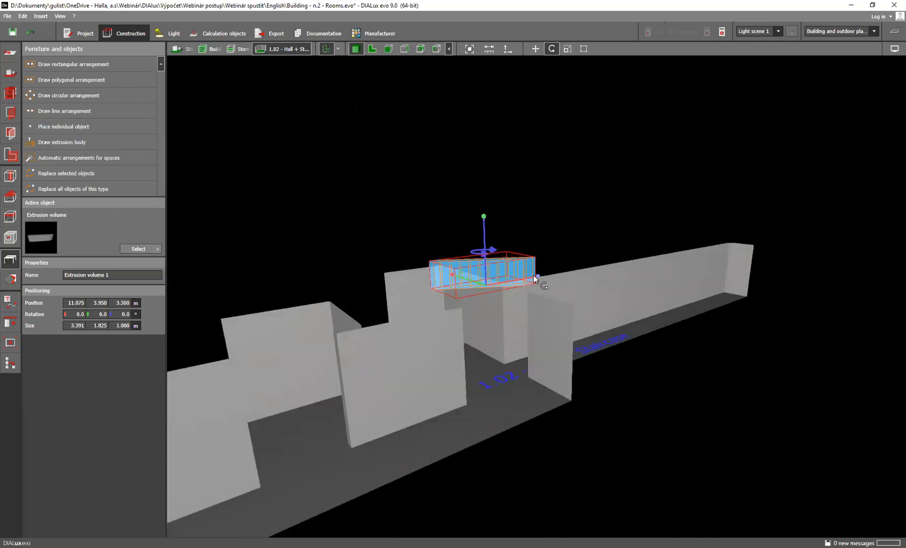
Rotate the stair body upright in the room, setting its rotation to 90° about X and -90° about Z
{"action": "left_click_drag", "start_coordinate": [483, 226], "coordinate": [534, 298]}
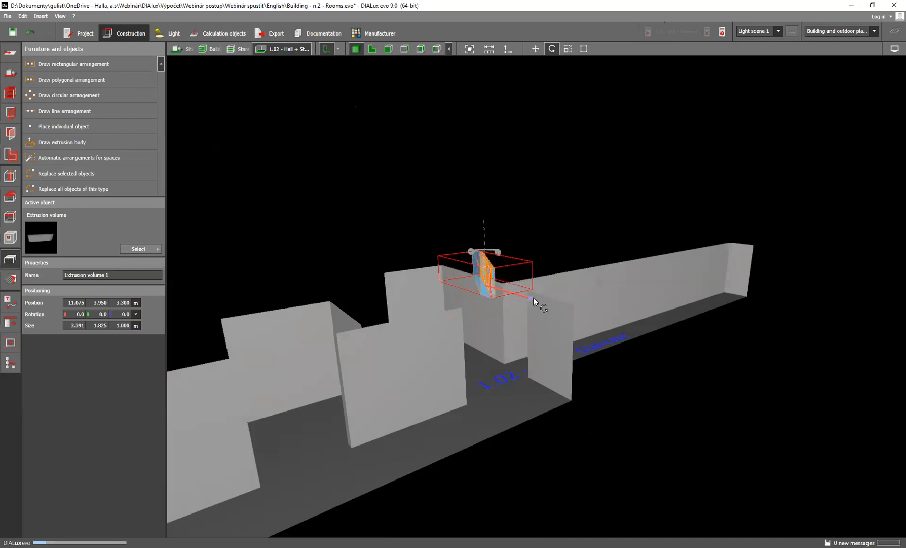
{"action": "mouse_move", "coordinate": [485, 239]}
{"action": "left_mouse_down"}
{"action": "mouse_move", "coordinate": [475, 241]}
{"action": "mouse_move", "coordinate": [491, 239]}
{"action": "mouse_move", "coordinate": [484, 249]}
{"action": "left_mouse_up"}
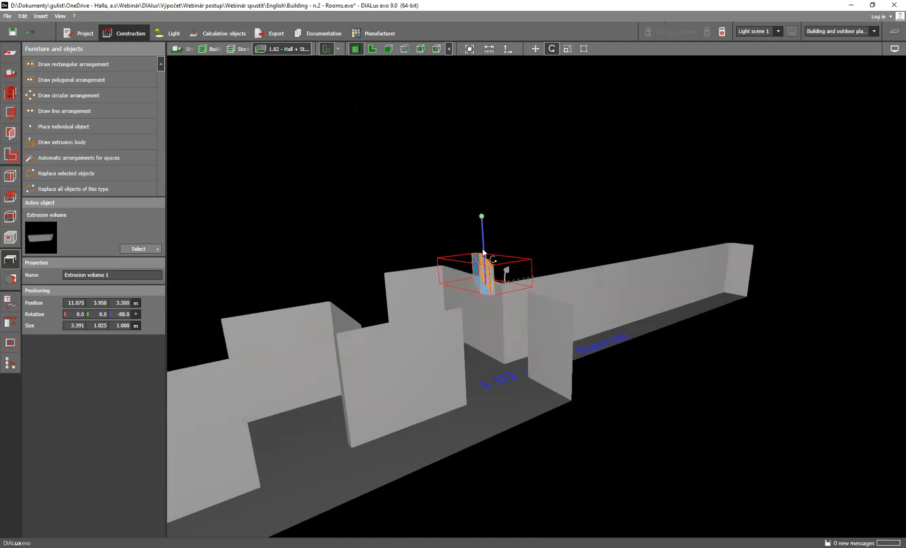
{"action": "left_click_drag", "start_coordinate": [528, 276], "coordinate": [483, 265]}
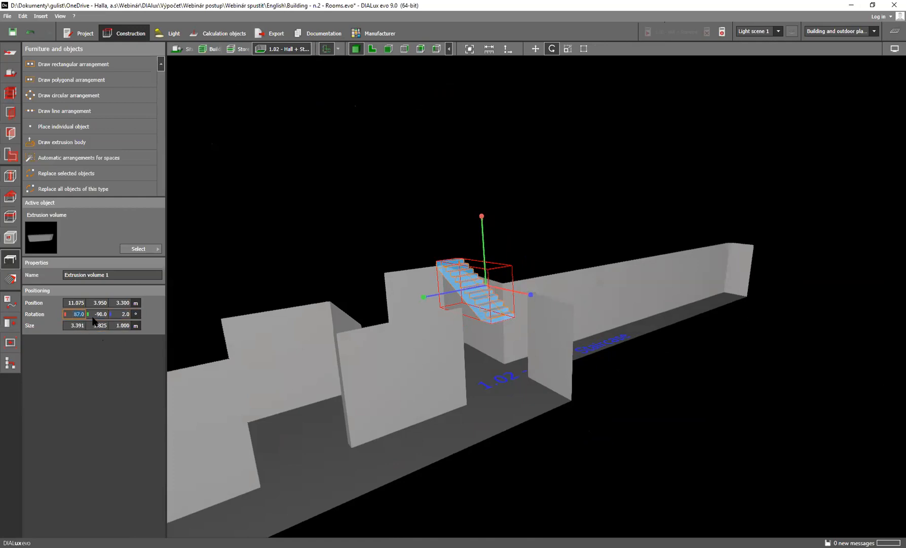
{"action": "key", "text": "Return"}
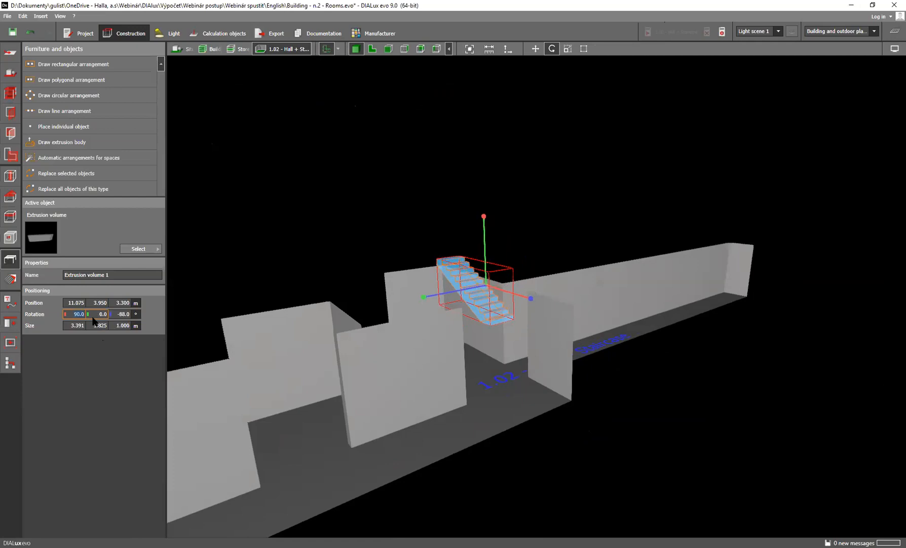
{"action": "scroll", "coordinate": [488, 293], "scroll_direction": "up", "scroll_amount": 5}
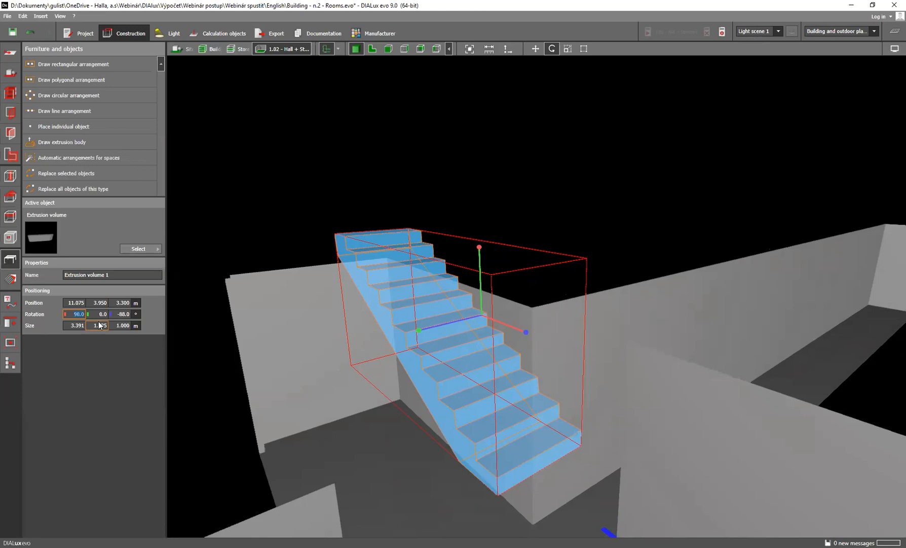
{"action": "left_click", "coordinate": [122, 315]}
{"action": "key", "text": "Return"}
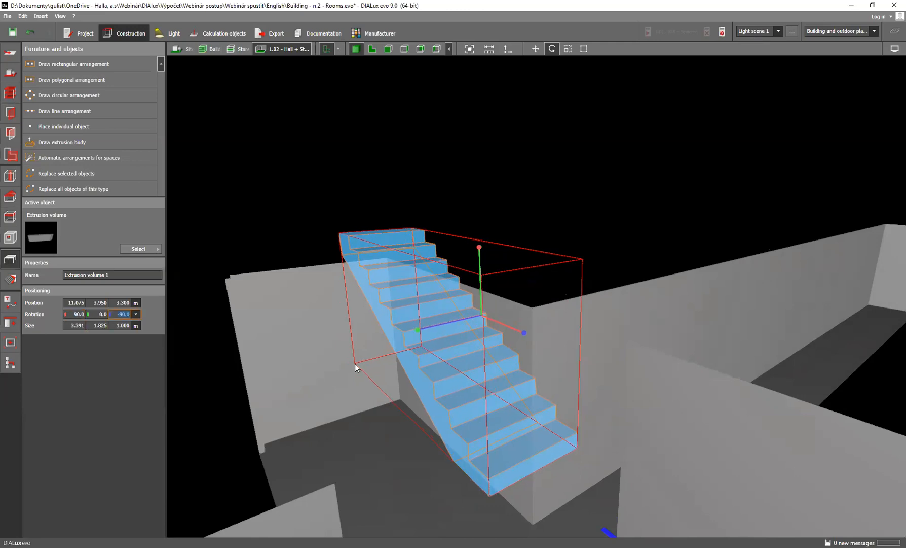
In the room's side view, lower the stair body onto the floor at about Z 0.941 m and shift it about 0.15 m along Y
{"action": "scroll", "coordinate": [512, 316], "scroll_direction": "down", "scroll_amount": 4}
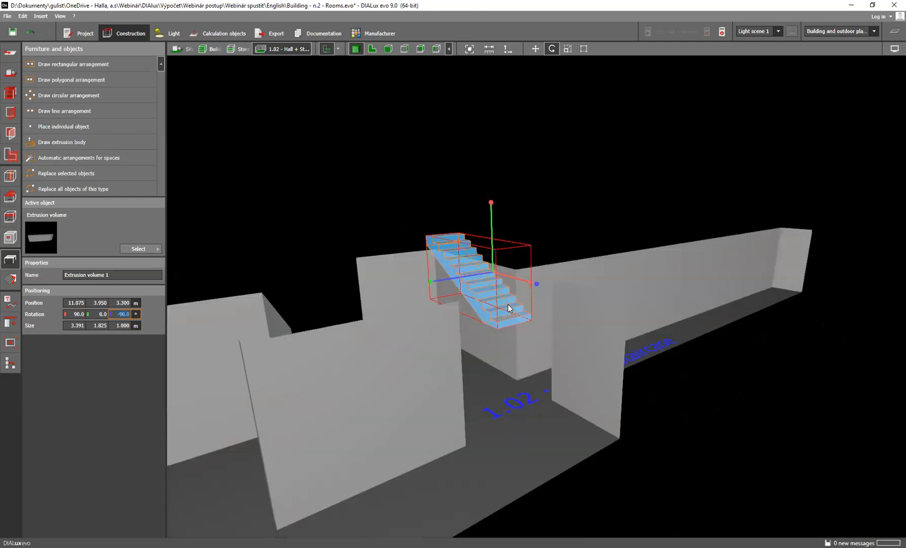
{"action": "scroll", "coordinate": [512, 314], "scroll_direction": "up", "scroll_amount": 6}
{"action": "scroll", "coordinate": [513, 334], "scroll_direction": "down", "scroll_amount": 5}
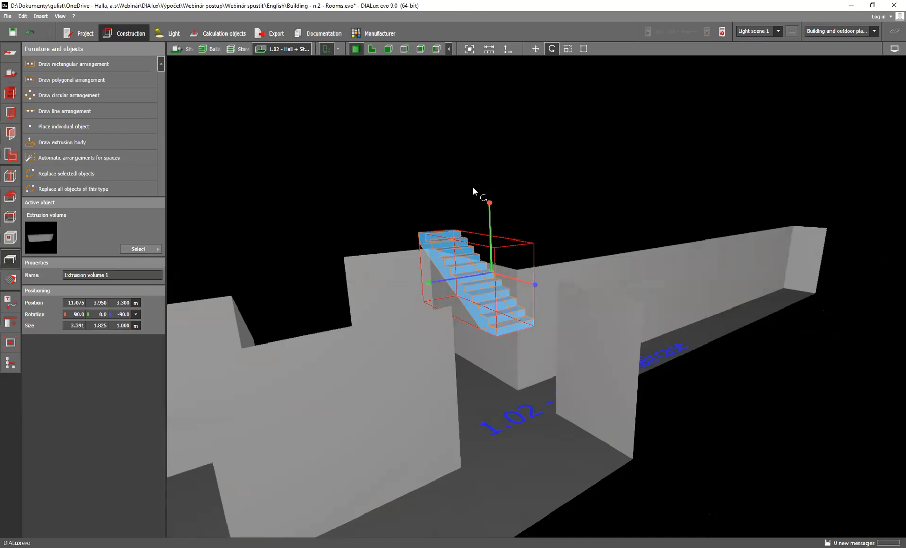
{"action": "left_click", "coordinate": [404, 49]}
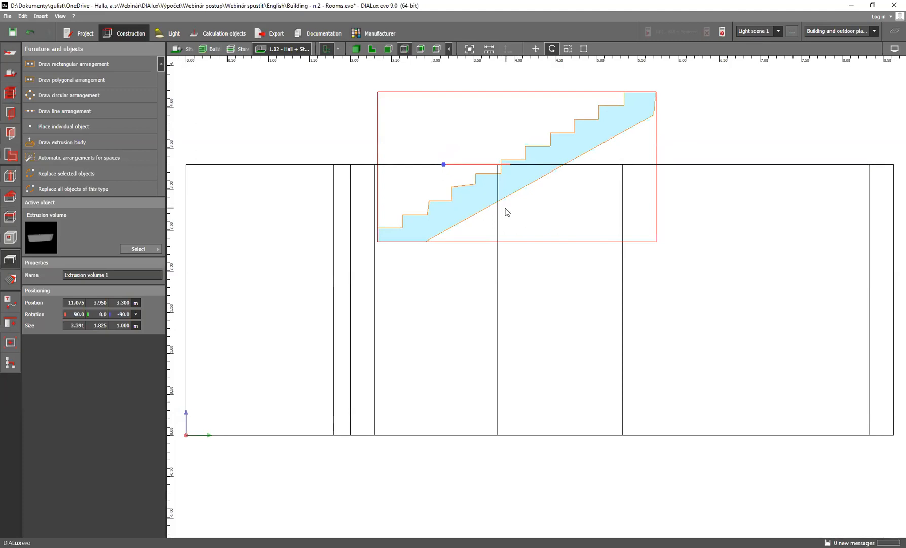
{"action": "scroll", "coordinate": [500, 205], "scroll_direction": "up", "scroll_amount": 3}
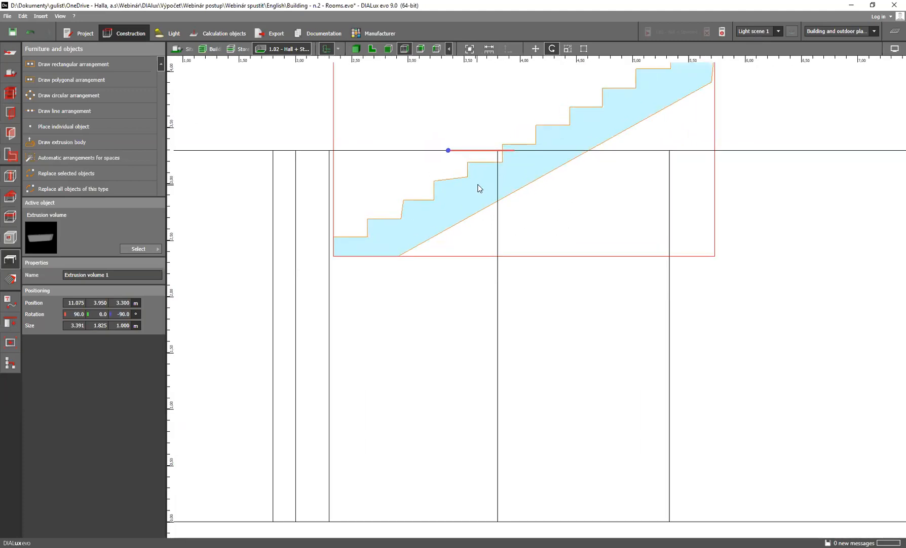
{"action": "right_click", "coordinate": [479, 185]}
{"action": "left_click", "coordinate": [515, 192]}
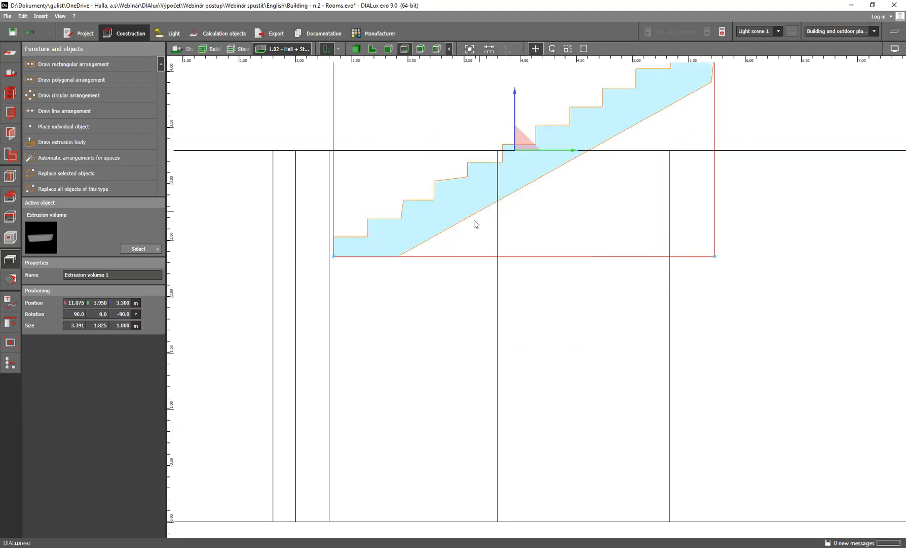
{"action": "scroll", "coordinate": [515, 171], "scroll_direction": "down", "scroll_amount": 2}
{"action": "scroll", "coordinate": [515, 172], "scroll_direction": "down", "scroll_amount": 1}
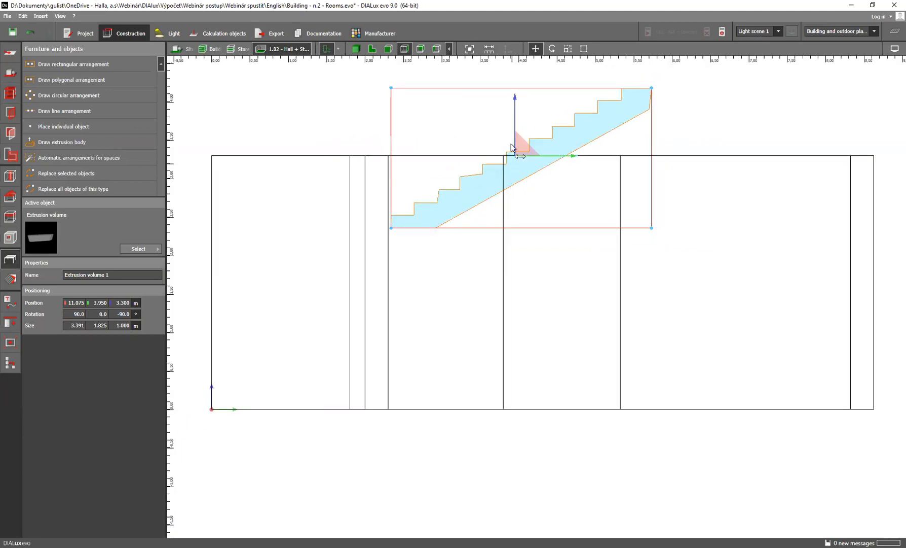
{"action": "left_click_drag", "start_coordinate": [515, 118], "coordinate": [516, 299]}
{"action": "left_click_drag", "start_coordinate": [545, 339], "coordinate": [566, 339]}
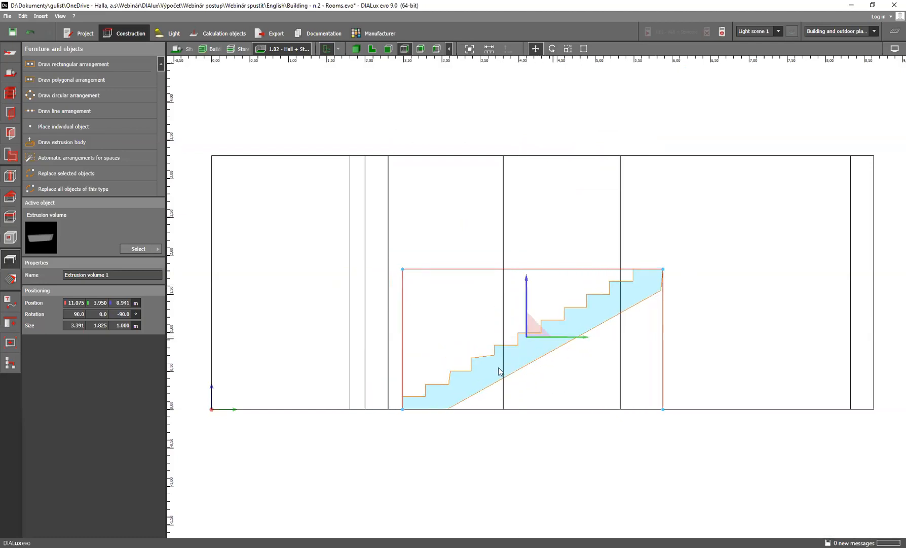
In the room's side view, shift the stair body along Y to about 3.912 m, aligning its lower end with the wall line
{"action": "left_click_drag", "start_coordinate": [404, 415], "coordinate": [437, 357]}
{"action": "left_click_drag", "start_coordinate": [396, 393], "coordinate": [392, 412]}
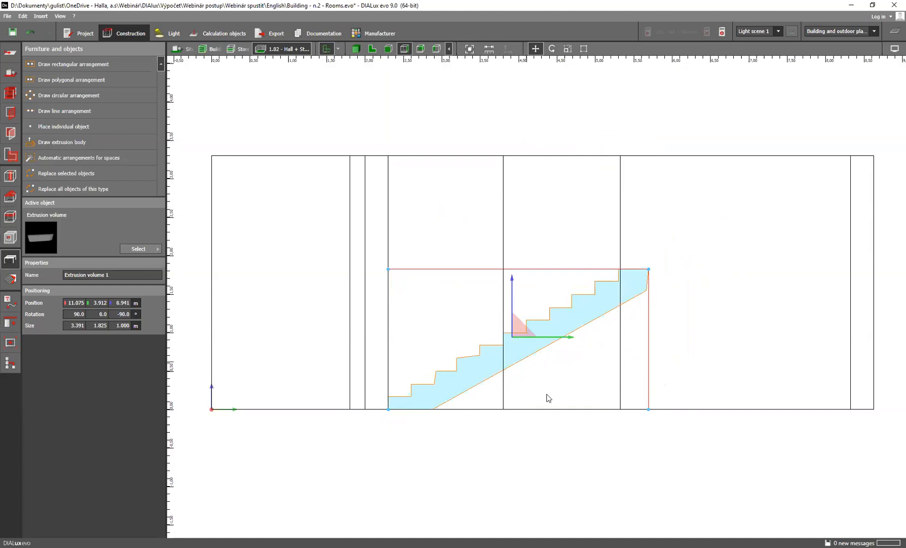
In floor plan view, show the HALLA_1NP plan and move the stair body onto its drawn staircase, at about X 10.275 m, Y 5.187 m
{"action": "left_click", "coordinate": [372, 49]}
{"action": "scroll", "coordinate": [458, 252], "scroll_direction": "up", "scroll_amount": 3}
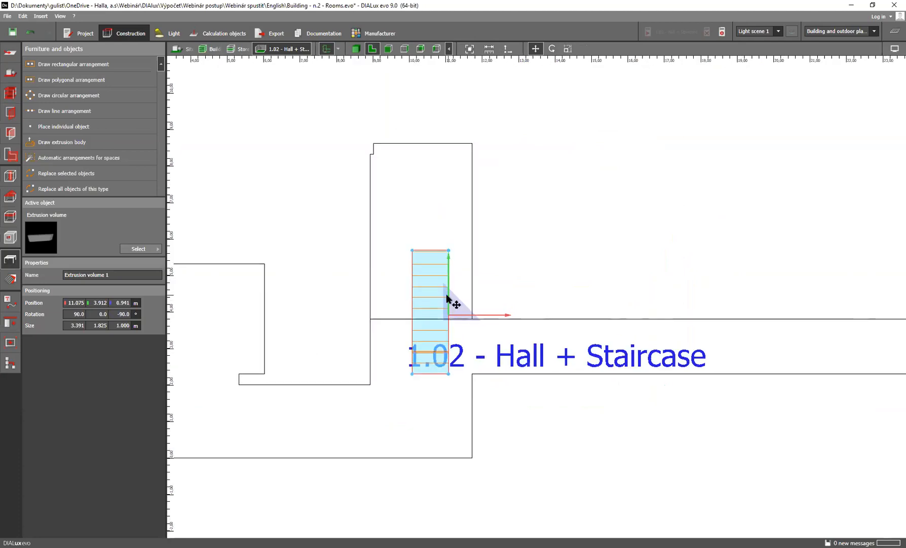
{"action": "scroll", "coordinate": [446, 298], "scroll_direction": "up", "scroll_amount": 2}
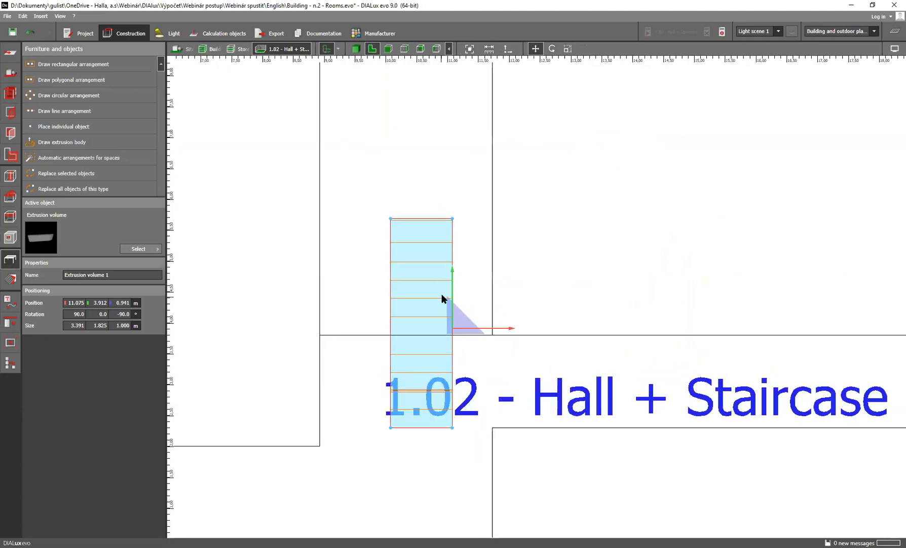
{"action": "left_click", "coordinate": [338, 49]}
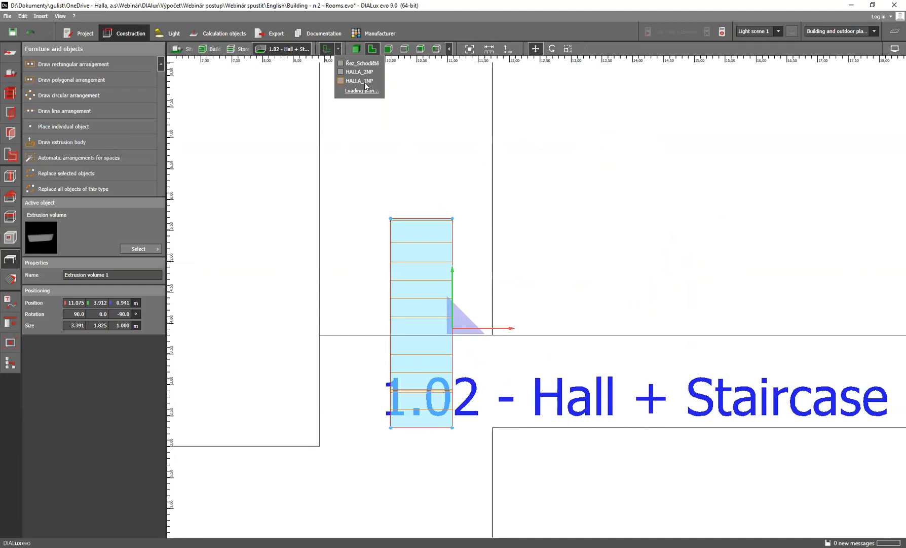
{"action": "left_click", "coordinate": [340, 81]}
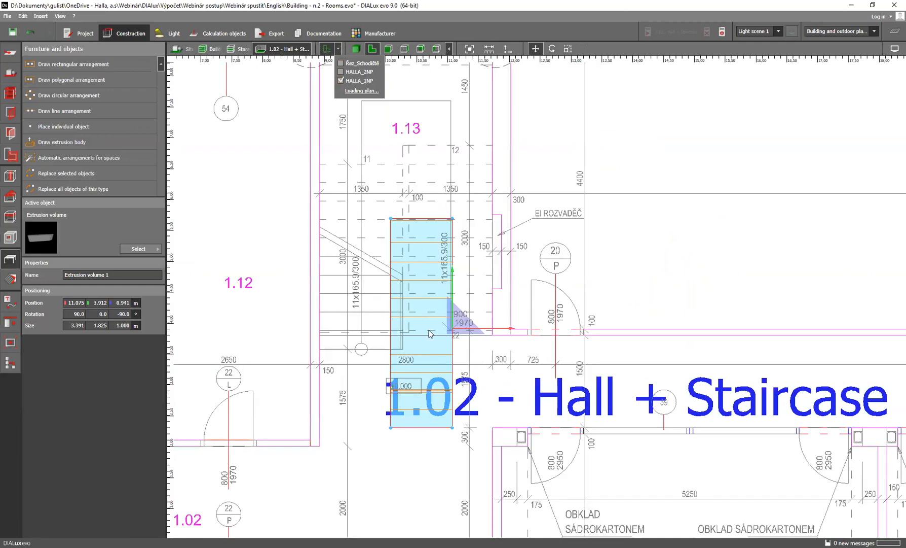
{"action": "left_click_drag", "start_coordinate": [453, 428], "coordinate": [403, 349]}
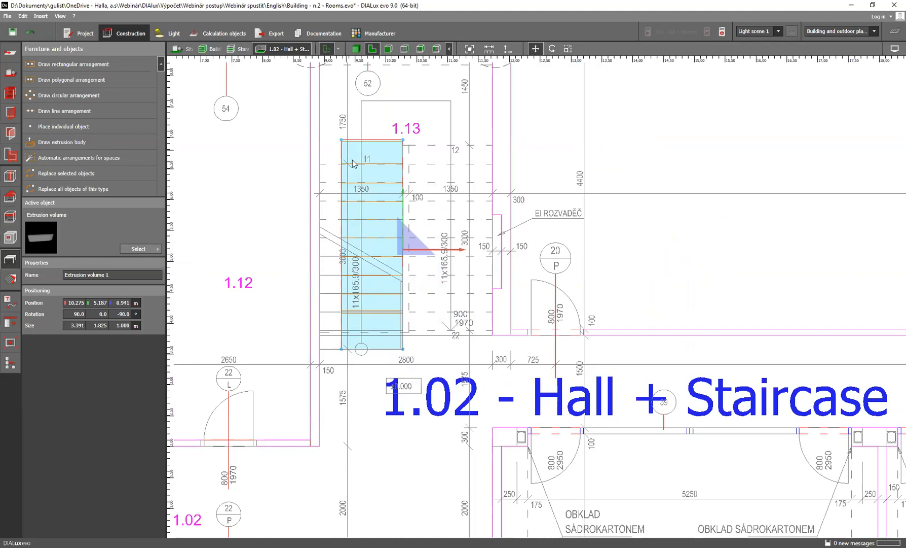
Set the stair body's width to 1.35 m to match the flight width dimensioned on the plan
{"action": "scroll", "coordinate": [396, 266], "scroll_direction": "up", "scroll_amount": 2}
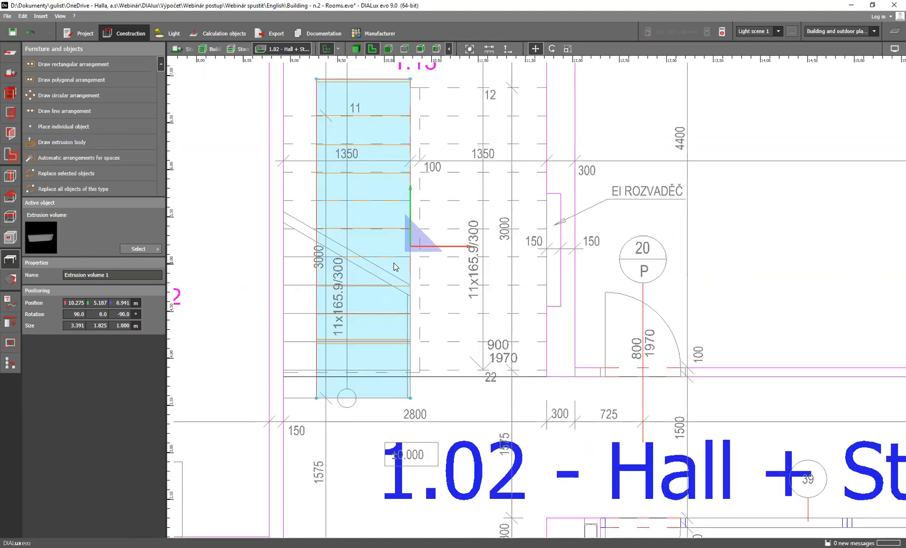
{"action": "scroll", "coordinate": [385, 272], "scroll_direction": "up", "scroll_amount": 1}
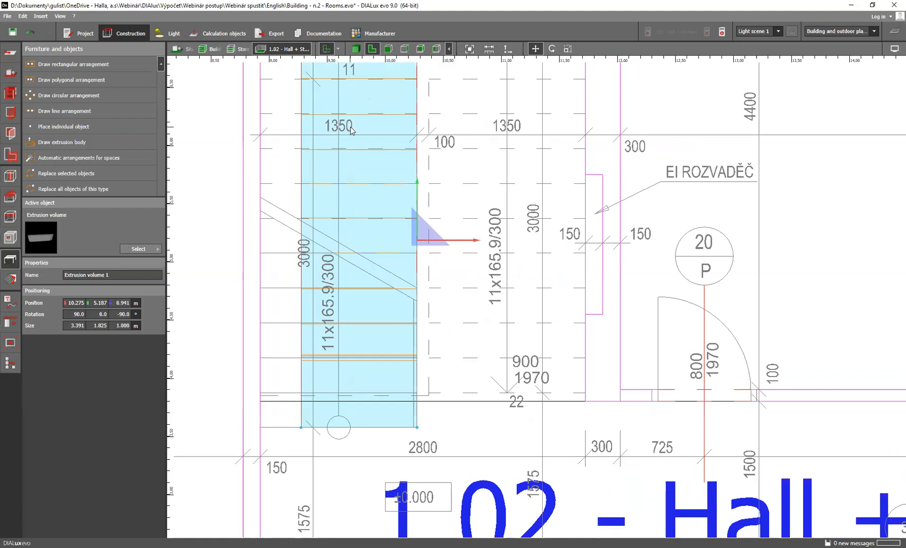
{"action": "left_click", "coordinate": [123, 326]}
{"action": "type", "text": "1.3"}
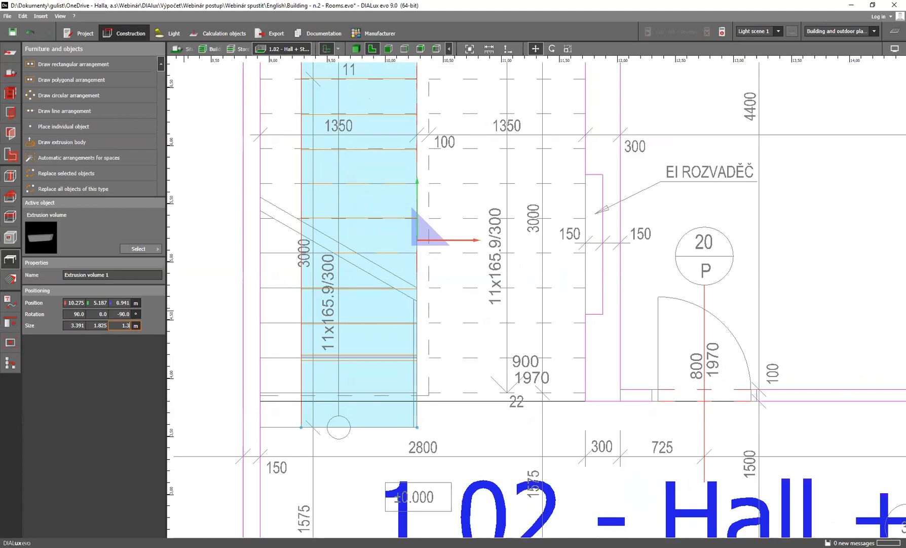
{"action": "type", "text": "5"}
{"action": "key", "text": "Return"}
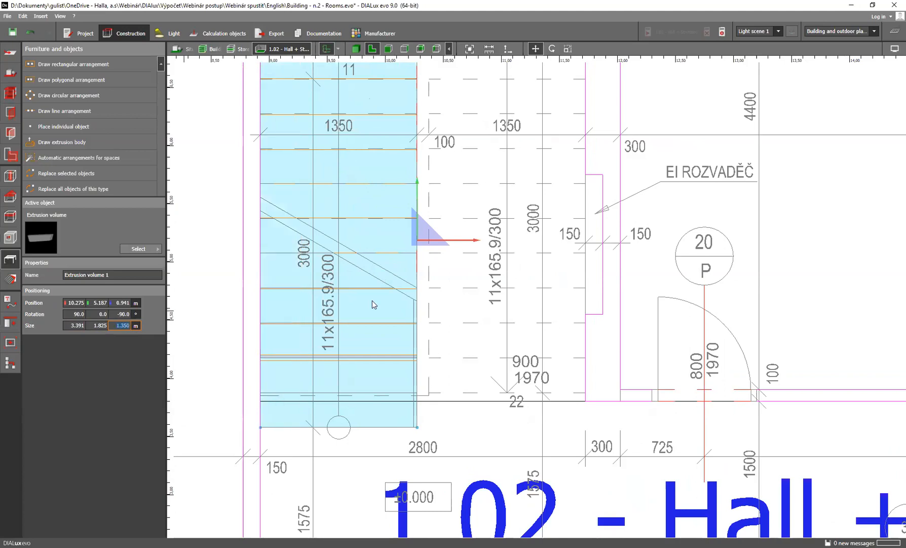
View the staircase in 3D and examine how it sits within room 1.02 Hall + Staircase
{"action": "scroll", "coordinate": [374, 304], "scroll_direction": "down", "scroll_amount": 3}
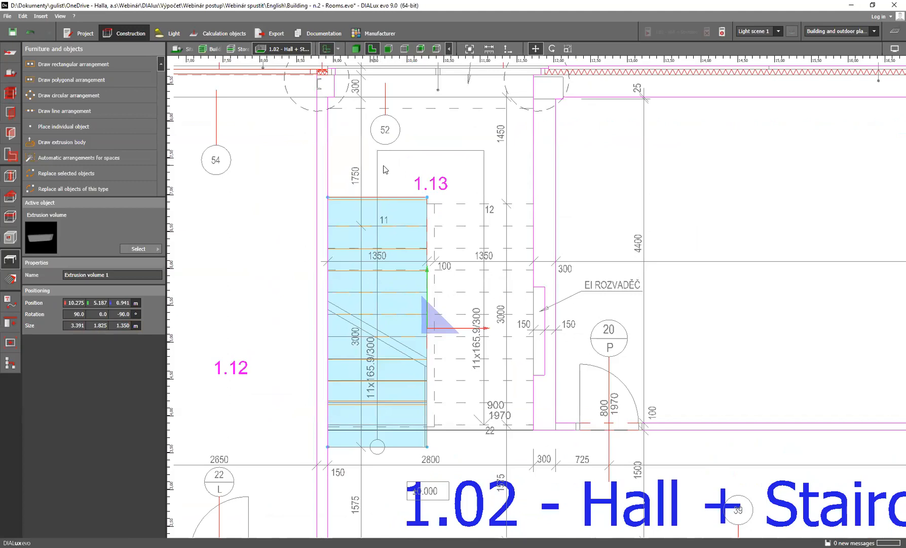
{"action": "left_click", "coordinate": [357, 50]}
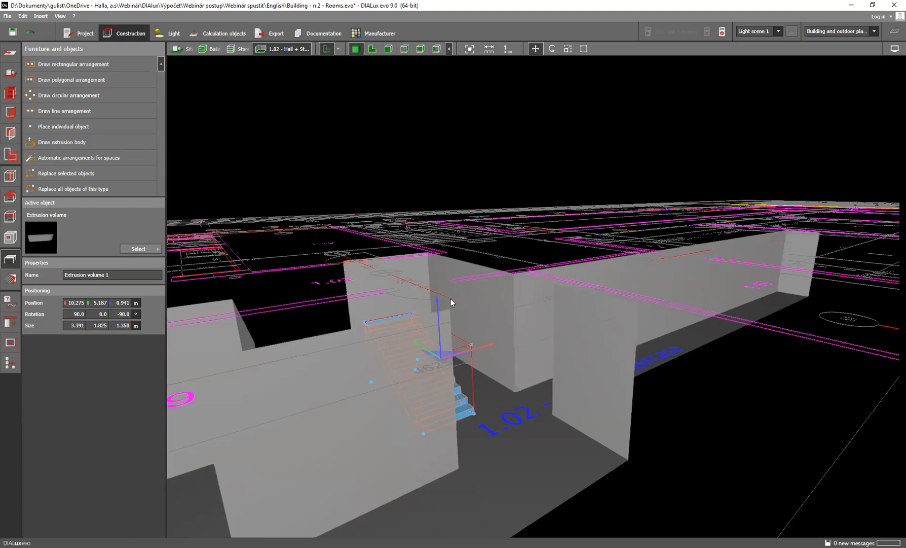
{"action": "left_click_drag", "start_coordinate": [577, 409], "coordinate": [474, 395]}
{"action": "right_click_drag", "start_coordinate": [474, 395], "coordinate": [426, 365]}
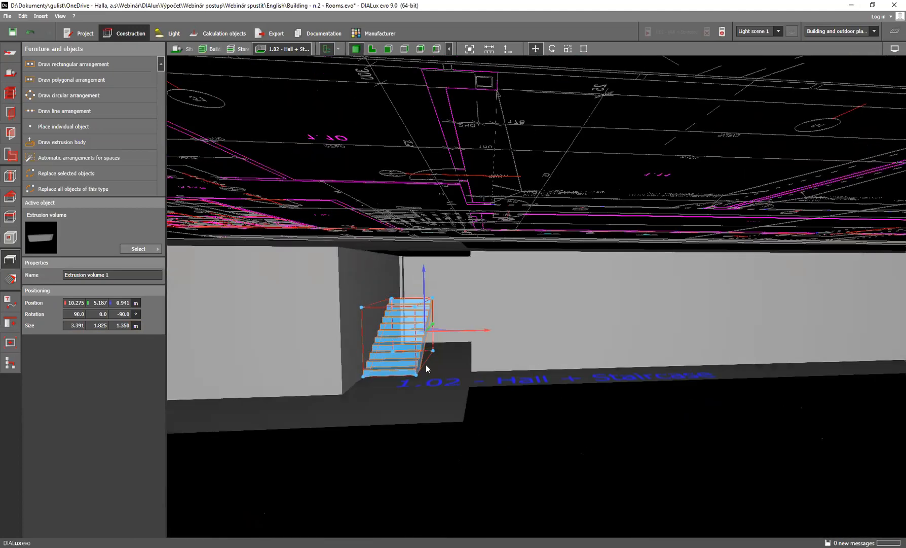
{"action": "scroll", "coordinate": [426, 363], "scroll_direction": "up", "scroll_amount": 3}
{"action": "key", "text": "Escape"}
{"action": "scroll", "coordinate": [420, 335], "scroll_direction": "up", "scroll_amount": 2}
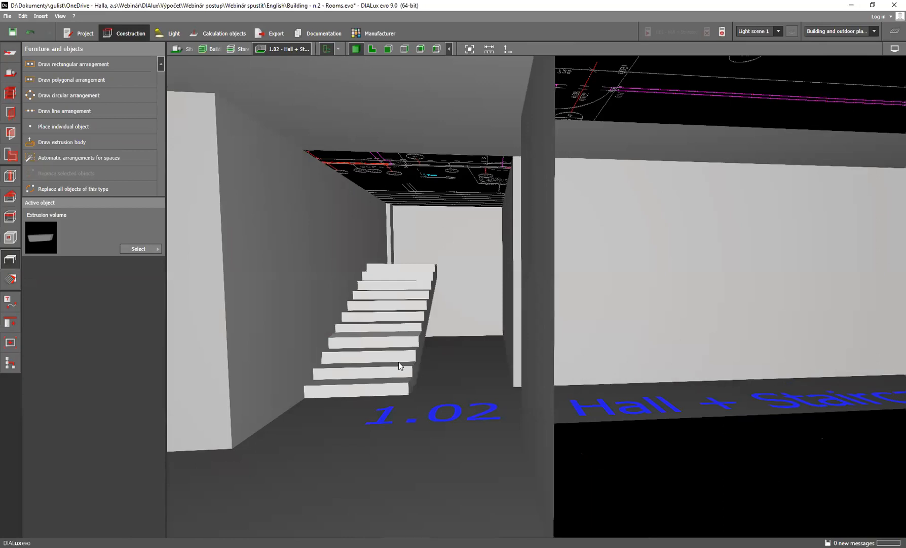
Try to resize the stair body interactively in floor plan view with the Scale command
{"action": "left_click", "coordinate": [373, 51]}
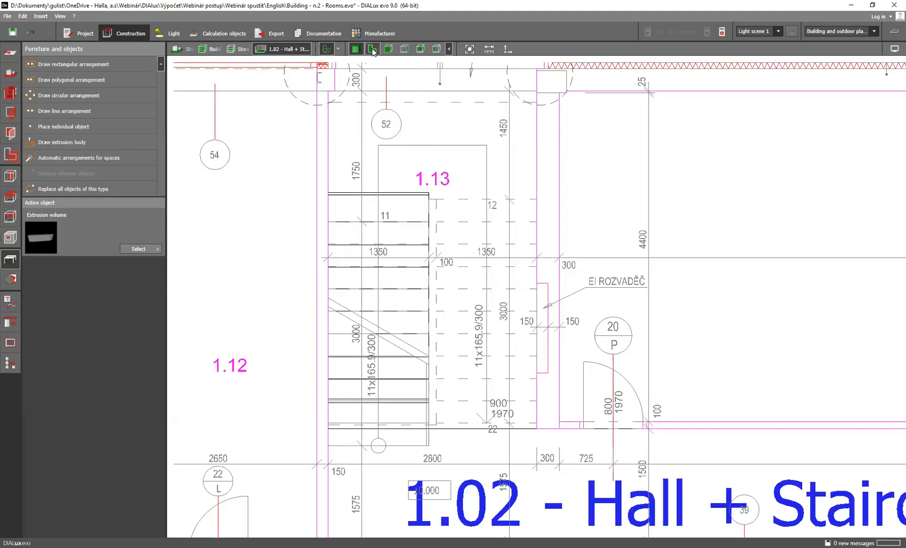
{"action": "left_click", "coordinate": [383, 258]}
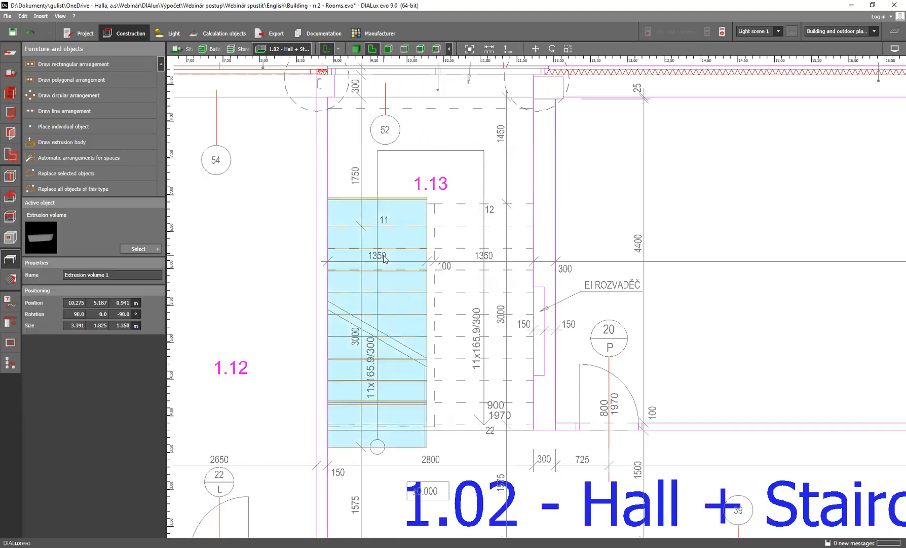
{"action": "right_click", "coordinate": [384, 258]}
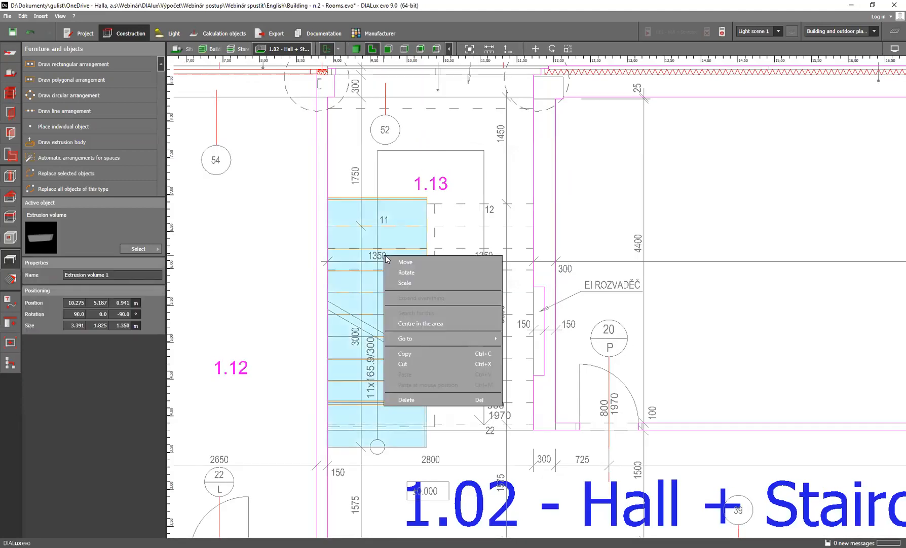
{"action": "left_click", "coordinate": [430, 283]}
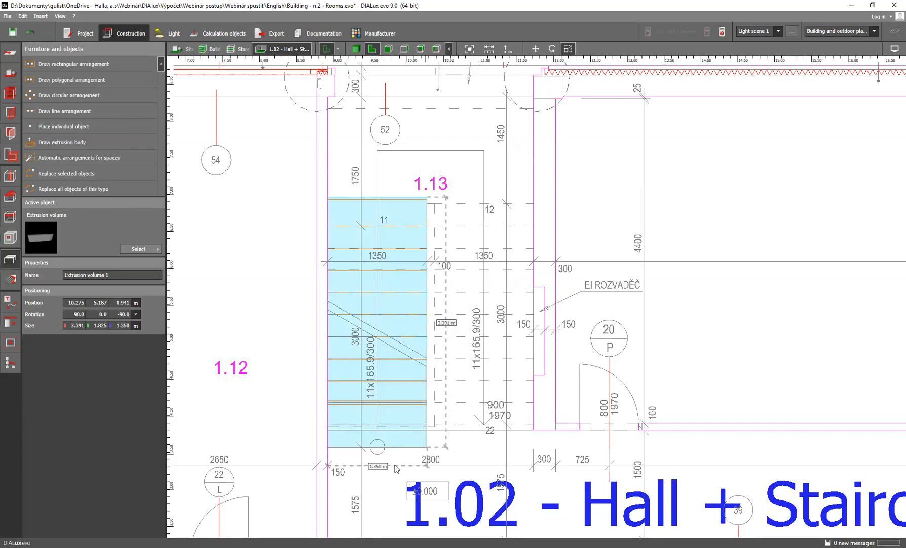
{"action": "left_click", "coordinate": [346, 462]}
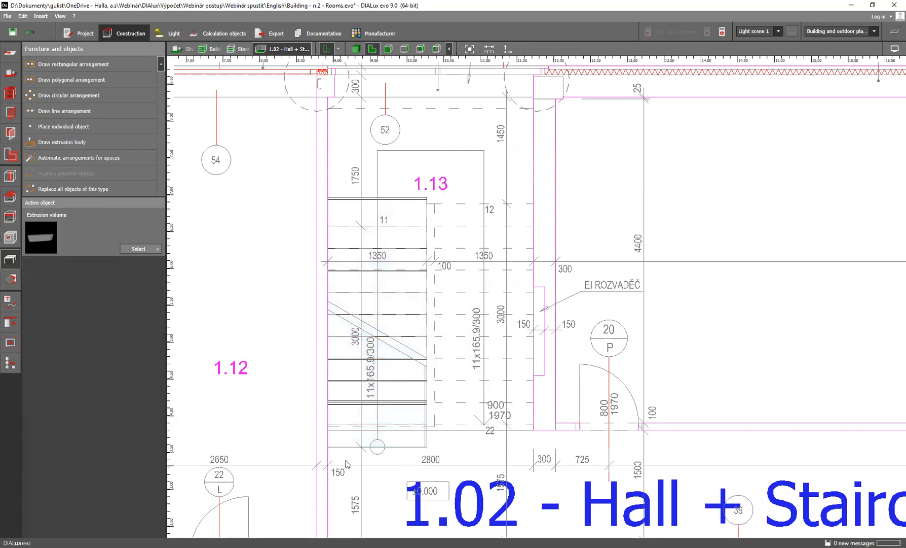
{"action": "right_click", "coordinate": [385, 433]}
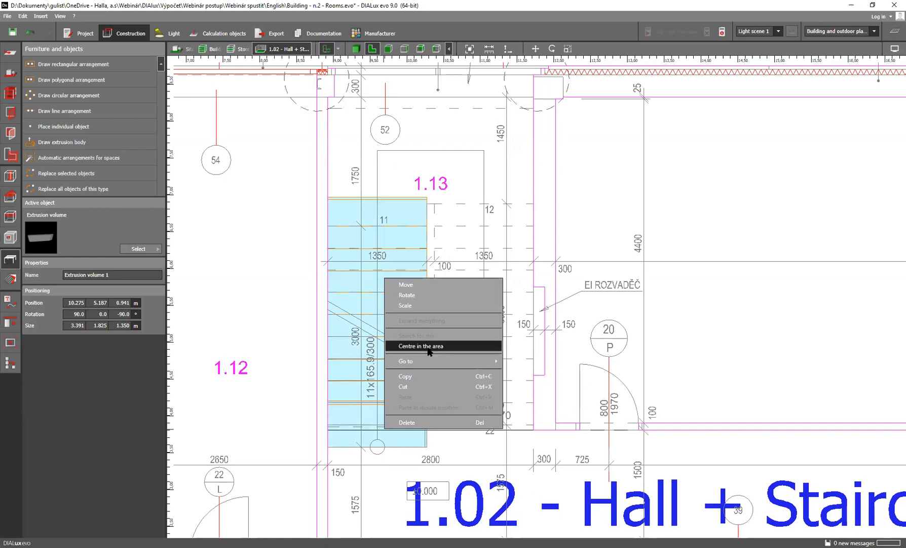
{"action": "left_click", "coordinate": [420, 305]}
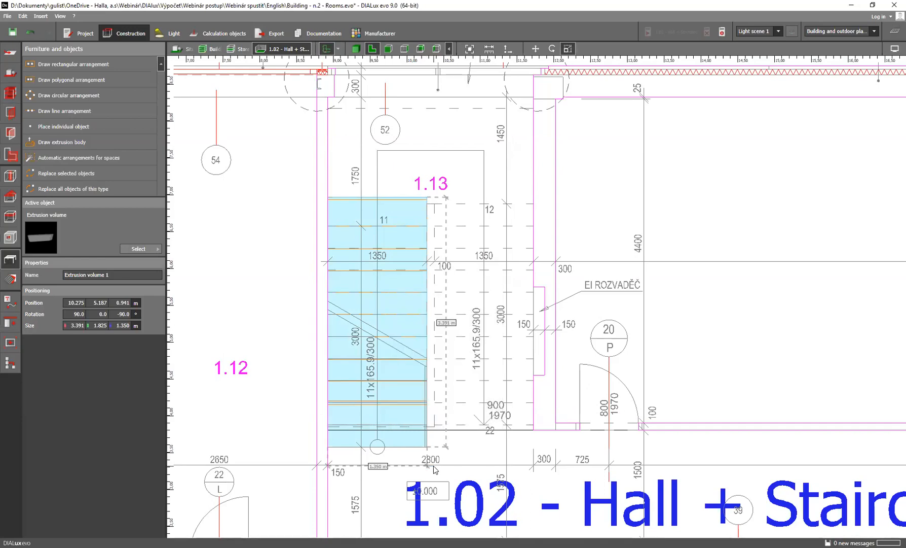
{"action": "left_click", "coordinate": [425, 459]}
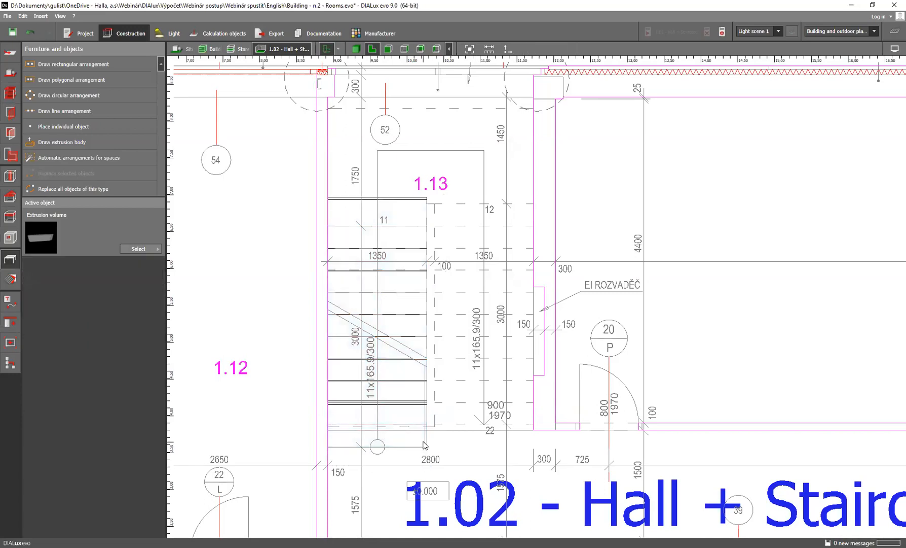
{"action": "left_click", "coordinate": [420, 443]}
{"action": "right_click", "coordinate": [402, 440]}
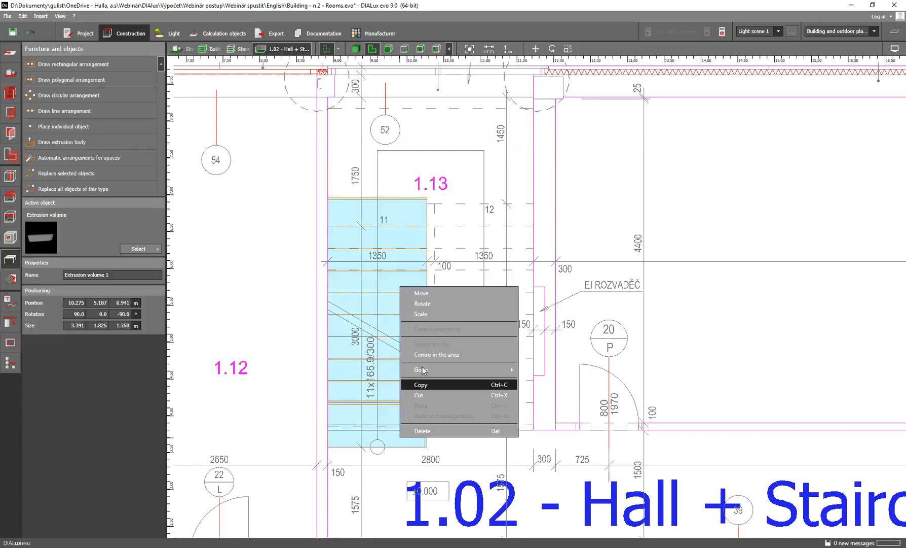
{"action": "left_click", "coordinate": [427, 314]}
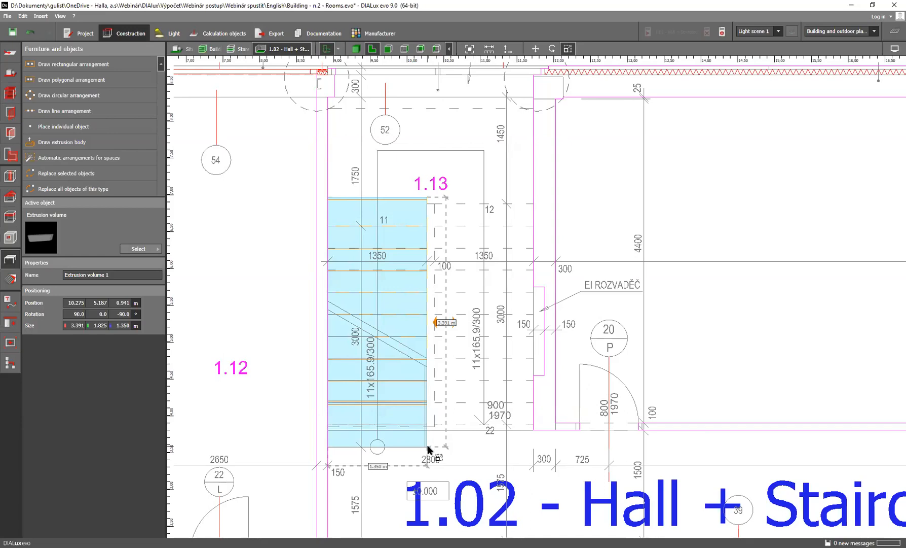
{"action": "mouse_move", "coordinate": [383, 449]}
{"action": "left_mouse_down"}
{"action": "mouse_move", "coordinate": [387, 434]}
{"action": "mouse_move", "coordinate": [393, 459]}
{"action": "mouse_move", "coordinate": [389, 432]}
{"action": "mouse_move", "coordinate": [393, 448]}
{"action": "left_mouse_up"}
{"action": "mouse_move", "coordinate": [426, 324]}
{"action": "left_mouse_down"}
{"action": "mouse_move", "coordinate": [481, 321]}
{"action": "mouse_move", "coordinate": [459, 329]}
{"action": "mouse_move", "coordinate": [427, 325]}
{"action": "left_mouse_up"}
Open the stair body's polygon for editing and display it in the side view from the right
{"action": "left_click", "coordinate": [356, 49]}
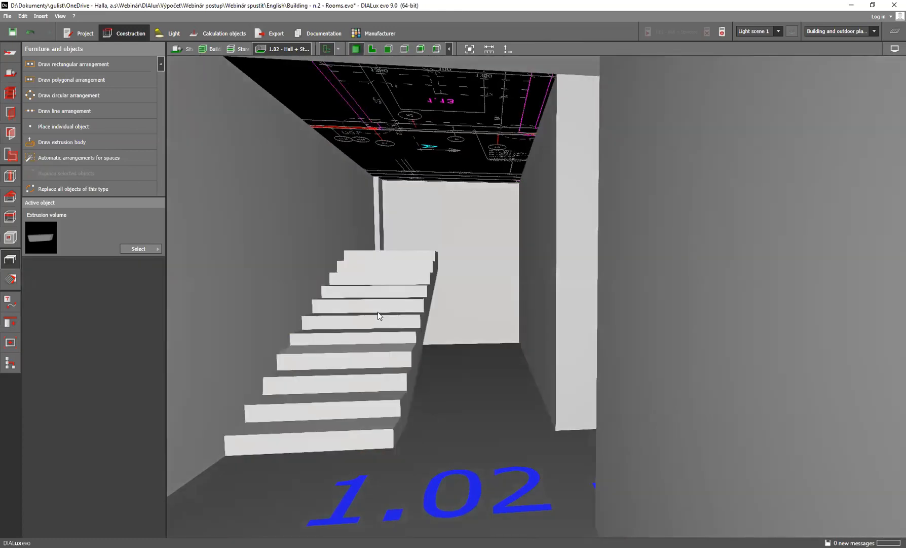
{"action": "left_click", "coordinate": [378, 312]}
{"action": "right_click", "coordinate": [379, 312]}
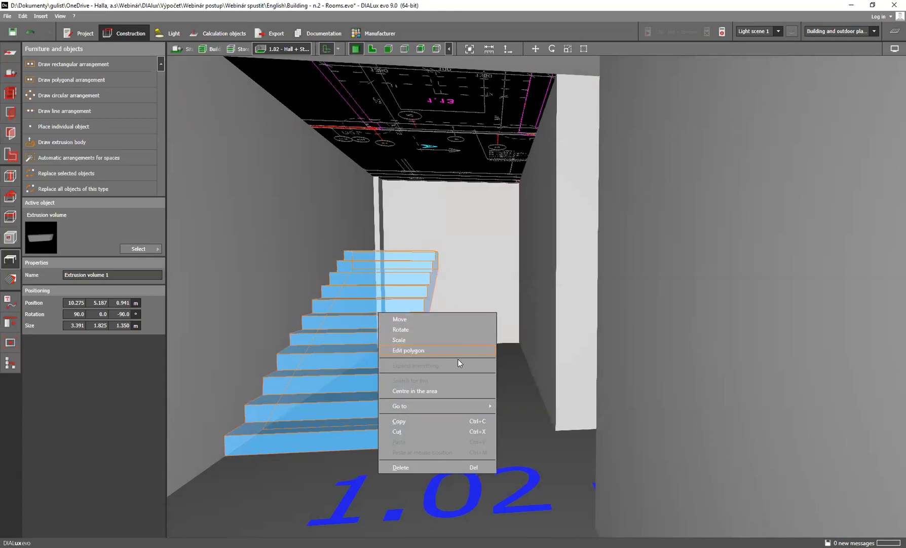
{"action": "left_click", "coordinate": [435, 354]}
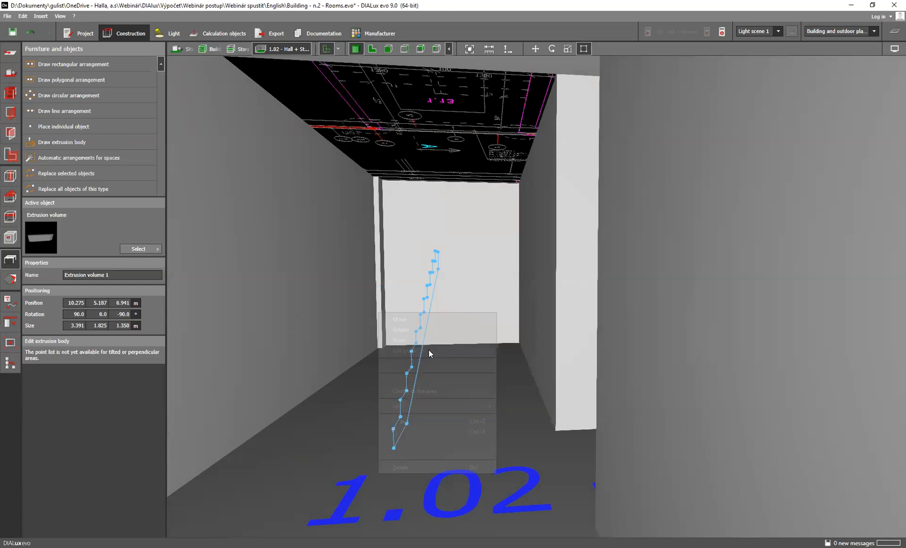
{"action": "scroll", "coordinate": [454, 399], "scroll_direction": "up", "scroll_amount": 2}
{"action": "scroll", "coordinate": [455, 403], "scroll_direction": "up", "scroll_amount": 2}
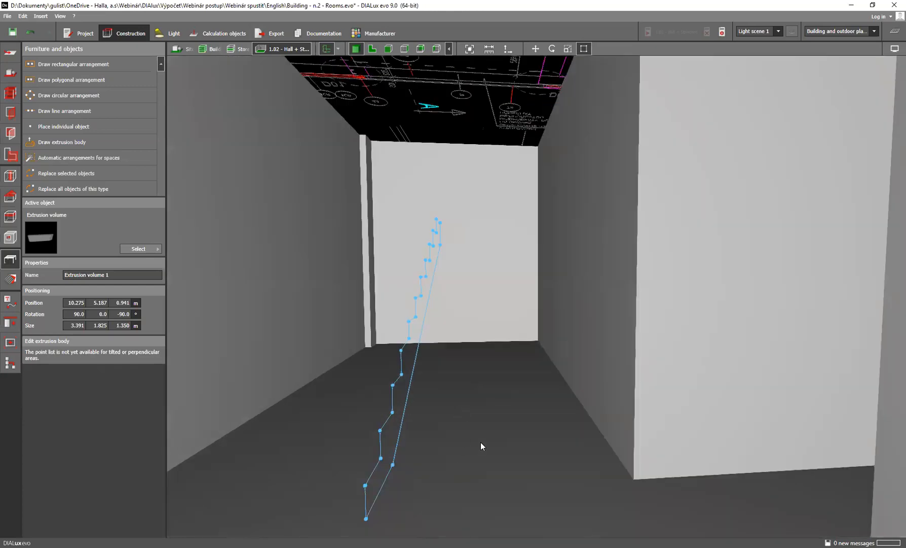
{"action": "left_click", "coordinate": [406, 49]}
Correct the stair polygon's skewed points so that the third riser is vertical and the fourth tread is horizontal
{"action": "scroll", "coordinate": [583, 368], "scroll_direction": "up", "scroll_amount": 5}
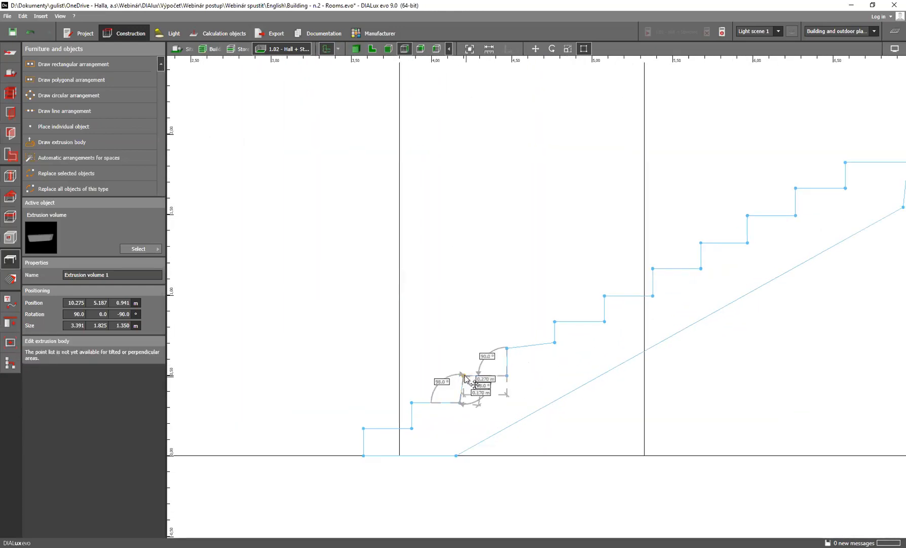
{"action": "left_click_drag", "start_coordinate": [463, 375], "coordinate": [459, 375]}
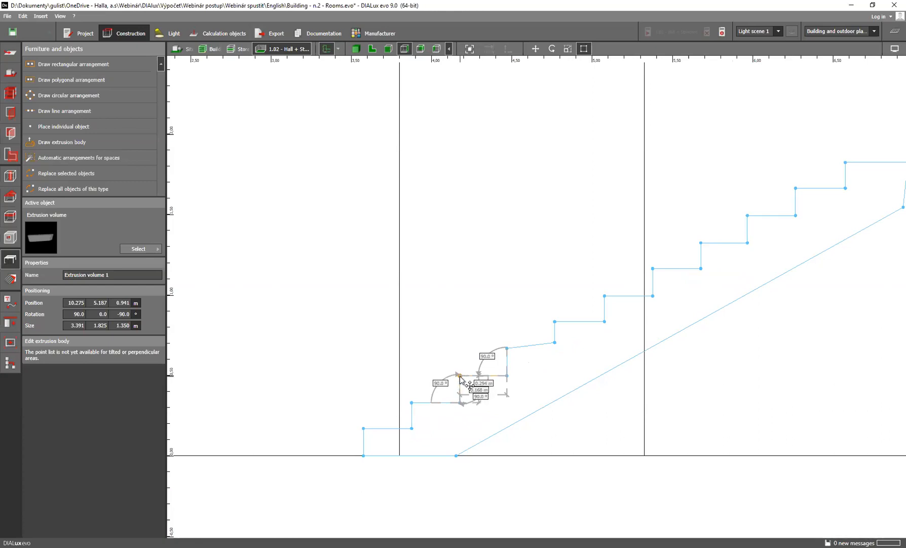
{"action": "left_click_drag", "start_coordinate": [556, 344], "coordinate": [555, 349]}
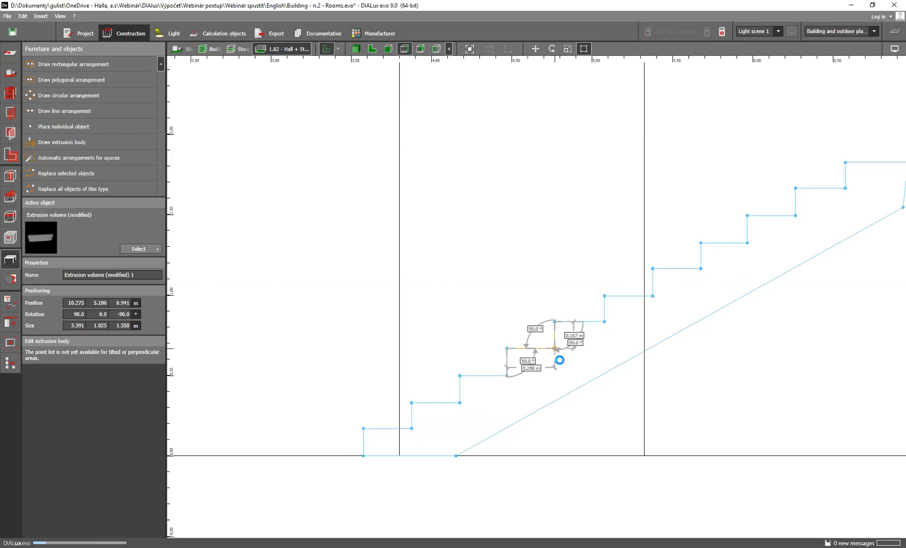
{"action": "scroll", "coordinate": [497, 431], "scroll_direction": "down", "scroll_amount": 2}
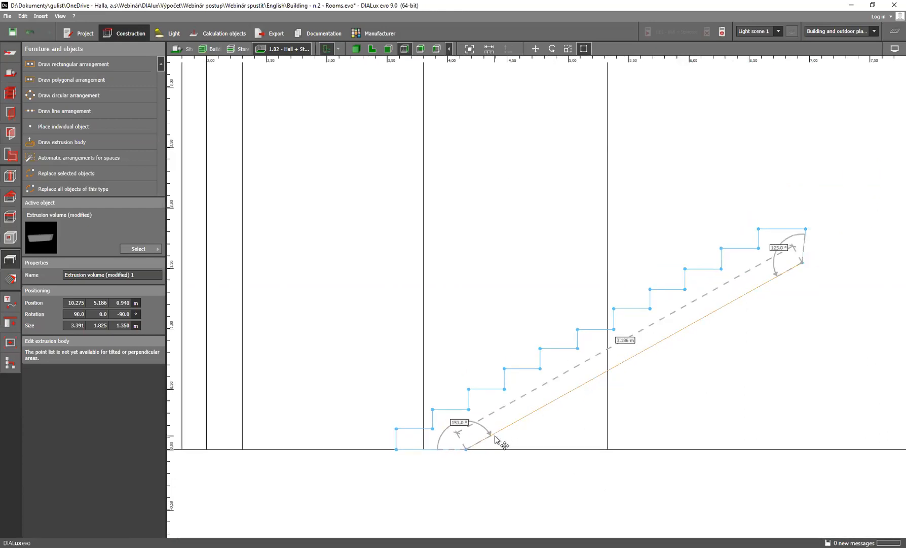
Move the stair polygon's uppermost outer corner inward so the end edge of the top step is vertical
{"action": "scroll", "coordinate": [844, 234], "scroll_direction": "up", "scroll_amount": 1}
{"action": "left_click_drag", "start_coordinate": [795, 236], "coordinate": [790, 236]}
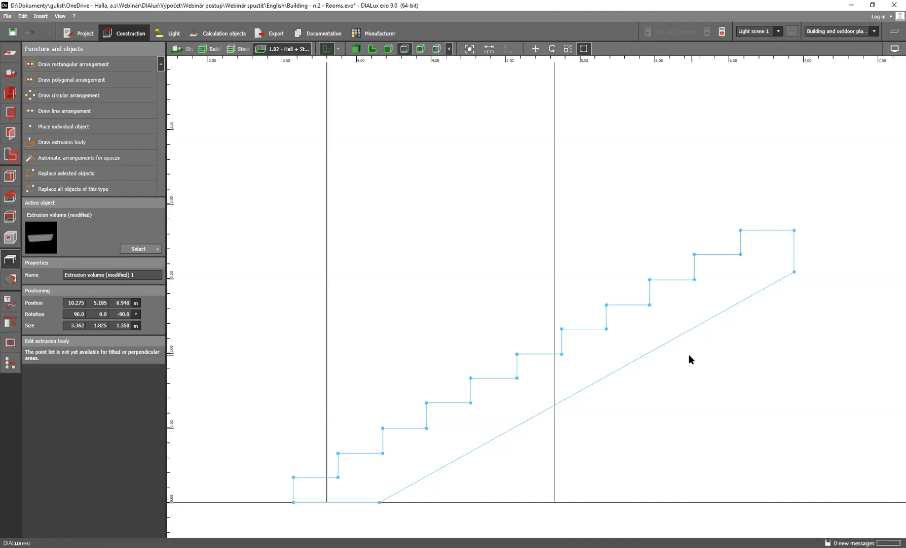
{"action": "scroll", "coordinate": [676, 356], "scroll_direction": "down", "scroll_amount": 3}
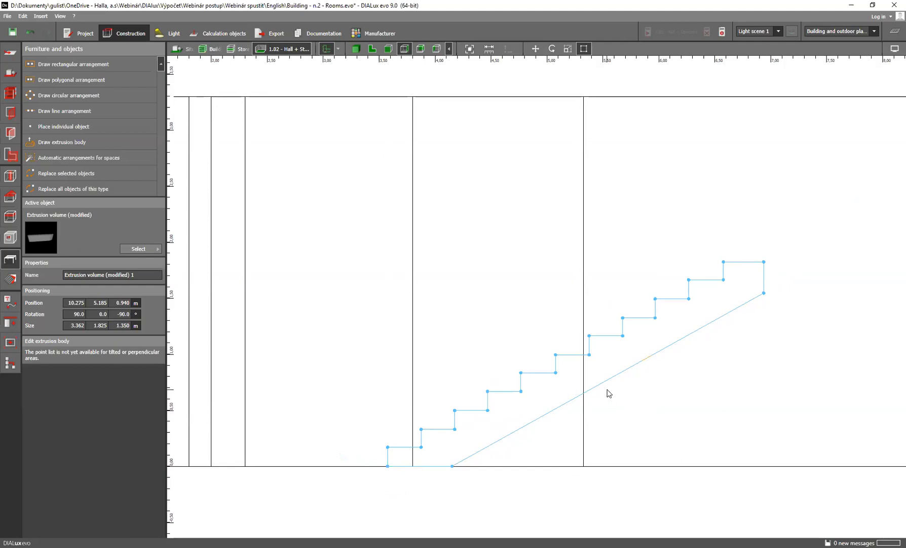
{"action": "mouse_move", "coordinate": [601, 384]}
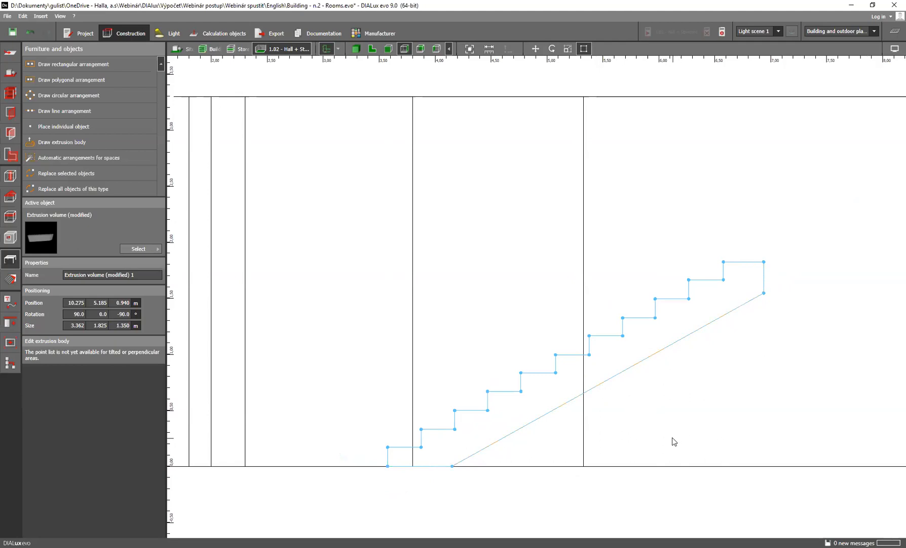
Finish the stair polygon editing and display Storey 2 in floor plan view around office 2.15
{"action": "scroll", "coordinate": [654, 381], "scroll_direction": "down", "scroll_amount": 3}
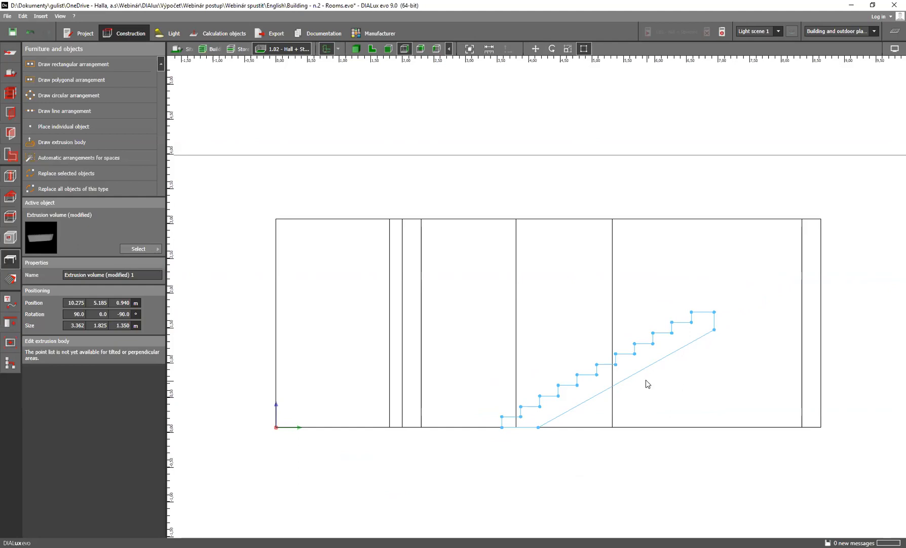
{"action": "left_click", "coordinate": [595, 335]}
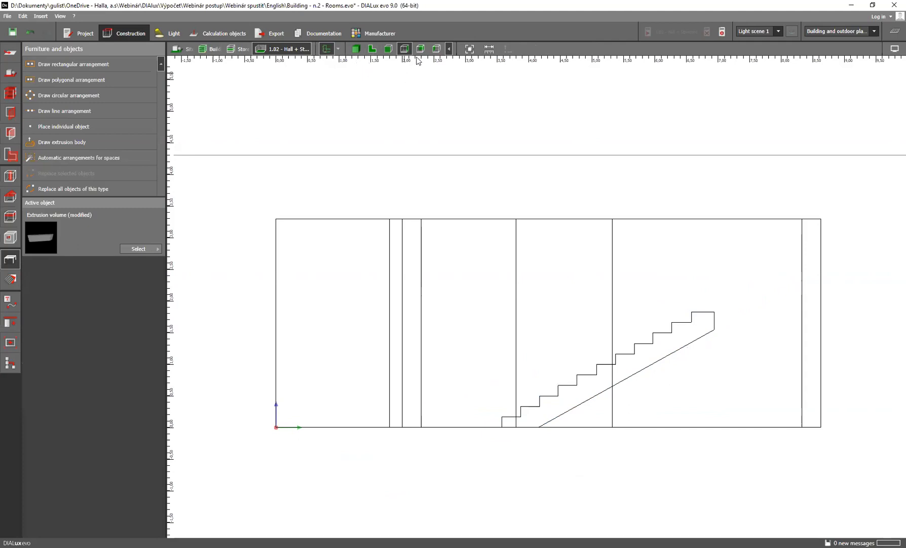
{"action": "left_click", "coordinate": [373, 49]}
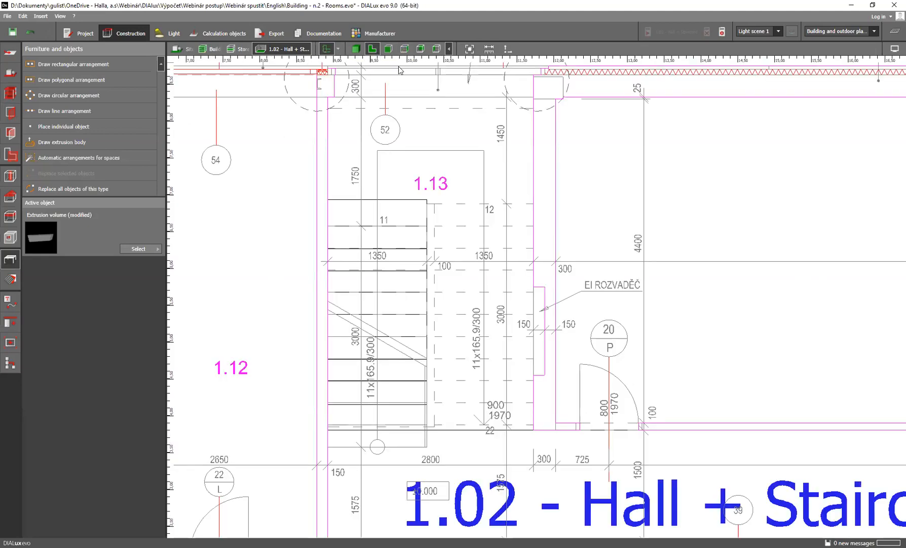
{"action": "left_click", "coordinate": [241, 49]}
{"action": "left_click", "coordinate": [263, 49]}
{"action": "left_click", "coordinate": [280, 62]}
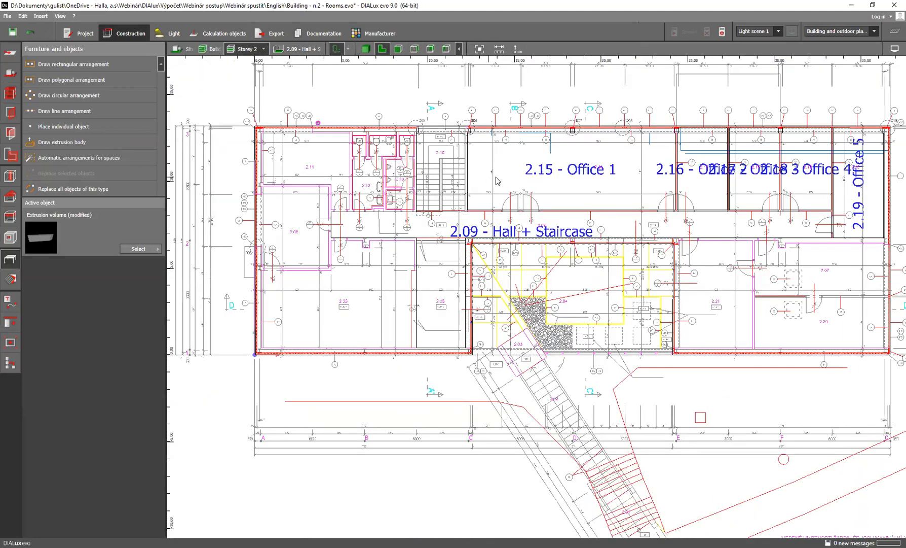
{"action": "scroll", "coordinate": [531, 174], "scroll_direction": "up", "scroll_amount": 5}
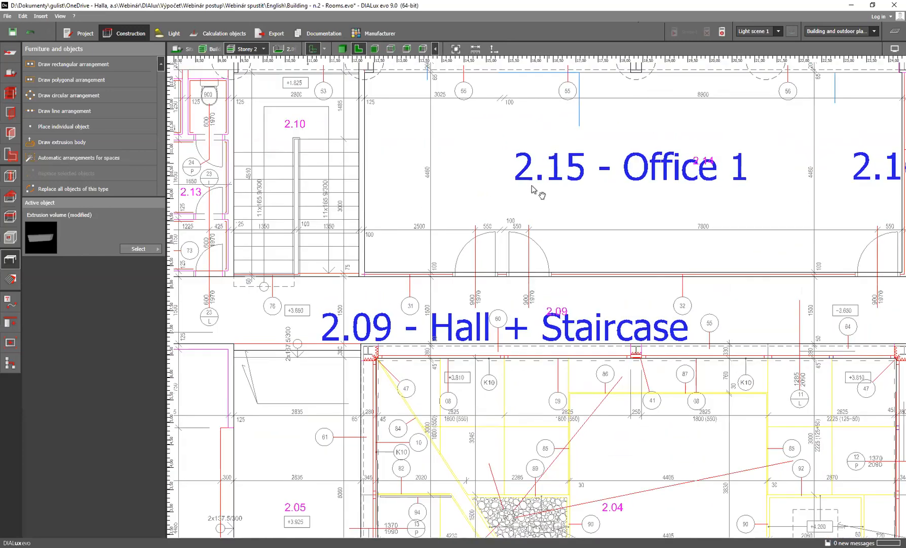
{"action": "middle_click_drag", "start_coordinate": [533, 187], "coordinate": [492, 255]}
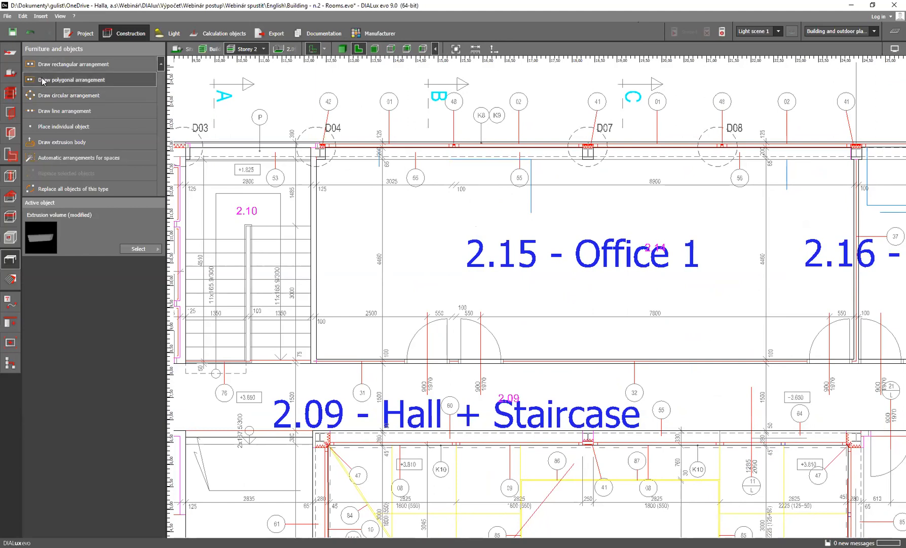
Choose Window (standard) from the aperture catalogue as the active building opening
{"action": "left_click", "coordinate": [11, 113]}
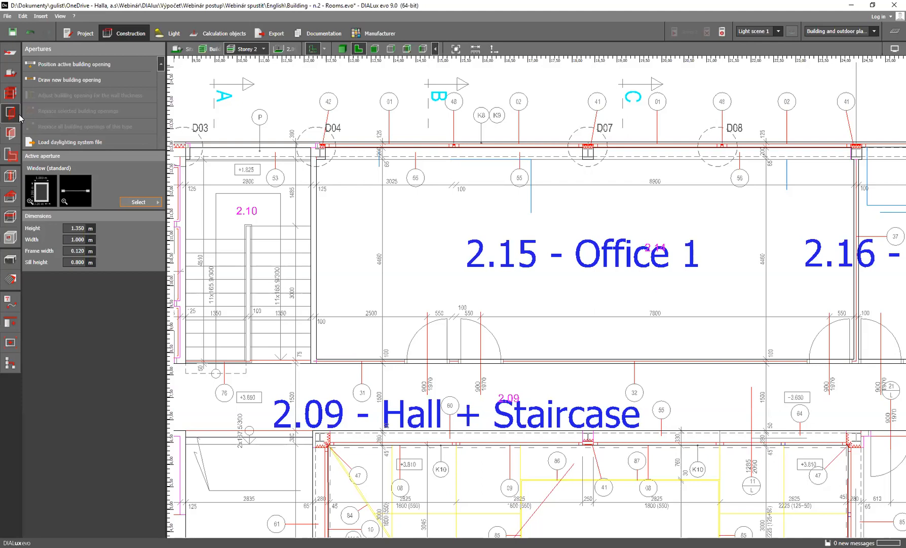
{"action": "left_click", "coordinate": [156, 202]}
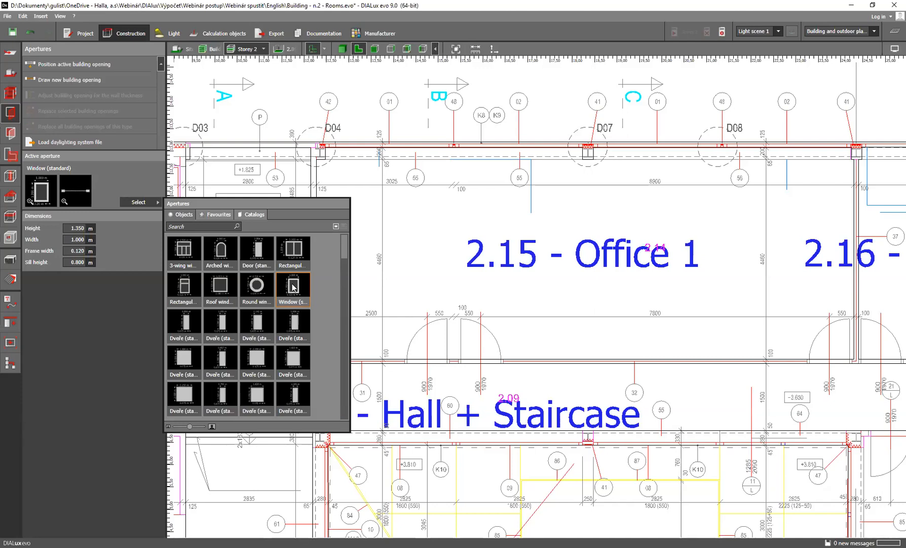
{"action": "left_click", "coordinate": [262, 287]}
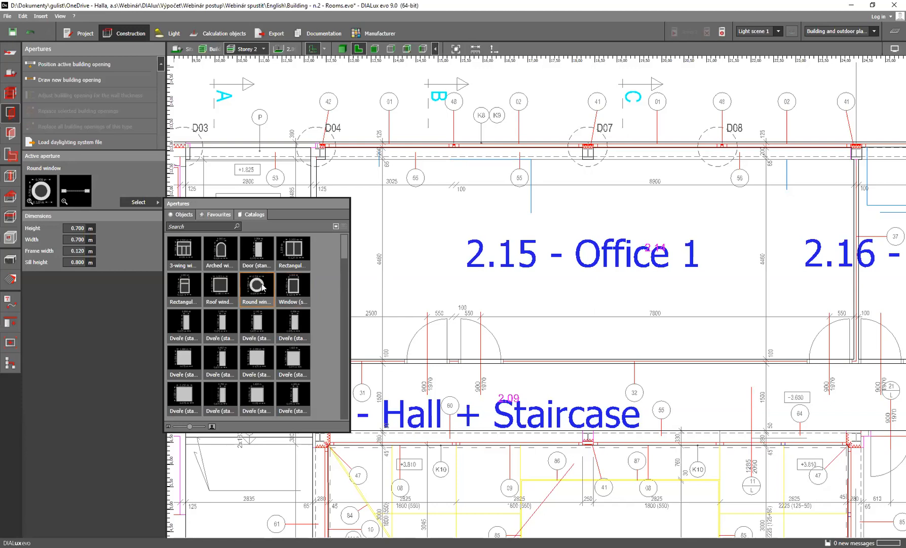
{"action": "left_click", "coordinate": [293, 285]}
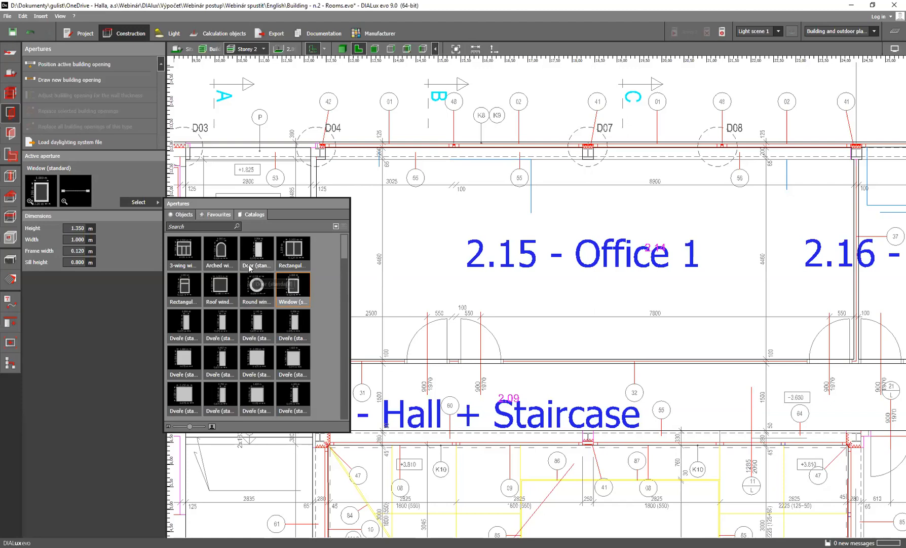
{"action": "left_click", "coordinate": [130, 184]}
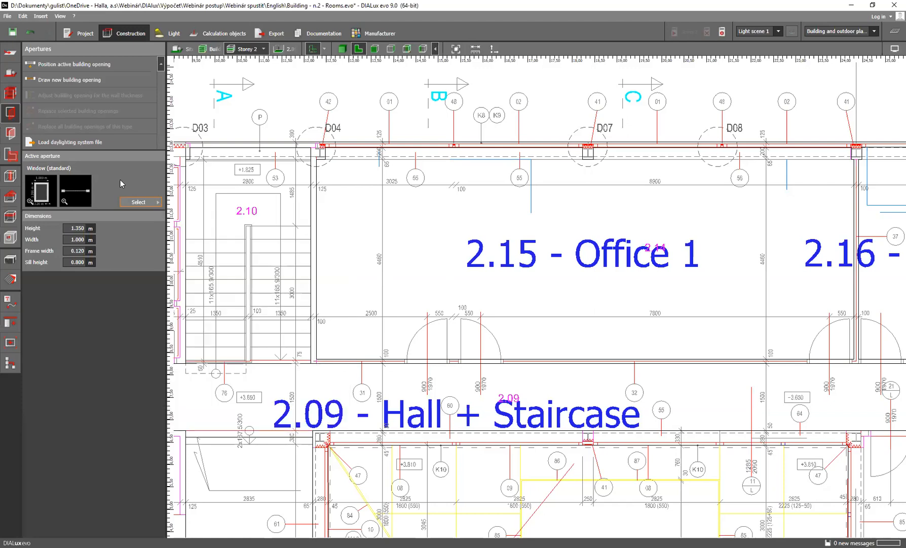
Draw a window opening about 2.85 m wide in the outer wall of Office 1, starting at column D04 and following the plan
{"action": "left_click", "coordinate": [63, 81]}
{"action": "scroll", "coordinate": [327, 149], "scroll_direction": "up", "scroll_amount": 2}
{"action": "scroll", "coordinate": [327, 148], "scroll_direction": "up", "scroll_amount": 2}
{"action": "scroll", "coordinate": [328, 150], "scroll_direction": "up", "scroll_amount": 3}
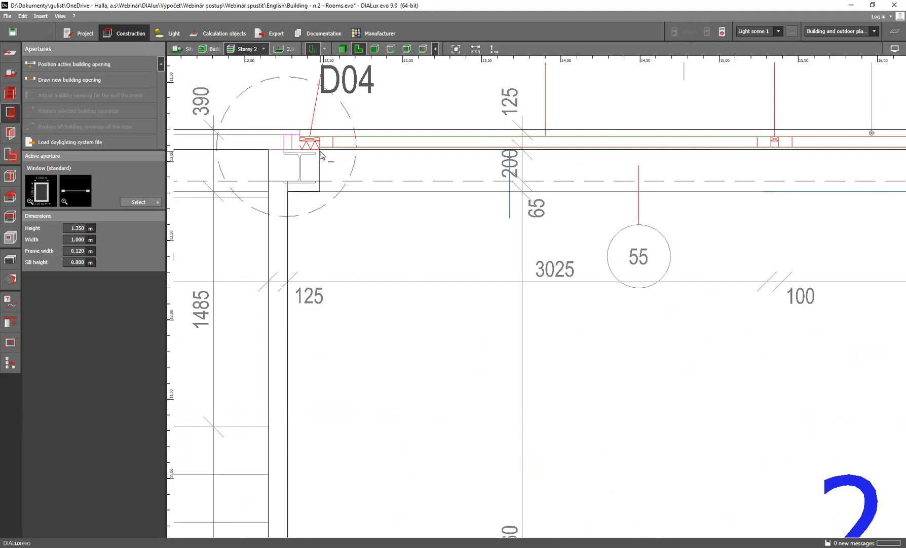
{"action": "left_click", "coordinate": [322, 153]}
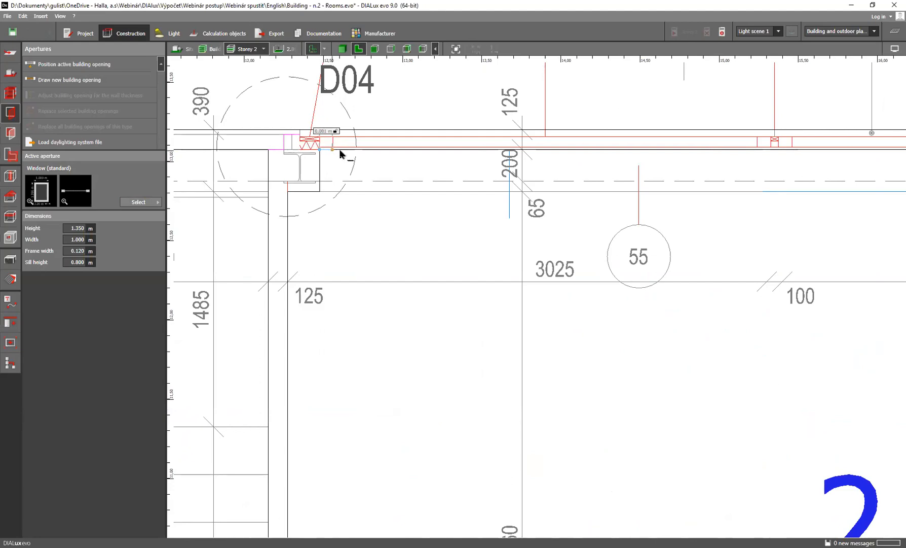
{"action": "left_click", "coordinate": [774, 148]}
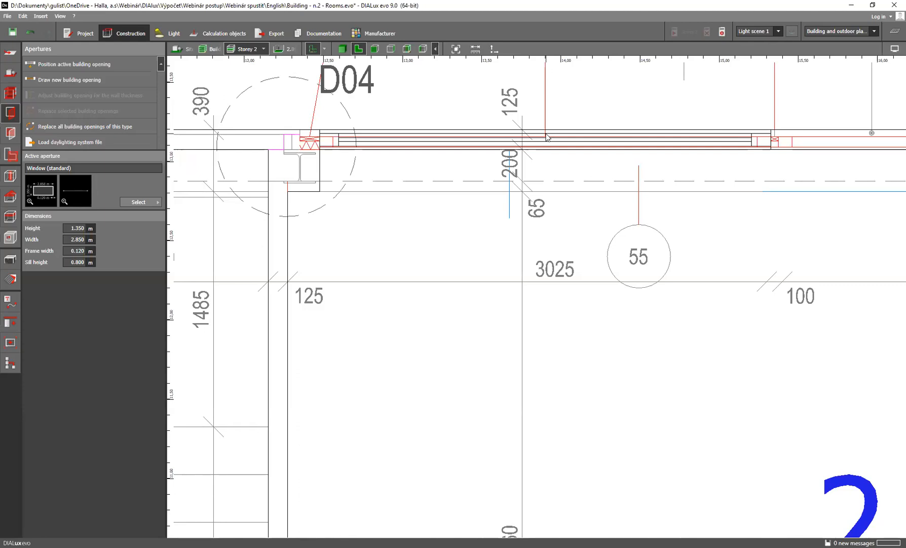
Make room 2.15 - Office 1 the active space and display it in 3D with the new window in view
{"action": "left_click", "coordinate": [340, 49]}
{"action": "left_click", "coordinate": [290, 51]}
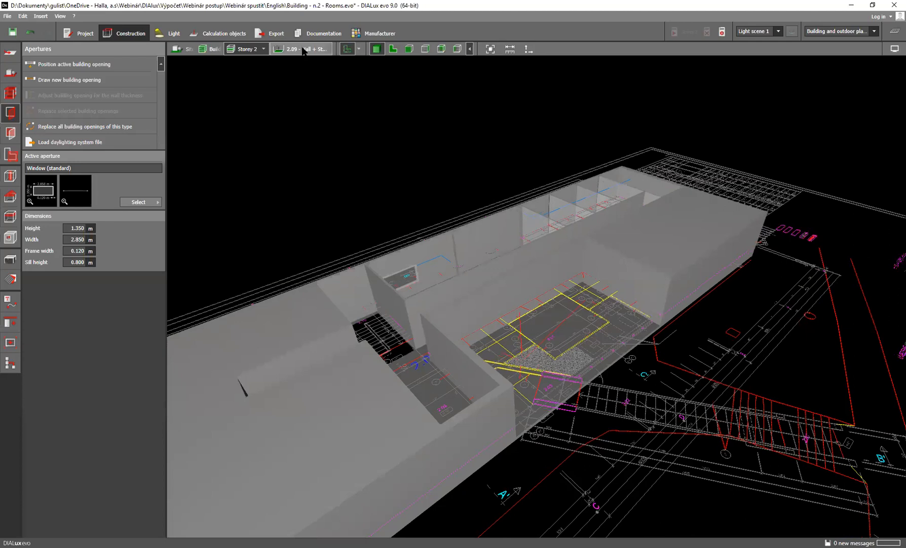
{"action": "left_click", "coordinate": [334, 49]}
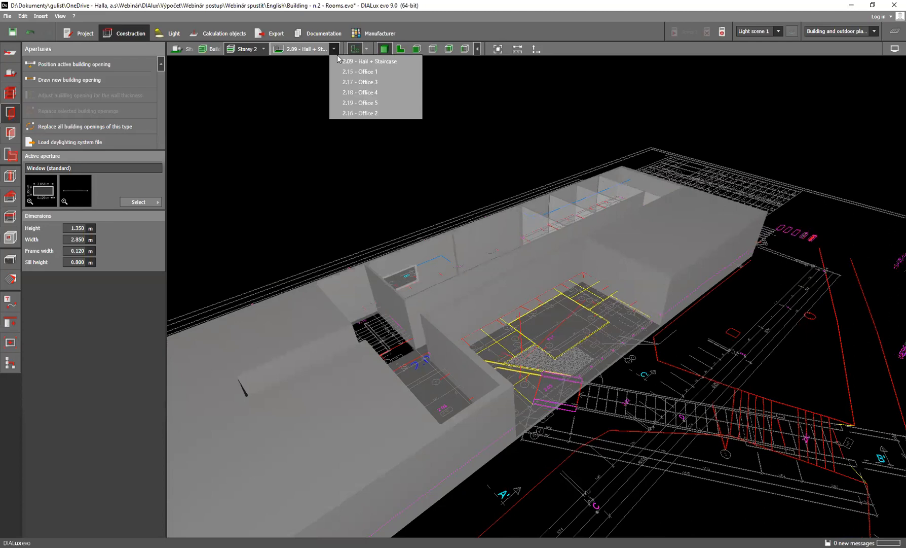
{"action": "left_click", "coordinate": [360, 72]}
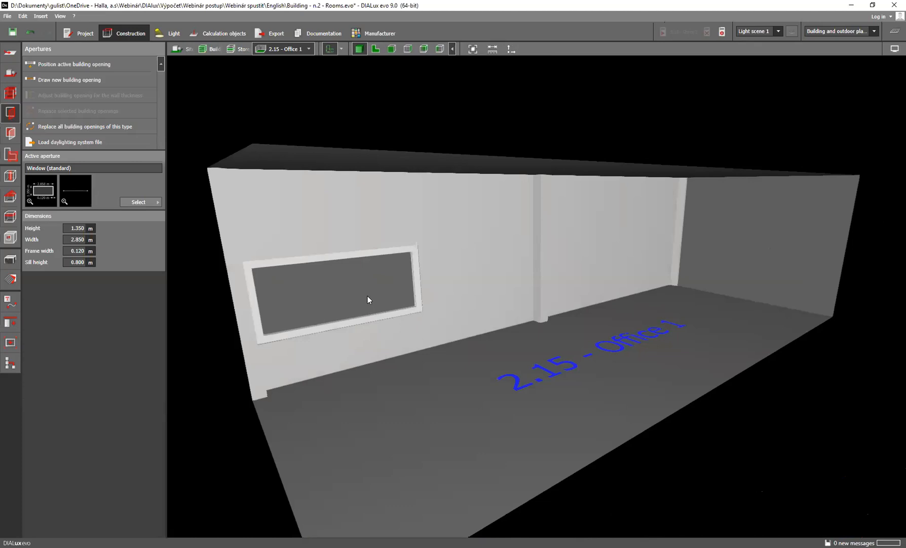
{"action": "scroll", "coordinate": [353, 295], "scroll_direction": "up", "scroll_amount": 3}
{"action": "scroll", "coordinate": [352, 294], "scroll_direction": "down", "scroll_amount": 2}
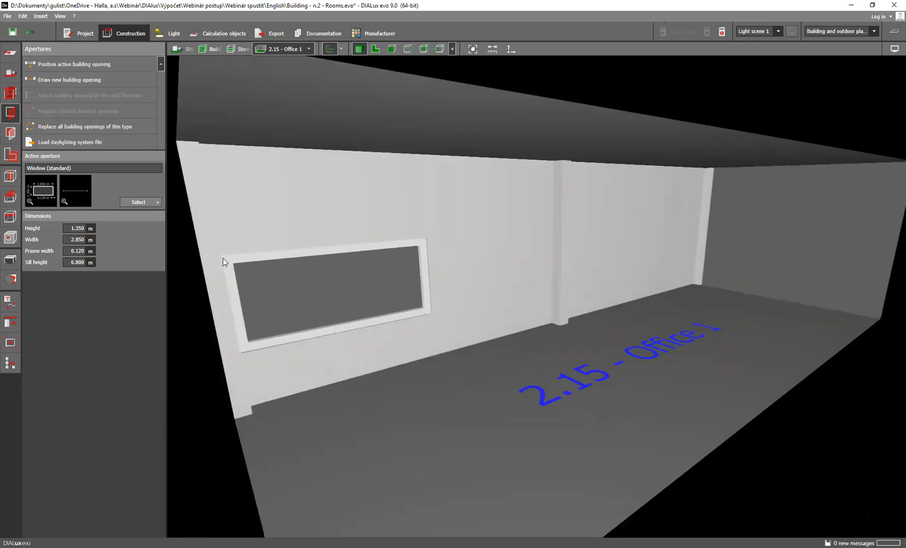
Set the height of the Office 1 window to 2 m
{"action": "left_click", "coordinate": [76, 228]}
{"action": "type", "text": "2"}
{"action": "key", "text": "Return"}
{"action": "left_click", "coordinate": [300, 282]}
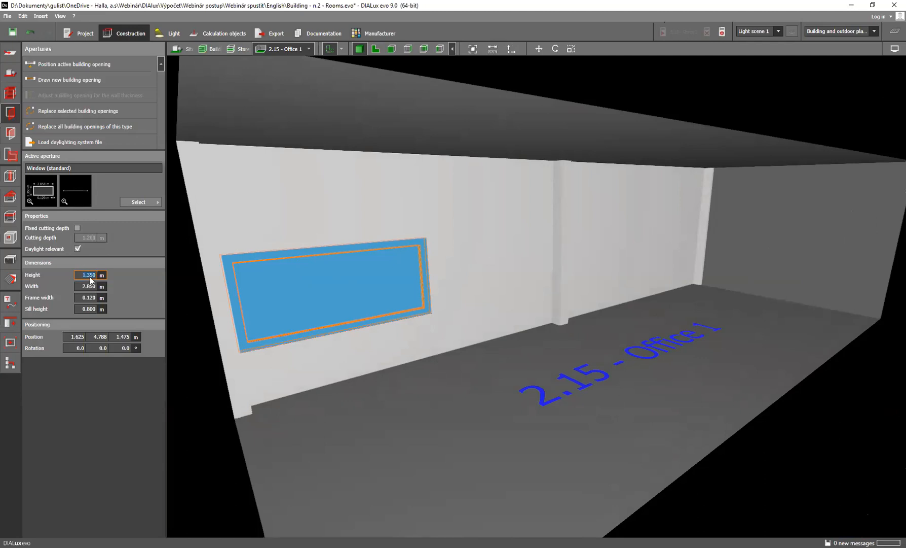
{"action": "type", "text": "2"}
{"action": "key", "text": "Return"}
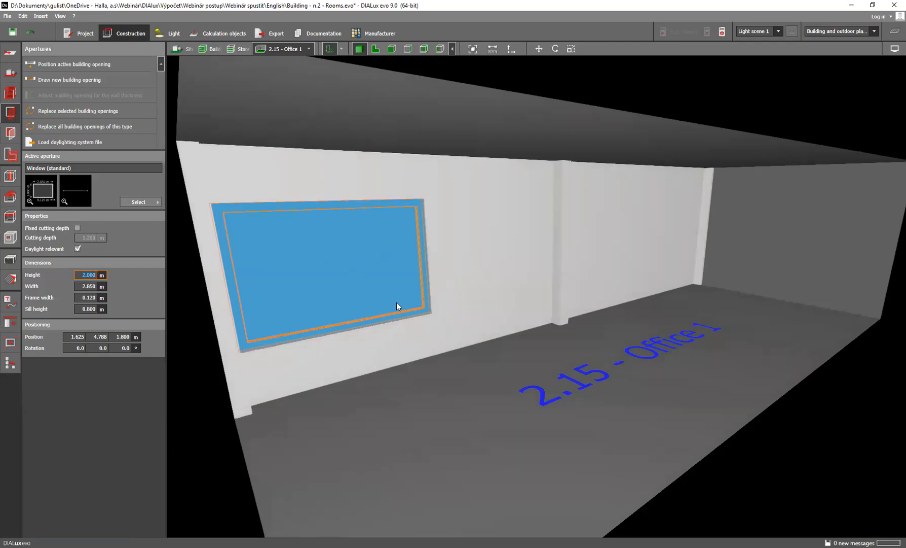
Set the window's sill height to 0.5 m and deselect the window
{"action": "left_click", "coordinate": [88, 298]}
{"action": "left_click", "coordinate": [95, 312]}
{"action": "type", "text": "0.5"}
{"action": "key", "text": "Return"}
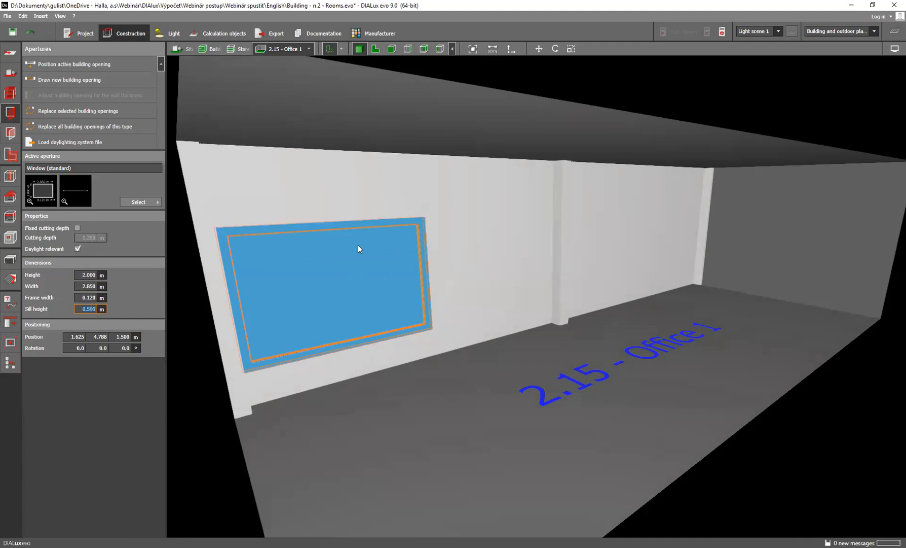
{"action": "scroll", "coordinate": [389, 281], "scroll_direction": "up", "scroll_amount": 1}
{"action": "key", "text": "Escape"}
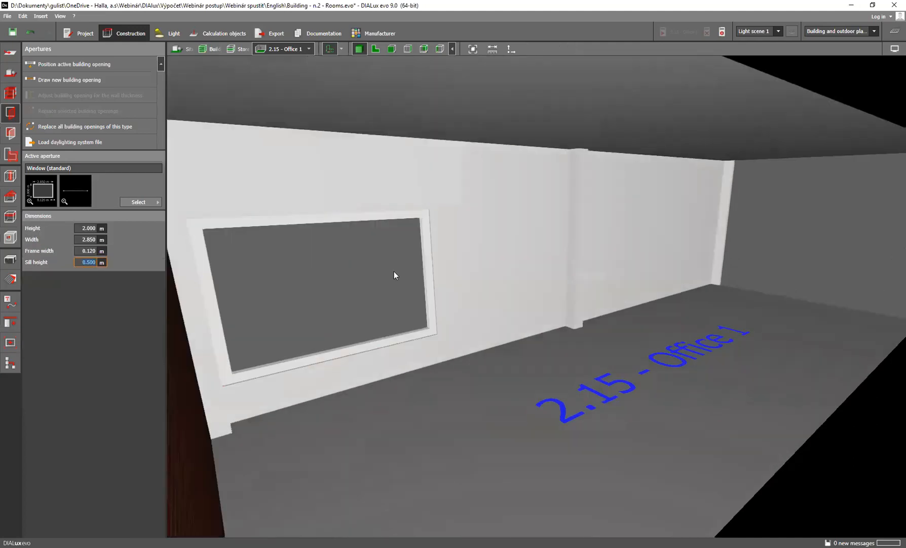
Display Office 1 in floor plan view with the HALLA_2NP plan shown beneath it
{"action": "left_click", "coordinate": [376, 49]}
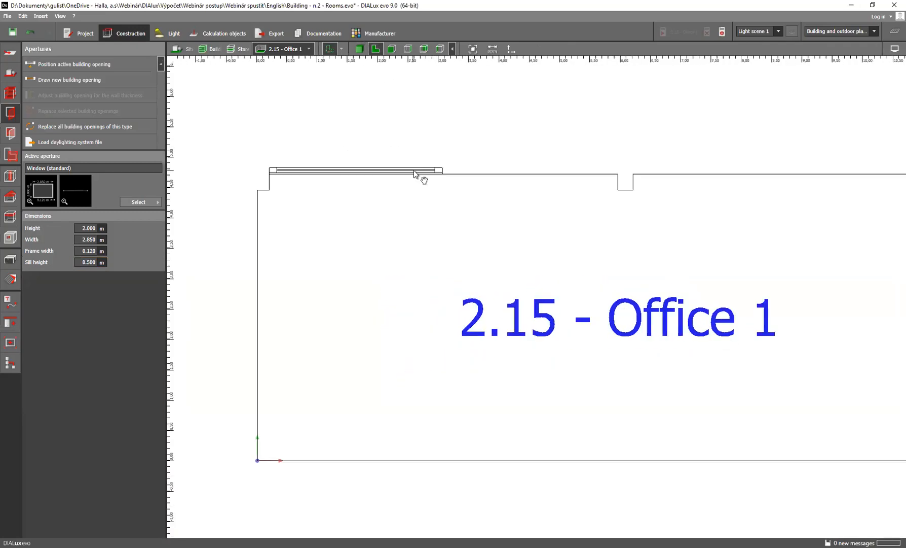
{"action": "scroll", "coordinate": [375, 173], "scroll_direction": "up", "scroll_amount": 2}
{"action": "left_click", "coordinate": [375, 175]}
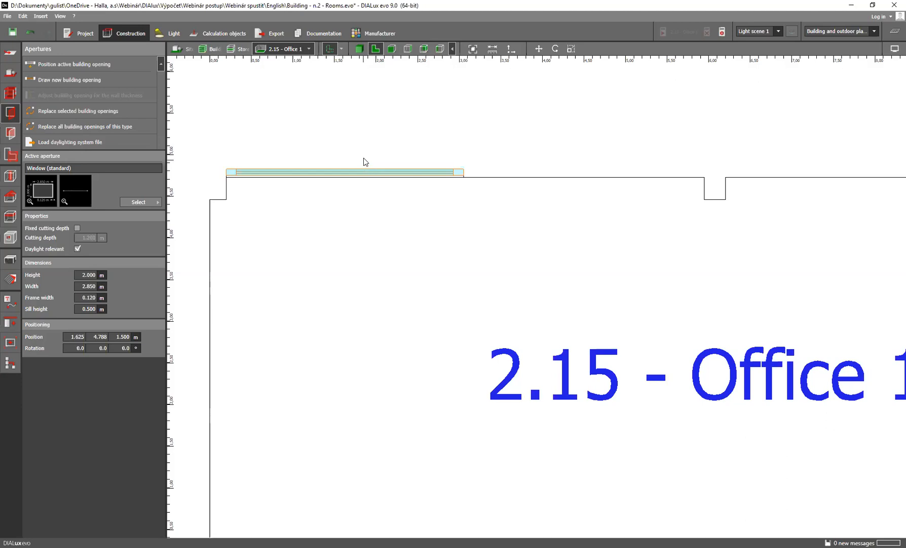
{"action": "left_click", "coordinate": [341, 48]}
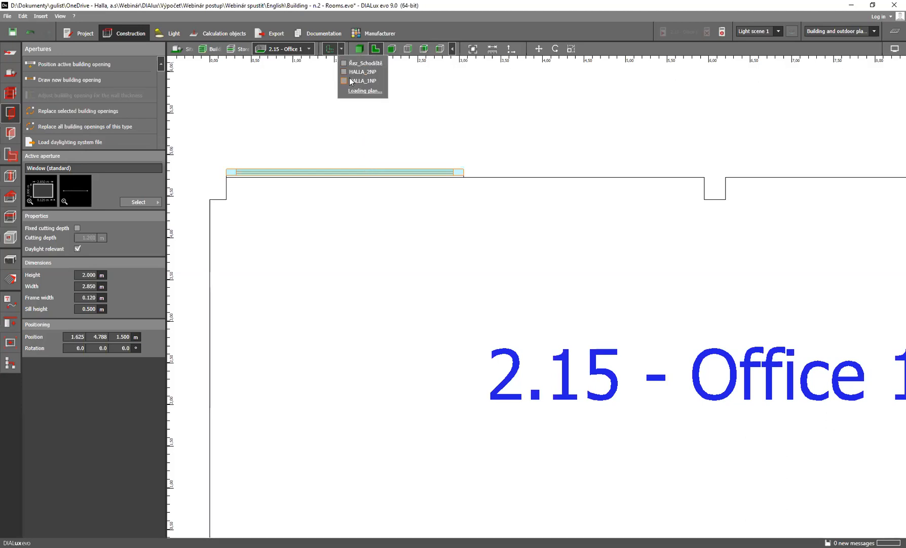
{"action": "left_click", "coordinate": [345, 71]}
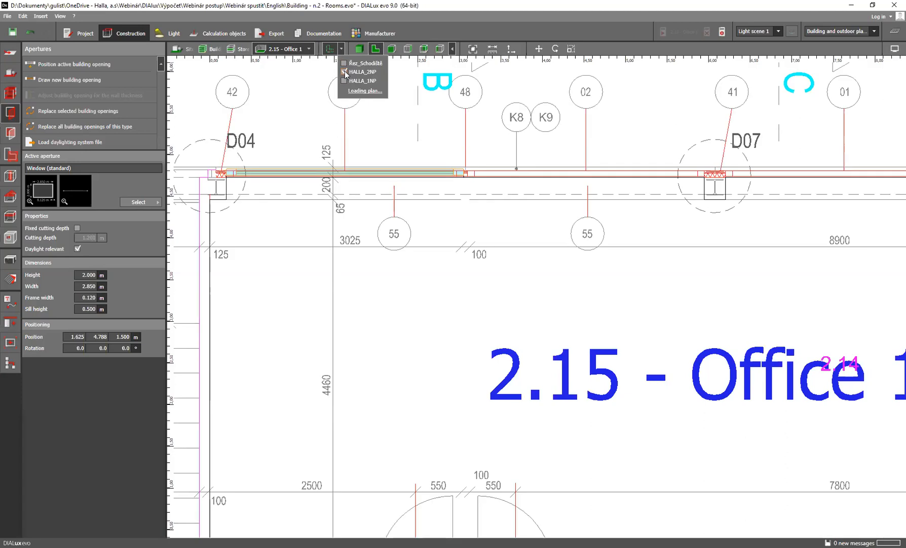
{"action": "left_click", "coordinate": [389, 144]}
{"action": "left_click", "coordinate": [390, 142]}
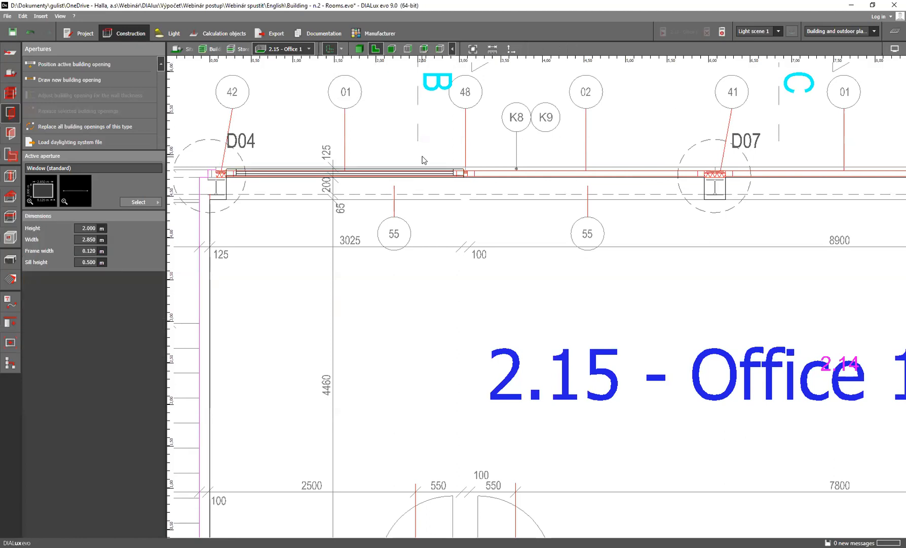
Copy the window along the outer wall into the adjacent bay between axis 48 and column D07
{"action": "left_click", "coordinate": [285, 171]}
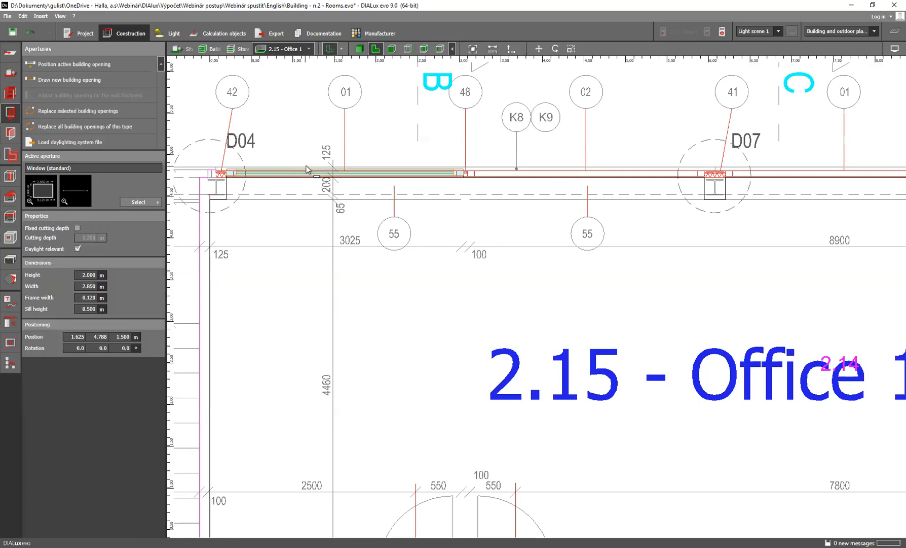
{"action": "left_click", "coordinate": [304, 168]}
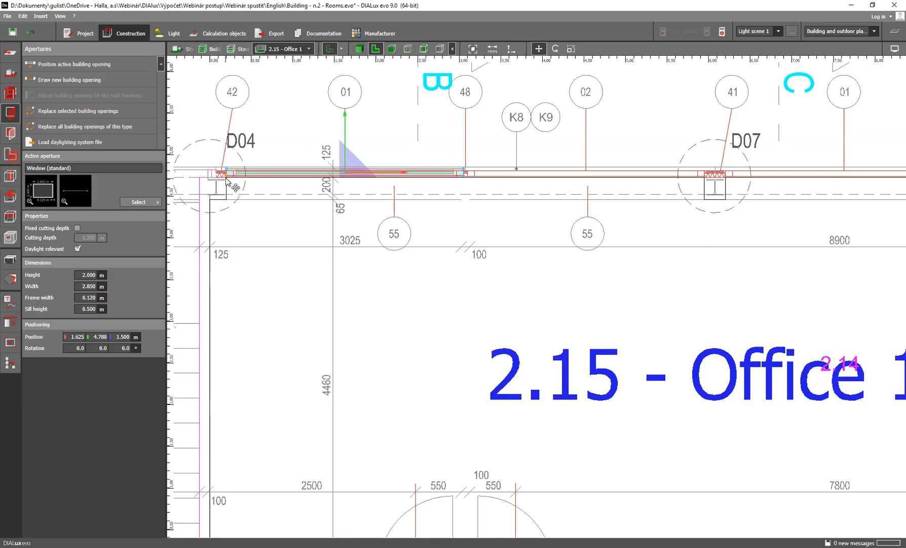
{"action": "scroll", "coordinate": [234, 183], "scroll_direction": "up", "scroll_amount": 1}
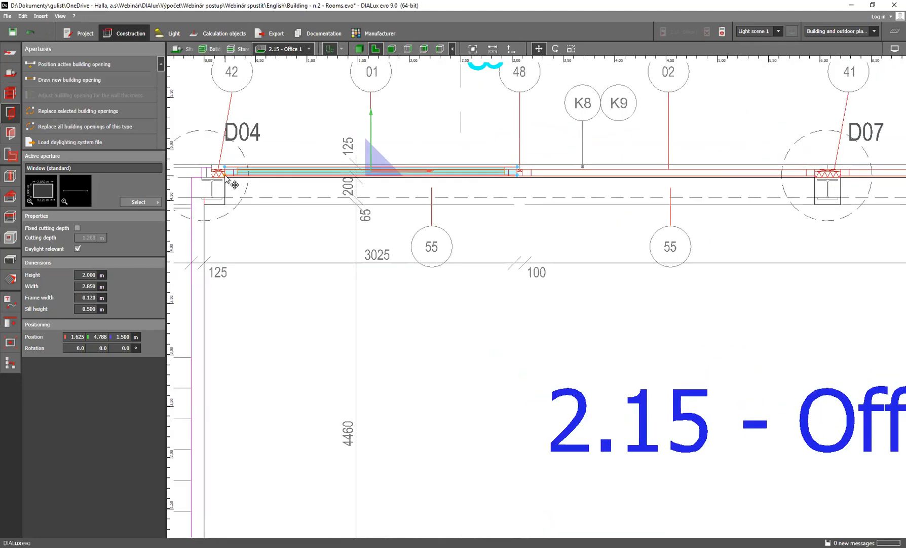
{"action": "left_click_drag", "start_coordinate": [233, 183], "coordinate": [522, 172]}
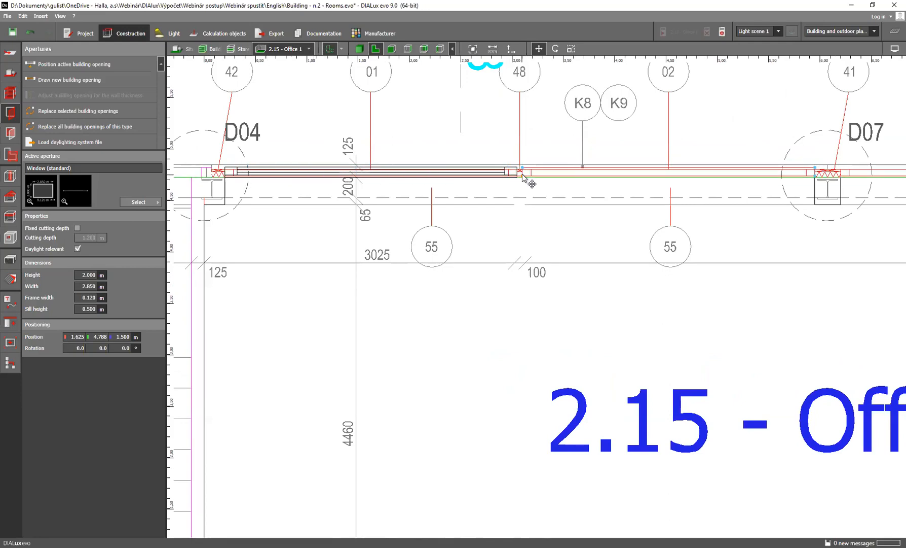
{"action": "left_click_drag", "start_coordinate": [523, 175], "coordinate": [522, 175], "text": "ctrl"}
{"action": "scroll", "coordinate": [642, 214], "scroll_direction": "down", "scroll_amount": 6}
{"action": "scroll", "coordinate": [690, 195], "scroll_direction": "up", "scroll_amount": 12}
{"action": "scroll", "coordinate": [714, 184], "scroll_direction": "up", "scroll_amount": 4}
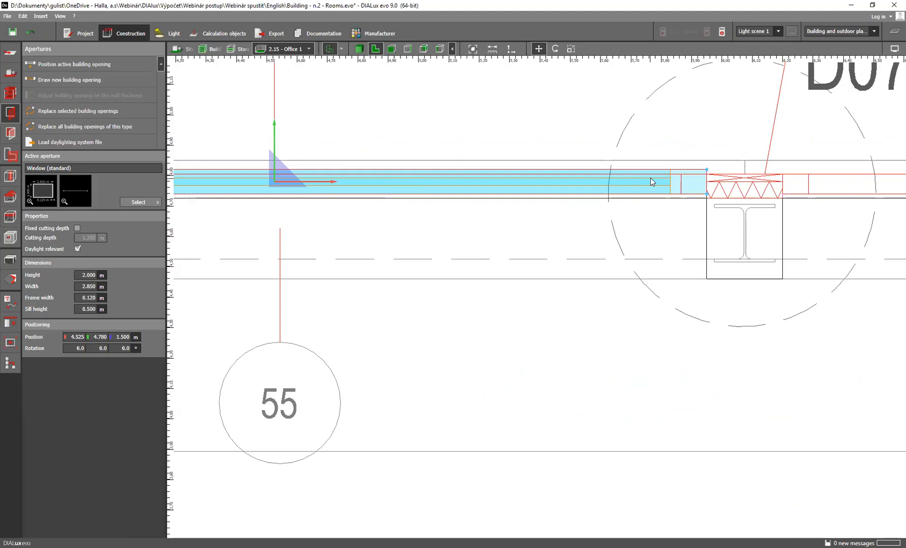
{"action": "right_click", "coordinate": [569, 184]}
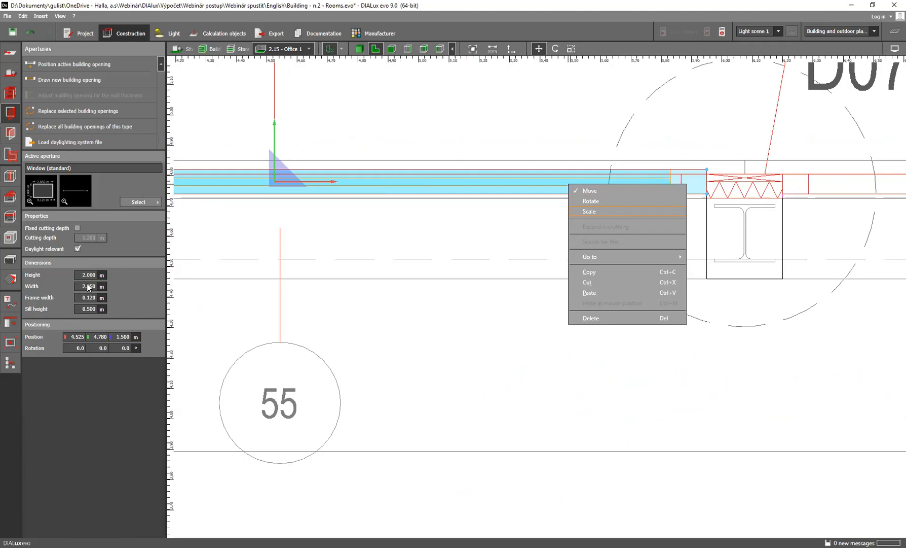
{"action": "left_click", "coordinate": [605, 212]}
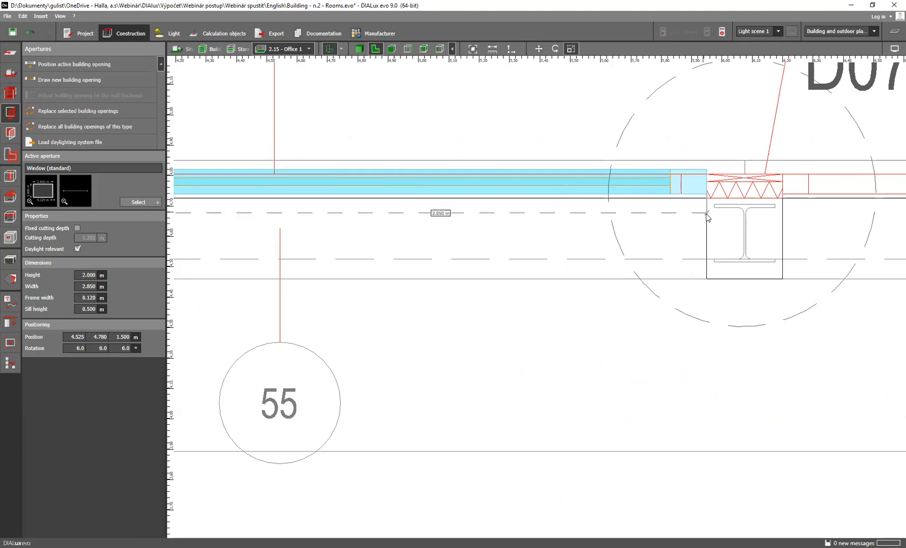
{"action": "left_click", "coordinate": [527, 216]}
{"action": "left_click", "coordinate": [677, 177]}
{"action": "right_click", "coordinate": [679, 180]}
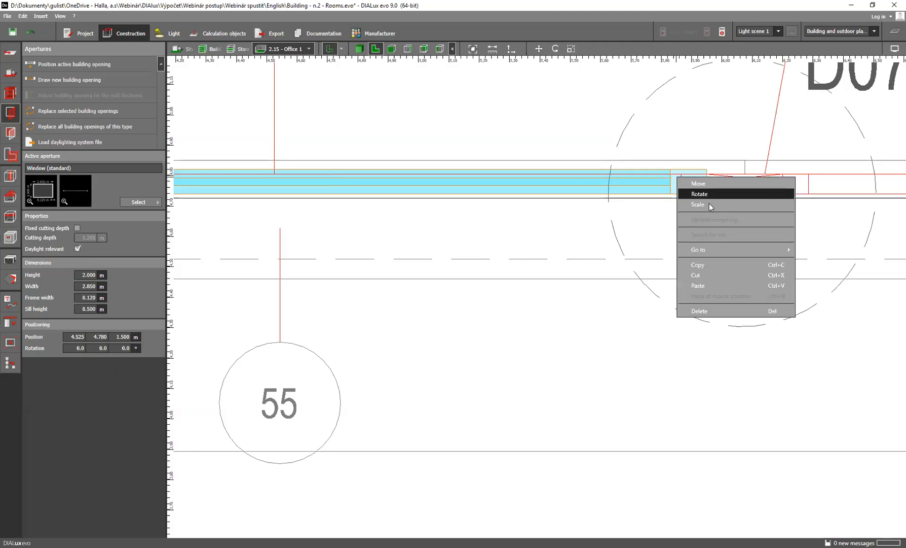
{"action": "left_click", "coordinate": [709, 203]}
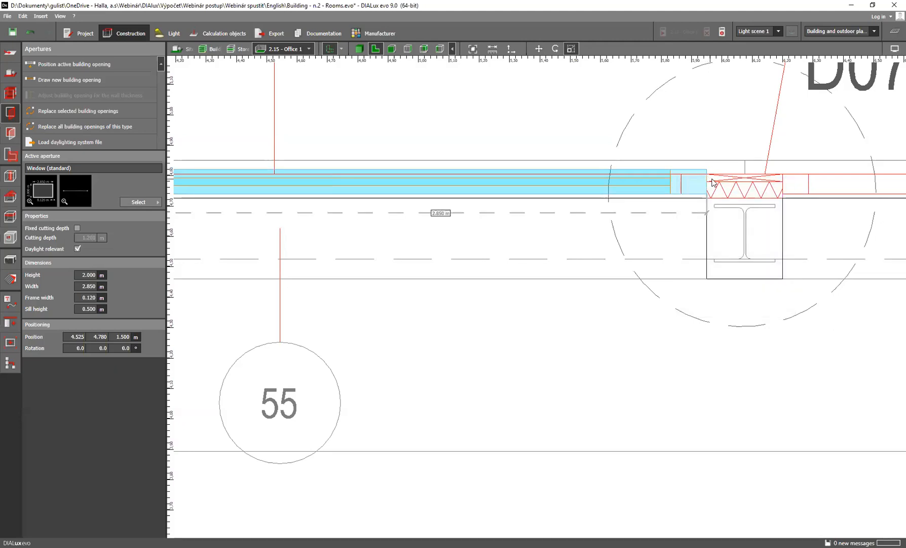
{"action": "key", "text": "Escape"}
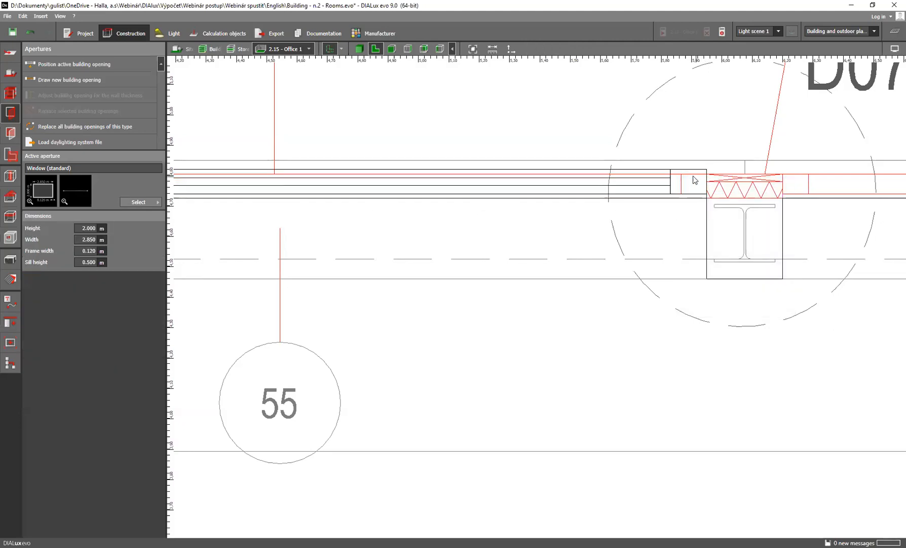
Scale the copied window between axis 48 and column D07 from its D07 end to about 2.765 m wide
{"action": "left_click", "coordinate": [693, 176]}
{"action": "right_click", "coordinate": [693, 176]}
{"action": "left_click", "coordinate": [730, 203]}
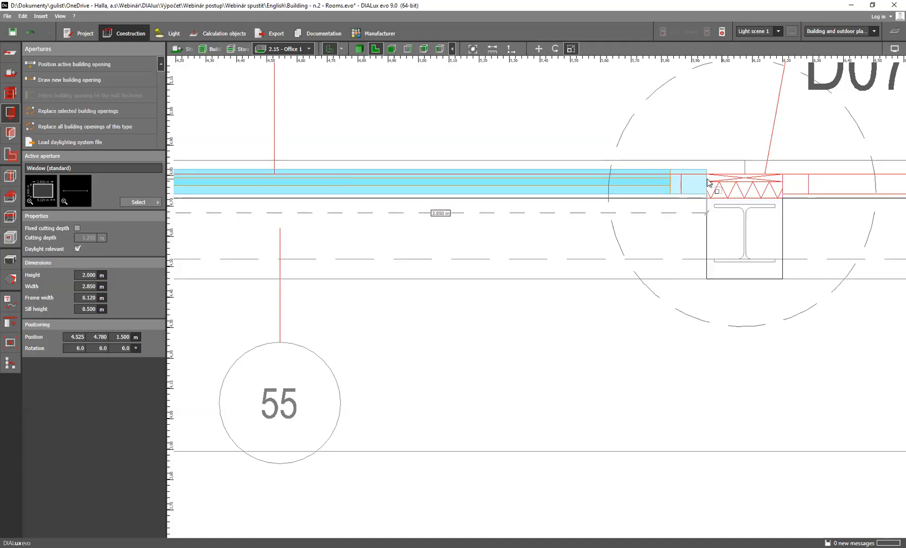
{"action": "left_click", "coordinate": [680, 179]}
{"action": "scroll", "coordinate": [524, 197], "scroll_direction": "down", "scroll_amount": 5}
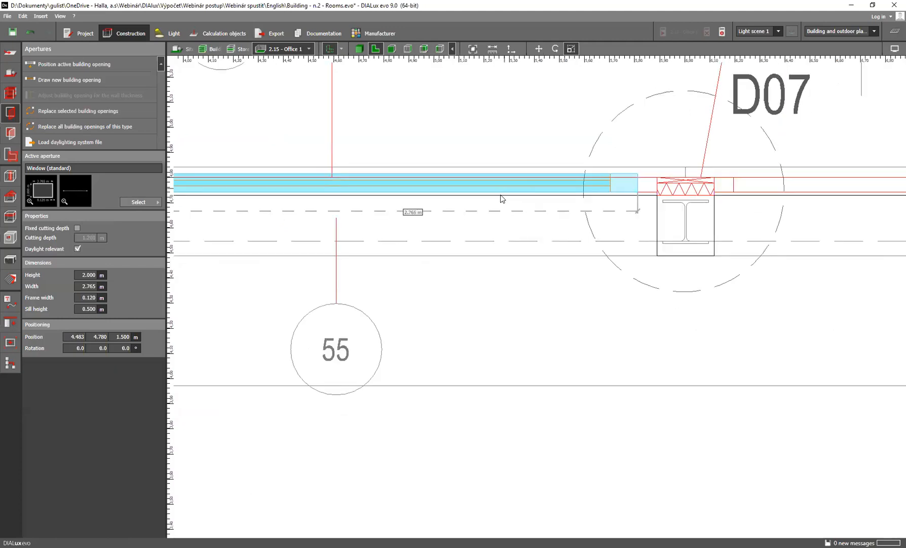
{"action": "scroll", "coordinate": [570, 199], "scroll_direction": "down", "scroll_amount": 2}
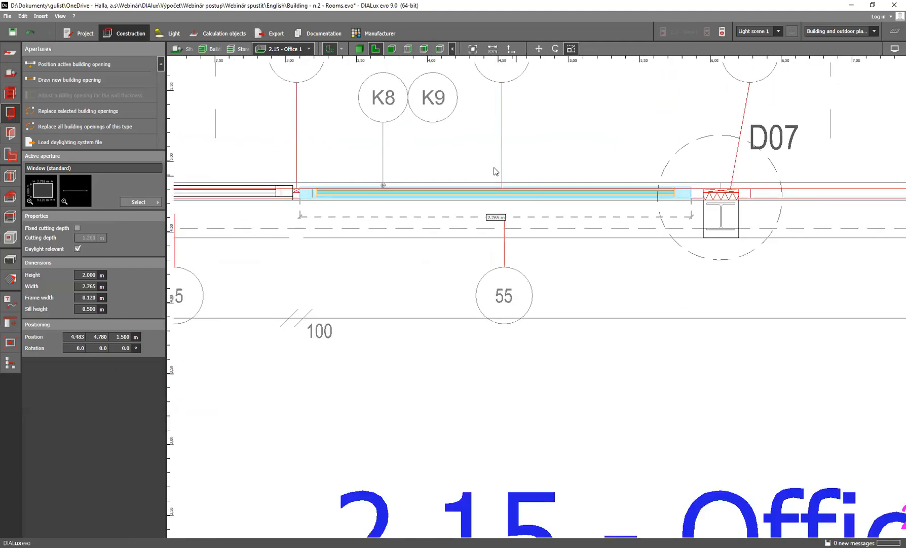
Display Office 1 in 3D, deselect the window and inspect both windows in the outer wall
{"action": "left_click", "coordinate": [361, 49]}
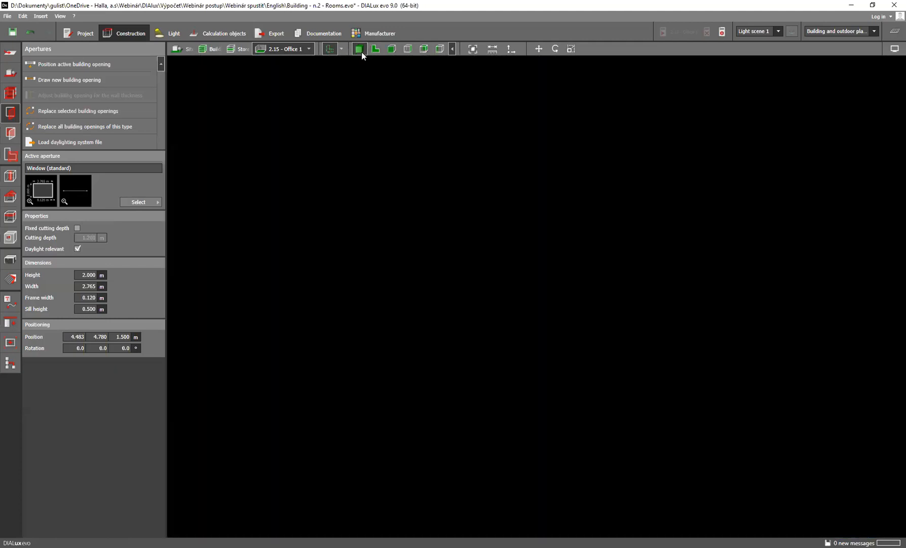
{"action": "left_click", "coordinate": [427, 306]}
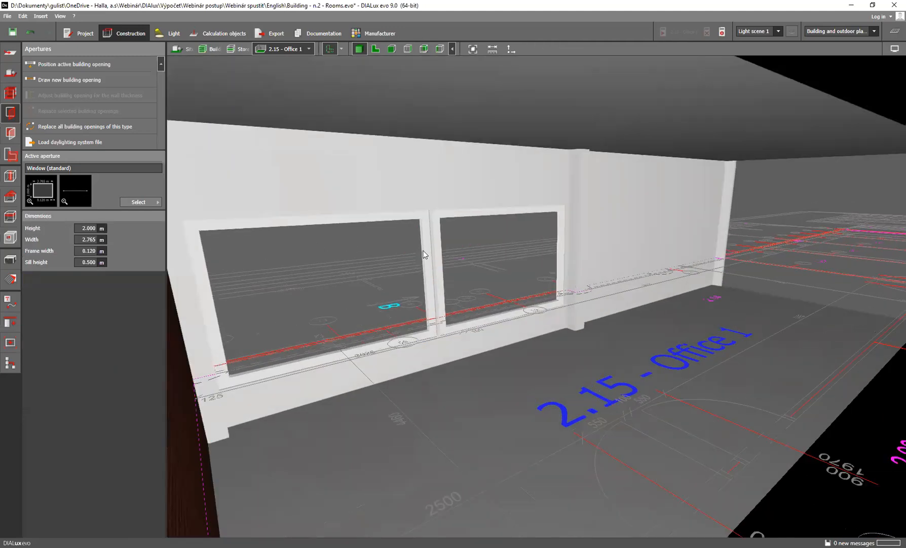
{"action": "mouse_move", "coordinate": [387, 178]}
{"action": "right_mouse_down"}
{"action": "mouse_move", "coordinate": [345, 177]}
{"action": "mouse_move", "coordinate": [374, 178]}
{"action": "right_mouse_up"}
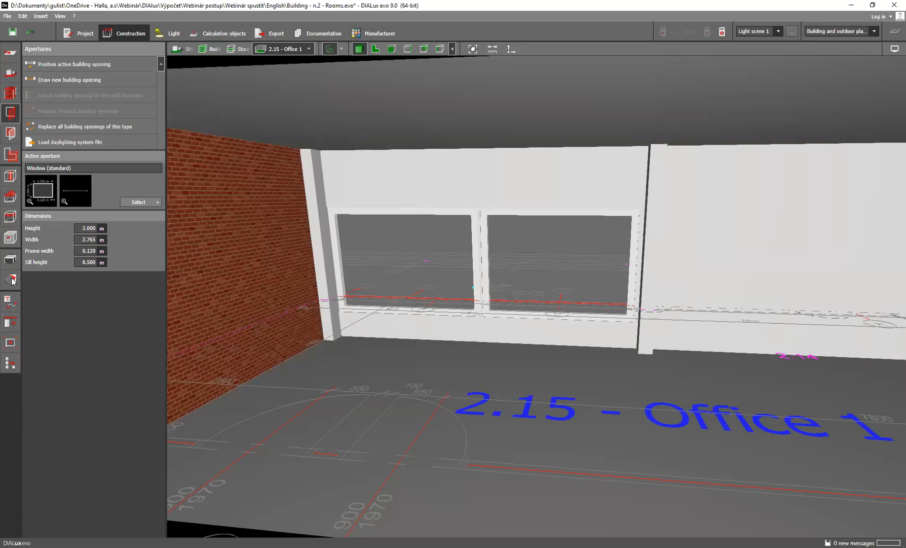
Set the reflection factor of the brick wall's Obkládačka červená material to 50 %
{"action": "left_click", "coordinate": [11, 280]}
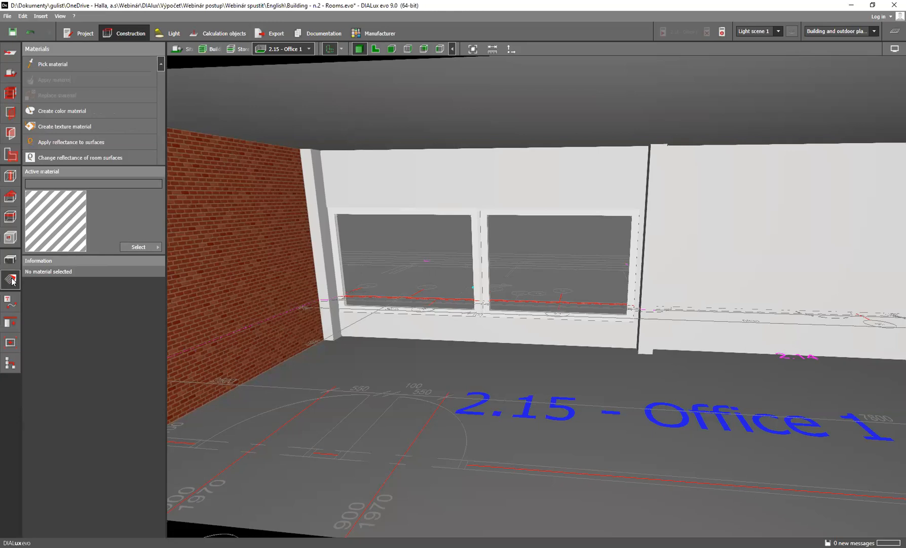
{"action": "left_click", "coordinate": [231, 236]}
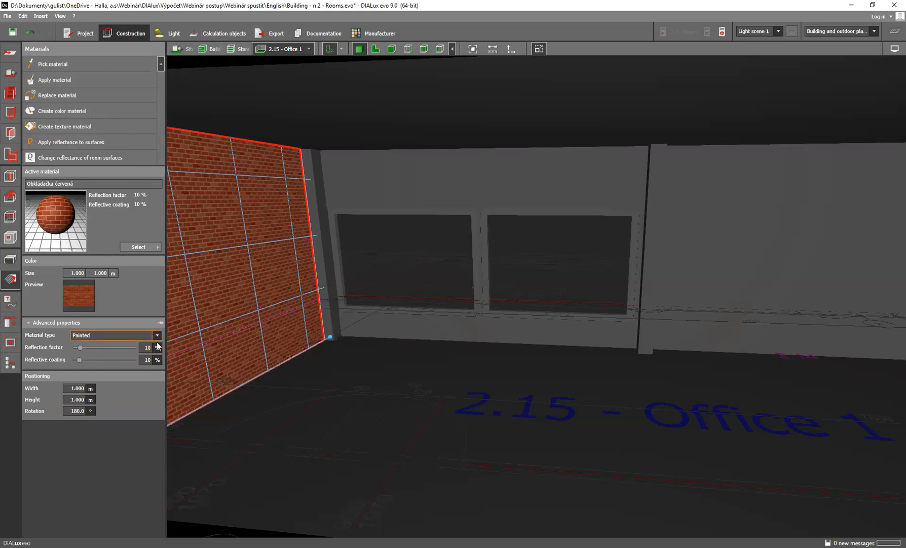
{"action": "left_click_drag", "start_coordinate": [81, 347], "coordinate": [105, 348]}
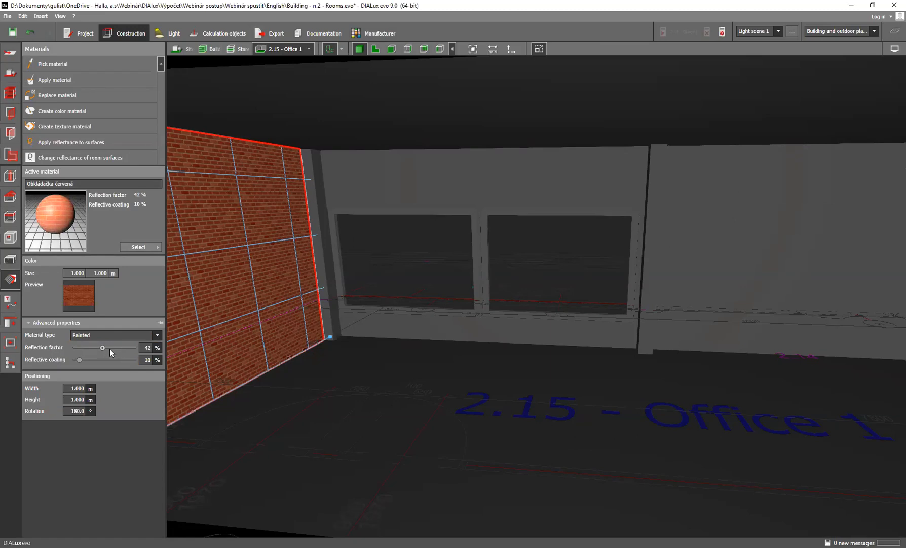
{"action": "left_click", "coordinate": [146, 346]}
{"action": "type", "text": "50"}
{"action": "key", "text": "Return"}
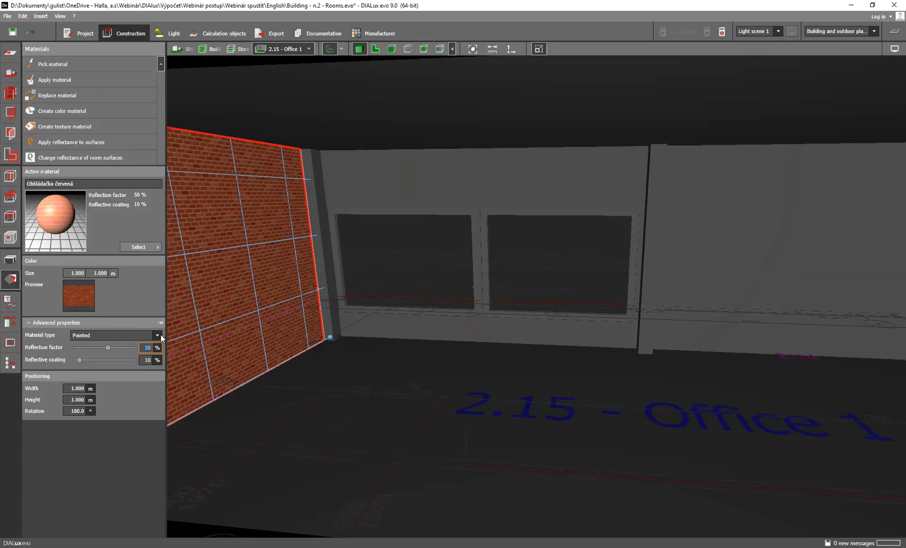
Select the transparent end wall of Office 1 and review the available types for its material
{"action": "right_click_drag", "start_coordinate": [367, 398], "coordinate": [132, 349]}
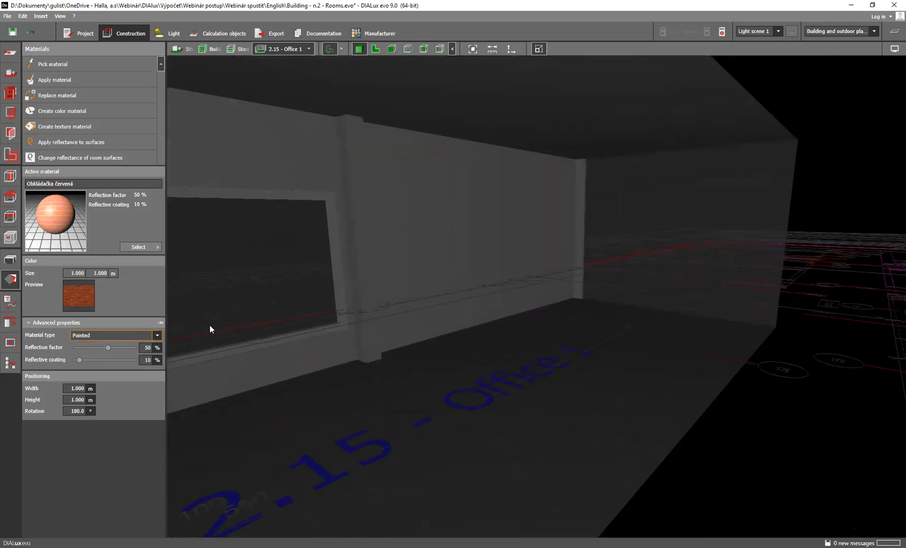
{"action": "left_click", "coordinate": [669, 196]}
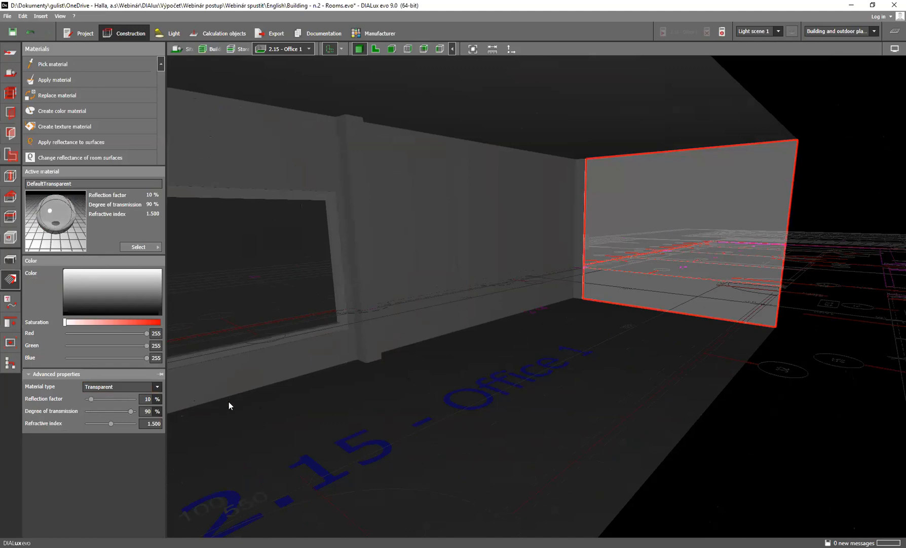
{"action": "left_click", "coordinate": [157, 387]}
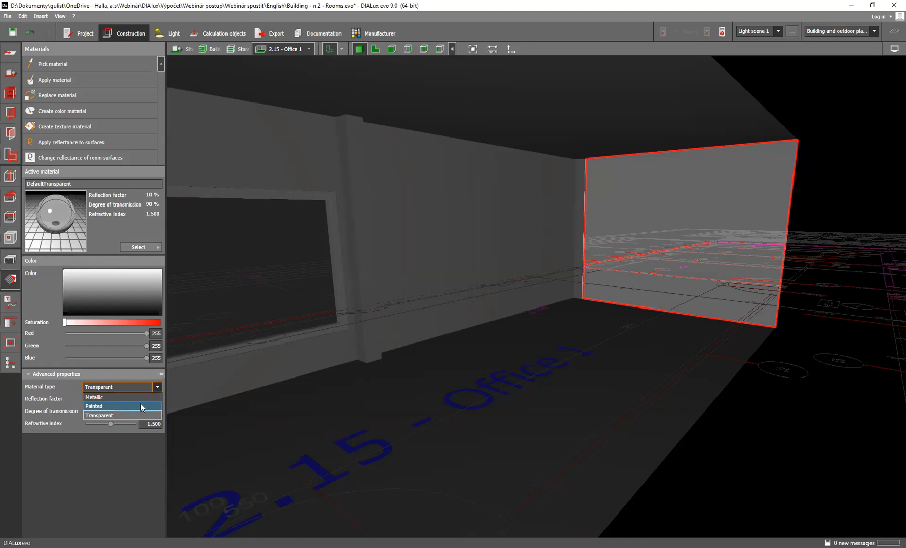
{"action": "left_click", "coordinate": [247, 392]}
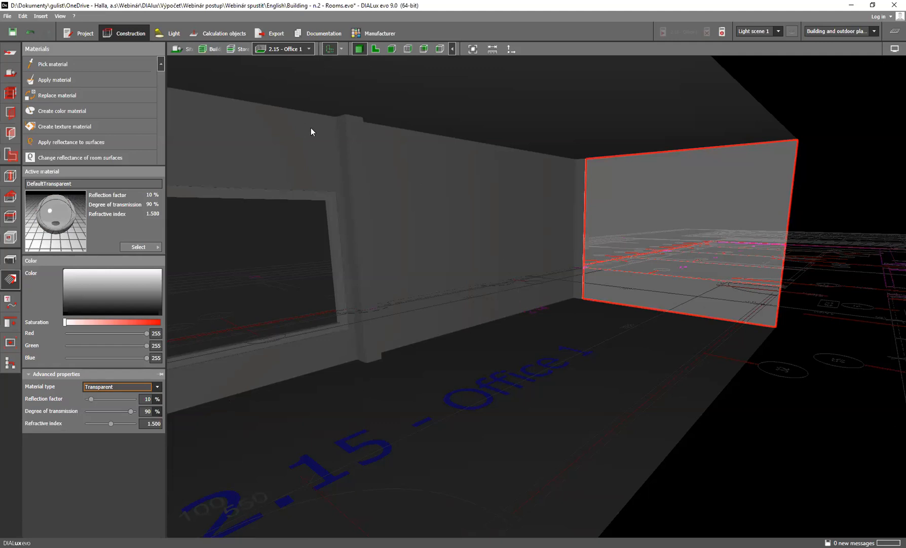
Apply the DefaultTransparent material to the windowless outer wall section beside column D07
{"action": "left_click", "coordinate": [52, 65]}
{"action": "left_click", "coordinate": [70, 80]}
{"action": "left_click", "coordinate": [470, 202]}
{"action": "left_click", "coordinate": [441, 228]}
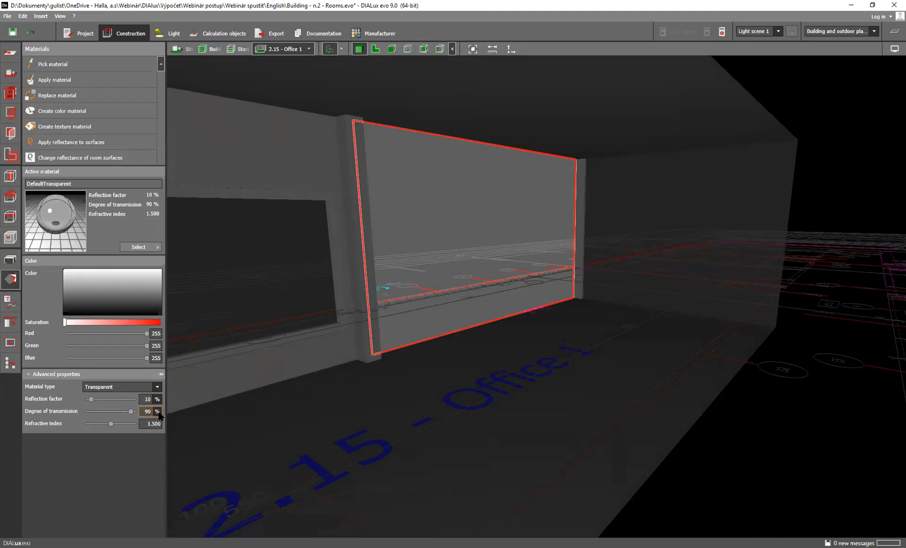
{"action": "scroll", "coordinate": [560, 367], "scroll_direction": "up", "scroll_amount": 6}
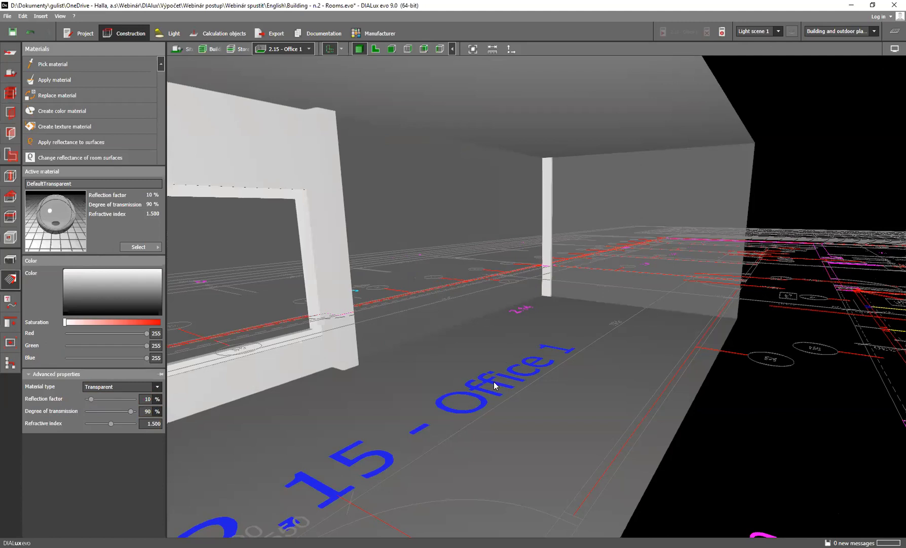
{"action": "right_click_drag", "start_coordinate": [505, 409], "coordinate": [501, 388]}
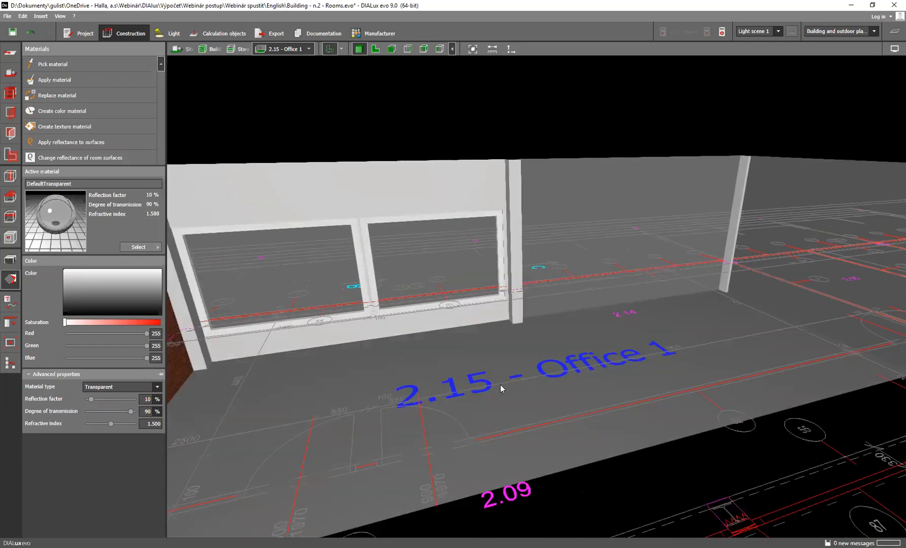
Apply the window wall's DefaultWallMaterial to the transparent outer wall section and end wall of Office 1
{"action": "left_click", "coordinate": [255, 186]}
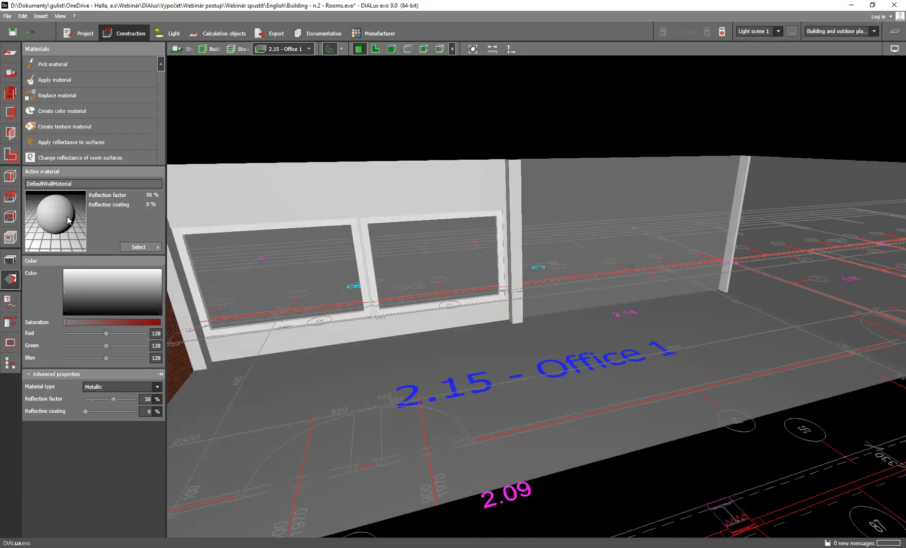
{"action": "left_click_drag", "start_coordinate": [65, 222], "coordinate": [299, 186]}
{"action": "left_click_drag", "start_coordinate": [299, 186], "coordinate": [635, 197]}
{"action": "right_click_drag", "start_coordinate": [535, 267], "coordinate": [649, 264]}
Check the materials of the windowless outer wall section, the corner column, the end wall and the long inner wall
{"action": "left_click", "coordinate": [435, 229]}
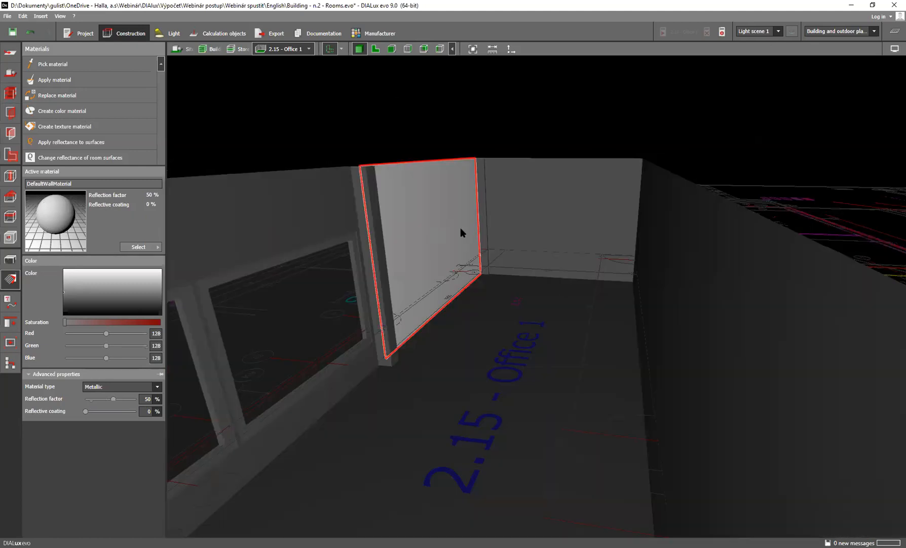
{"action": "left_click", "coordinate": [485, 206]}
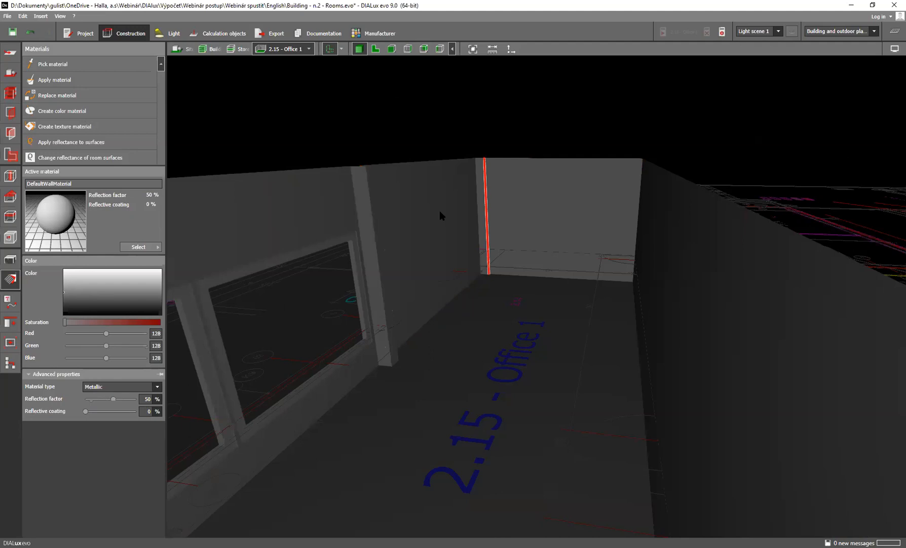
{"action": "left_click", "coordinate": [448, 222]}
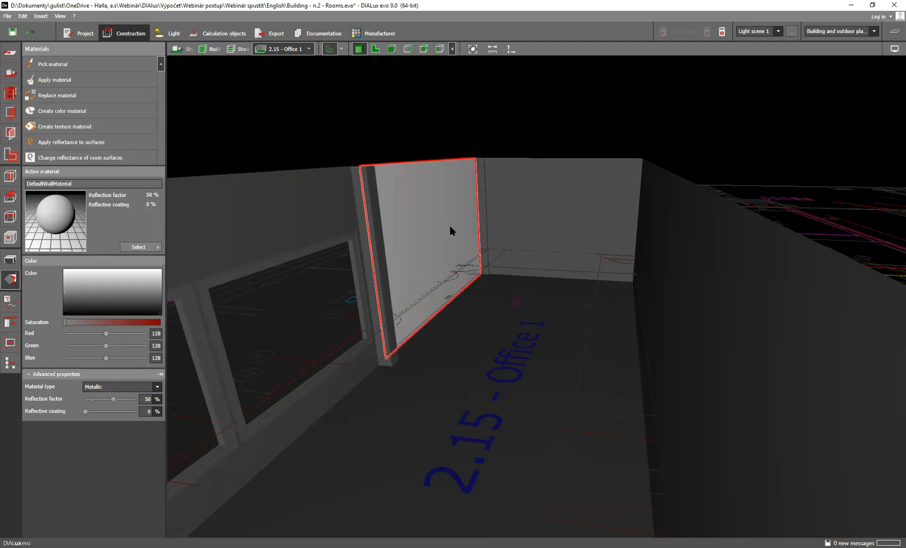
{"action": "left_click", "coordinate": [548, 219]}
{"action": "left_click", "coordinate": [643, 279]}
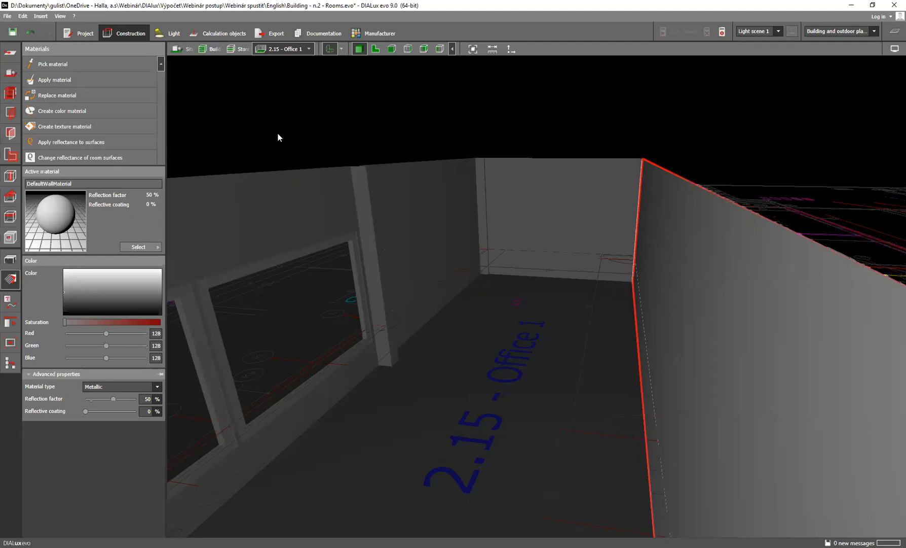
Open the project Building - n.3 - Windows_Doors + Standard from the English folder, discarding the changes to the current project
{"action": "left_click", "coordinate": [10, 15]}
{"action": "mouse_move", "coordinate": [22, 15]}
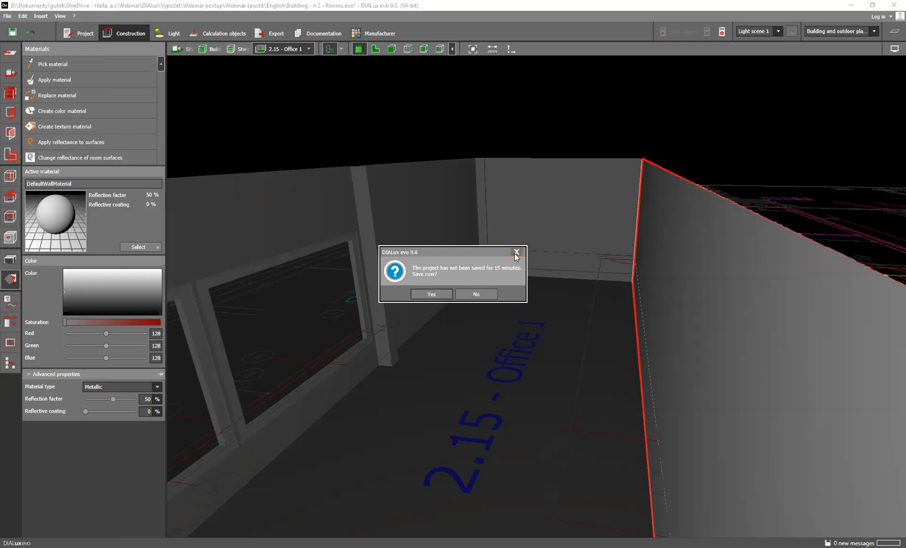
{"action": "left_click", "coordinate": [517, 252]}
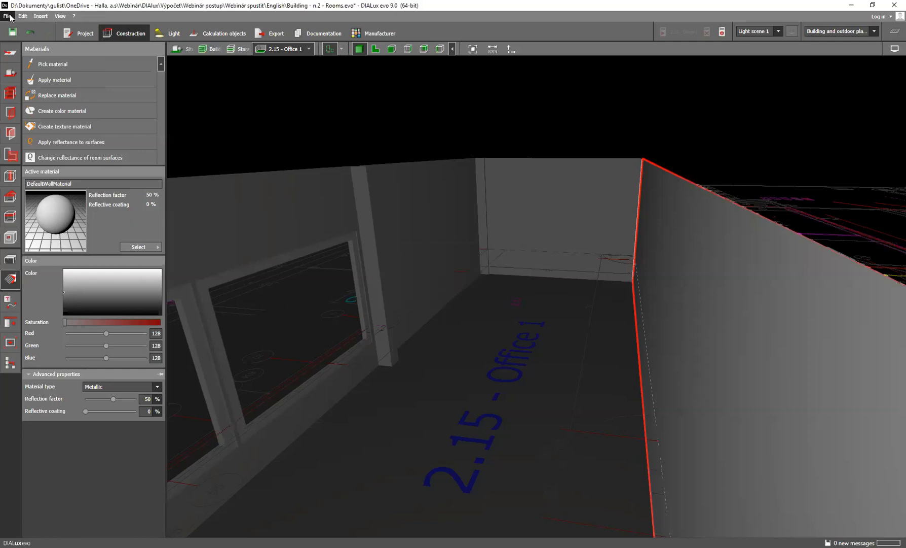
{"action": "left_click", "coordinate": [22, 16]}
{"action": "mouse_move", "coordinate": [7, 16]}
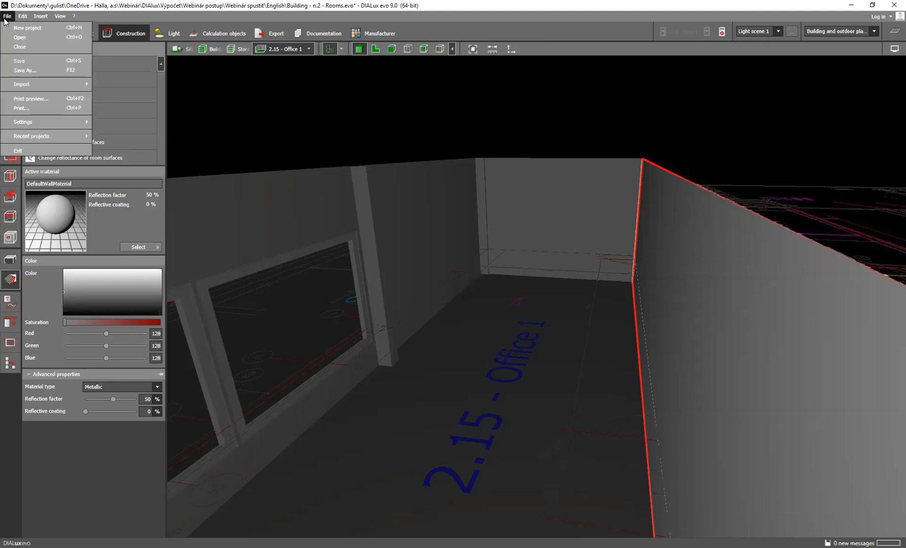
{"action": "left_click", "coordinate": [27, 37]}
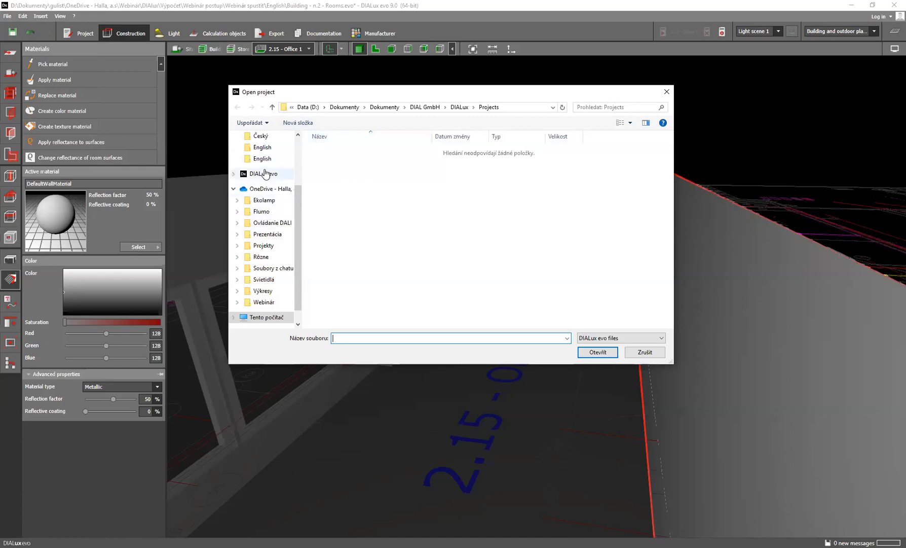
{"action": "left_click", "coordinate": [266, 162]}
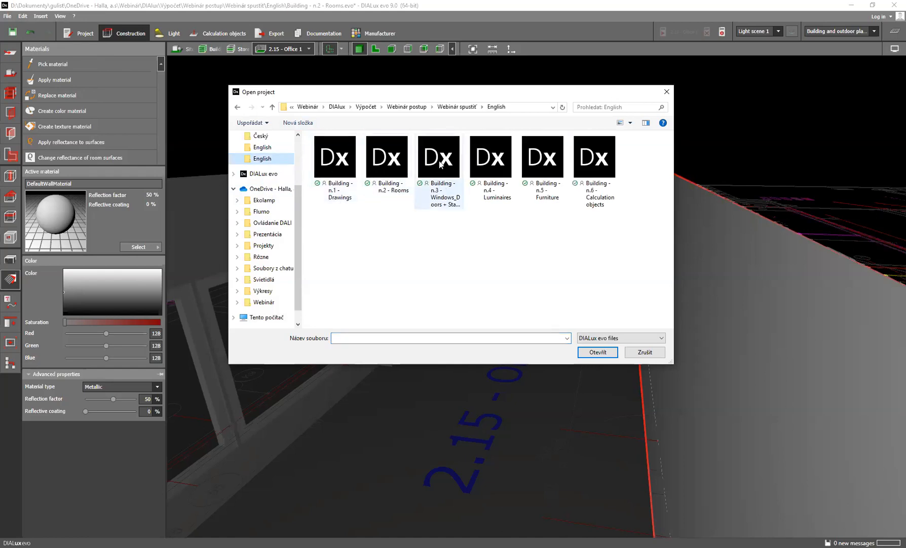
{"action": "double_click", "coordinate": [439, 162]}
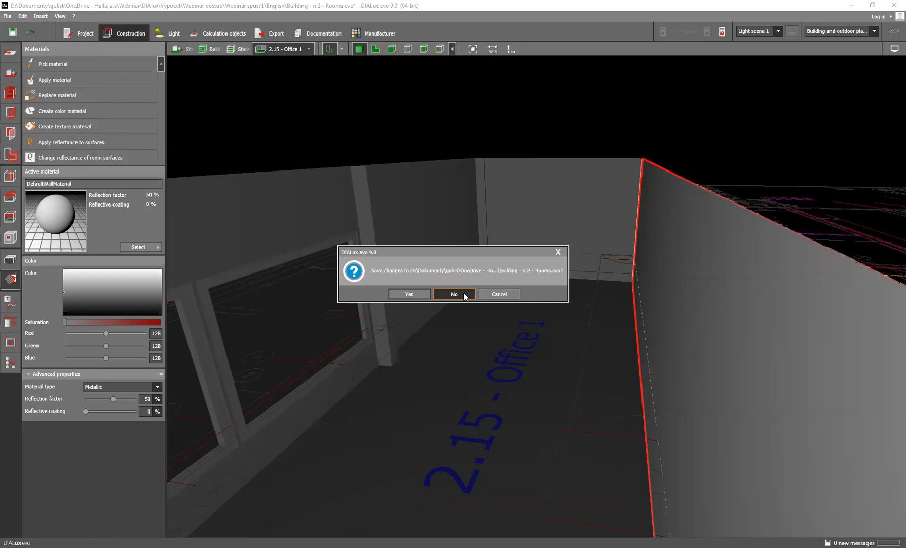
{"action": "left_click", "coordinate": [454, 294]}
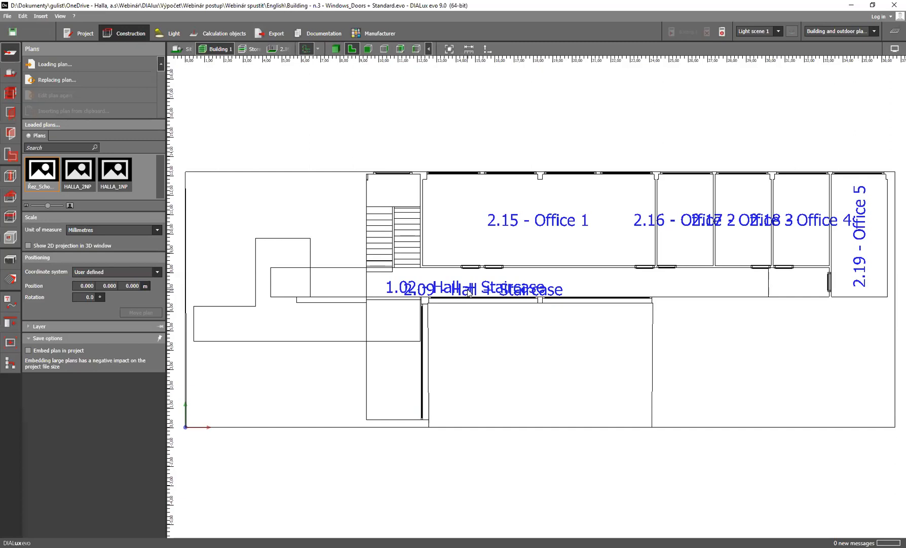
Show Storey 2 in 3D and examine the finished windows and doors of the offices and hall
{"action": "left_click", "coordinate": [251, 48]}
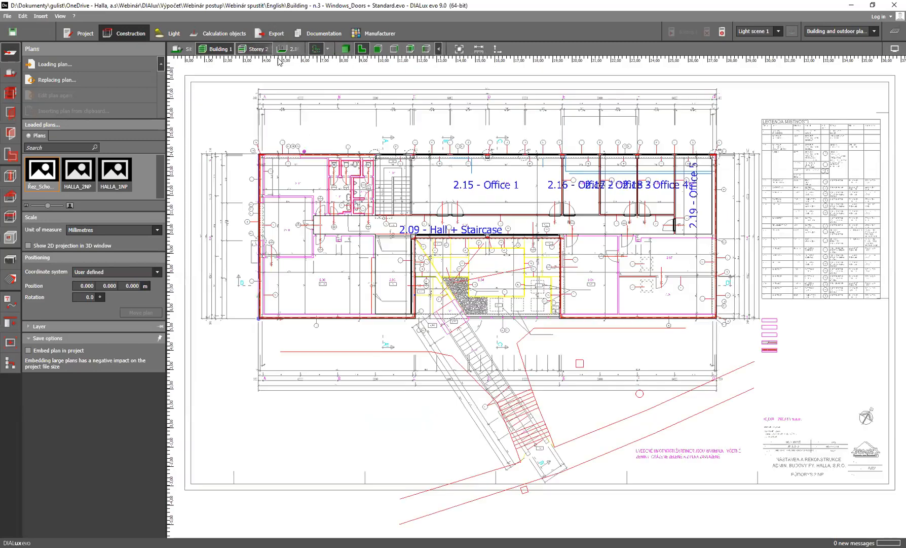
{"action": "left_click", "coordinate": [342, 50]}
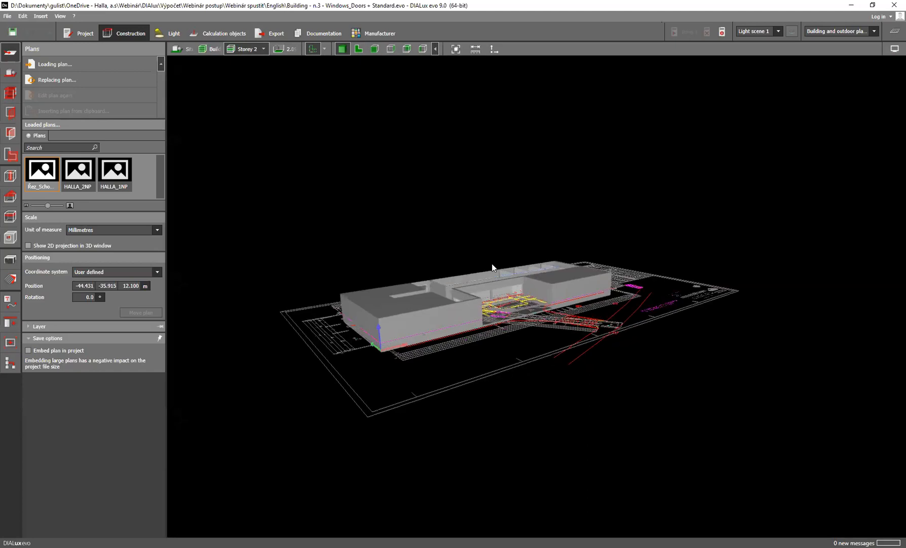
{"action": "right_click_drag", "start_coordinate": [506, 305], "coordinate": [516, 306]}
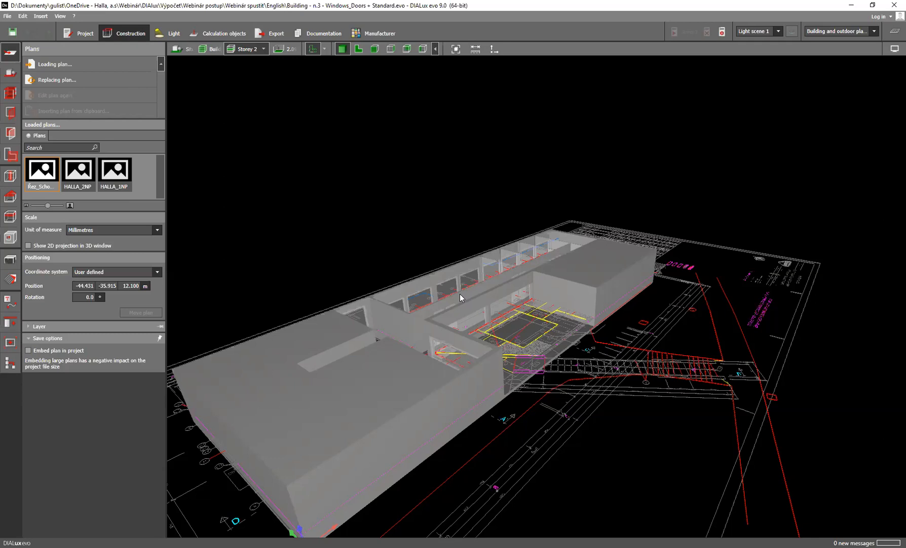
{"action": "scroll", "coordinate": [460, 295], "scroll_direction": "up", "scroll_amount": 3}
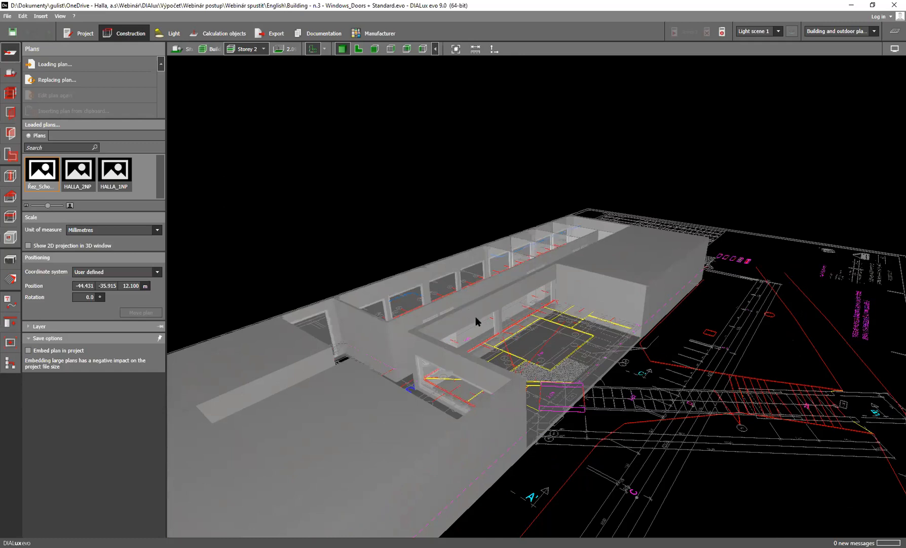
{"action": "middle_click_drag", "start_coordinate": [465, 318], "coordinate": [429, 379]}
{"action": "scroll", "coordinate": [469, 337], "scroll_direction": "up", "scroll_amount": 4}
{"action": "right_click_drag", "start_coordinate": [429, 379], "coordinate": [398, 387]}
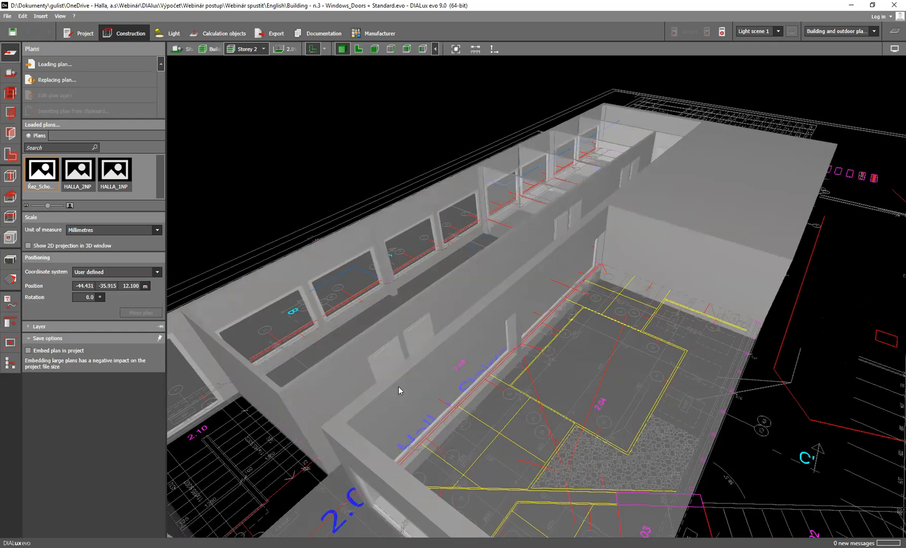
{"action": "scroll", "coordinate": [402, 376], "scroll_direction": "up", "scroll_amount": 2}
{"action": "scroll", "coordinate": [402, 376], "scroll_direction": "down", "scroll_amount": 3}
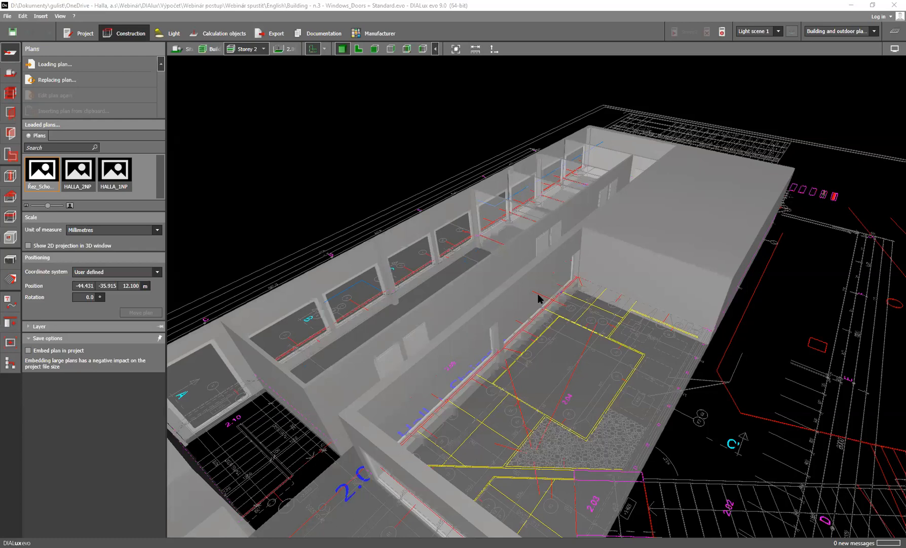
Switch to luminaire planning and open the selection for the active luminaire
{"action": "left_click", "coordinate": [174, 34]}
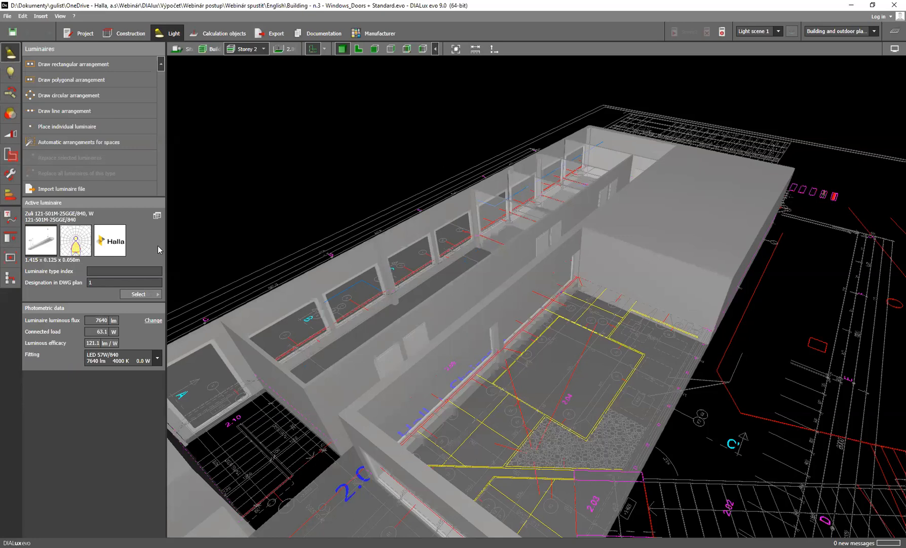
{"action": "left_click", "coordinate": [156, 280]}
{"action": "left_click", "coordinate": [151, 292]}
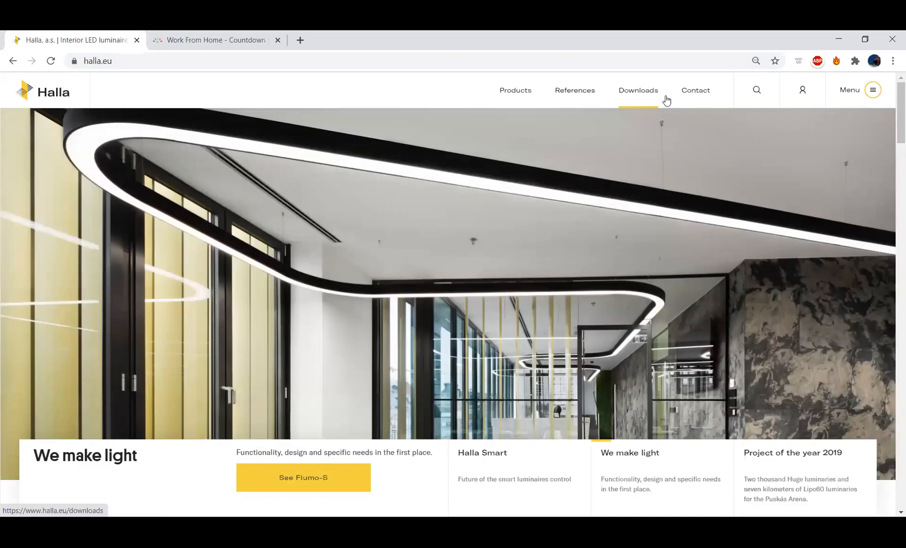
On the Halla website in the browser, open the English version of the DIALux plug-in from the support tools page
{"action": "left_click", "coordinate": [871, 92]}
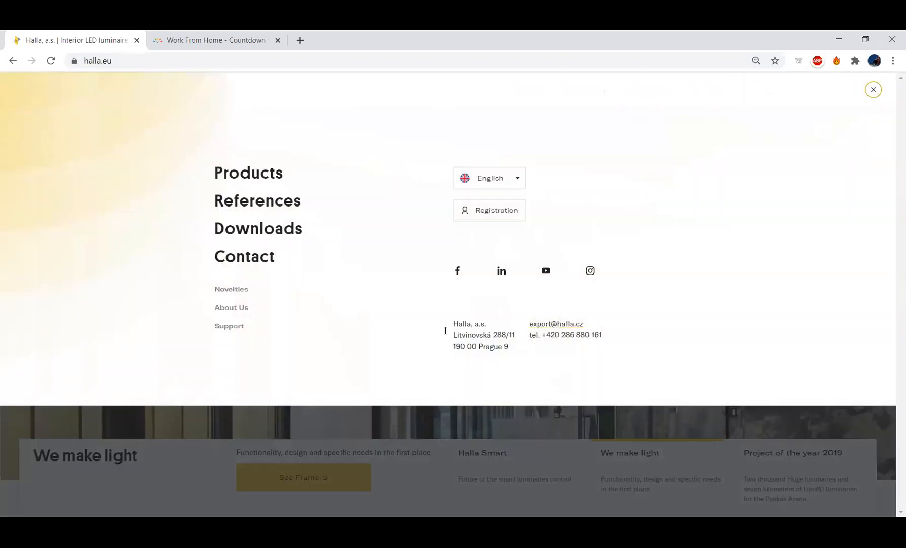
{"action": "left_click", "coordinate": [234, 328]}
{"action": "scroll", "coordinate": [478, 273], "scroll_direction": "down", "scroll_amount": 8}
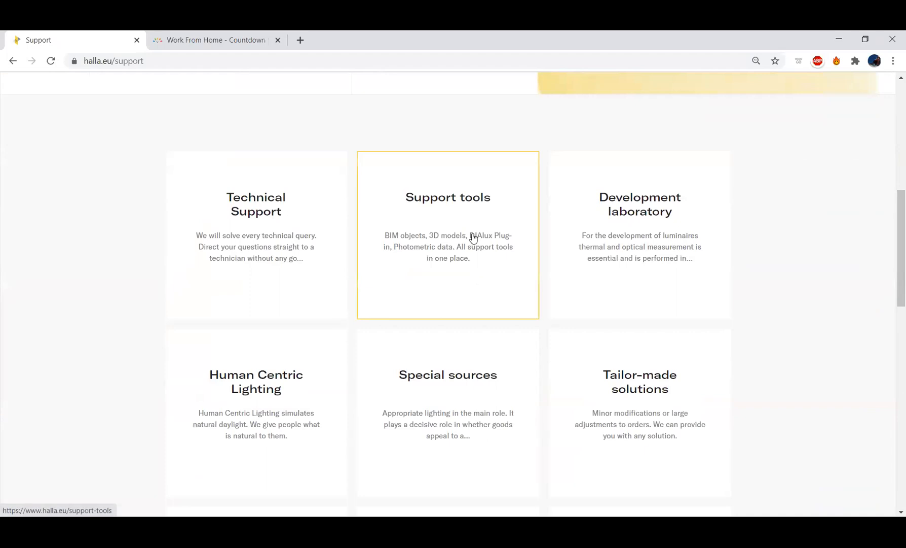
{"action": "left_click", "coordinate": [467, 208]}
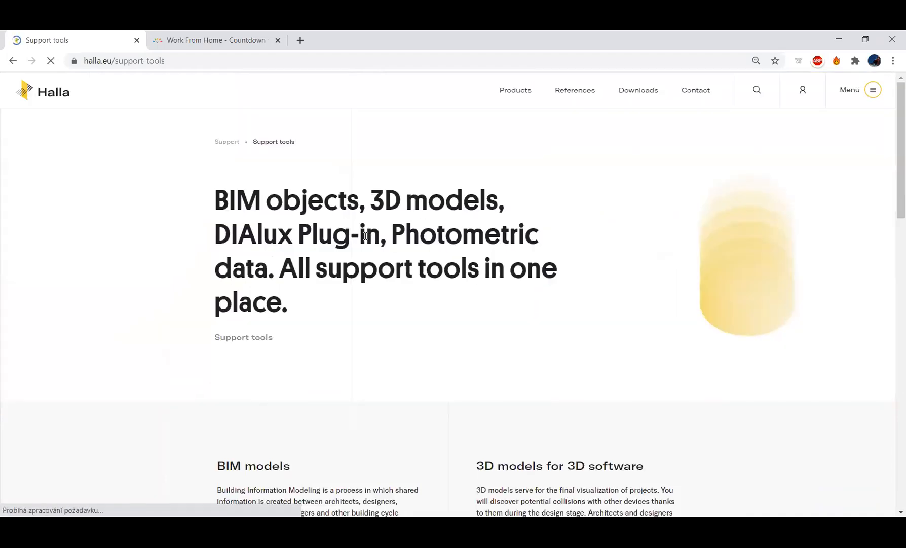
{"action": "scroll", "coordinate": [342, 257], "scroll_direction": "down", "scroll_amount": 8}
{"action": "scroll", "coordinate": [339, 256], "scroll_direction": "down", "scroll_amount": 3}
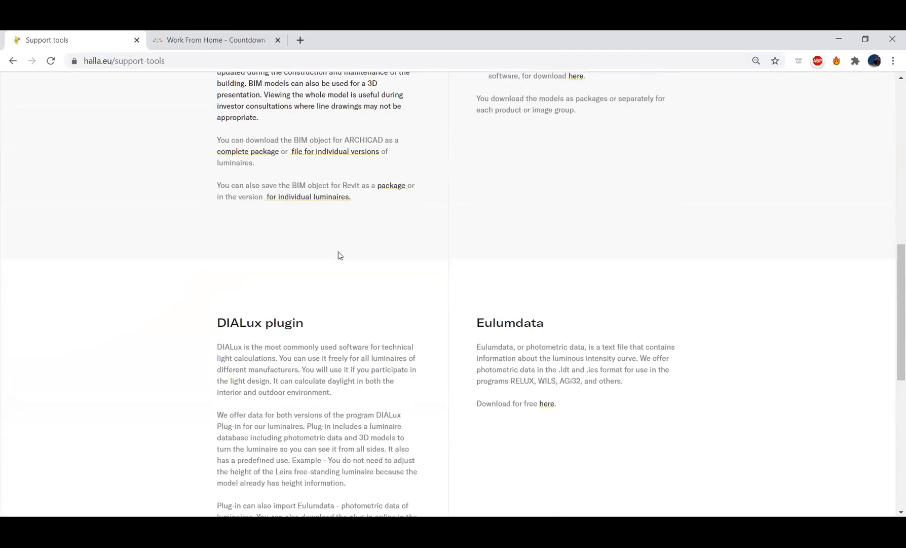
{"action": "scroll", "coordinate": [314, 274], "scroll_direction": "down", "scroll_amount": 1}
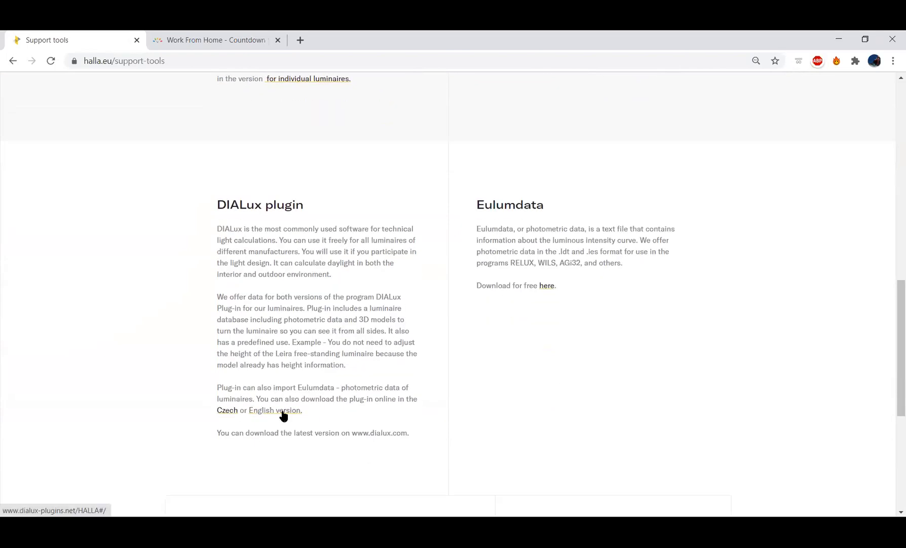
{"action": "left_click", "coordinate": [282, 412]}
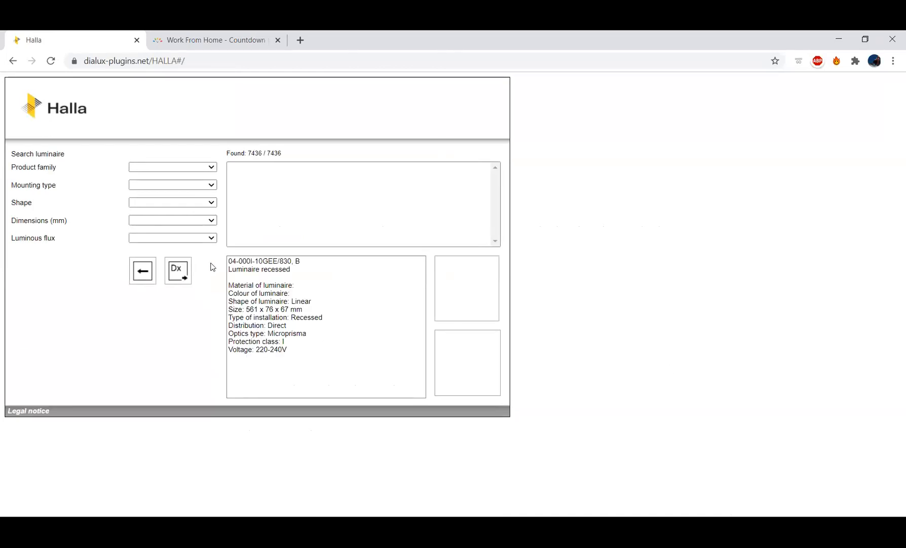
Filter the luminaire catalogue to the Zuli product family with Suspended mounting
{"action": "left_click", "coordinate": [191, 168]}
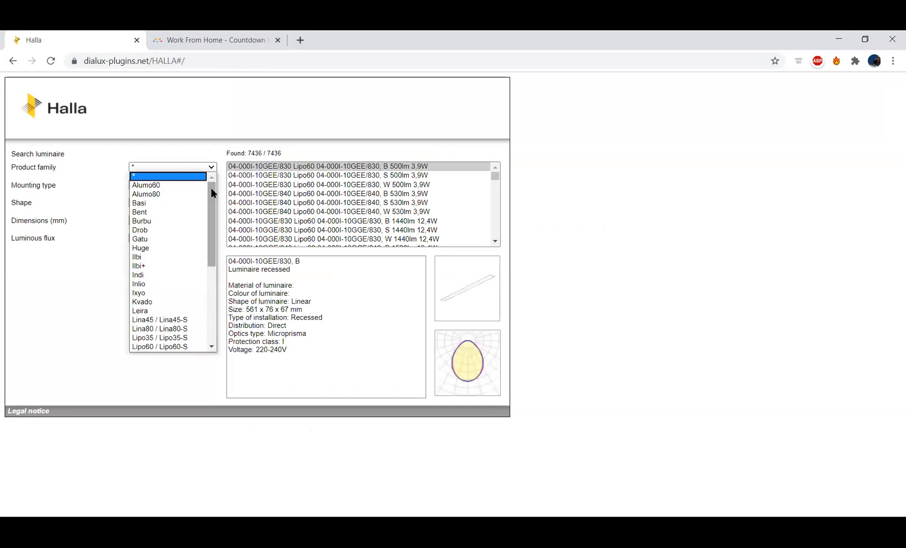
{"action": "left_click_drag", "start_coordinate": [211, 193], "coordinate": [212, 299]}
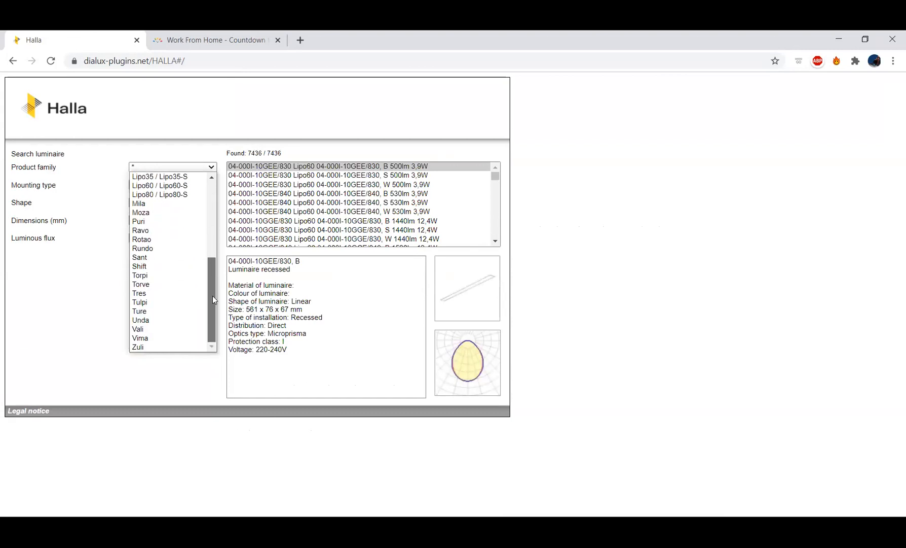
{"action": "left_click", "coordinate": [144, 346]}
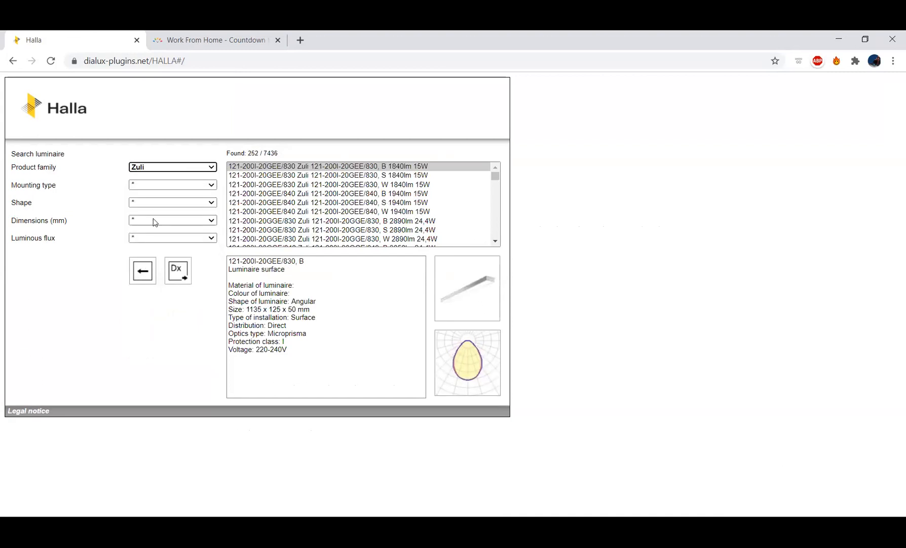
{"action": "left_click", "coordinate": [162, 186]}
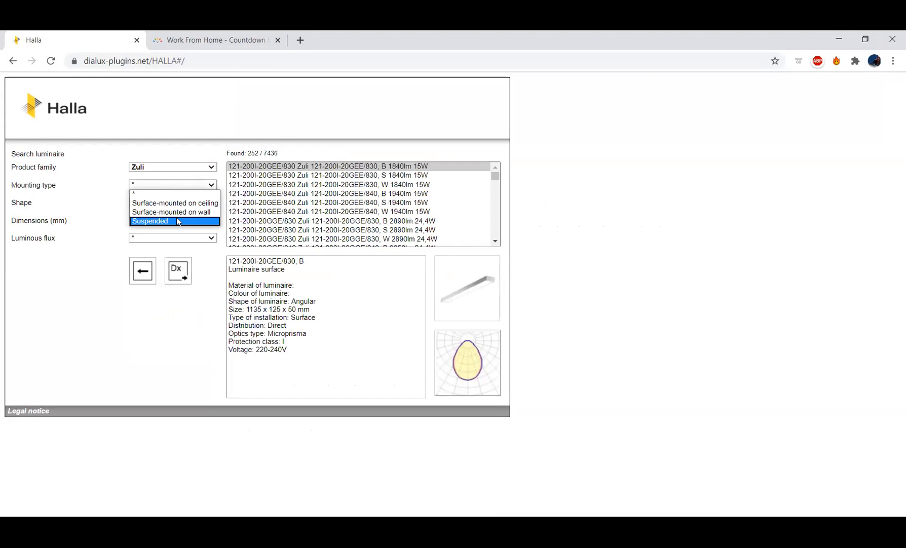
{"action": "left_click", "coordinate": [177, 221]}
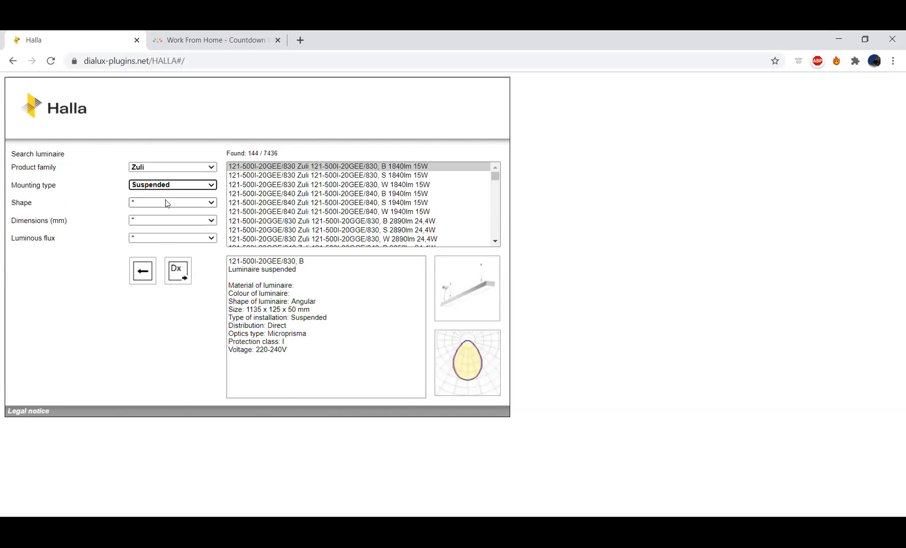
Narrow the catalogue to the Quadratic (compact rectangular) shape, dimensions 1415x125x50 mm and a luminous flux of 8000 lm
{"action": "left_click", "coordinate": [164, 205]}
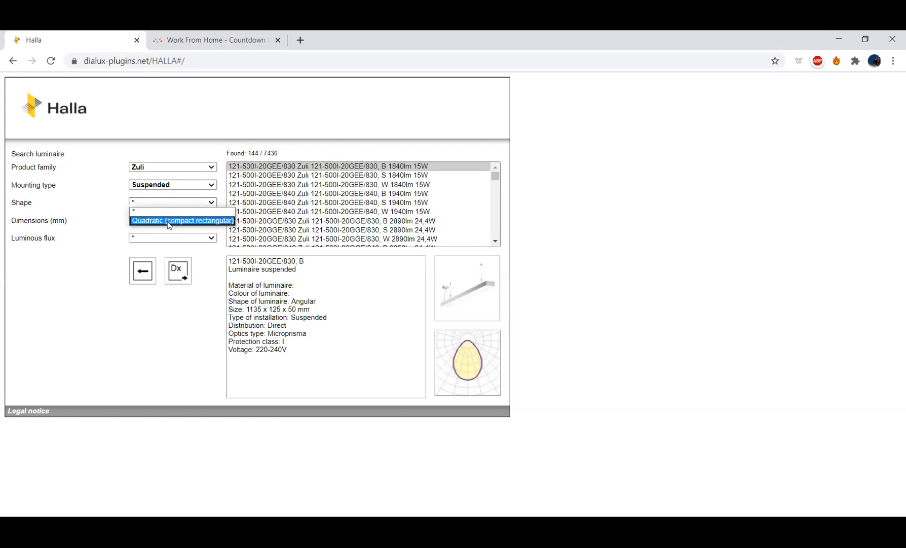
{"action": "left_click", "coordinate": [169, 221]}
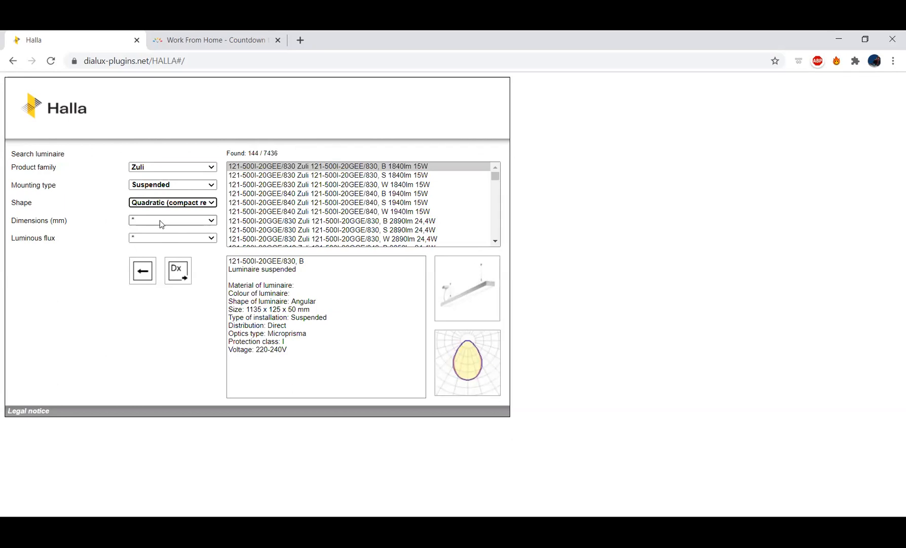
{"action": "left_click", "coordinate": [160, 220]}
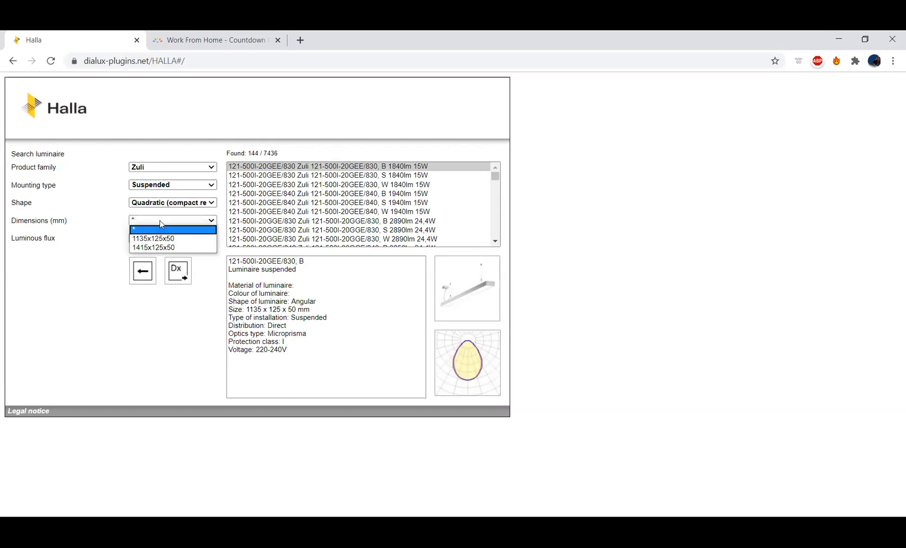
{"action": "left_click", "coordinate": [168, 246]}
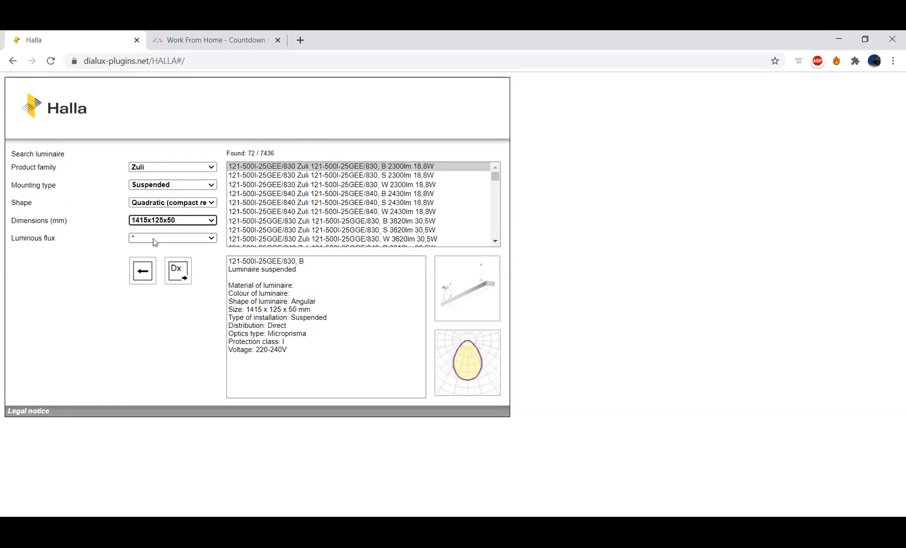
{"action": "left_click", "coordinate": [154, 239]}
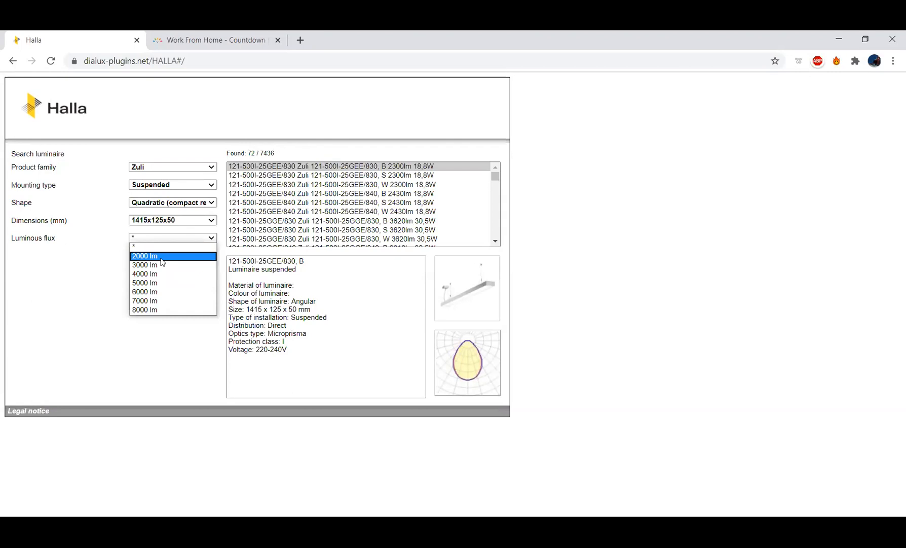
{"action": "left_click", "coordinate": [149, 310]}
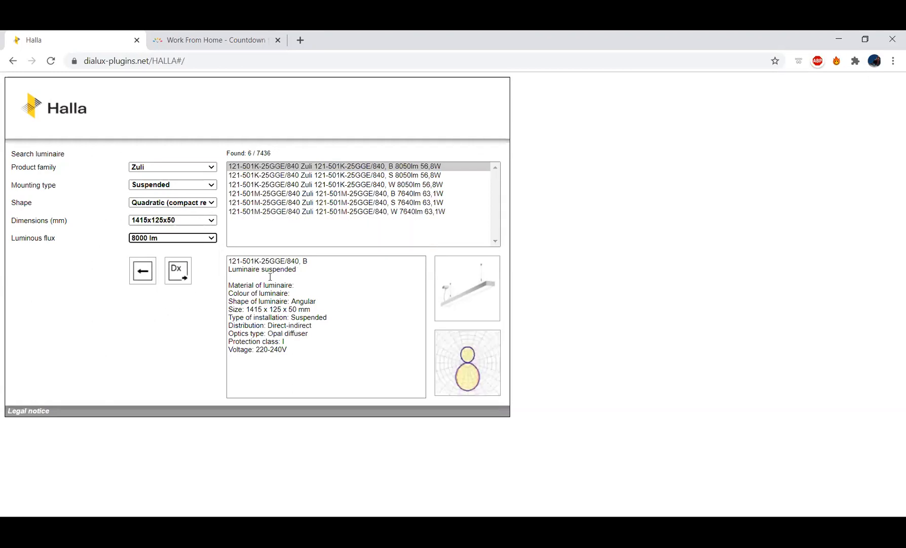
Send the Zuli 121-501M-25GGE/840, W 7640 lm luminaire to DIALux through Dial Data Dispatcher and select its DWG plan designation
{"action": "left_click", "coordinate": [331, 212]}
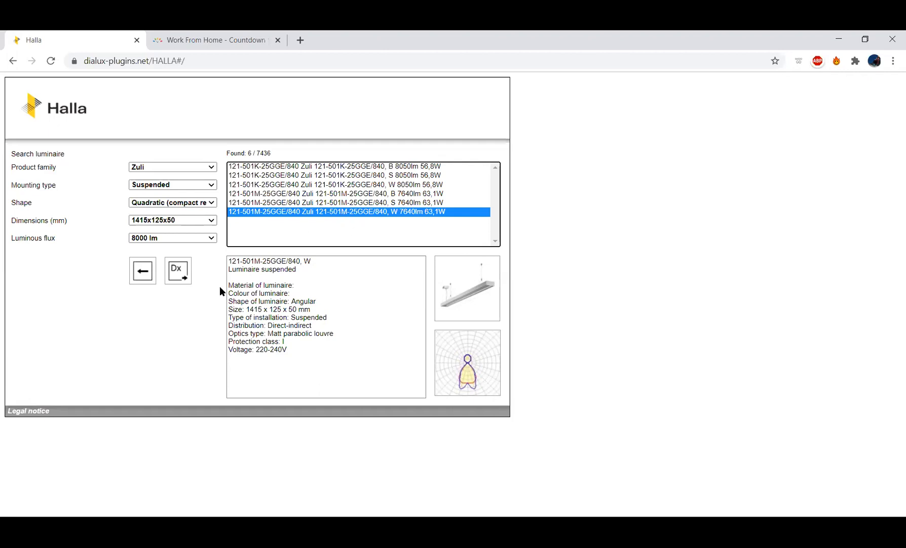
{"action": "left_click", "coordinate": [176, 268]}
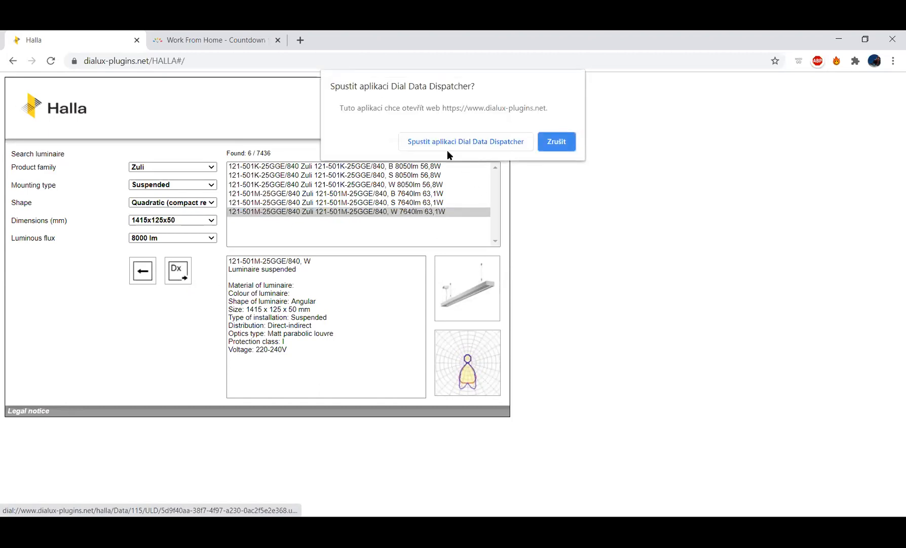
{"action": "left_click", "coordinate": [456, 141]}
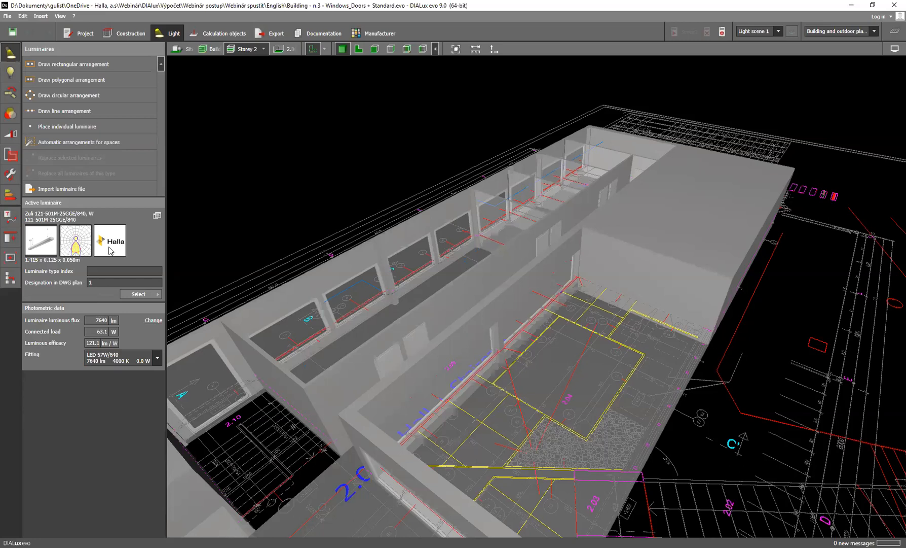
{"action": "left_click", "coordinate": [94, 282]}
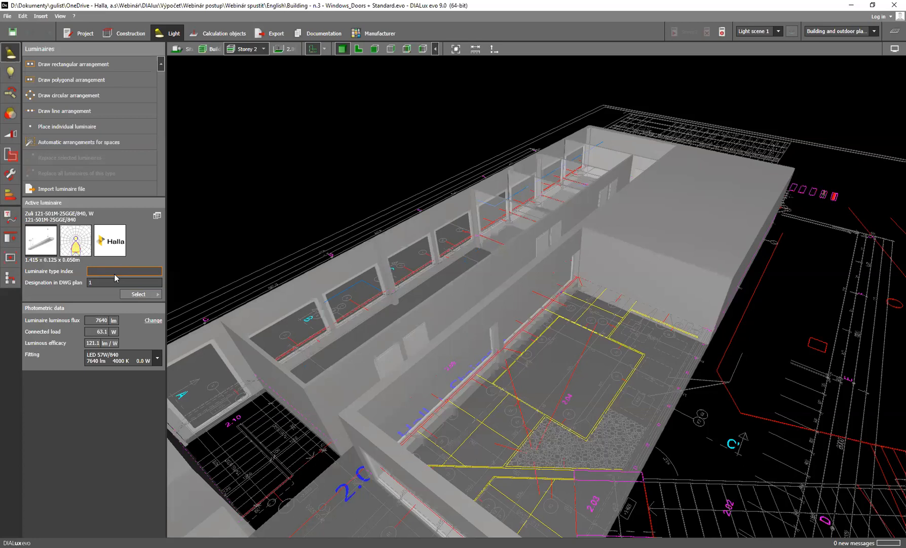
Import the luminaire file 176-500W-10GGE_940 from the downloads folder (Stažené soubory)
{"action": "left_click", "coordinate": [87, 188]}
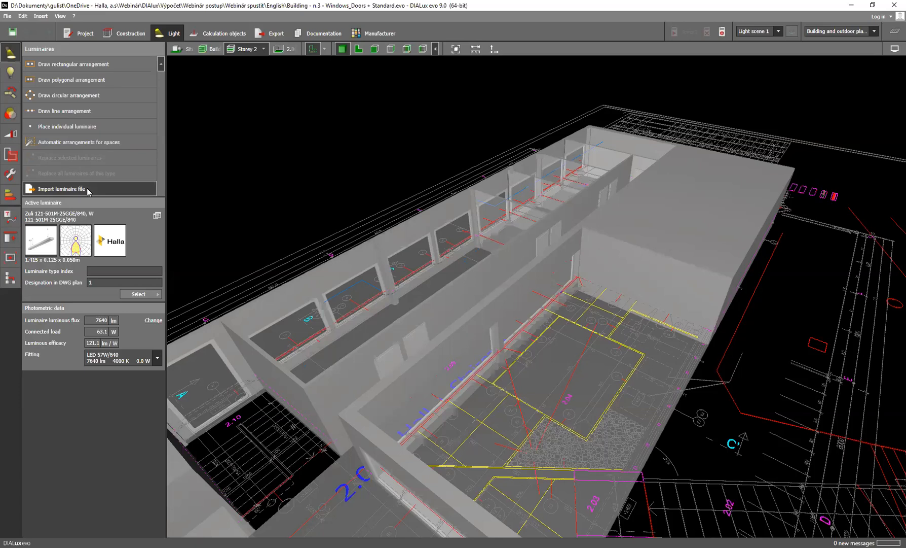
{"action": "scroll", "coordinate": [276, 207], "scroll_direction": "up", "scroll_amount": 2}
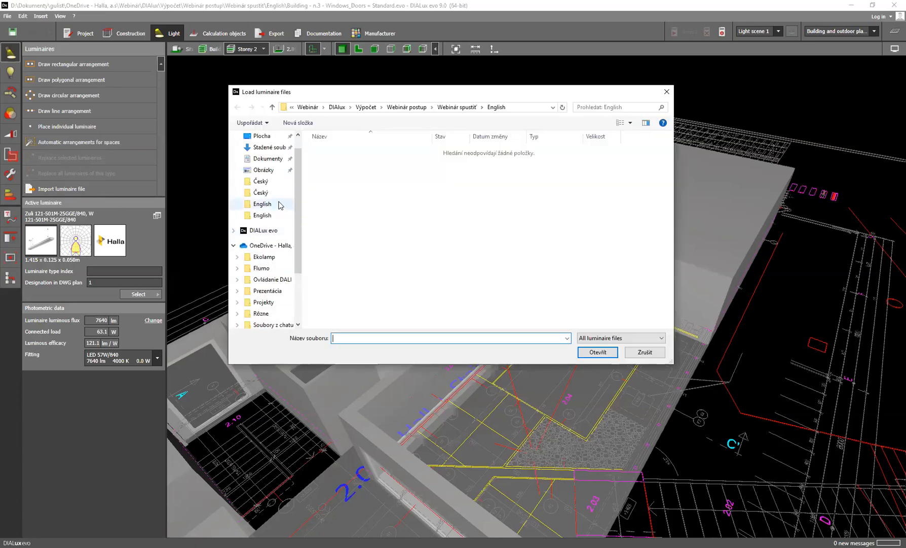
{"action": "left_click", "coordinate": [269, 147]}
{"action": "left_click", "coordinate": [494, 229]}
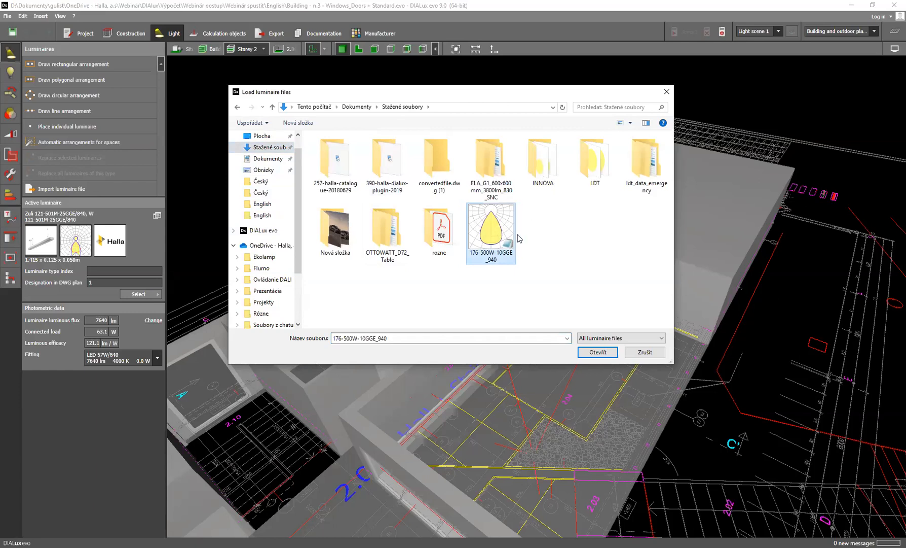
{"action": "left_click", "coordinate": [597, 353]}
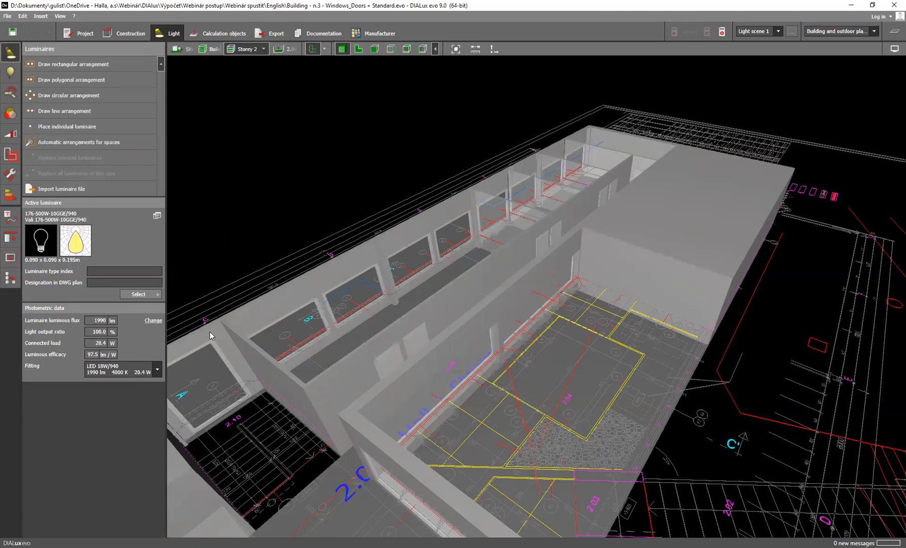
Make the Zuli 121-501M-25GGE/840 the active luminaire by picking it from the luminaire history
{"action": "left_click", "coordinate": [157, 296]}
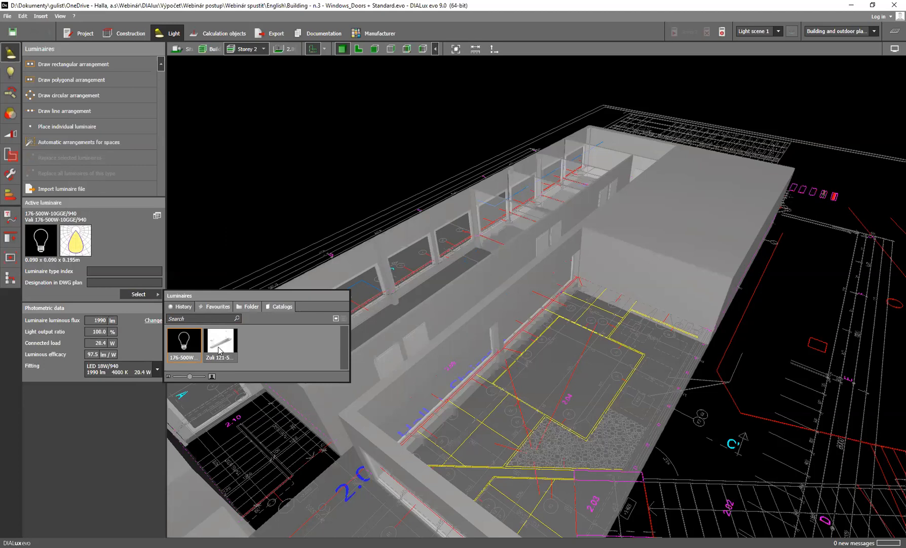
{"action": "double_click", "coordinate": [219, 348]}
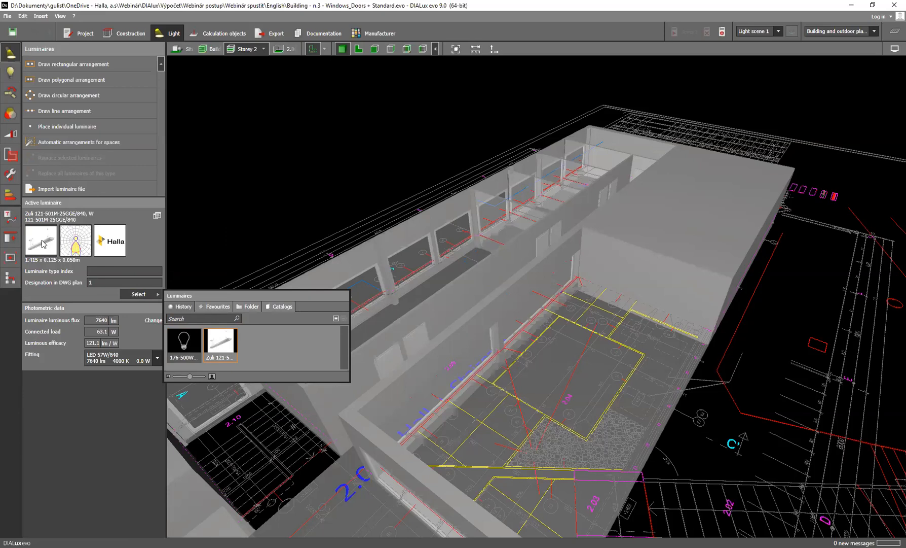
{"action": "left_click", "coordinate": [42, 241]}
{"action": "left_click", "coordinate": [143, 296]}
{"action": "left_click", "coordinate": [142, 393]}
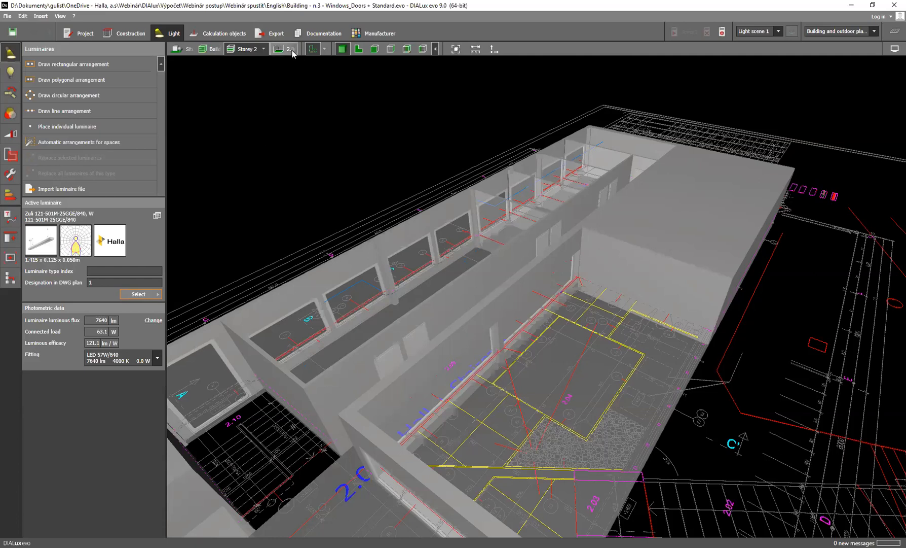
Show the room 2.15 - Office 1 in floor plan view with the HALLA_2NP plan displayed beneath it
{"action": "left_click", "coordinate": [335, 49]}
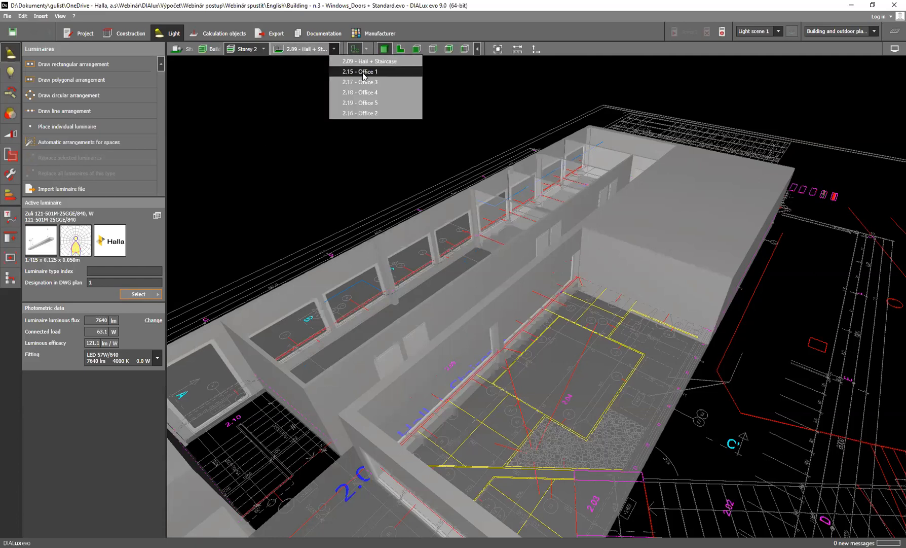
{"action": "left_click", "coordinate": [363, 74]}
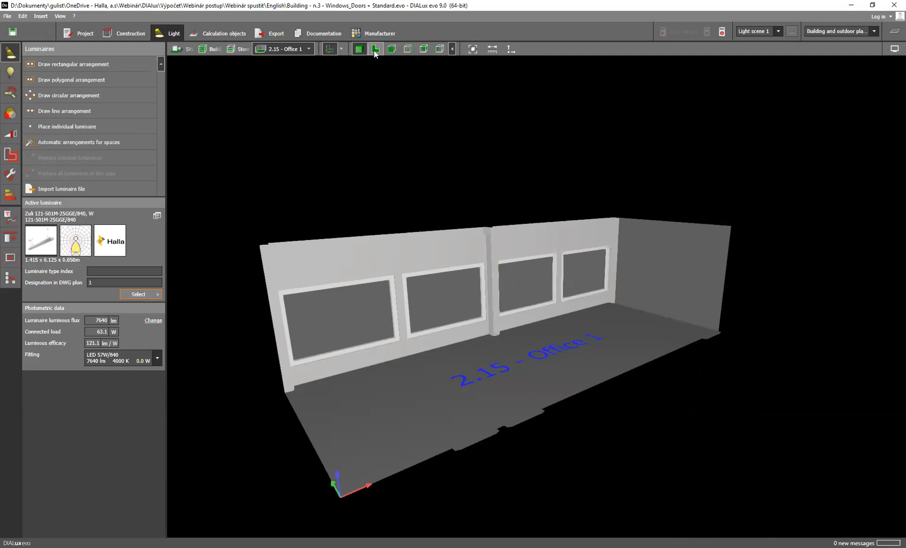
{"action": "left_click", "coordinate": [374, 50]}
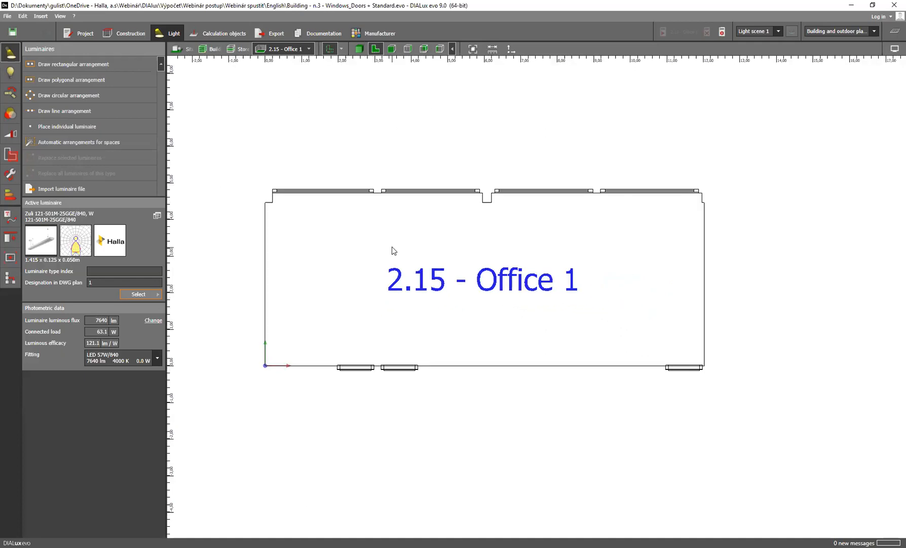
{"action": "scroll", "coordinate": [392, 246], "scroll_direction": "down", "scroll_amount": 1}
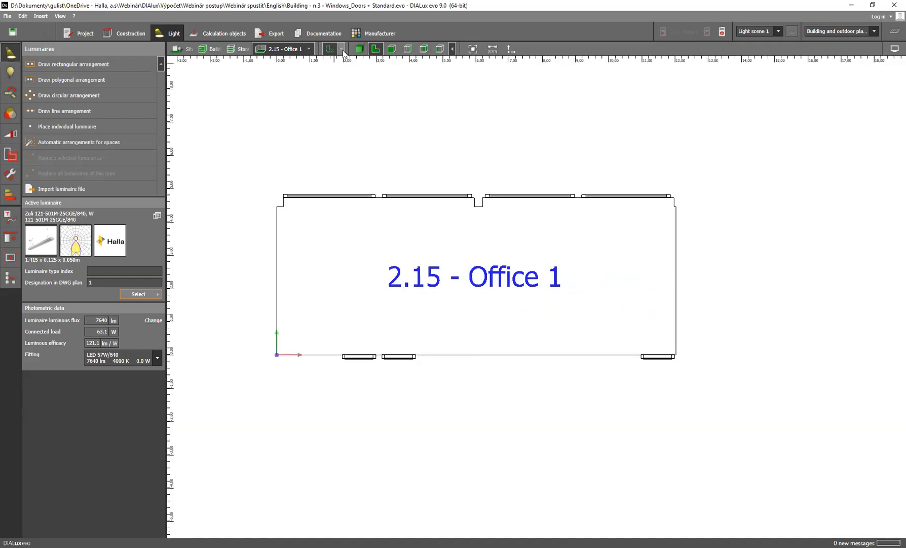
{"action": "left_click", "coordinate": [342, 49]}
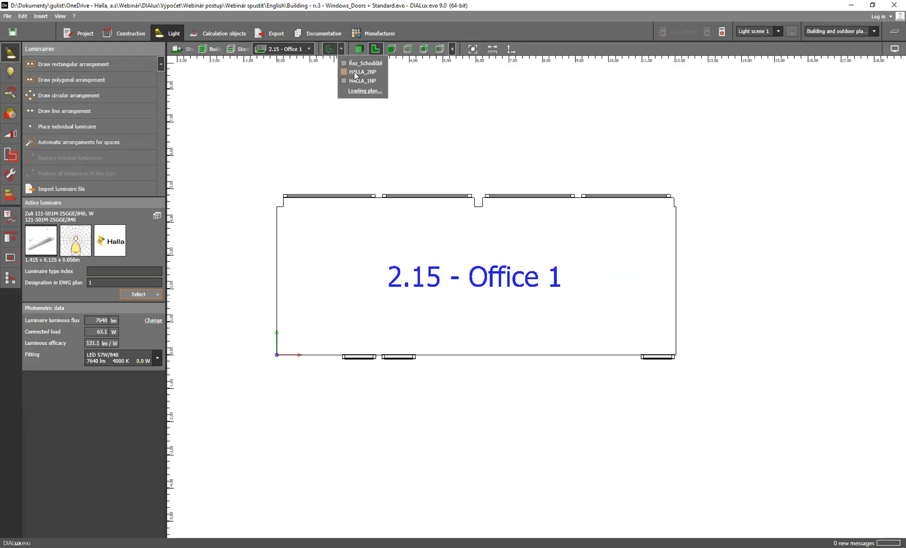
{"action": "left_click", "coordinate": [345, 71]}
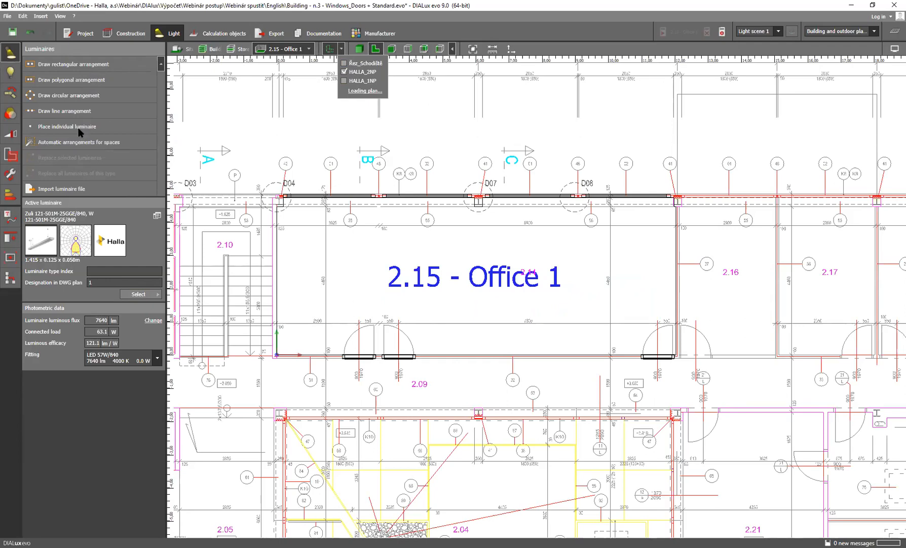
Draw a rectangular luminaire arrangement over all of Office 1 from its lower-left corner, about 12.025 m long and 4.69 m wide
{"action": "left_click", "coordinate": [70, 64]}
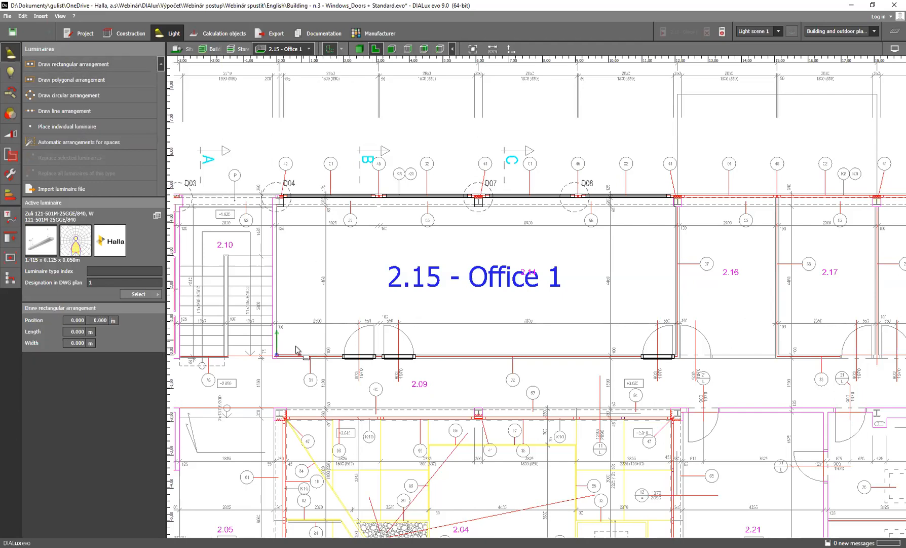
{"action": "scroll", "coordinate": [297, 350], "scroll_direction": "up", "scroll_amount": 2}
{"action": "left_click", "coordinate": [276, 354]}
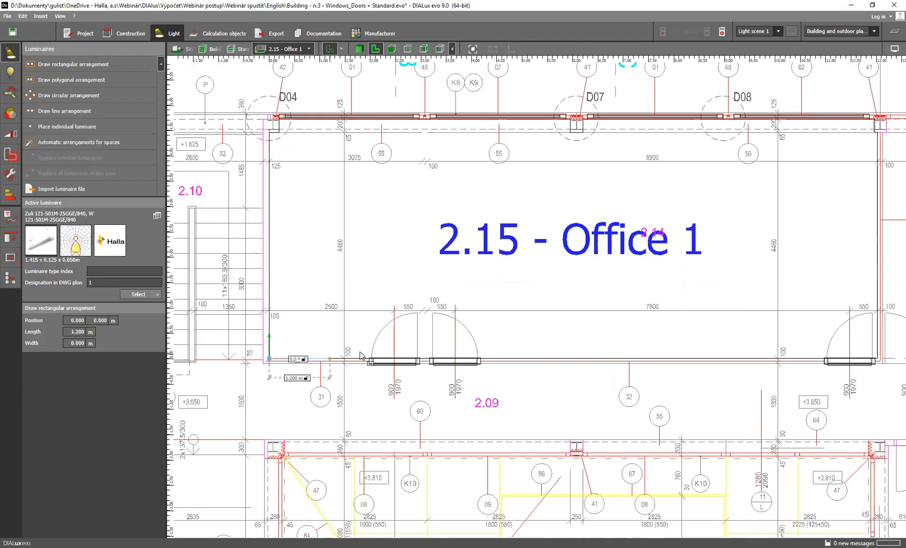
{"action": "scroll", "coordinate": [558, 354], "scroll_direction": "down", "scroll_amount": 2}
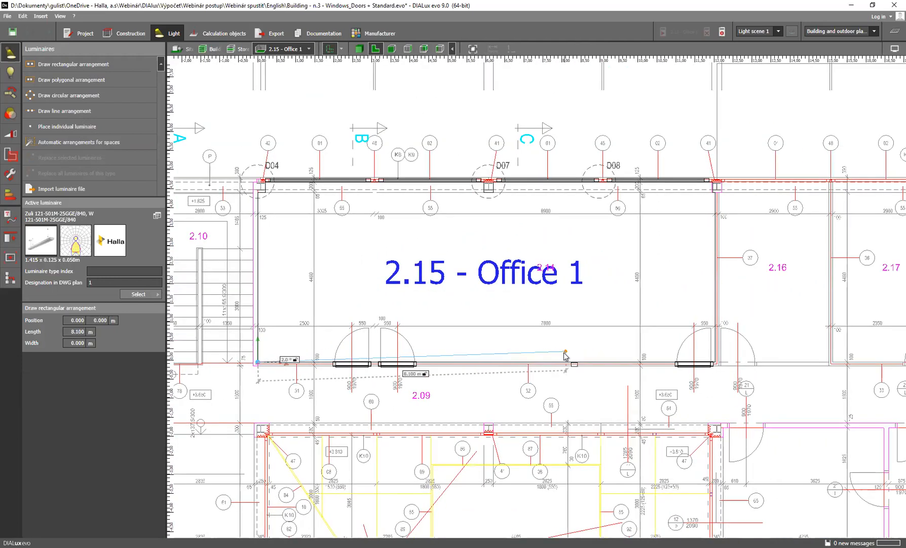
{"action": "scroll", "coordinate": [628, 350], "scroll_direction": "up", "scroll_amount": 1}
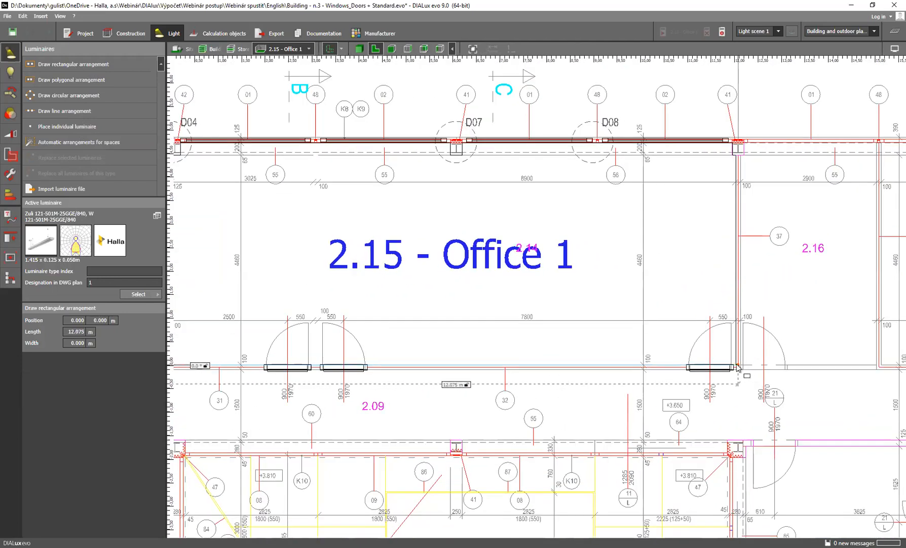
{"action": "scroll", "coordinate": [737, 368], "scroll_direction": "up", "scroll_amount": 1}
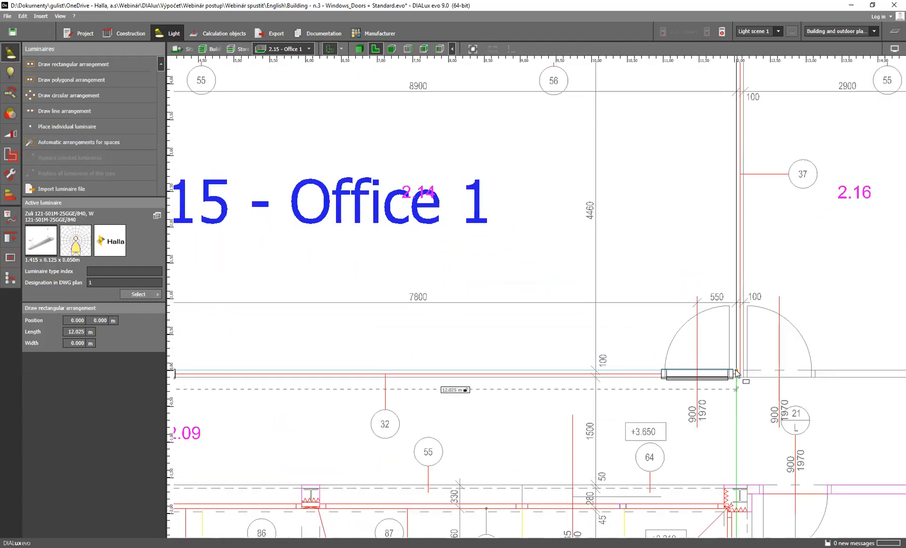
{"action": "left_click", "coordinate": [738, 374]}
{"action": "scroll", "coordinate": [702, 264], "scroll_direction": "down", "scroll_amount": 2}
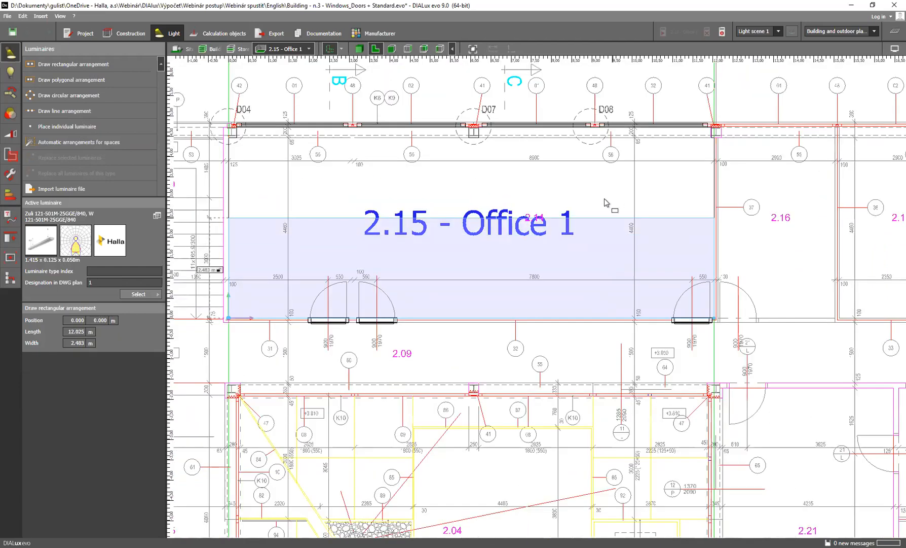
{"action": "left_click", "coordinate": [453, 129]}
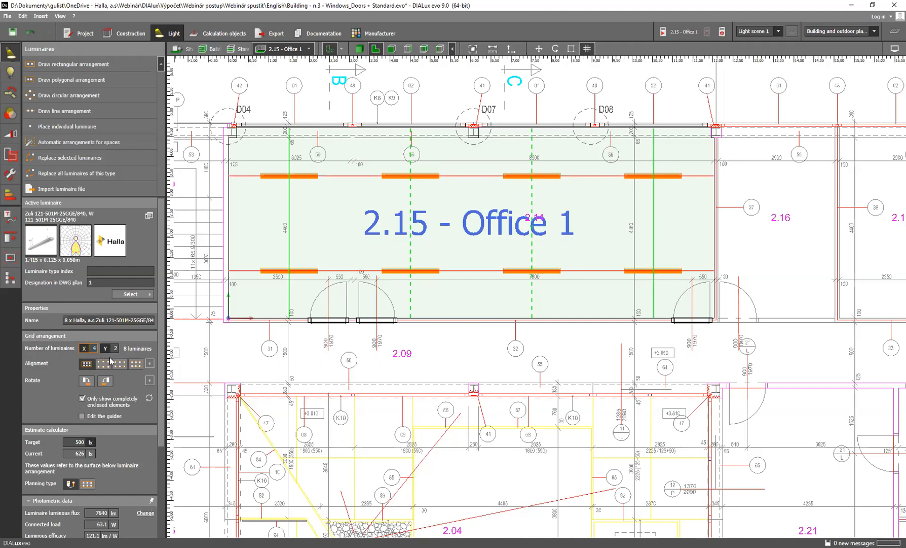
Set the arrangement to 5 luminaires in X, try the other alignment options and restore the first alignment, with half spacing to the edges
{"action": "key", "text": "Return"}
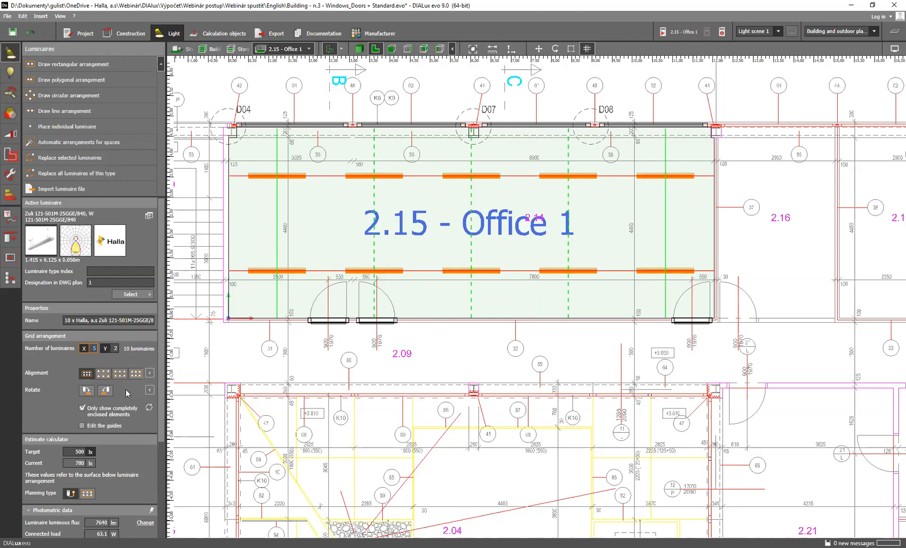
{"action": "left_click", "coordinate": [103, 380]}
{"action": "left_click", "coordinate": [120, 374]}
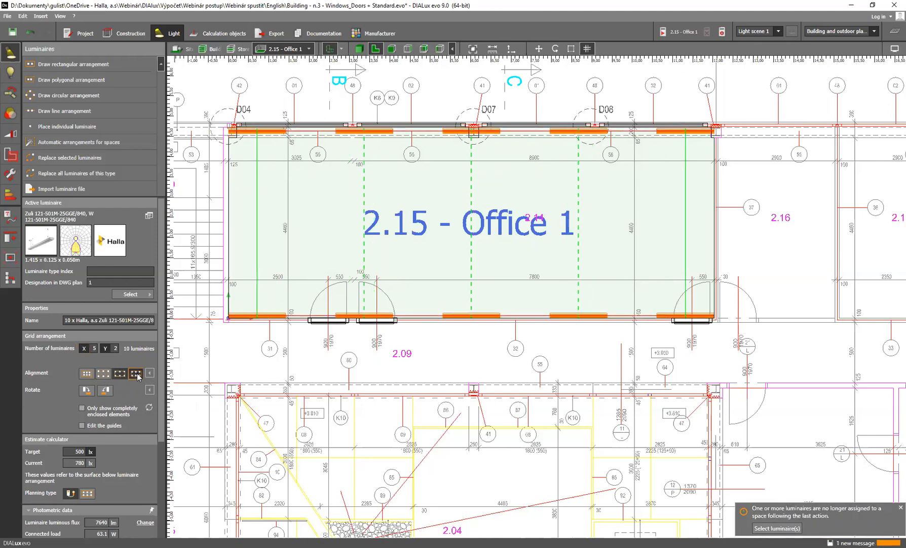
{"action": "left_click", "coordinate": [87, 374]}
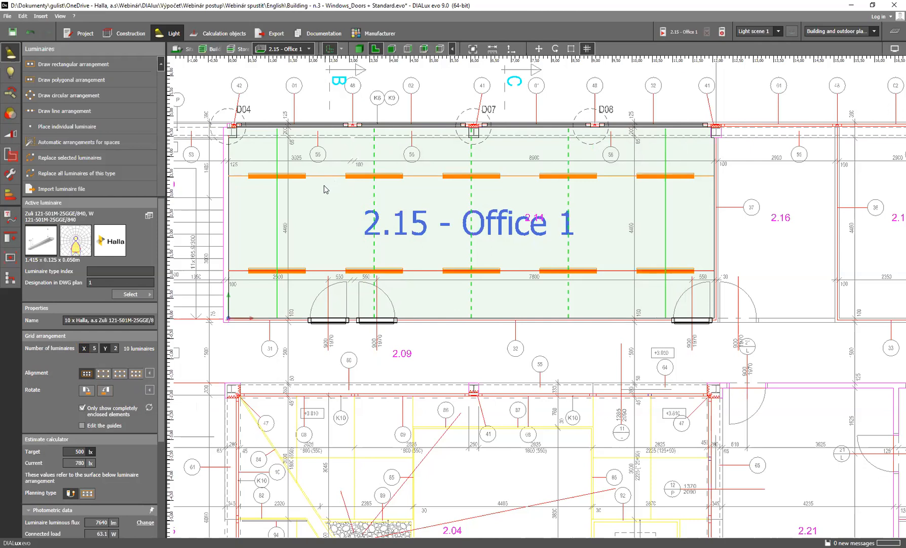
Shift the second, third and fourth vertical guides and the upper horizontal guide slightly to space the luminaires unevenly
{"action": "mouse_move", "coordinate": [371, 195]}
{"action": "left_mouse_down"}
{"action": "mouse_move", "coordinate": [346, 198]}
{"action": "mouse_move", "coordinate": [370, 202]}
{"action": "left_mouse_up"}
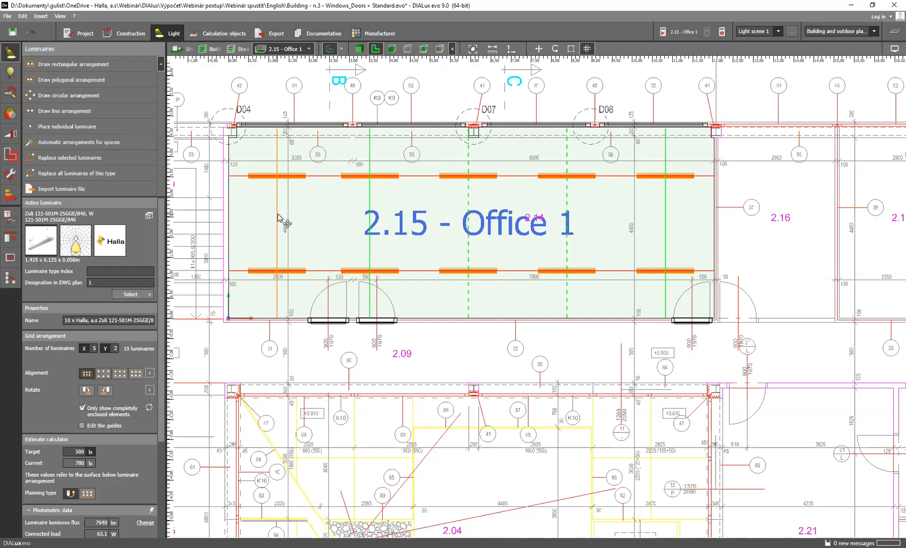
{"action": "mouse_move", "coordinate": [277, 214]}
{"action": "left_mouse_down"}
{"action": "mouse_move", "coordinate": [265, 213]}
{"action": "mouse_move", "coordinate": [277, 215]}
{"action": "left_mouse_up"}
{"action": "mouse_move", "coordinate": [468, 191]}
{"action": "left_mouse_down"}
{"action": "mouse_move", "coordinate": [493, 193]}
{"action": "mouse_move", "coordinate": [467, 197]}
{"action": "left_mouse_up"}
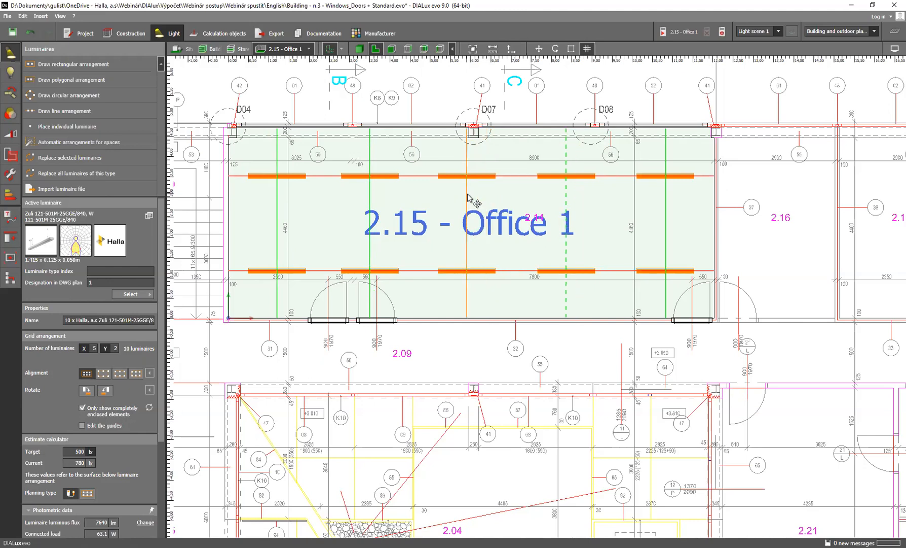
{"action": "mouse_move", "coordinate": [568, 200]}
{"action": "left_mouse_down"}
{"action": "mouse_move", "coordinate": [562, 208]}
{"action": "mouse_move", "coordinate": [573, 208]}
{"action": "left_mouse_up"}
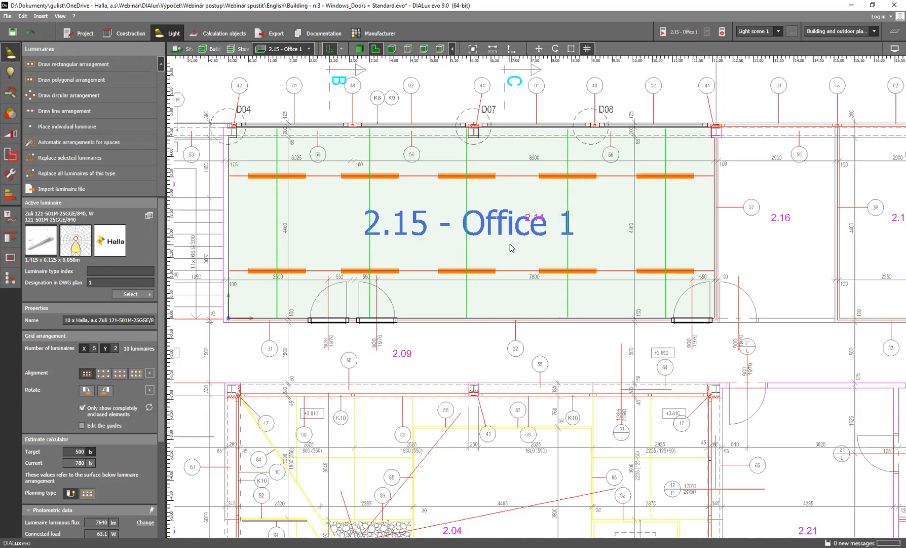
{"action": "left_click_drag", "start_coordinate": [425, 176], "coordinate": [426, 196]}
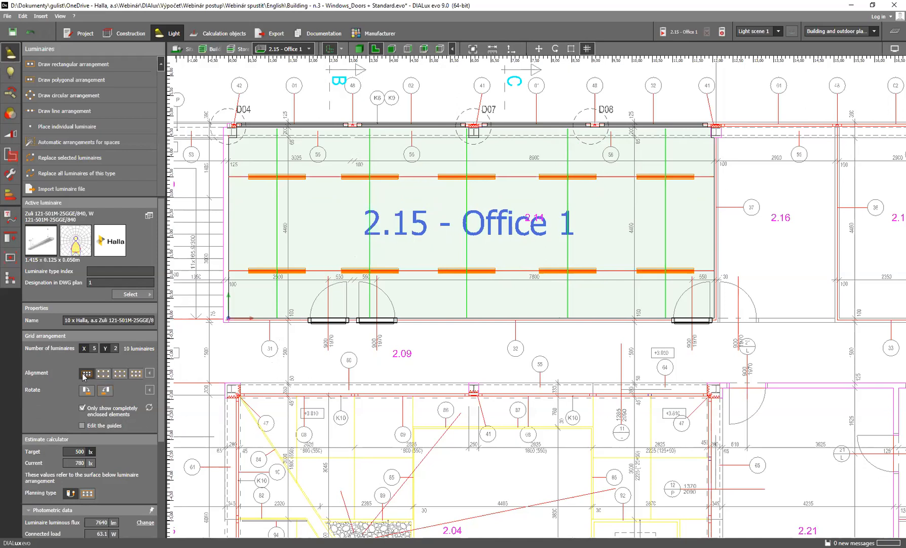
Reset the guide spacing by changing the X count to 4 and back to 5, and rotate the luminaires 90° clockwise
{"action": "left_click", "coordinate": [93, 348]}
{"action": "key", "text": "Return"}
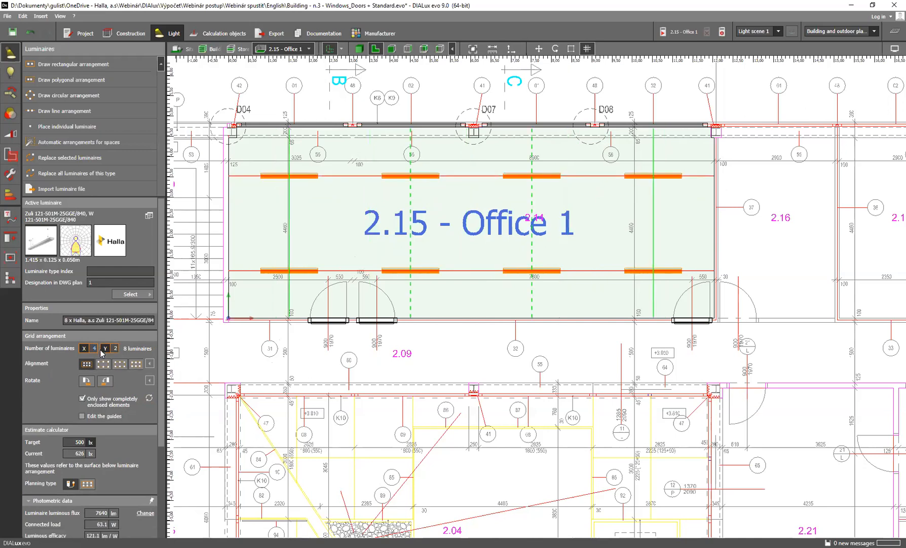
{"action": "key", "text": "Return"}
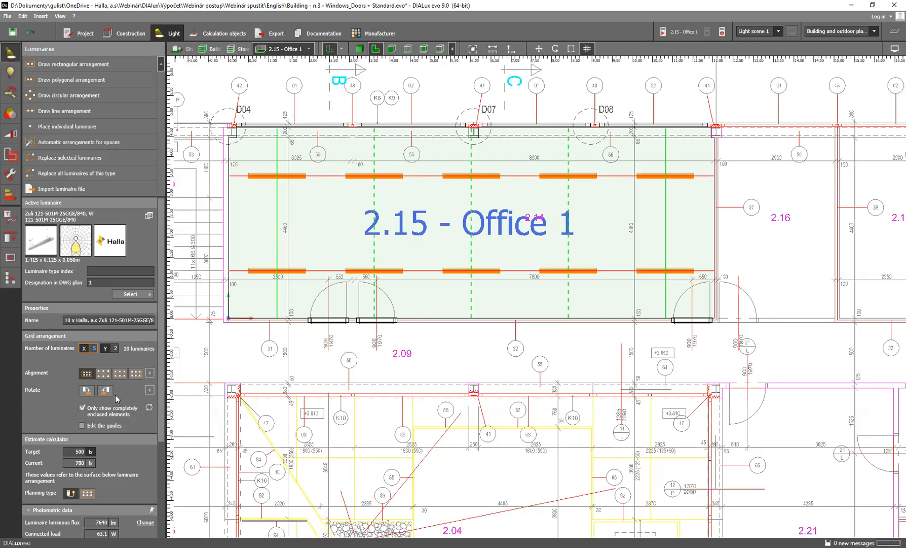
{"action": "left_click", "coordinate": [86, 392]}
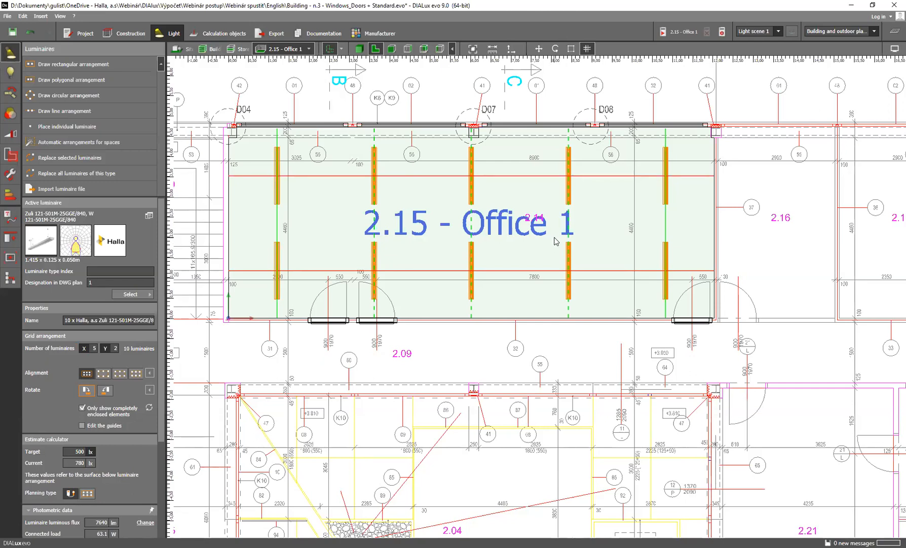
{"action": "left_click", "coordinate": [572, 49]}
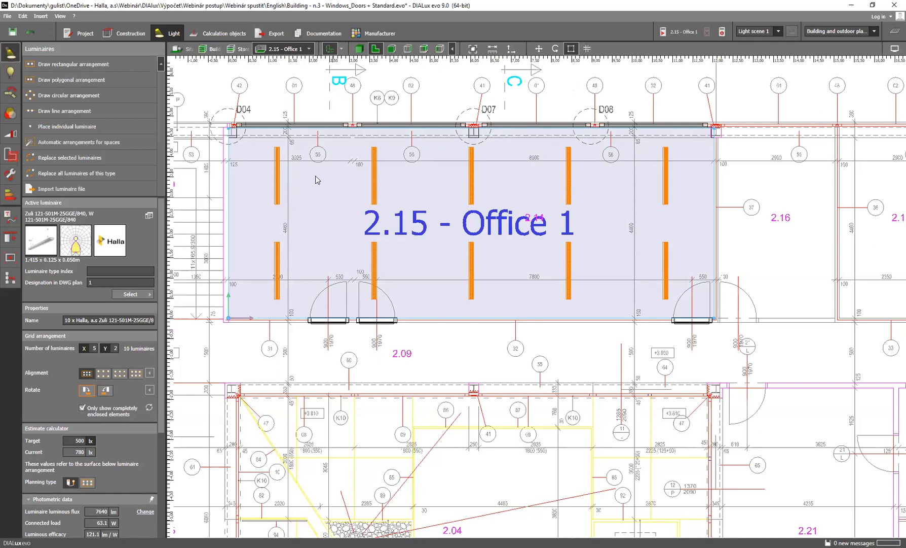
{"action": "left_click", "coordinate": [278, 173]}
{"action": "left_click", "coordinate": [570, 48]}
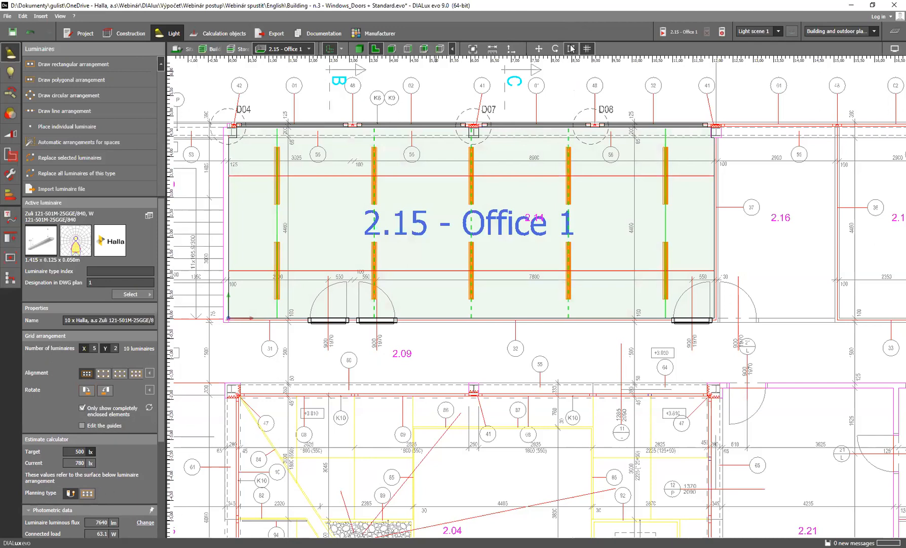
Select the upper luminaire of the first column in Office 1 and rotate it on its own to lie horizontally
{"action": "left_click", "coordinate": [278, 152]}
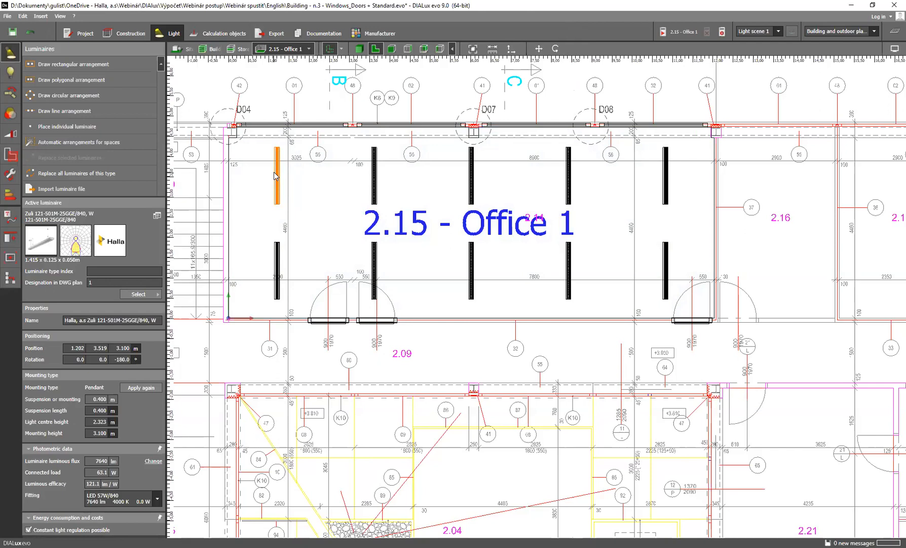
{"action": "right_click", "coordinate": [276, 172]}
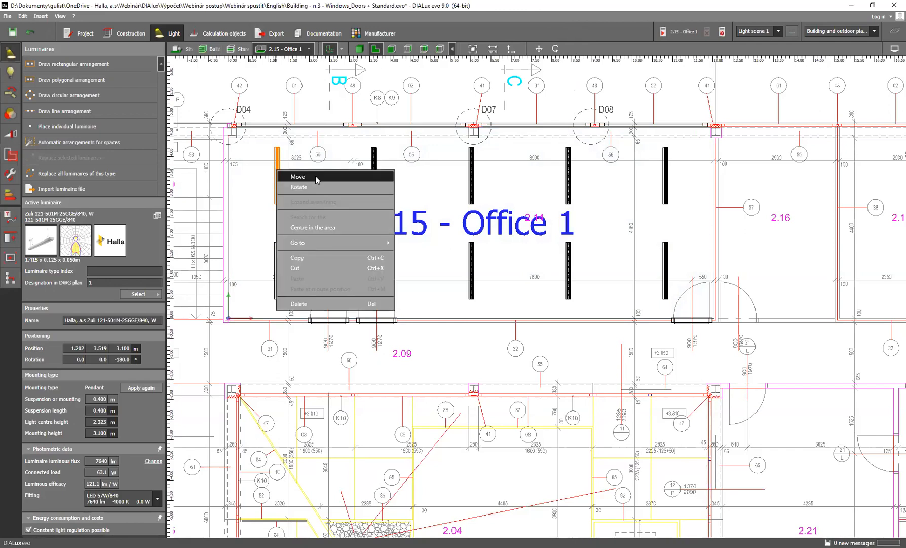
{"action": "left_click", "coordinate": [316, 176]}
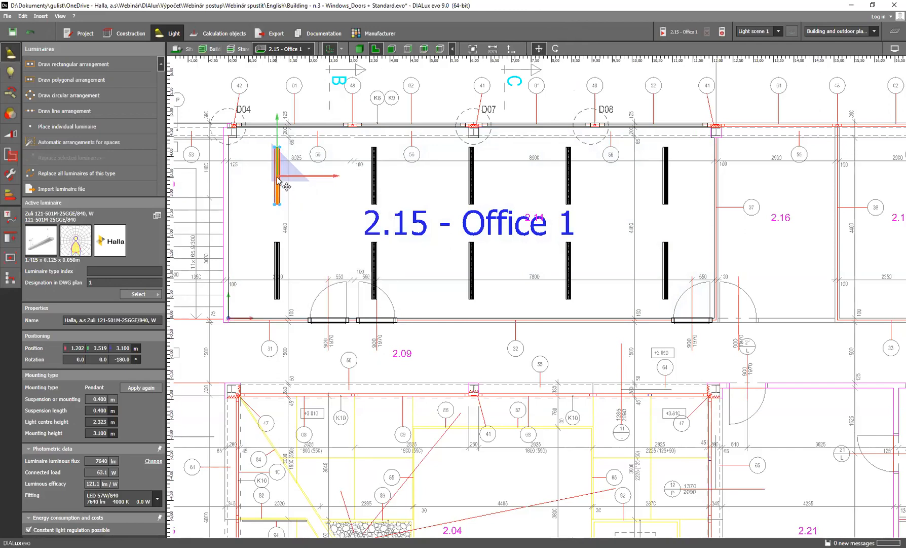
{"action": "left_click", "coordinate": [278, 180]}
{"action": "right_click", "coordinate": [279, 175]}
{"action": "left_click", "coordinate": [311, 192]}
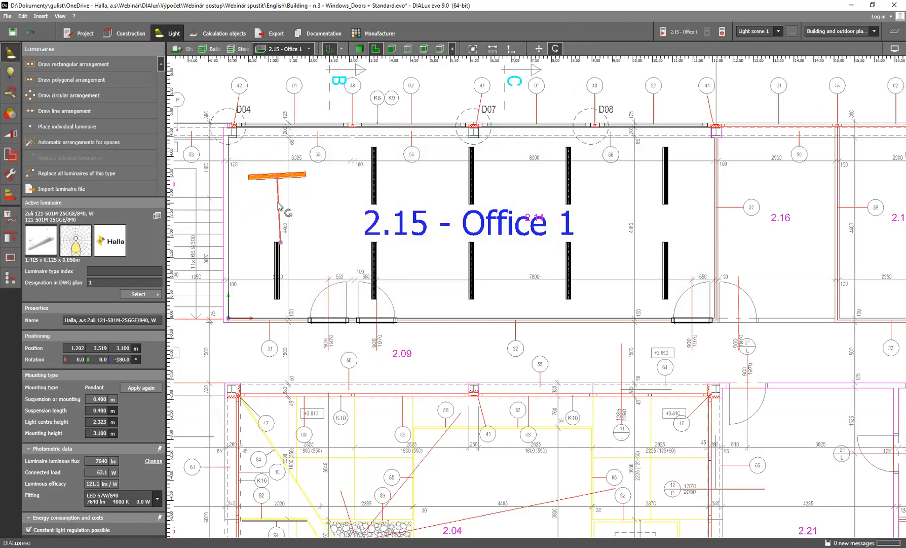
{"action": "left_click", "coordinate": [277, 207]}
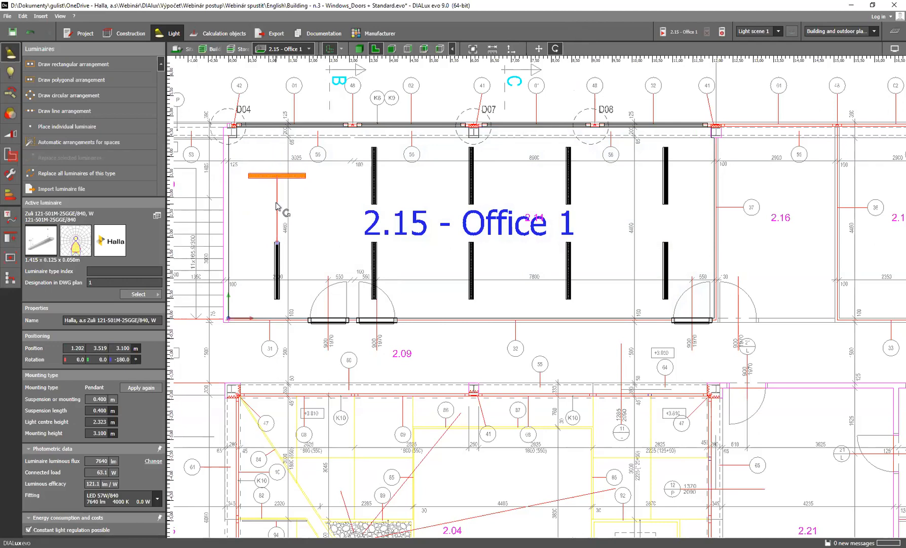
Delete the horizontal luminaire, then undo and redo that deletion
{"action": "key", "text": "Delete"}
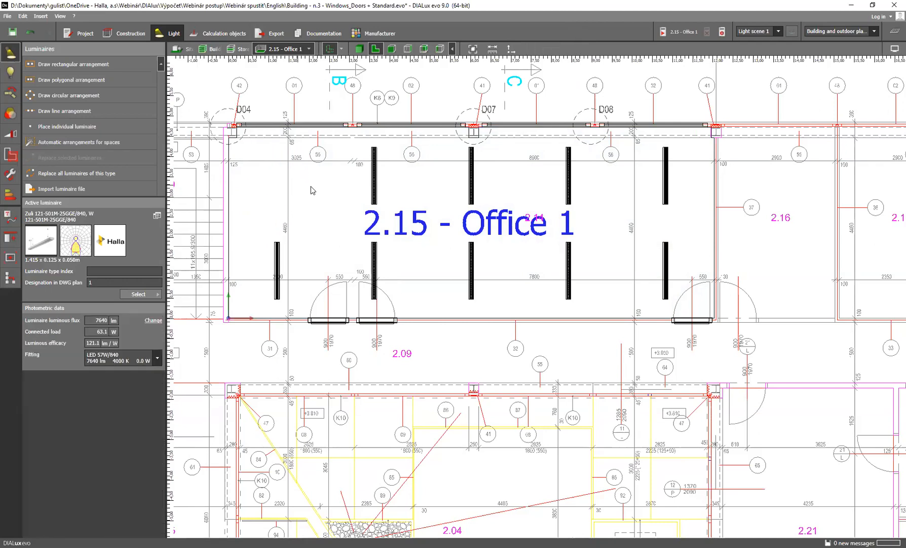
{"action": "left_click", "coordinate": [374, 174]}
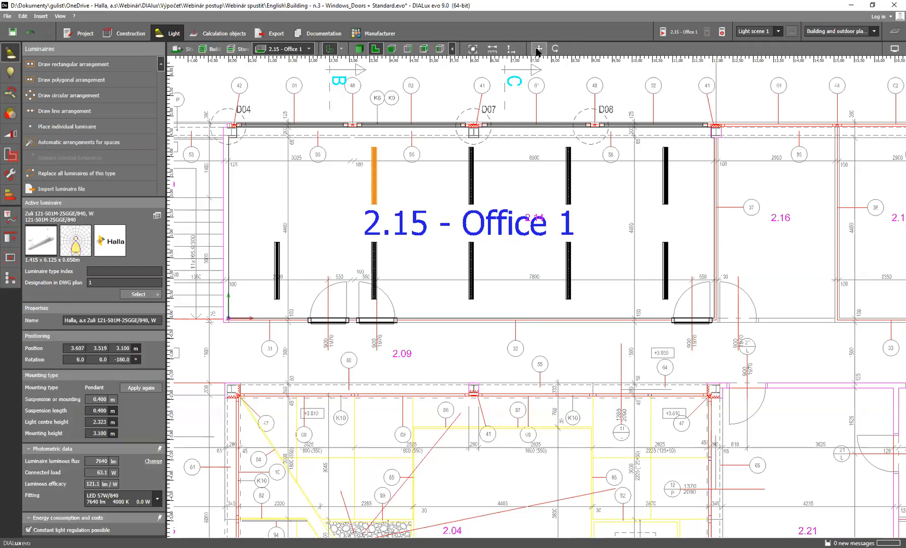
{"action": "left_click", "coordinate": [521, 94]}
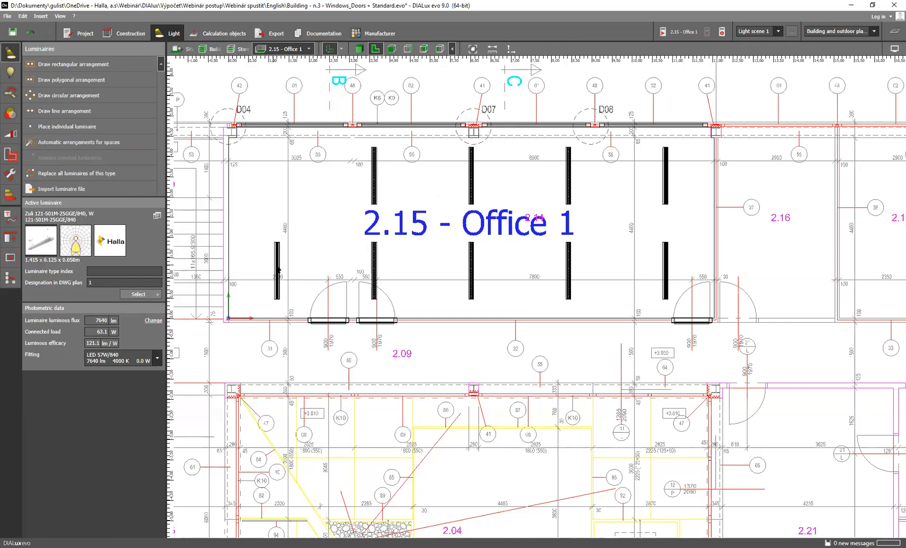
{"action": "left_click", "coordinate": [25, 36]}
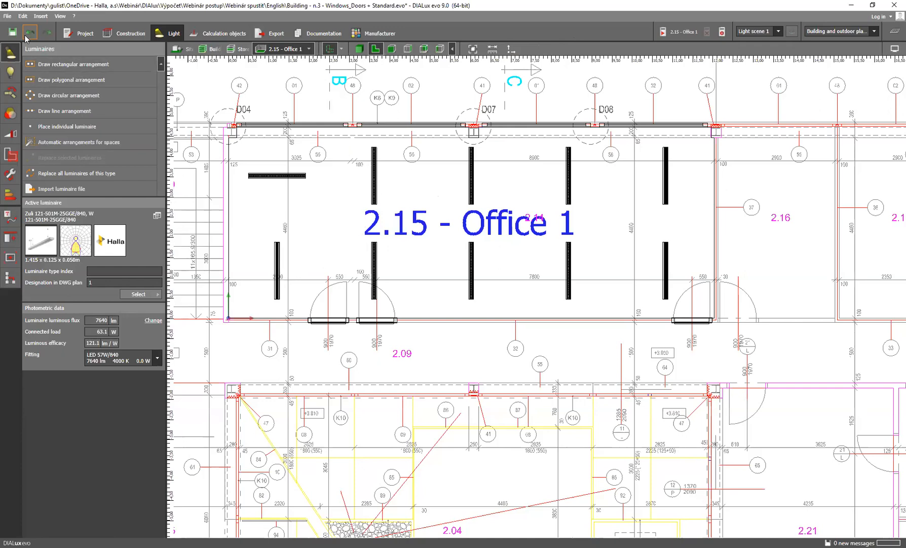
{"action": "left_click", "coordinate": [47, 33]}
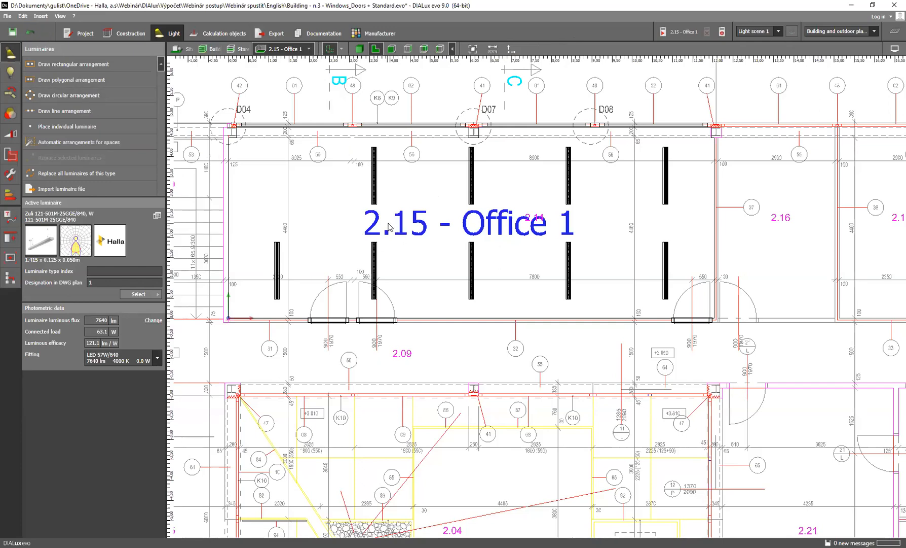
Restore the complete Office 1 luminaire arrangement by changing the X count to 4 and back to 5
{"action": "right_click", "coordinate": [375, 192]}
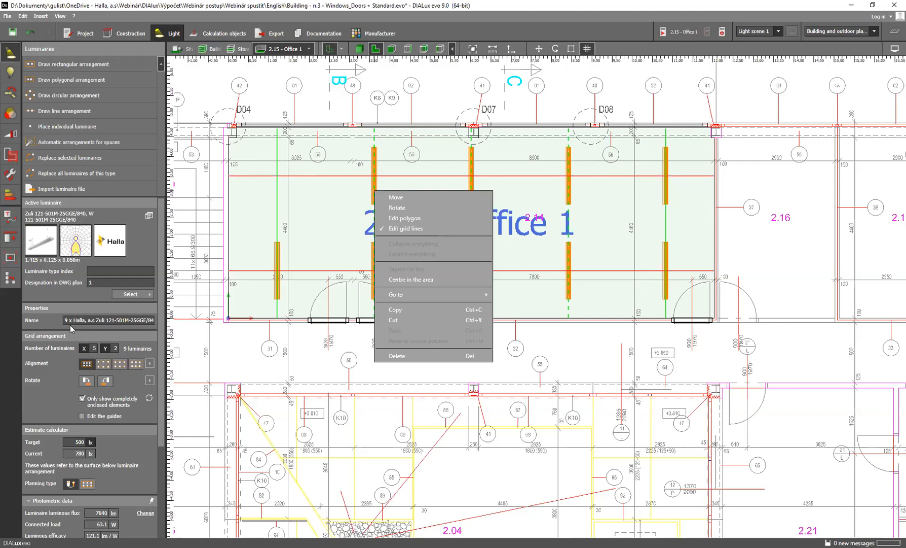
{"action": "left_click", "coordinate": [94, 349]}
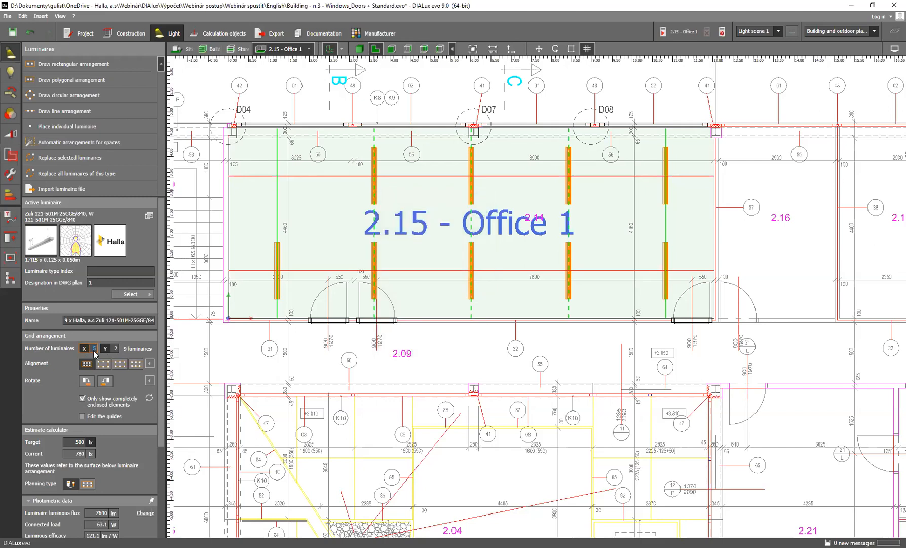
{"action": "type", "text": "4"}
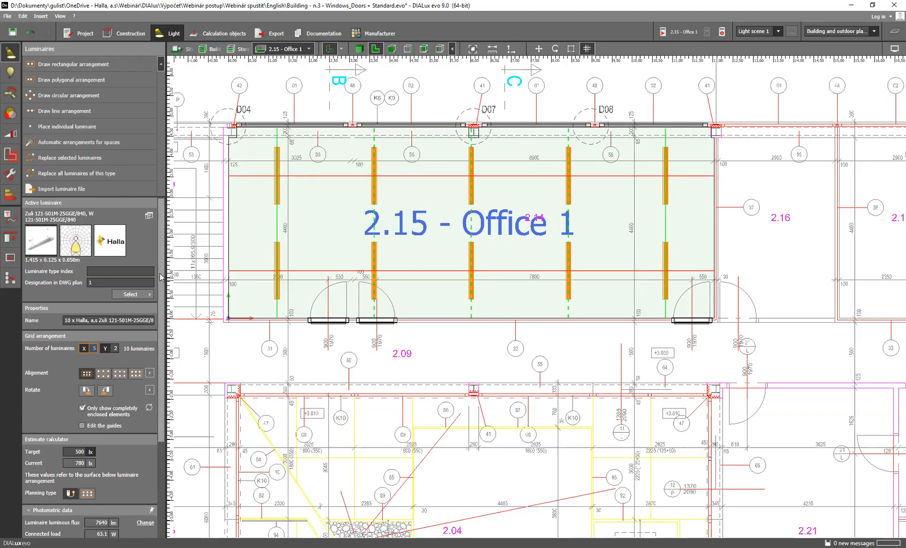
Try a mounting height of 3.2 m for the luminaire arrangement and reapply the pendant mounting type to recalculate the height
{"action": "left_click_drag", "start_coordinate": [163, 267], "coordinate": [174, 367]}
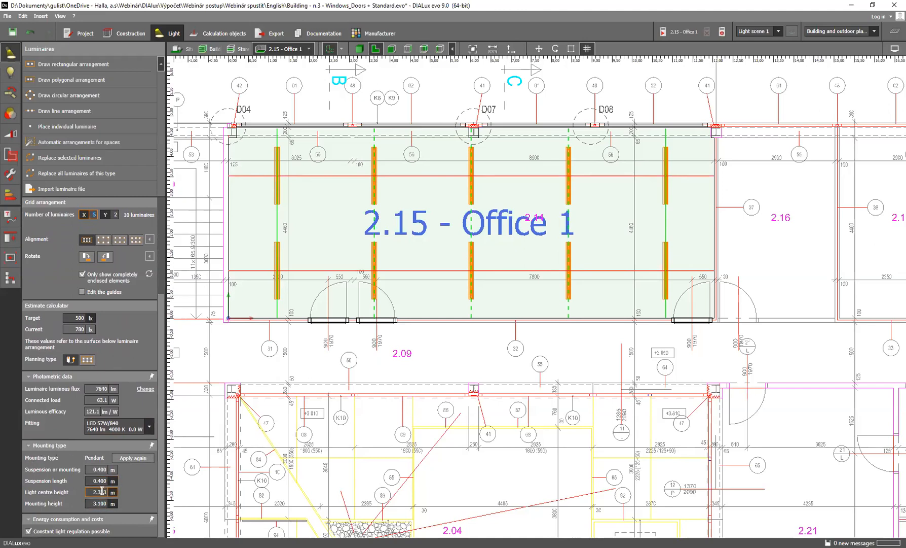
{"action": "left_click", "coordinate": [94, 504]}
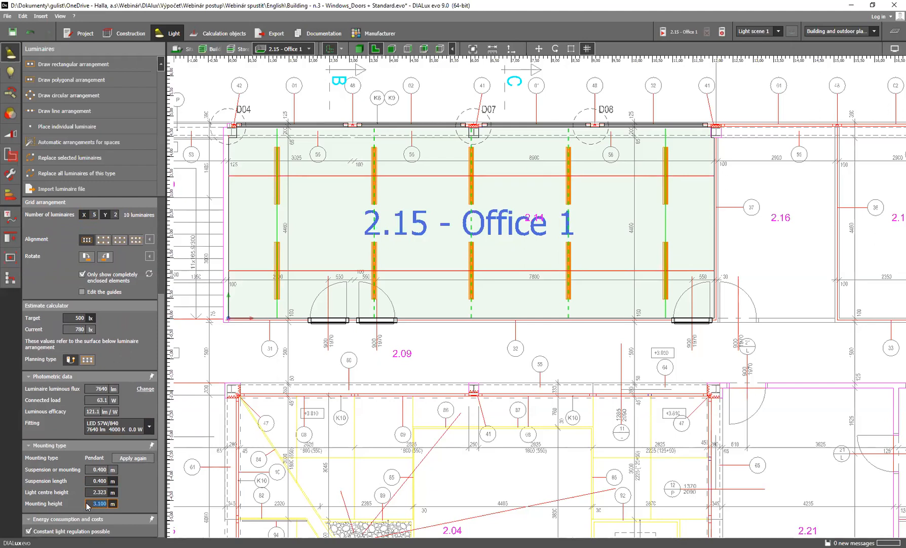
{"action": "type", "text": "3"}
{"action": "key", "text": "Return"}
{"action": "type", "text": "3.2"}
{"action": "key", "text": "Return"}
{"action": "left_click", "coordinate": [133, 459]}
Run the lighting calculation for 2.15 - Office 1
{"action": "scroll", "coordinate": [446, 263], "scroll_direction": "up", "scroll_amount": 1}
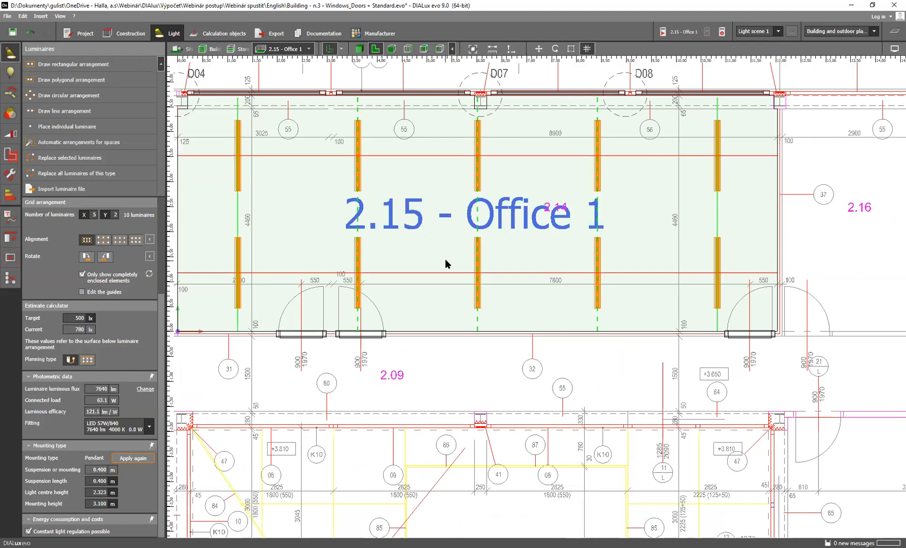
{"action": "scroll", "coordinate": [446, 259], "scroll_direction": "down", "scroll_amount": 2}
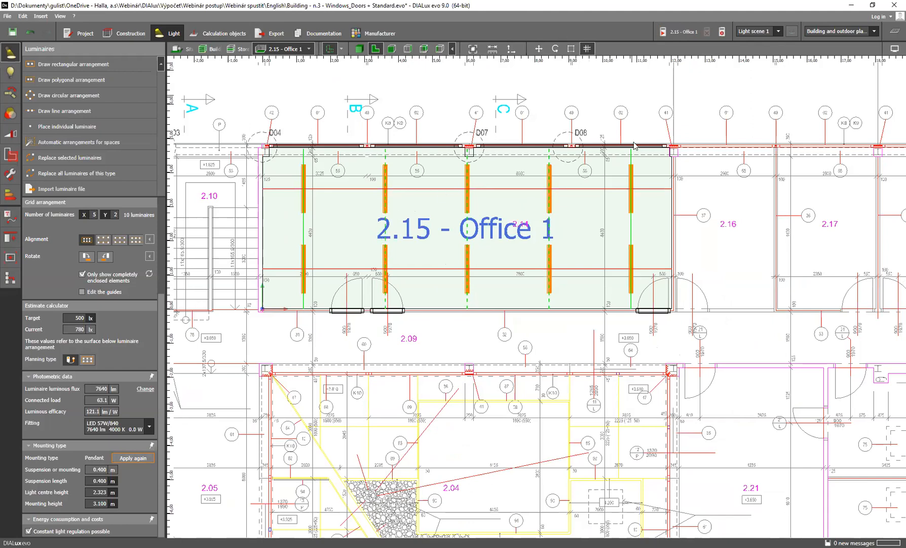
{"action": "left_click", "coordinate": [674, 33]}
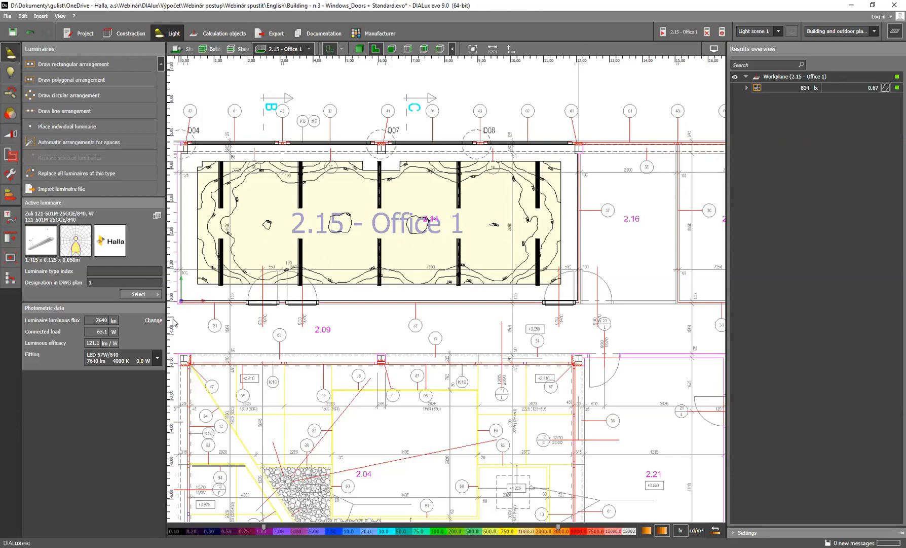
Set the lamp luminous flux of the Office 1 luminaires to 5000 lm, apply it and recalculate the room
{"action": "left_click", "coordinate": [155, 321]}
{"action": "left_click", "coordinate": [11, 72]}
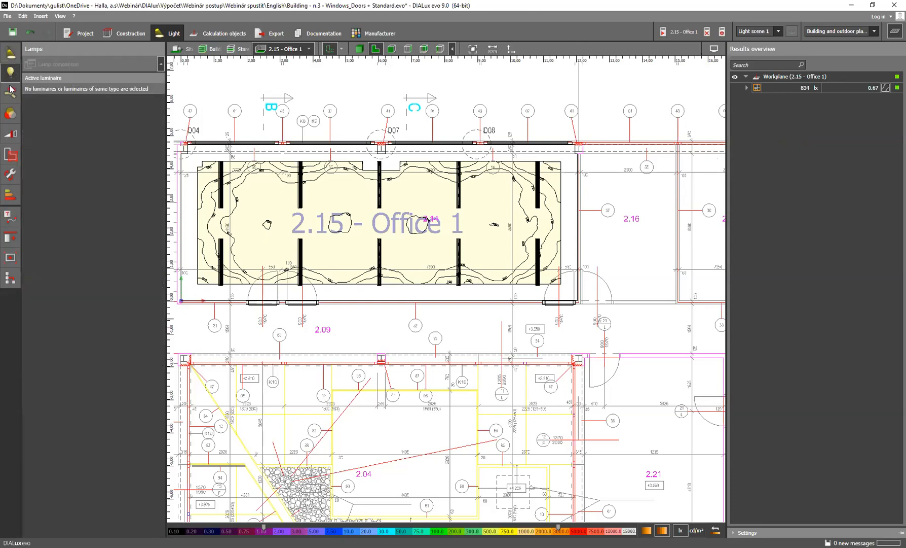
{"action": "left_click", "coordinate": [223, 186]}
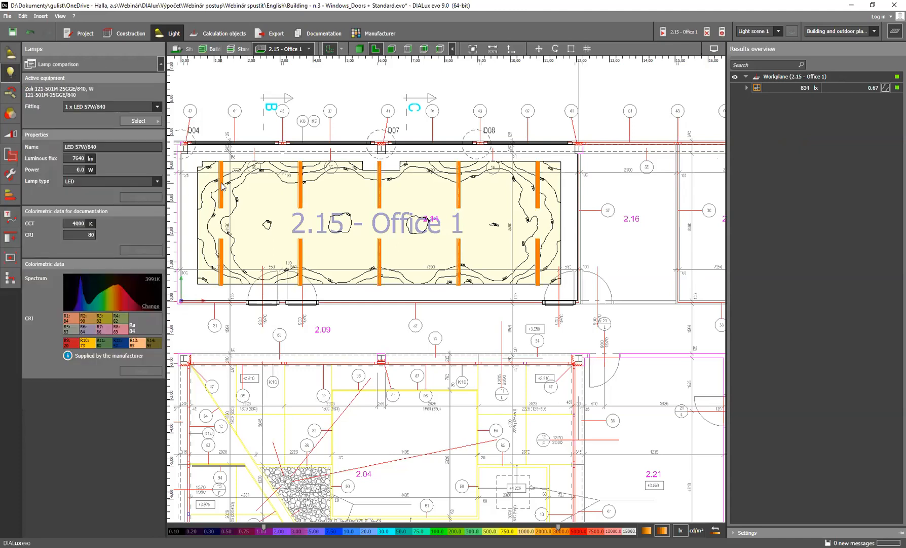
{"action": "left_click", "coordinate": [72, 159]}
{"action": "double_click", "coordinate": [72, 159]}
{"action": "type", "text": "5000"}
{"action": "key", "text": "Return"}
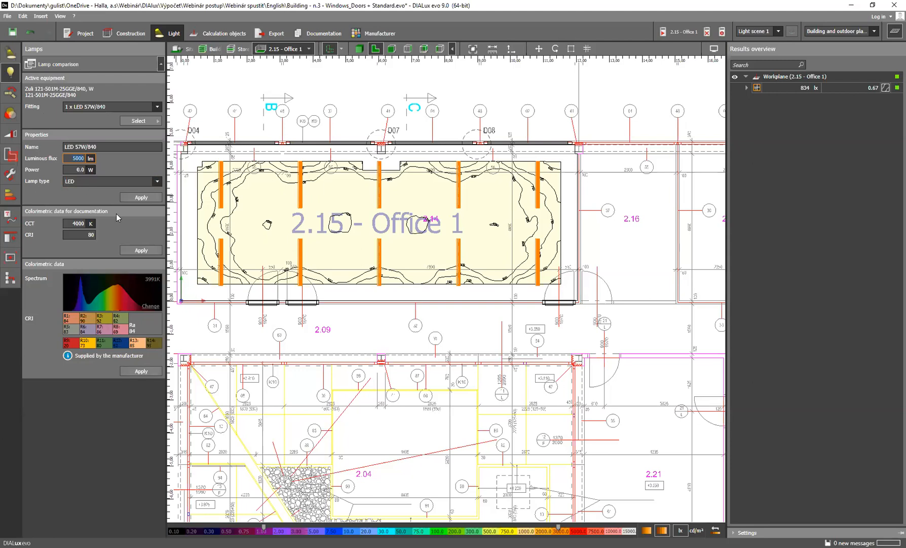
{"action": "left_click", "coordinate": [142, 197]}
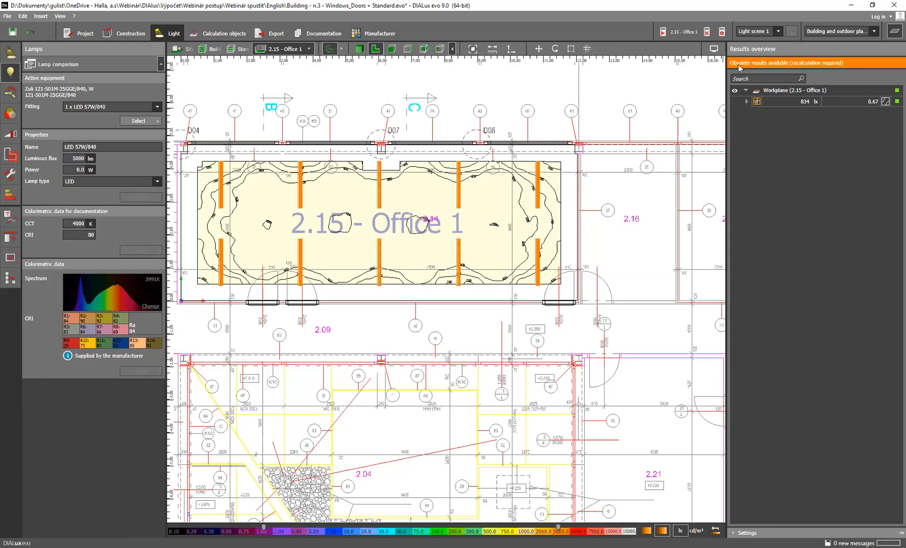
{"action": "left_click", "coordinate": [681, 32]}
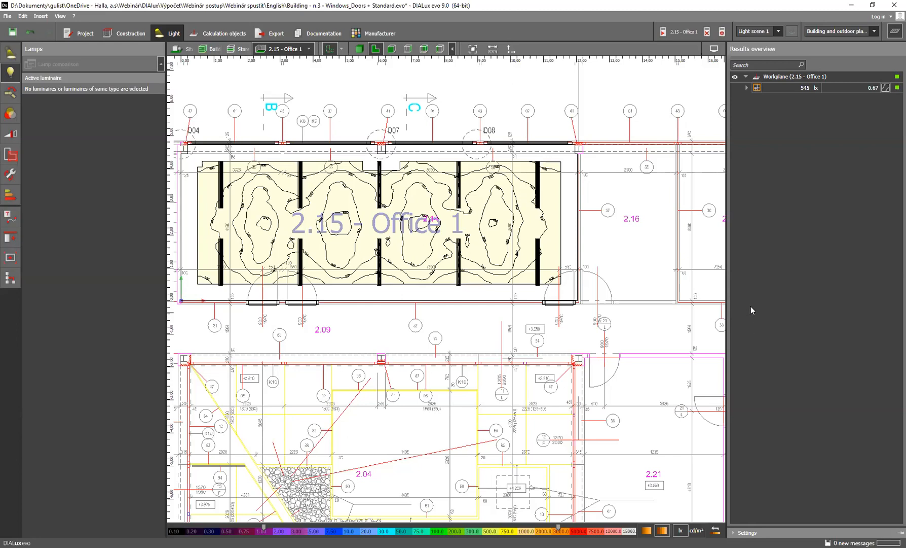
Open the project Building - n.4 - Luminaires from the English folder
{"action": "left_click", "coordinate": [5, 17]}
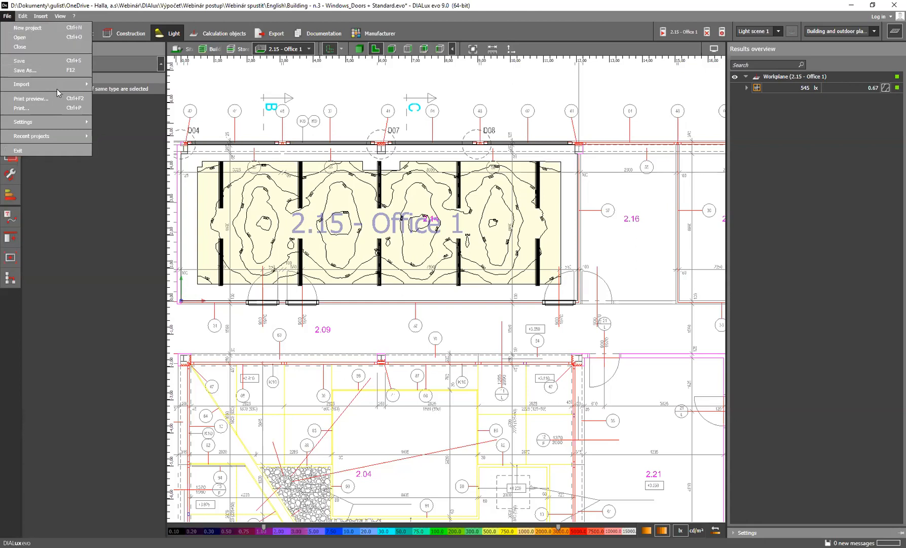
{"action": "left_click", "coordinate": [41, 40]}
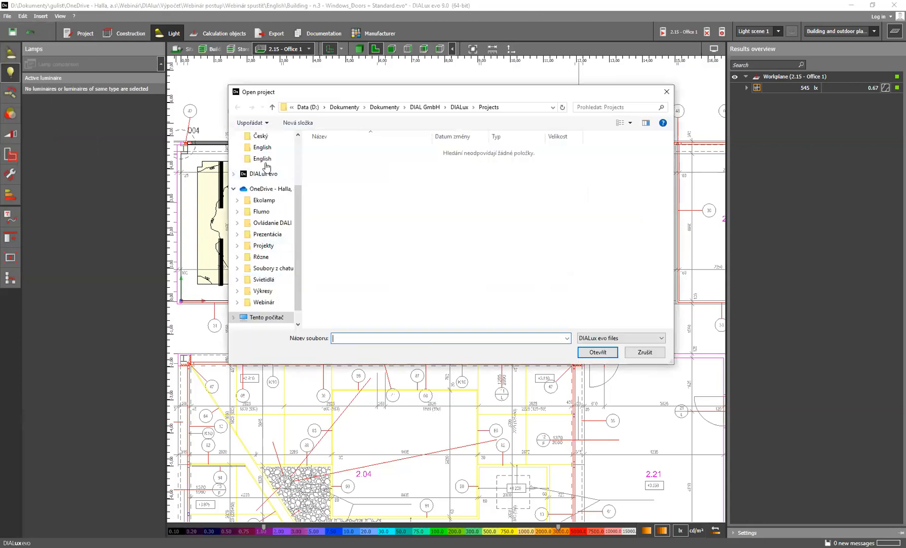
{"action": "left_click", "coordinate": [266, 160]}
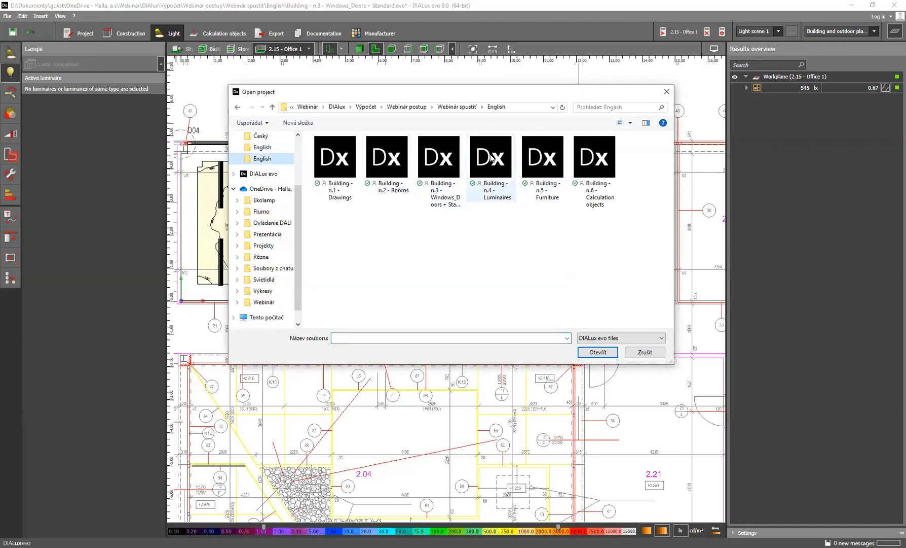
{"action": "left_click", "coordinate": [493, 159]}
{"action": "double_click", "coordinate": [494, 161]}
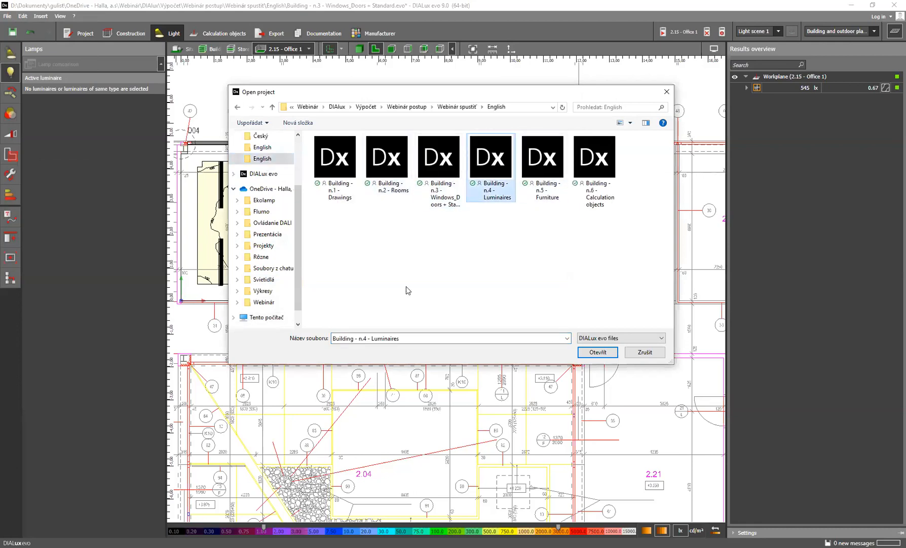
{"action": "left_click", "coordinate": [414, 295]}
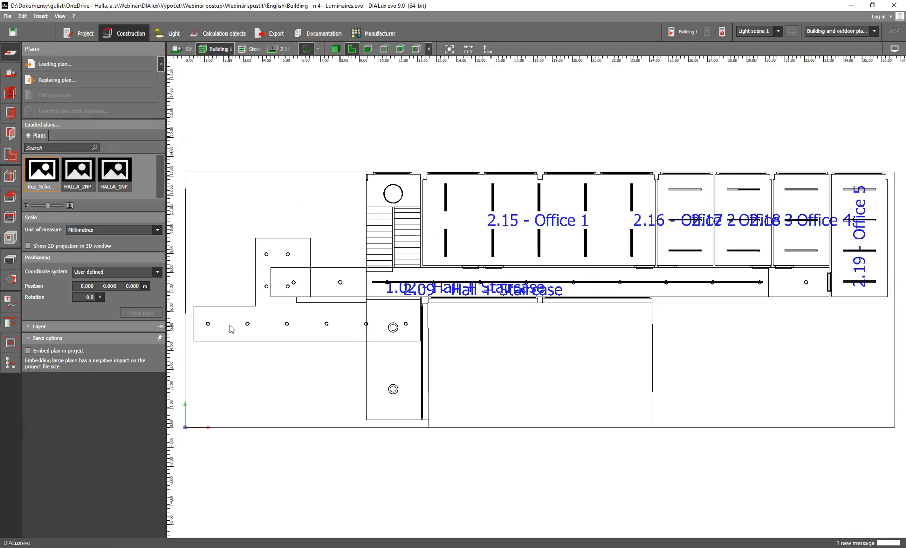
Switch to the room 2.15 - Office 1 on Storey 2 and display the HALLA_2NP plan with it
{"action": "scroll", "coordinate": [554, 260], "scroll_direction": "down", "scroll_amount": 1}
{"action": "middle_click_drag", "start_coordinate": [550, 260], "coordinate": [442, 264]}
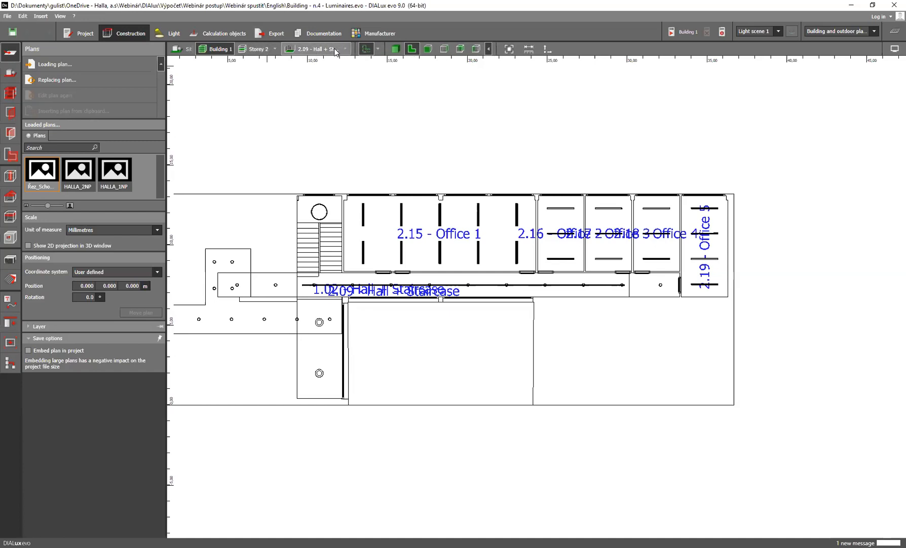
{"action": "left_click", "coordinate": [345, 49]}
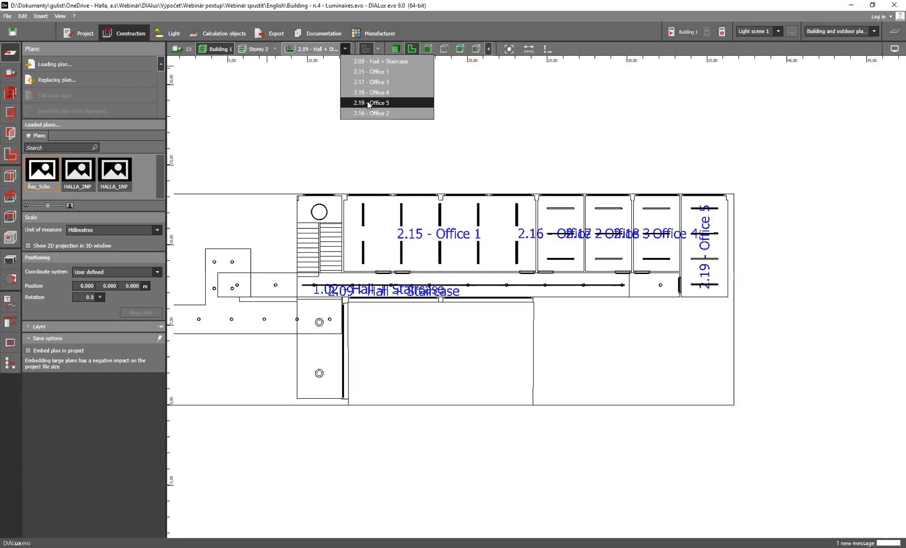
{"action": "left_click", "coordinate": [365, 74]}
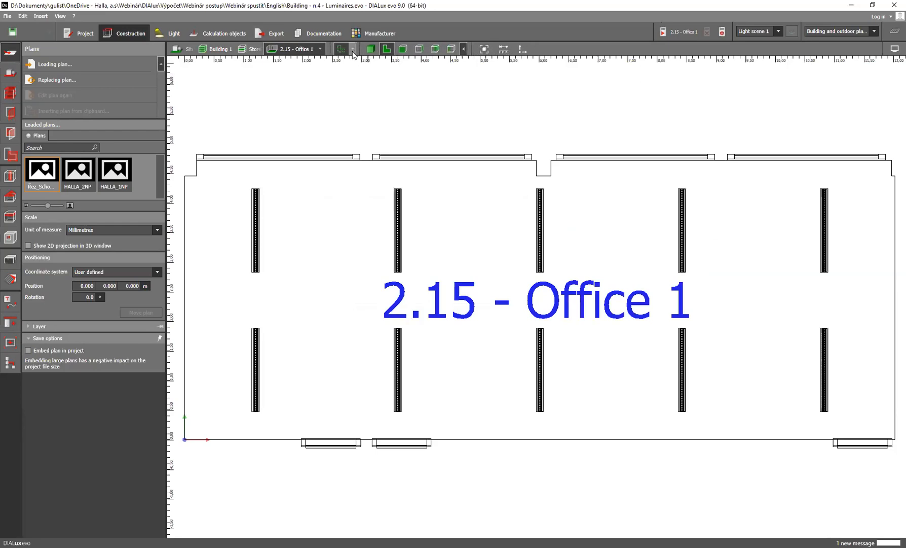
{"action": "left_click", "coordinate": [352, 50]}
{"action": "left_click", "coordinate": [354, 71]}
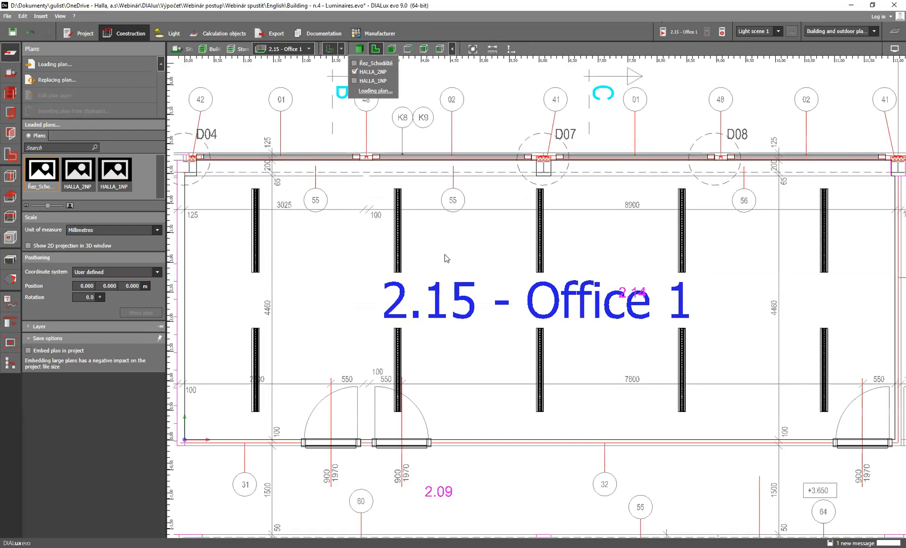
{"action": "scroll", "coordinate": [448, 258], "scroll_direction": "down", "scroll_amount": 2}
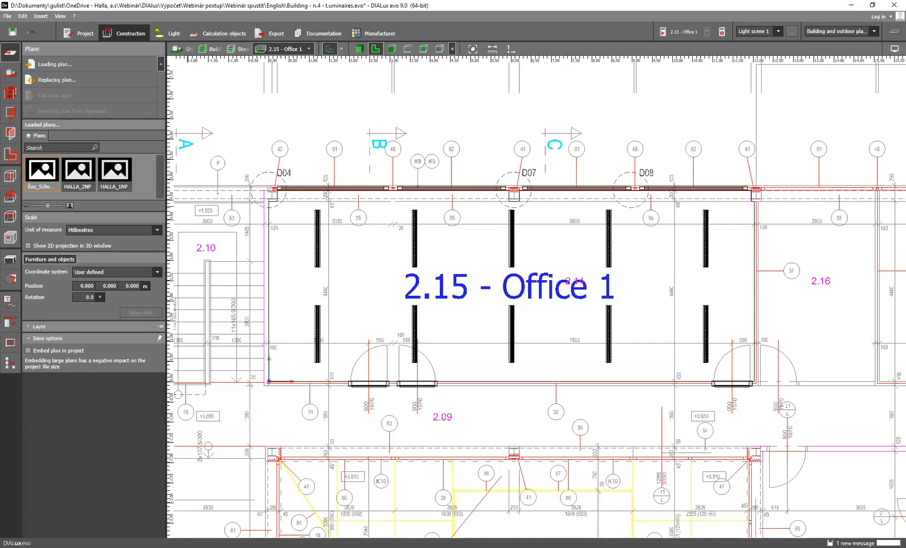
Open the DIALux evo object catalog for furniture and display the Tables category of Office furniture
{"action": "left_click", "coordinate": [10, 260]}
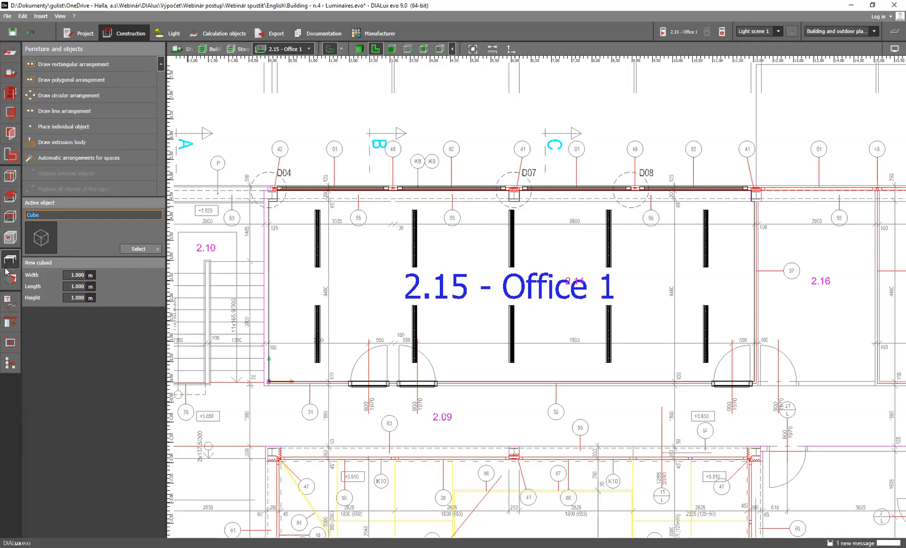
{"action": "left_click", "coordinate": [159, 251]}
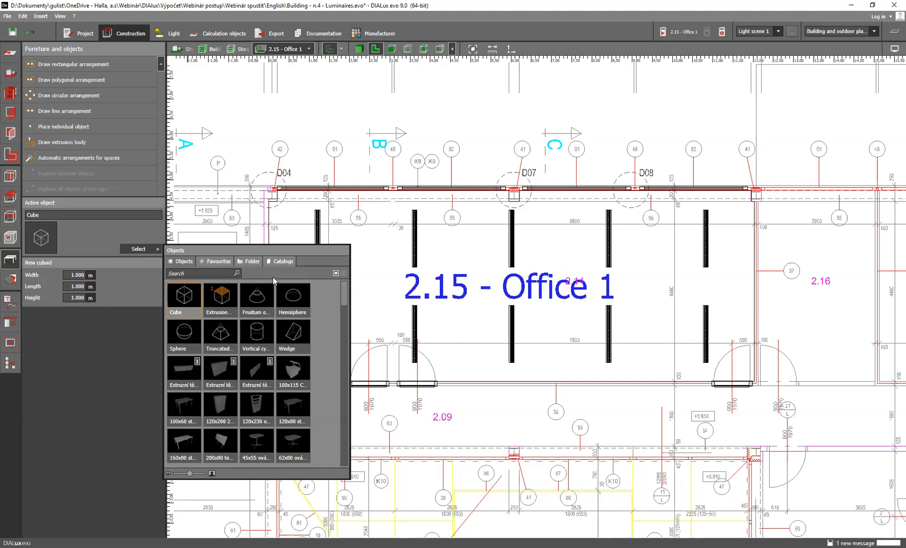
{"action": "left_click", "coordinate": [280, 262]}
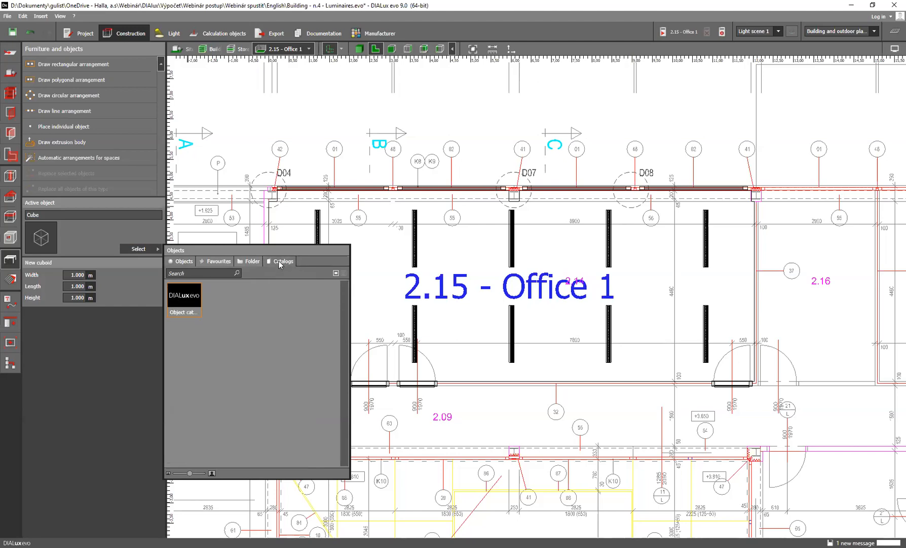
{"action": "left_click", "coordinate": [185, 299]}
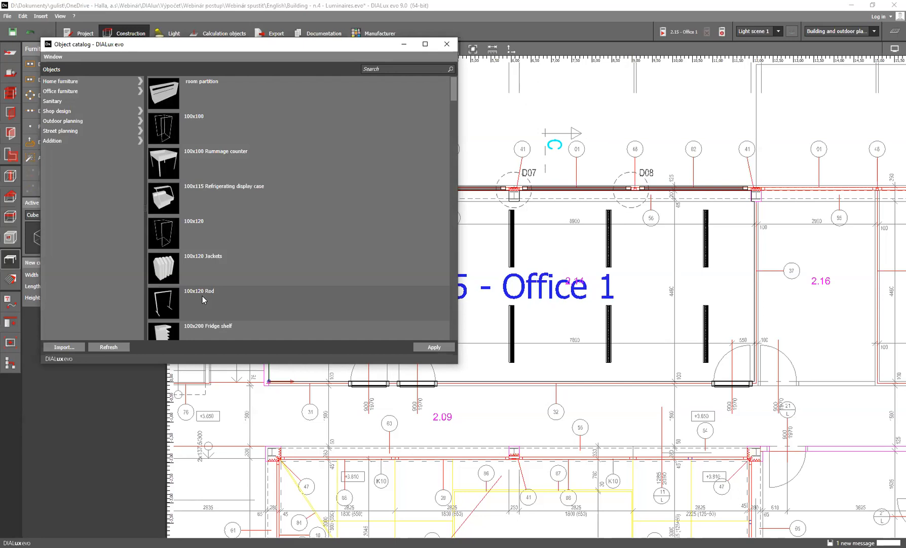
{"action": "left_click", "coordinate": [80, 92]}
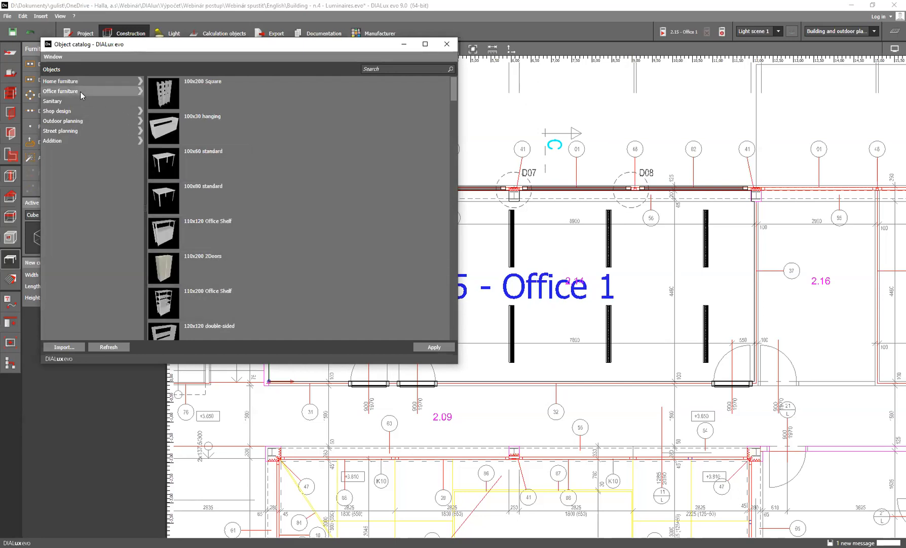
{"action": "left_click", "coordinate": [122, 93]}
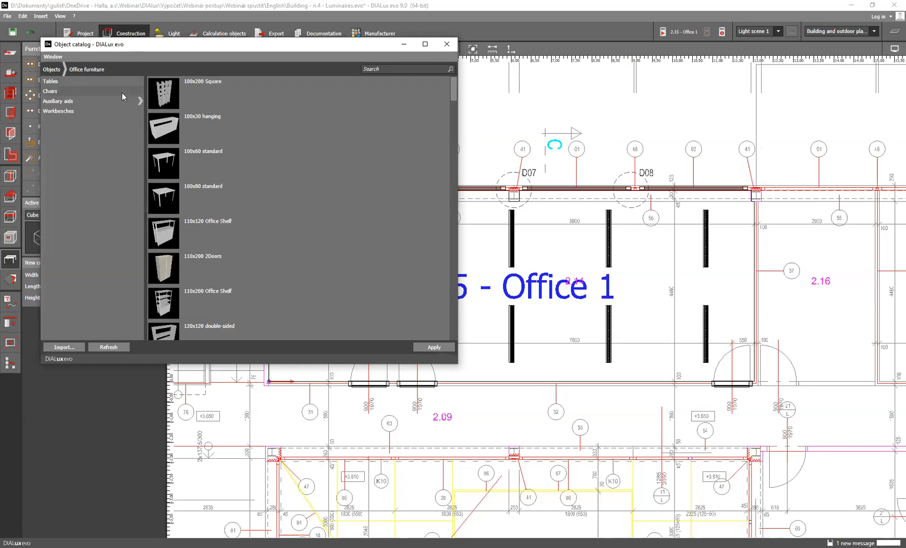
{"action": "left_click", "coordinate": [79, 80]}
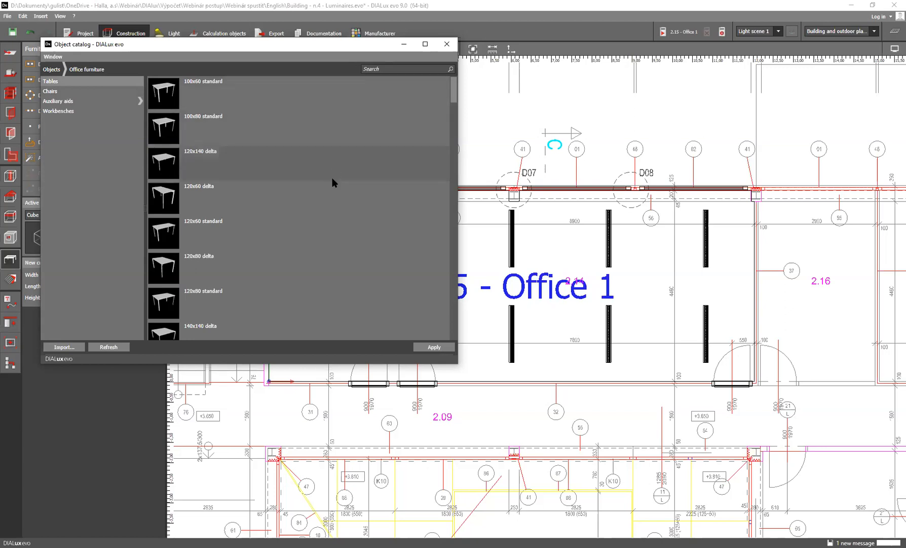
Search the catalog tables for 160 and make the 160x80 delta table the active object
{"action": "scroll", "coordinate": [333, 183], "scroll_direction": "down", "scroll_amount": 5}
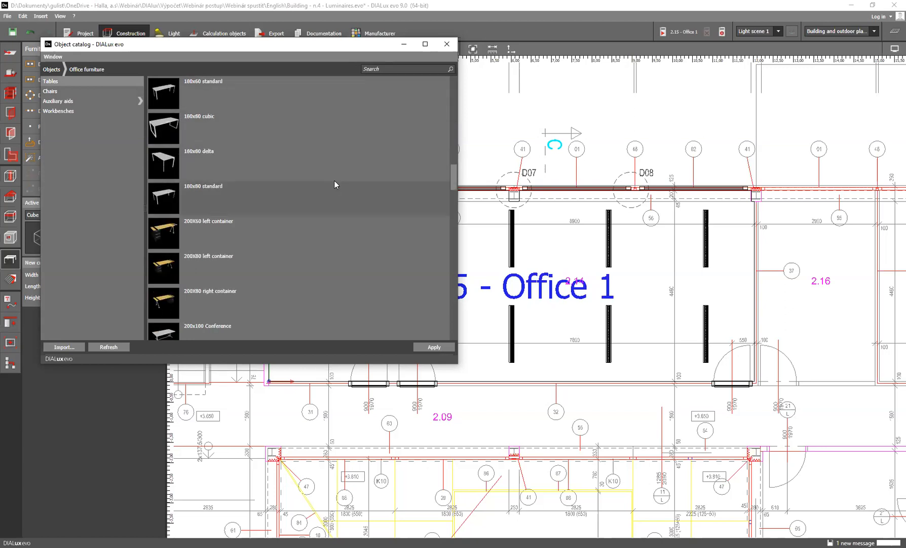
{"action": "scroll", "coordinate": [334, 183], "scroll_direction": "up", "scroll_amount": 5}
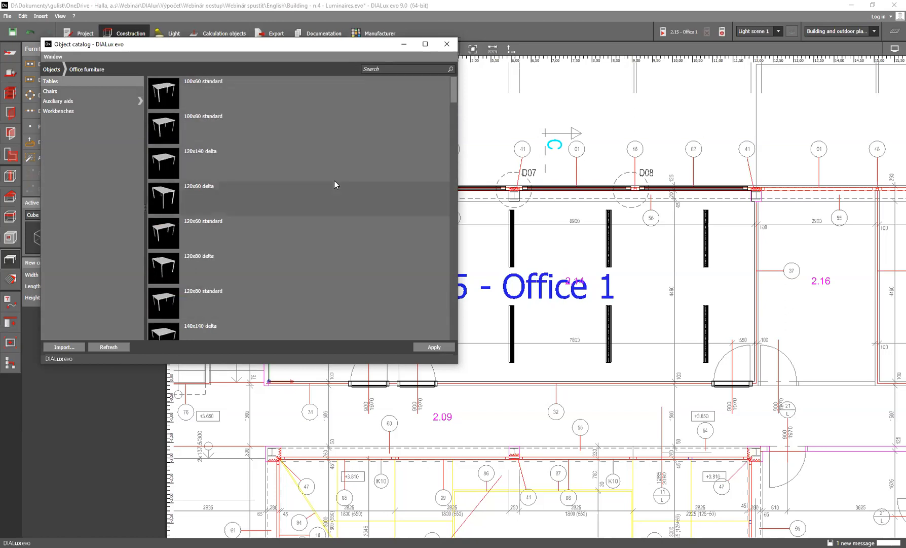
{"action": "left_click", "coordinate": [387, 66]}
{"action": "type", "text": "160"}
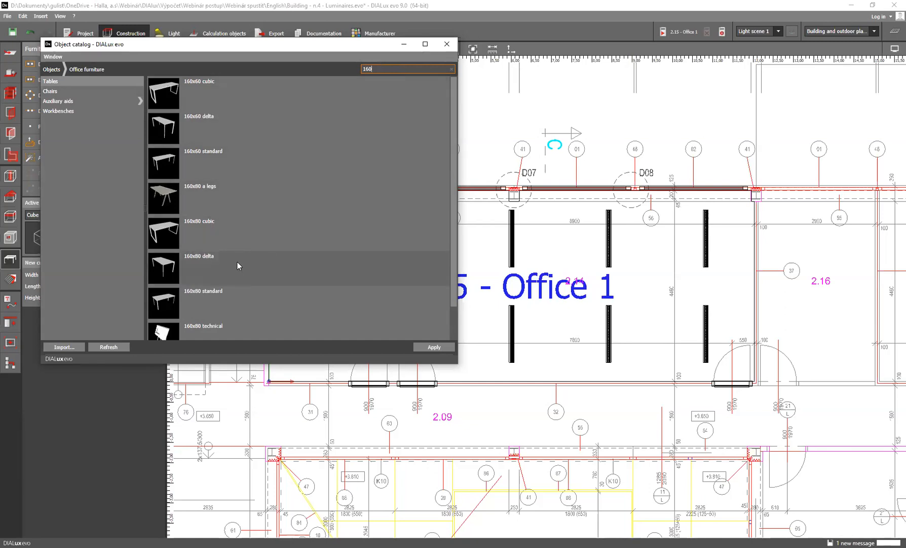
{"action": "left_click", "coordinate": [223, 264]}
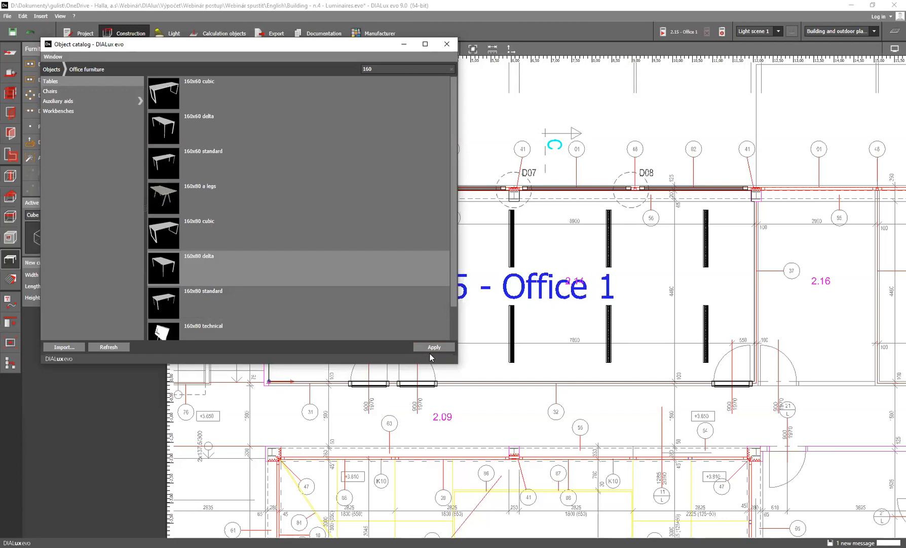
{"action": "double_click", "coordinate": [244, 274]}
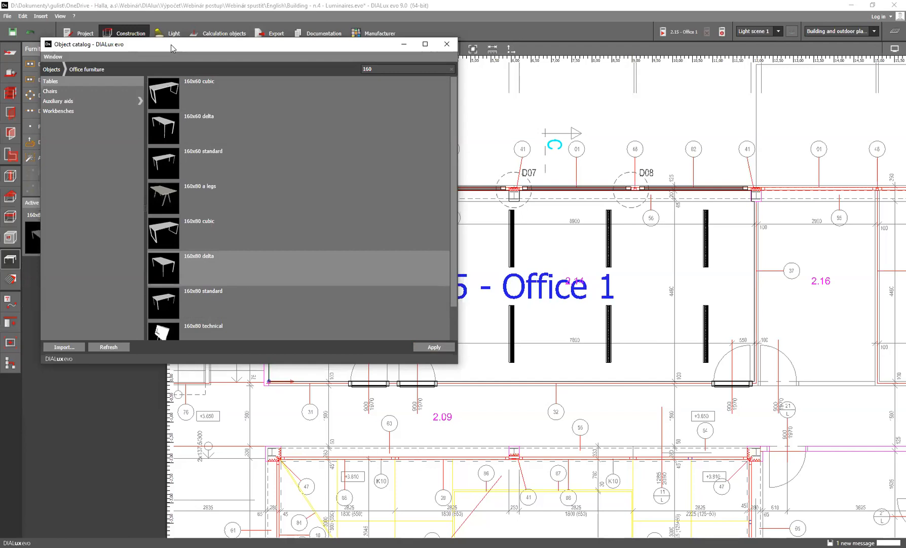
Place a 160x80 delta table against the window wall of Office 1, at about X 2.65 m, Y 3.93 m
{"action": "left_click_drag", "start_coordinate": [171, 44], "coordinate": [296, 48]}
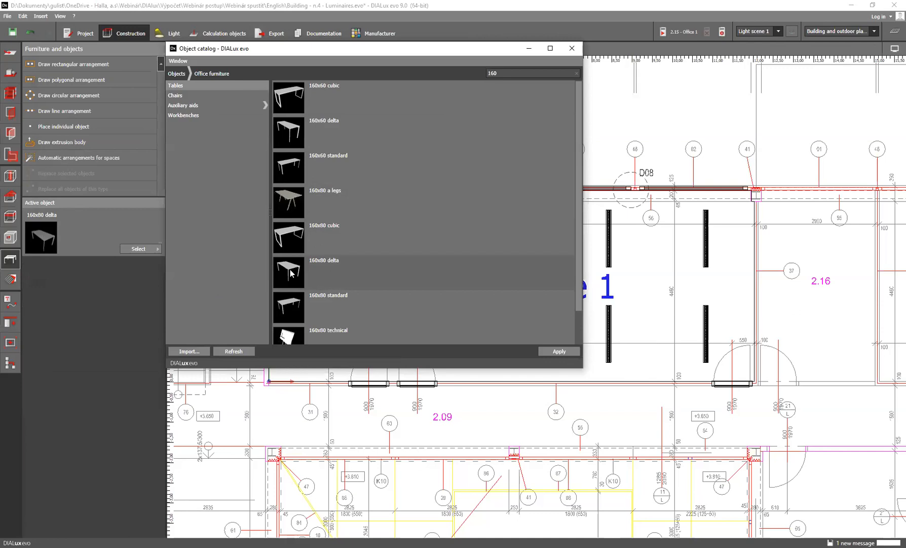
{"action": "left_click_drag", "start_coordinate": [292, 273], "coordinate": [290, 217]}
{"action": "scroll", "coordinate": [649, 253], "scroll_direction": "up", "scroll_amount": 3}
{"action": "left_click", "coordinate": [291, 218]}
{"action": "scroll", "coordinate": [296, 219], "scroll_direction": "up", "scroll_amount": 3}
{"action": "left_click_drag", "start_coordinate": [373, 238], "coordinate": [353, 237]}
{"action": "scroll", "coordinate": [354, 237], "scroll_direction": "up", "scroll_amount": 2}
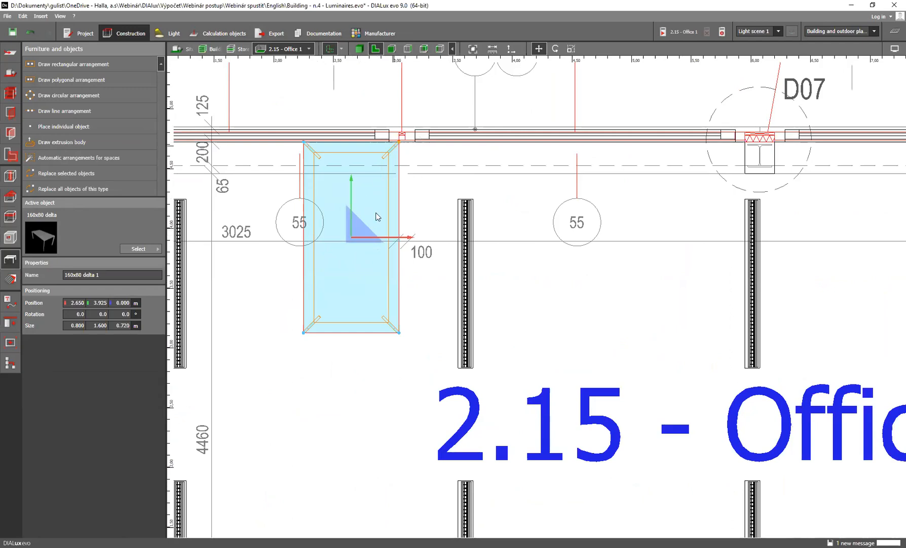
Copy the placed table and set the duplicate directly beside it, at about X 3.45 m, Y 3.94 m
{"action": "scroll", "coordinate": [381, 251], "scroll_direction": "down", "scroll_amount": 2}
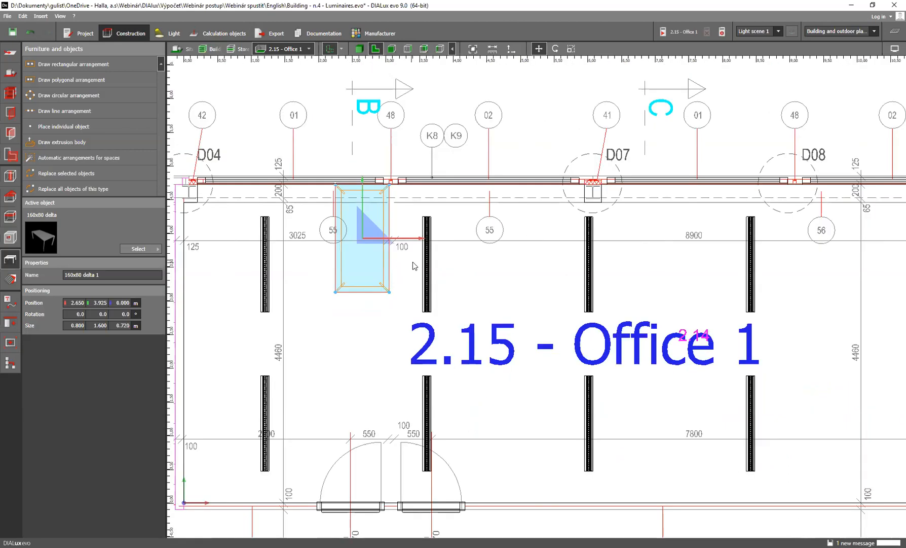
{"action": "left_click", "coordinate": [410, 255]}
{"action": "left_click", "coordinate": [367, 248]}
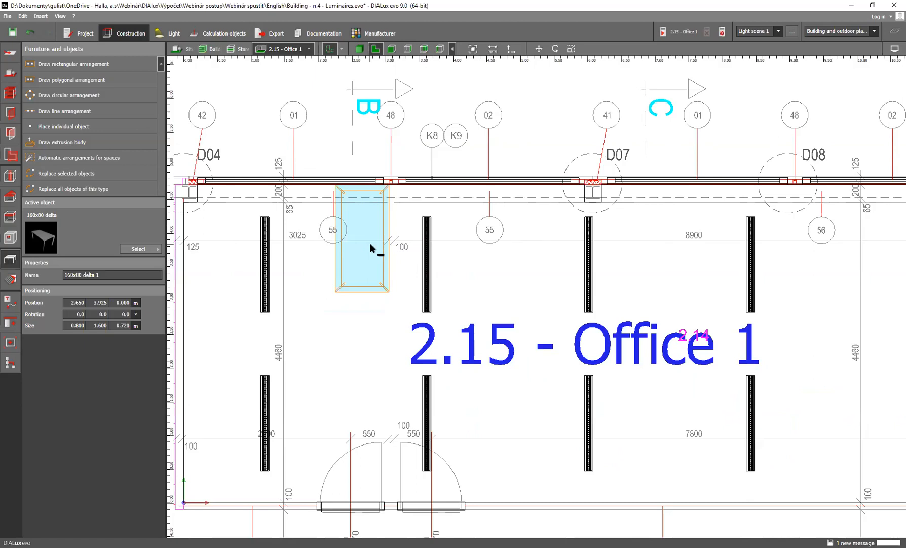
{"action": "key", "text": "ctrl+c"}
{"action": "key", "text": "ctrl+v"}
{"action": "left_click_drag", "start_coordinate": [337, 189], "coordinate": [393, 189]}
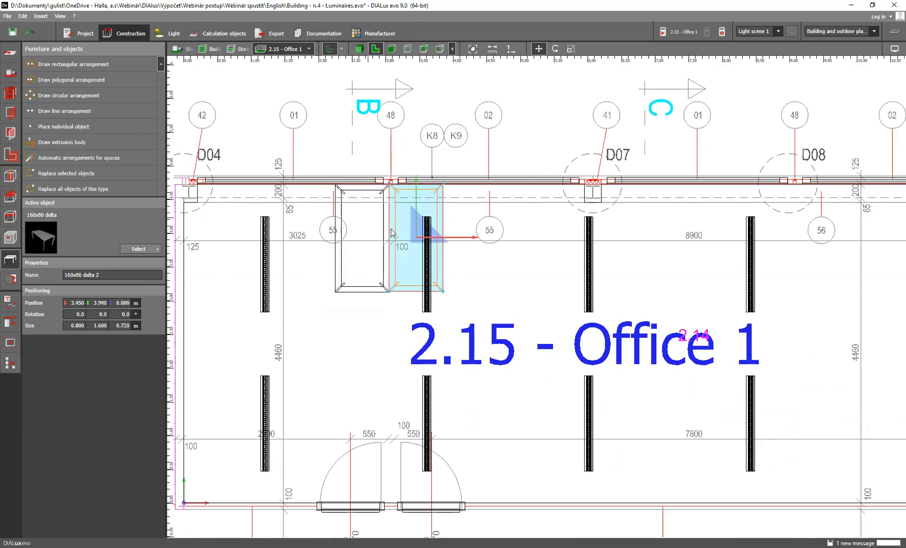
Copy both tables as a pair and place the new pair just below column D07
{"action": "left_click", "coordinate": [358, 212]}
{"action": "left_click", "coordinate": [403, 212]}
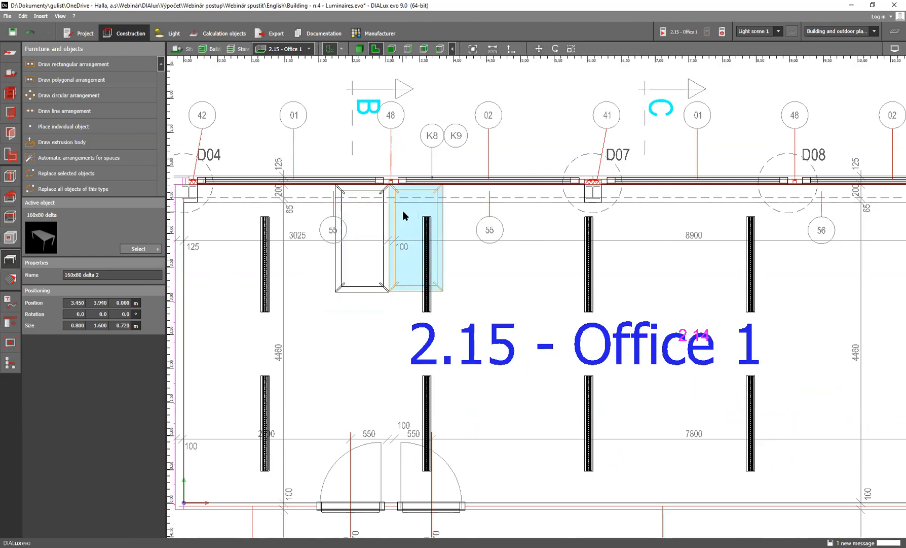
{"action": "left_click", "coordinate": [359, 212], "text": "ctrl"}
{"action": "key", "text": "ctrl+c"}
{"action": "key", "text": "ctrl+v"}
{"action": "left_click_drag", "start_coordinate": [390, 235], "coordinate": [587, 258]}
{"action": "scroll", "coordinate": [557, 284], "scroll_direction": "down", "scroll_amount": 2}
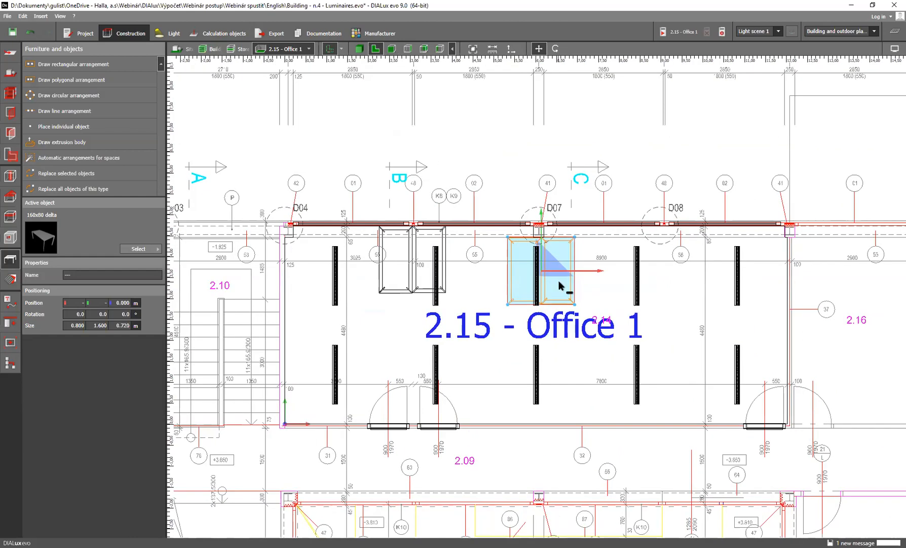
Paste another pair of tables and place it below D08, level with the pair at D07
{"action": "key", "text": "ctrl+v"}
{"action": "left_click_drag", "start_coordinate": [557, 281], "coordinate": [706, 276]}
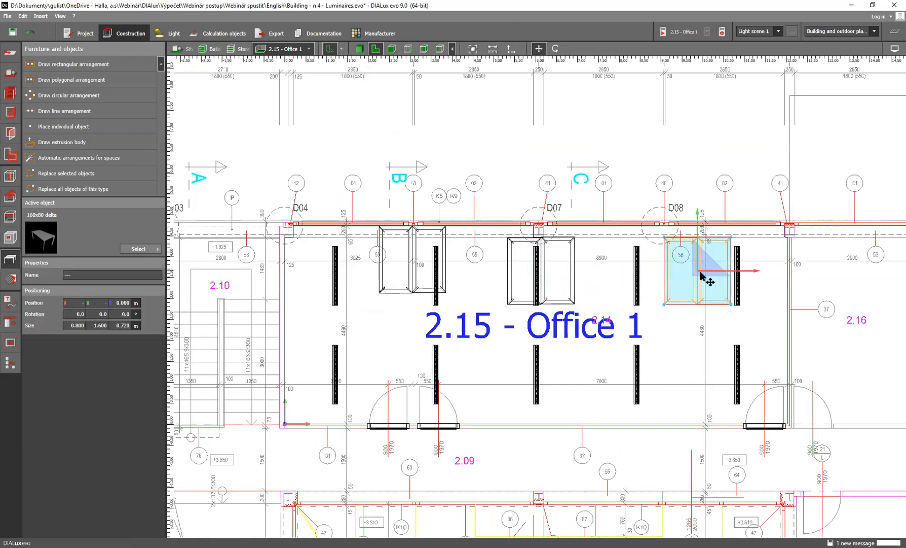
{"action": "scroll", "coordinate": [702, 276], "scroll_direction": "up", "scroll_amount": 2}
{"action": "scroll", "coordinate": [642, 257], "scroll_direction": "down", "scroll_amount": 2}
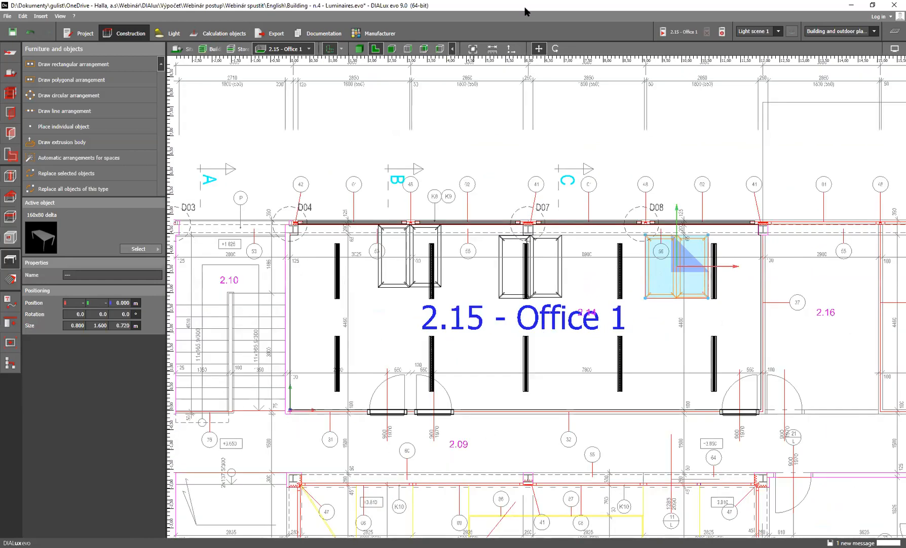
Display Office 1 as a 3D rendering and inspect the placed tables beneath the luminaires
{"action": "left_click", "coordinate": [359, 49]}
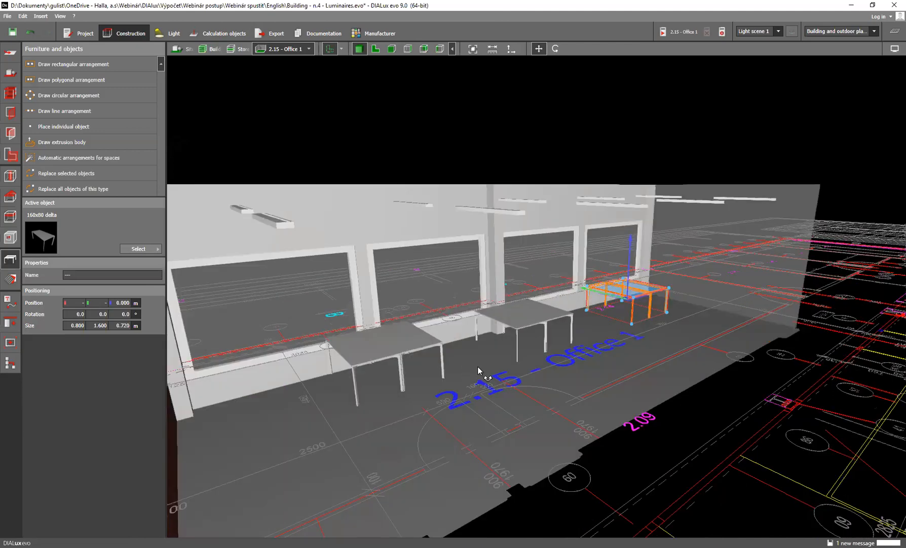
{"action": "right_click_drag", "start_coordinate": [479, 366], "coordinate": [440, 363]}
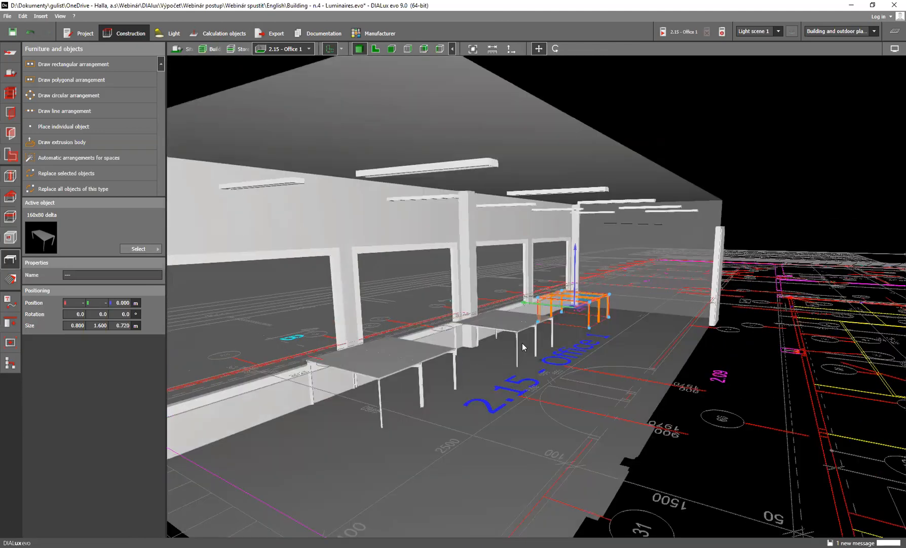
{"action": "left_click", "coordinate": [542, 375]}
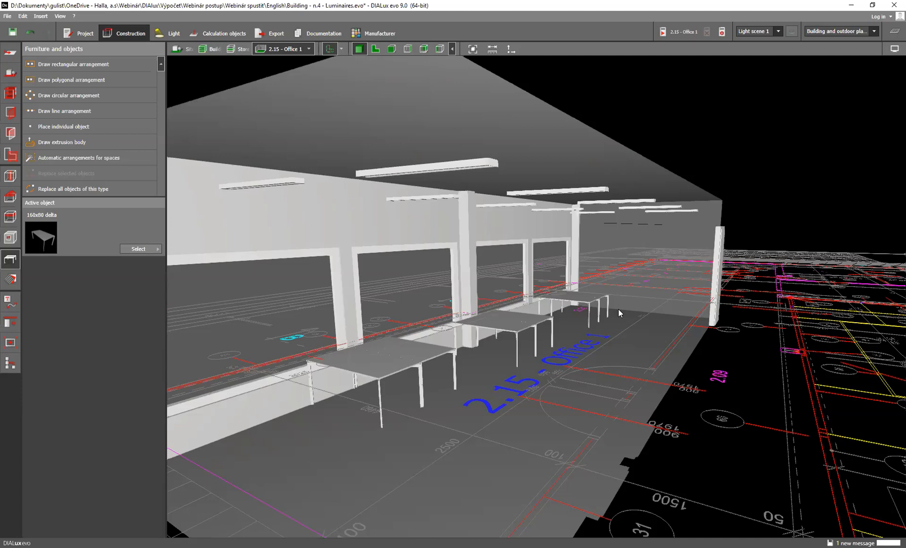
{"action": "scroll", "coordinate": [596, 213], "scroll_direction": "down", "scroll_amount": 5}
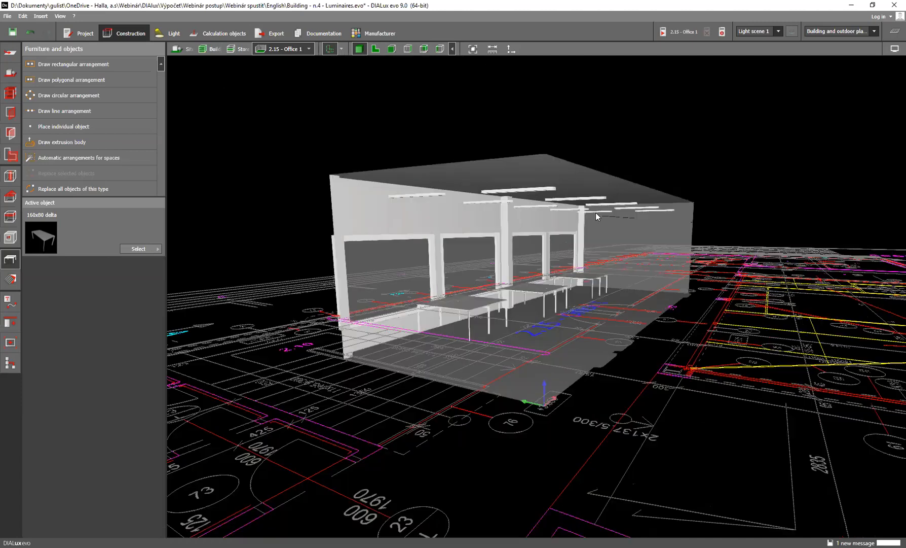
{"action": "scroll", "coordinate": [455, 215], "scroll_direction": "up", "scroll_amount": 1}
Open the project Building - n.5 - Furniture from the English folder without saving the current project's changes
{"action": "left_click", "coordinate": [7, 16]}
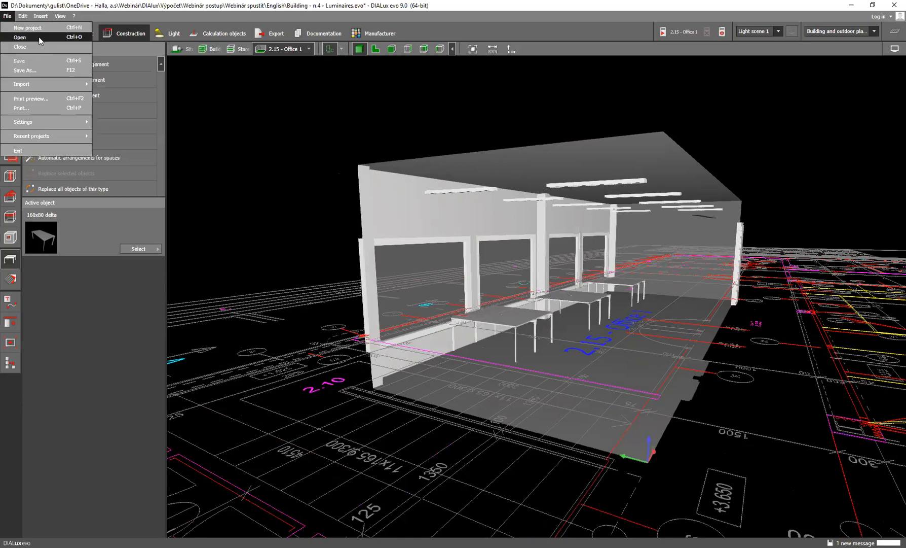
{"action": "left_click", "coordinate": [21, 37]}
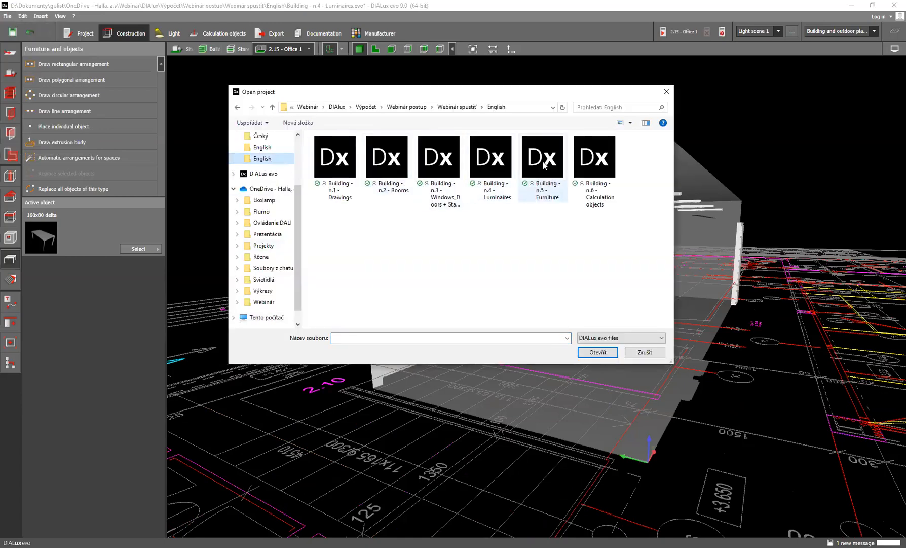
{"action": "left_click", "coordinate": [543, 158]}
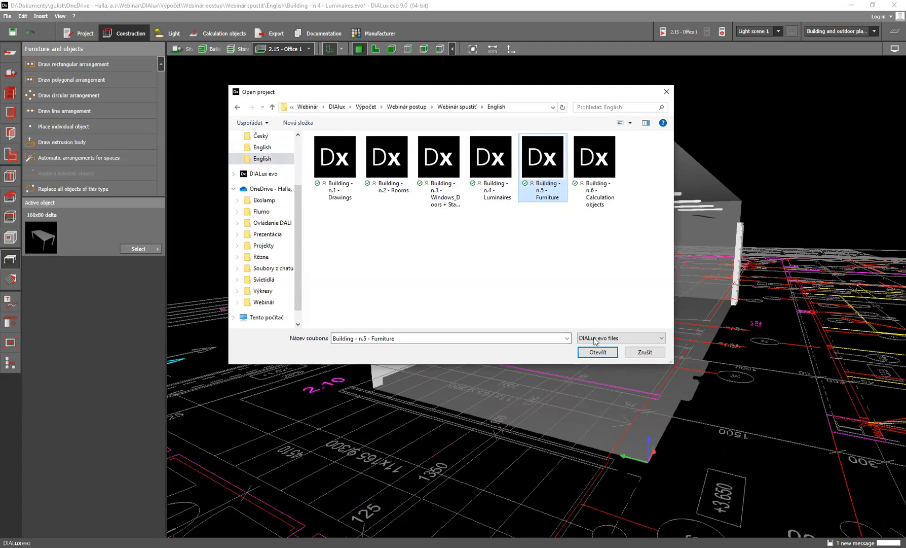
{"action": "left_click", "coordinate": [593, 353]}
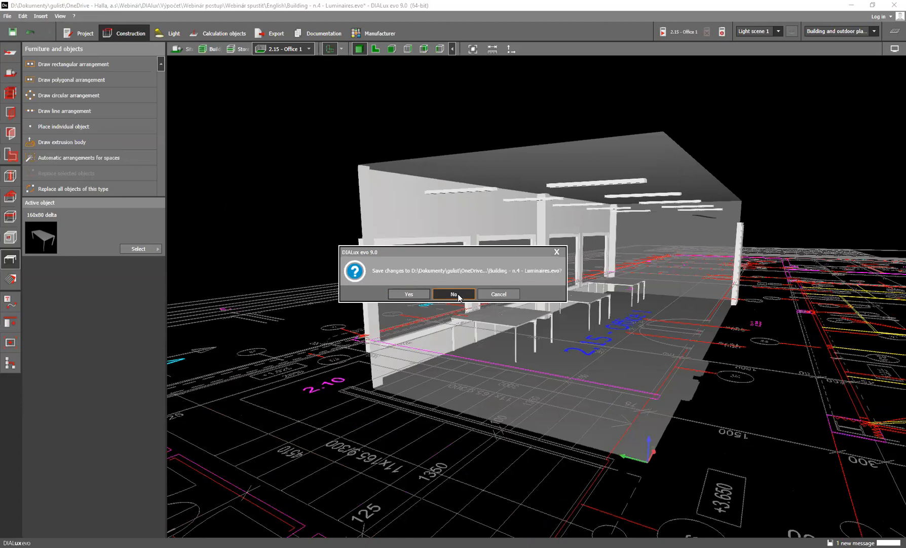
{"action": "left_click", "coordinate": [457, 293]}
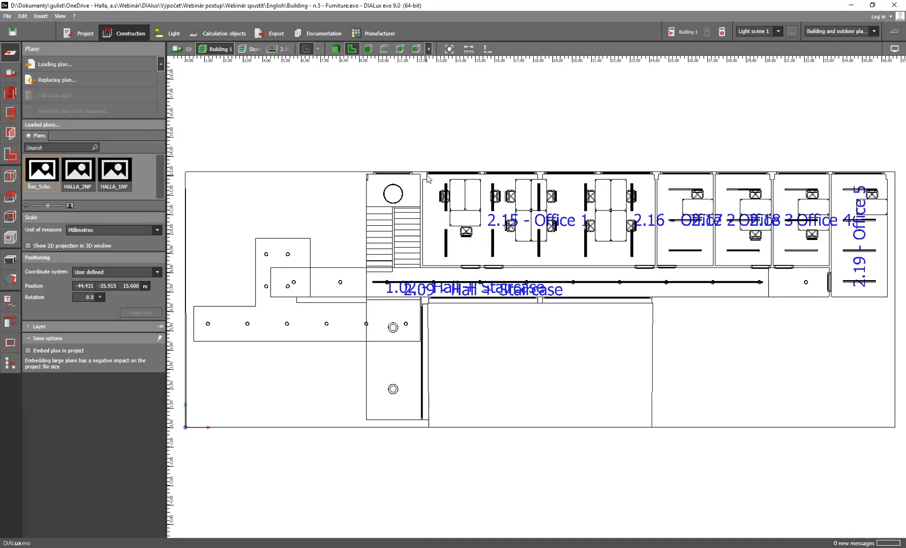
Display Storey 2 as a 3D rendering and examine the corridor and the furnished interior of Office 1
{"action": "scroll", "coordinate": [498, 205], "scroll_direction": "up", "scroll_amount": 3}
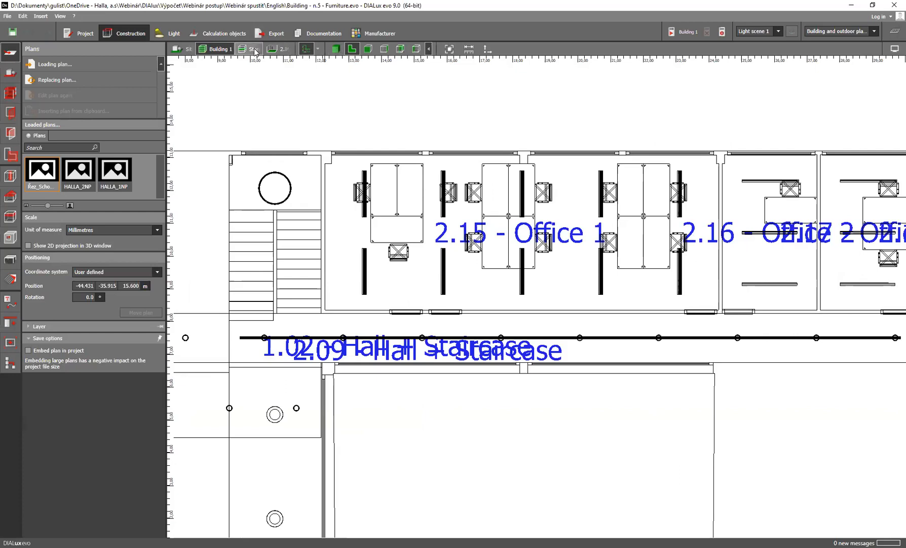
{"action": "left_click", "coordinate": [352, 49]}
{"action": "left_click", "coordinate": [336, 49]}
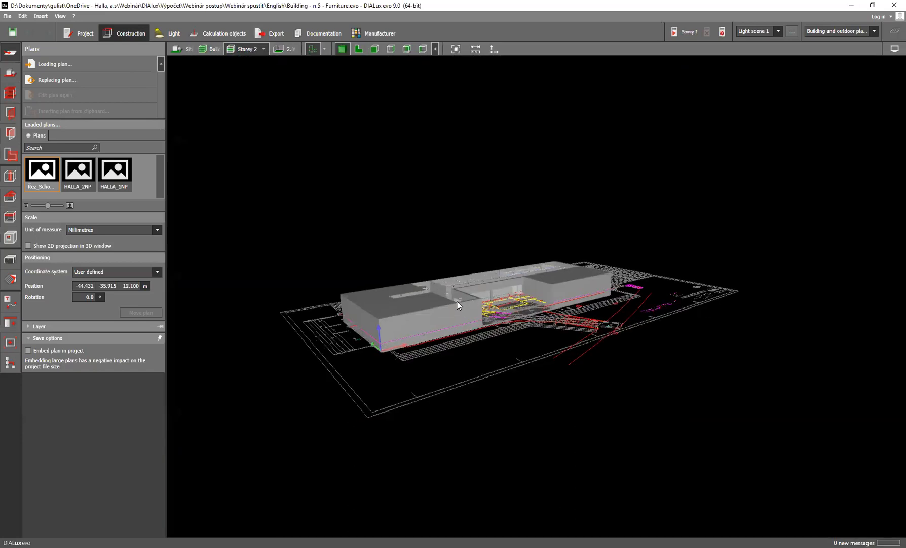
{"action": "scroll", "coordinate": [470, 309], "scroll_direction": "up", "scroll_amount": 10}
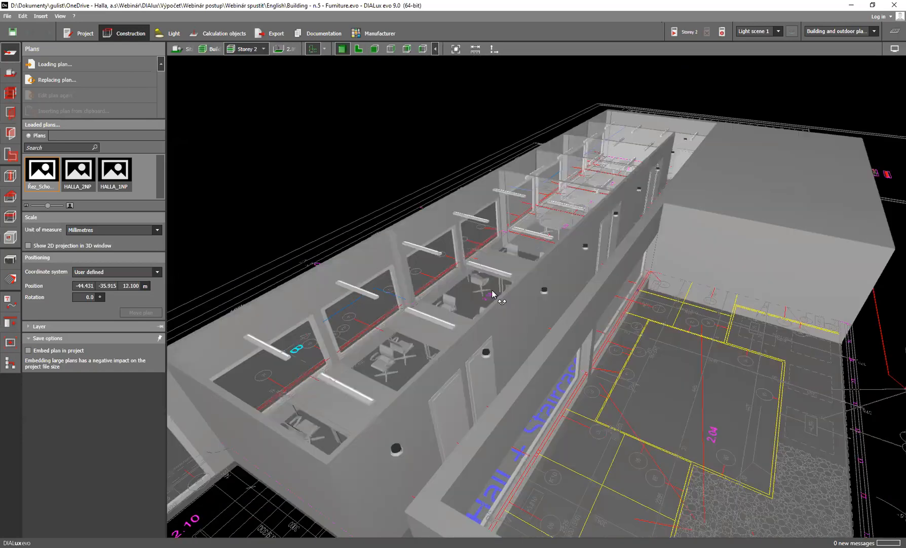
{"action": "right_click_drag", "start_coordinate": [492, 290], "coordinate": [569, 252]}
{"action": "right_click_drag", "start_coordinate": [495, 329], "coordinate": [409, 329]}
{"action": "scroll", "coordinate": [505, 312], "scroll_direction": "up", "scroll_amount": 10}
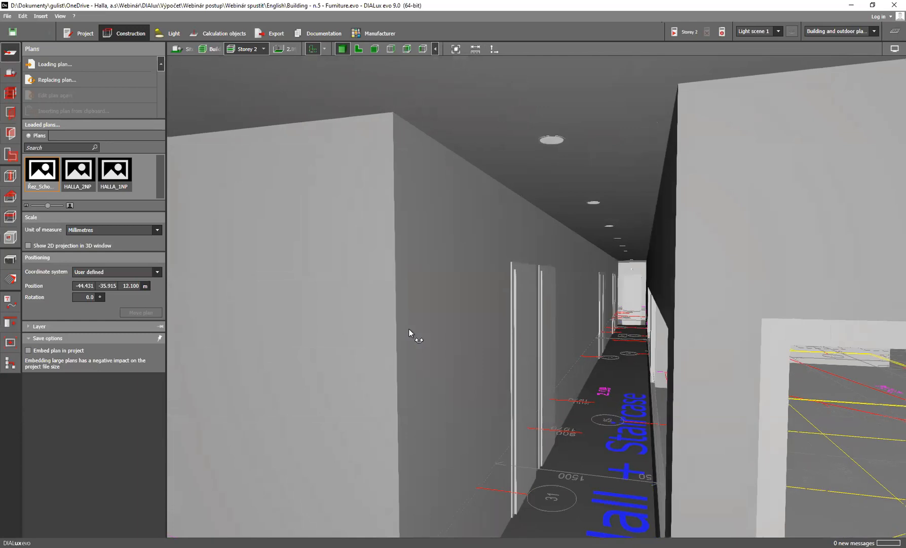
{"action": "scroll", "coordinate": [426, 340], "scroll_direction": "up", "scroll_amount": 6}
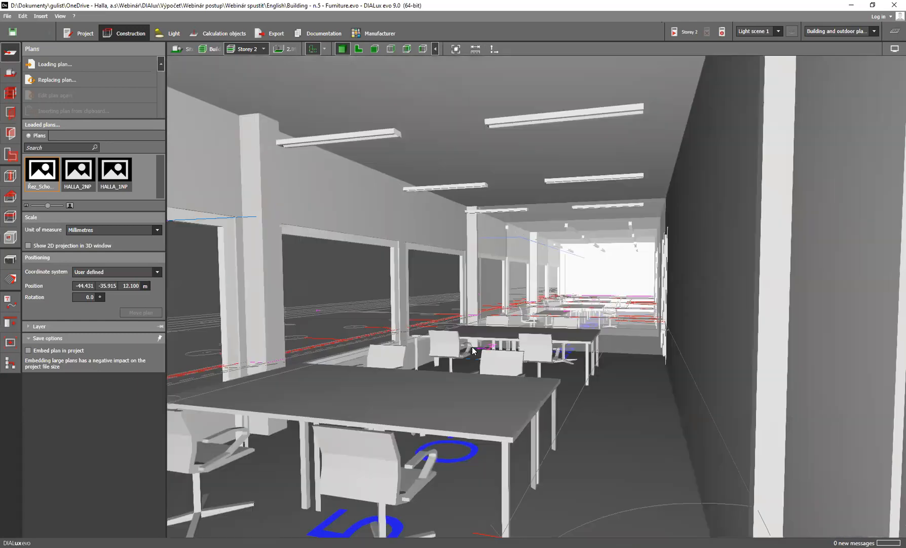
Show Storey 2 in floor plan and pick the westernmost tabletop beneath D04 in Office 1 to inspect its material properties
{"action": "left_click", "coordinate": [360, 49]}
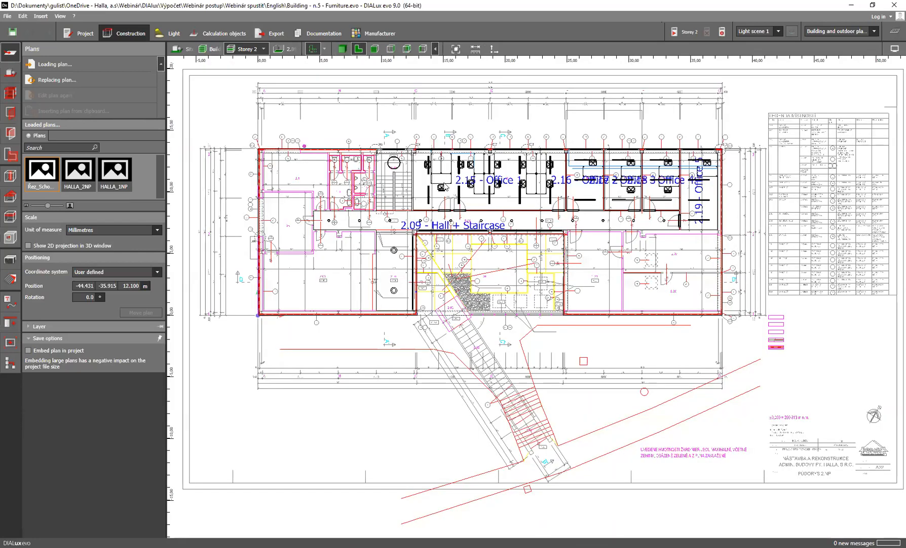
{"action": "scroll", "coordinate": [445, 187], "scroll_direction": "up", "scroll_amount": 6}
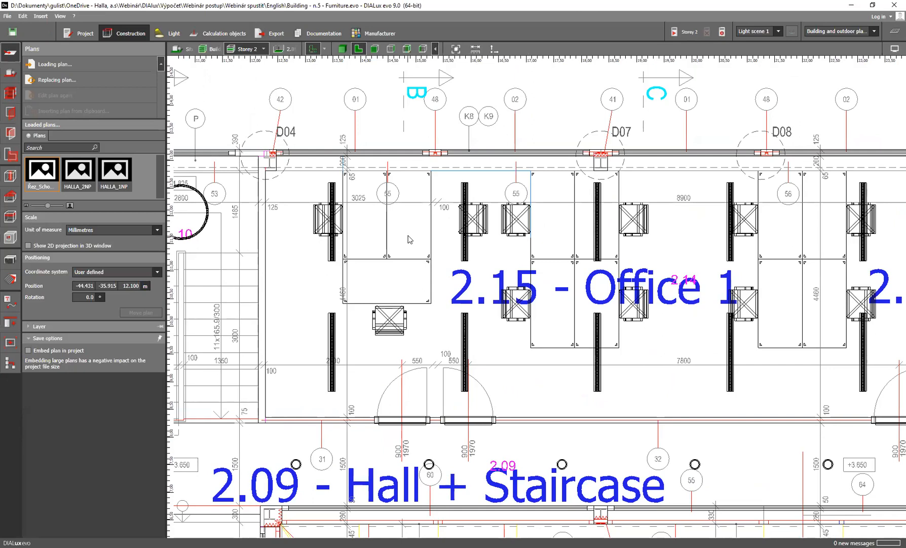
{"action": "left_click", "coordinate": [10, 282]}
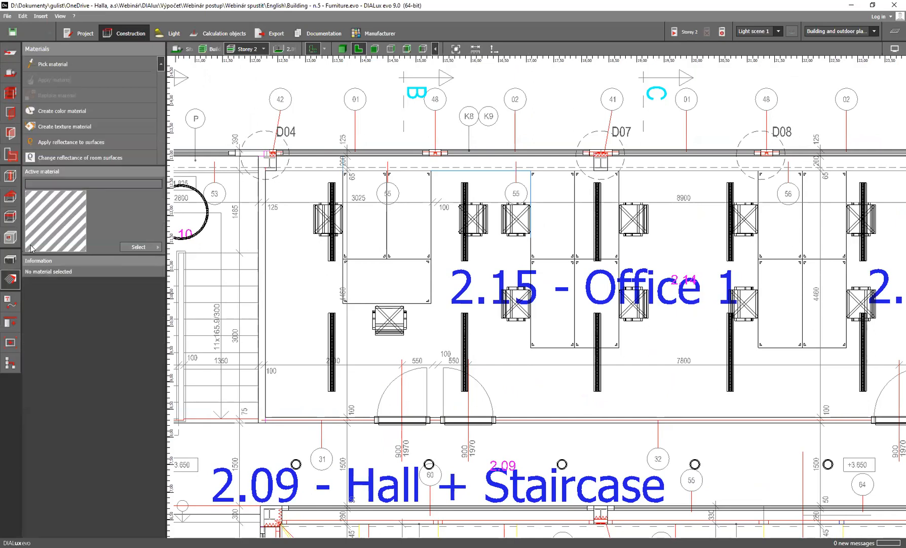
{"action": "left_click", "coordinate": [373, 228]}
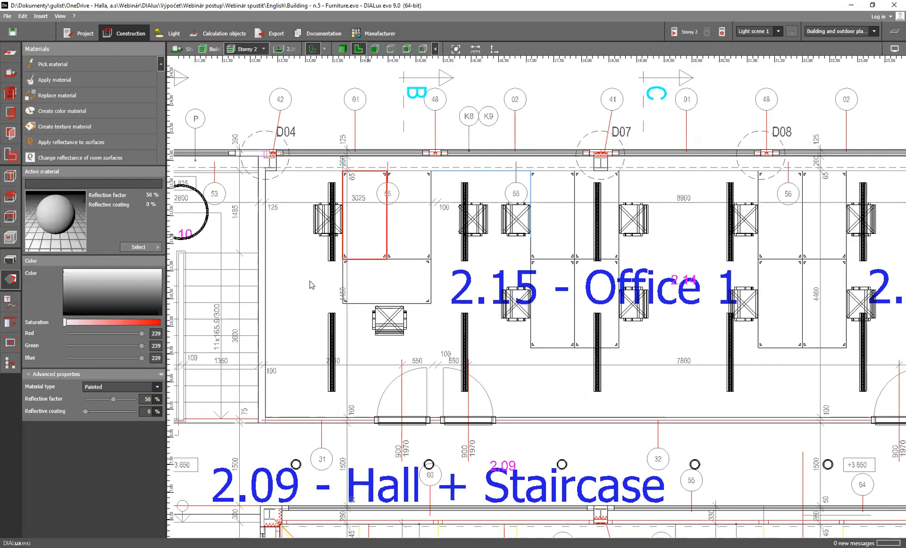
{"action": "left_click", "coordinate": [147, 399]}
Choose American cherry2 wood-32 from the indoor textures of the material catalogue and use it to replace the picked tabletop's material
{"action": "left_click", "coordinate": [158, 249]}
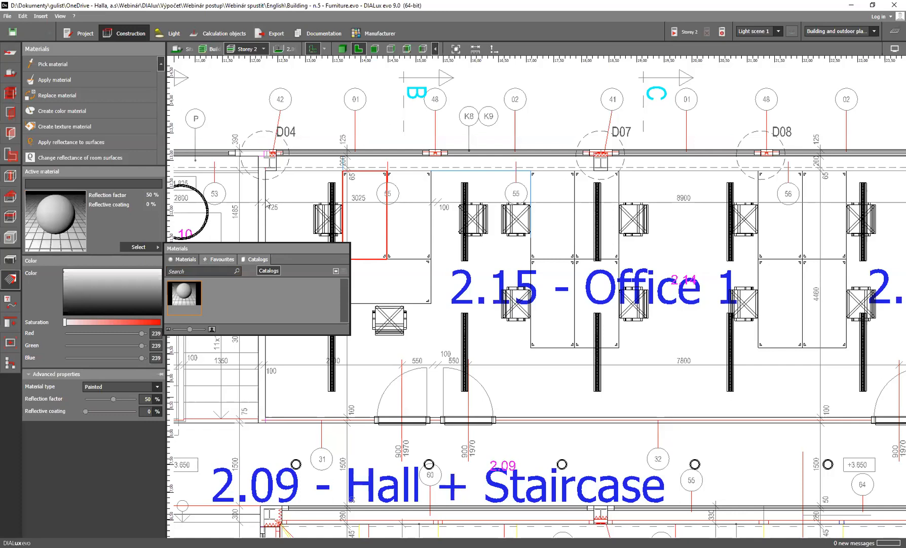
{"action": "left_click", "coordinate": [256, 259]}
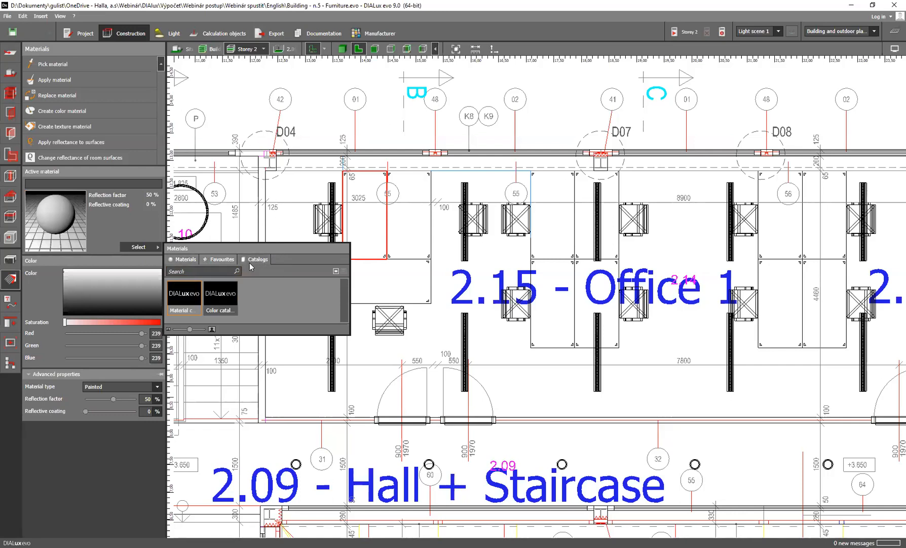
{"action": "left_click", "coordinate": [184, 294]}
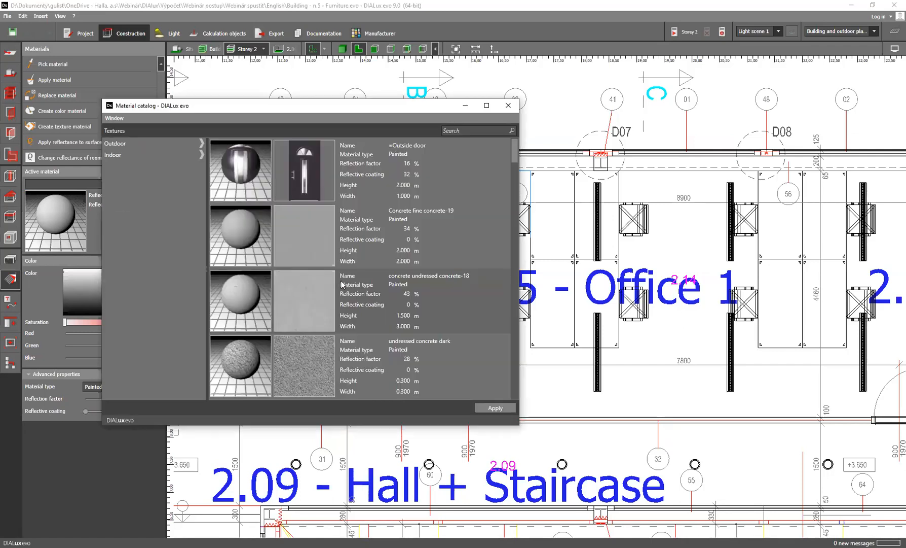
{"action": "left_click", "coordinate": [145, 154]}
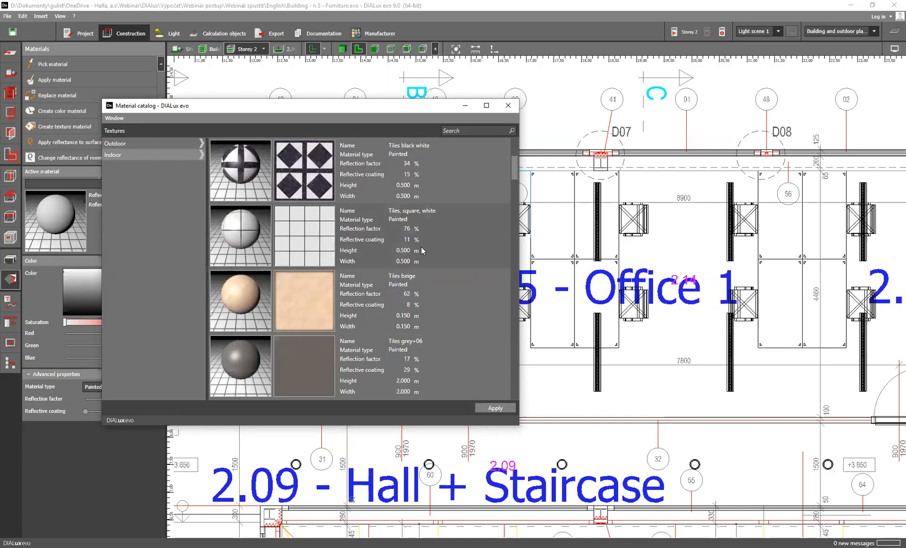
{"action": "scroll", "coordinate": [421, 247], "scroll_direction": "down", "scroll_amount": 10}
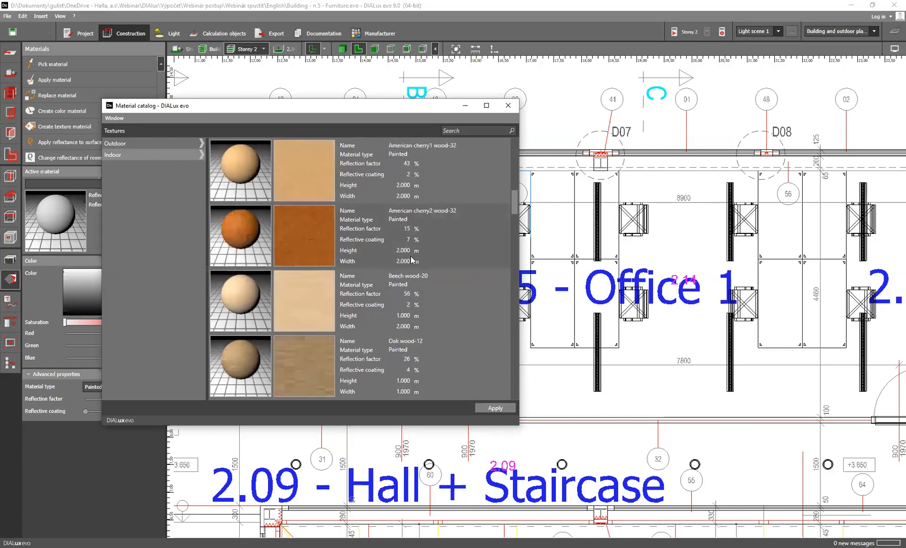
{"action": "left_click", "coordinate": [436, 221]}
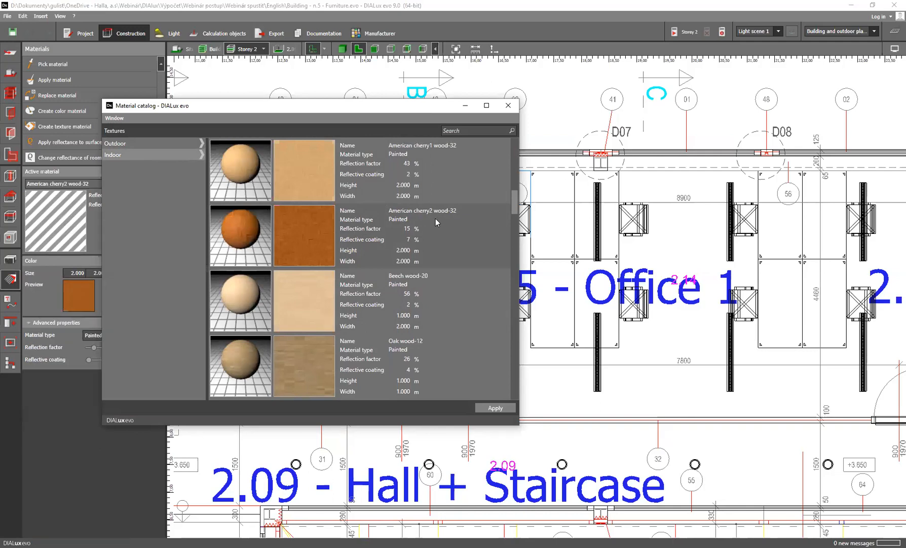
{"action": "left_click", "coordinate": [508, 105]}
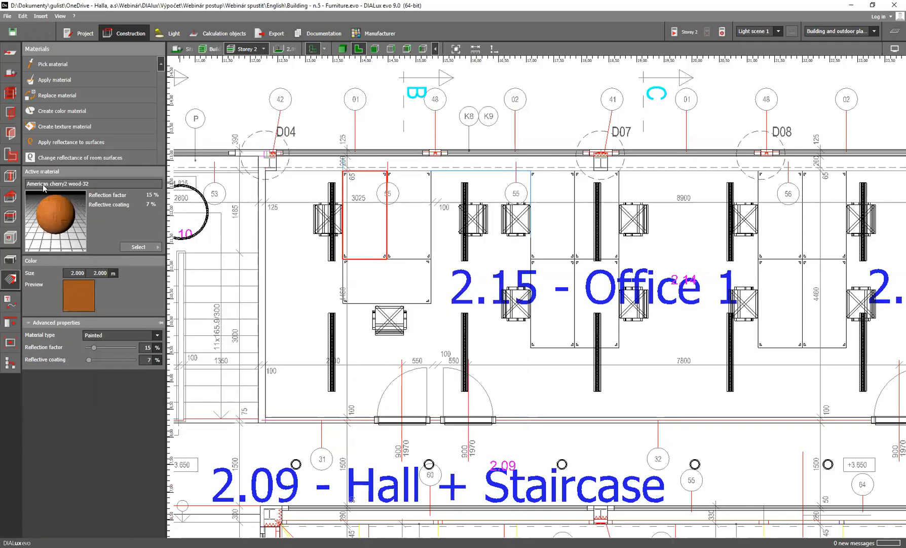
{"action": "left_click", "coordinate": [71, 95]}
{"action": "left_click", "coordinate": [369, 221]}
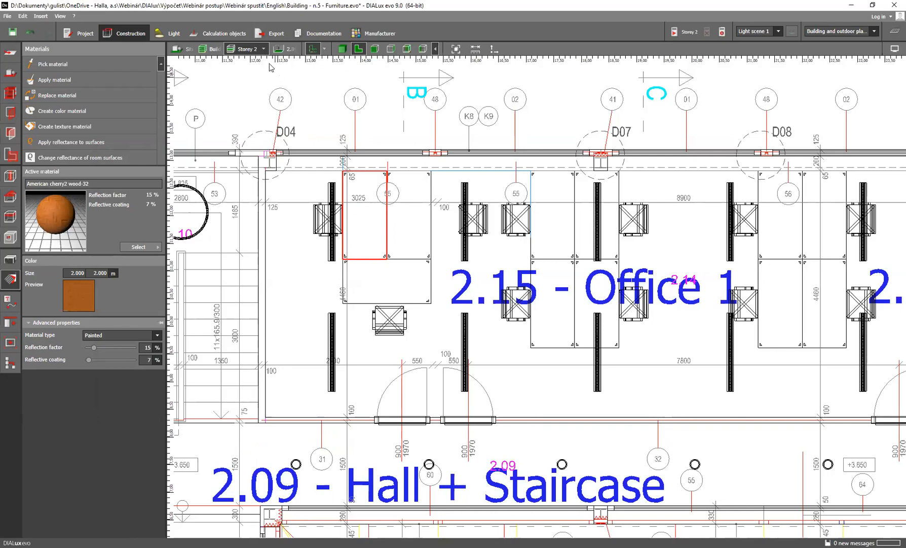
Display Storey 2 as a 3D rendering and inspect the wood material on the tabletop in Office 1
{"action": "left_click", "coordinate": [342, 49]}
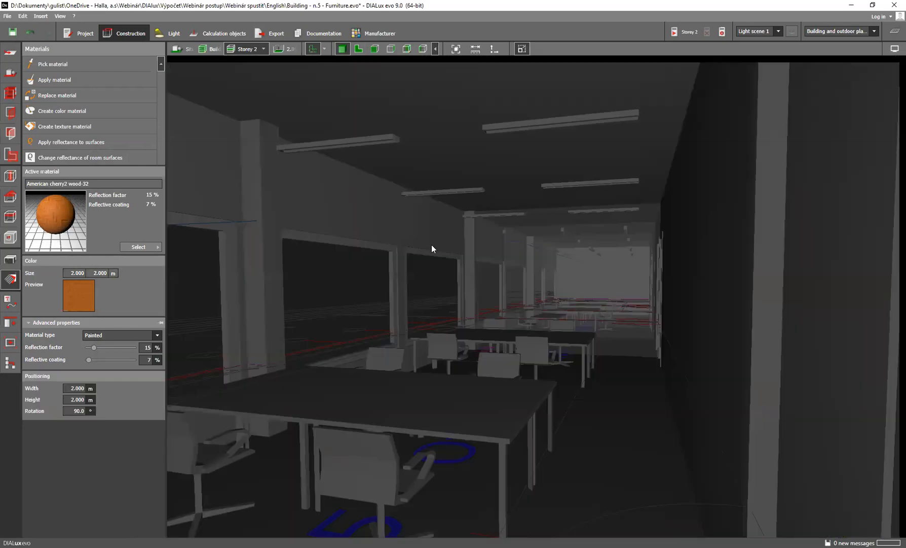
{"action": "right_click_drag", "start_coordinate": [387, 462], "coordinate": [300, 329]}
{"action": "scroll", "coordinate": [299, 329], "scroll_direction": "up", "scroll_amount": 5}
{"action": "right_click_drag", "start_coordinate": [481, 339], "coordinate": [470, 479]}
{"action": "scroll", "coordinate": [435, 353], "scroll_direction": "up", "scroll_amount": 1}
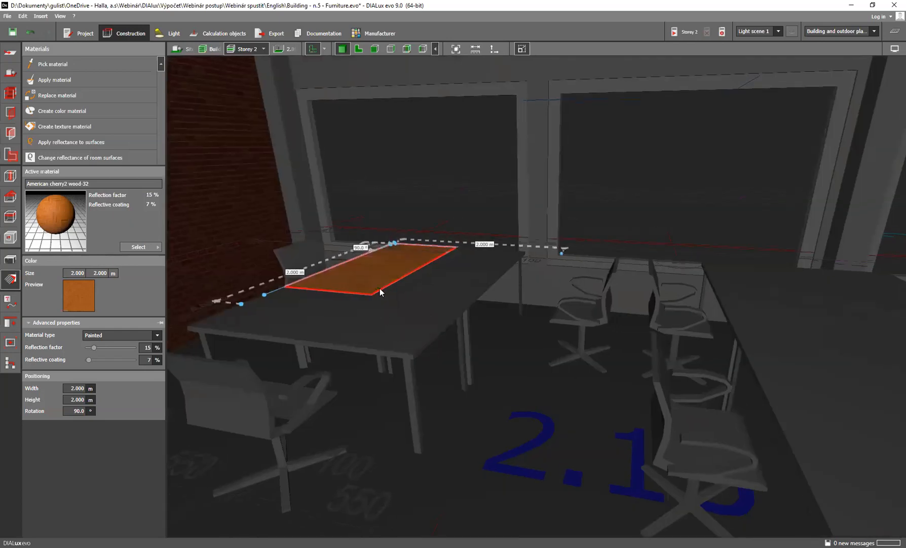
{"action": "left_click", "coordinate": [381, 272]}
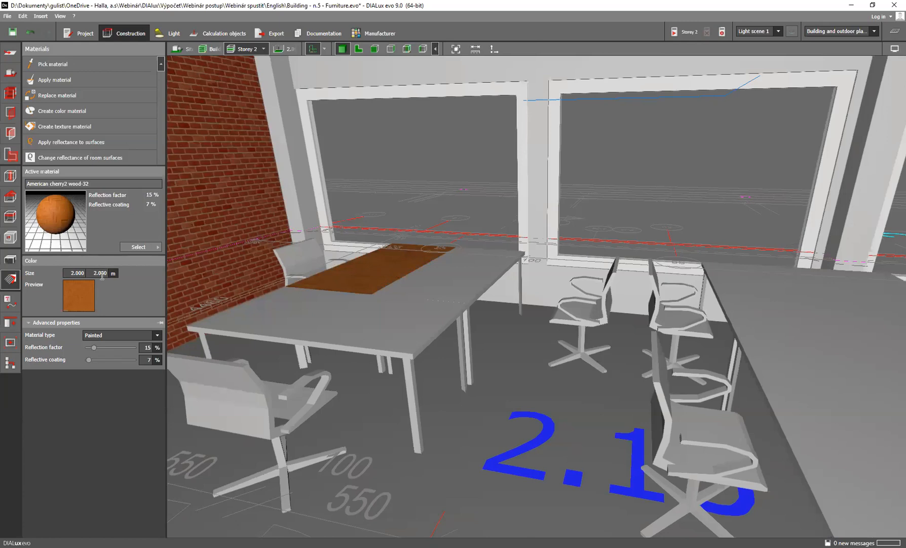
Pick the grey material of the neighbouring tabletop and apply it to the wooden tabletop
{"action": "left_click", "coordinate": [453, 278]}
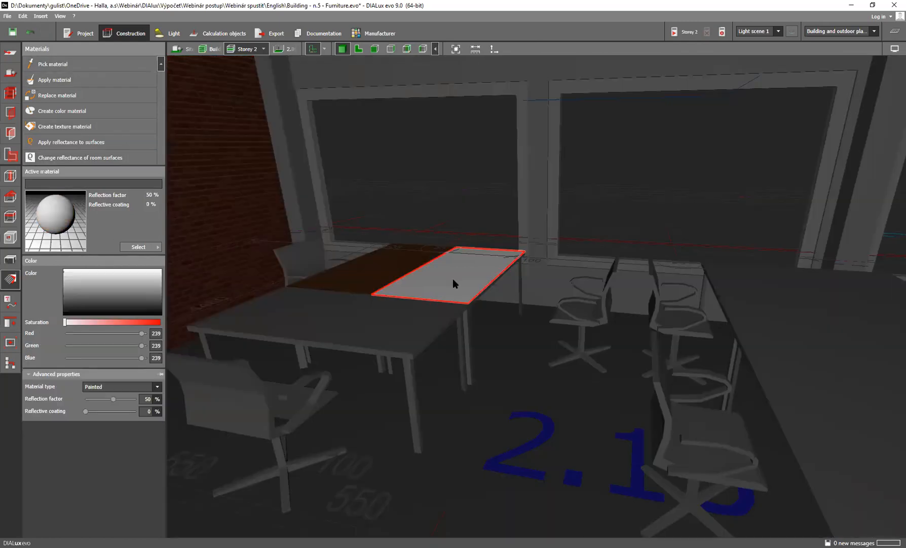
{"action": "left_click", "coordinate": [69, 81]}
{"action": "left_click", "coordinate": [373, 285]}
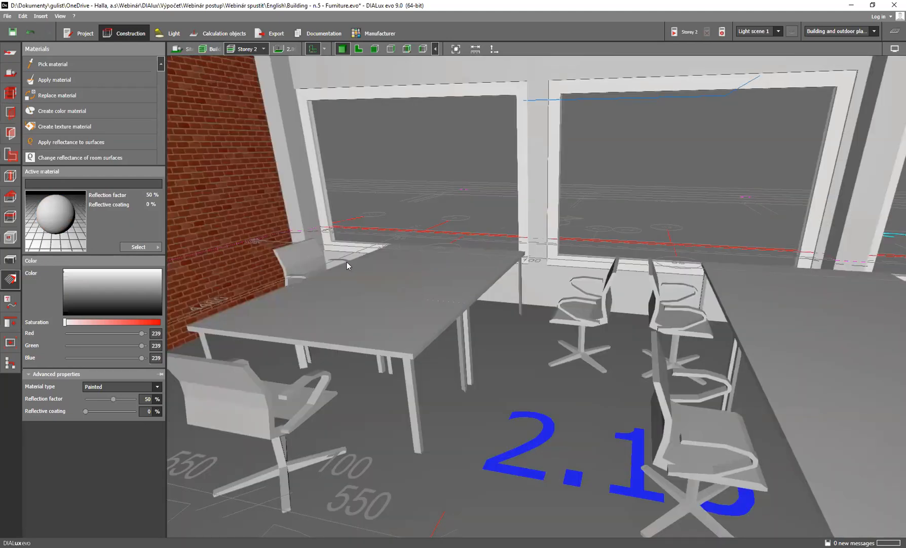
Return to the floor plan and make the room 2.15 - Office 1 the active space
{"action": "left_click", "coordinate": [359, 49]}
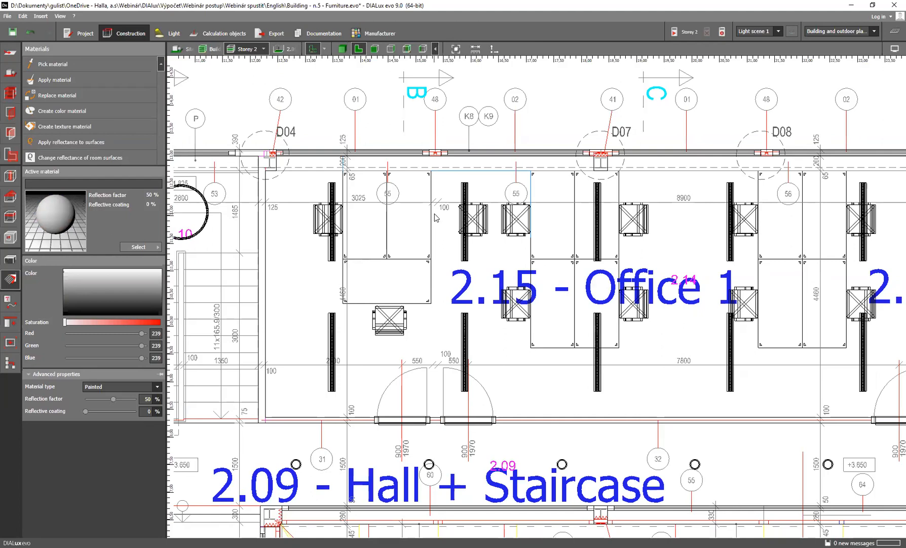
{"action": "scroll", "coordinate": [435, 227], "scroll_direction": "down", "scroll_amount": 2}
{"action": "scroll", "coordinate": [434, 224], "scroll_direction": "down", "scroll_amount": 1}
{"action": "middle_click_drag", "start_coordinate": [439, 228], "coordinate": [441, 265]}
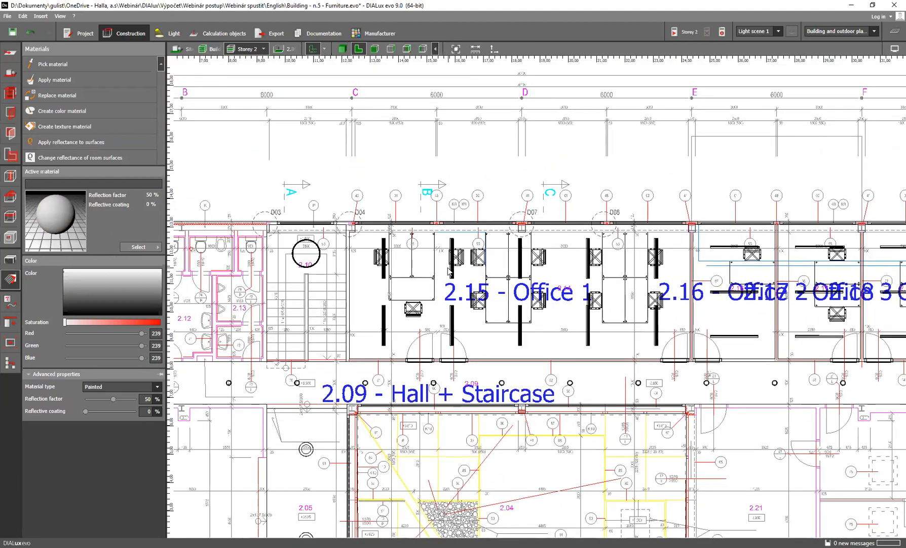
{"action": "scroll", "coordinate": [441, 266], "scroll_direction": "up", "scroll_amount": 2}
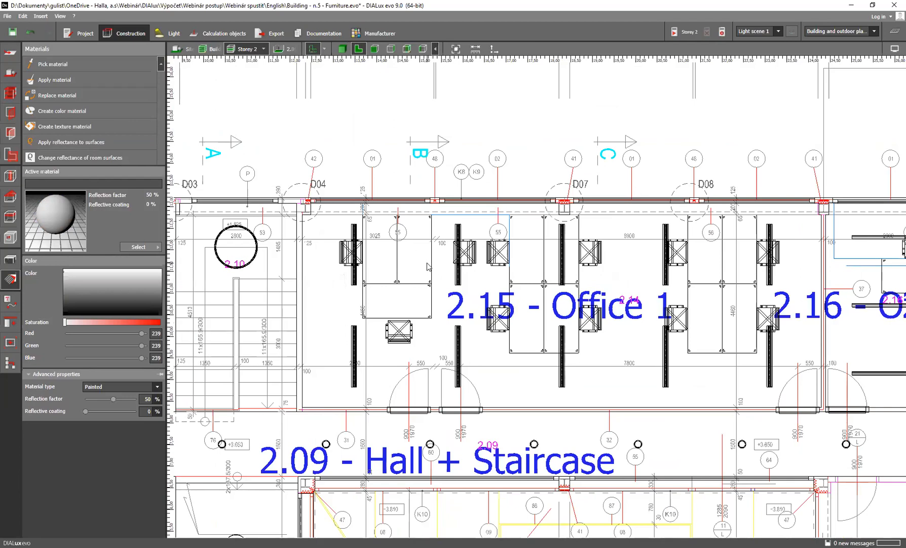
{"action": "left_click", "coordinate": [290, 49]}
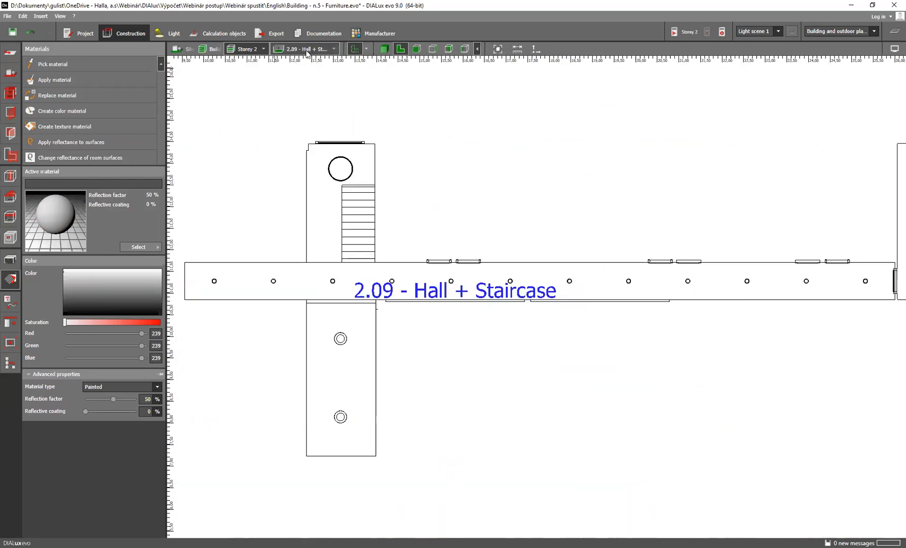
{"action": "left_click", "coordinate": [334, 49]}
{"action": "left_click", "coordinate": [364, 71]}
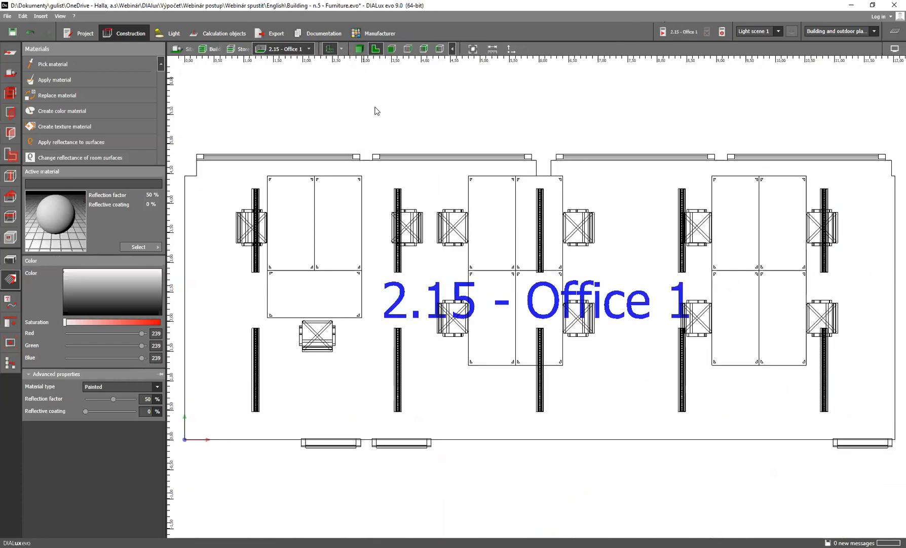
{"action": "scroll", "coordinate": [334, 231], "scroll_direction": "up", "scroll_amount": 1}
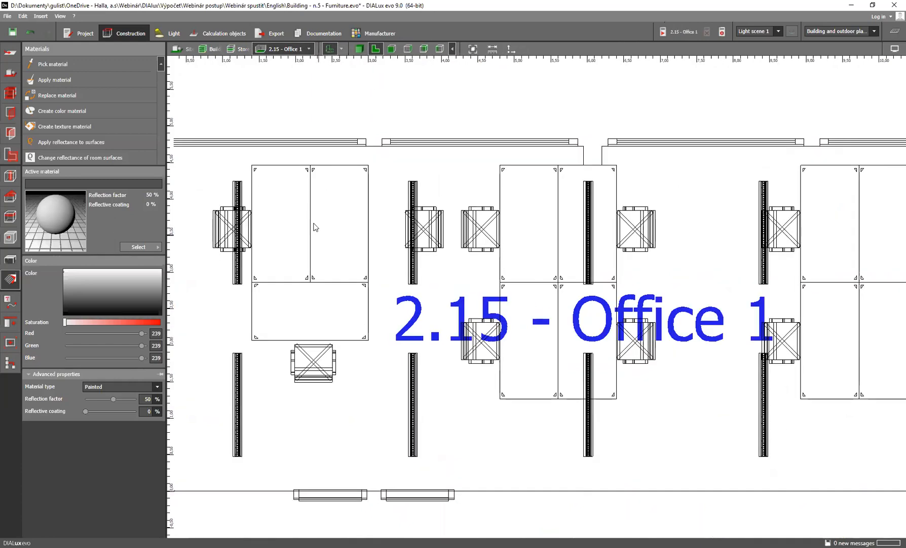
Draw a rectangular EN-12464 visual task area of about 1.6 × 0.8 m over the right tabletop of Office 1's westernmost table group
{"action": "left_click", "coordinate": [231, 35]}
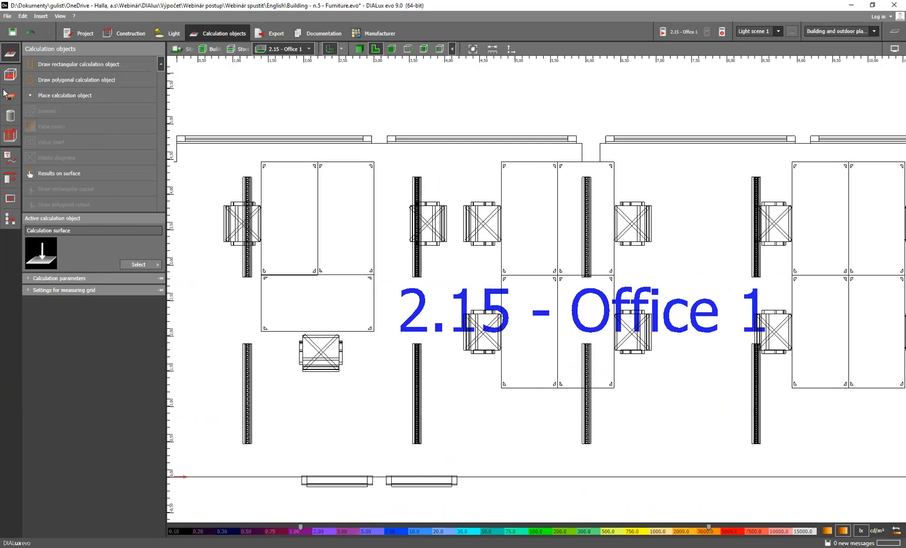
{"action": "left_click", "coordinate": [8, 96]}
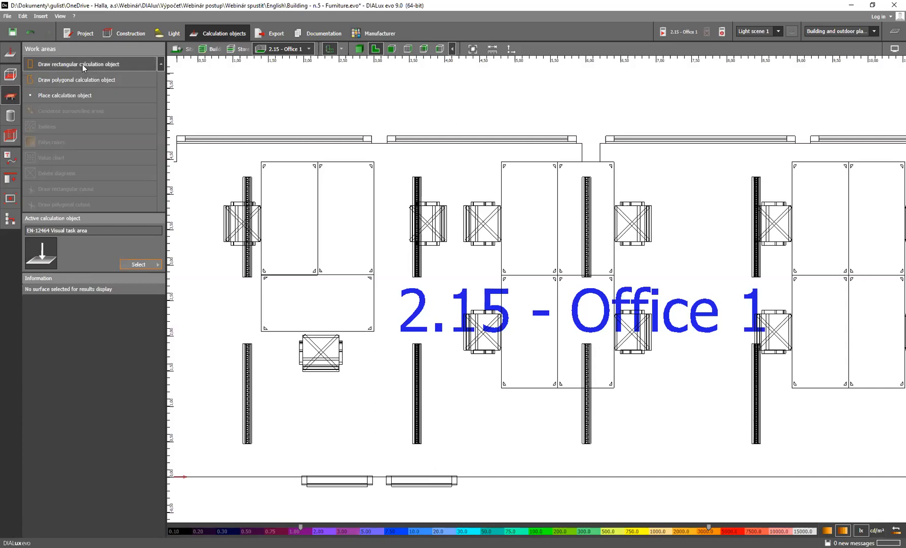
{"action": "left_click", "coordinate": [82, 65]}
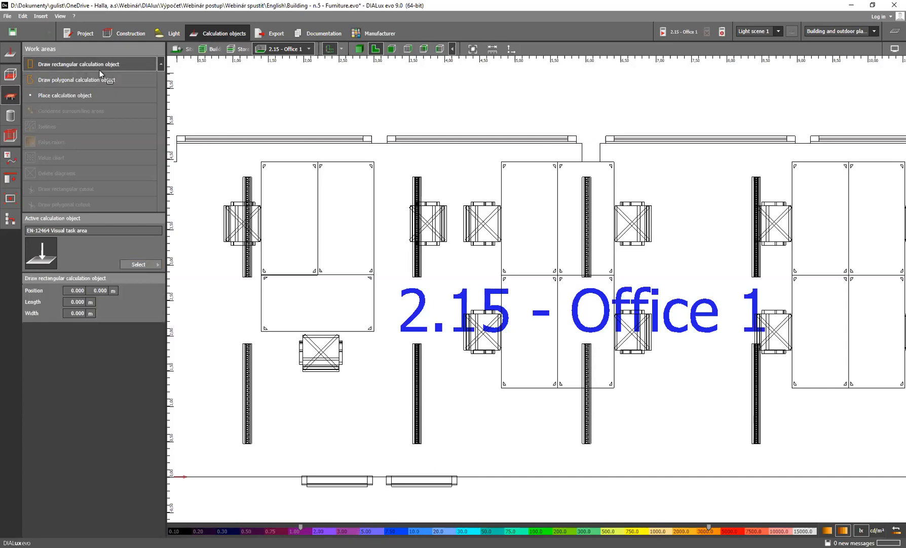
{"action": "scroll", "coordinate": [317, 162], "scroll_direction": "up", "scroll_amount": 3}
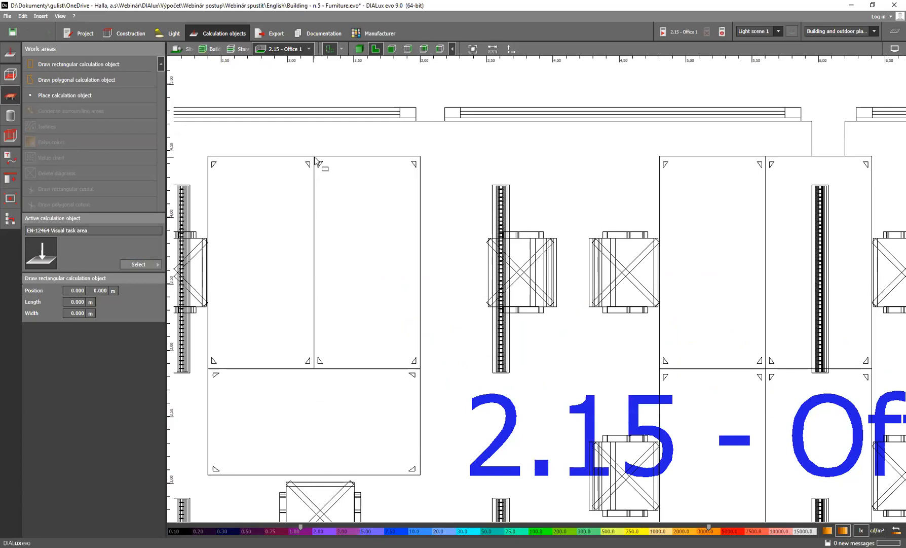
{"action": "left_click", "coordinate": [314, 157]}
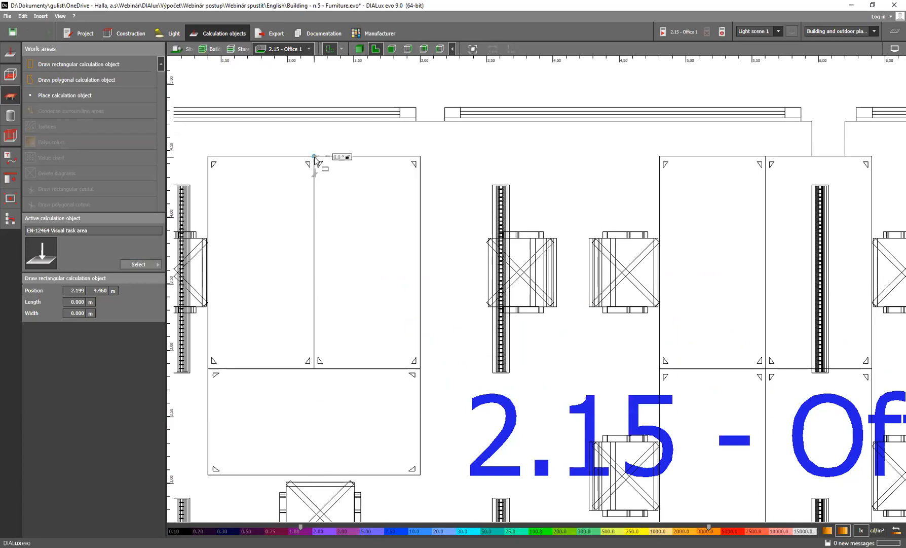
{"action": "left_click", "coordinate": [314, 368]}
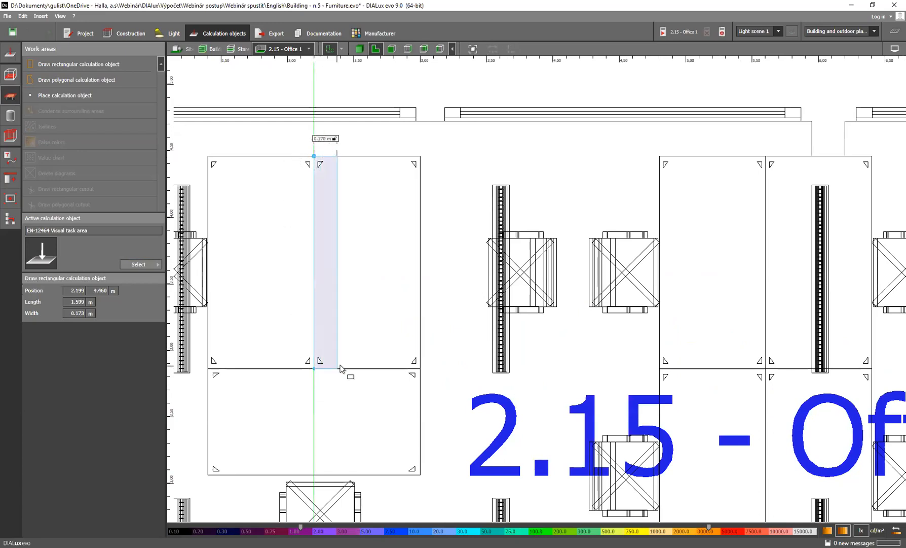
{"action": "left_click", "coordinate": [421, 363]}
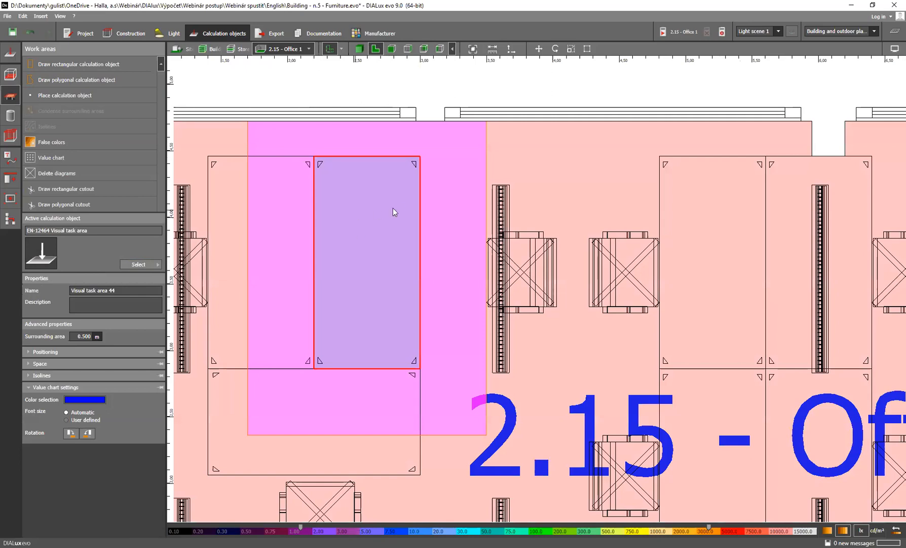
{"action": "scroll", "coordinate": [392, 205], "scroll_direction": "down", "scroll_amount": 3}
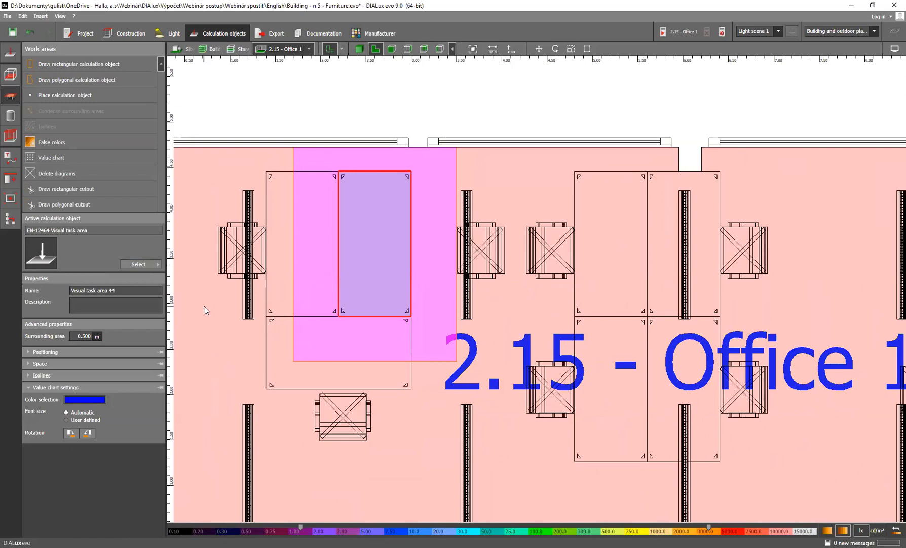
Rename the visual task area on the westernmost table group as Workplace 1
{"action": "left_click", "coordinate": [80, 336]}
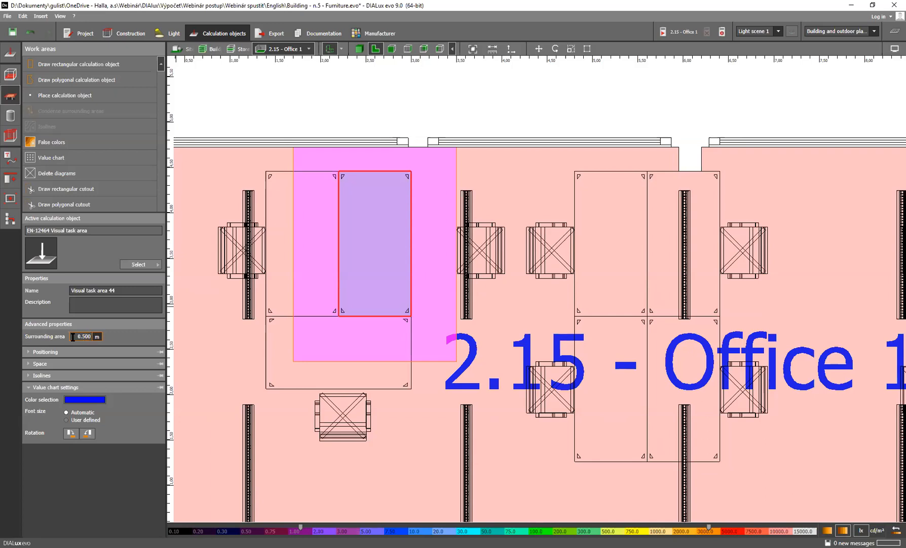
{"action": "left_click", "coordinate": [134, 291]}
{"action": "type", "text": "Workp"}
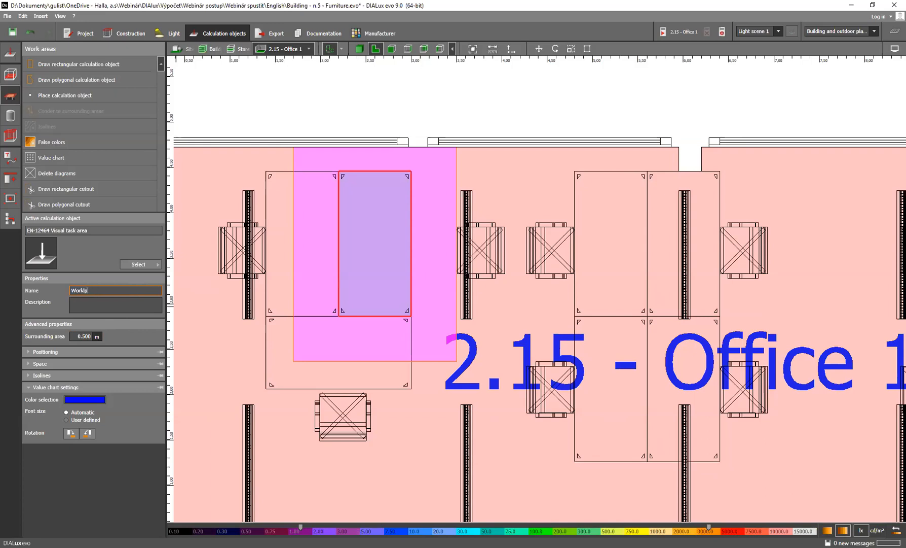
{"action": "key", "text": "BackSpace"}
{"action": "type", "text": "place 1"}
{"action": "key", "text": "Return"}
Review the positioning, space assignment and isoline settings of the Workplace 1 task area
{"action": "left_click", "coordinate": [73, 350]}
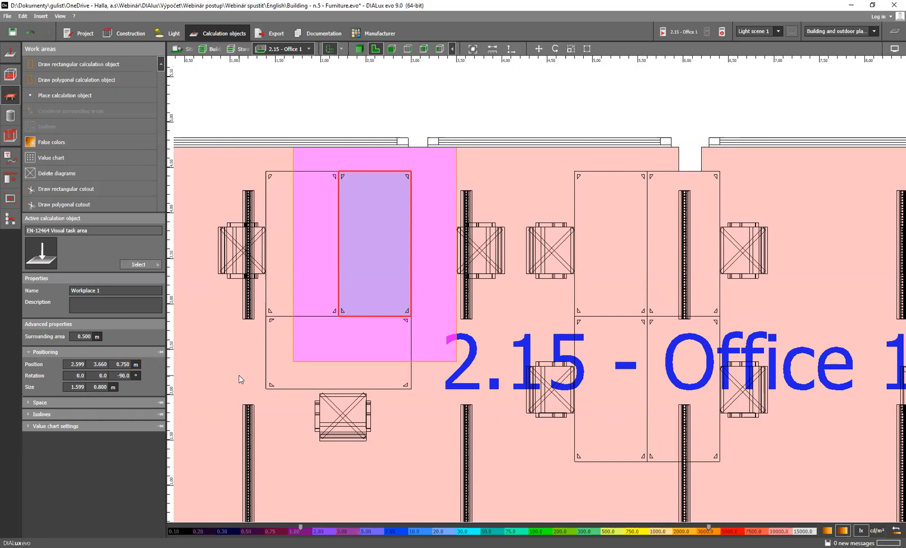
{"action": "scroll", "coordinate": [347, 333], "scroll_direction": "down", "scroll_amount": 2}
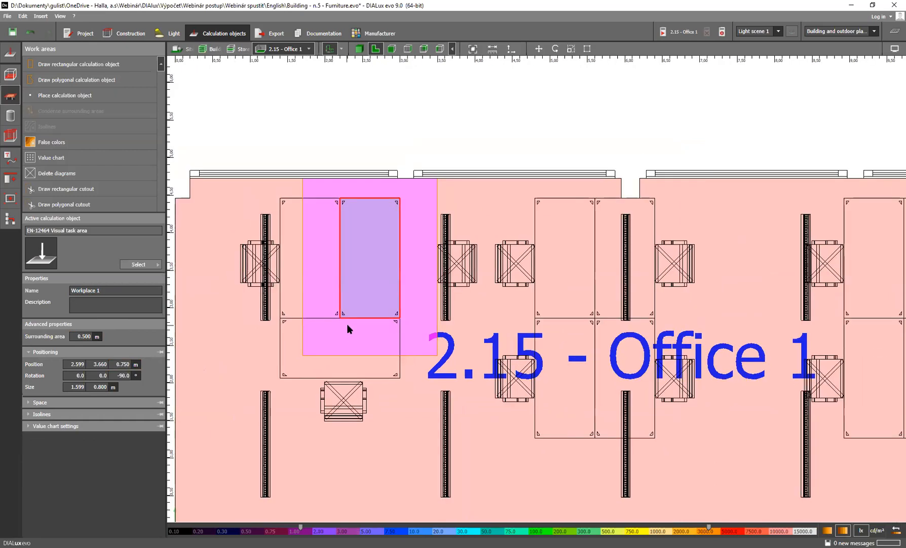
{"action": "scroll", "coordinate": [348, 325], "scroll_direction": "down", "scroll_amount": 2}
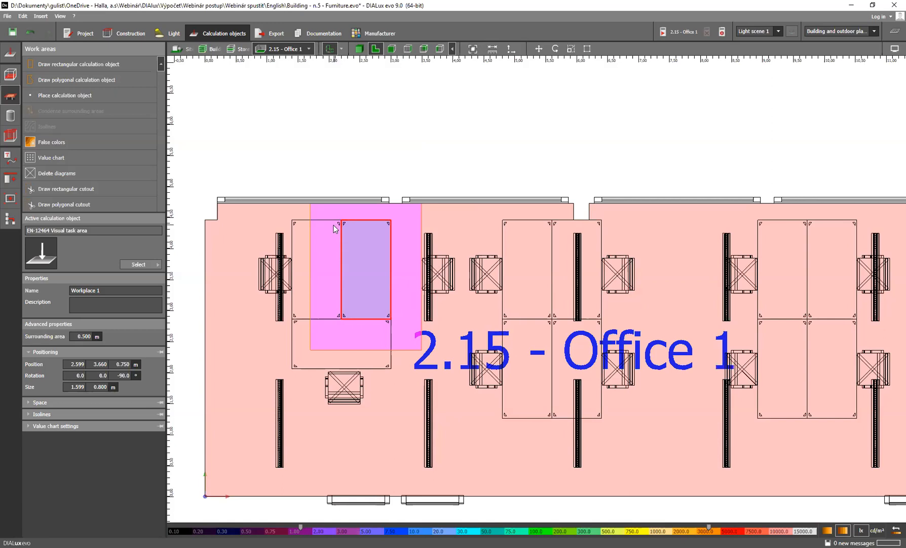
{"action": "left_click", "coordinate": [90, 401]}
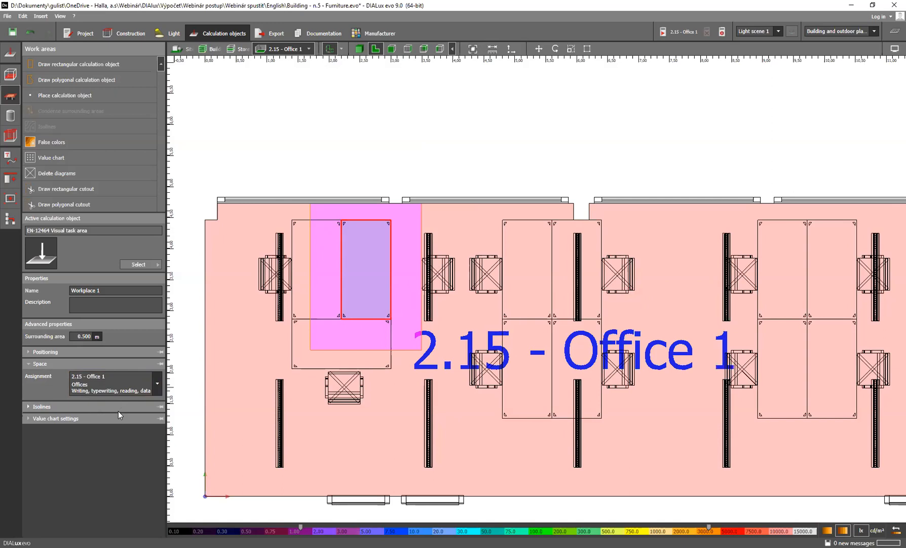
{"action": "left_click", "coordinate": [93, 405]}
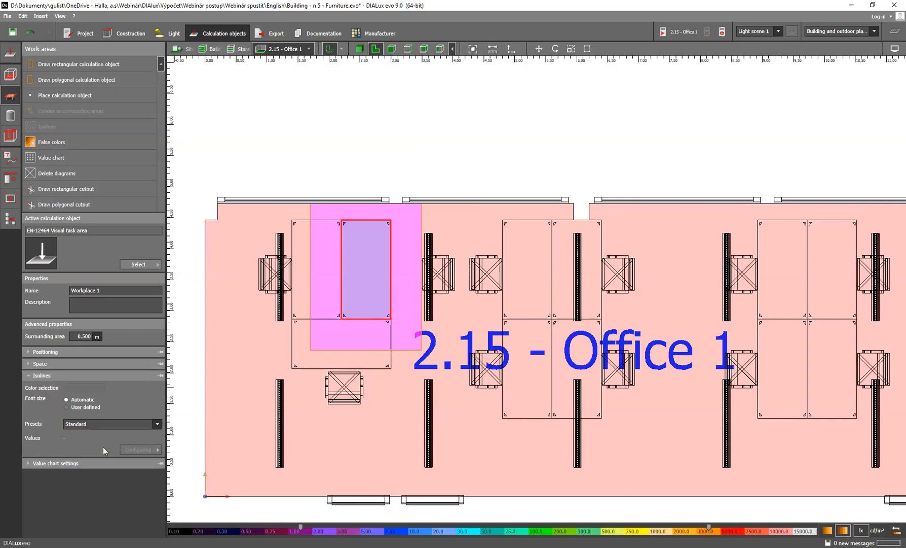
{"action": "left_click", "coordinate": [69, 375]}
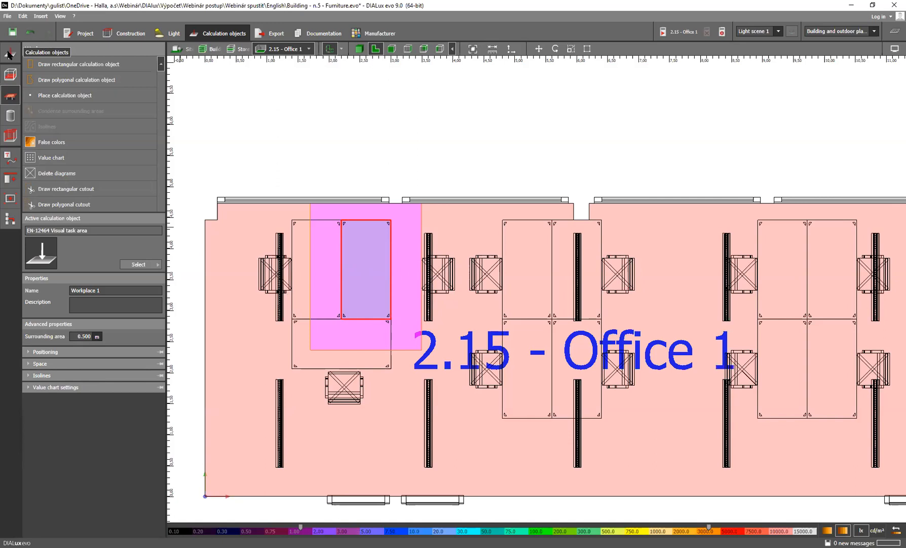
Draw a rectangular calculation surface 1.3 m long and about 1.6 m wide from the right tabletop towards its chair in the westernmost table group
{"action": "left_click", "coordinate": [9, 53]}
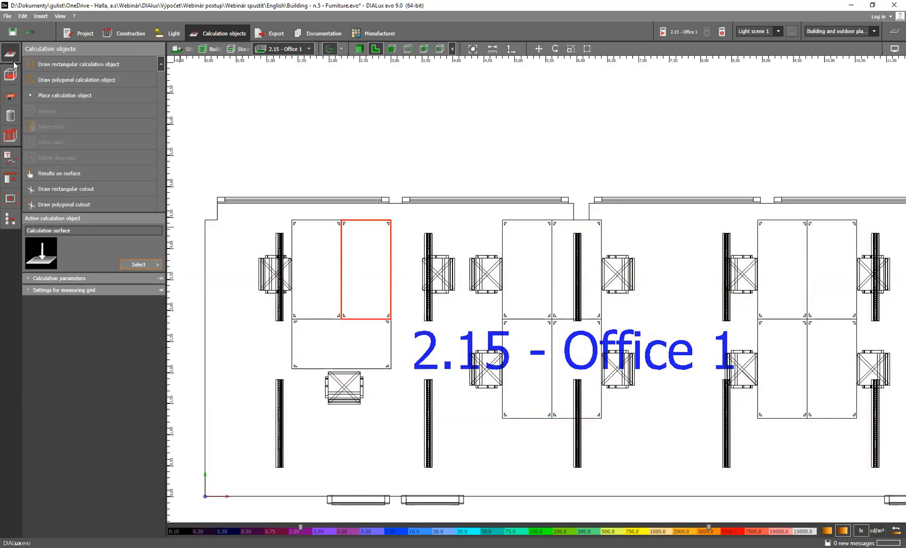
{"action": "left_click", "coordinate": [80, 62]}
{"action": "scroll", "coordinate": [362, 229], "scroll_direction": "up", "scroll_amount": 3}
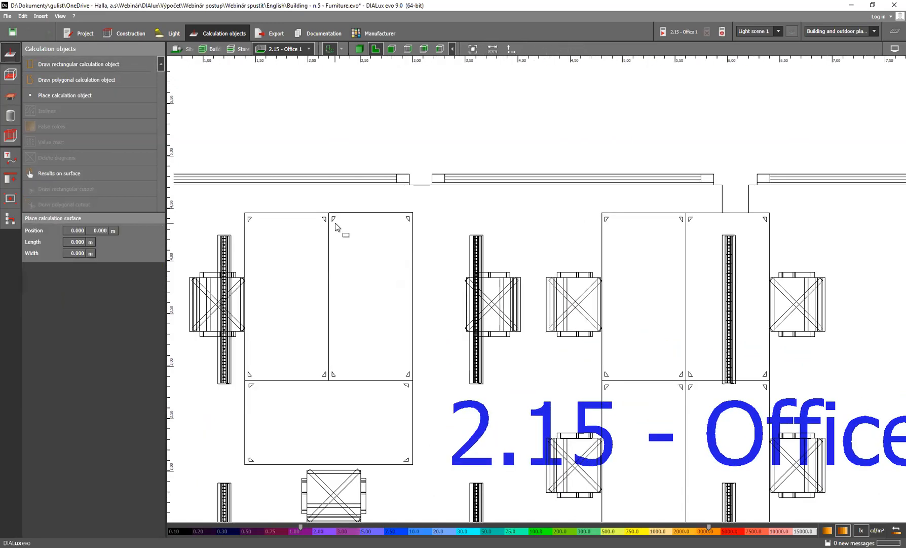
{"action": "left_click", "coordinate": [328, 379]}
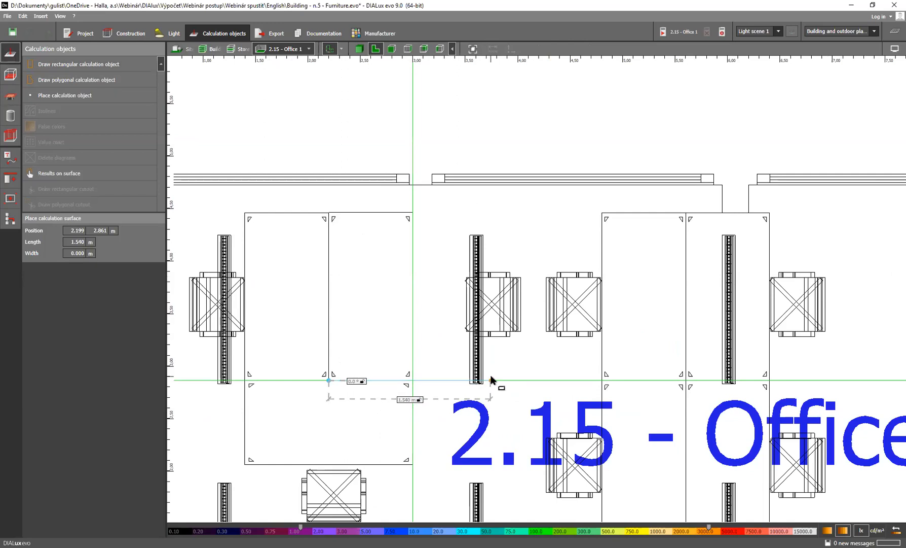
{"action": "type", "text": "1.3"}
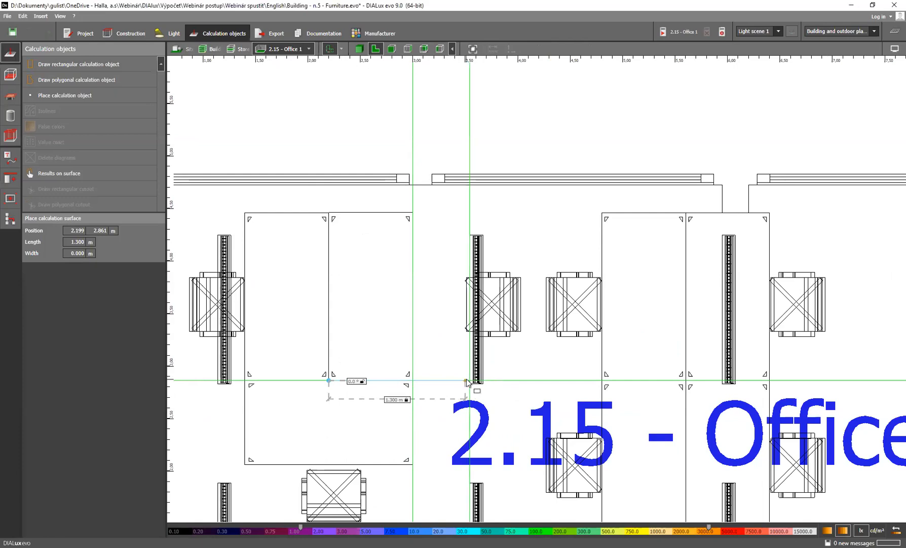
{"action": "key", "text": "Return"}
{"action": "left_click", "coordinate": [454, 209]}
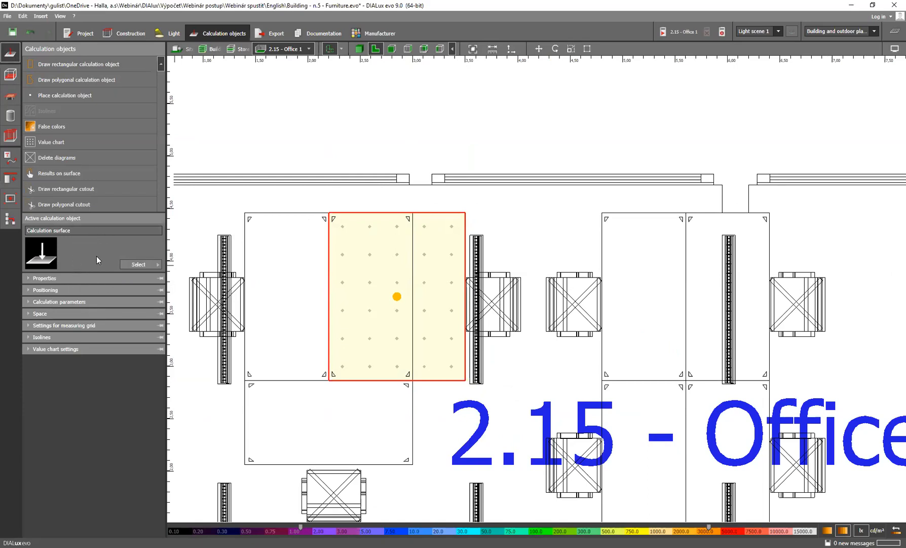
Rename the new calculation surface as UGR - Workplace 1
{"action": "left_click", "coordinate": [66, 277]}
{"action": "left_click", "coordinate": [127, 292]}
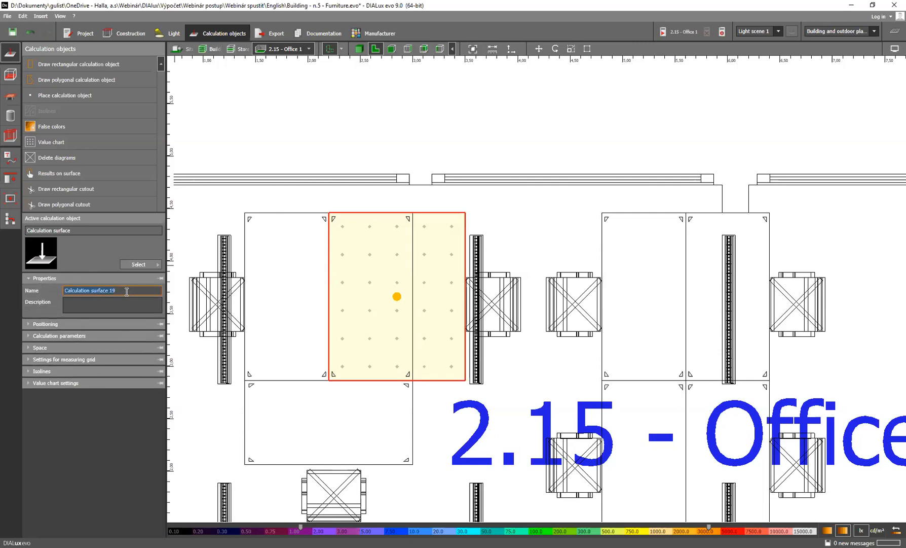
{"action": "type", "text": "UGR - Workpla"}
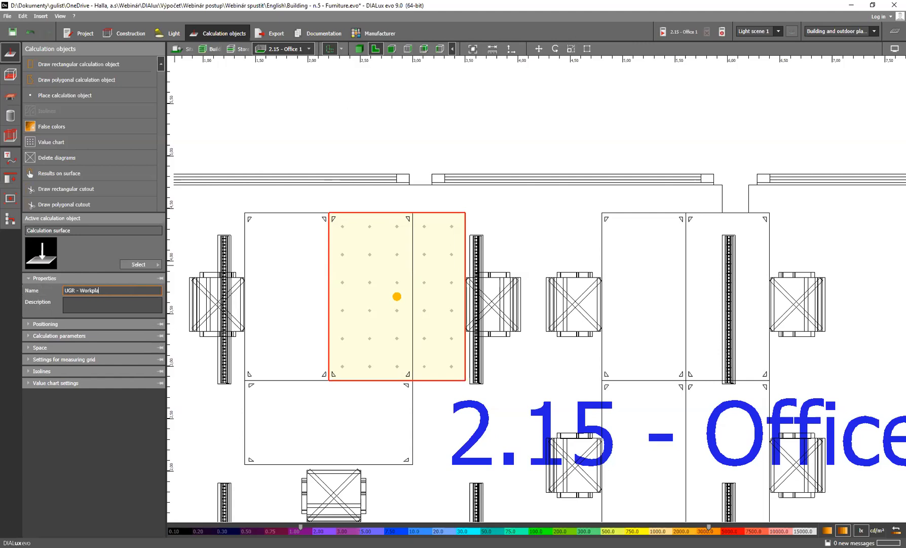
{"action": "type", "text": "ce 1"}
{"action": "key", "text": "Return"}
Set the height position of the UGR - Workplace 1 calculation surface to 1.2 m
{"action": "left_click", "coordinate": [56, 323]}
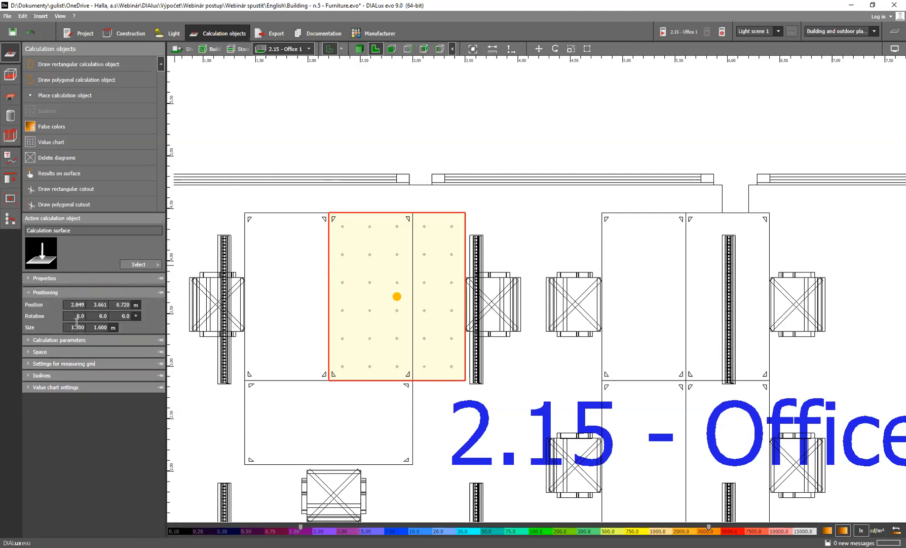
{"action": "left_click", "coordinate": [117, 303]}
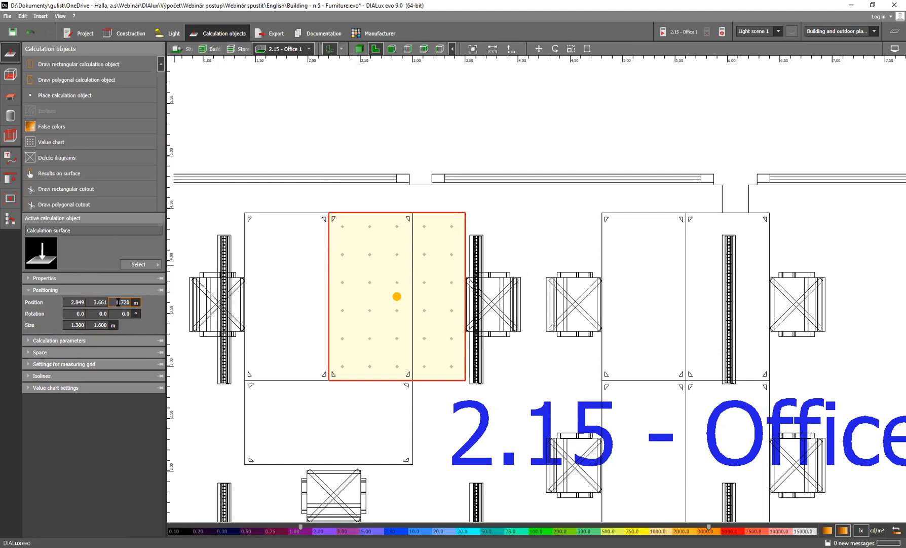
{"action": "double_click", "coordinate": [121, 302]}
{"action": "type", "text": "1.2"}
{"action": "key", "text": "Return"}
Replace perpendicular illuminance with Unified Glare Rating (UGR) as the calculation parameter of the UGR - Workplace 1 surface
{"action": "left_click", "coordinate": [86, 340]}
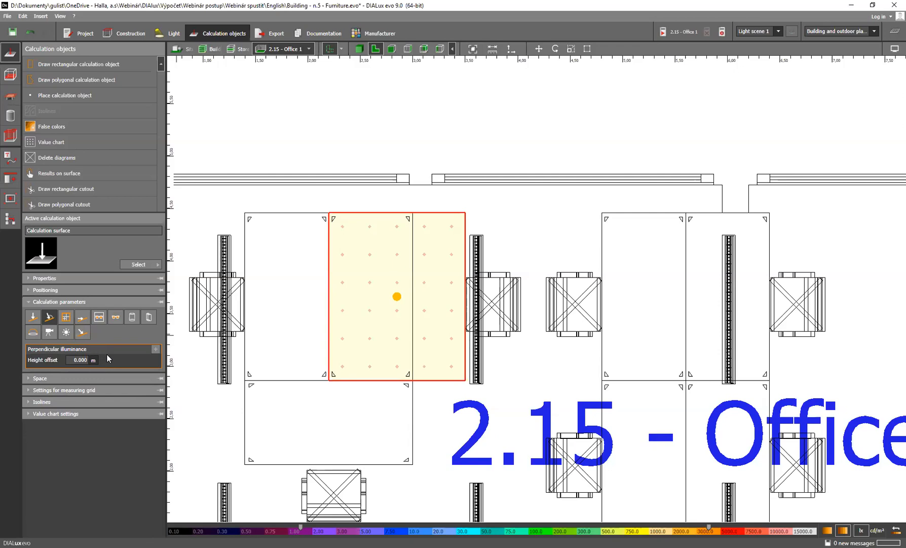
{"action": "left_click", "coordinate": [50, 316]}
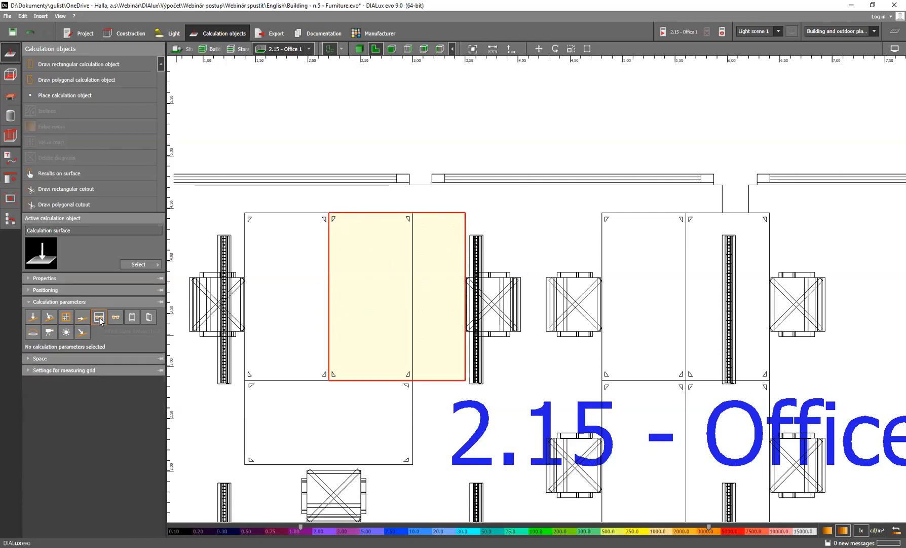
{"action": "left_click", "coordinate": [99, 317]}
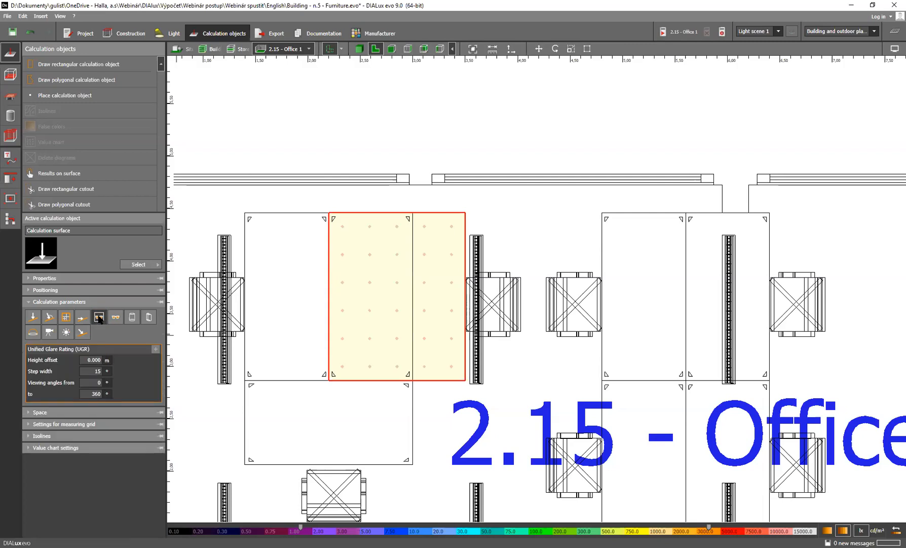
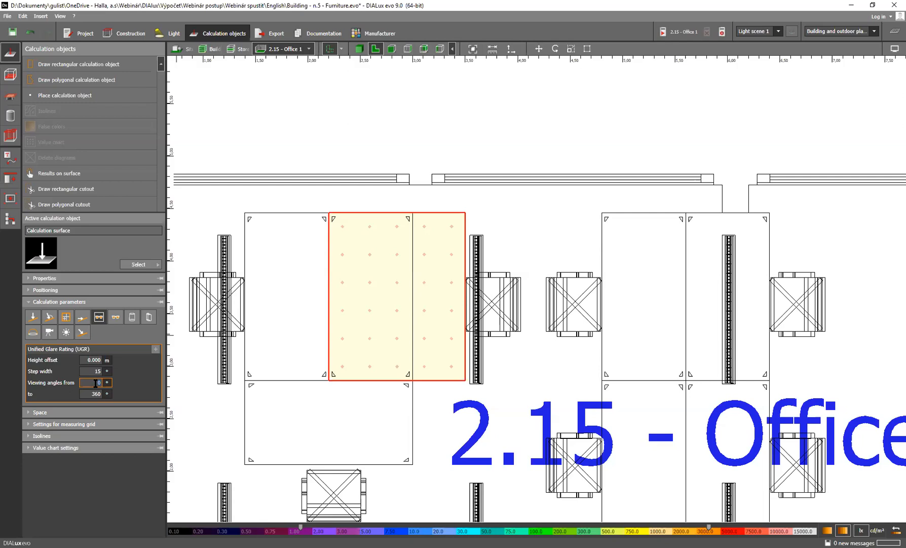
Set the viewing angles of the UGR - Workplace 1 surface to run from 180° to 180°
{"action": "type", "text": "180"}
{"action": "left_click", "coordinate": [88, 391]}
{"action": "type", "text": "180"}
Try defining the UGR surface's measuring grid by quantity, with 10 points in the Y direction
{"action": "left_click", "coordinate": [56, 409]}
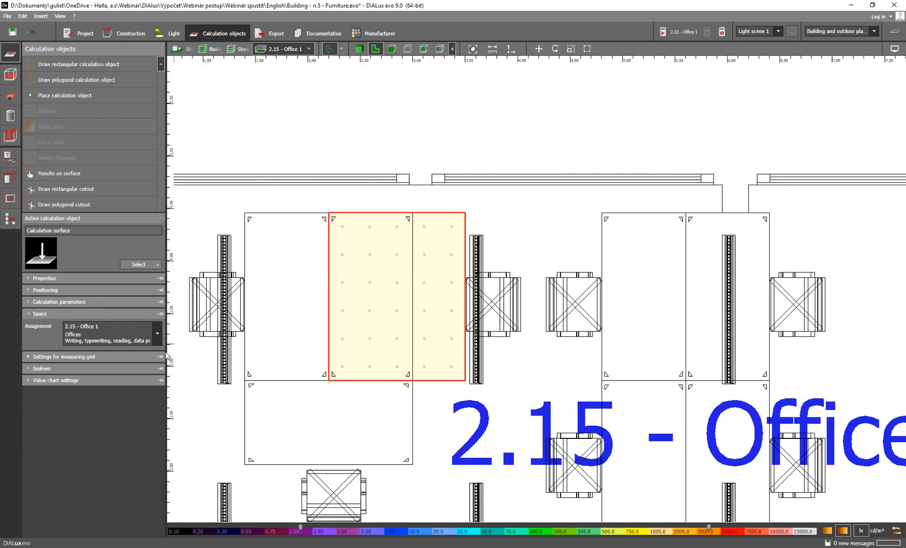
{"action": "left_click", "coordinate": [70, 357]}
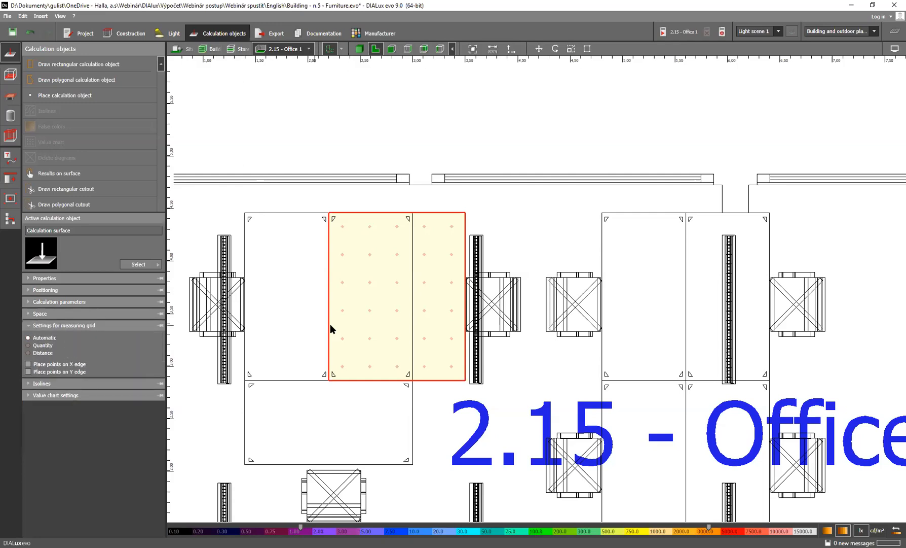
{"action": "left_click", "coordinate": [46, 345]}
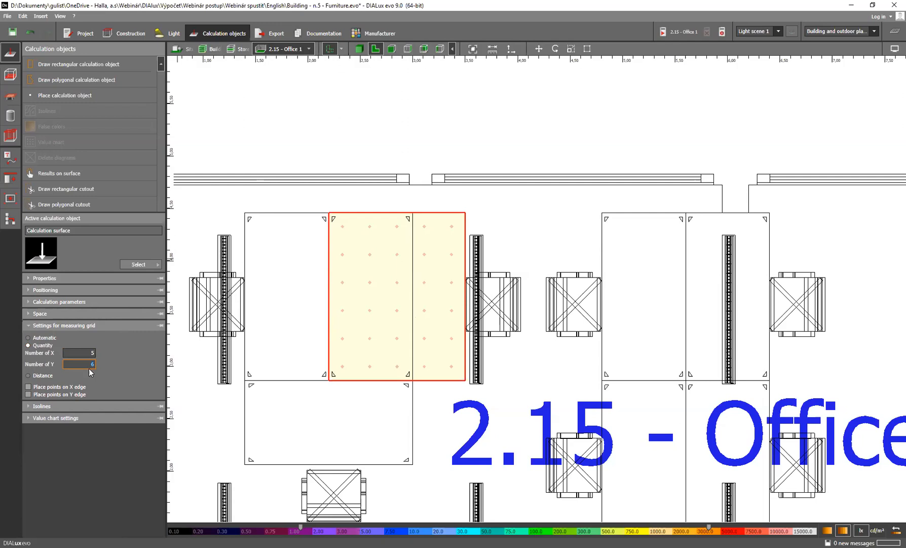
{"action": "type", "text": "10"}
{"action": "key", "text": "Return"}
Try a measuring grid spacing of 0.3 m in X and Y, and return the UGR surface's grid to automatic
{"action": "left_click", "coordinate": [37, 375]}
{"action": "left_click", "coordinate": [77, 360]}
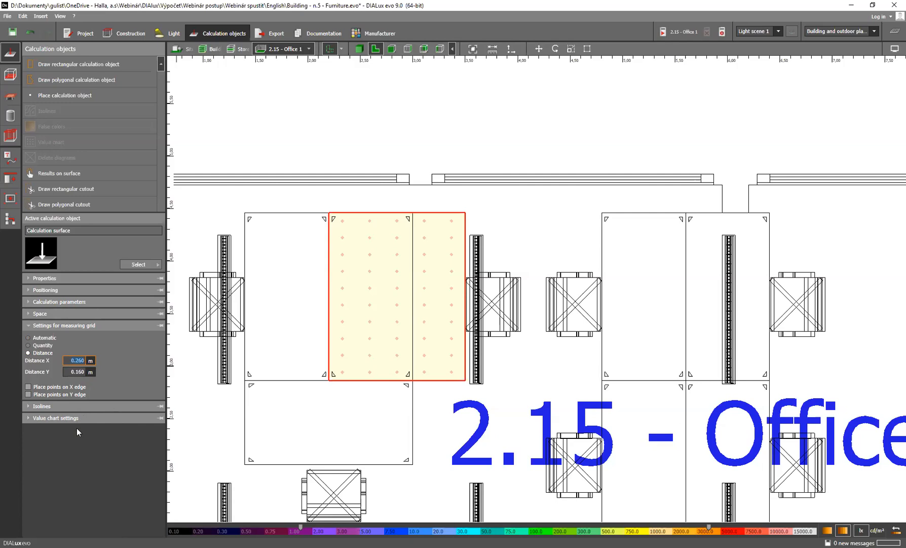
{"action": "type", "text": "0.3"}
{"action": "key", "text": "Return"}
{"action": "left_click", "coordinate": [76, 372]}
{"action": "type", "text": "0.3"}
{"action": "key", "text": "Return"}
{"action": "left_click", "coordinate": [43, 337]}
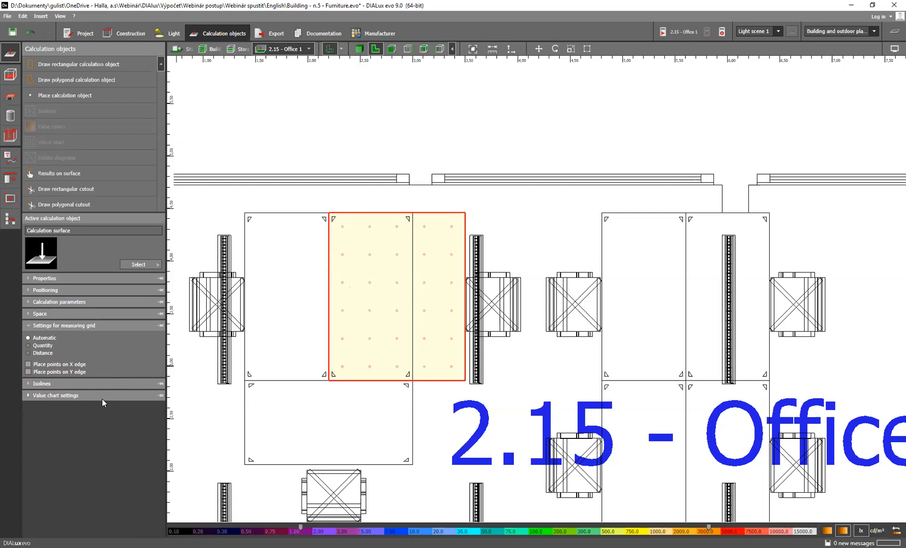
{"action": "left_click", "coordinate": [82, 385]}
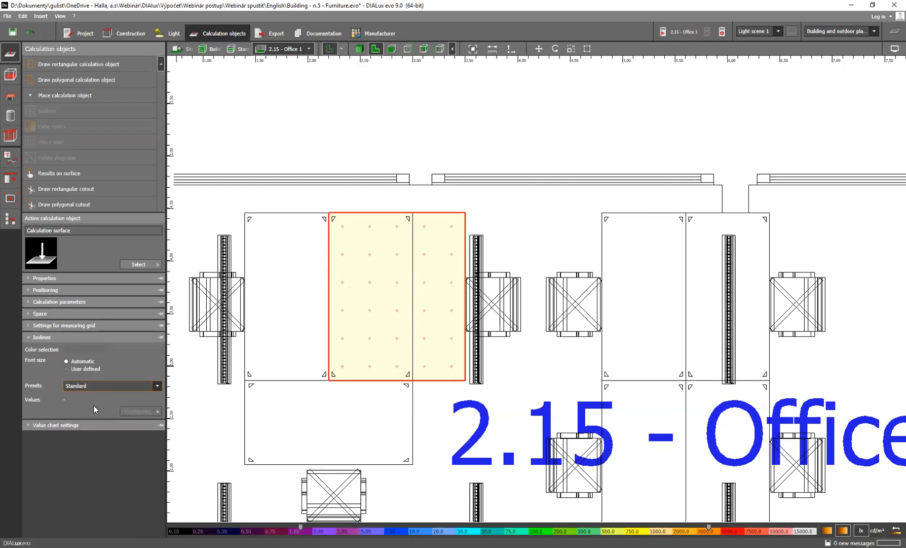
{"action": "left_click", "coordinate": [86, 425]}
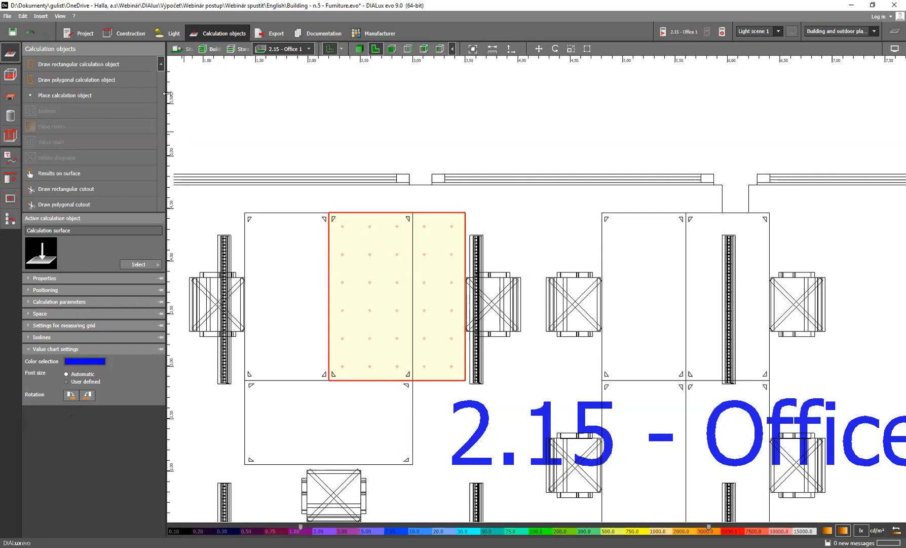
Select the 2.15 - Office 1 space for editing its name, utilisation profile and workplane properties
{"action": "left_click", "coordinate": [124, 33]}
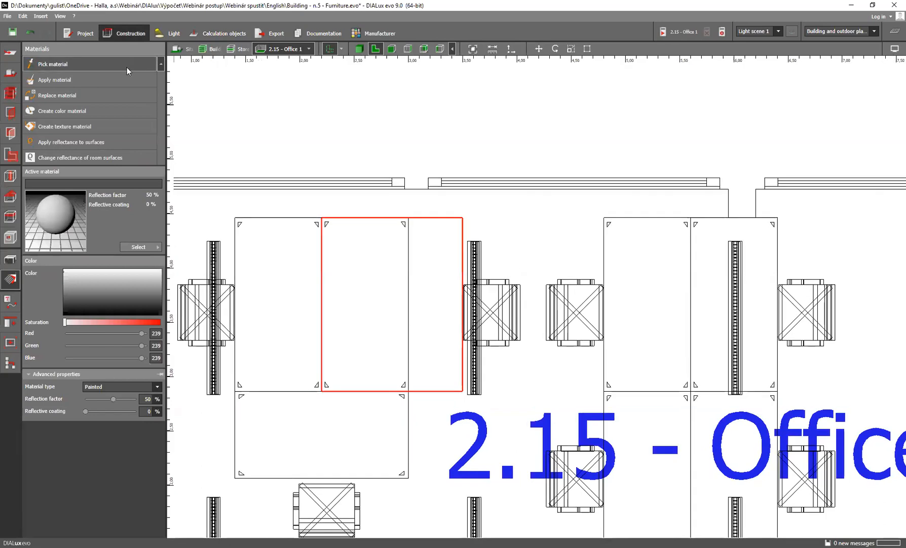
{"action": "left_click", "coordinate": [10, 158]}
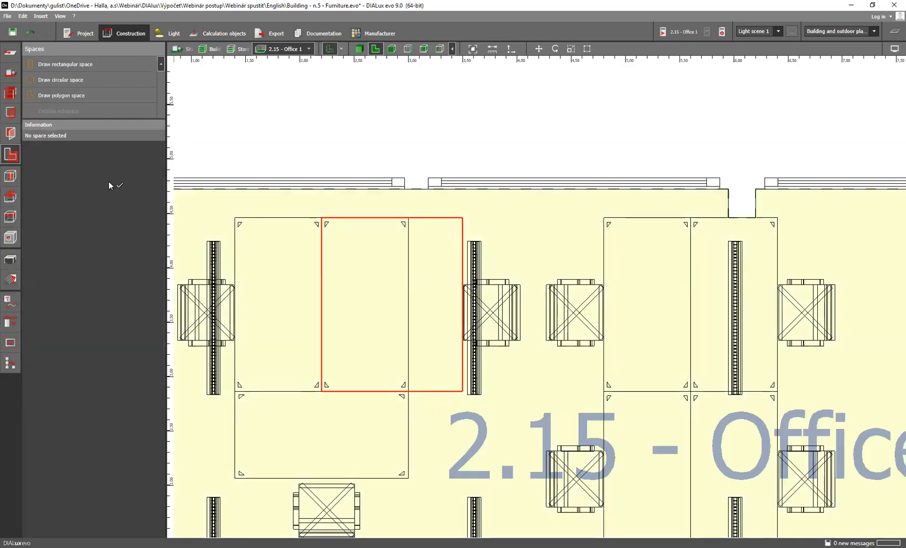
{"action": "scroll", "coordinate": [448, 268], "scroll_direction": "down", "scroll_amount": 4}
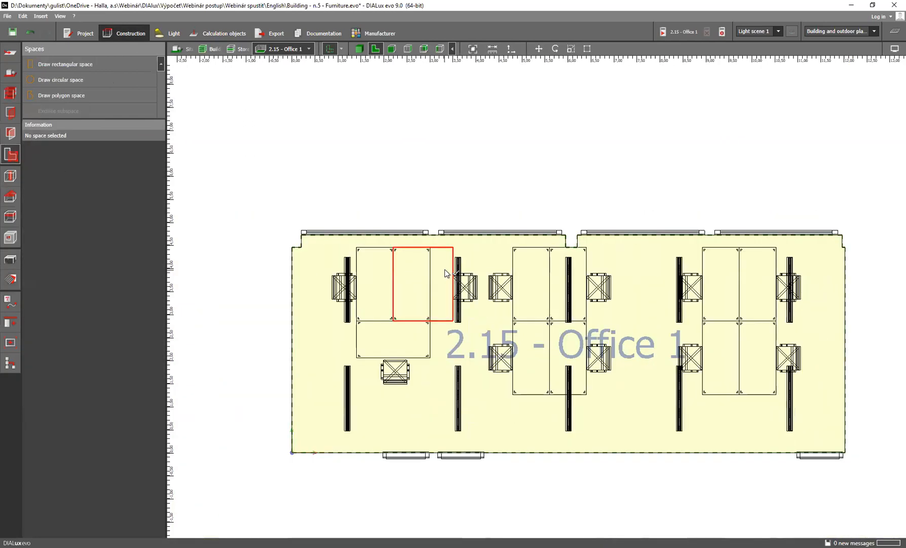
{"action": "left_click", "coordinate": [486, 264]}
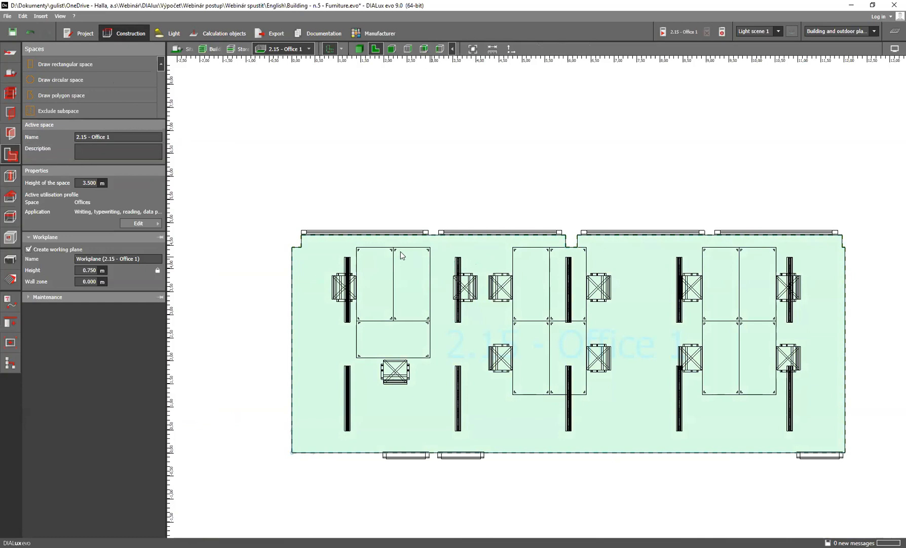
{"action": "left_click", "coordinate": [113, 136]}
{"action": "triple_click", "coordinate": [118, 136]}
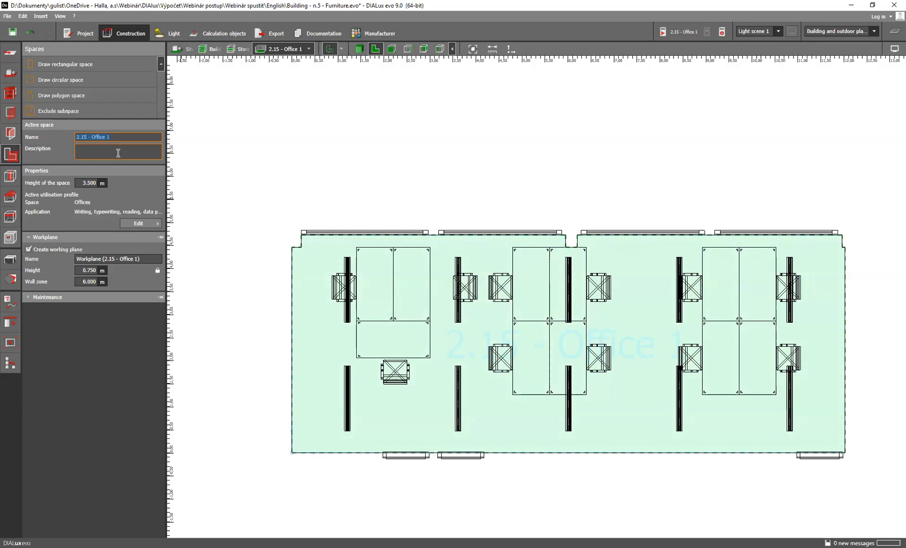
Examine the utilisation profile of Office 1, including the available space templates and office applications
{"action": "left_click", "coordinate": [156, 224]}
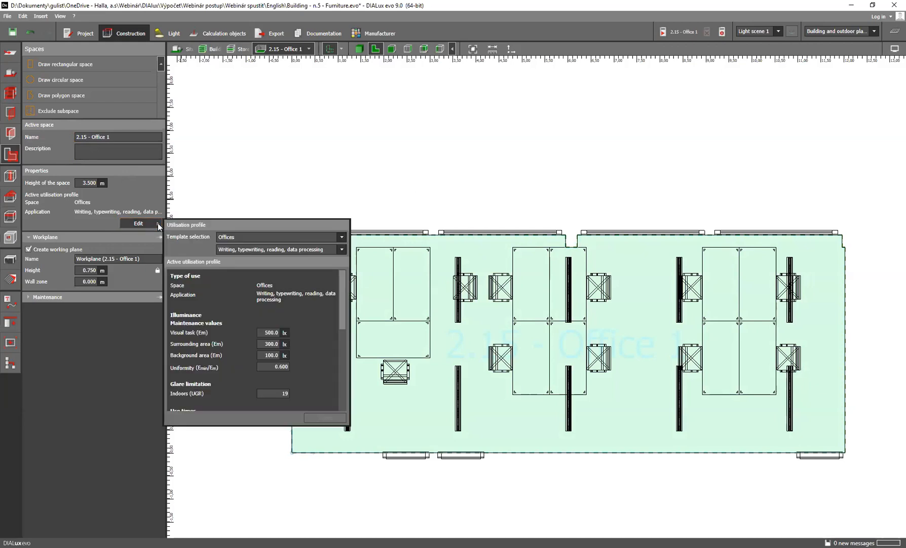
{"action": "left_click", "coordinate": [268, 237]}
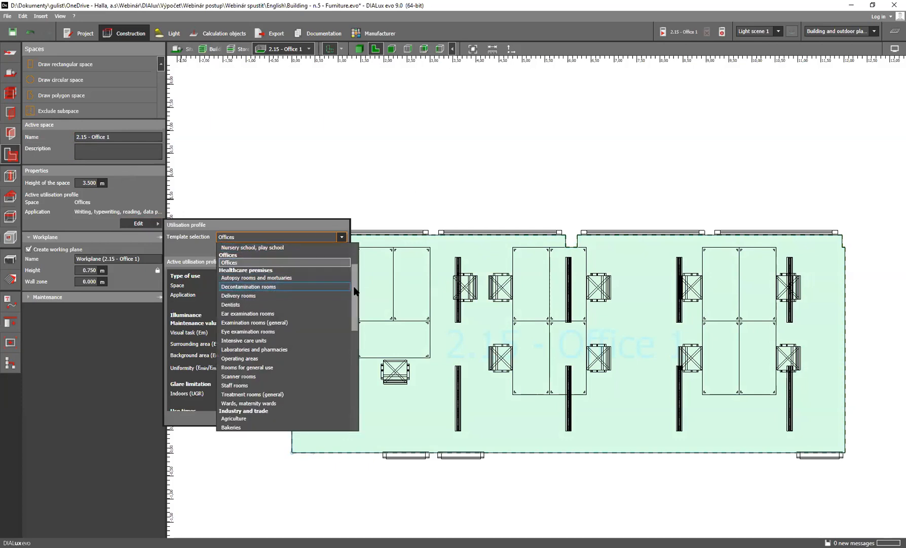
{"action": "left_click", "coordinate": [244, 263]}
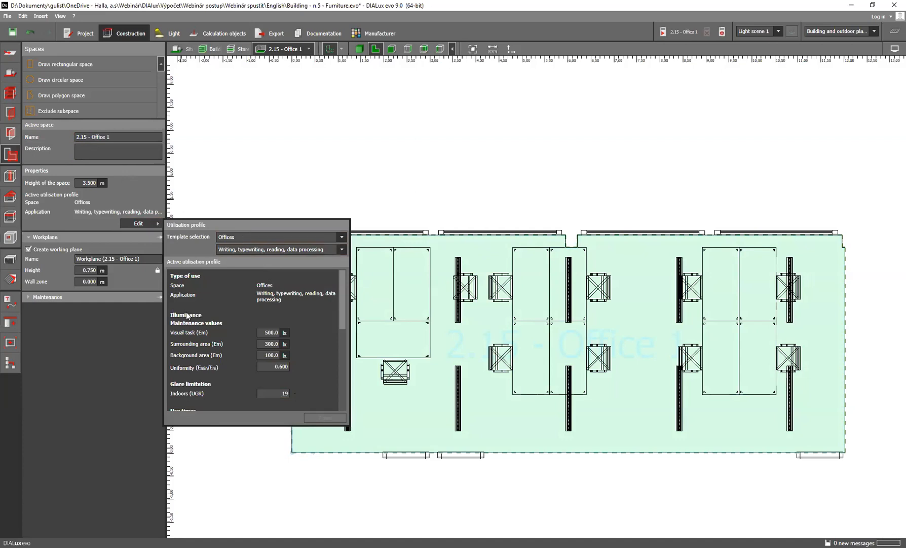
{"action": "left_click", "coordinate": [110, 345]}
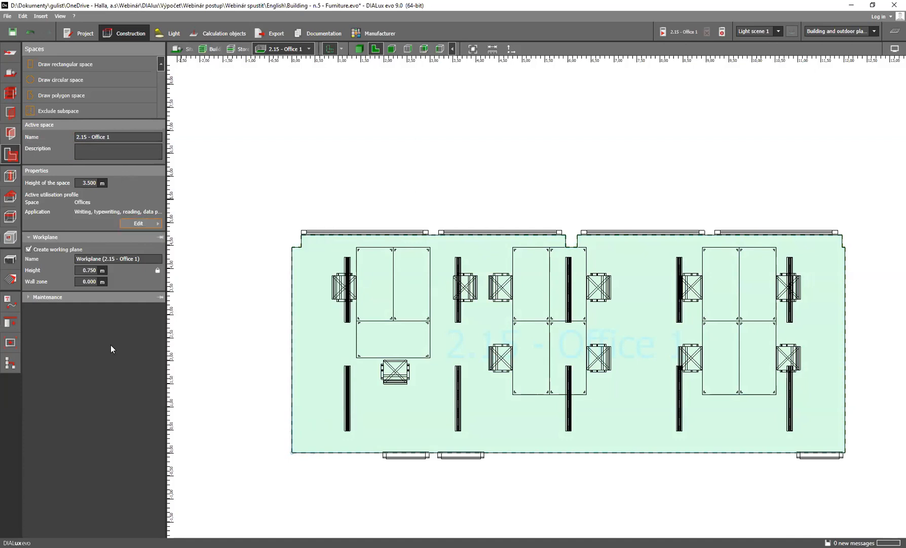
{"action": "left_click", "coordinate": [150, 223]}
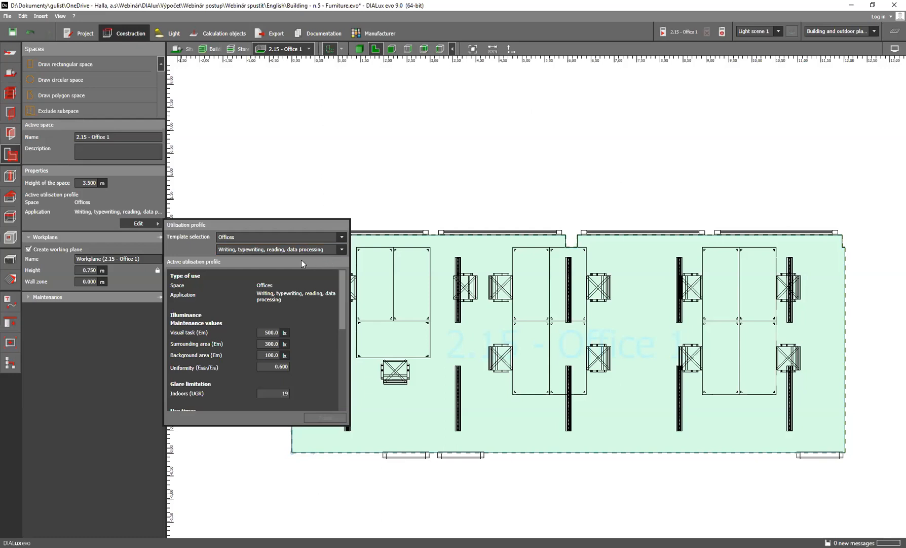
{"action": "left_click", "coordinate": [316, 250]}
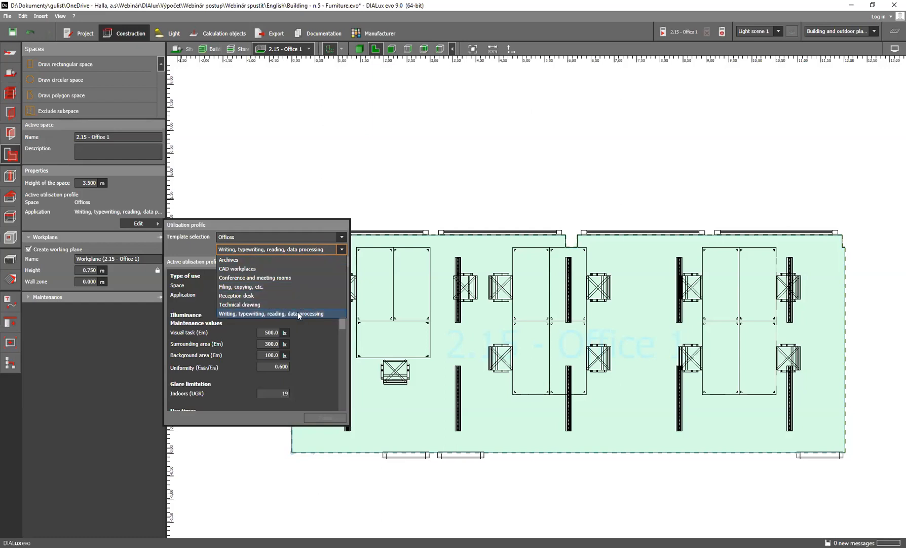
{"action": "left_click", "coordinate": [120, 339]}
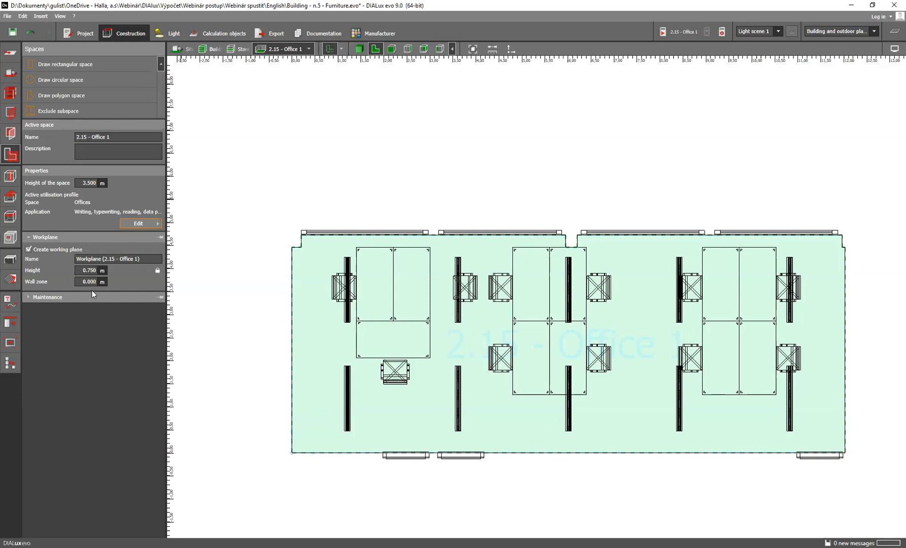
Try a 0.5 m wall zone on the Office 1 workplane and reset it to 0 m
{"action": "left_click", "coordinate": [88, 273]}
{"action": "left_click", "coordinate": [88, 282]}
{"action": "type", "text": "0.5"}
{"action": "key", "text": "Return"}
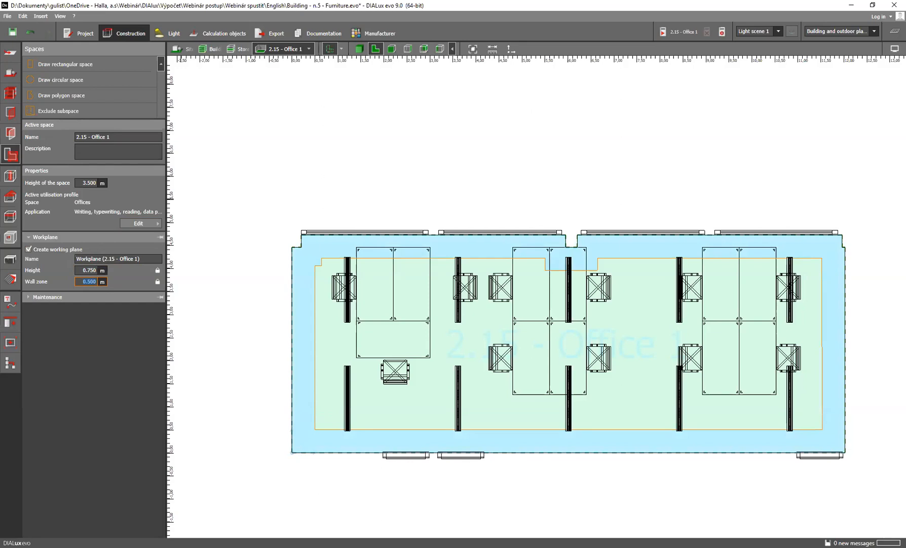
{"action": "type", "text": "0"}
{"action": "key", "text": "Return"}
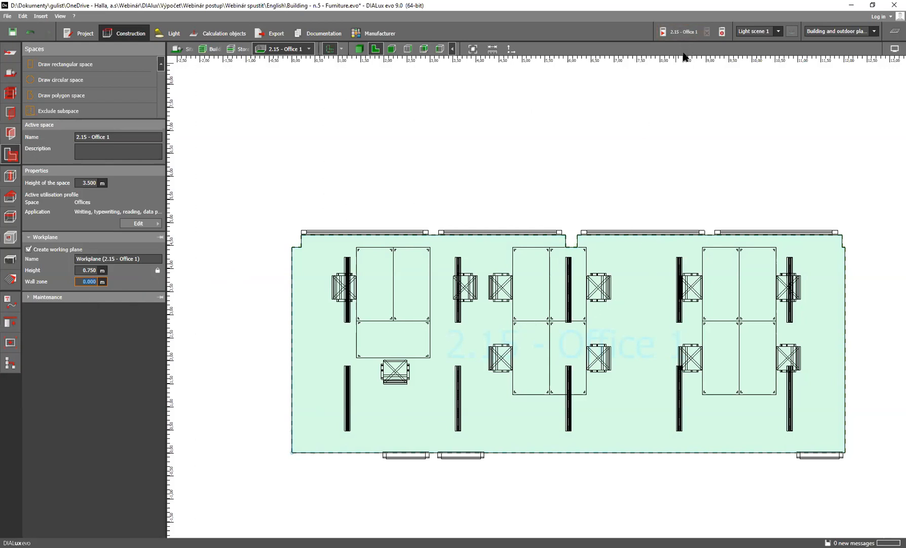
Calculate the lighting results for 2.15 - Office 1
{"action": "left_click", "coordinate": [672, 28]}
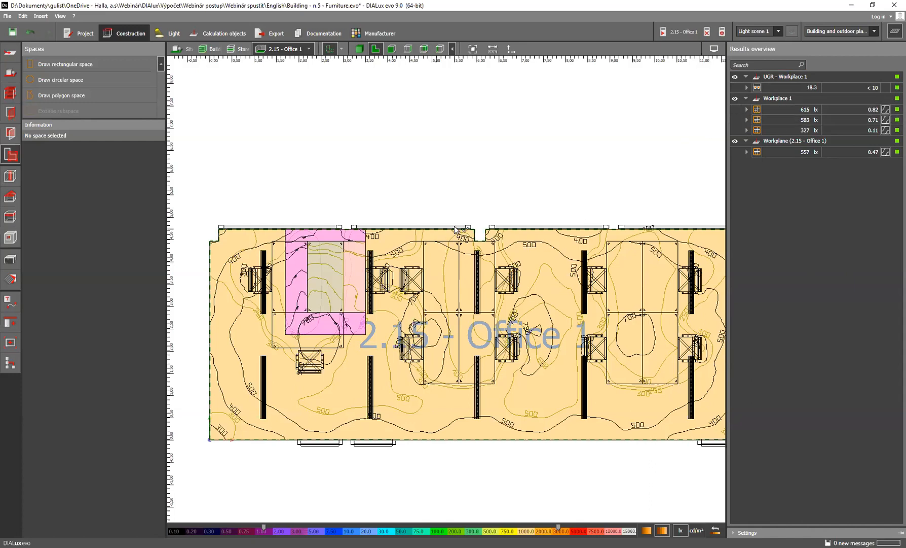
Reduce the Zuli luminaire arrangement in Office 1 to 2 luminaires in X and 1 in Y
{"action": "left_click", "coordinate": [168, 34]}
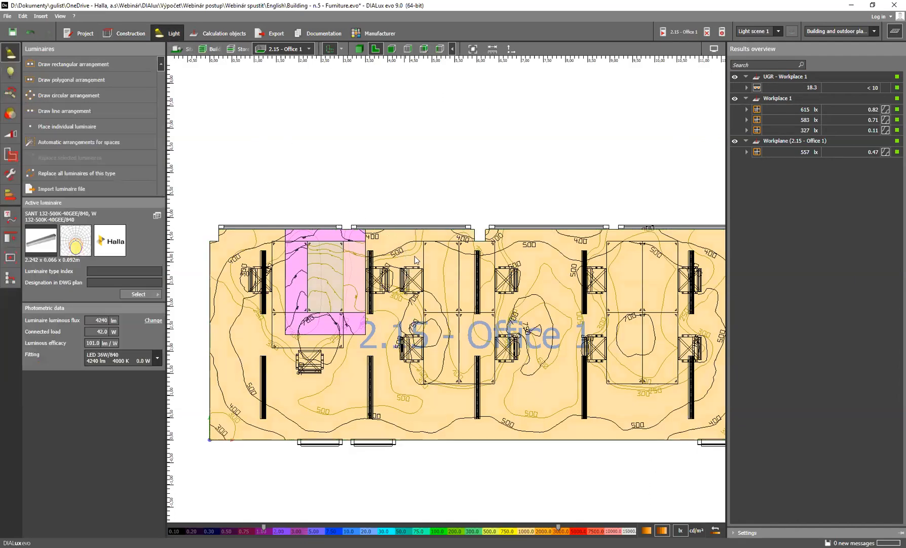
{"action": "left_click", "coordinate": [373, 261]}
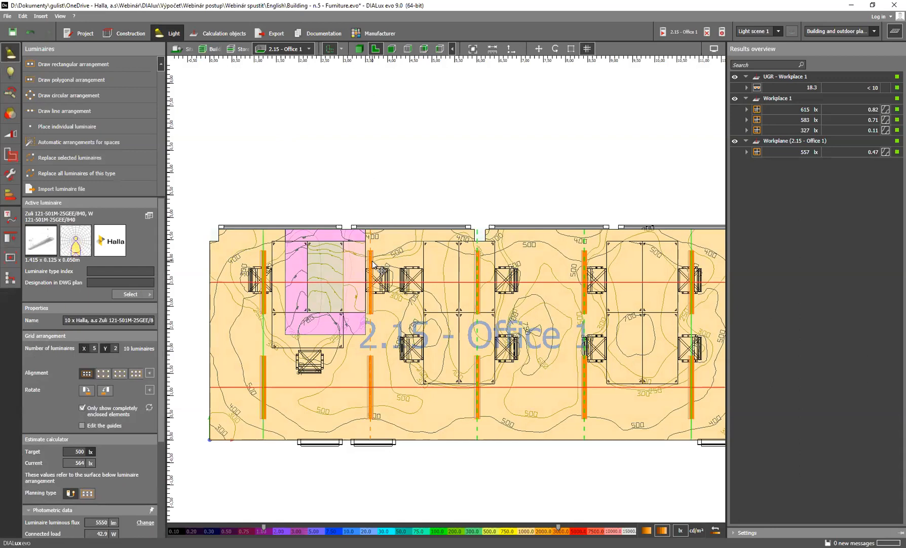
{"action": "left_click", "coordinate": [95, 349]}
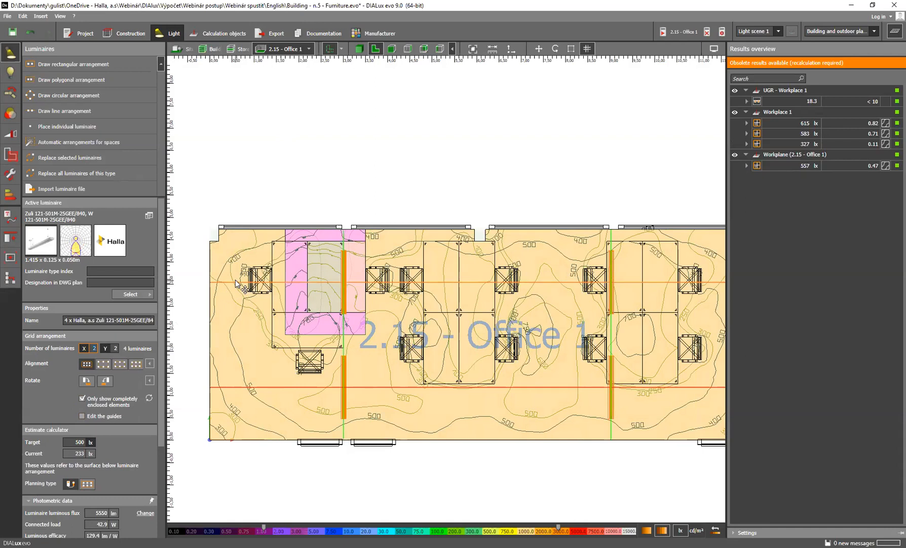
{"action": "left_click", "coordinate": [117, 347]}
{"action": "type", "text": "1"}
{"action": "key", "text": "Return"}
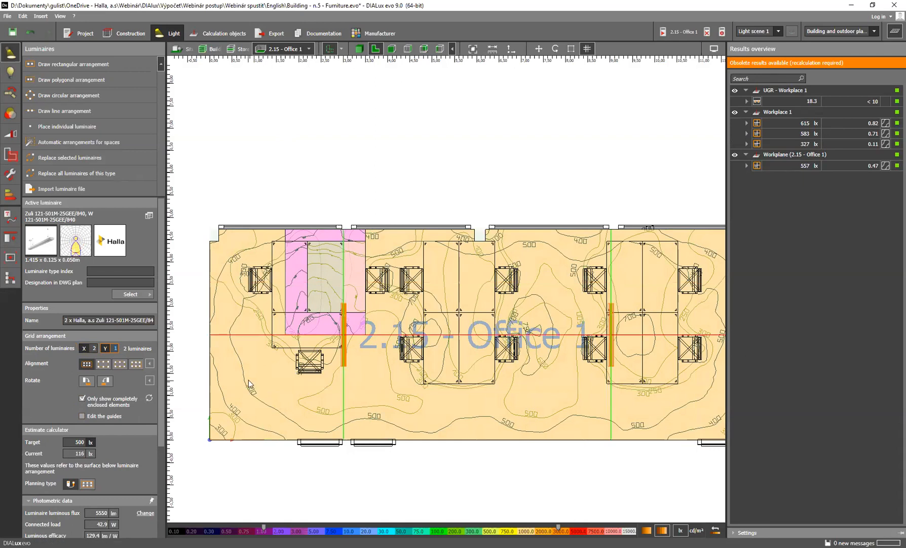
Try adding a horizontal grid line to the luminaire arrangement above the existing row, and delete that line
{"action": "right_click", "coordinate": [345, 250]}
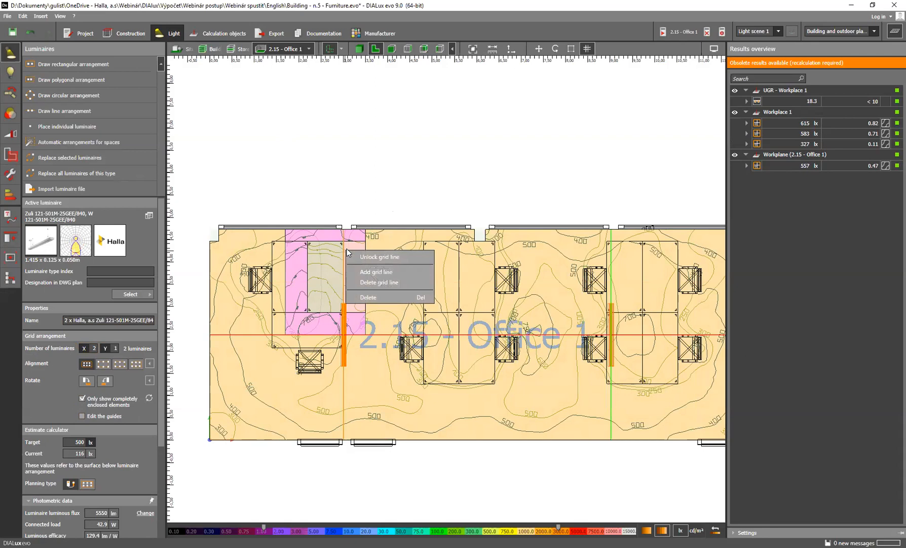
{"action": "left_click", "coordinate": [371, 272]}
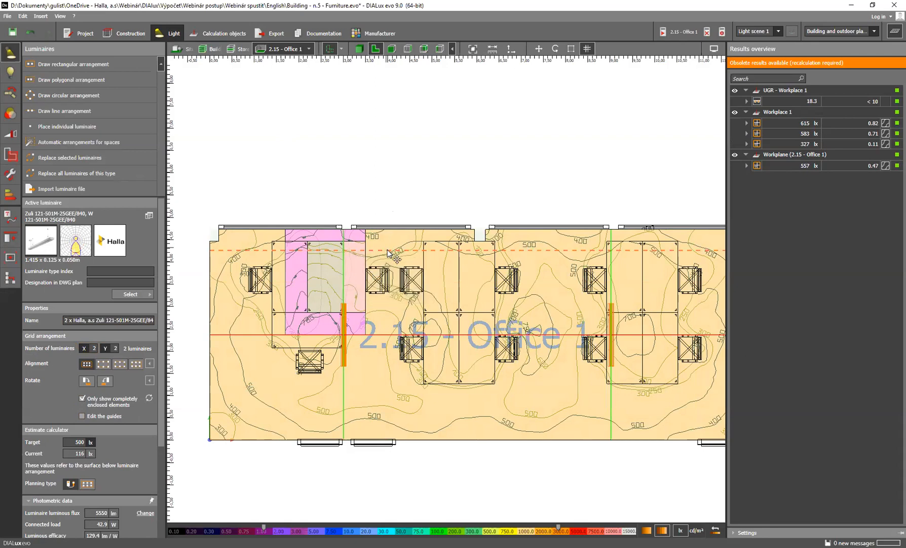
{"action": "right_click", "coordinate": [386, 272]}
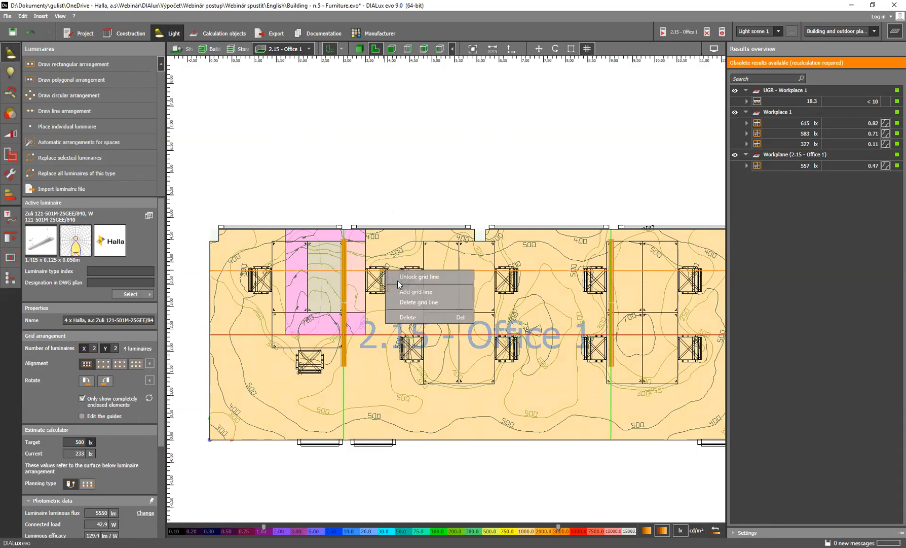
{"action": "left_click", "coordinate": [410, 301]}
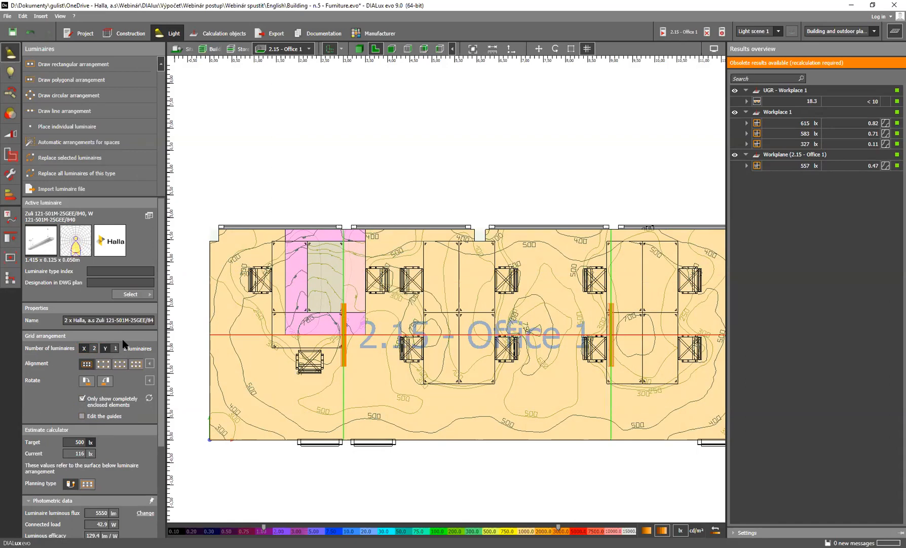
Recalculate Office 1 with the reduced luminaire arrangement and switch the view to Building 1
{"action": "left_click", "coordinate": [678, 33]}
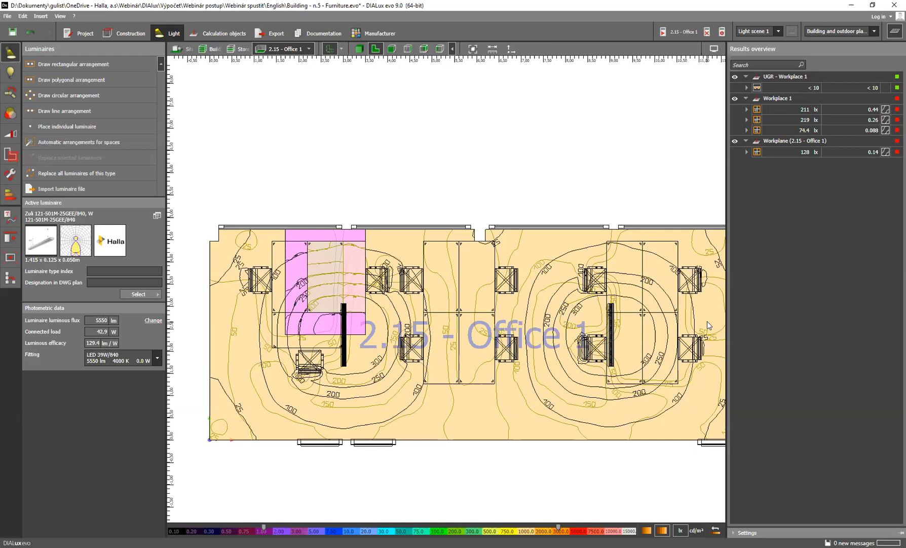
{"action": "left_click", "coordinate": [212, 48]}
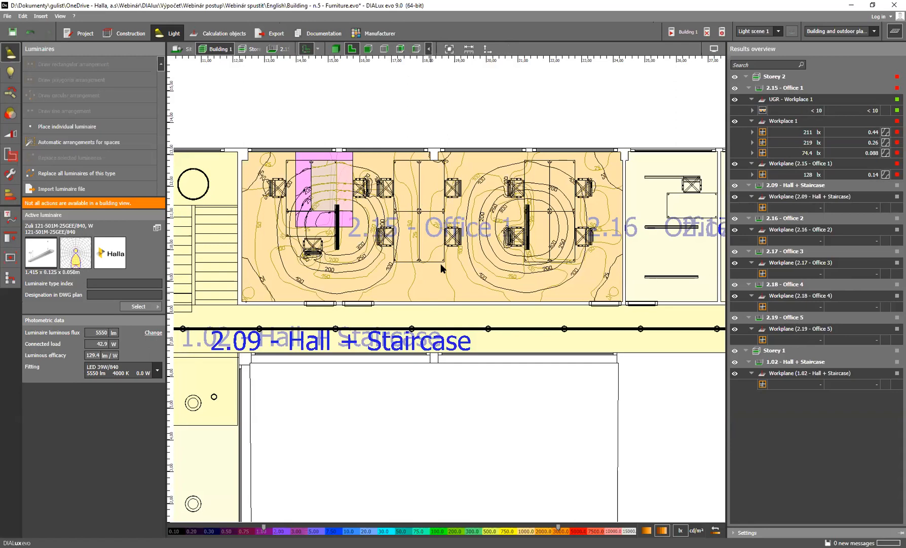
Open the project file "Building - n.6 - Calculation objects" from the webinar's English folder
{"action": "left_click", "coordinate": [7, 16]}
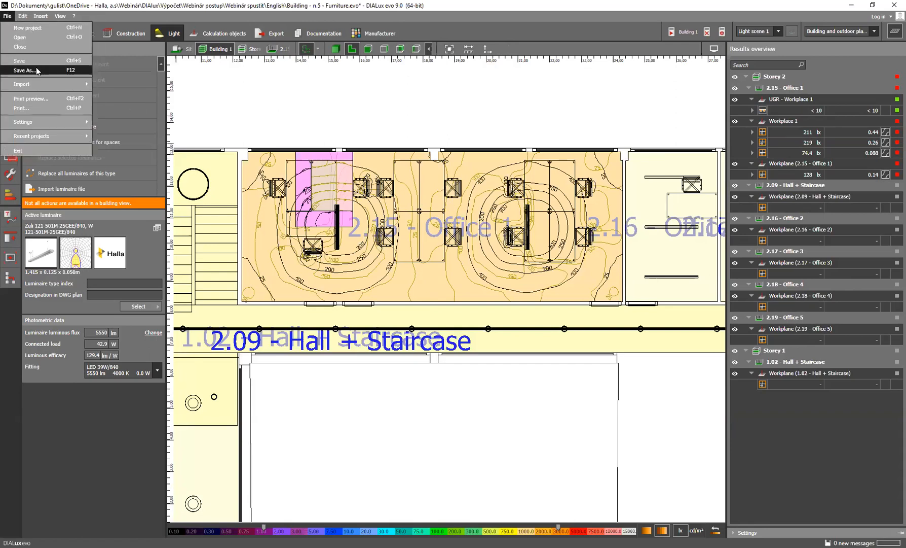
{"action": "left_click", "coordinate": [29, 39]}
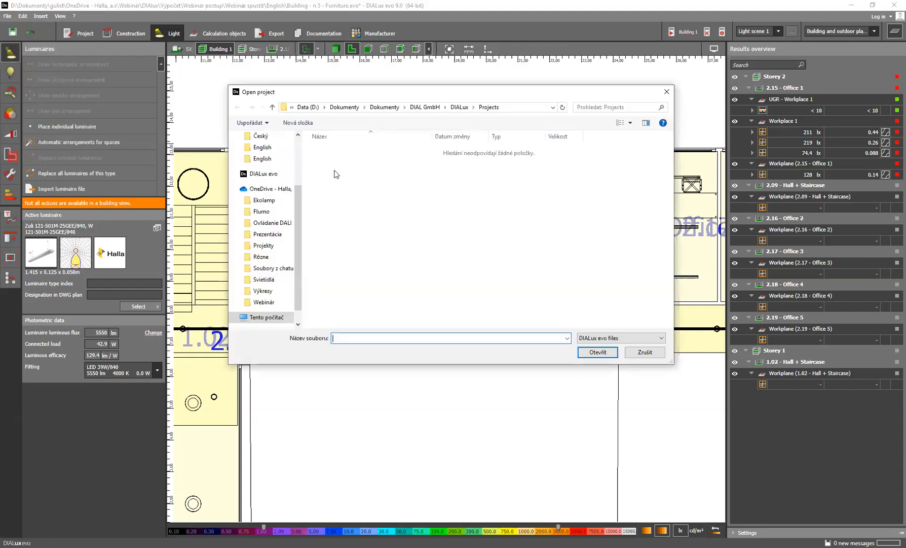
{"action": "left_click", "coordinate": [268, 159]}
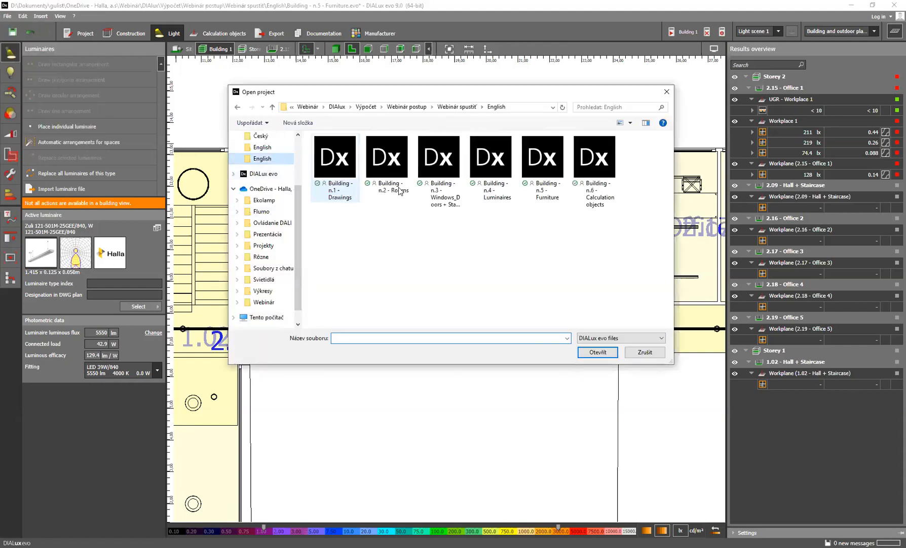
{"action": "left_click", "coordinate": [593, 152]}
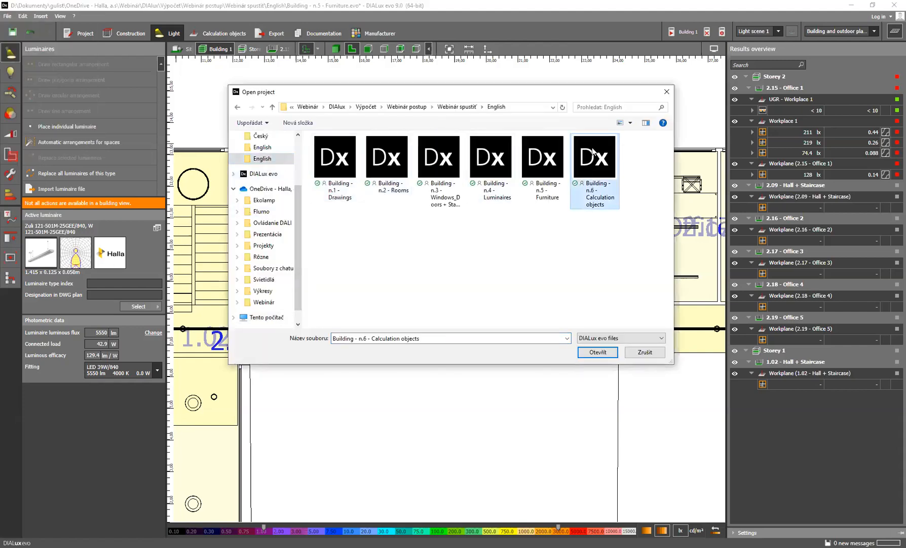
{"action": "key", "text": "Return"}
{"action": "left_click", "coordinate": [455, 295]}
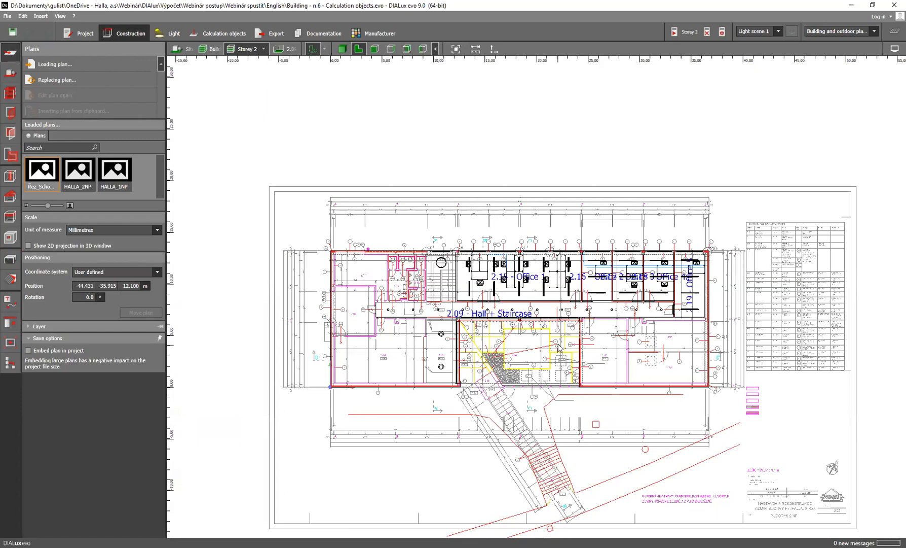
Switch from the Storey 2 floor plan to a 3D view of Building 1, facing the windows of the recessed facade
{"action": "scroll", "coordinate": [549, 328], "scroll_direction": "up", "scroll_amount": 2}
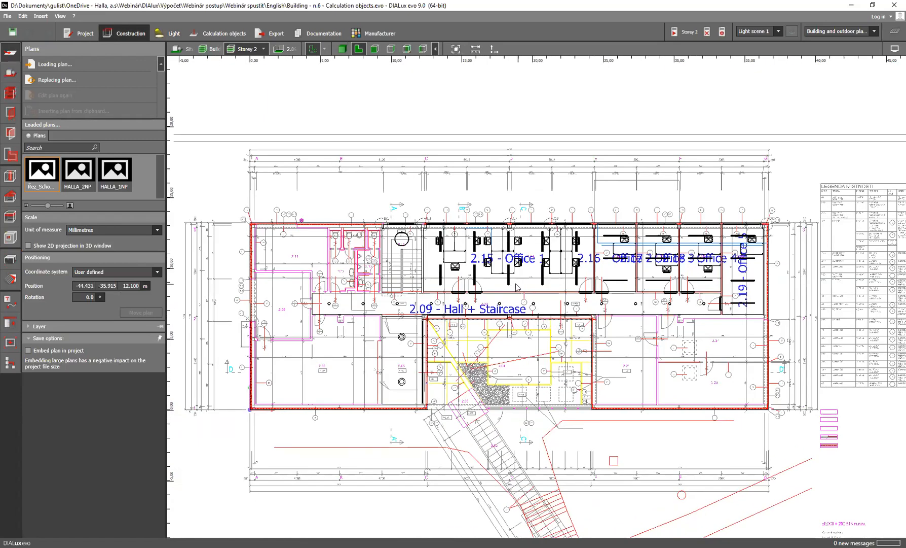
{"action": "scroll", "coordinate": [520, 286], "scroll_direction": "up", "scroll_amount": 1}
{"action": "middle_click_drag", "start_coordinate": [508, 294], "coordinate": [498, 301]}
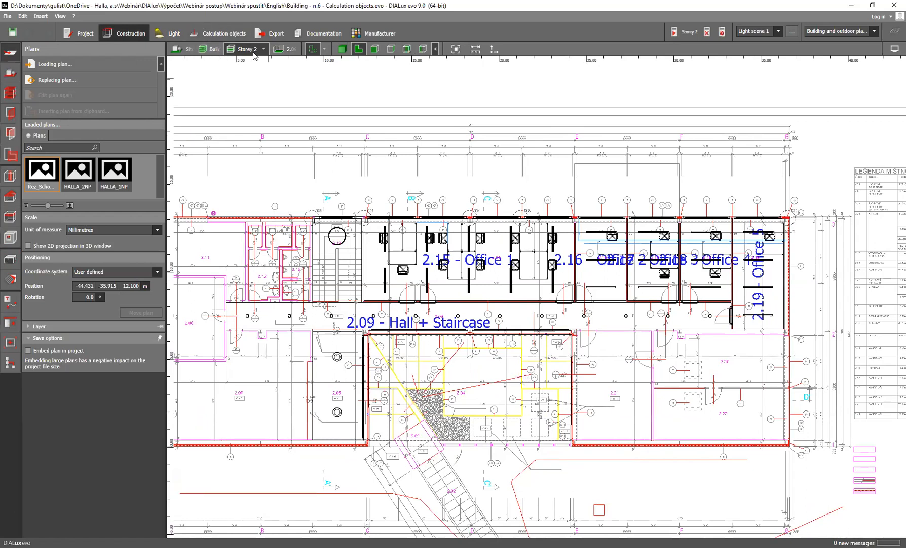
{"action": "scroll", "coordinate": [522, 263], "scroll_direction": "up", "scroll_amount": 1}
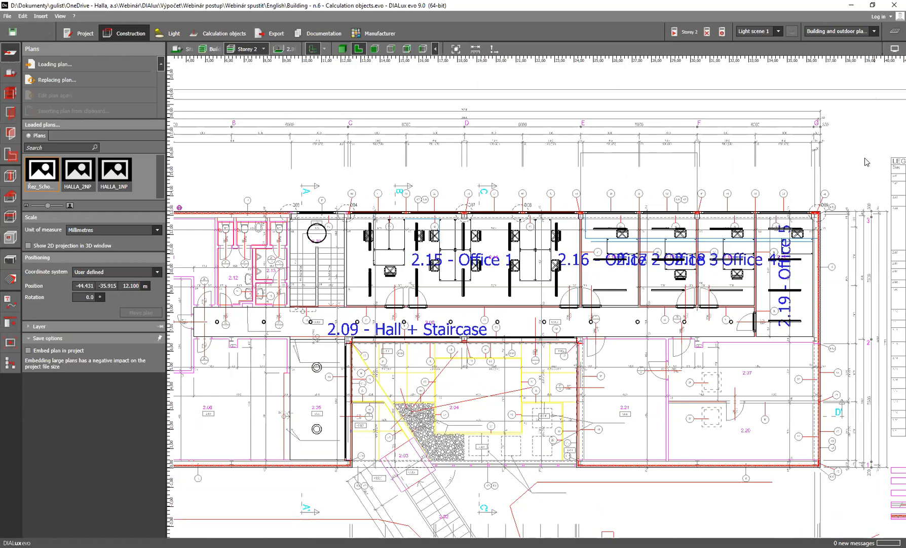
{"action": "left_click", "coordinate": [342, 49]}
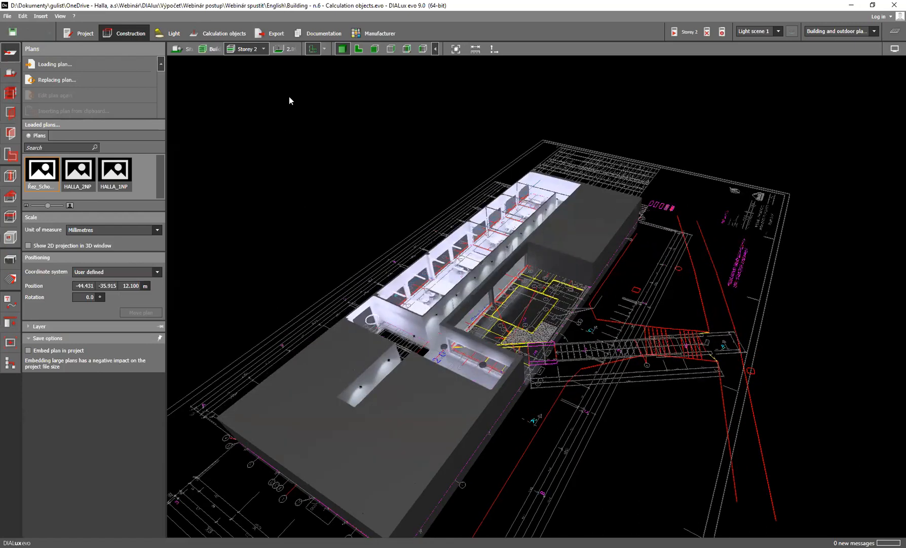
{"action": "left_click", "coordinate": [211, 51]}
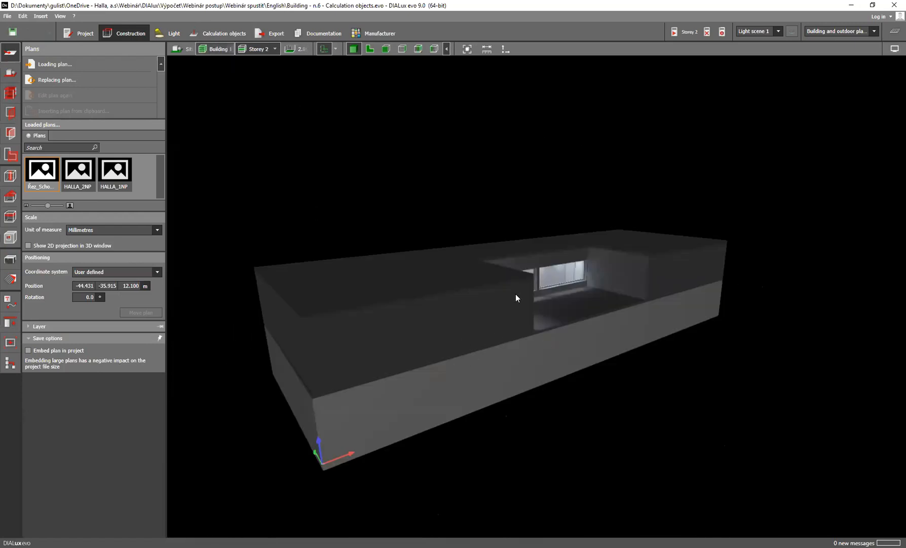
{"action": "double_click", "coordinate": [491, 303]}
{"action": "scroll", "coordinate": [506, 320], "scroll_direction": "up", "scroll_amount": 2}
{"action": "right_click_drag", "start_coordinate": [426, 327], "coordinate": [734, 332]}
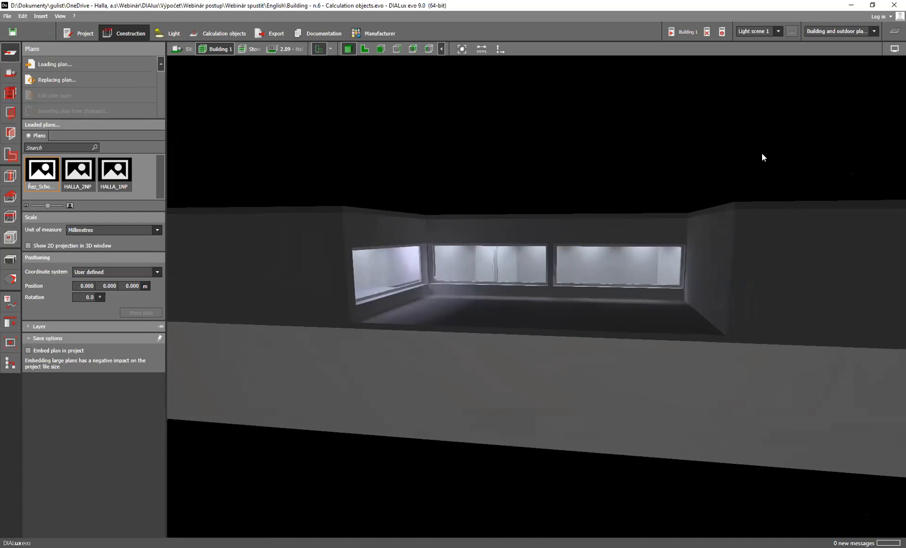
Calculate the lighting for all of Building 1 and review the results listed for its rooms
{"action": "left_click", "coordinate": [681, 32]}
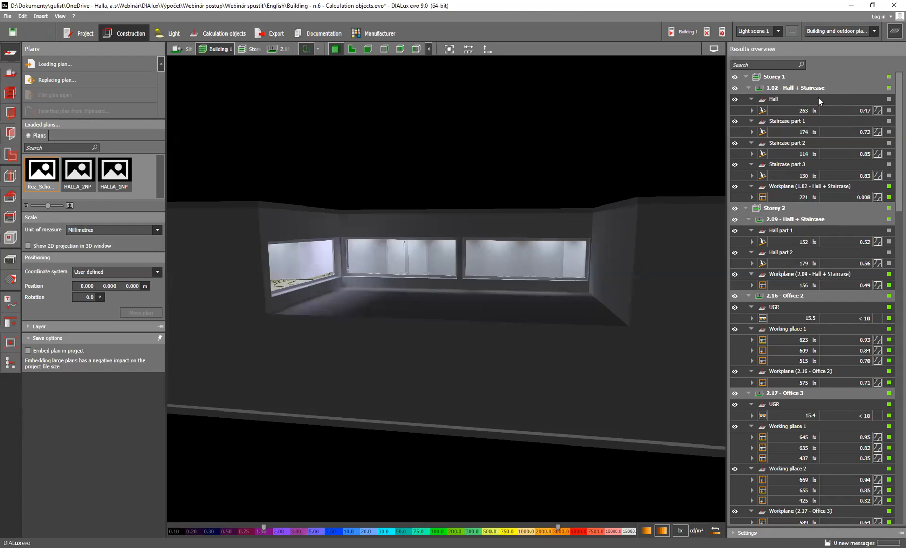
{"action": "scroll", "coordinate": [816, 270], "scroll_direction": "down", "scroll_amount": 1}
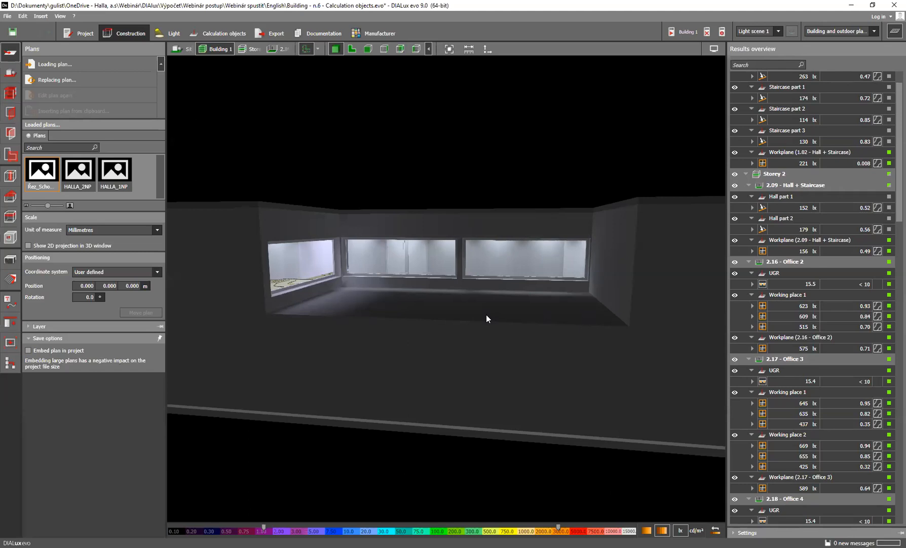
{"action": "scroll", "coordinate": [884, 370], "scroll_direction": "up", "scroll_amount": 1}
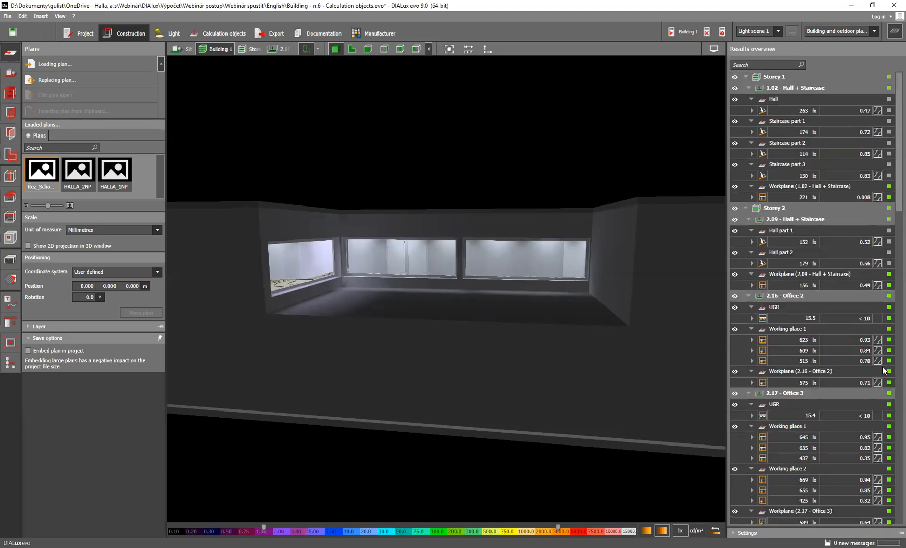
Display Building 1 in false colours and examine the light levels through the office and staircase windows
{"action": "left_click_drag", "start_coordinate": [455, 337], "coordinate": [488, 335]}
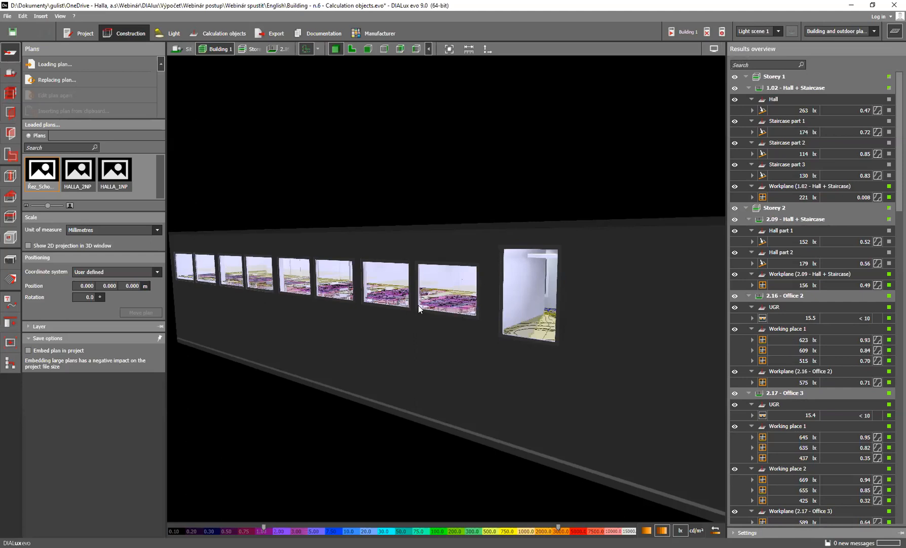
{"action": "scroll", "coordinate": [419, 304], "scroll_direction": "up", "scroll_amount": 5}
{"action": "mouse_move", "coordinate": [431, 281]}
{"action": "right_mouse_down"}
{"action": "mouse_move", "coordinate": [425, 284]}
{"action": "mouse_move", "coordinate": [435, 283]}
{"action": "right_mouse_up"}
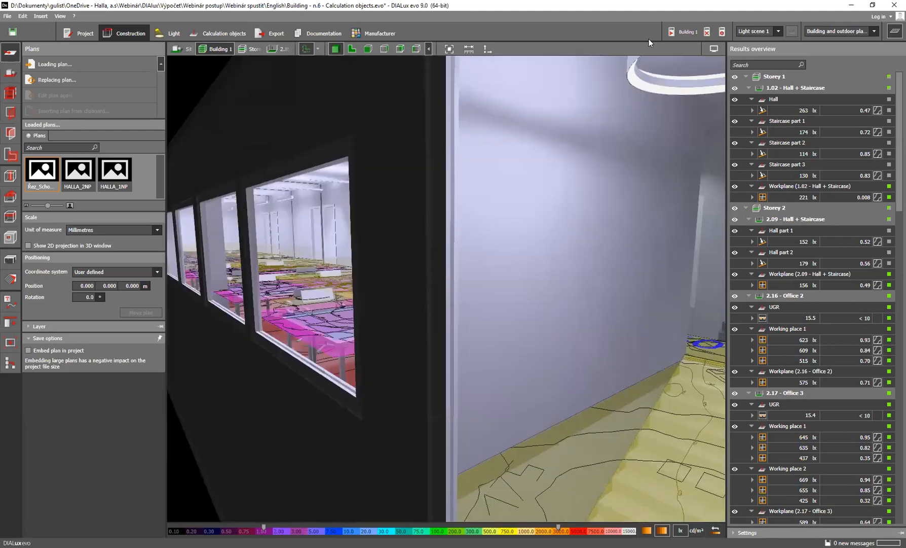
{"action": "left_click", "coordinate": [711, 48]}
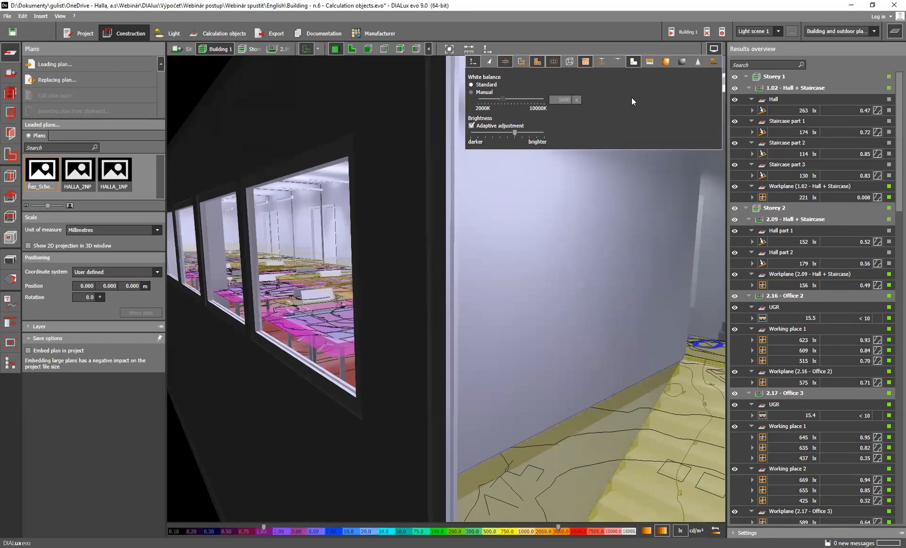
{"action": "left_click", "coordinate": [666, 61]}
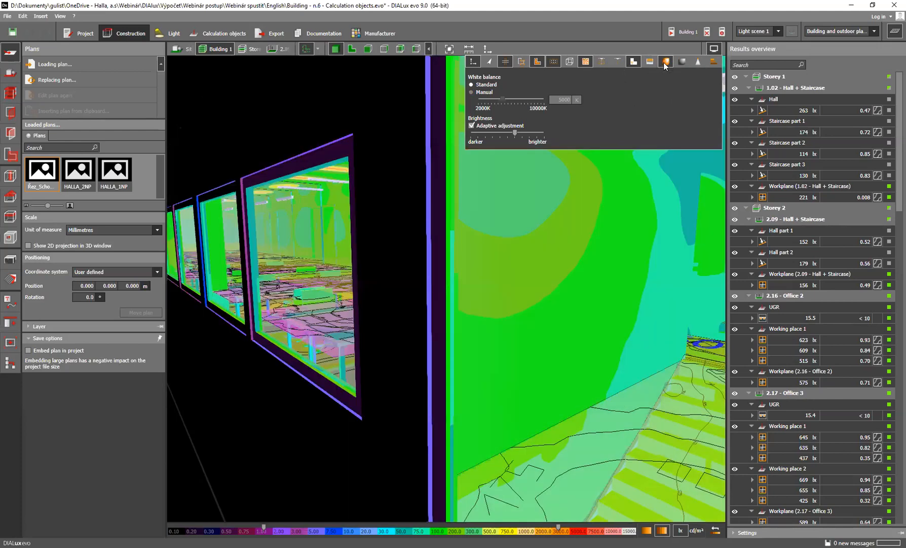
{"action": "left_click", "coordinate": [521, 266]}
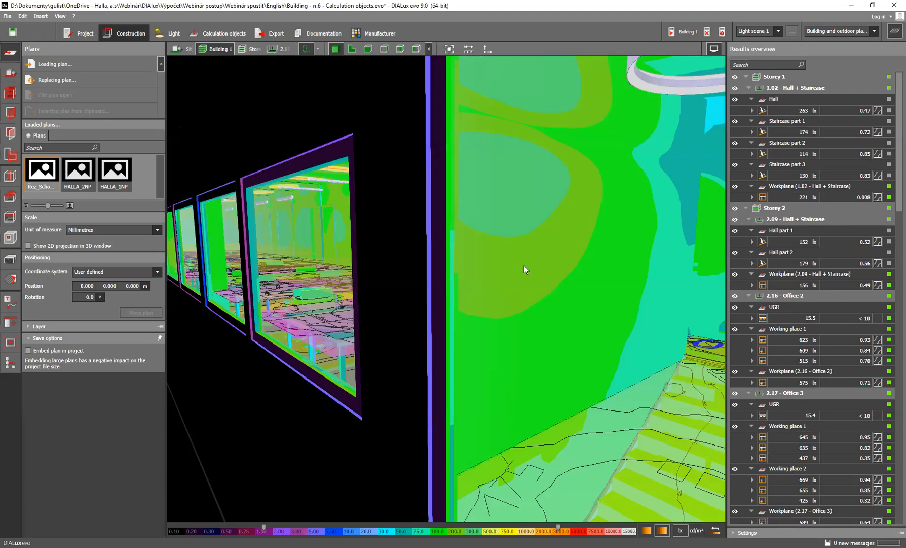
{"action": "scroll", "coordinate": [542, 263], "scroll_direction": "down", "scroll_amount": 4}
{"action": "right_click_drag", "start_coordinate": [542, 261], "coordinate": [524, 238]}
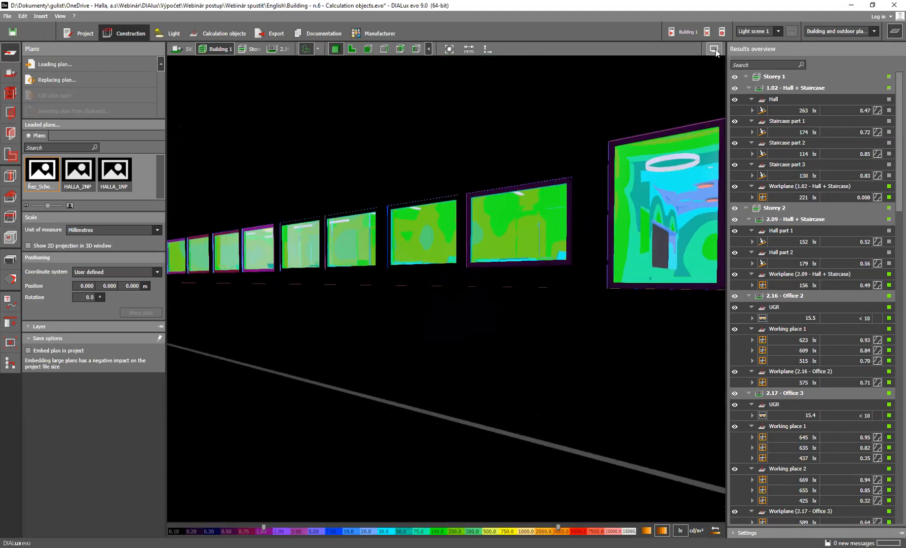
{"action": "scroll", "coordinate": [516, 193], "scroll_direction": "up", "scroll_amount": 1}
{"action": "scroll", "coordinate": [517, 193], "scroll_direction": "down", "scroll_amount": 1}
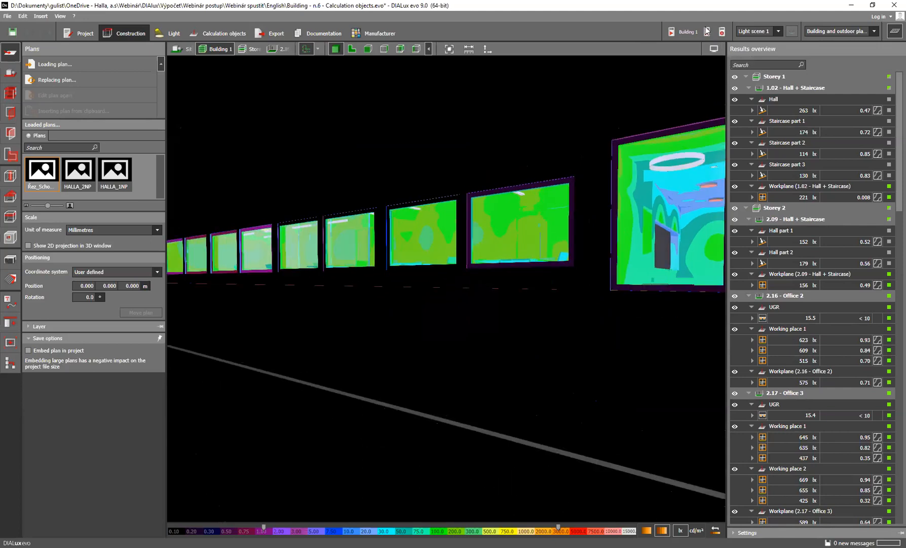
Toggle the light distribution display and inspect the distributions of the staircase ring luminaire and the linear Zuli office luminaires in light planning
{"action": "left_click", "coordinate": [713, 50]}
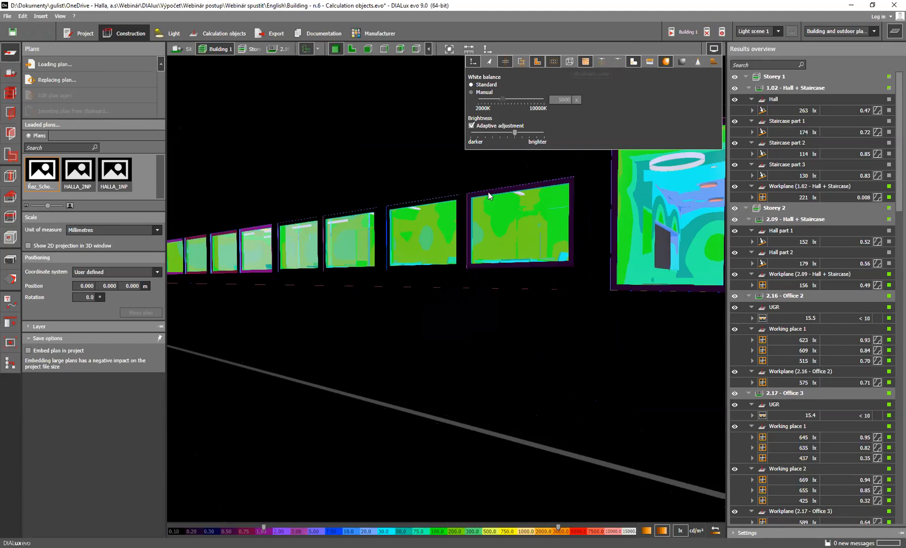
{"action": "left_click", "coordinate": [601, 62]}
{"action": "scroll", "coordinate": [674, 161], "scroll_direction": "up", "scroll_amount": 5}
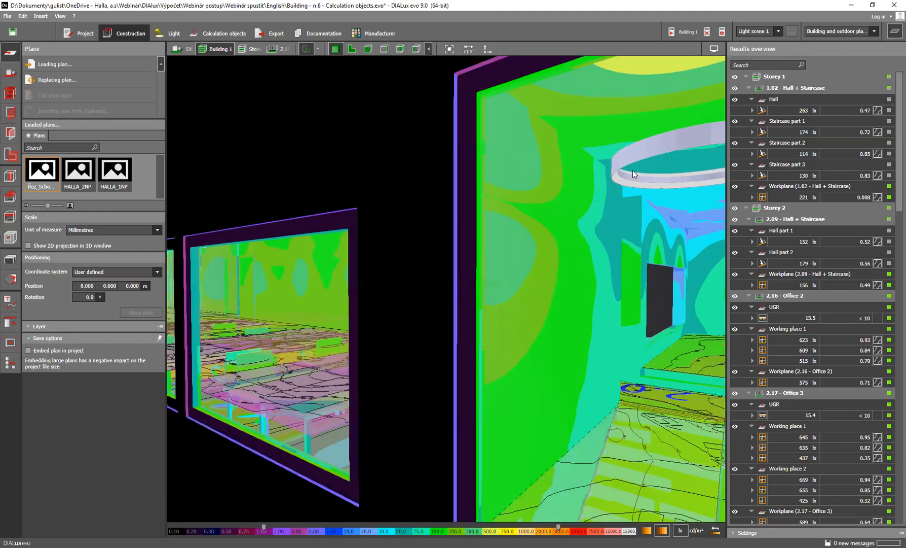
{"action": "left_click", "coordinate": [175, 37]}
{"action": "scroll", "coordinate": [594, 193], "scroll_direction": "down", "scroll_amount": 5}
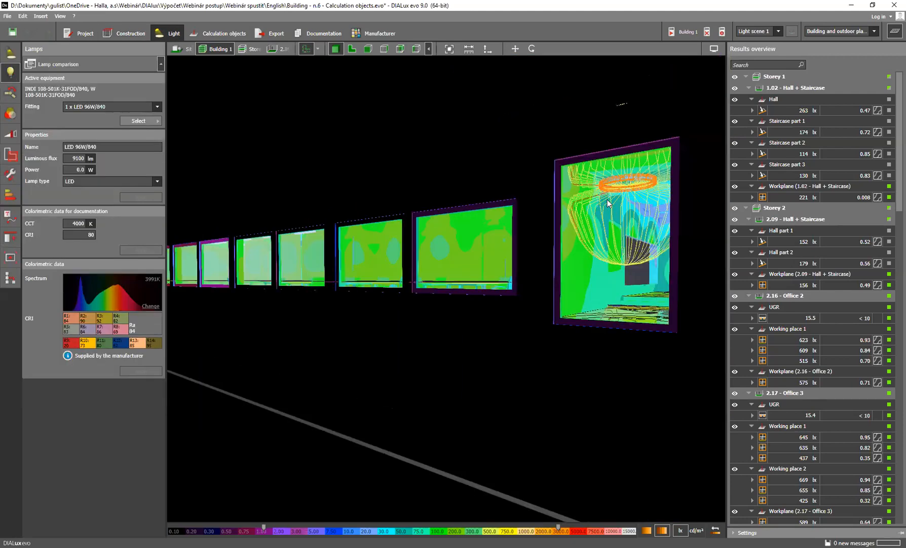
{"action": "scroll", "coordinate": [631, 217], "scroll_direction": "up", "scroll_amount": 5}
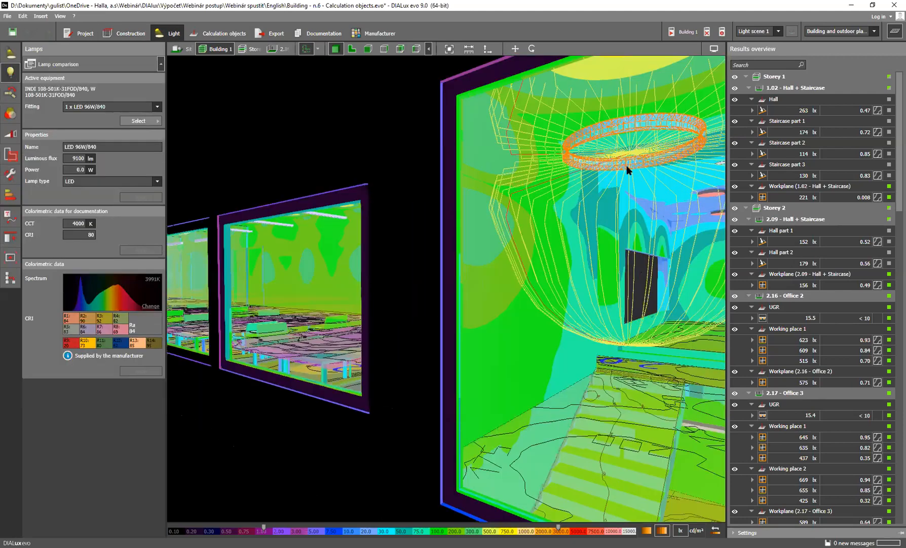
{"action": "scroll", "coordinate": [628, 176], "scroll_direction": "down", "scroll_amount": 5}
{"action": "scroll", "coordinate": [422, 218], "scroll_direction": "up", "scroll_amount": 8}
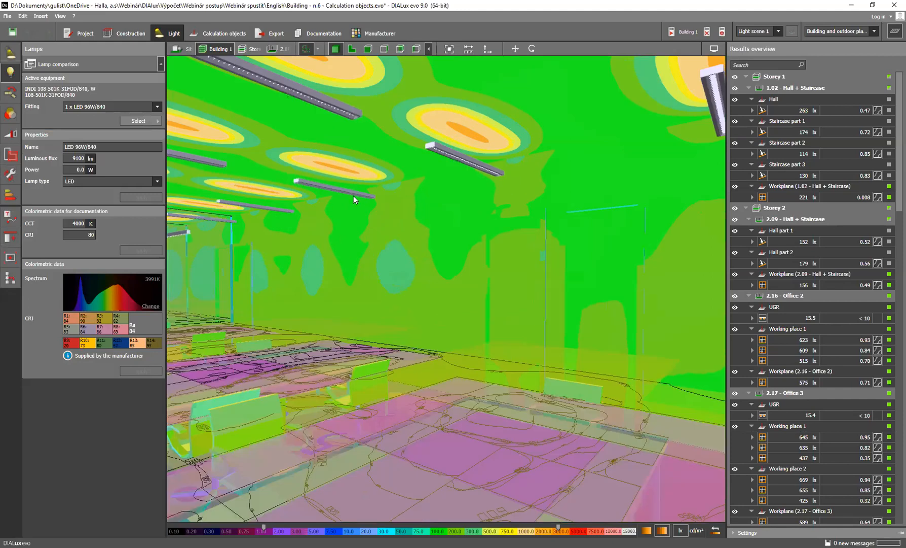
{"action": "left_click", "coordinate": [342, 190]}
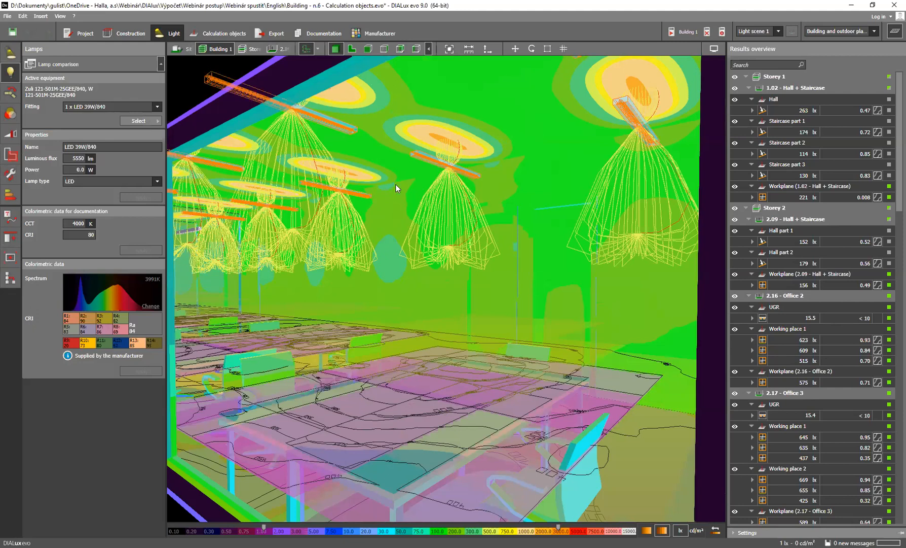
{"action": "mouse_move", "coordinate": [375, 219]}
{"action": "left_mouse_down"}
{"action": "mouse_move", "coordinate": [391, 216]}
{"action": "mouse_move", "coordinate": [395, 205]}
{"action": "mouse_move", "coordinate": [379, 203]}
{"action": "mouse_move", "coordinate": [364, 216]}
{"action": "left_mouse_up"}
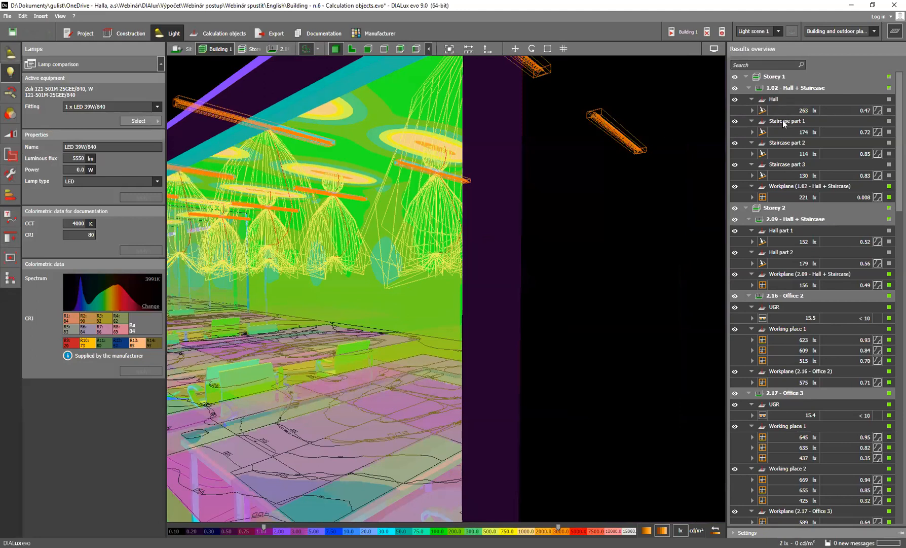
Hide the results overview and switch off the false colour display
{"action": "left_click", "coordinate": [894, 32]}
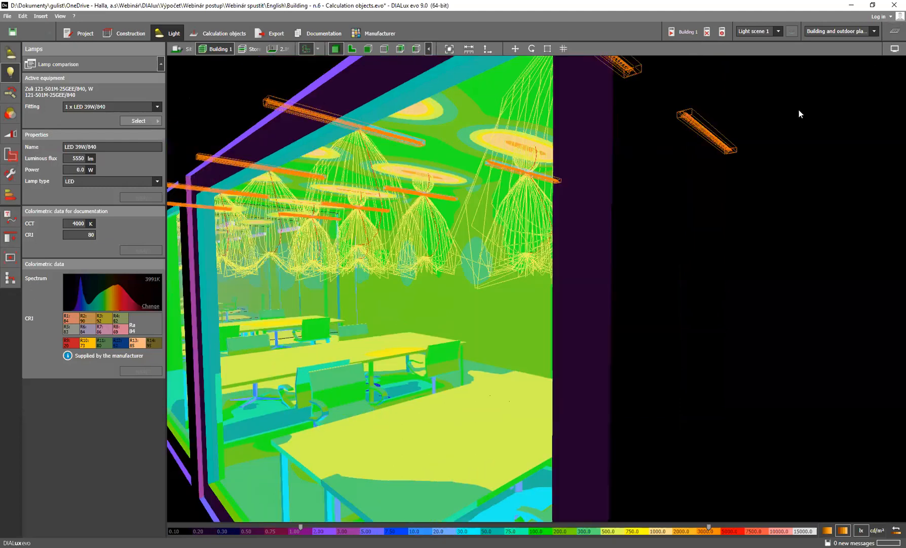
{"action": "scroll", "coordinate": [360, 366], "scroll_direction": "down", "scroll_amount": 2}
{"action": "scroll", "coordinate": [364, 369], "scroll_direction": "up", "scroll_amount": 1}
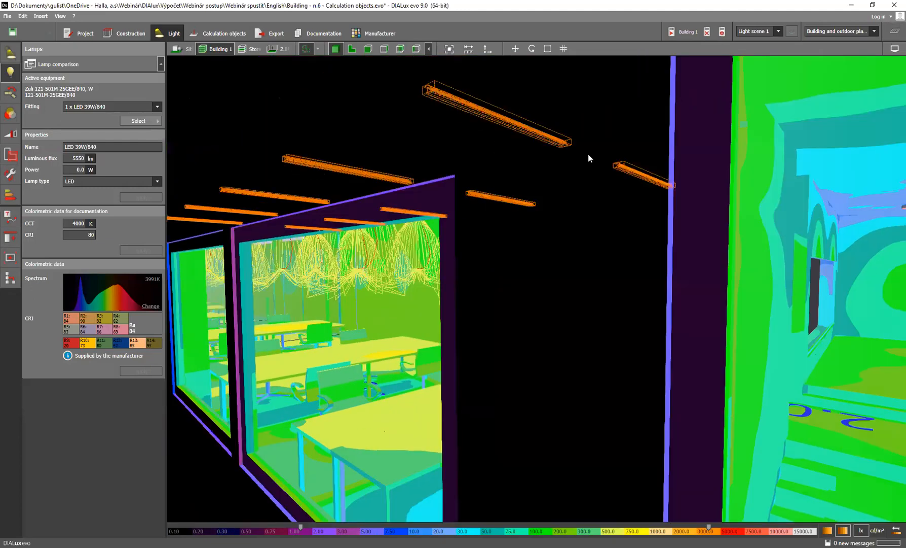
{"action": "left_click", "coordinate": [894, 51]}
{"action": "left_click", "coordinate": [843, 63]}
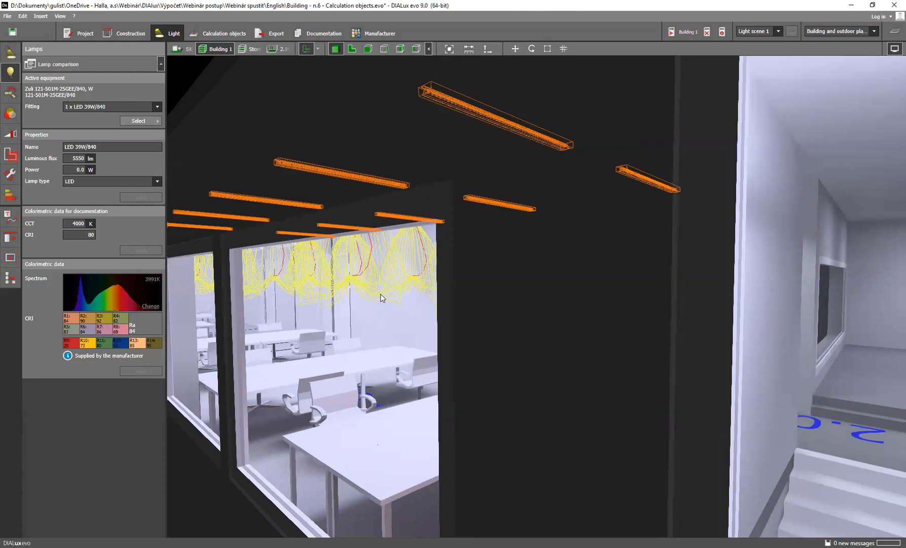
View the rendered interior of the furnished offices and deselect the Zuli luminaires
{"action": "right_click_drag", "start_coordinate": [375, 320], "coordinate": [497, 303]}
{"action": "scroll", "coordinate": [510, 300], "scroll_direction": "down", "scroll_amount": 2}
{"action": "scroll", "coordinate": [510, 300], "scroll_direction": "up", "scroll_amount": 1}
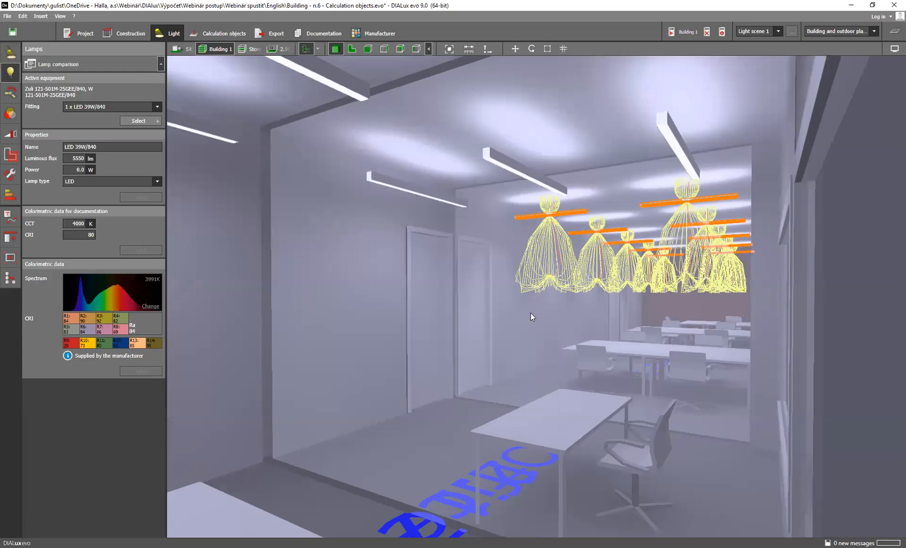
{"action": "left_click", "coordinate": [353, 163]}
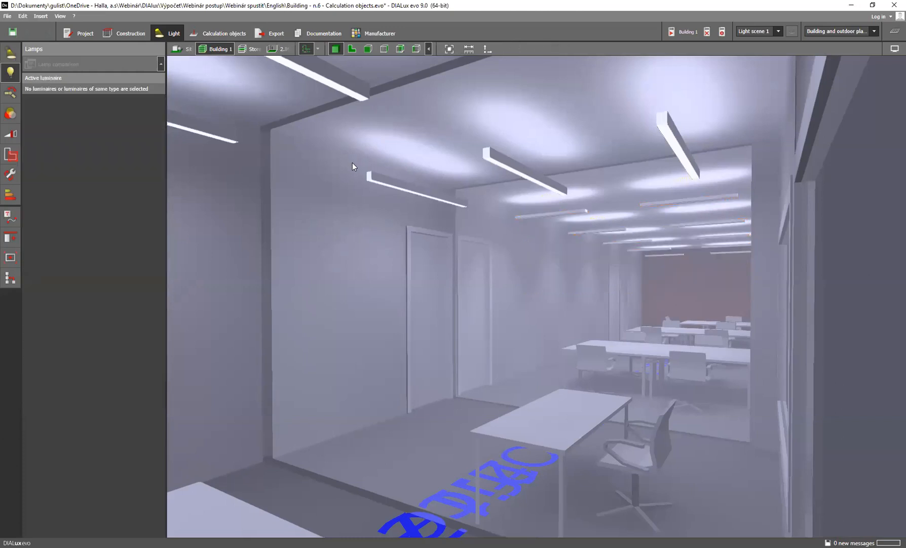
Switch to export mode, display room 2.15 - Office 1 on its own and frame its furnished, lit interior
{"action": "left_click", "coordinate": [276, 34]}
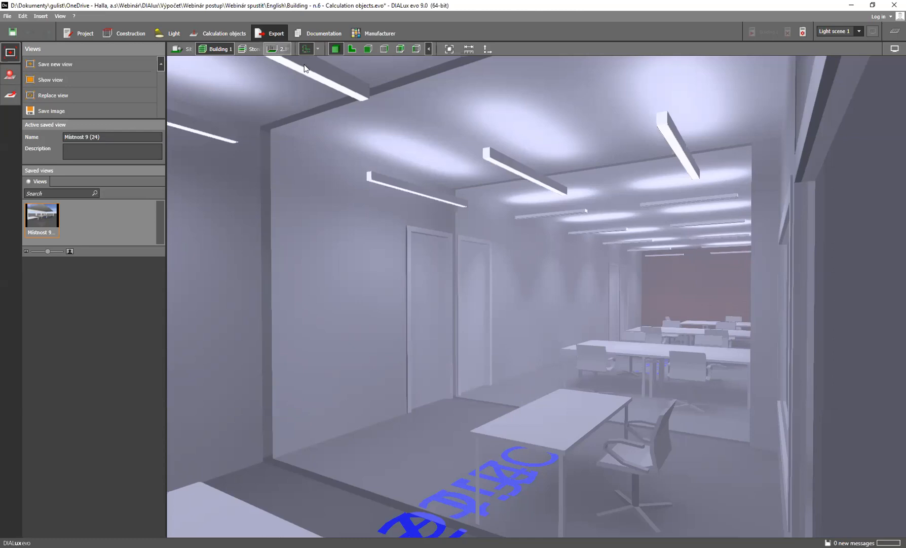
{"action": "scroll", "coordinate": [523, 243], "scroll_direction": "down", "scroll_amount": 2}
{"action": "scroll", "coordinate": [523, 243], "scroll_direction": "down", "scroll_amount": 4}
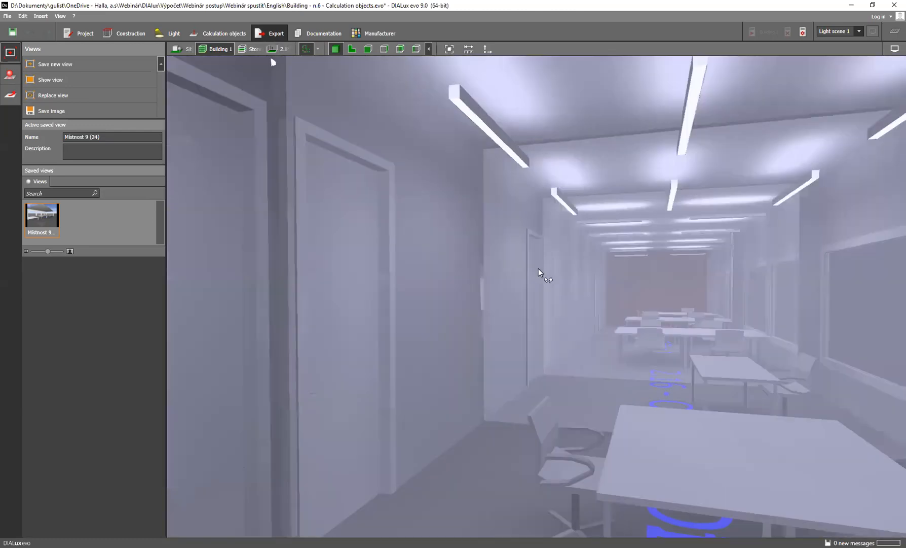
{"action": "scroll", "coordinate": [522, 274], "scroll_direction": "down", "scroll_amount": 1}
{"action": "scroll", "coordinate": [509, 268], "scroll_direction": "up", "scroll_amount": 4}
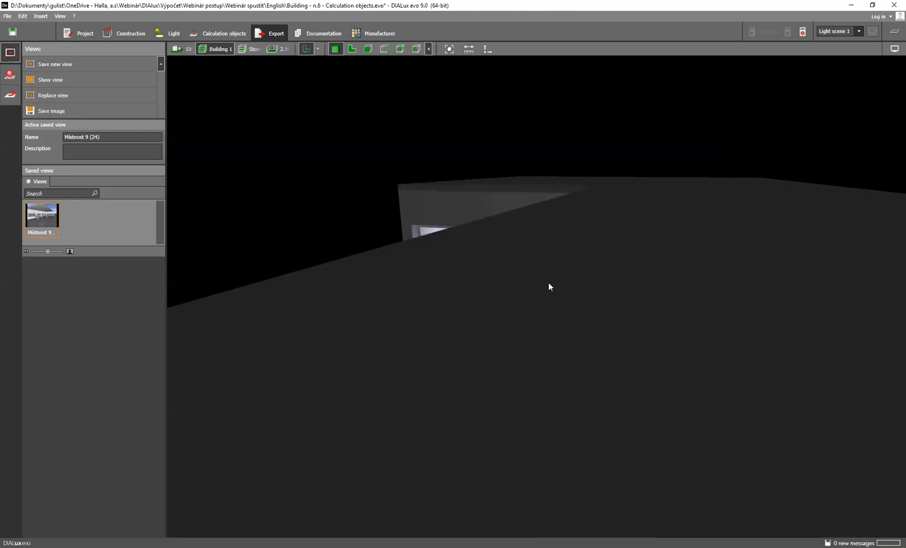
{"action": "scroll", "coordinate": [610, 282], "scroll_direction": "down", "scroll_amount": 1}
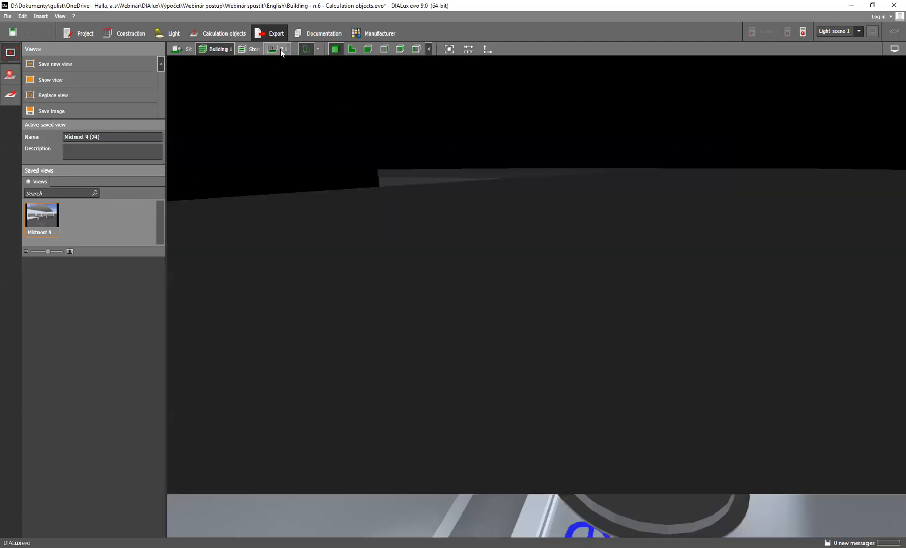
{"action": "left_click", "coordinate": [329, 47]}
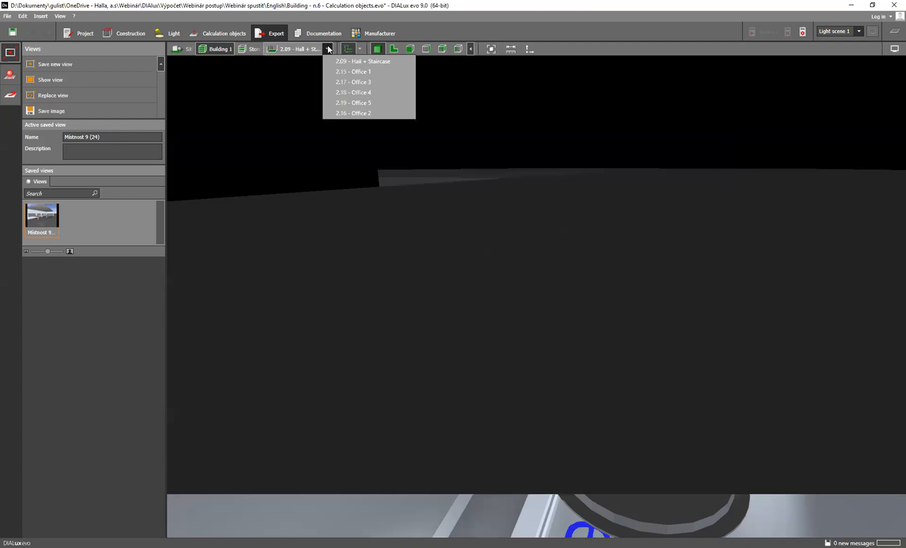
{"action": "left_click", "coordinate": [357, 71]}
{"action": "right_click_drag", "start_coordinate": [447, 387], "coordinate": [476, 327]}
{"action": "scroll", "coordinate": [469, 357], "scroll_direction": "up", "scroll_amount": 3}
{"action": "middle_click_drag", "start_coordinate": [476, 327], "coordinate": [508, 342]}
{"action": "scroll", "coordinate": [507, 339], "scroll_direction": "down", "scroll_amount": 3}
{"action": "right_click_drag", "start_coordinate": [505, 339], "coordinate": [594, 319]}
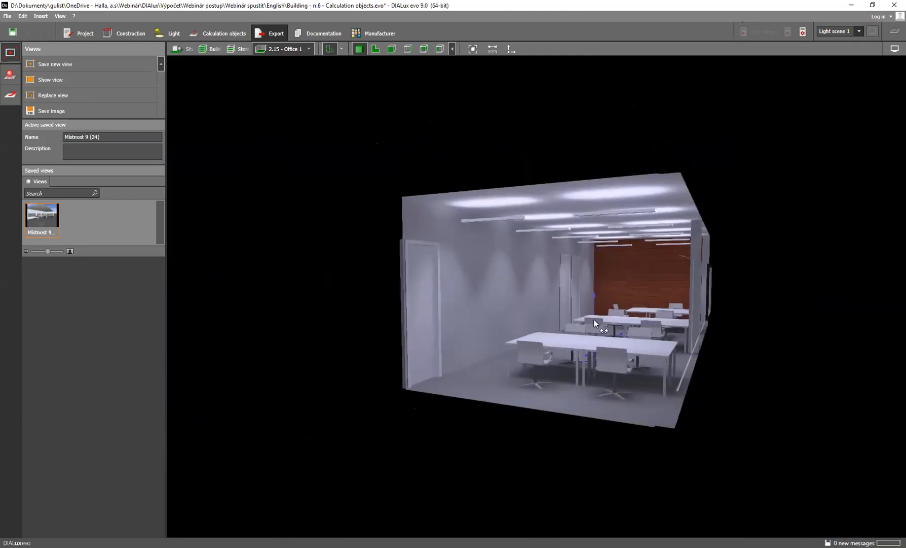
{"action": "scroll", "coordinate": [601, 319], "scroll_direction": "up", "scroll_amount": 5}
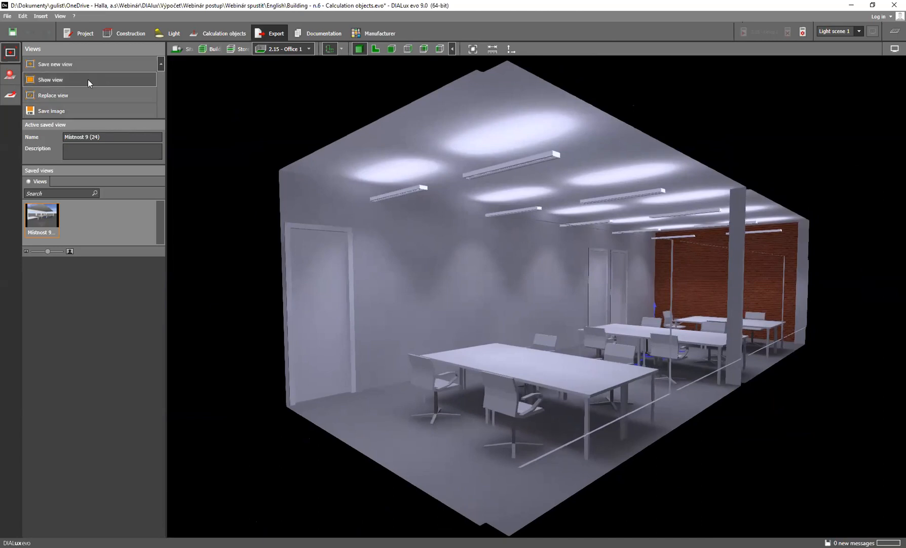
Save the framed Office 1 interior as a new view and open its name for editing
{"action": "left_click", "coordinate": [76, 64]}
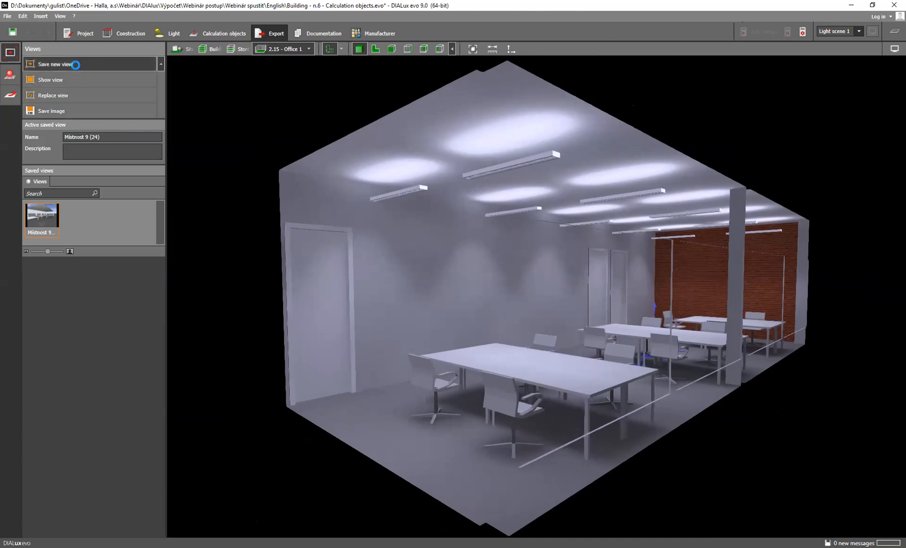
{"action": "left_click", "coordinate": [122, 136]}
{"action": "triple_click", "coordinate": [114, 137]}
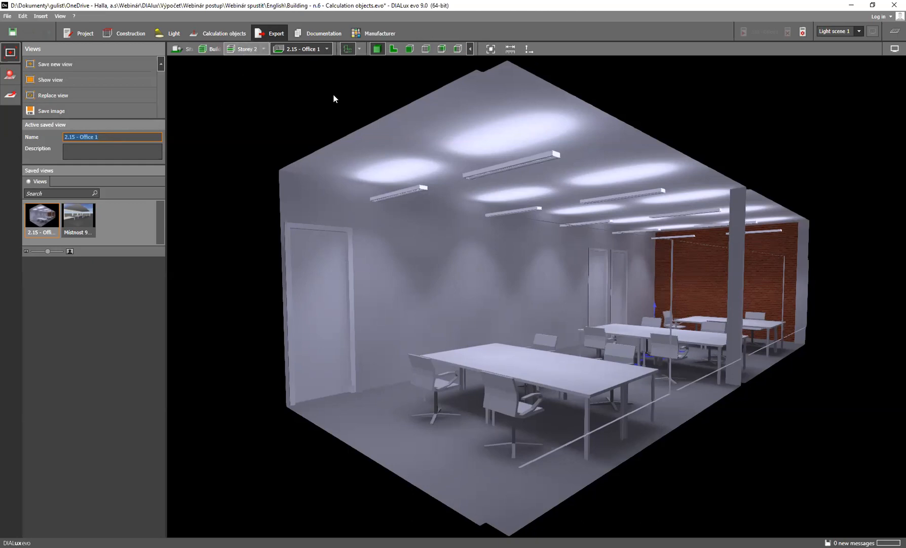
Display Storey 2 and hide the HALLA_2NP plan underlay
{"action": "left_click", "coordinate": [248, 48]}
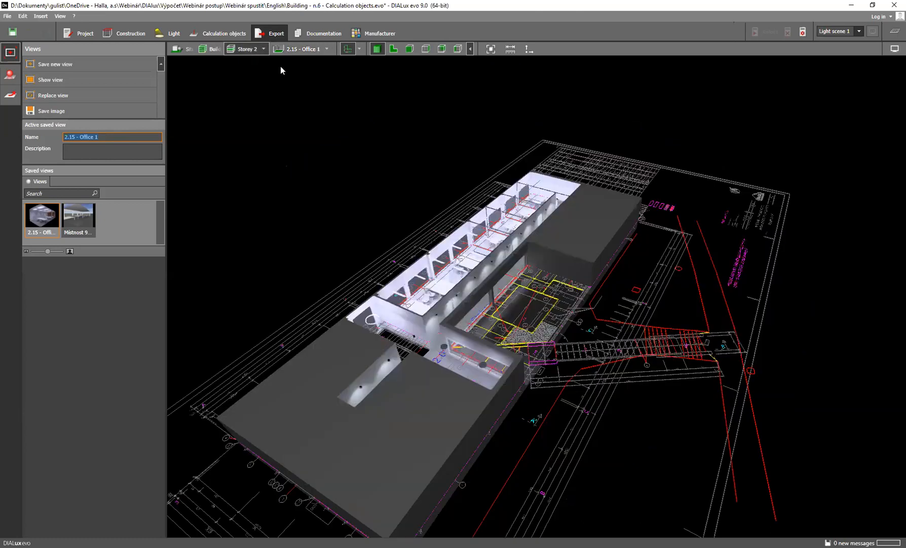
{"action": "scroll", "coordinate": [464, 314], "scroll_direction": "up", "scroll_amount": 3}
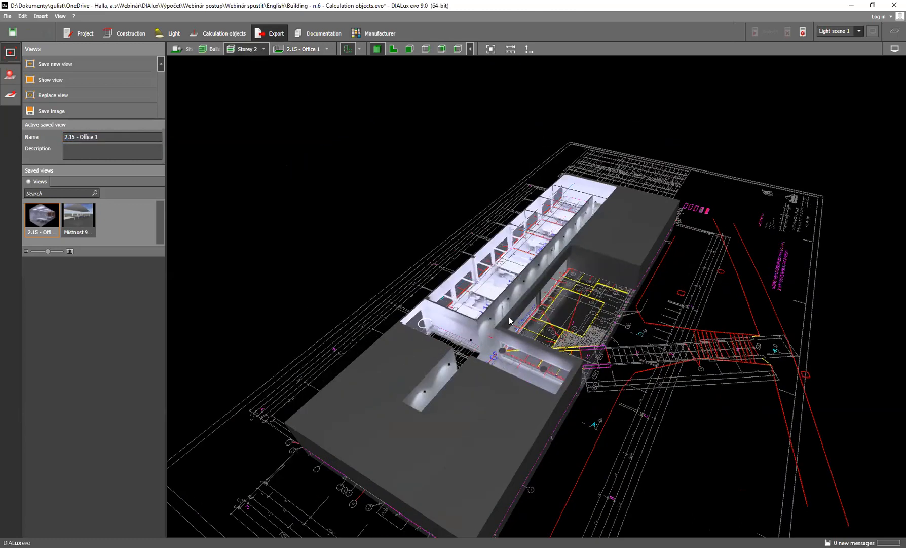
{"action": "scroll", "coordinate": [477, 337], "scroll_direction": "up", "scroll_amount": 3}
{"action": "right_click_drag", "start_coordinate": [480, 338], "coordinate": [448, 346]}
{"action": "middle_click_drag", "start_coordinate": [448, 346], "coordinate": [485, 358]}
{"action": "scroll", "coordinate": [486, 358], "scroll_direction": "down", "scroll_amount": 2}
{"action": "scroll", "coordinate": [484, 358], "scroll_direction": "up", "scroll_amount": 1}
{"action": "scroll", "coordinate": [483, 357], "scroll_direction": "up", "scroll_amount": 1}
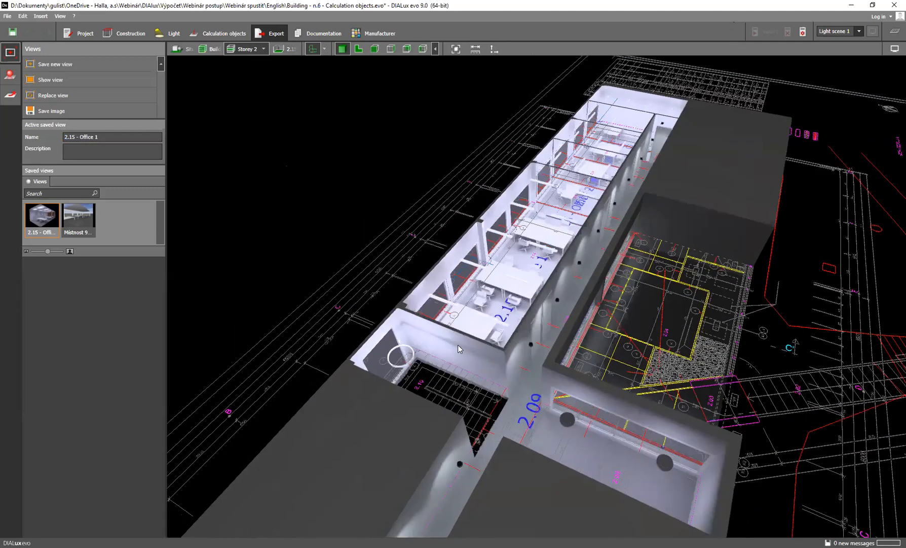
{"action": "scroll", "coordinate": [457, 344], "scroll_direction": "down", "scroll_amount": 1}
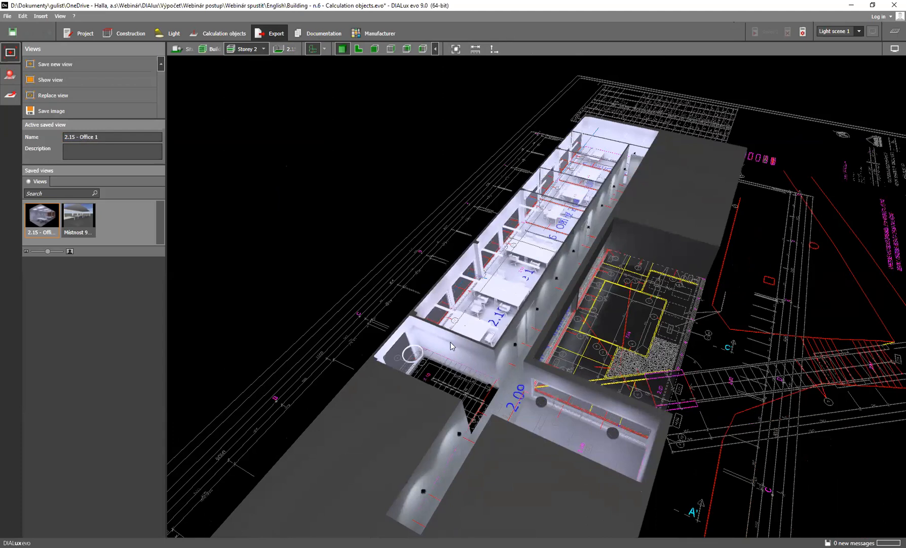
{"action": "left_click", "coordinate": [324, 49]}
{"action": "left_click", "coordinate": [336, 73]}
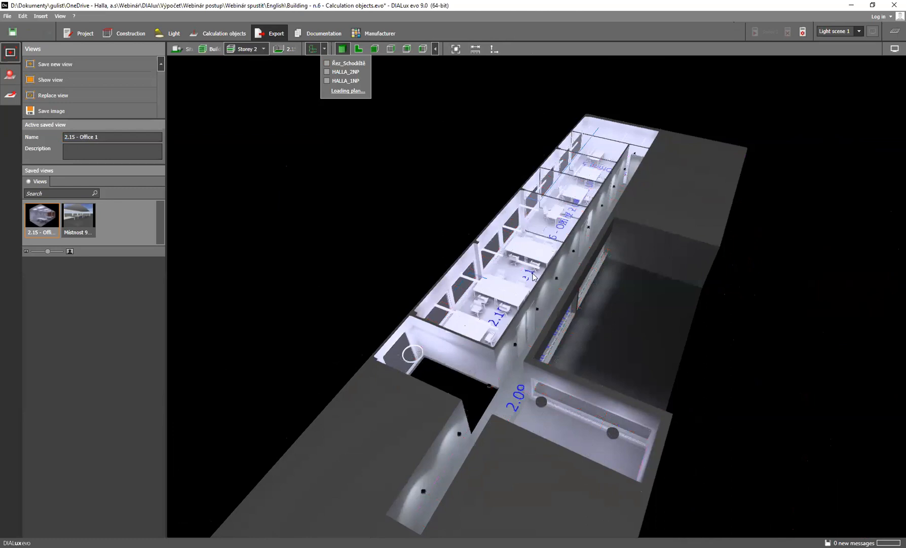
{"action": "left_click", "coordinate": [586, 336]}
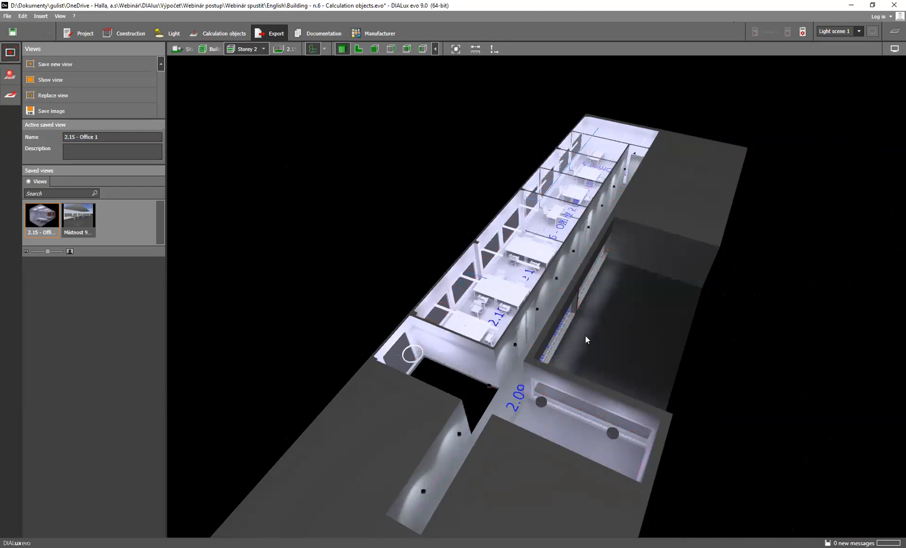
Save a new view of Storey 2 from the office window side and name it Storey 2
{"action": "left_click_drag", "start_coordinate": [574, 337], "coordinate": [688, 268]}
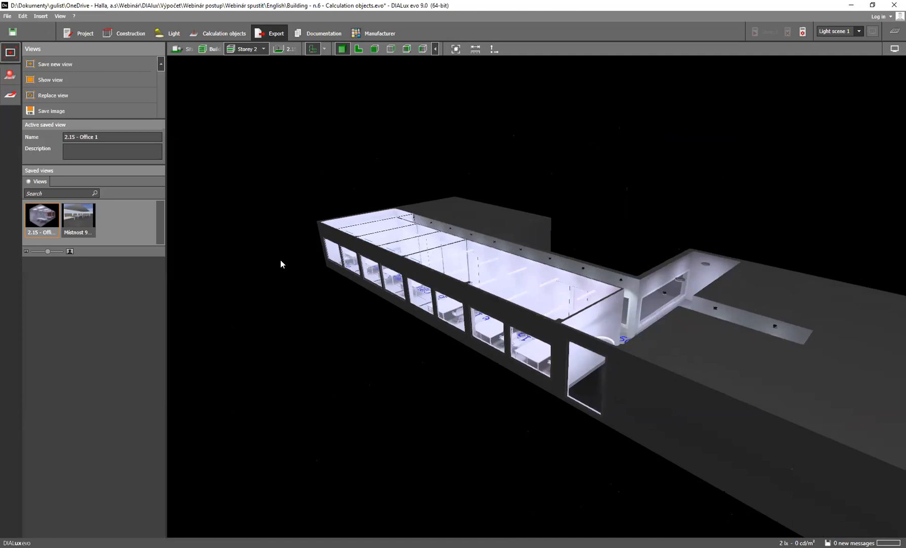
{"action": "left_click", "coordinate": [71, 62]}
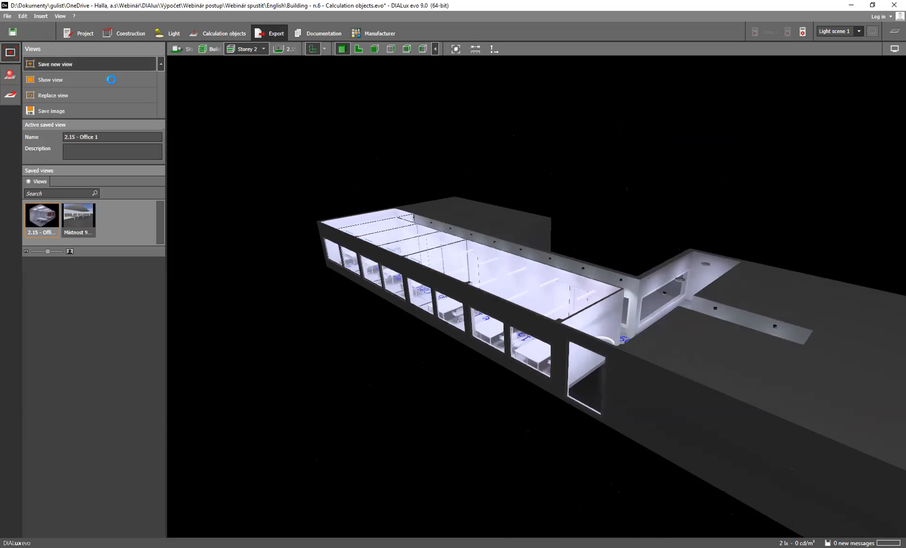
{"action": "left_click", "coordinate": [120, 136]}
{"action": "key", "text": "BackSpace"}
{"action": "key", "text": "BackSpace"}
{"action": "key", "text": "BackSpace"}
{"action": "key", "text": "BackSpace"}
{"action": "key", "text": "Return"}
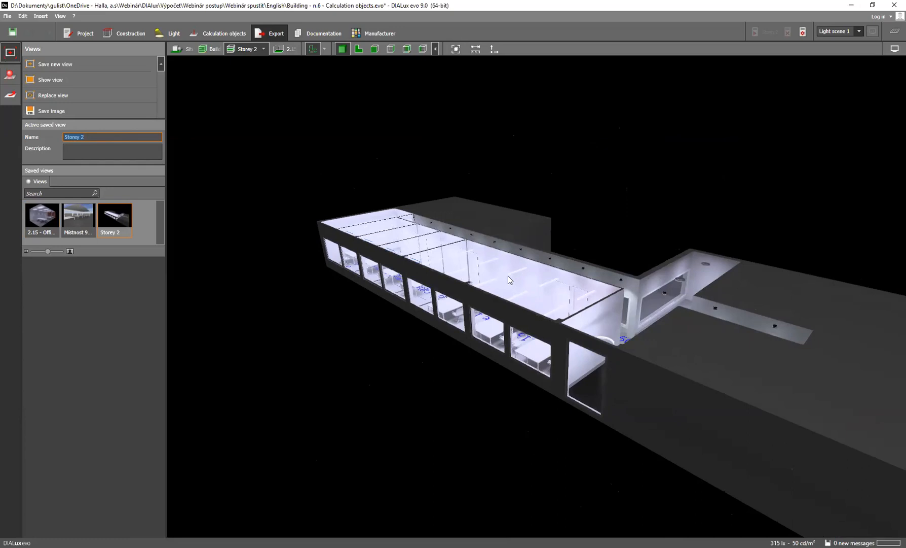
Export the Storey 2 plan to the new file Building - n.6 - Calculation objects, using AutoCAD version 2010 and metres
{"action": "left_click", "coordinate": [11, 96]}
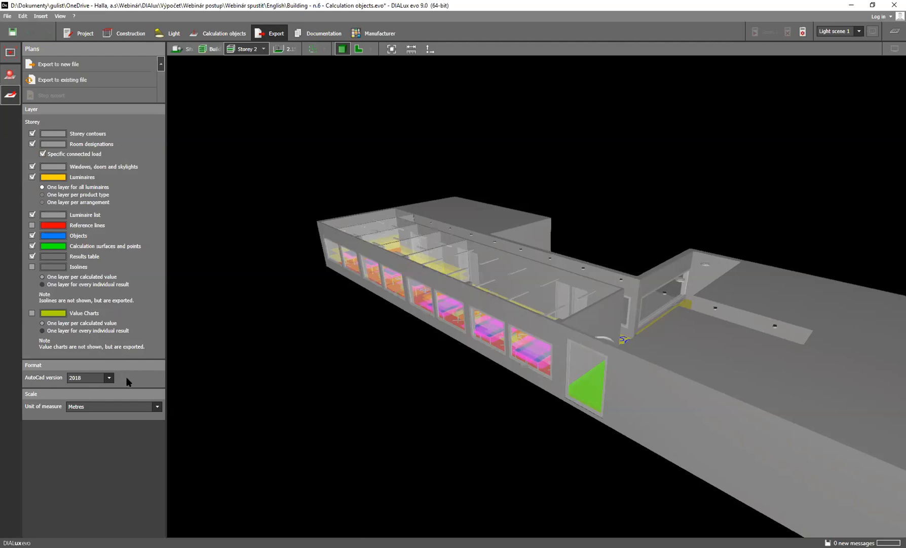
{"action": "left_click", "coordinate": [110, 378]}
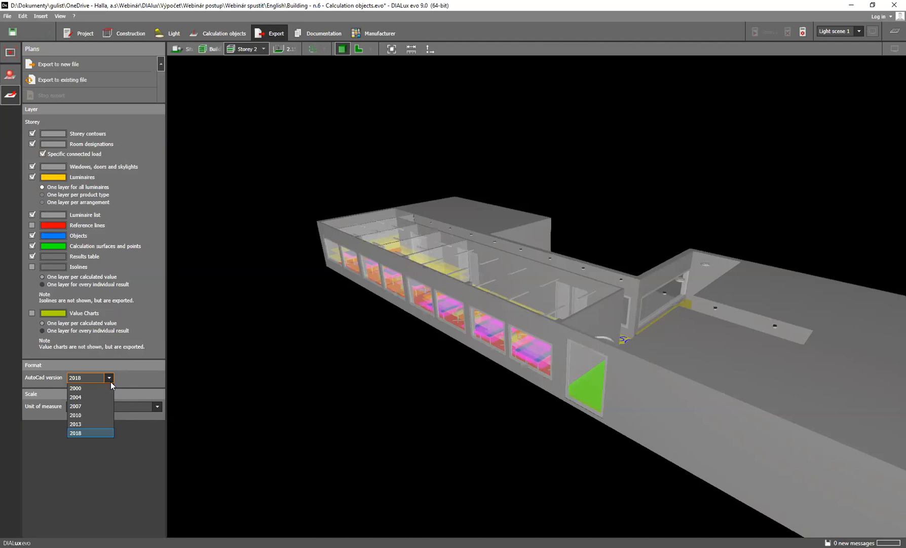
{"action": "left_click", "coordinate": [94, 415]}
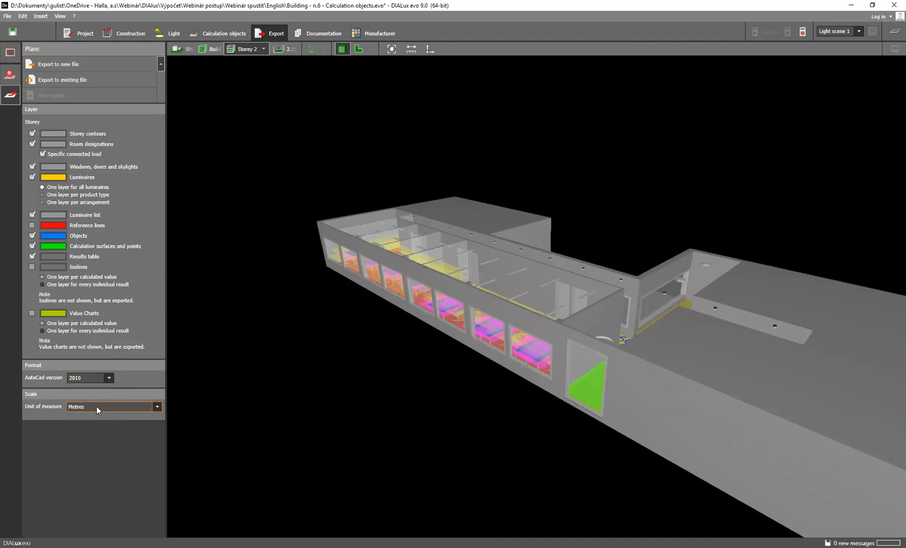
{"action": "left_click", "coordinate": [96, 405]}
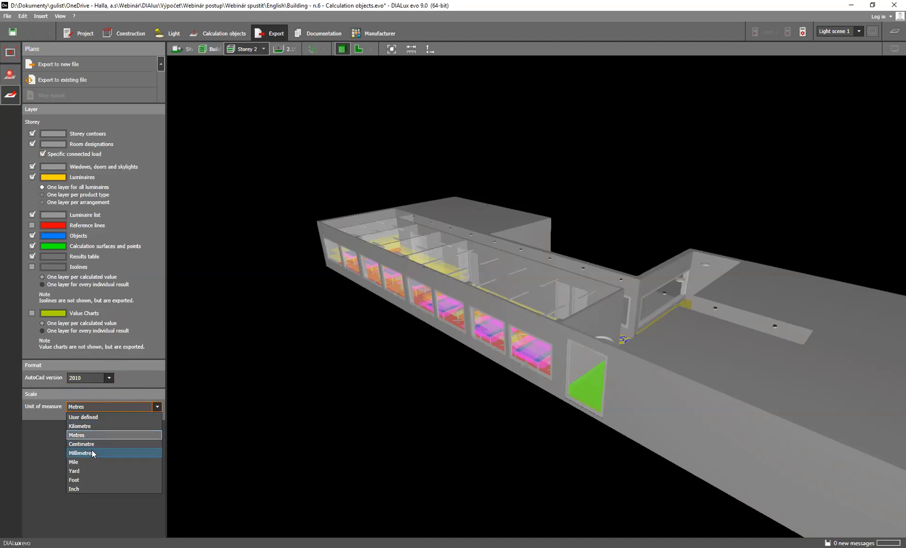
{"action": "left_click", "coordinate": [93, 434]}
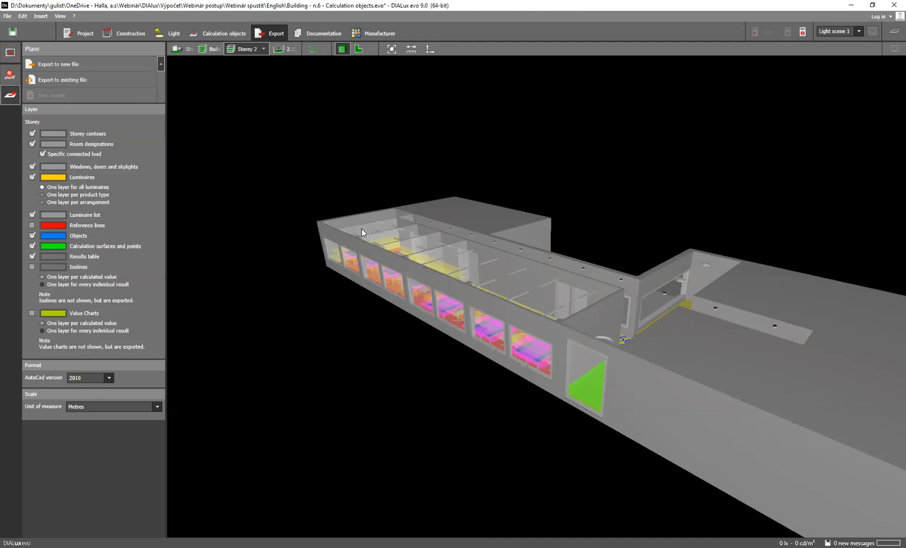
{"action": "left_click", "coordinate": [84, 63]}
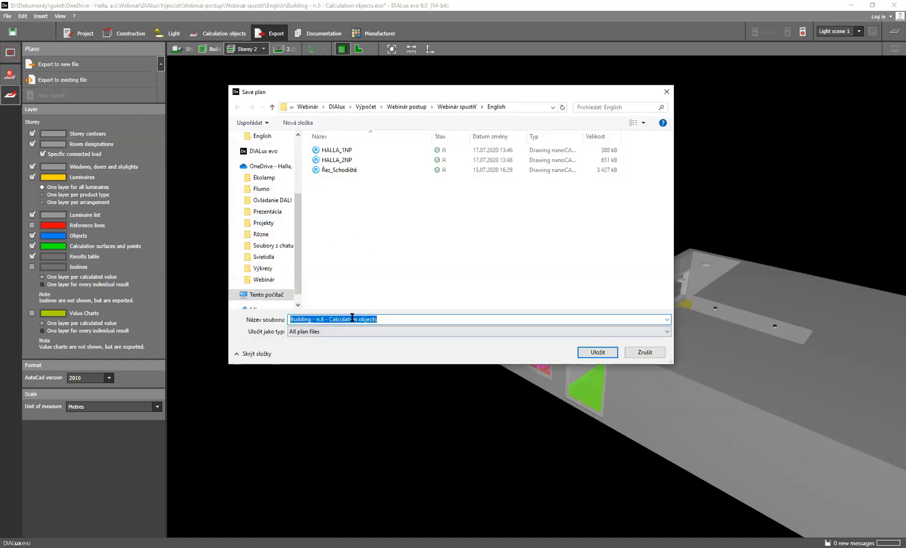
{"action": "left_click", "coordinate": [596, 352]}
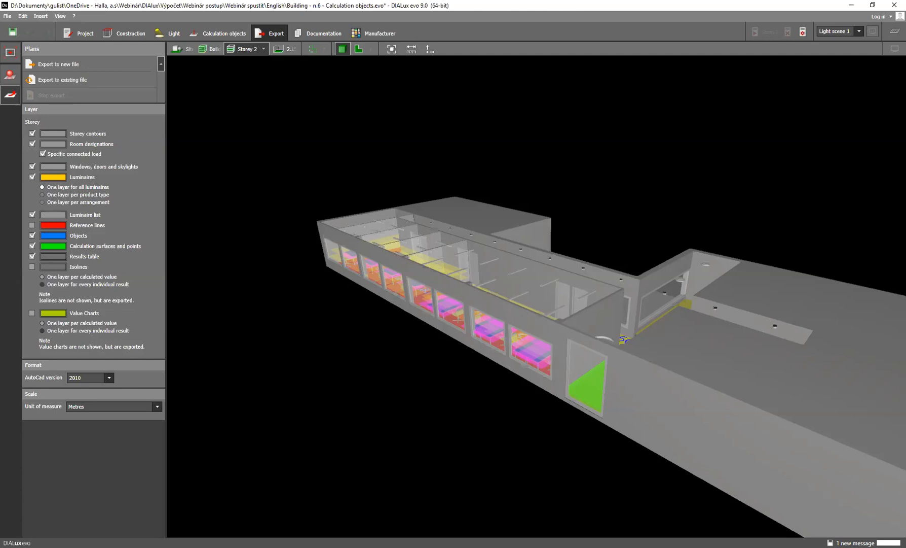
Add the Flumo-S.jpg image to the documentation's cover page and check the resulting page
{"action": "left_click", "coordinate": [322, 33]}
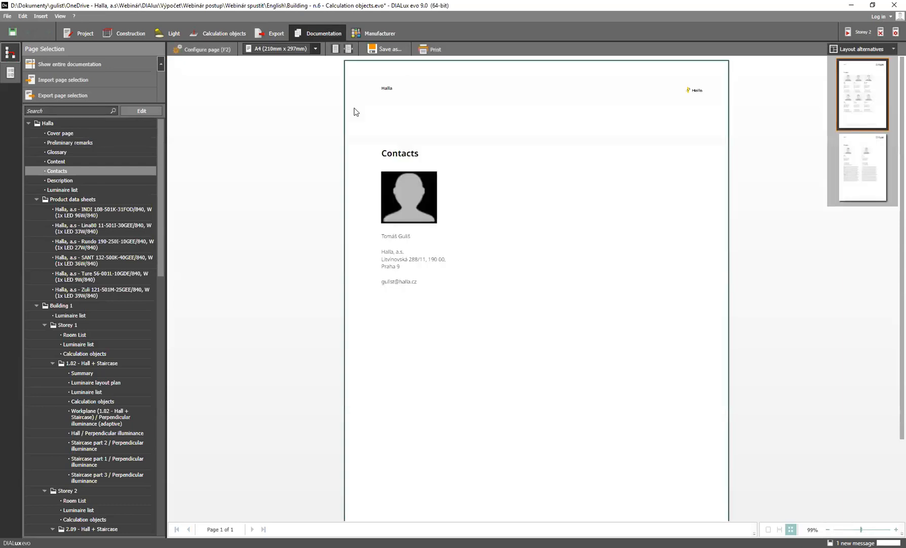
{"action": "left_click", "coordinate": [100, 134]}
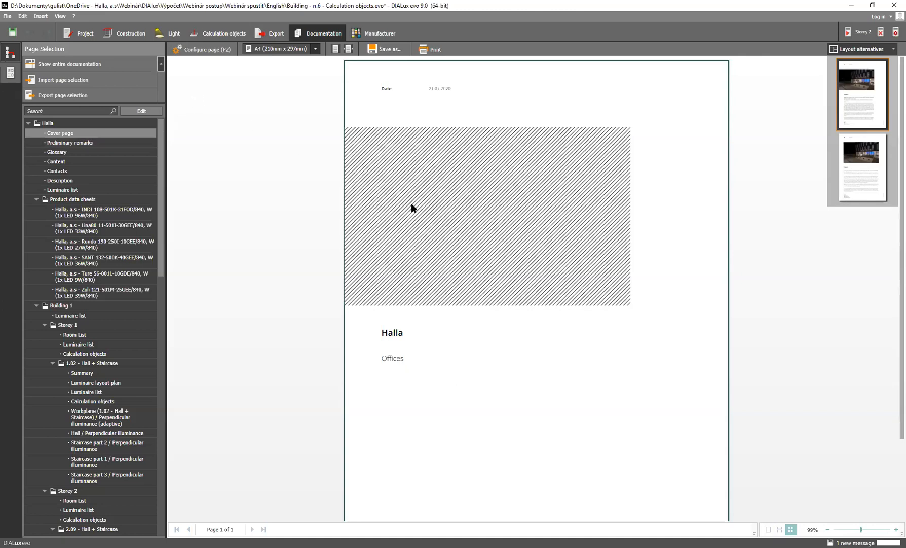
{"action": "left_click", "coordinate": [199, 49]}
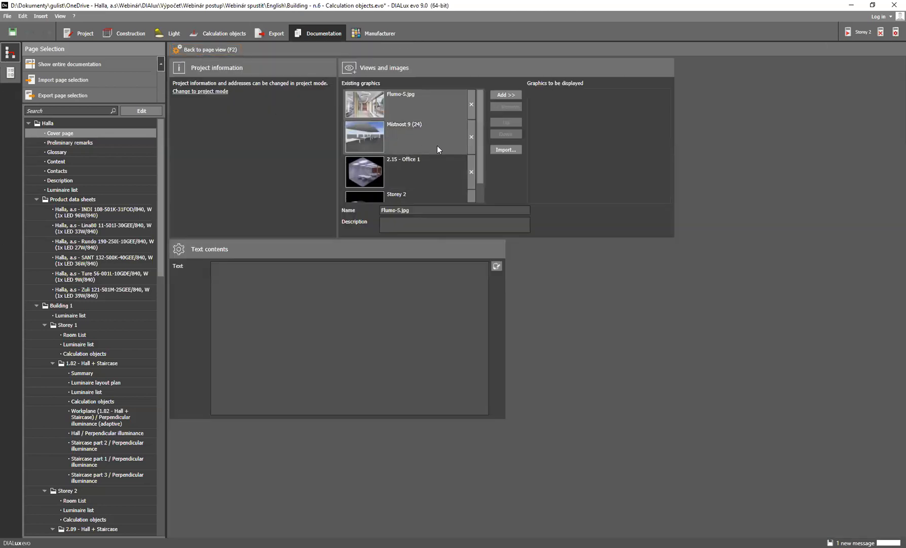
{"action": "left_click", "coordinate": [372, 106]}
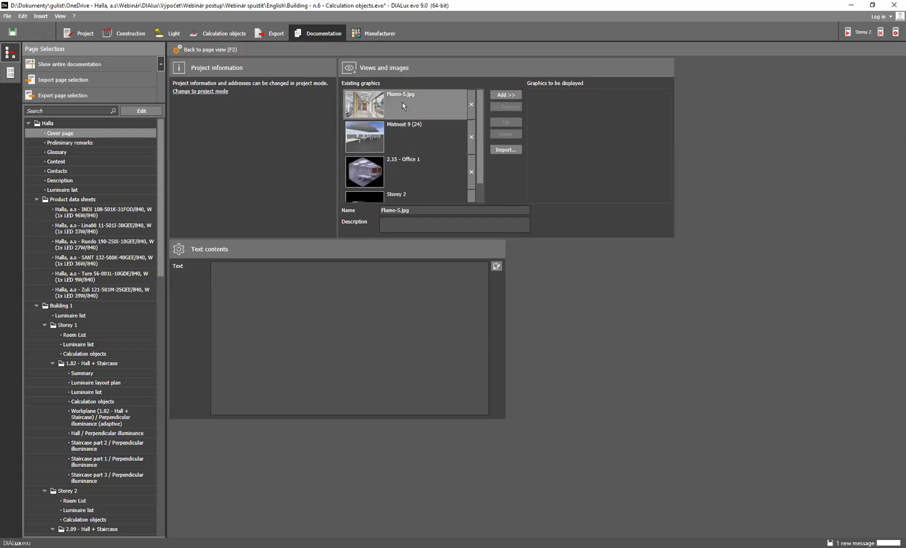
{"action": "left_click_drag", "start_coordinate": [454, 109], "coordinate": [587, 114]}
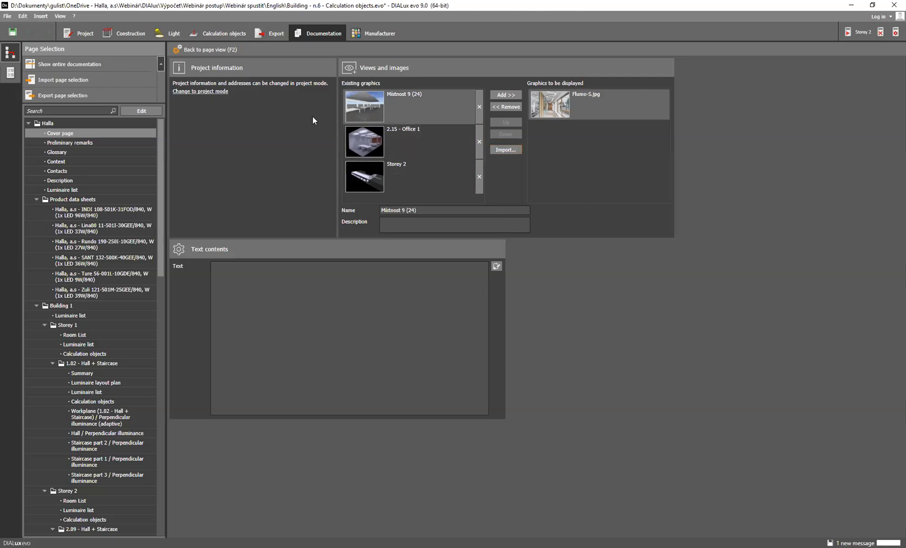
{"action": "left_click", "coordinate": [211, 49]}
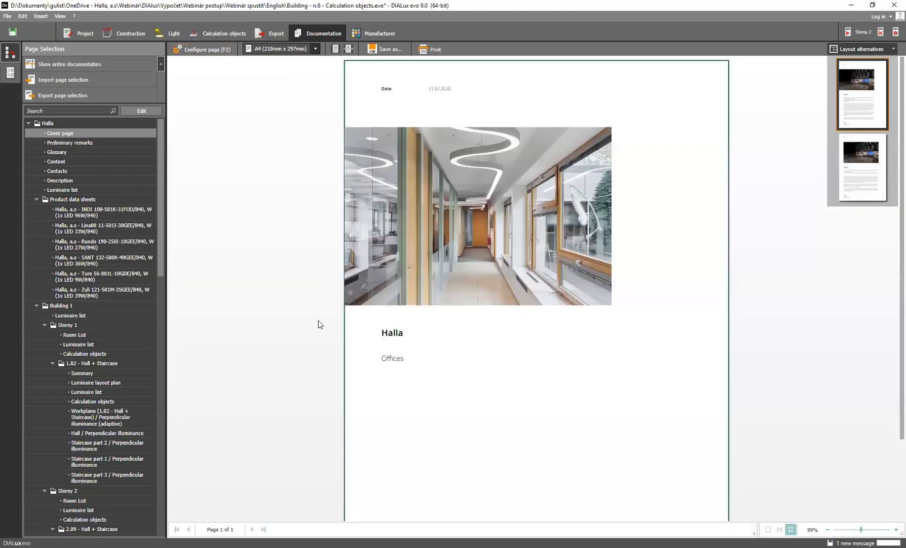
{"action": "scroll", "coordinate": [405, 213], "scroll_direction": "down", "scroll_amount": 2}
{"action": "scroll", "coordinate": [401, 227], "scroll_direction": "up", "scroll_amount": 2}
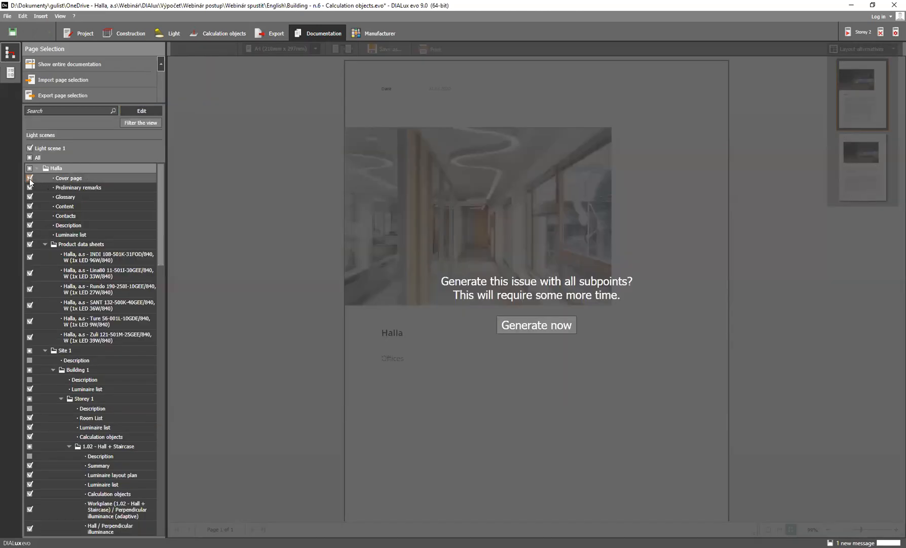
Exclude all product data sheets and the glossary from the documentation's page selection
{"action": "left_click", "coordinate": [29, 244]}
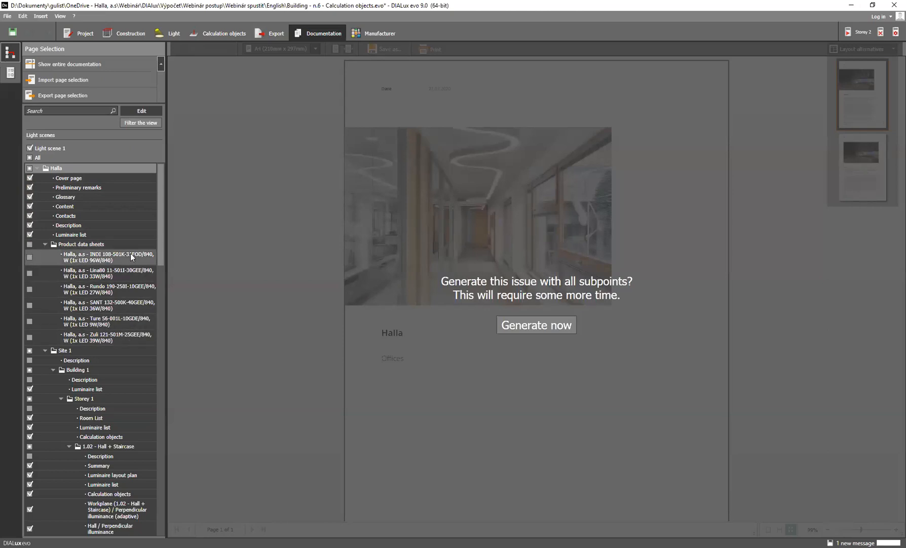
{"action": "left_click", "coordinate": [30, 196]}
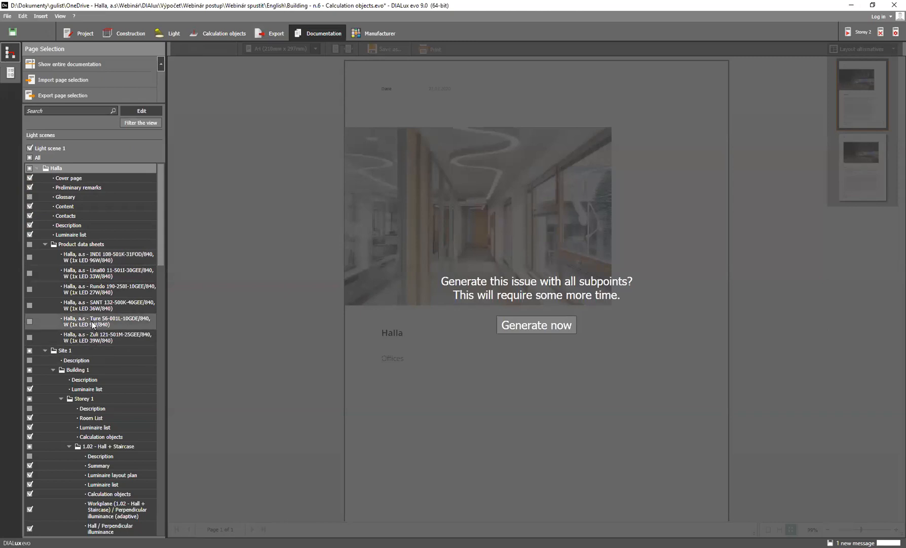
{"action": "scroll", "coordinate": [100, 330], "scroll_direction": "down", "scroll_amount": 1}
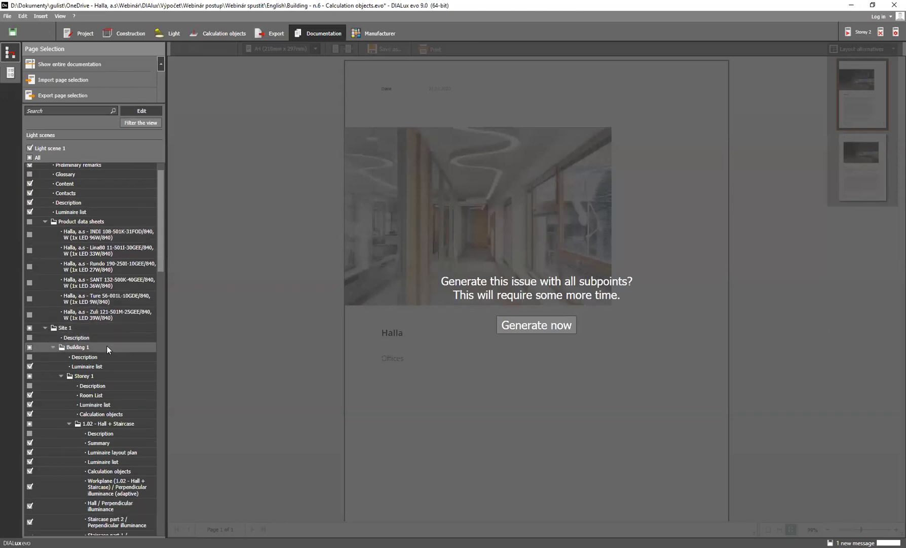
{"action": "scroll", "coordinate": [107, 346], "scroll_direction": "down", "scroll_amount": 2}
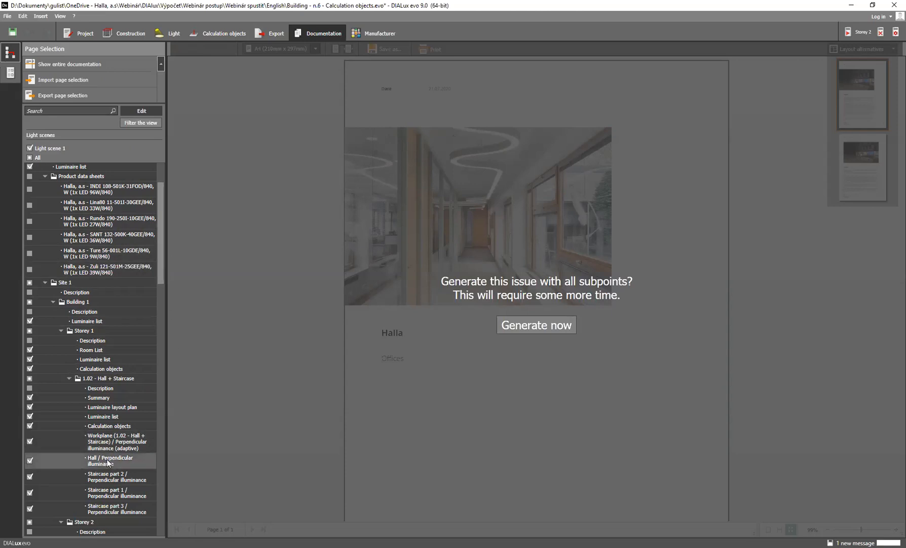
Generate the Calculation objects pages for room 2.15 - Office 1 on Storey 2
{"action": "scroll", "coordinate": [107, 457], "scroll_direction": "down", "scroll_amount": 1}
{"action": "scroll", "coordinate": [108, 457], "scroll_direction": "down", "scroll_amount": 2}
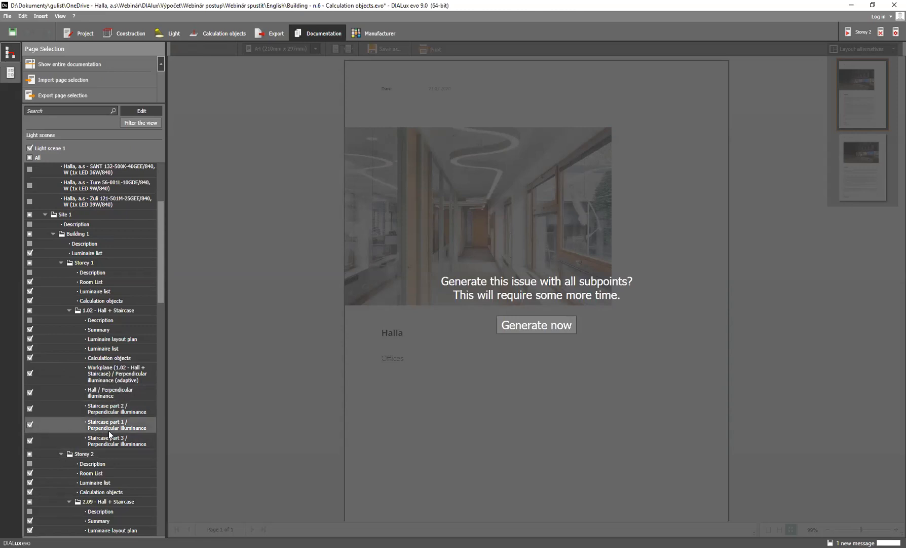
{"action": "scroll", "coordinate": [109, 411], "scroll_direction": "down", "scroll_amount": 4}
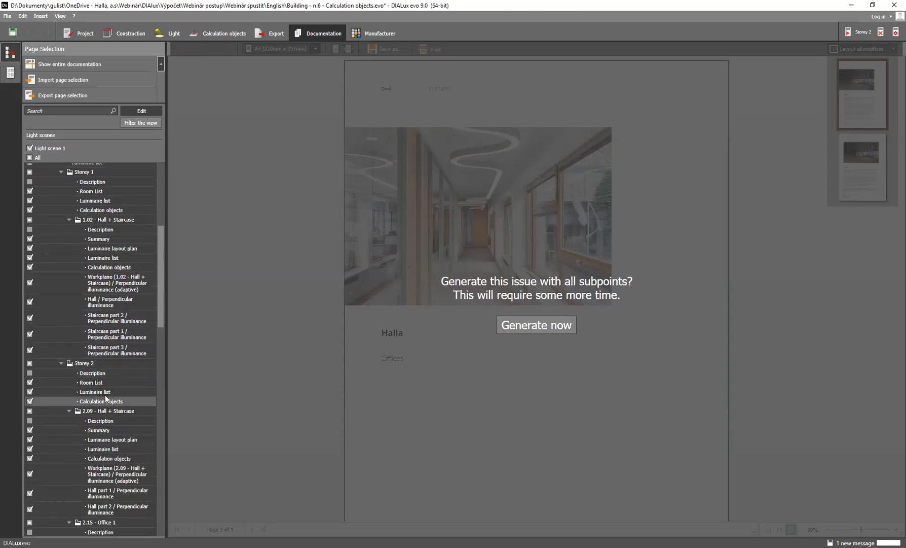
{"action": "scroll", "coordinate": [110, 410], "scroll_direction": "down", "scroll_amount": 2}
{"action": "scroll", "coordinate": [115, 412], "scroll_direction": "down", "scroll_amount": 2}
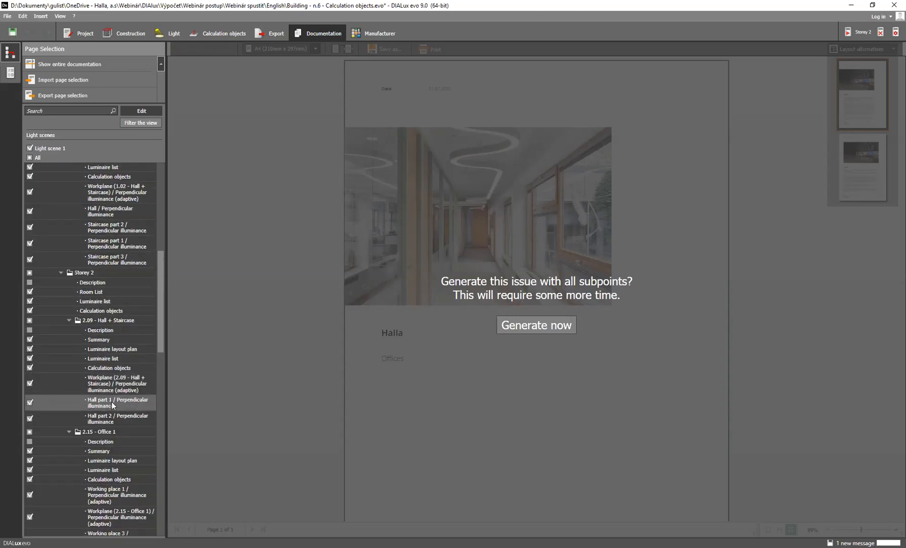
{"action": "scroll", "coordinate": [112, 415], "scroll_direction": "down", "scroll_amount": 1}
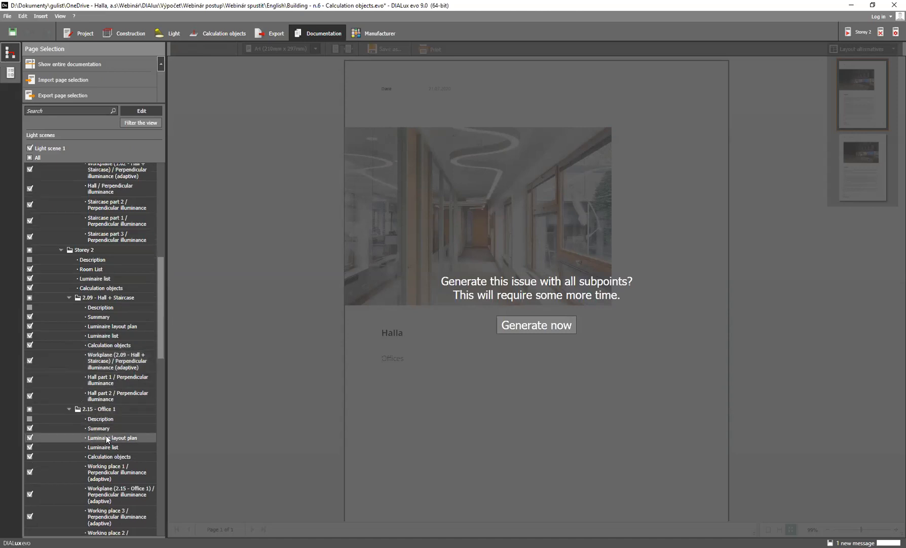
{"action": "scroll", "coordinate": [118, 409], "scroll_direction": "down", "scroll_amount": 3}
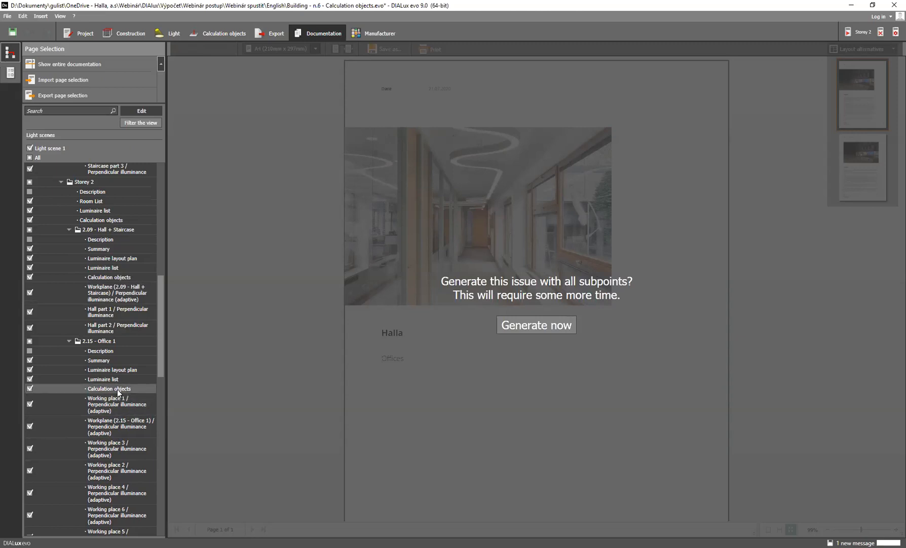
{"action": "left_click", "coordinate": [117, 388]}
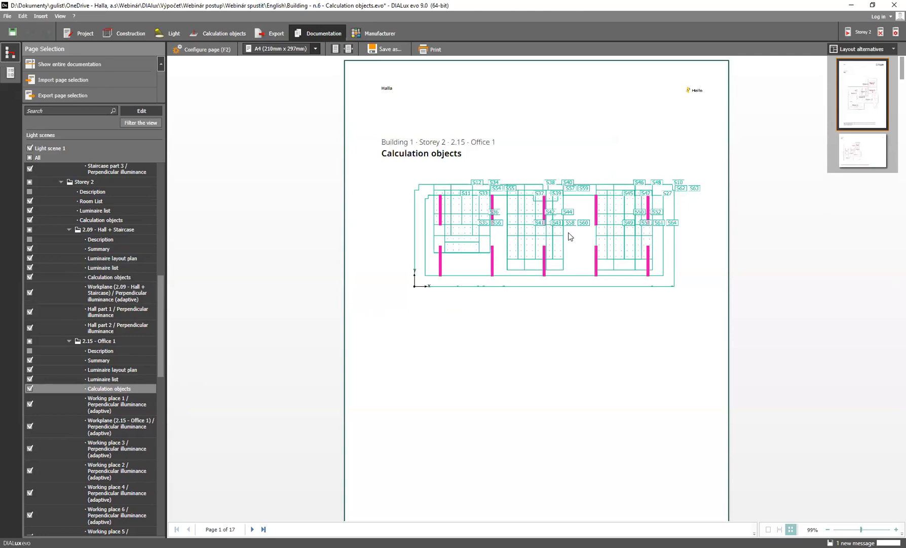
Review the work plane and visual task area results on Office 1's calculation objects pages, comparing them with their targets
{"action": "scroll", "coordinate": [555, 241], "scroll_direction": "down", "scroll_amount": 3}
{"action": "scroll", "coordinate": [555, 240], "scroll_direction": "down", "scroll_amount": 7}
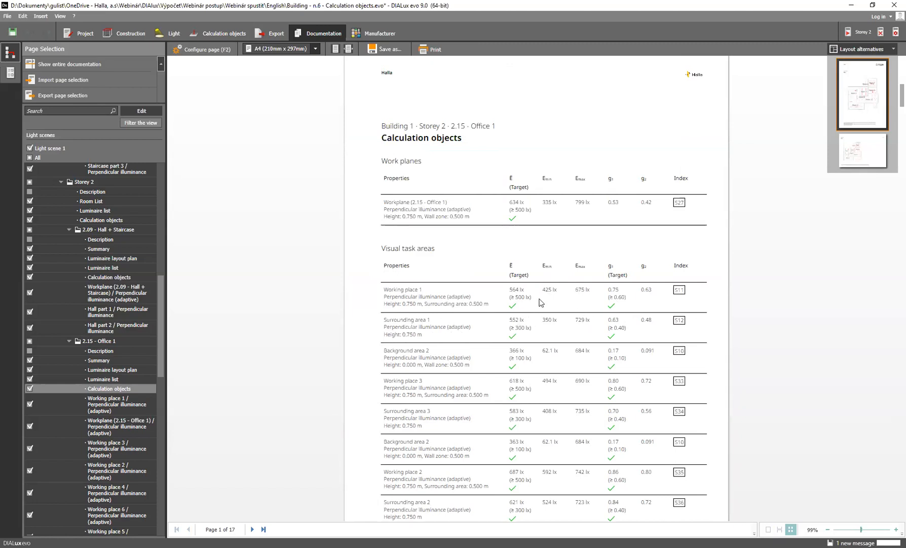
{"action": "scroll", "coordinate": [409, 255], "scroll_direction": "down", "scroll_amount": 1}
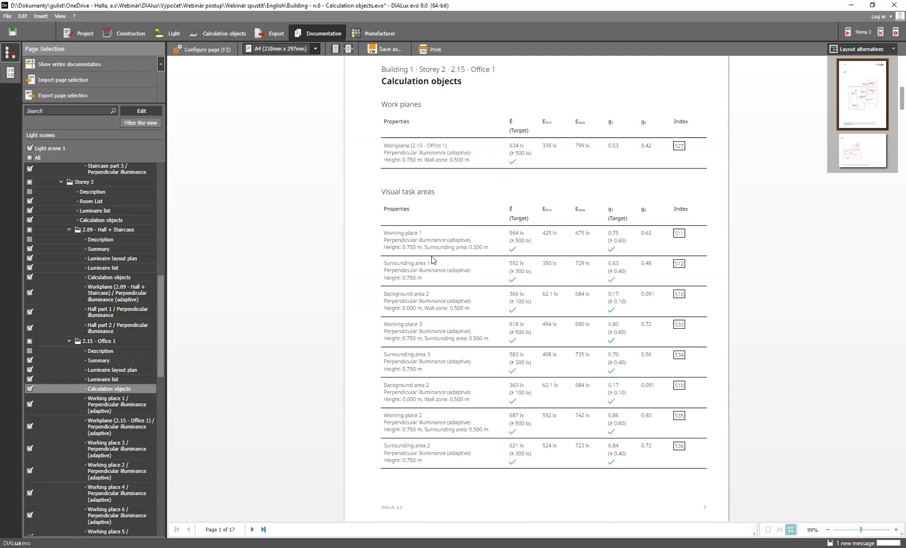
{"action": "scroll", "coordinate": [439, 253], "scroll_direction": "down", "scroll_amount": 3}
{"action": "scroll", "coordinate": [440, 260], "scroll_direction": "down", "scroll_amount": 15}
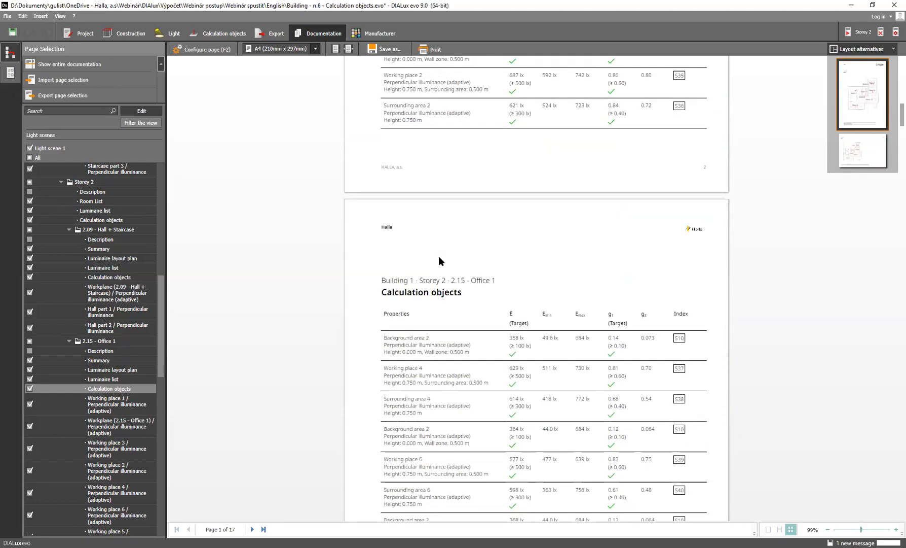
{"action": "scroll", "coordinate": [440, 260], "scroll_direction": "down", "scroll_amount": 20}
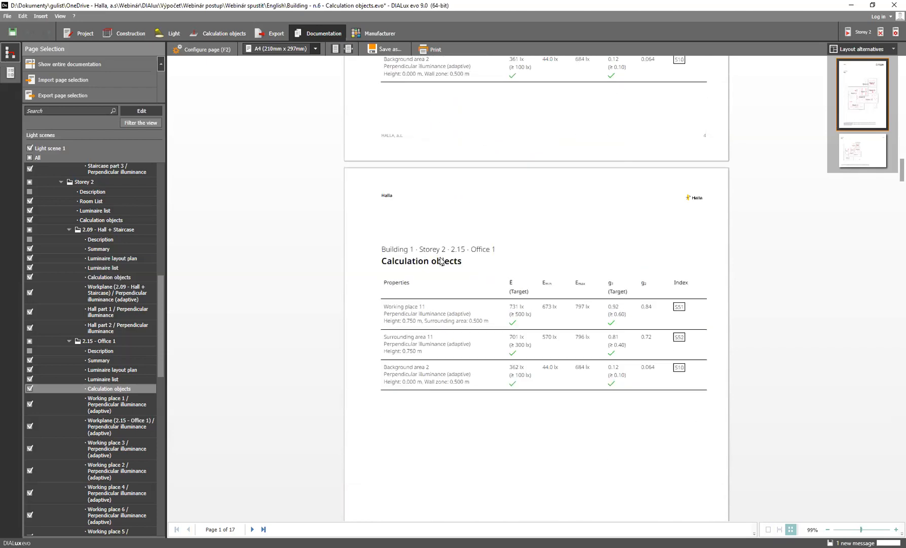
Look through the UGR glare pages for the individual working places in Office 1
{"action": "scroll", "coordinate": [440, 260], "scroll_direction": "down", "scroll_amount": 2}
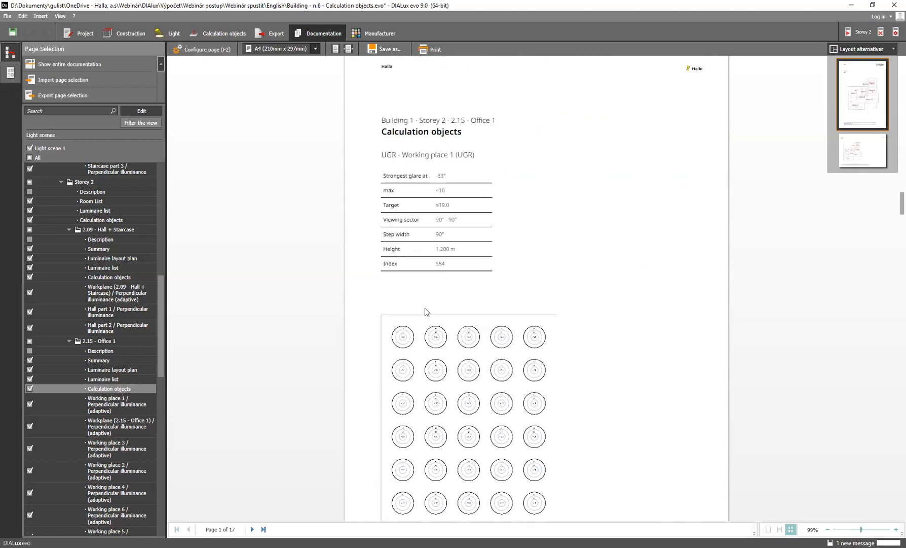
{"action": "scroll", "coordinate": [470, 388], "scroll_direction": "down", "scroll_amount": 1}
{"action": "scroll", "coordinate": [470, 388], "scroll_direction": "down", "scroll_amount": 10}
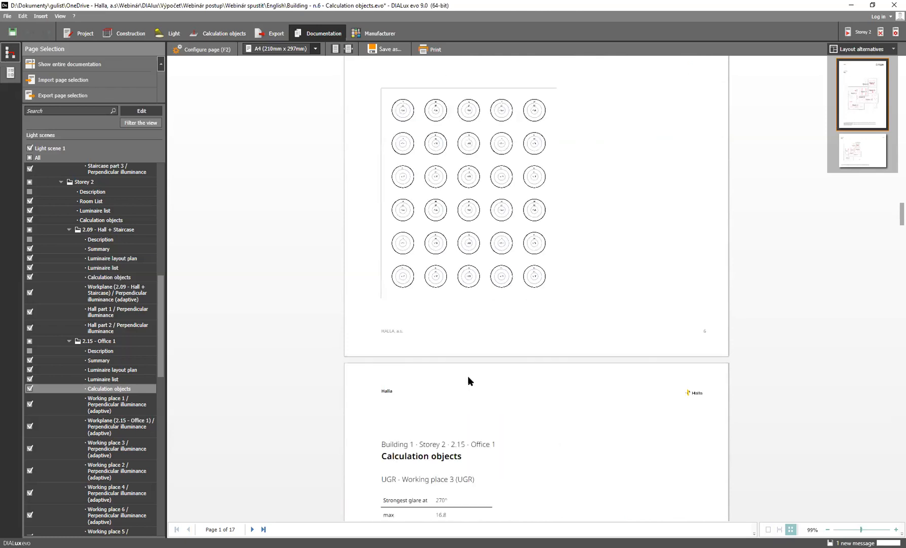
{"action": "scroll", "coordinate": [471, 362], "scroll_direction": "up", "scroll_amount": 1}
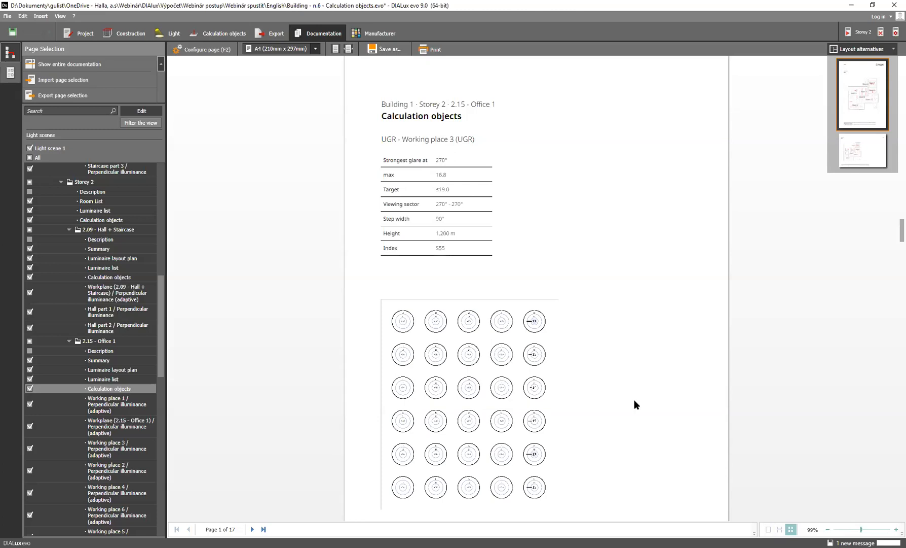
{"action": "left_click", "coordinate": [870, 529]}
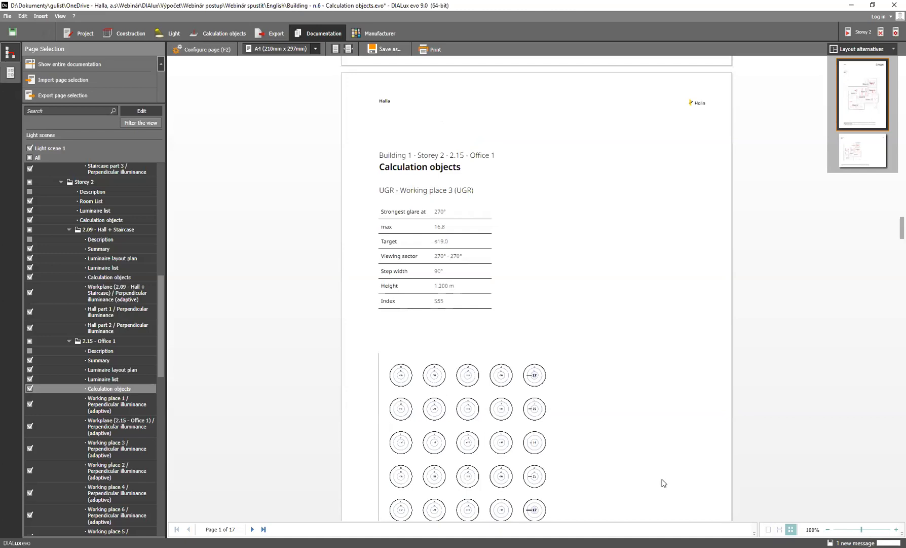
{"action": "scroll", "coordinate": [537, 287], "scroll_direction": "up", "scroll_amount": 3, "text": "ctrl"}
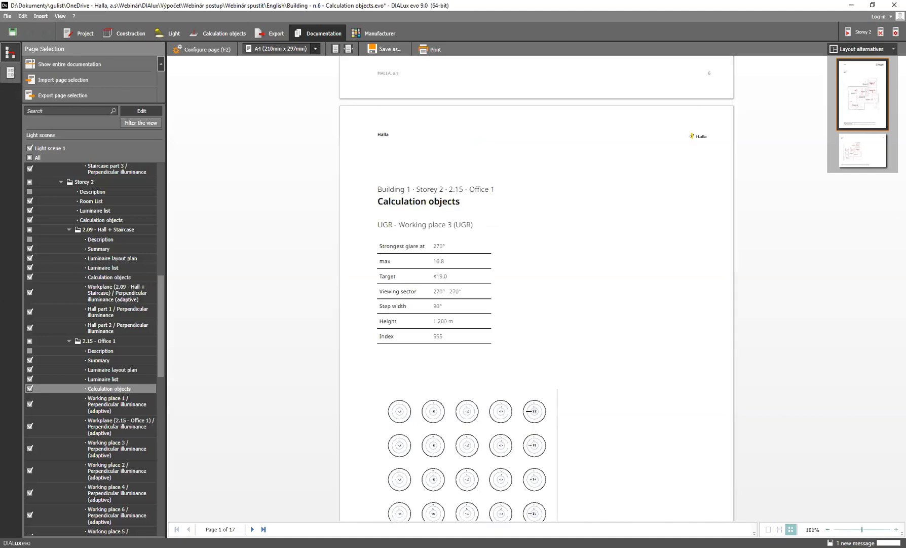
{"action": "scroll", "coordinate": [414, 400], "scroll_direction": "up", "scroll_amount": 2, "text": "ctrl"}
{"action": "scroll", "coordinate": [431, 396], "scroll_direction": "down", "scroll_amount": 8}
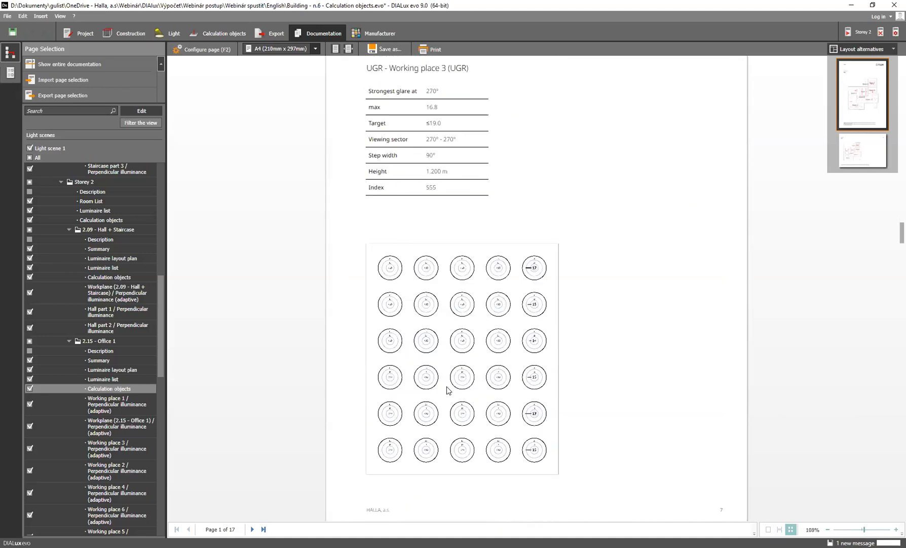
{"action": "scroll", "coordinate": [456, 381], "scroll_direction": "down", "scroll_amount": 3, "text": "ctrl"}
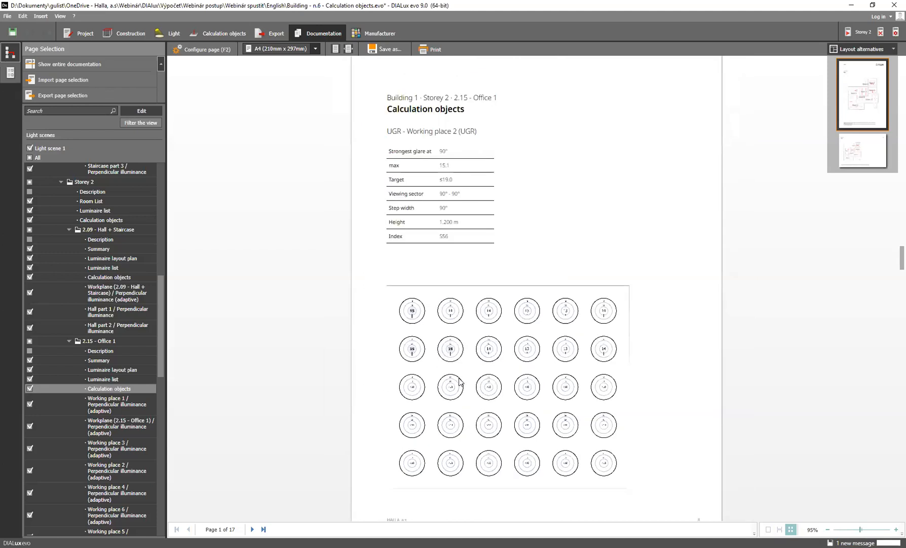
{"action": "scroll", "coordinate": [472, 383], "scroll_direction": "down", "scroll_amount": 2, "text": "ctrl"}
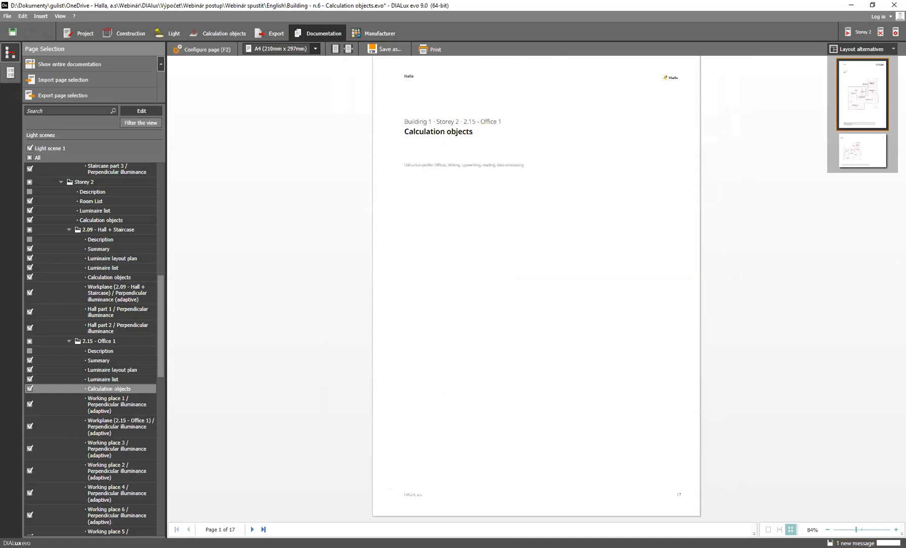
Enlarge the page view to 146% and examine the UGR values and glare grid for Working place 3
{"action": "left_click", "coordinate": [871, 529]}
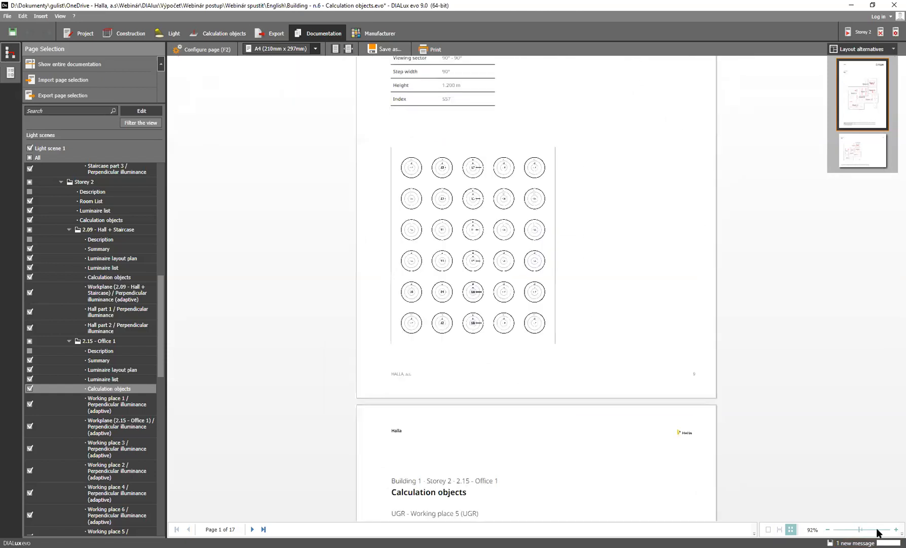
{"action": "scroll", "coordinate": [606, 393], "scroll_direction": "down", "scroll_amount": 10}
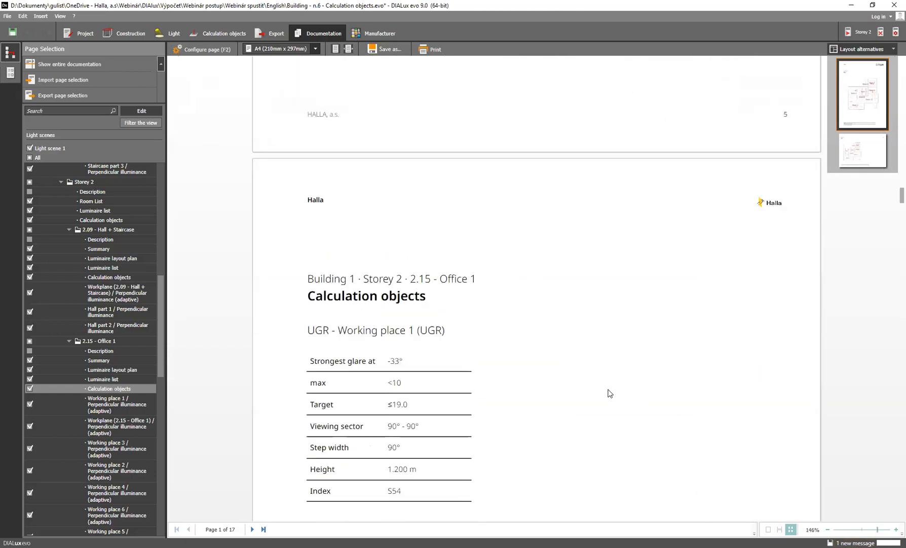
{"action": "scroll", "coordinate": [604, 389], "scroll_direction": "down", "scroll_amount": 14}
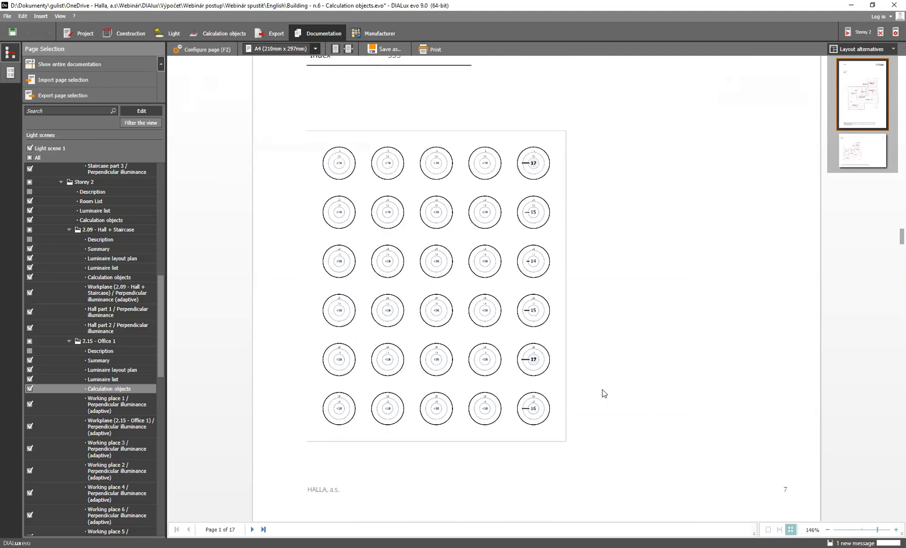
{"action": "scroll", "coordinate": [600, 393], "scroll_direction": "up", "scroll_amount": 2}
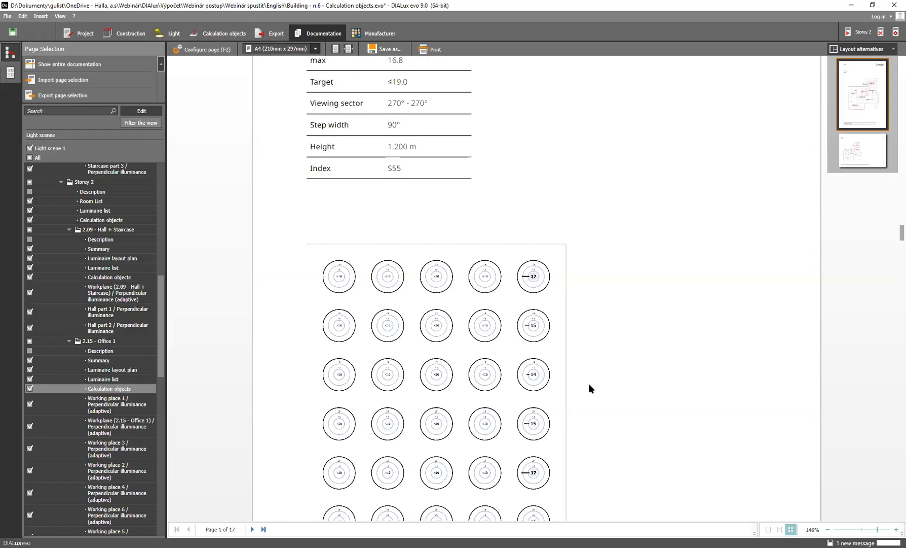
{"action": "scroll", "coordinate": [590, 386], "scroll_direction": "down", "scroll_amount": 2}
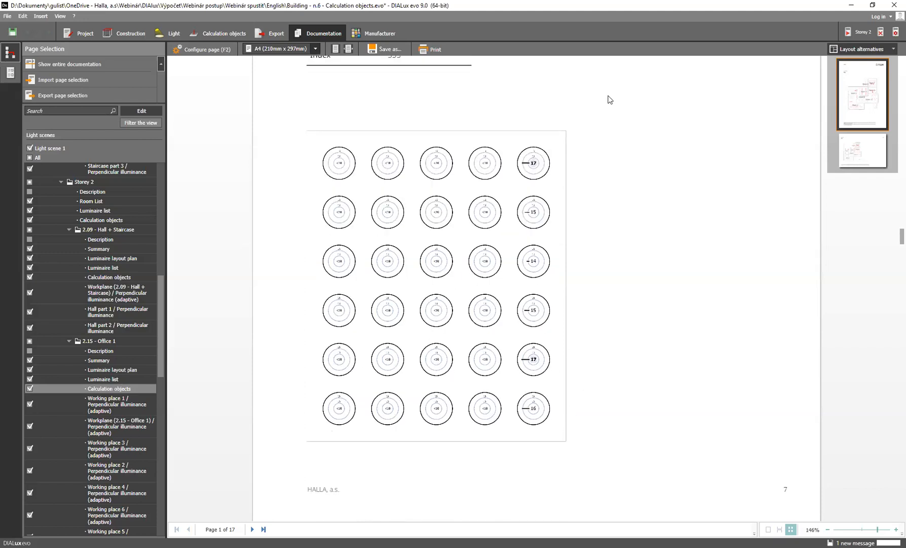
{"action": "scroll", "coordinate": [573, 172], "scroll_direction": "up", "scroll_amount": 1}
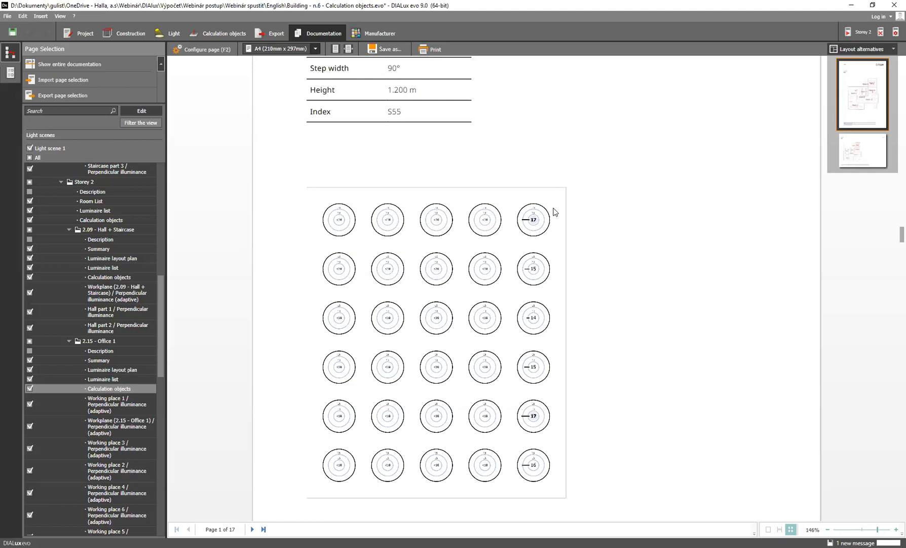
Open the Summary pages of 2.15 - Office 1, dismiss the save reminder, and enable false colors for their floor plan
{"action": "left_click", "coordinate": [97, 361]}
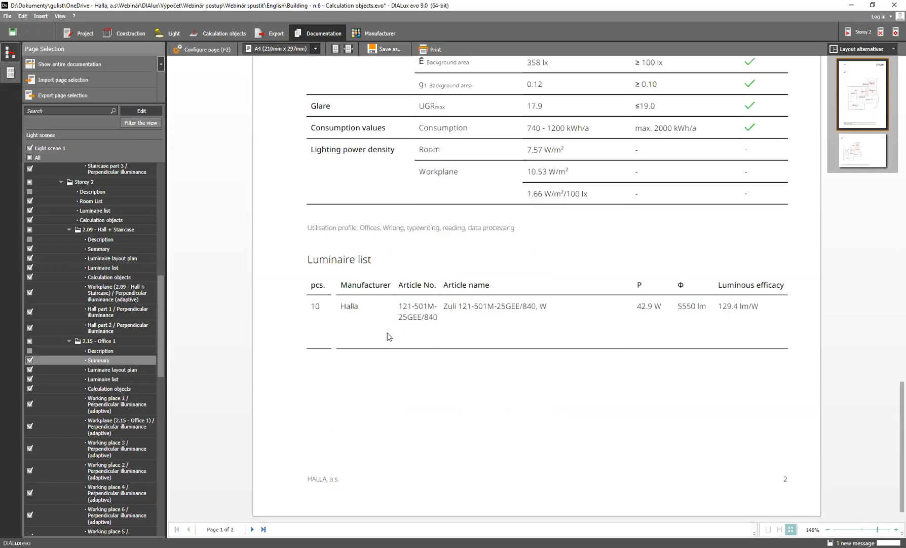
{"action": "scroll", "coordinate": [388, 337], "scroll_direction": "up", "scroll_amount": 8}
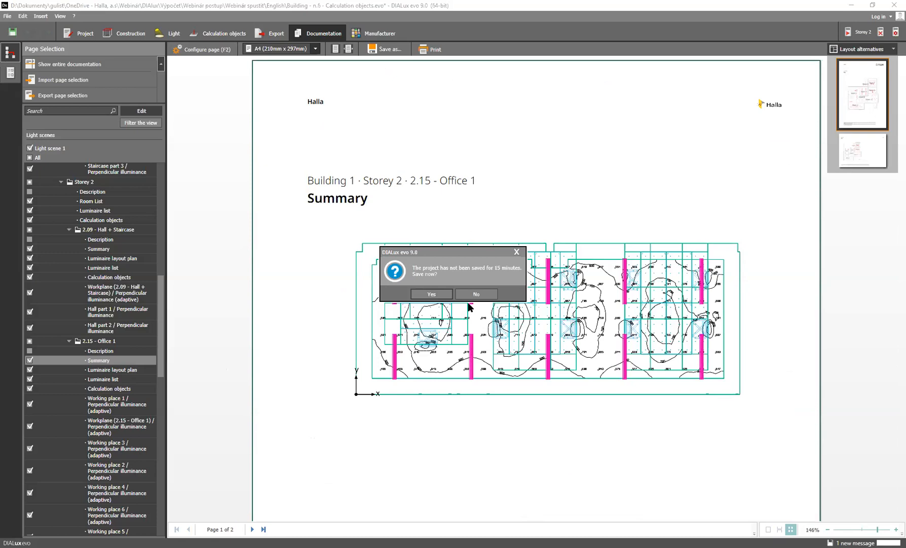
{"action": "left_click", "coordinate": [515, 251]}
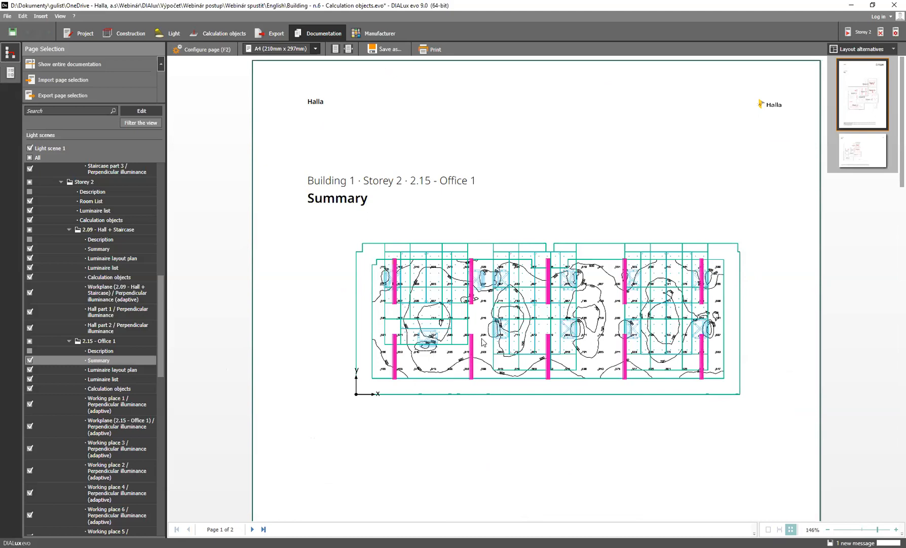
{"action": "left_click", "coordinate": [206, 50]}
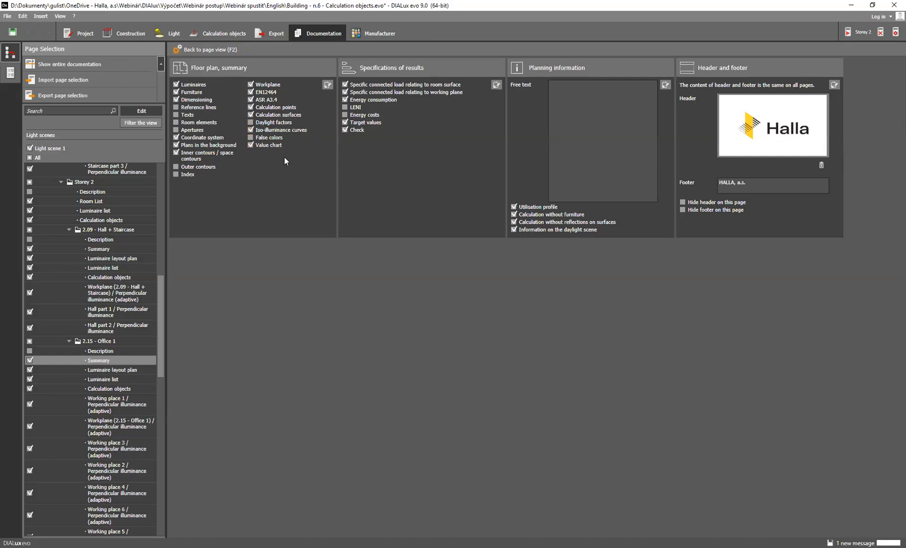
{"action": "left_click", "coordinate": [250, 138]}
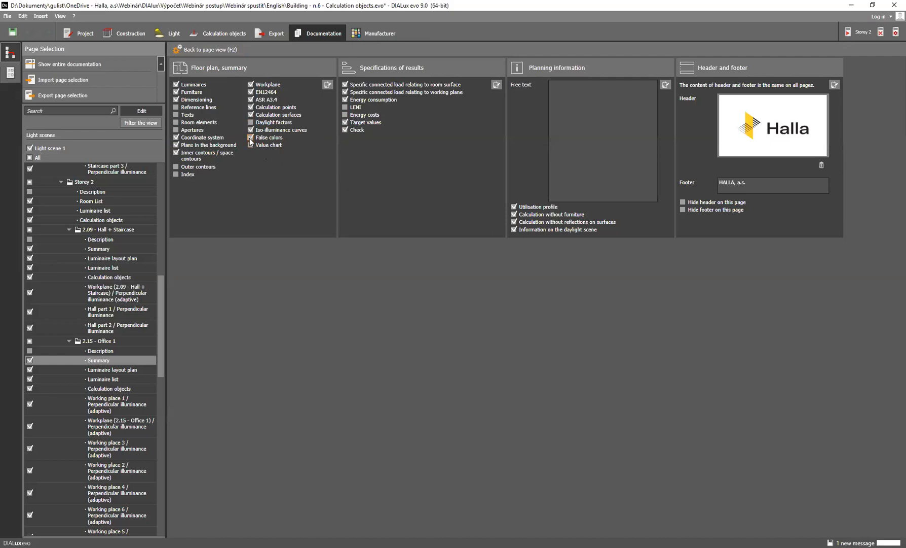
{"action": "left_click", "coordinate": [212, 51]}
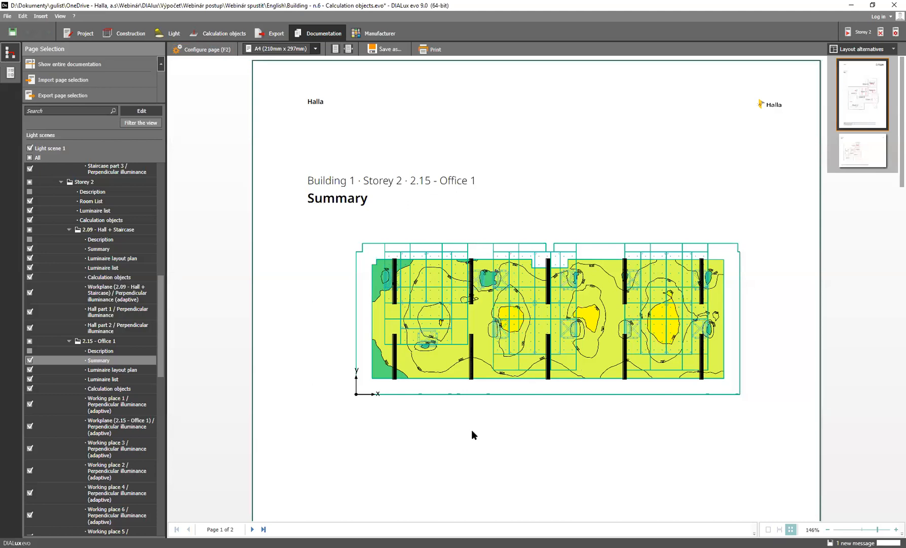
Review Office 1's updated summary, including the color scale, results against targets, glare, consumption, lighting power density and luminaire list
{"action": "scroll", "coordinate": [496, 413], "scroll_direction": "down", "scroll_amount": 10}
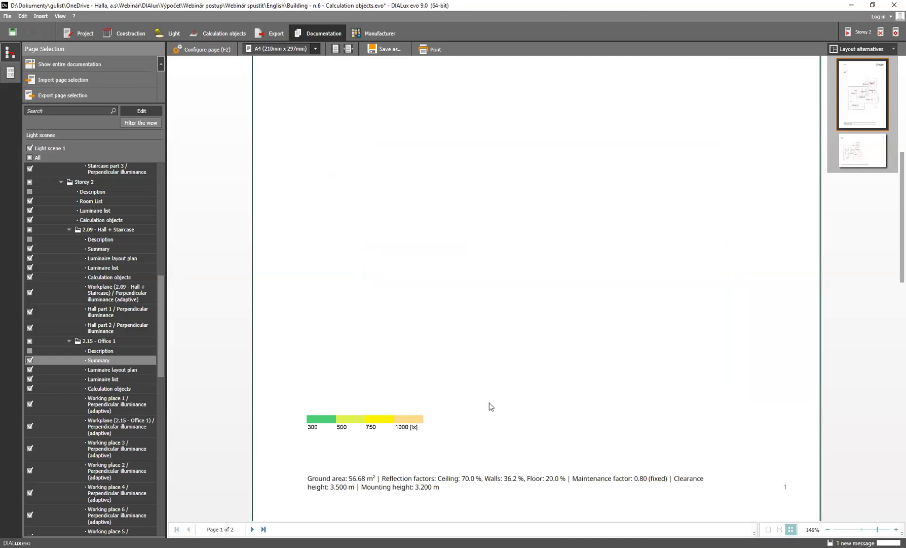
{"action": "scroll", "coordinate": [487, 403], "scroll_direction": "down", "scroll_amount": 5}
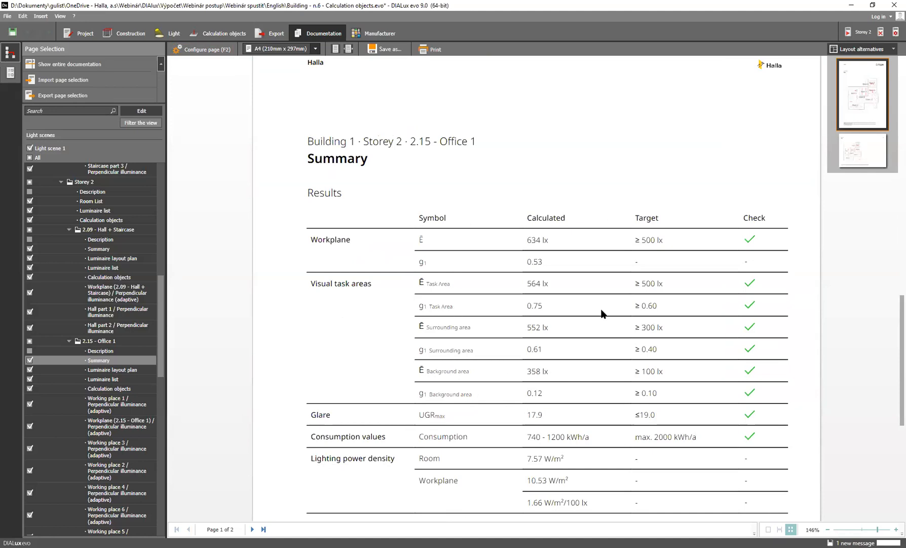
{"action": "scroll", "coordinate": [552, 312], "scroll_direction": "down", "scroll_amount": 2}
{"action": "scroll", "coordinate": [552, 315], "scroll_direction": "down", "scroll_amount": 3}
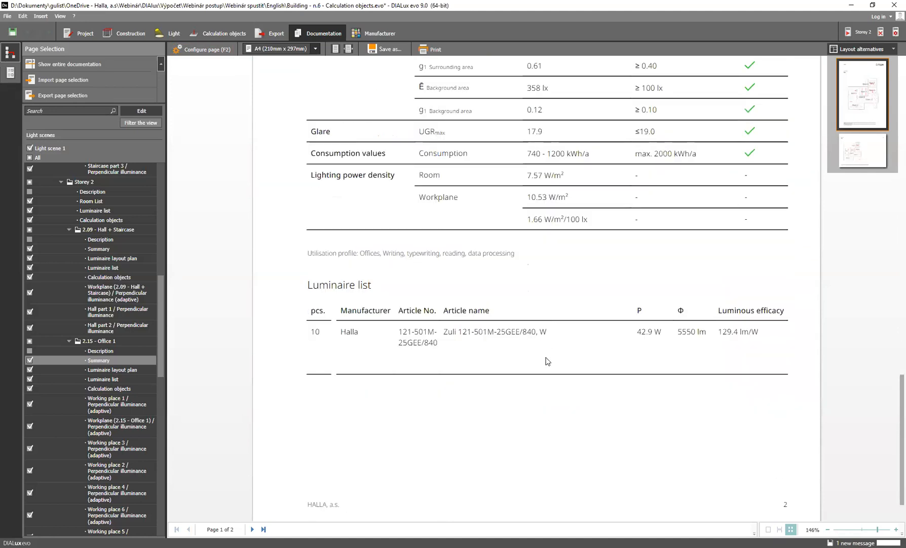
{"action": "scroll", "coordinate": [370, 325], "scroll_direction": "up", "scroll_amount": 2}
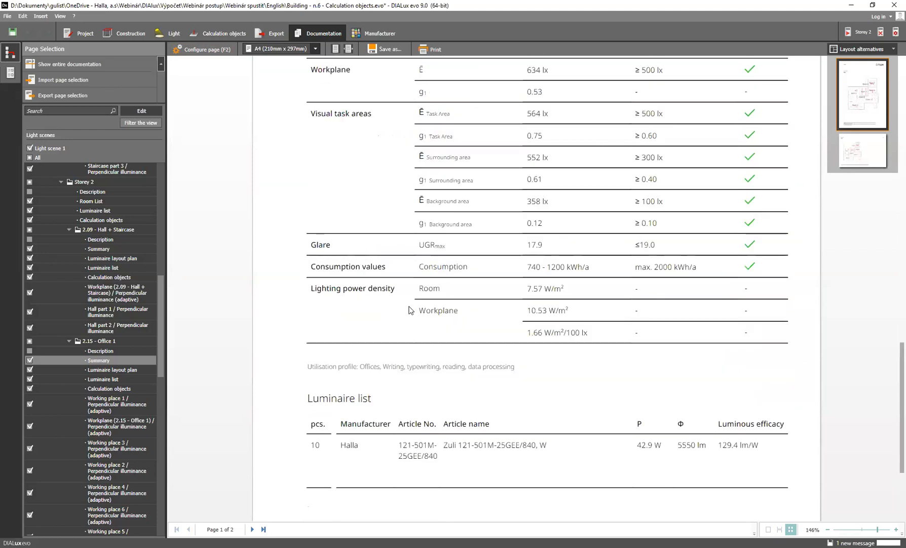
{"action": "scroll", "coordinate": [410, 312], "scroll_direction": "up", "scroll_amount": 1}
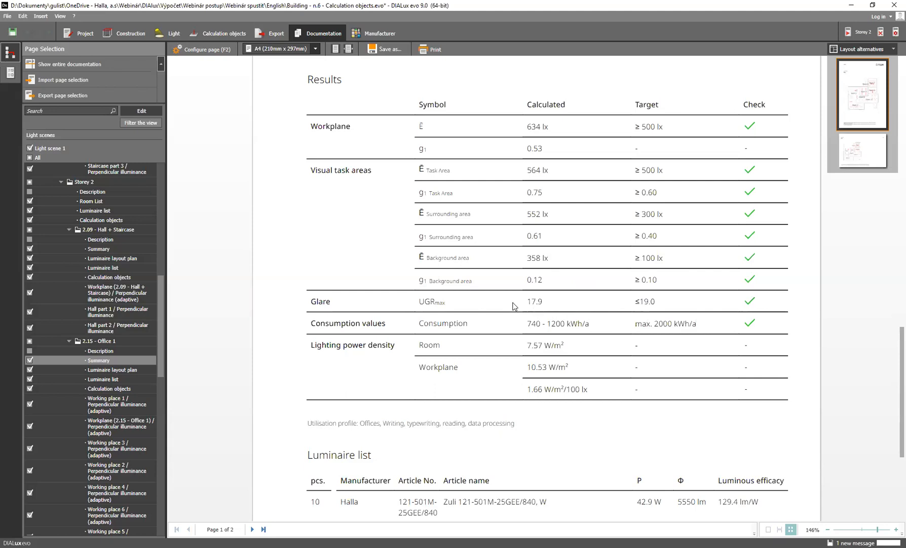
{"action": "scroll", "coordinate": [515, 311], "scroll_direction": "down", "scroll_amount": 3}
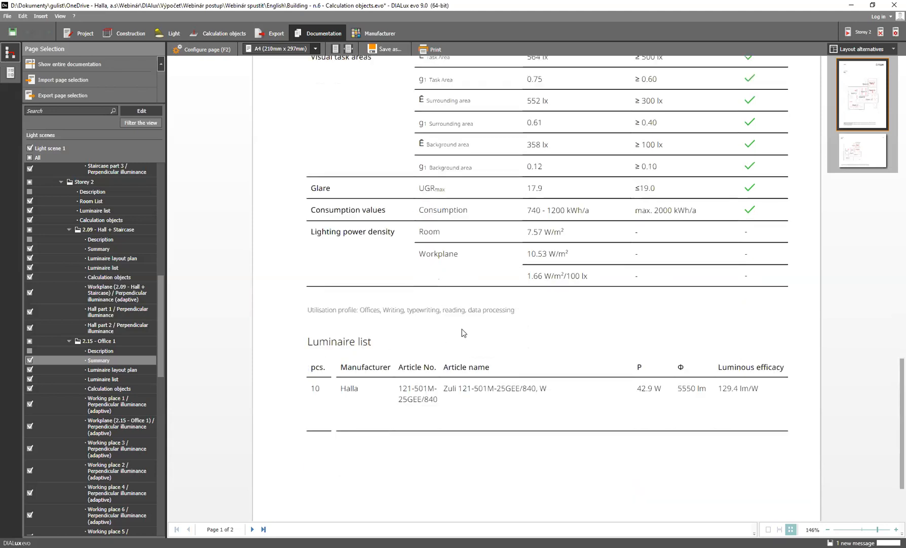
Recheck the Summary page of 2.15 - Office 1, comparing calculated results with targets and reading the utilisation profile and luminaire data
{"action": "scroll", "coordinate": [462, 335], "scroll_direction": "down", "scroll_amount": 1}
{"action": "scroll", "coordinate": [527, 335], "scroll_direction": "down", "scroll_amount": 1}
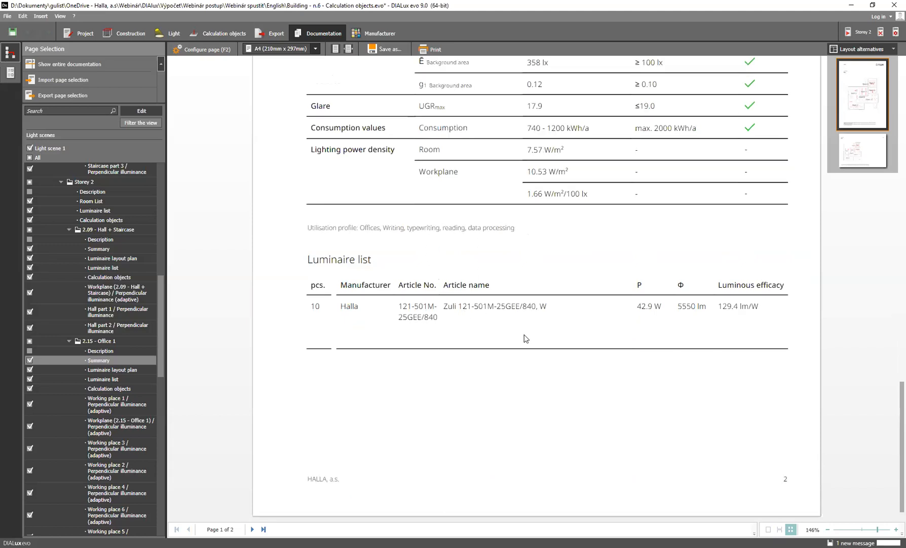
{"action": "scroll", "coordinate": [524, 338], "scroll_direction": "up", "scroll_amount": 15}
{"action": "scroll", "coordinate": [519, 341], "scroll_direction": "down", "scroll_amount": 18}
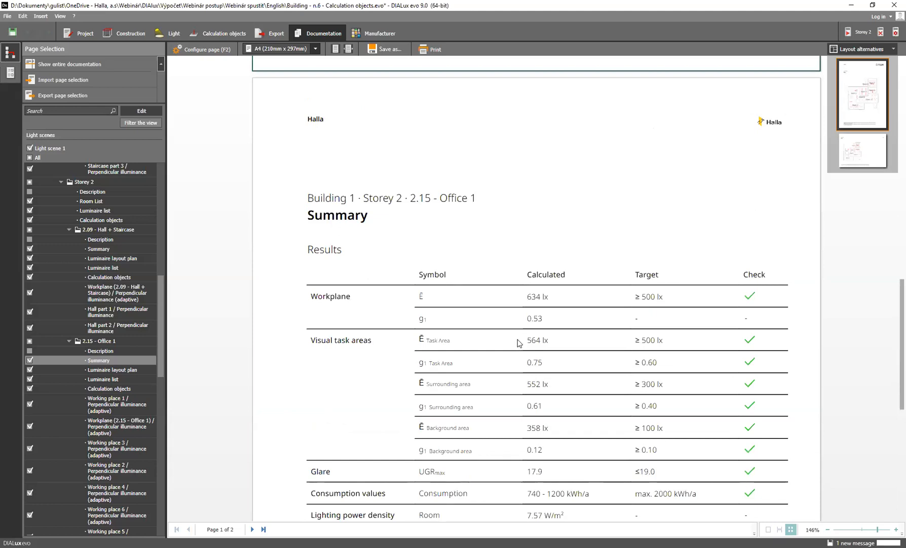
{"action": "scroll", "coordinate": [518, 345], "scroll_direction": "down", "scroll_amount": 1}
{"action": "scroll", "coordinate": [518, 345], "scroll_direction": "down", "scroll_amount": 3}
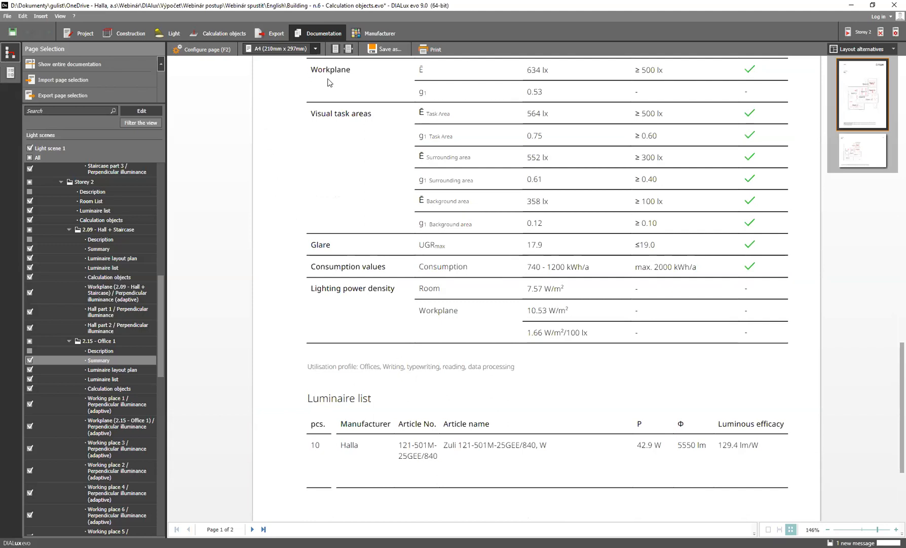
{"action": "scroll", "coordinate": [355, 96], "scroll_direction": "up", "scroll_amount": 2}
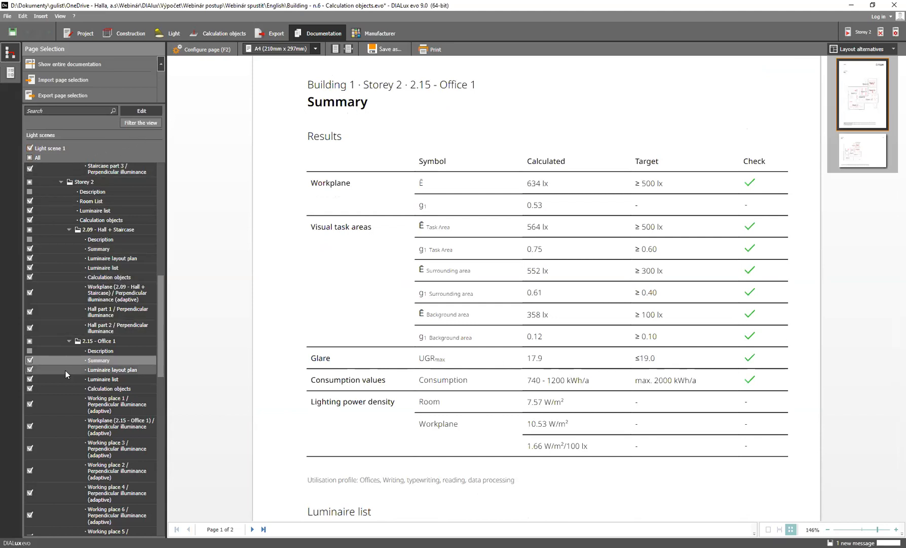
Exclude Storey 2 with all its rooms and calculation pages from the documentation's page selection
{"action": "scroll", "coordinate": [33, 345], "scroll_direction": "up", "scroll_amount": 3}
{"action": "scroll", "coordinate": [33, 344], "scroll_direction": "up", "scroll_amount": 4}
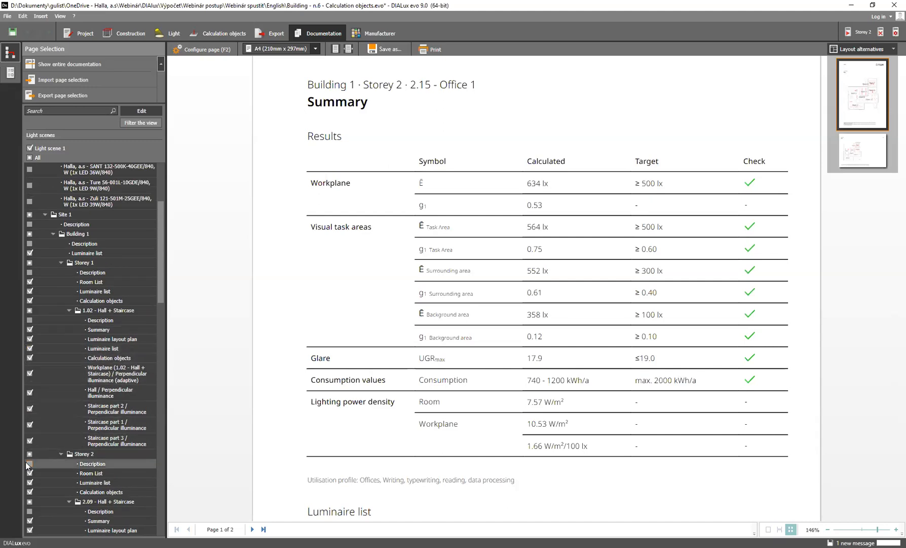
{"action": "scroll", "coordinate": [53, 452], "scroll_direction": "down", "scroll_amount": 1}
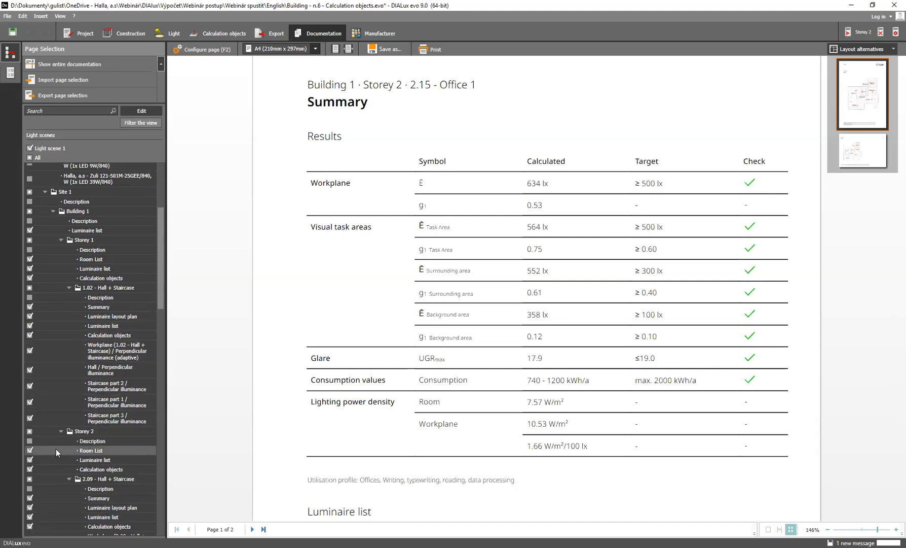
{"action": "left_click", "coordinate": [29, 432]}
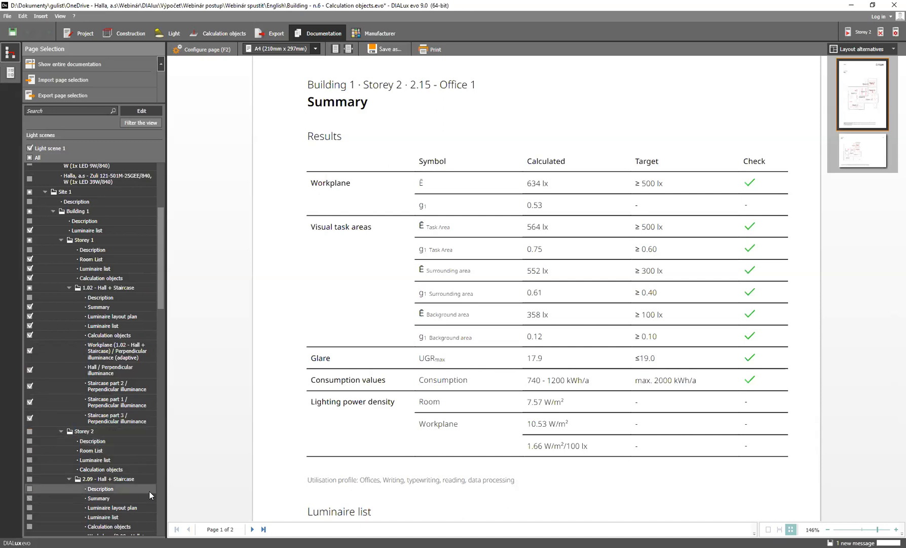
{"action": "scroll", "coordinate": [114, 442], "scroll_direction": "down", "scroll_amount": 1}
{"action": "scroll", "coordinate": [114, 445], "scroll_direction": "up", "scroll_amount": 1}
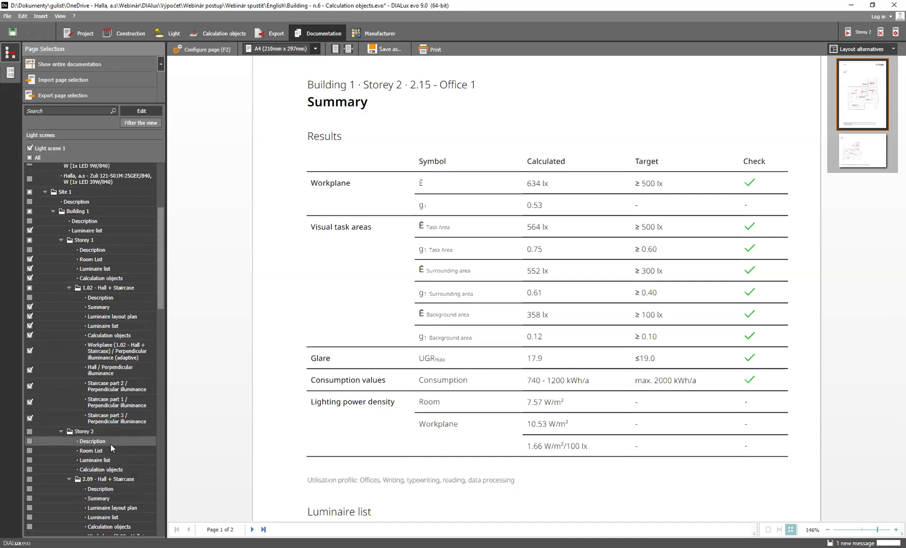
{"action": "scroll", "coordinate": [107, 445], "scroll_direction": "up", "scroll_amount": 1}
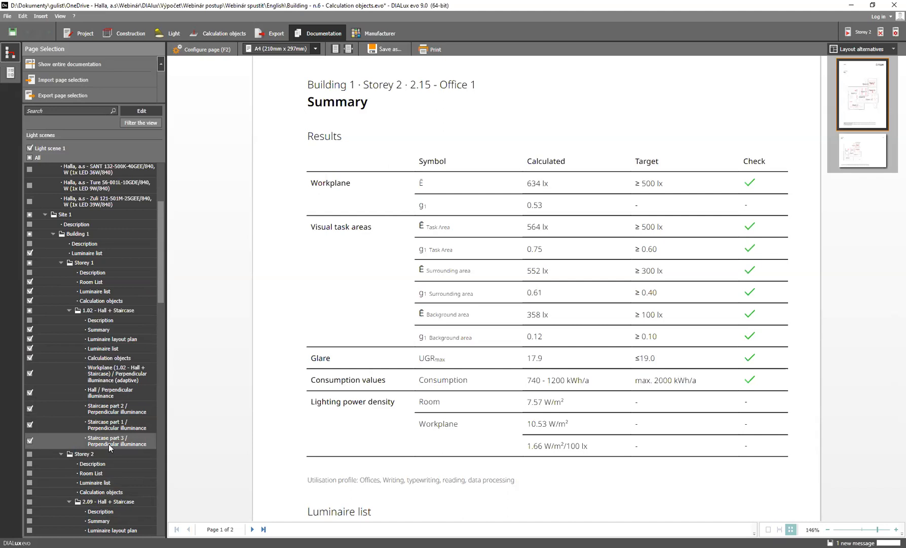
Generate the entire documentation from the reduced page selection and go back to its cover page
{"action": "left_click", "coordinate": [103, 62]}
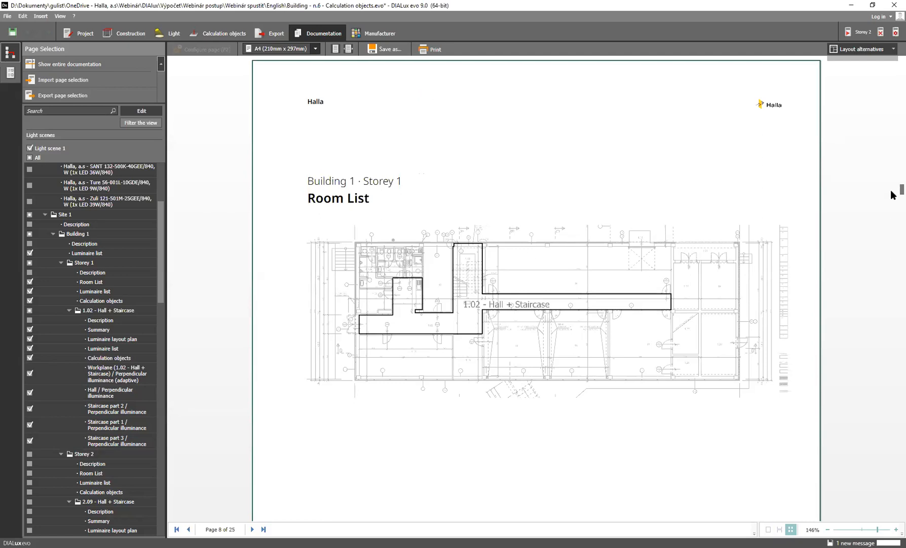
{"action": "scroll", "coordinate": [893, 183], "scroll_direction": "up", "scroll_amount": 10}
{"action": "scroll", "coordinate": [893, 141], "scroll_direction": "up", "scroll_amount": 20}
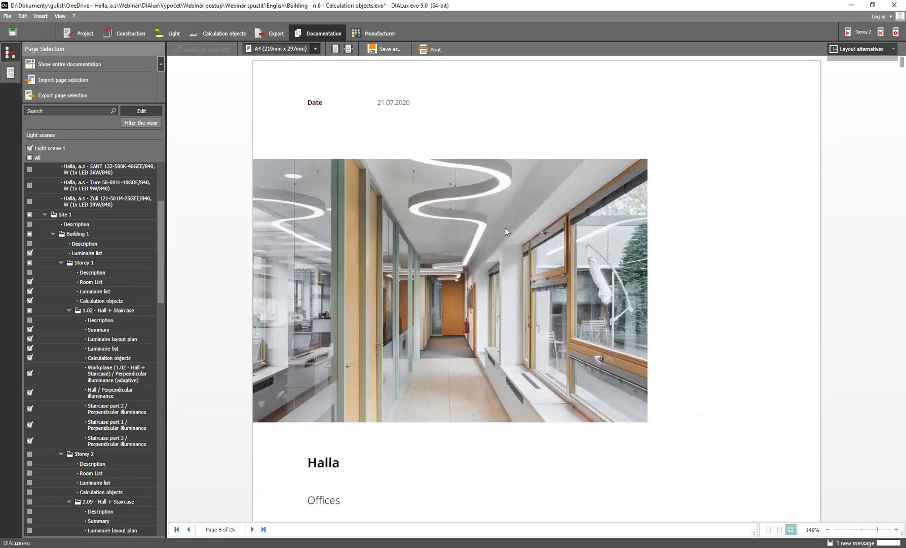
Set up a PDF export of the documentation with the page range All, and accept the export settings
{"action": "left_click", "coordinate": [388, 51]}
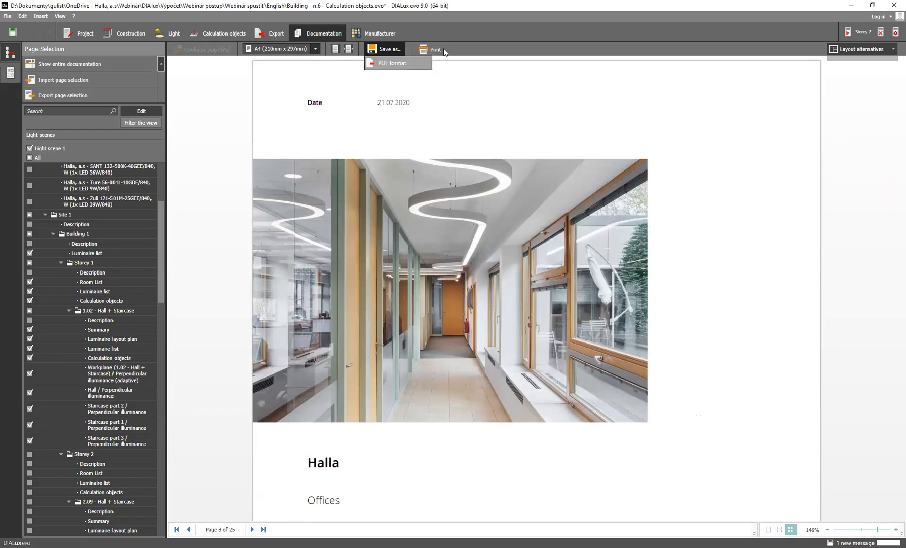
{"action": "left_click", "coordinate": [388, 65]}
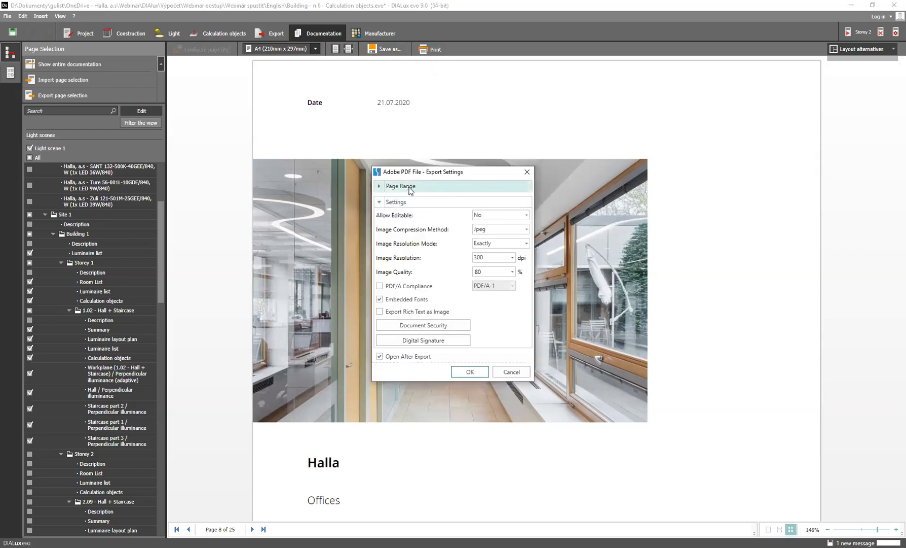
{"action": "left_click", "coordinate": [380, 187]}
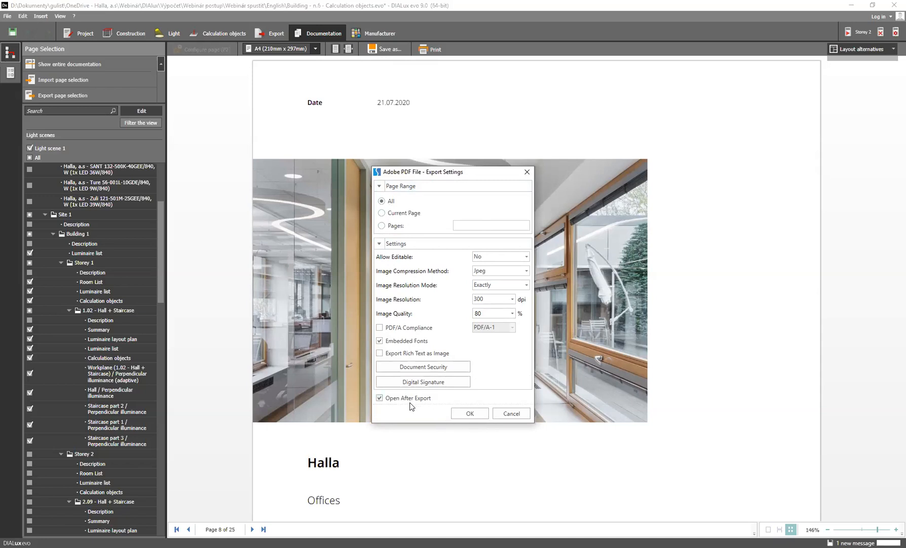
{"action": "left_click", "coordinate": [464, 411]}
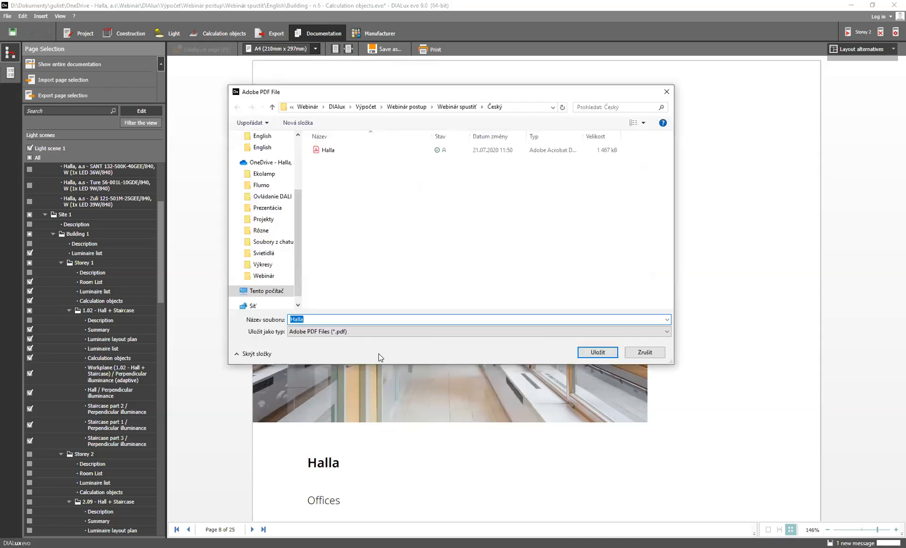
Save the PDF as Halla in the English folder inside Webinár spustiť
{"action": "left_click", "coordinate": [454, 107]}
{"action": "double_click", "coordinate": [339, 161]}
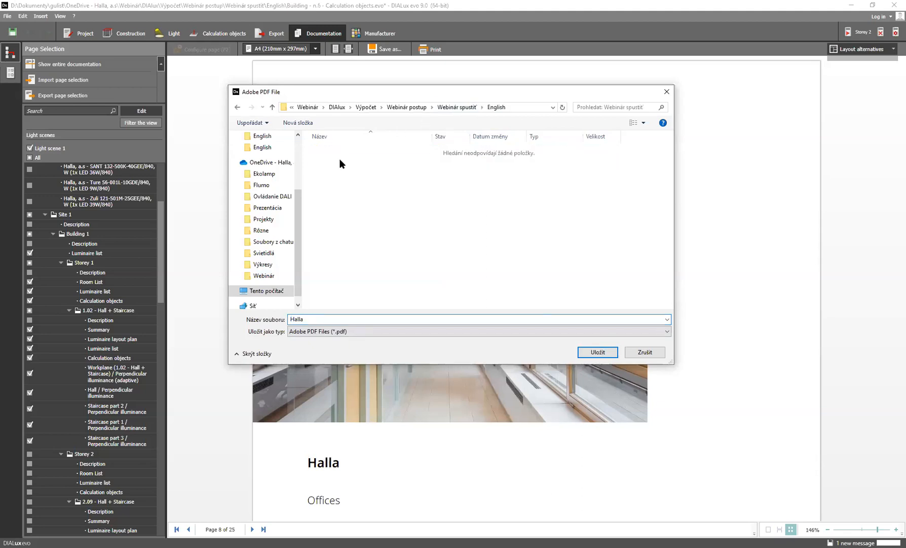
{"action": "left_click", "coordinate": [596, 355]}
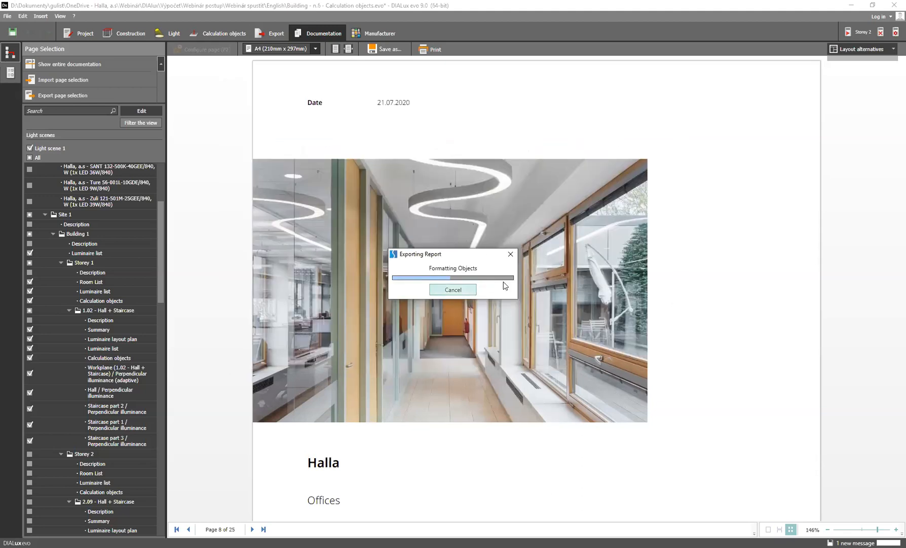